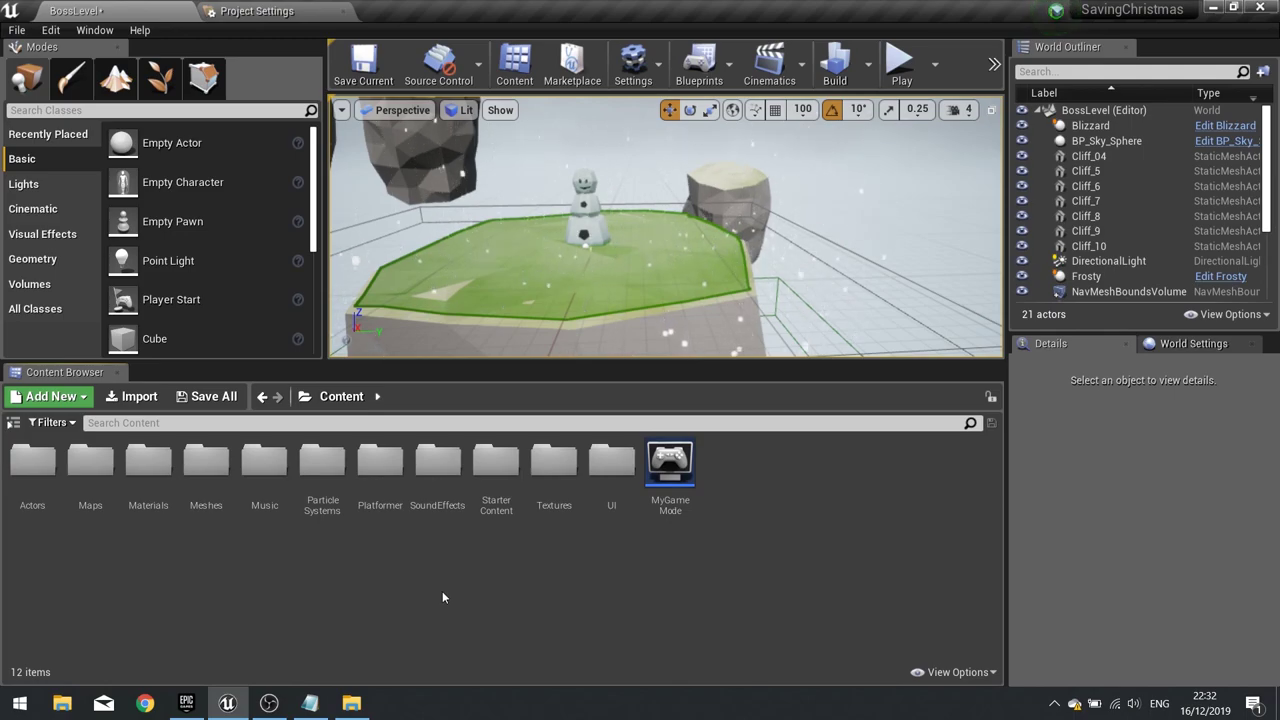
Enlarge the level viewport and open the Level Blueprint
{"action": "right_click_drag", "start_coordinate": [640, 240], "coordinate": [636, 244]}
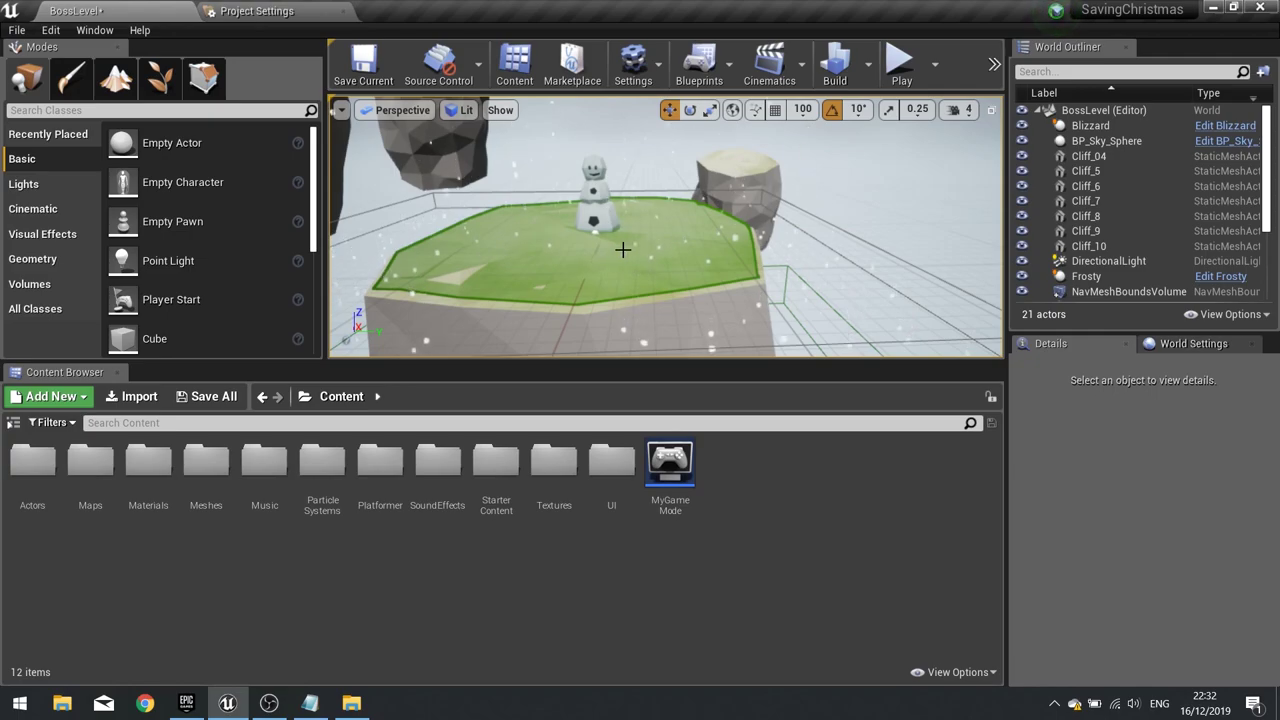
{"action": "key", "text": "w"}
{"action": "right_click_drag", "start_coordinate": [640, 240], "coordinate": [670, 210]}
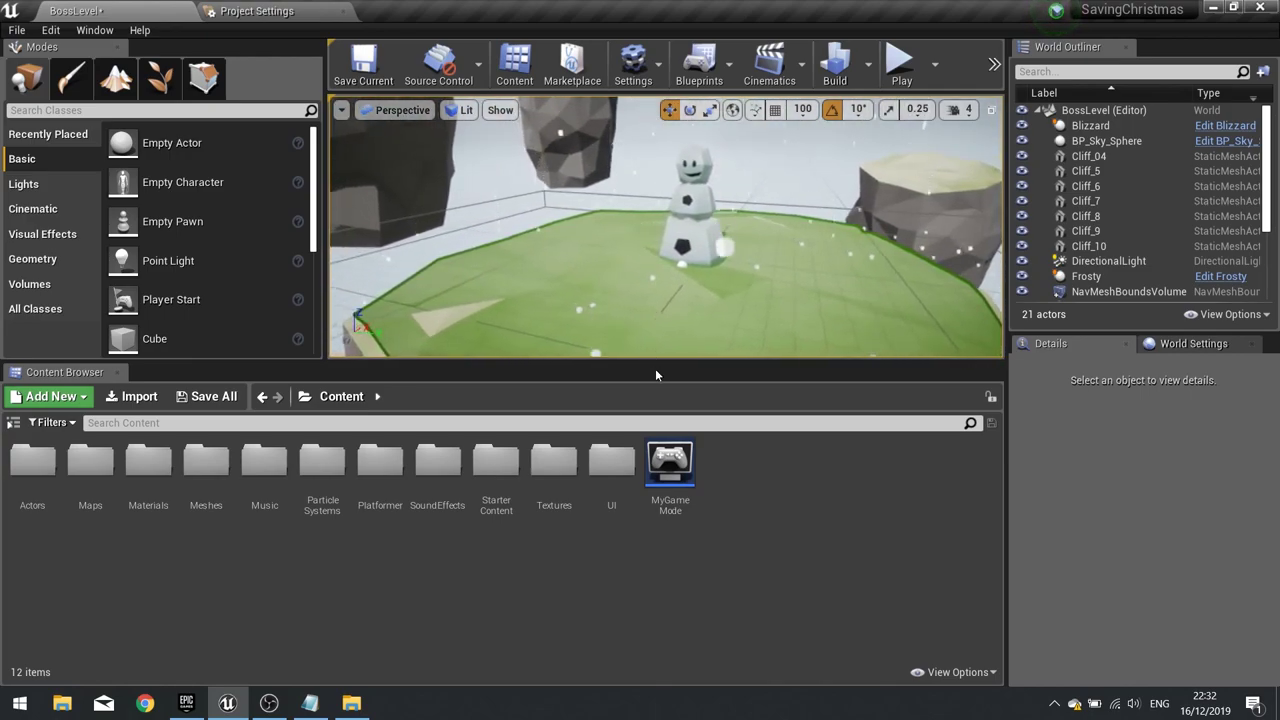
{"action": "left_click_drag", "start_coordinate": [655, 362], "coordinate": [657, 459]}
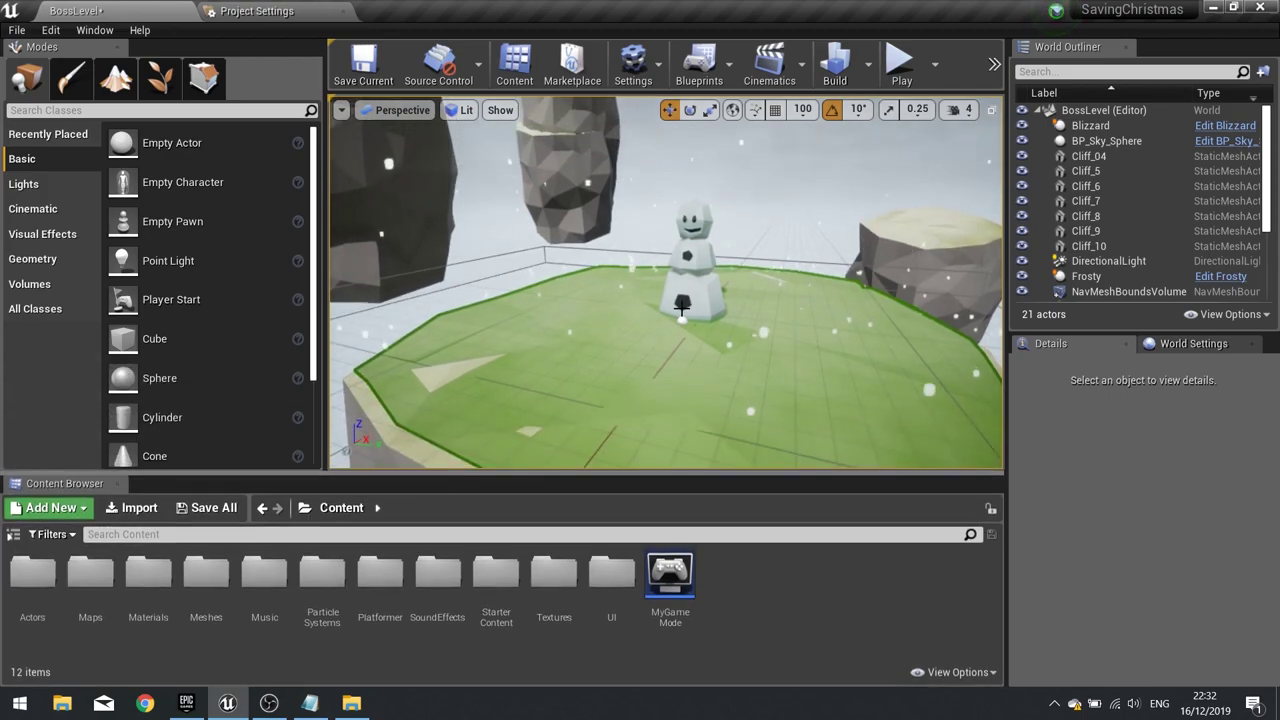
{"action": "right_click_drag", "start_coordinate": [536, 362], "coordinate": [544, 274]}
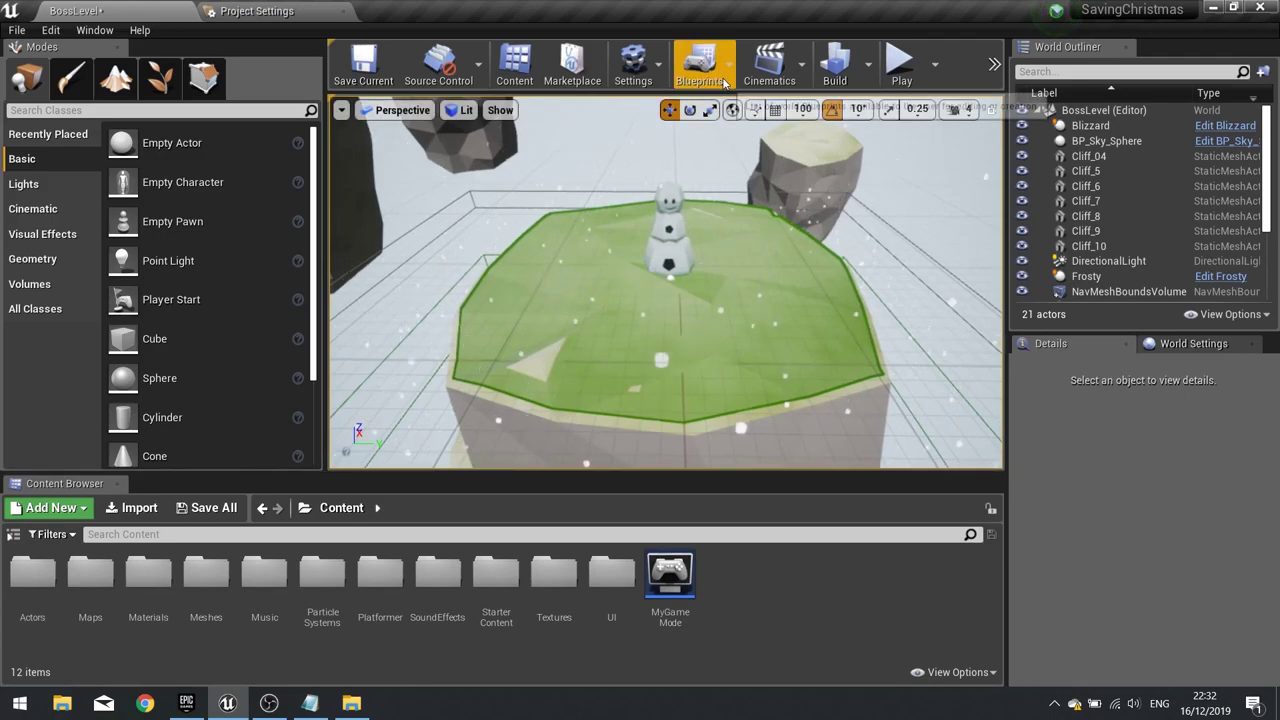
{"action": "left_click", "coordinate": [699, 62]}
{"action": "left_click", "coordinate": [765, 205]}
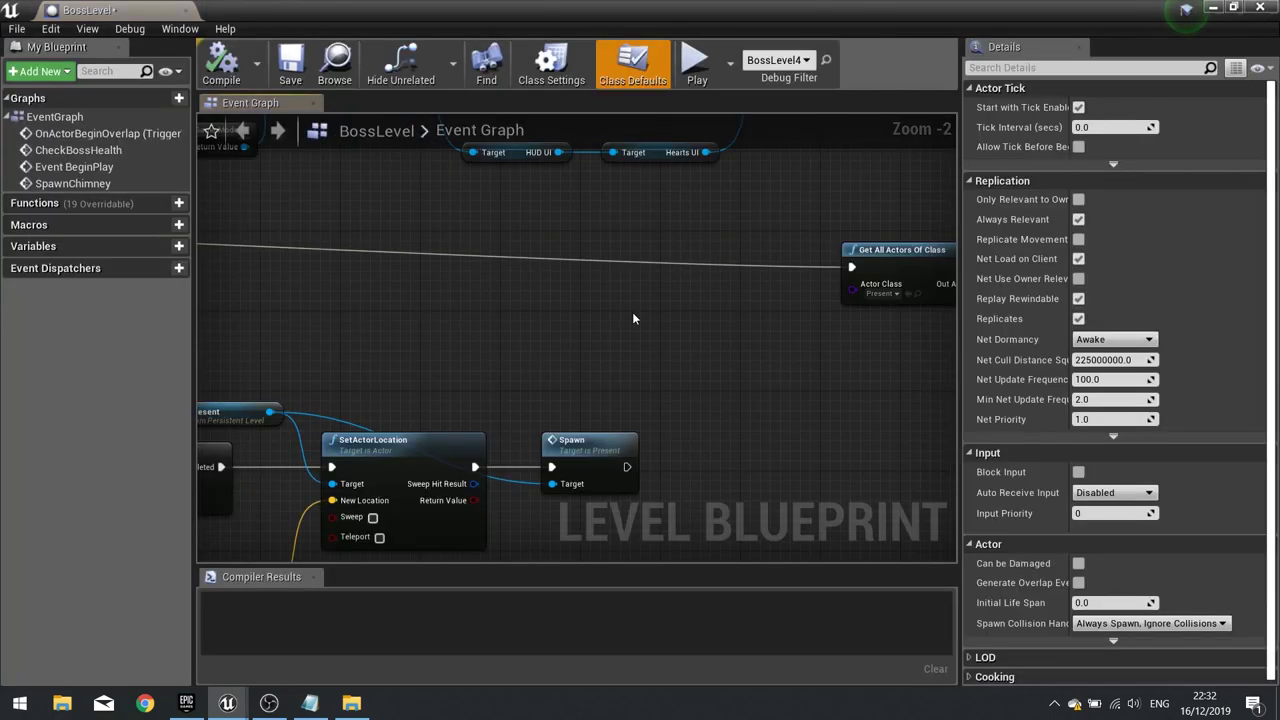
Delete the Present reference nodes feeding the second and third health-check branches, and compile the Level Blueprint
{"action": "scroll", "coordinate": [886, 230], "scroll_direction": "down", "scroll_amount": 3}
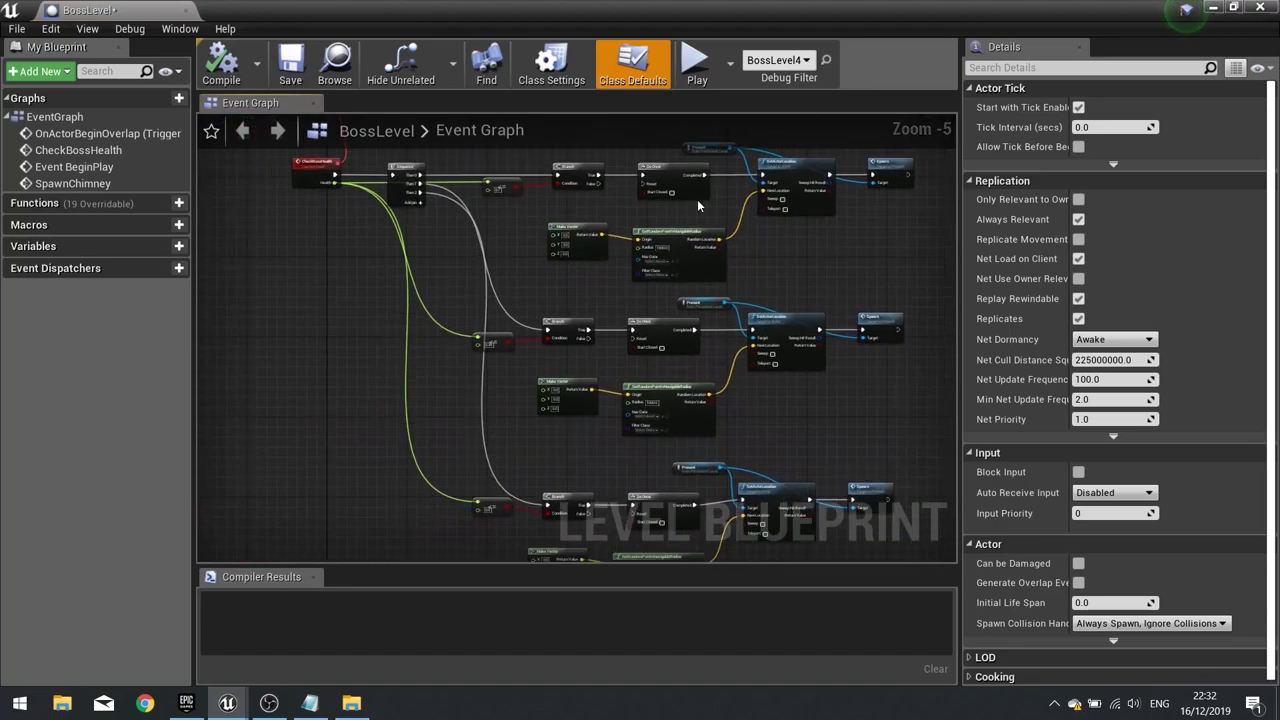
{"action": "right_click_drag", "start_coordinate": [729, 394], "coordinate": [665, 512]}
{"action": "scroll", "coordinate": [649, 359], "scroll_direction": "up", "scroll_amount": 3}
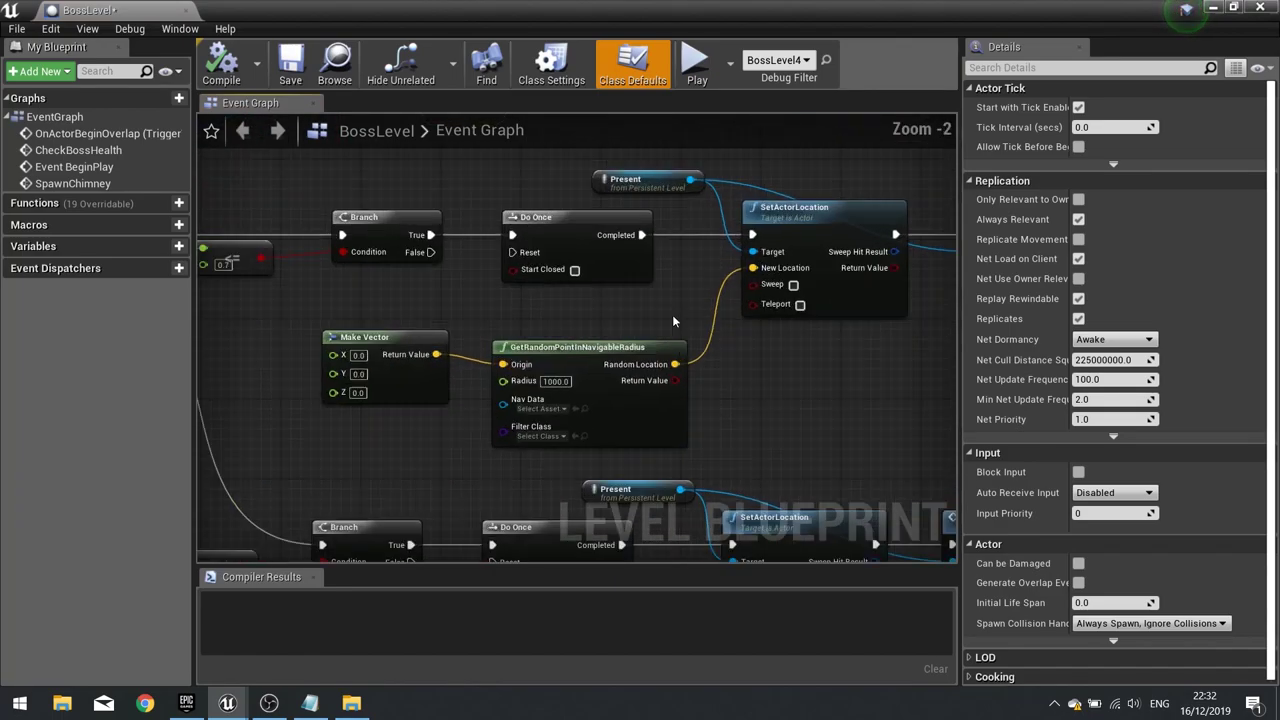
{"action": "right_click_drag", "start_coordinate": [673, 318], "coordinate": [609, 124]}
{"action": "right_click_drag", "start_coordinate": [629, 500], "coordinate": [558, 195]}
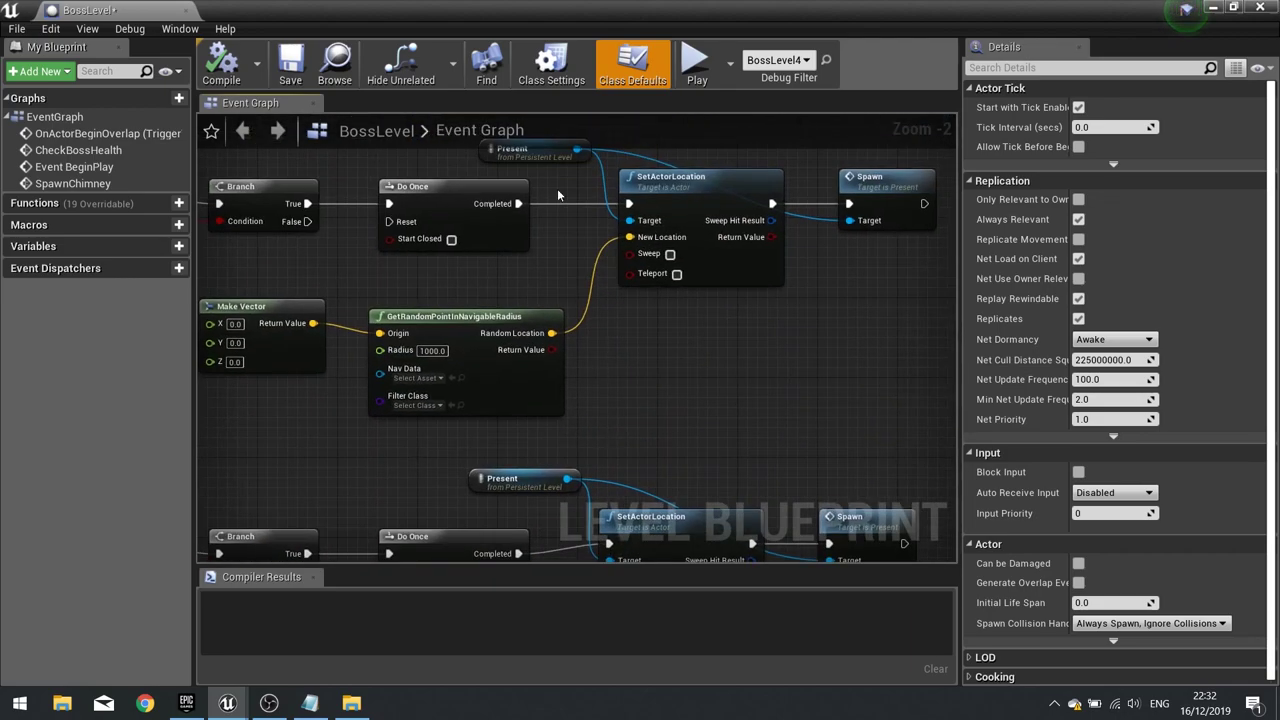
{"action": "right_click_drag", "start_coordinate": [578, 130], "coordinate": [570, 236]}
{"action": "left_click", "coordinate": [550, 263]}
{"action": "key", "text": "Delete"}
{"action": "right_click_drag", "start_coordinate": [599, 448], "coordinate": [609, 246]}
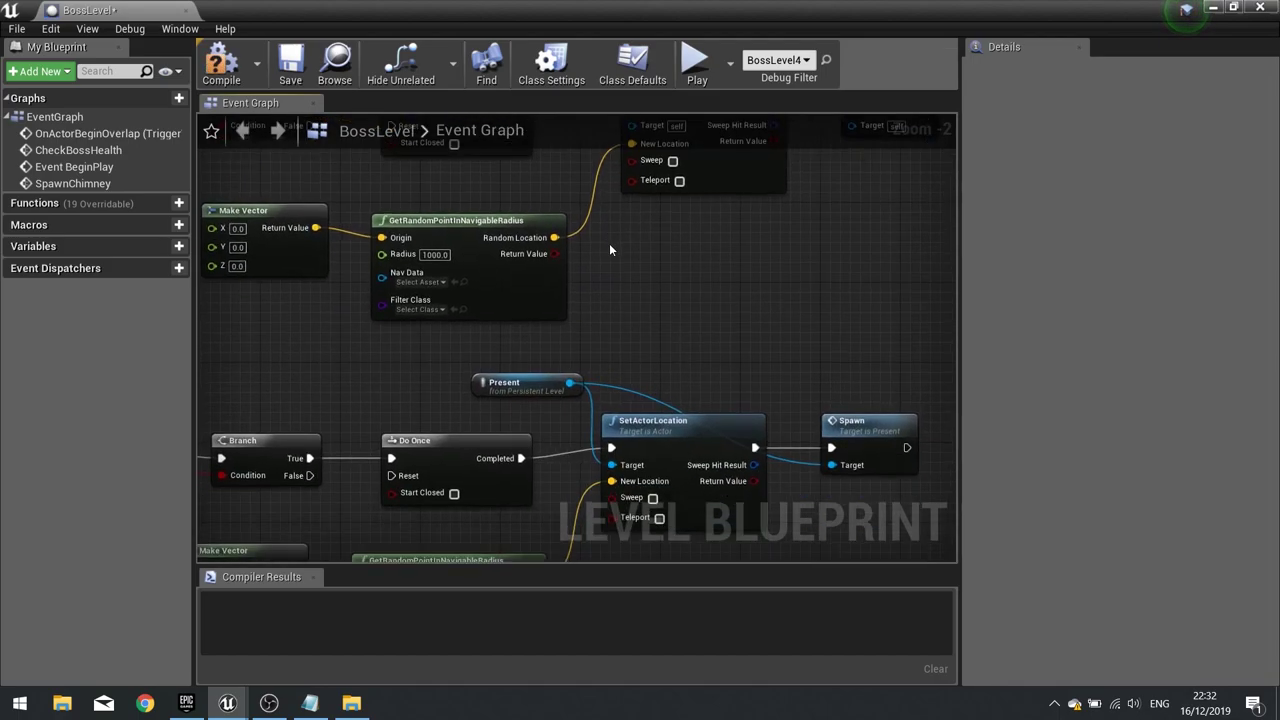
{"action": "key", "text": "Delete"}
{"action": "left_click", "coordinate": [221, 68]}
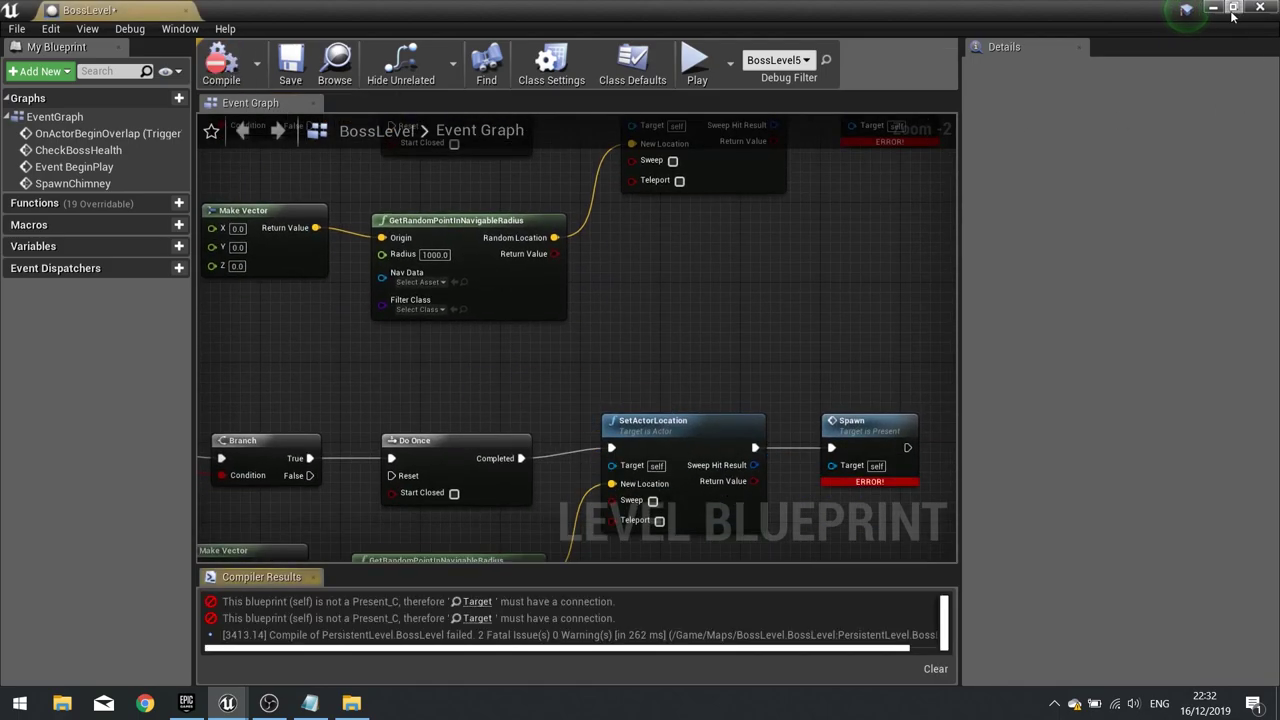
Select the Present2 actor in the level and create a reference to it near the second branch of the Level Blueprint
{"action": "left_click", "coordinate": [1212, 8]}
{"action": "right_click_drag", "start_coordinate": [650, 413], "coordinate": [655, 464]}
{"action": "right_click_drag", "start_coordinate": [650, 540], "coordinate": [650, 495]}
{"action": "left_click", "coordinate": [680, 292]}
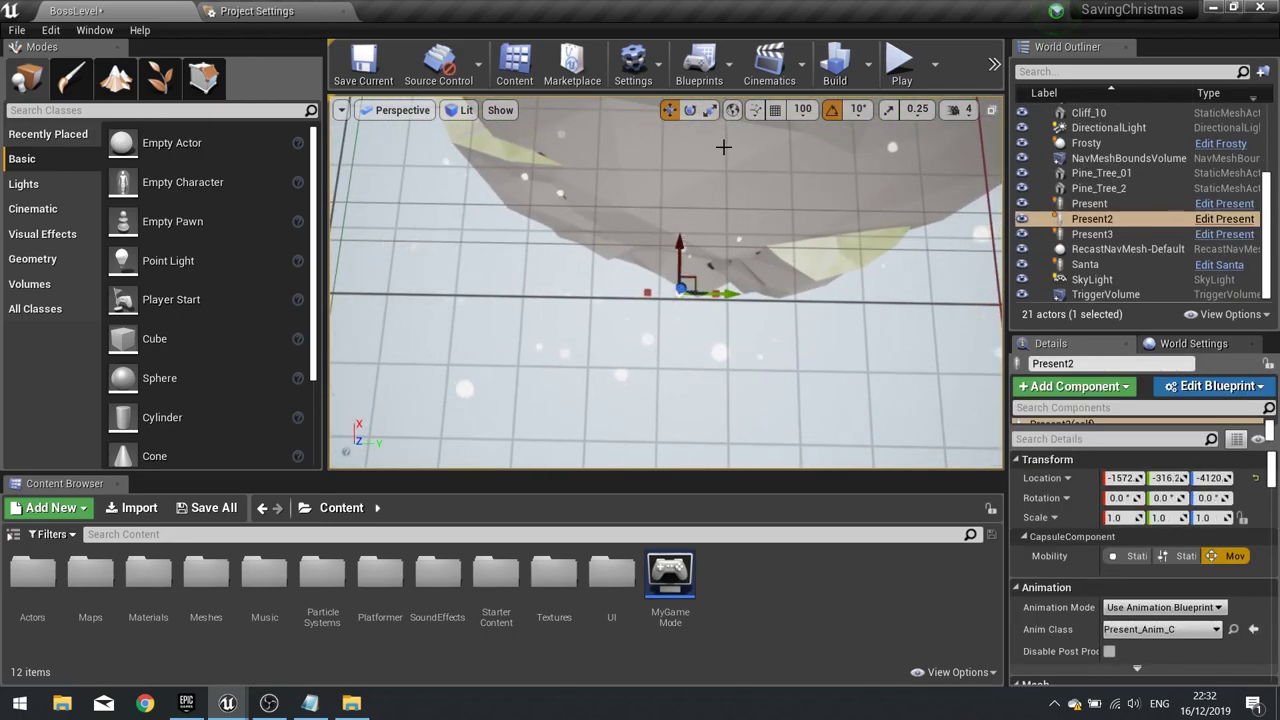
{"action": "left_click", "coordinate": [699, 62]}
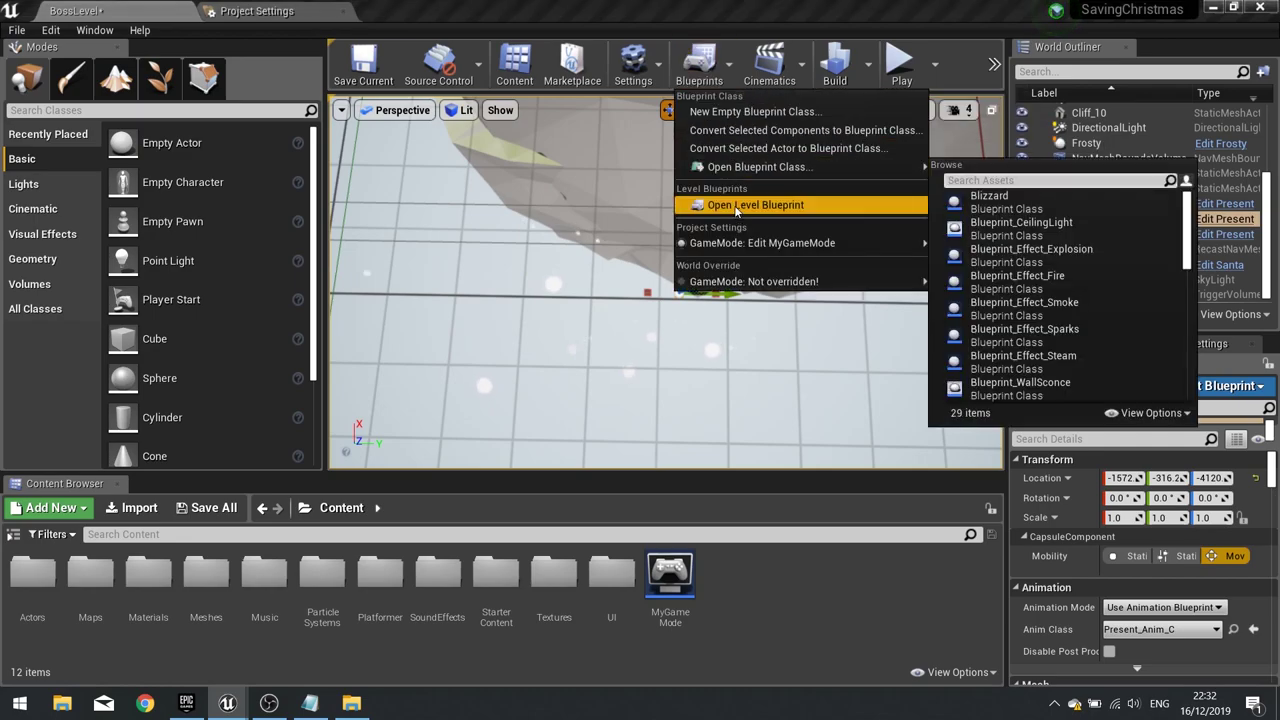
{"action": "left_click", "coordinate": [771, 206]}
{"action": "right_click_drag", "start_coordinate": [660, 546], "coordinate": [669, 339]}
{"action": "right_click", "coordinate": [648, 304]}
{"action": "left_click", "coordinate": [745, 383]}
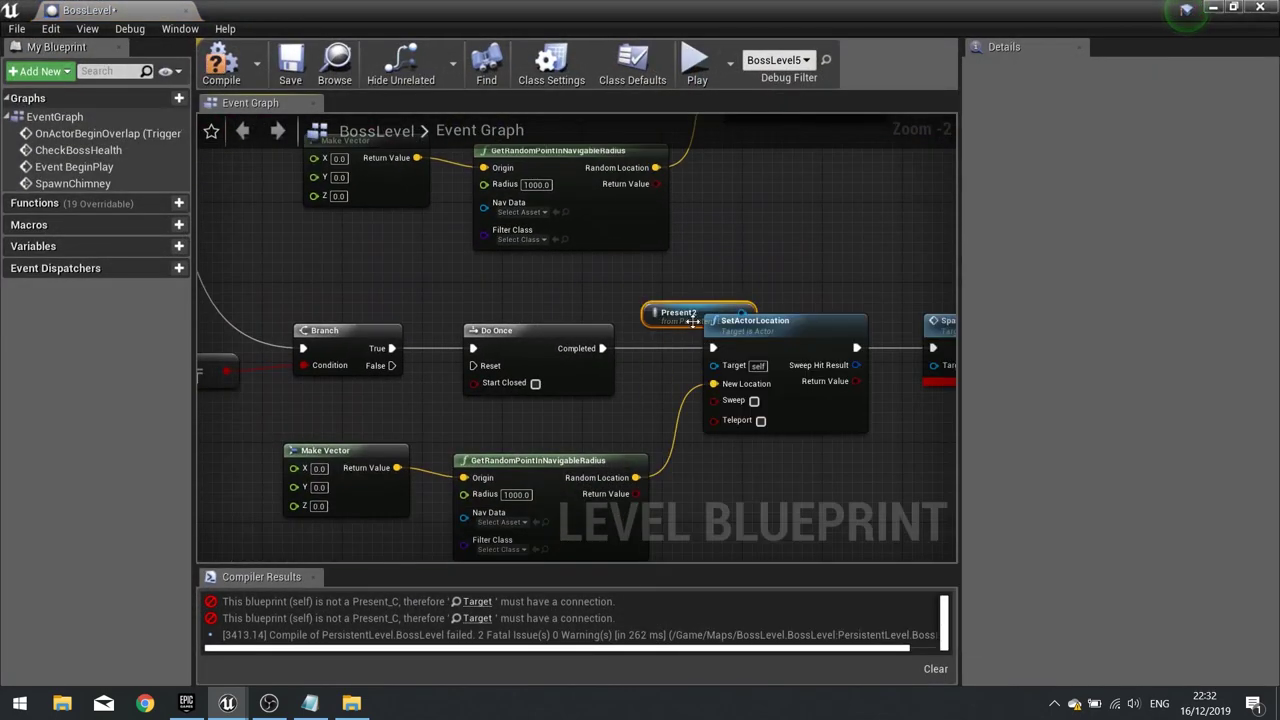
Place the Present2 node above the second branch and connect it to the Target pins of SetActorLocation and Spawn
{"action": "left_click_drag", "start_coordinate": [703, 312], "coordinate": [707, 359]}
{"action": "left_click_drag", "start_coordinate": [665, 285], "coordinate": [713, 365]}
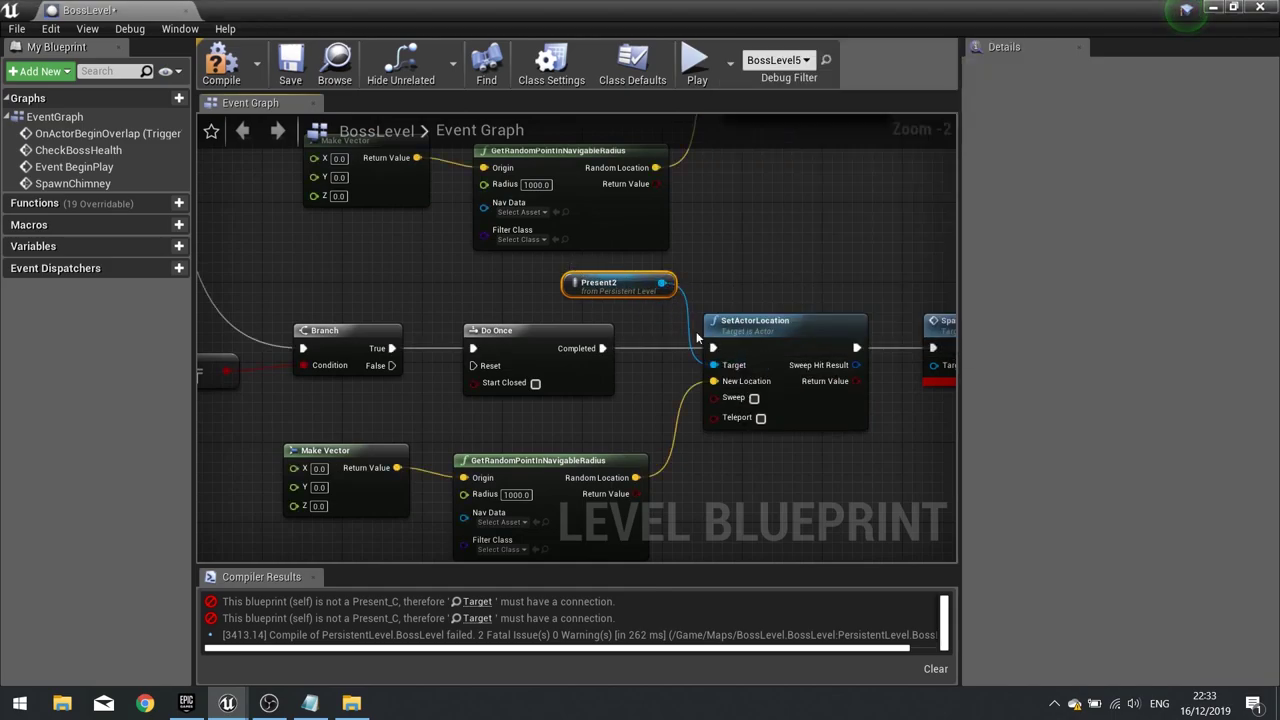
{"action": "left_click_drag", "start_coordinate": [668, 288], "coordinate": [900, 367]}
Select the Present3 actor in the level and create a reference to it above the Level Blueprint's third branch
{"action": "right_click_drag", "start_coordinate": [822, 405], "coordinate": [775, 179]}
{"action": "right_click_drag", "start_coordinate": [652, 320], "coordinate": [674, 205]}
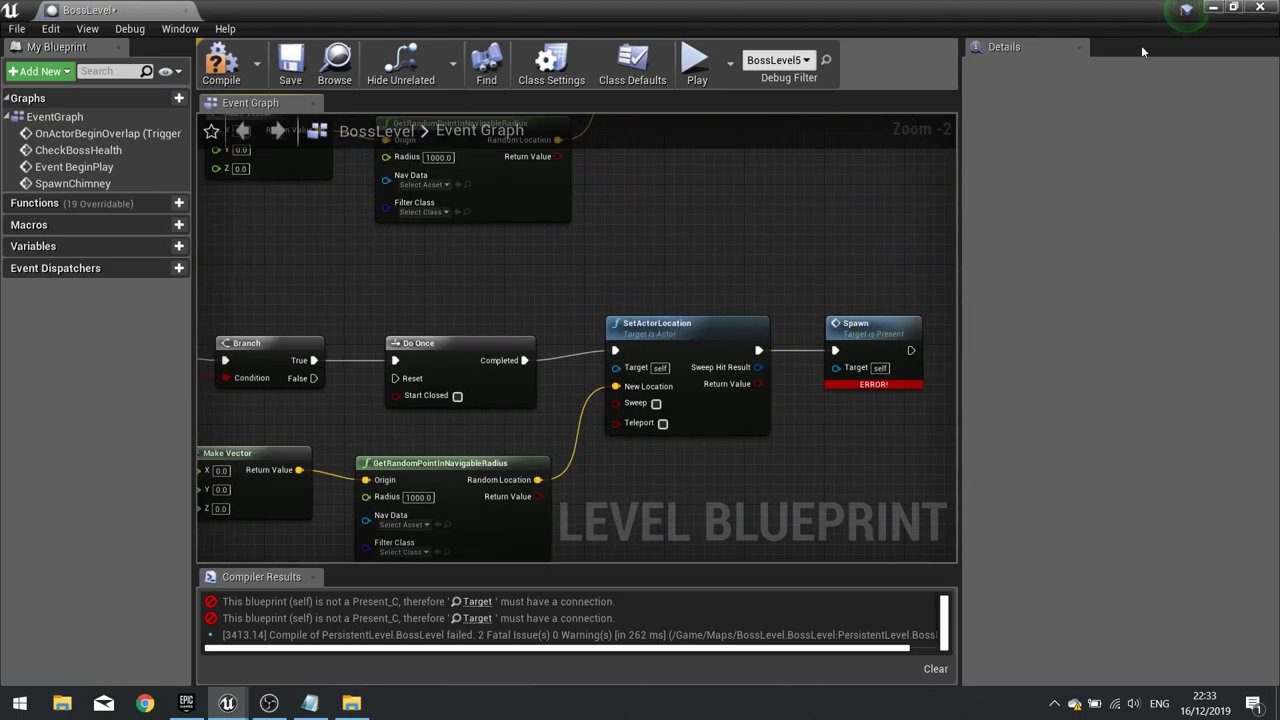
{"action": "left_click", "coordinate": [1214, 9]}
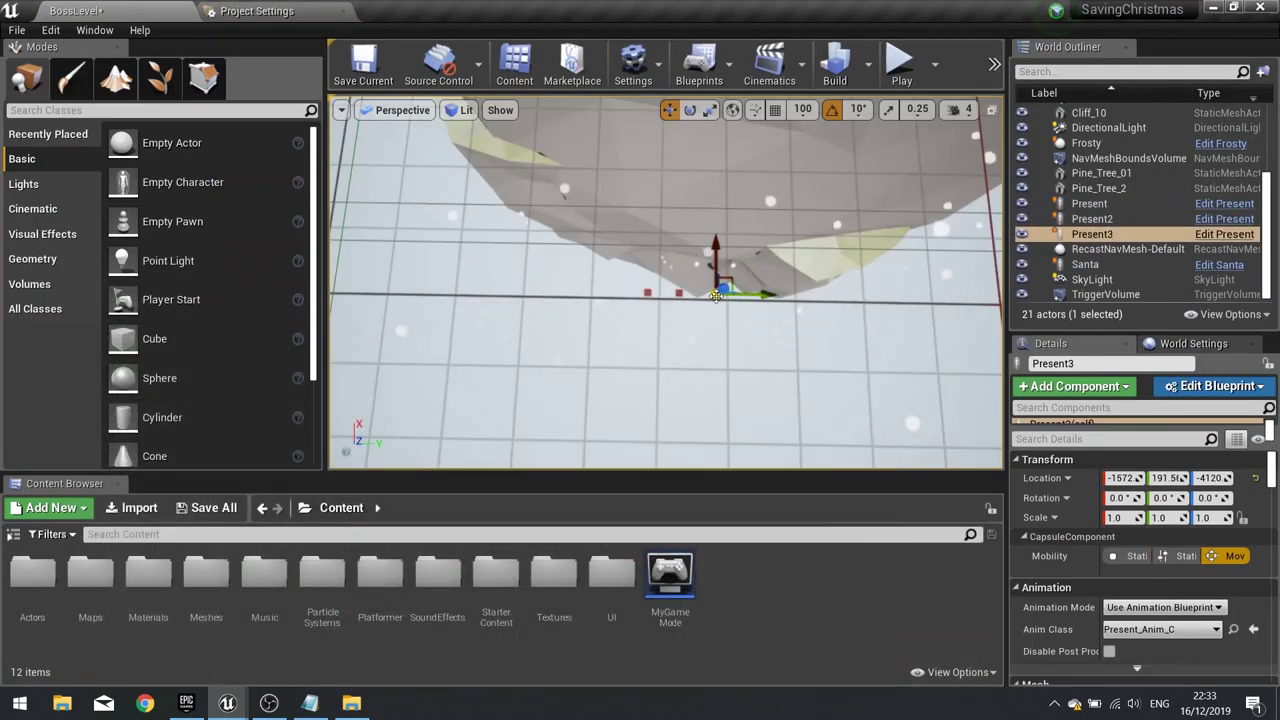
{"action": "mouse_move", "coordinate": [228, 703]}
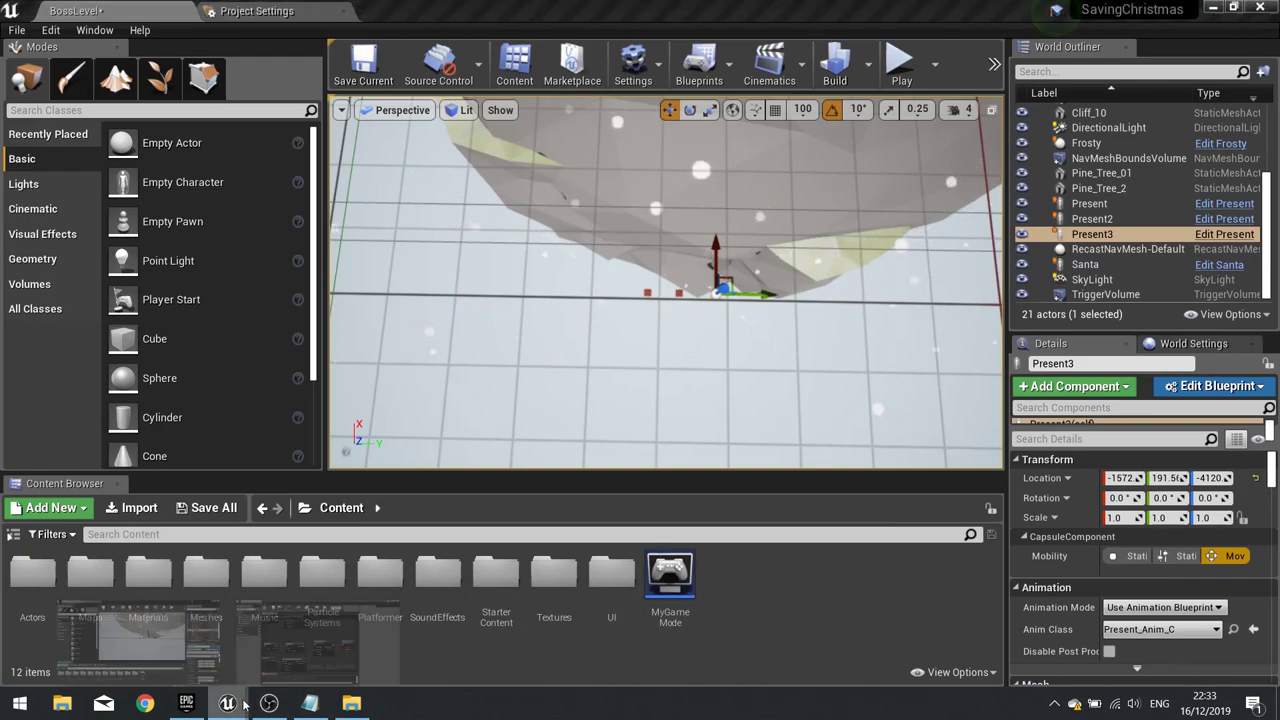
{"action": "left_click", "coordinate": [310, 635]}
{"action": "right_click_drag", "start_coordinate": [775, 484], "coordinate": [900, 466]}
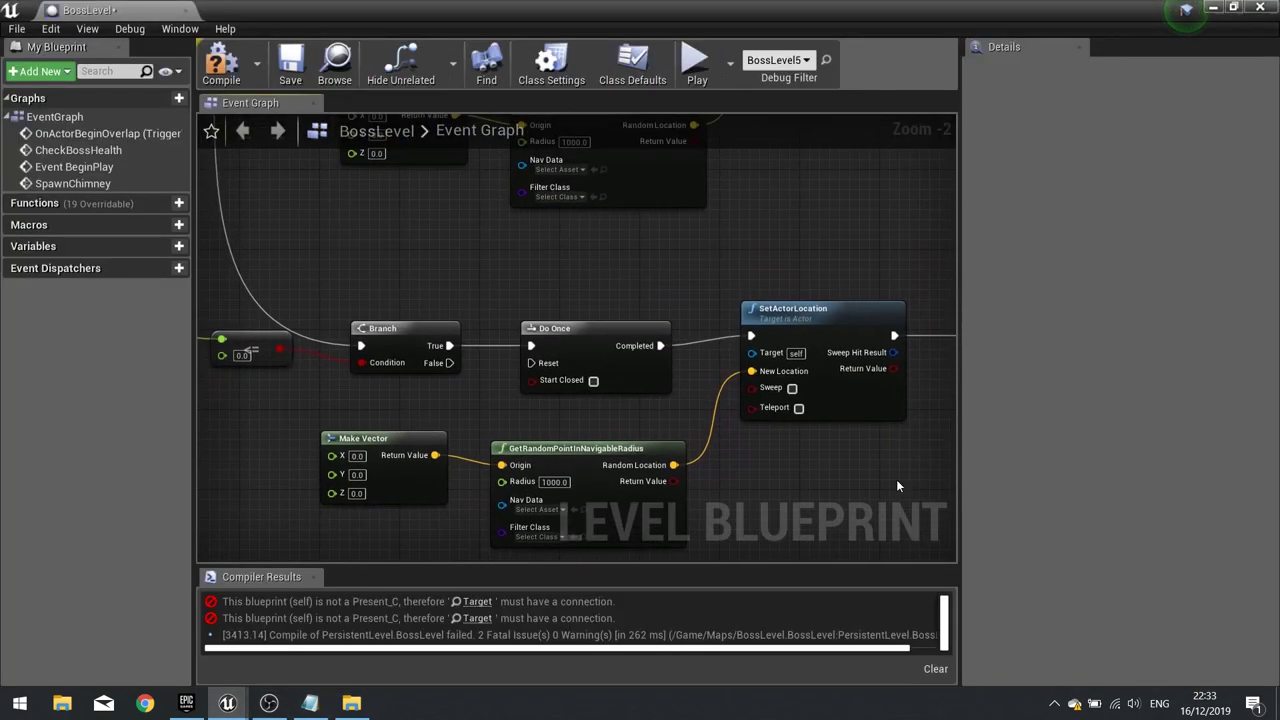
{"action": "right_click", "coordinate": [657, 263]}
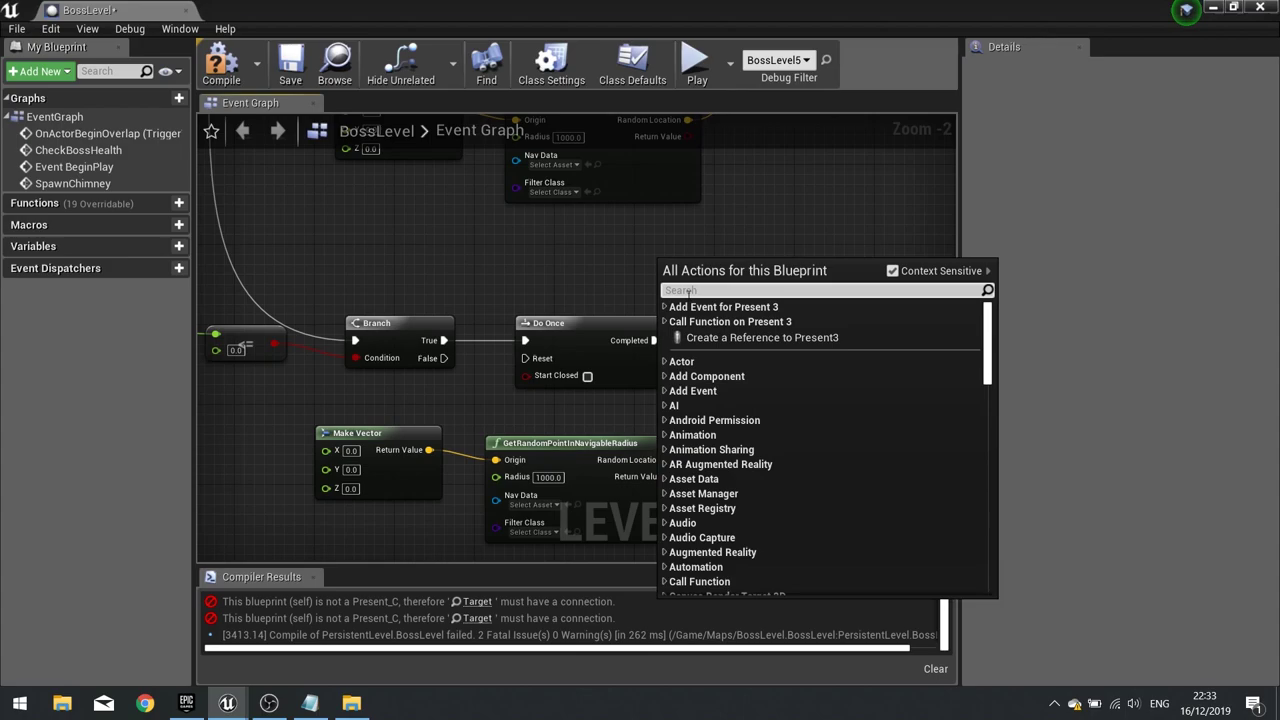
{"action": "left_click", "coordinate": [701, 340]}
Connect Present3 to the Target pins of SetActorLocation and Spawn in the third branch, and compile
{"action": "left_click_drag", "start_coordinate": [754, 266], "coordinate": [817, 347]}
{"action": "left_click", "coordinate": [243, 80]}
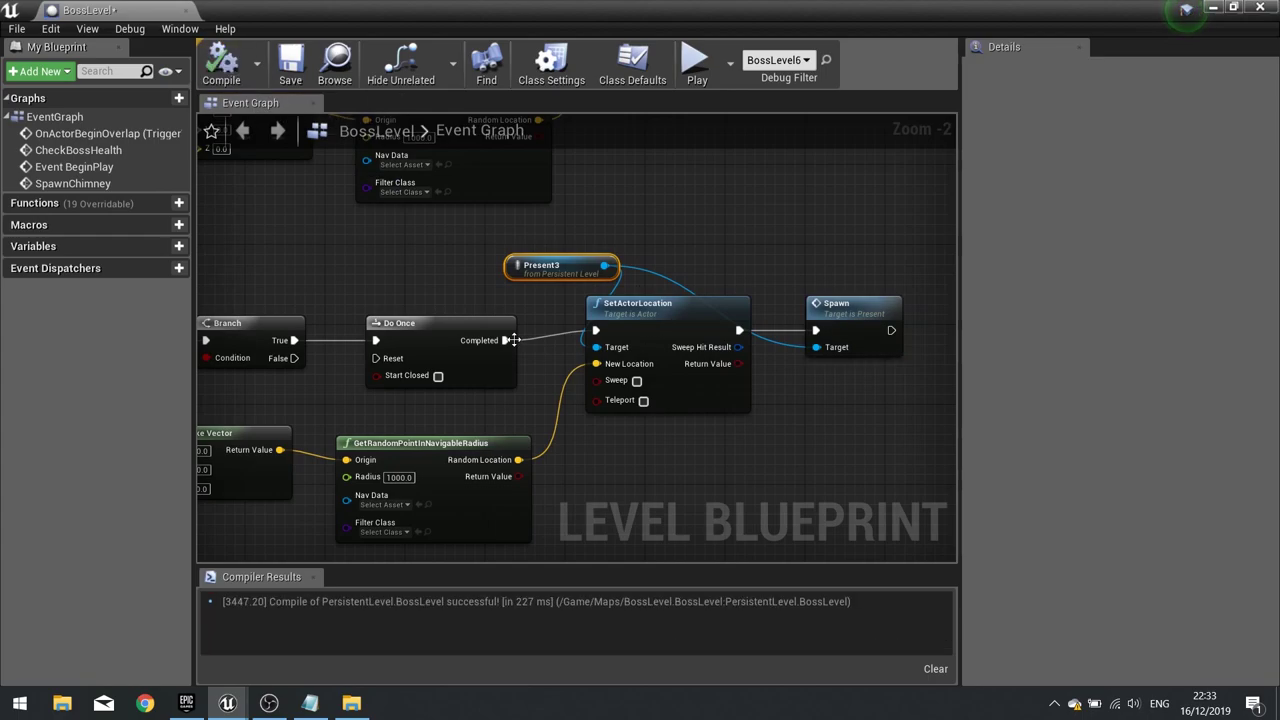
{"action": "right_click_drag", "start_coordinate": [417, 323], "coordinate": [682, 524]}
{"action": "scroll", "coordinate": [740, 323], "scroll_direction": "down", "scroll_amount": 3}
{"action": "right_click_drag", "start_coordinate": [645, 281], "coordinate": [637, 412]}
{"action": "right_click_drag", "start_coordinate": [540, 309], "coordinate": [539, 387]}
{"action": "right_click_drag", "start_coordinate": [808, 277], "coordinate": [612, 222]}
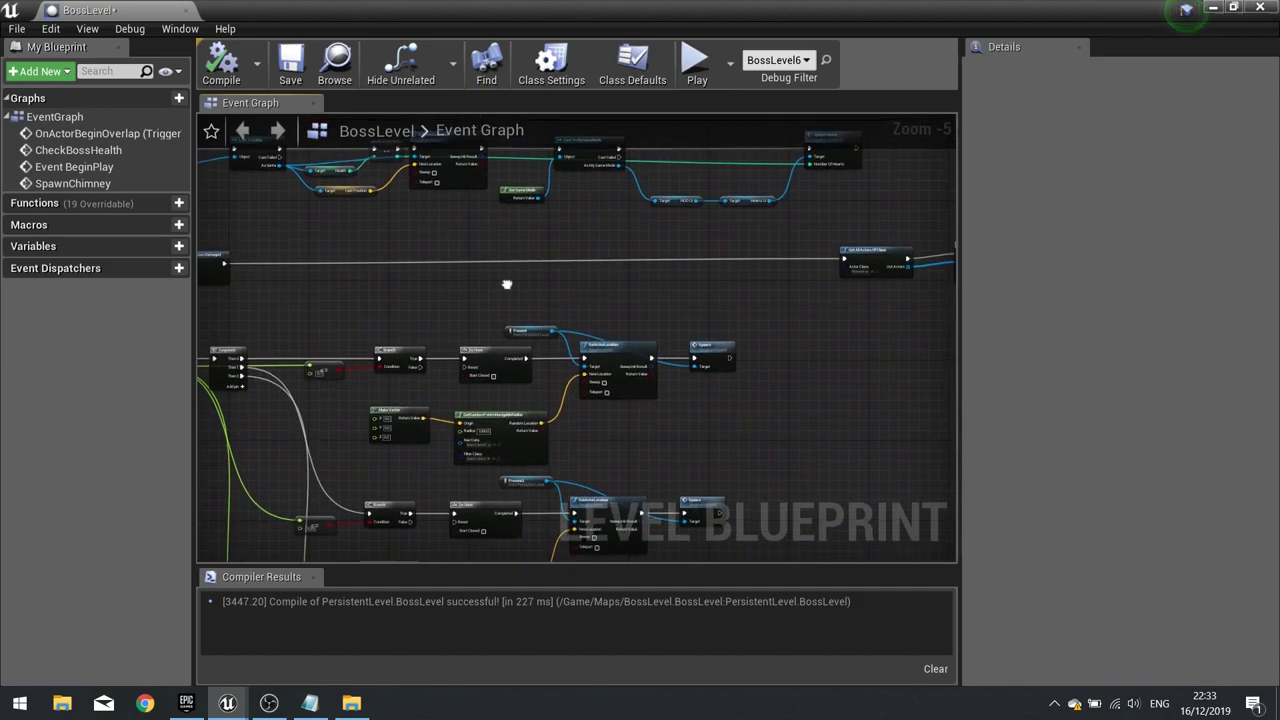
{"action": "right_click_drag", "start_coordinate": [506, 283], "coordinate": [784, 342]}
Return to the level editor and look up the FrostyTheme sound wave's details in the Music folder
{"action": "left_click", "coordinate": [1215, 9]}
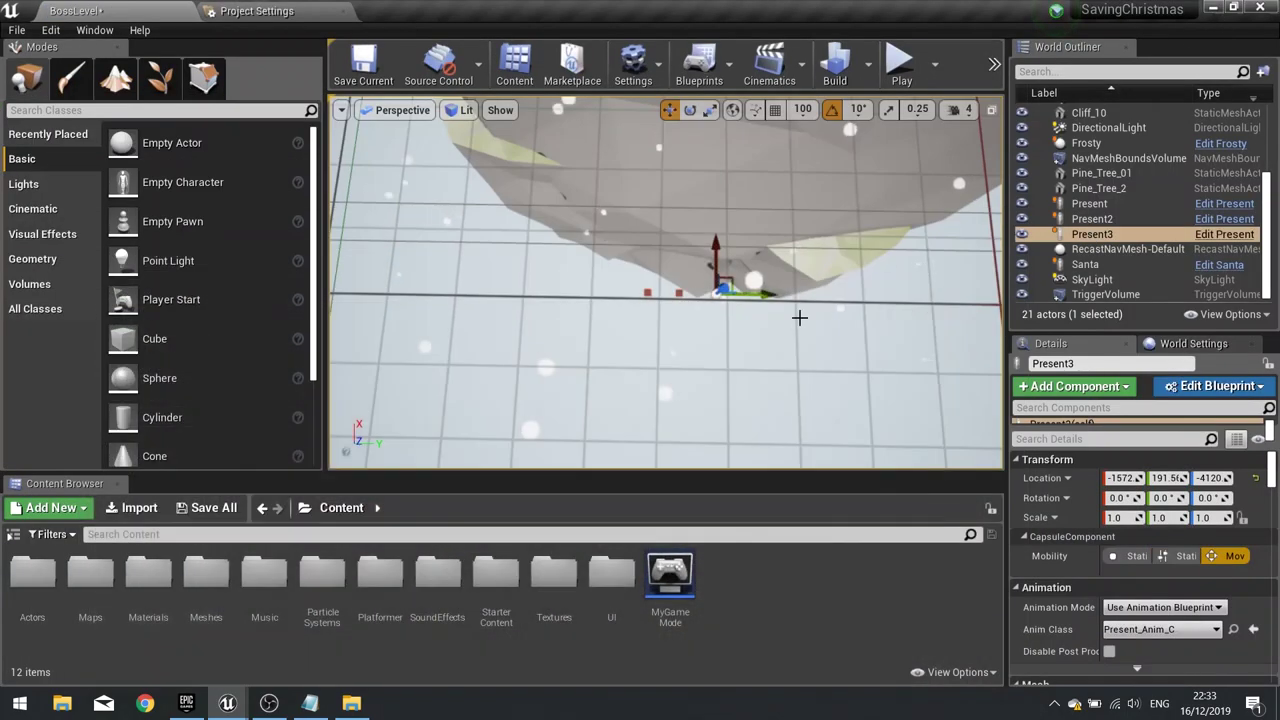
{"action": "double_click", "coordinate": [268, 590]}
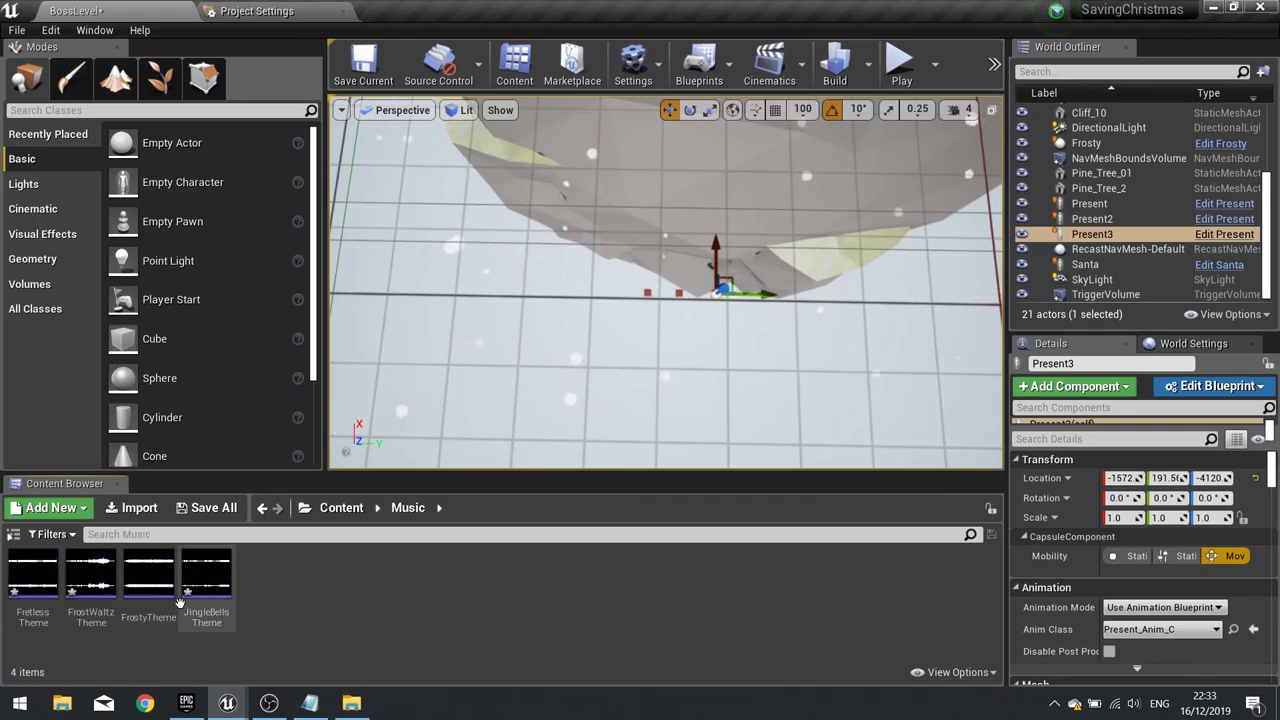
{"action": "mouse_move", "coordinate": [141, 620]}
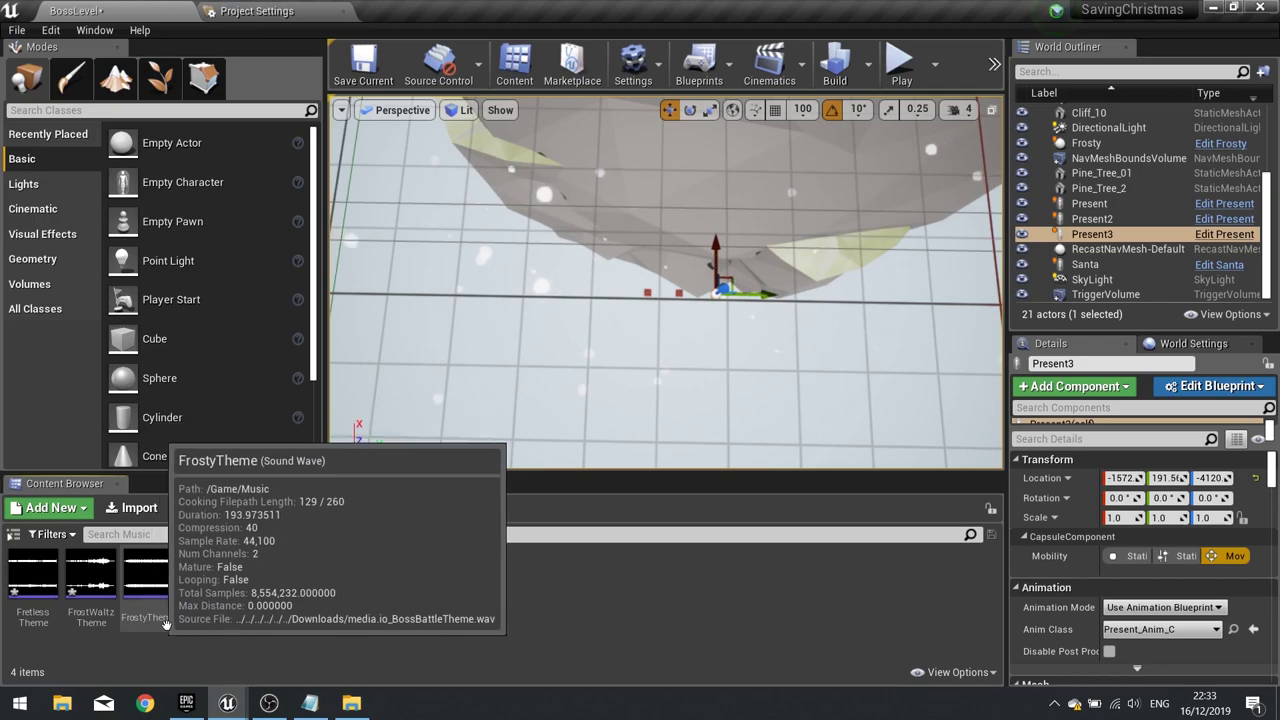
Select the Frosty snowman in the arena and open its blueprint for editing
{"action": "right_click_drag", "start_coordinate": [560, 340], "coordinate": [560, 240]}
{"action": "key", "text": "w"}
{"action": "right_click_drag", "start_coordinate": [726, 431], "coordinate": [700, 320]}
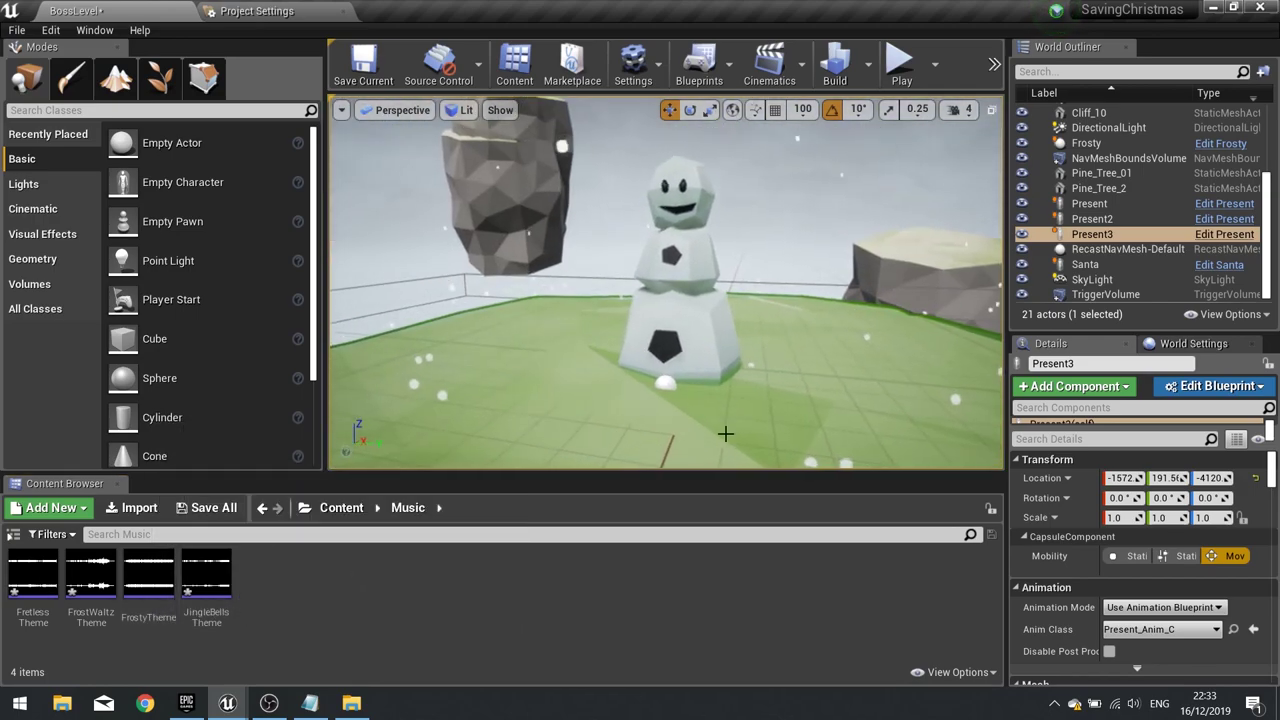
{"action": "left_click", "coordinate": [665, 382]}
{"action": "left_click", "coordinate": [706, 180]}
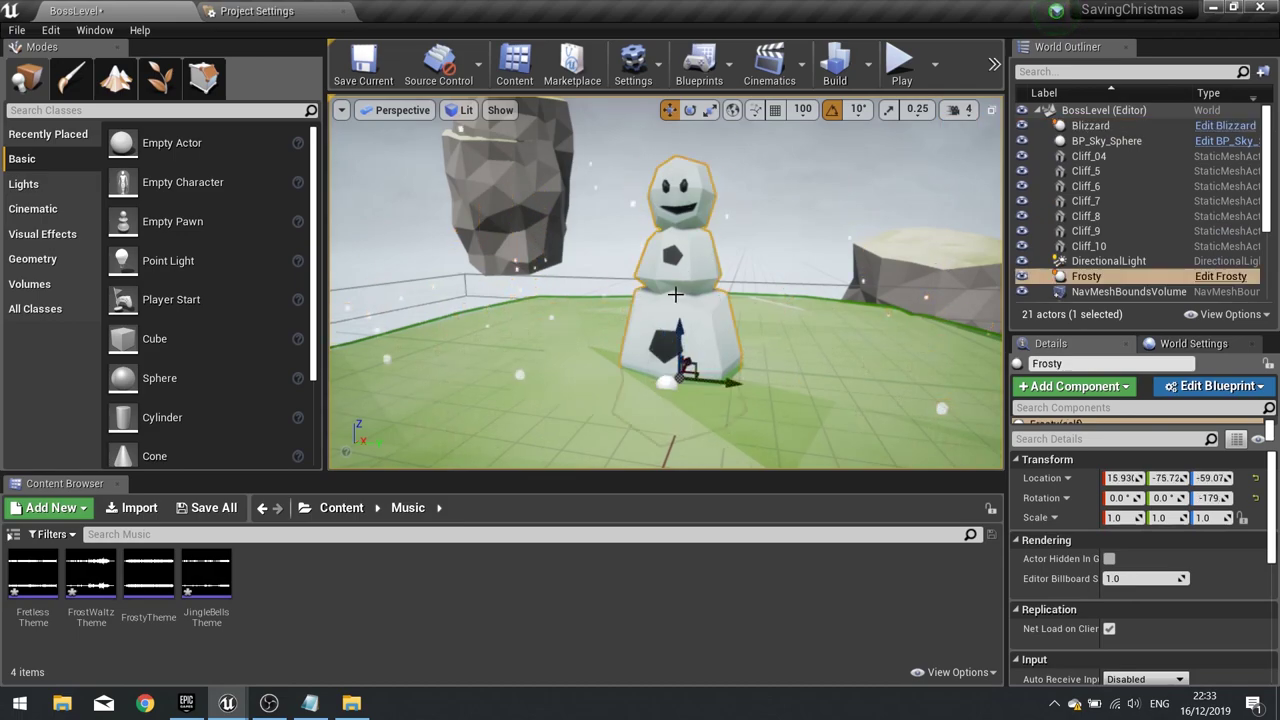
{"action": "left_click", "coordinate": [1220, 276]}
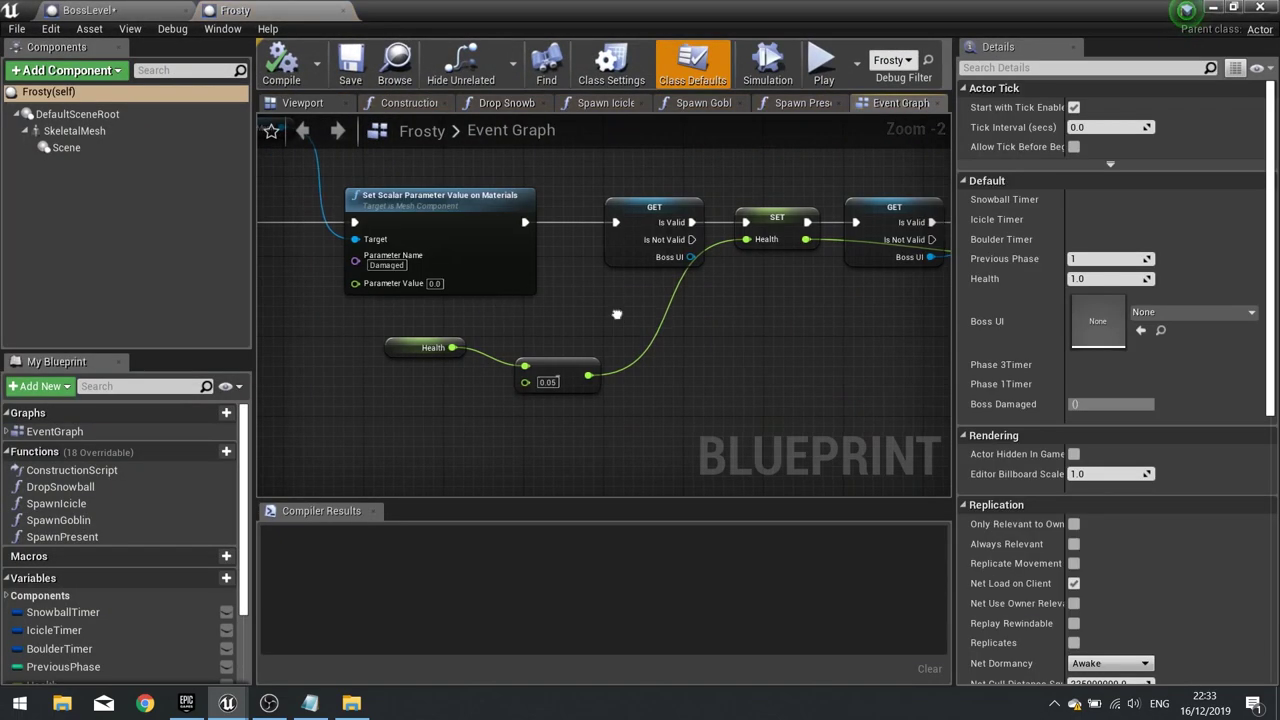
Examine the damage and spawn event chains in Frosty's event graph, including the Delay before Spawn
{"action": "right_click_drag", "start_coordinate": [617, 314], "coordinate": [625, 370]}
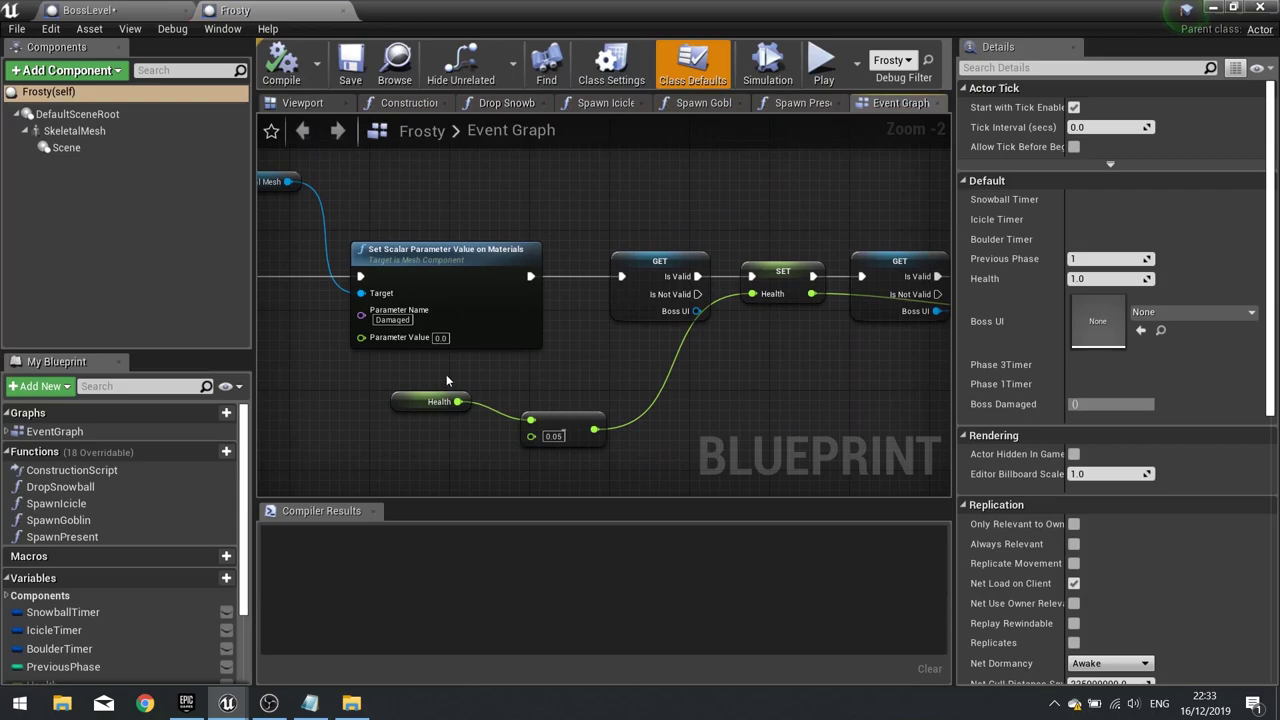
{"action": "right_click_drag", "start_coordinate": [446, 376], "coordinate": [816, 371]}
{"action": "right_click_drag", "start_coordinate": [485, 383], "coordinate": [852, 378]}
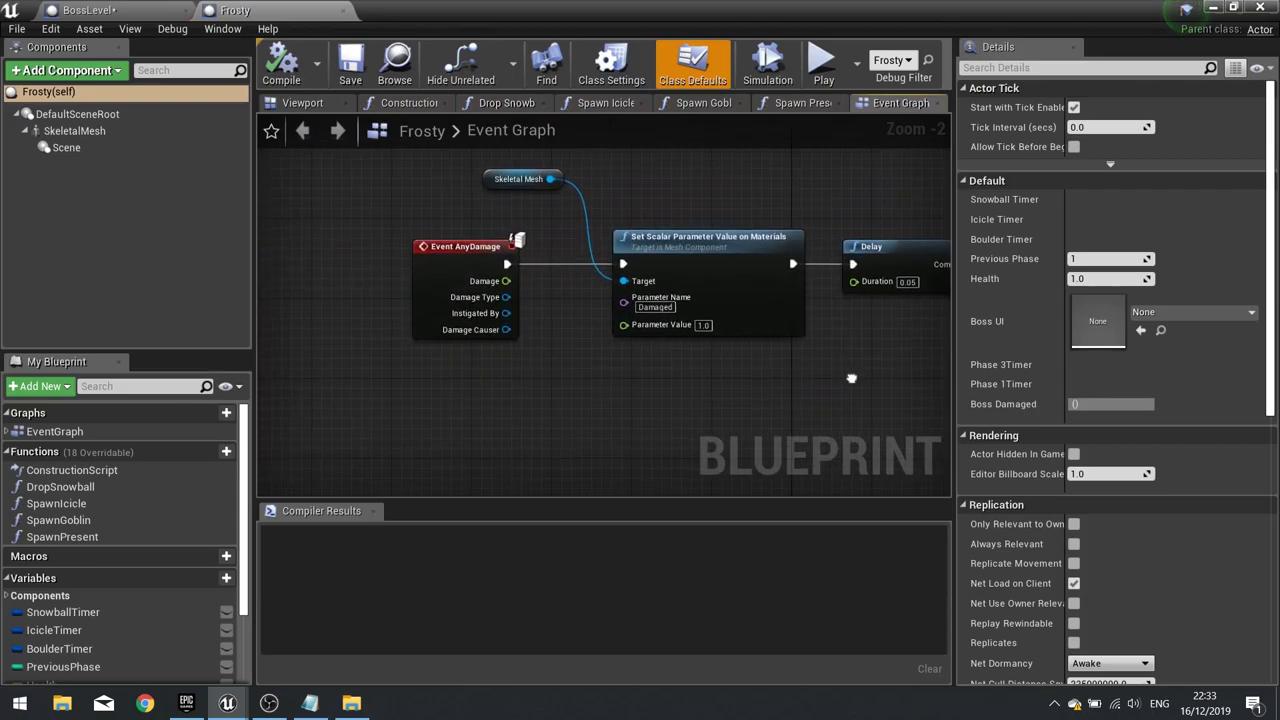
{"action": "scroll", "coordinate": [810, 422], "scroll_direction": "down", "scroll_amount": 6}
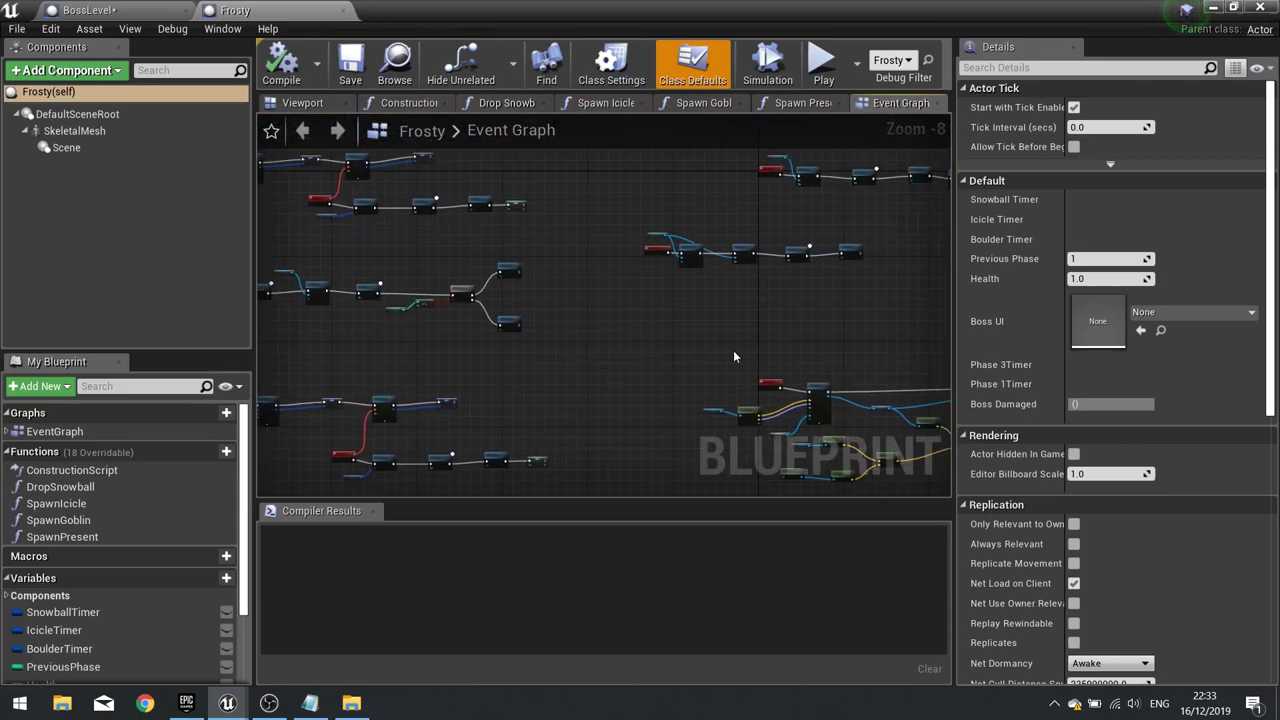
{"action": "right_click_drag", "start_coordinate": [733, 357], "coordinate": [501, 446]}
{"action": "scroll", "coordinate": [545, 416], "scroll_direction": "up", "scroll_amount": 3}
{"action": "right_click_drag", "start_coordinate": [628, 371], "coordinate": [542, 382]}
{"action": "scroll", "coordinate": [790, 391], "scroll_direction": "up", "scroll_amount": 2}
{"action": "right_click_drag", "start_coordinate": [502, 284], "coordinate": [765, 292]}
{"action": "right_click_drag", "start_coordinate": [932, 237], "coordinate": [632, 250]}
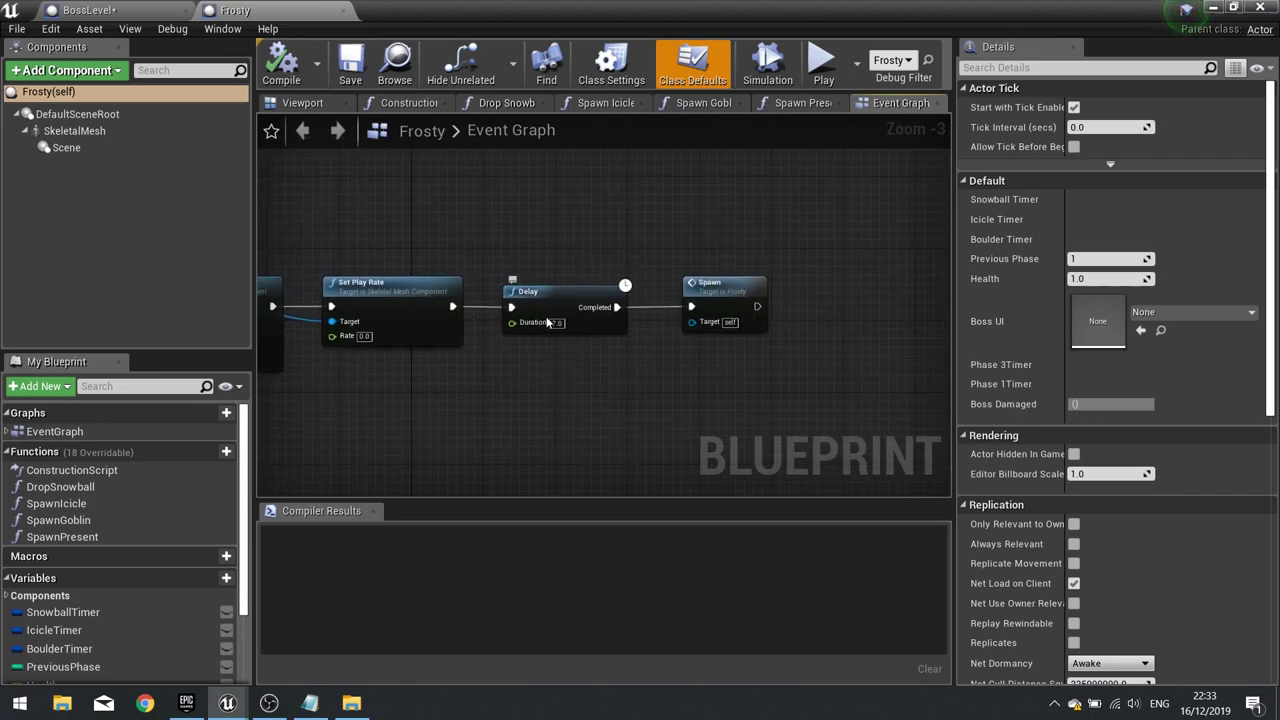
In the BossLevel blueprint, insert a Play Sound 2D node directly after Bind Event to Boss Damaged on the BeginPlay chain
{"action": "left_click", "coordinate": [128, 17]}
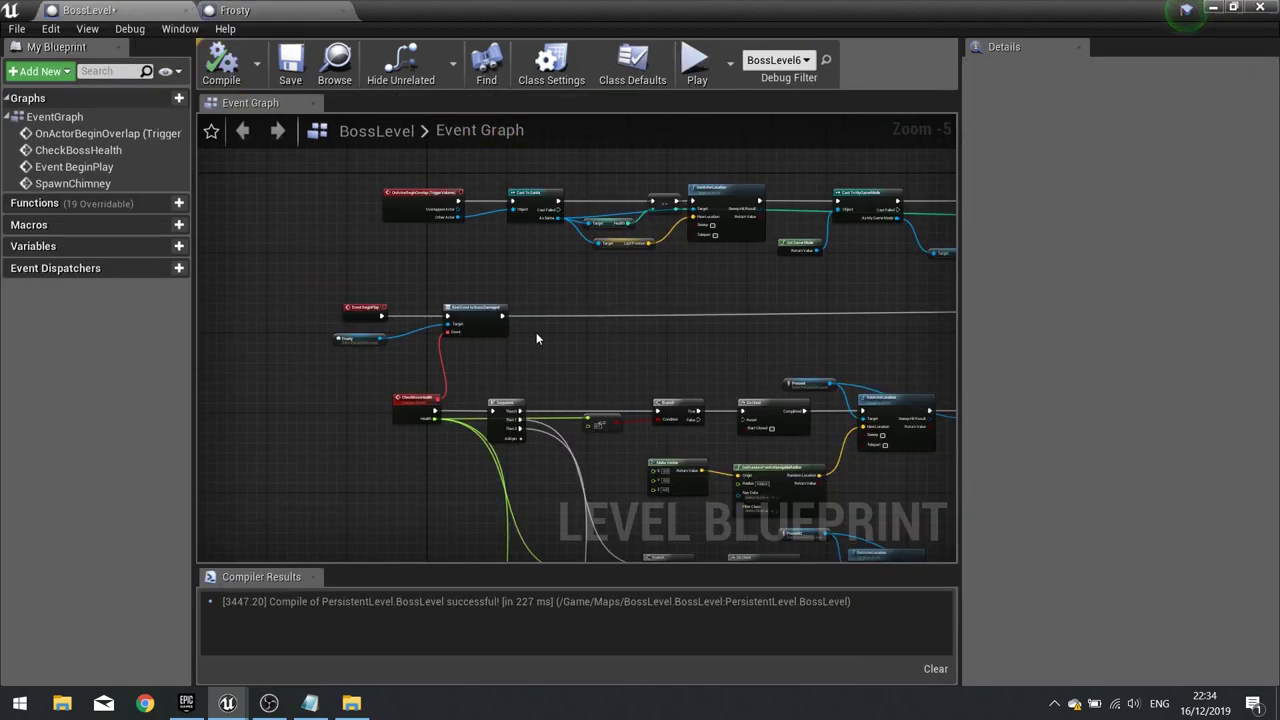
{"action": "scroll", "coordinate": [649, 303], "scroll_direction": "up", "scroll_amount": 2}
{"action": "right_click_drag", "start_coordinate": [536, 332], "coordinate": [474, 234]}
{"action": "right_click_drag", "start_coordinate": [403, 289], "coordinate": [523, 340]}
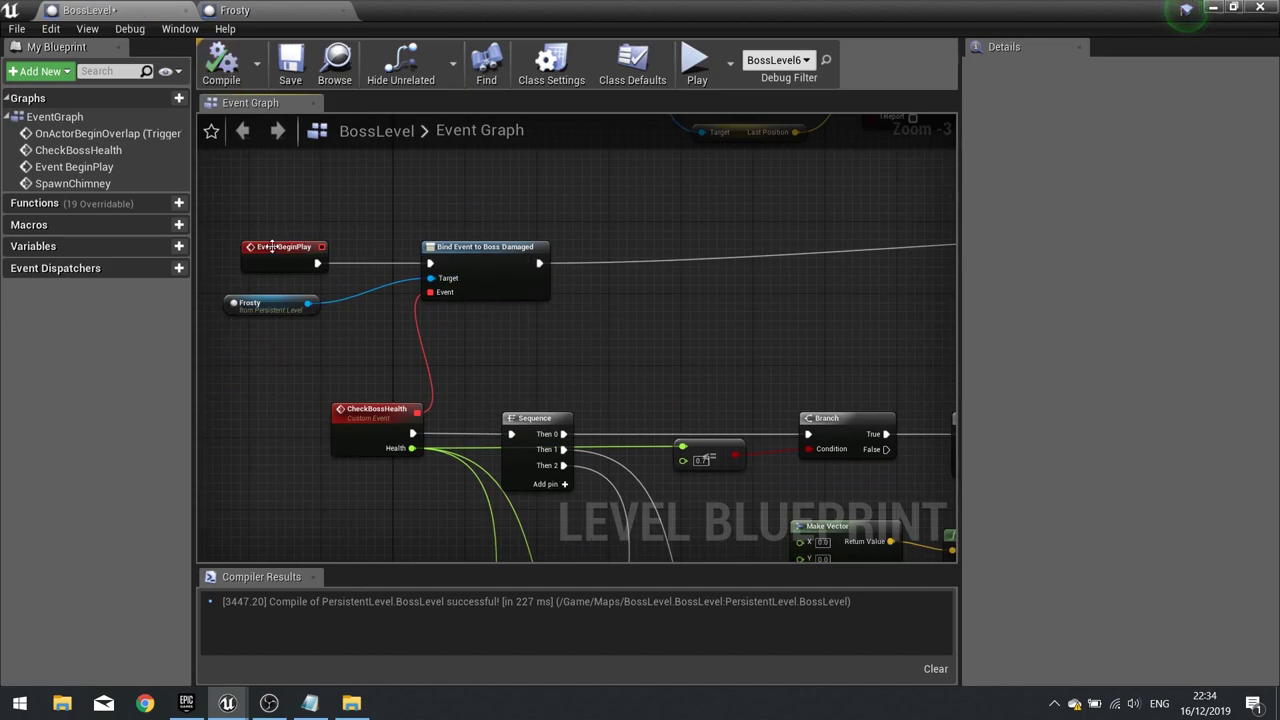
{"action": "right_click_drag", "start_coordinate": [586, 351], "coordinate": [443, 360]}
{"action": "left_click_drag", "start_coordinate": [396, 272], "coordinate": [505, 288]}
{"action": "type", "text": "play sound"}
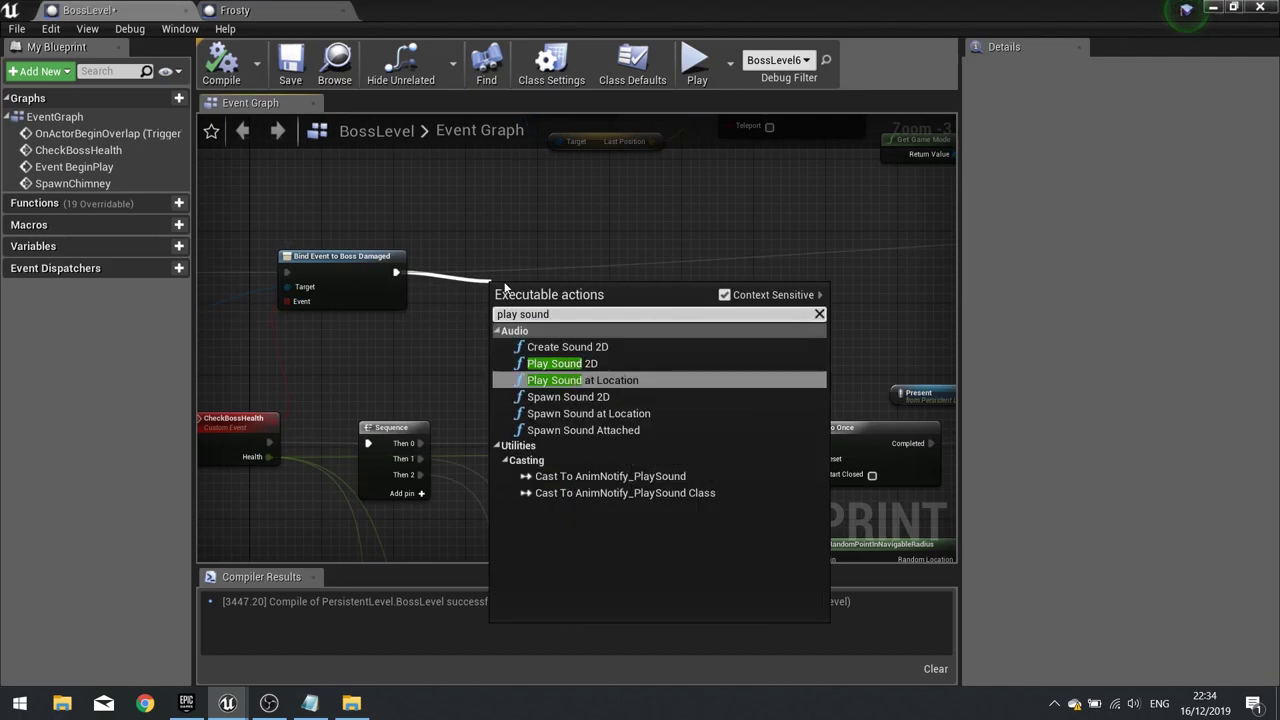
{"action": "left_click", "coordinate": [556, 363]}
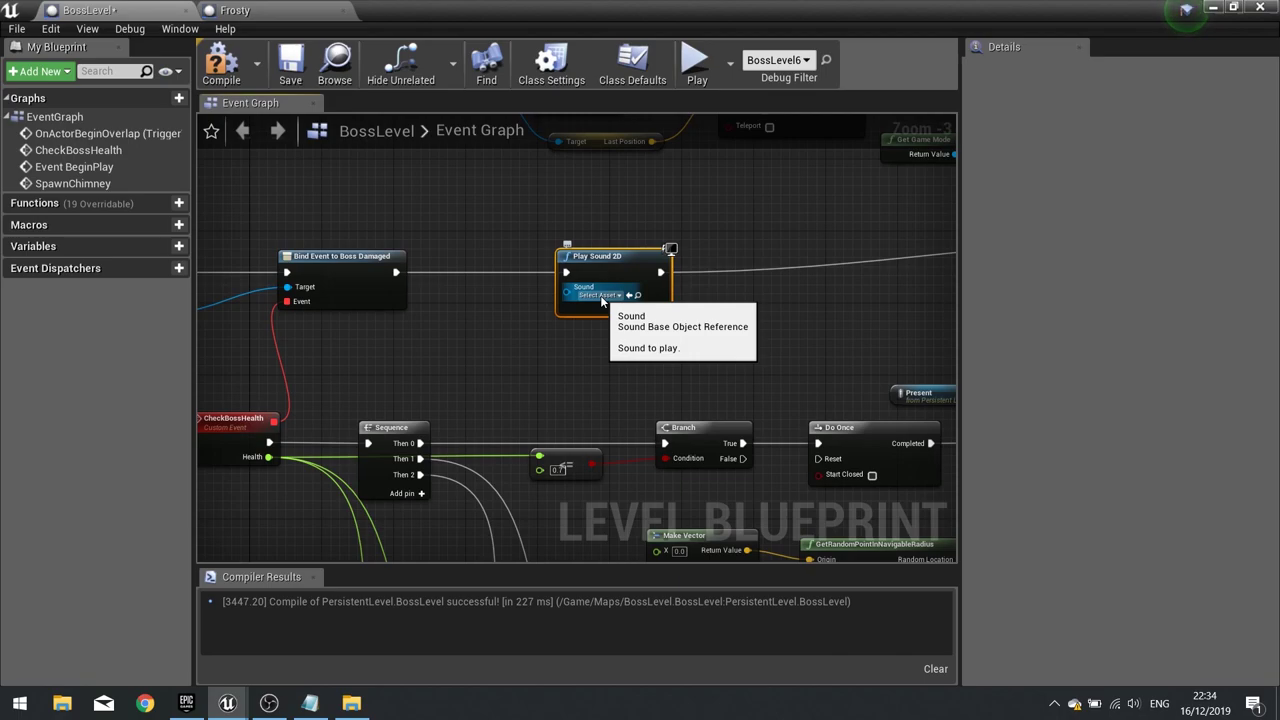
Assign the FrostyTheme sound wave to the Play Sound 2D node and compile the BossLevel blueprint
{"action": "left_click", "coordinate": [601, 296]}
{"action": "scroll", "coordinate": [655, 445], "scroll_direction": "down", "scroll_amount": 5}
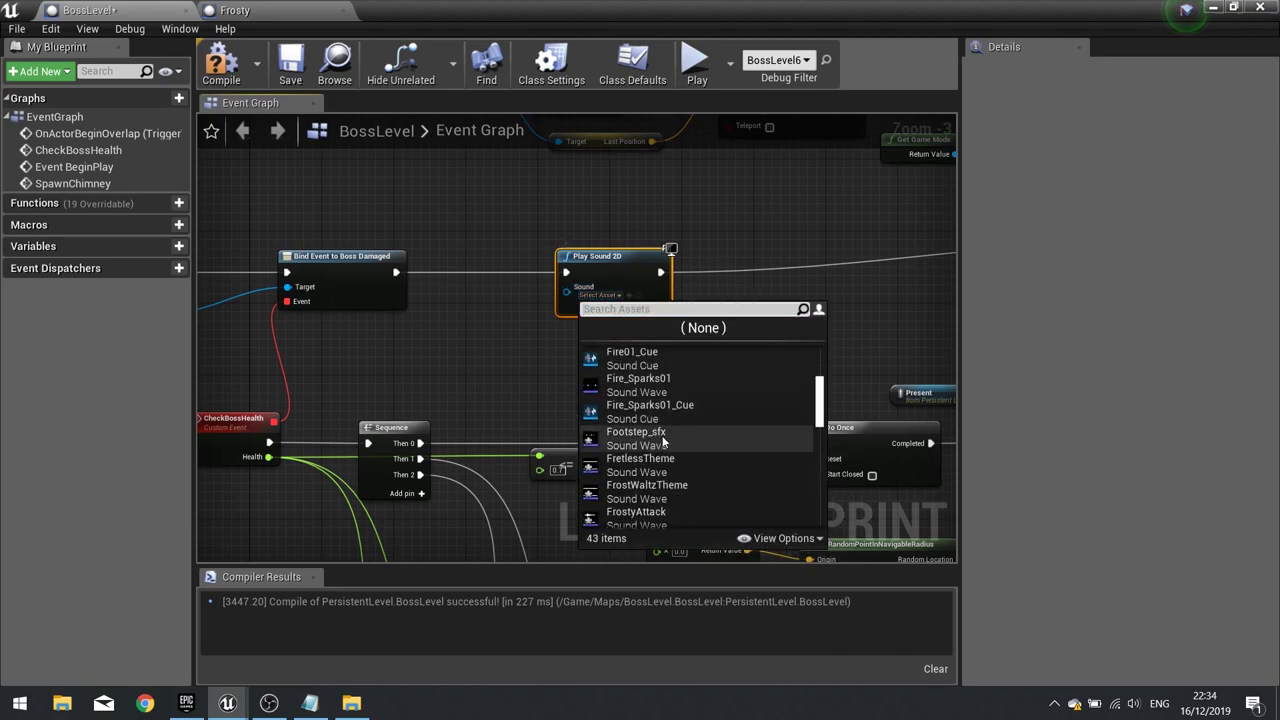
{"action": "type", "text": "frosty"}
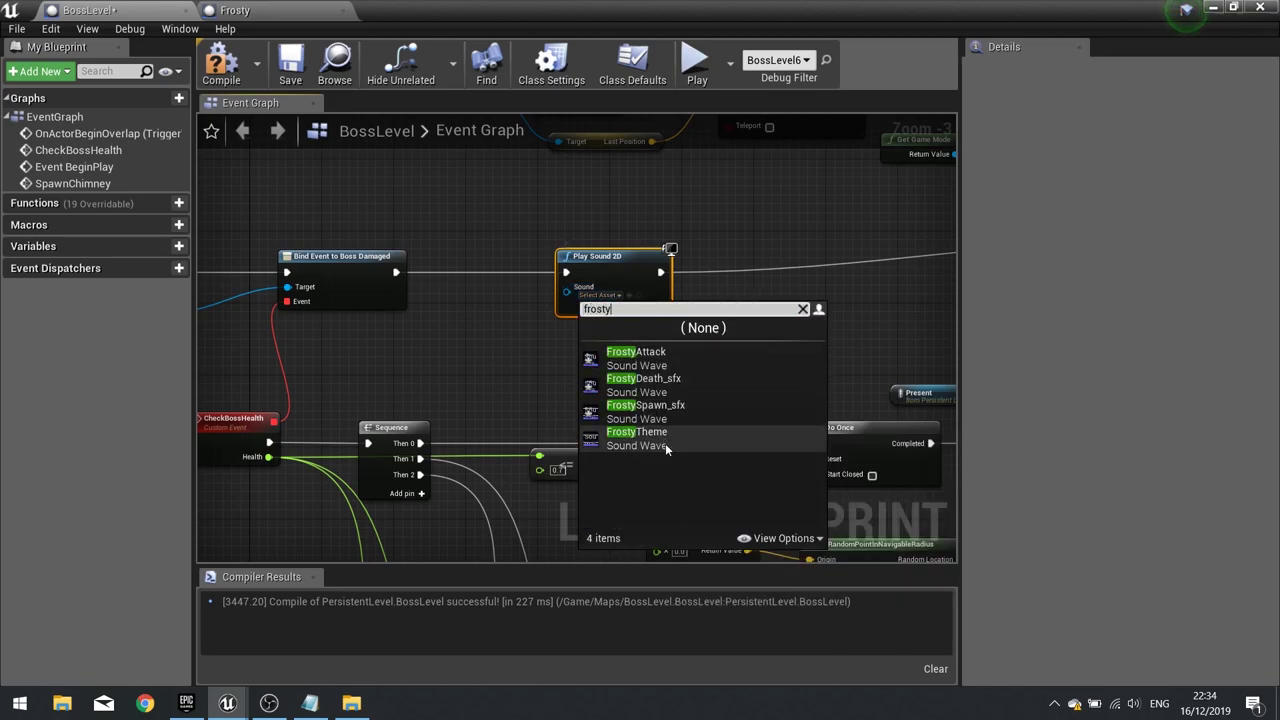
{"action": "left_click", "coordinate": [665, 443]}
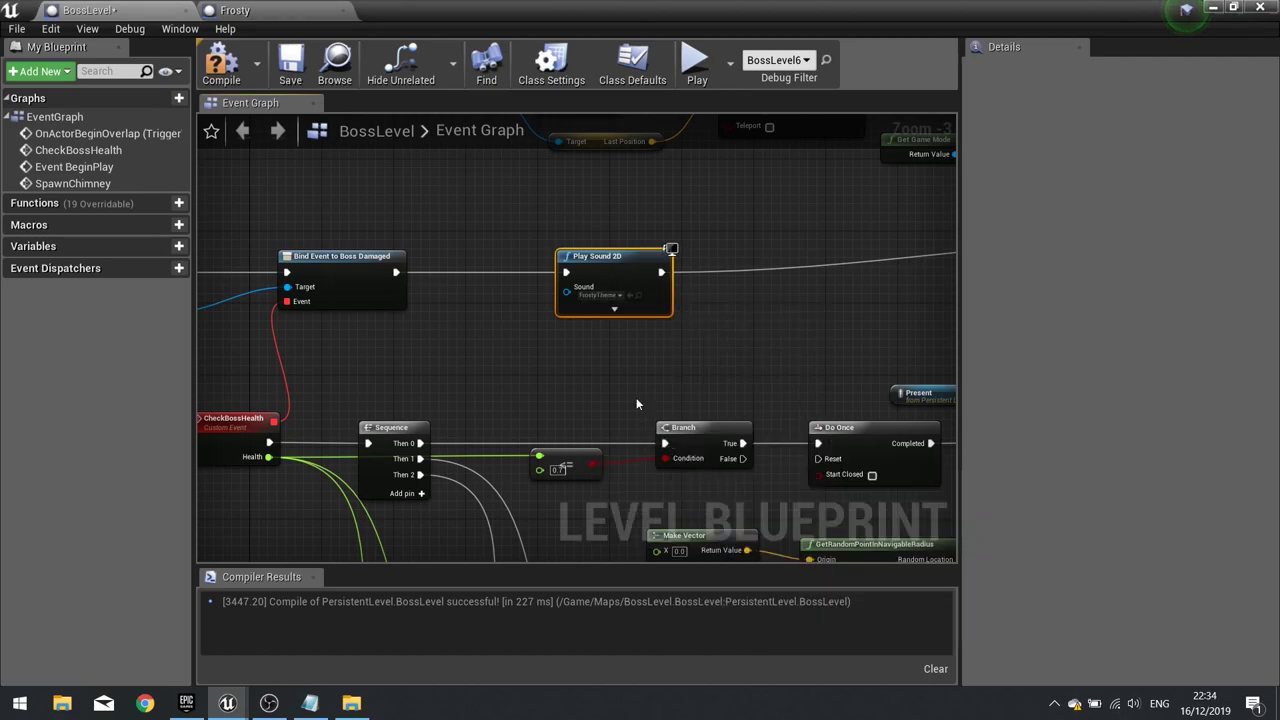
{"action": "left_click", "coordinate": [226, 66]}
{"action": "right_click_drag", "start_coordinate": [522, 368], "coordinate": [684, 337]}
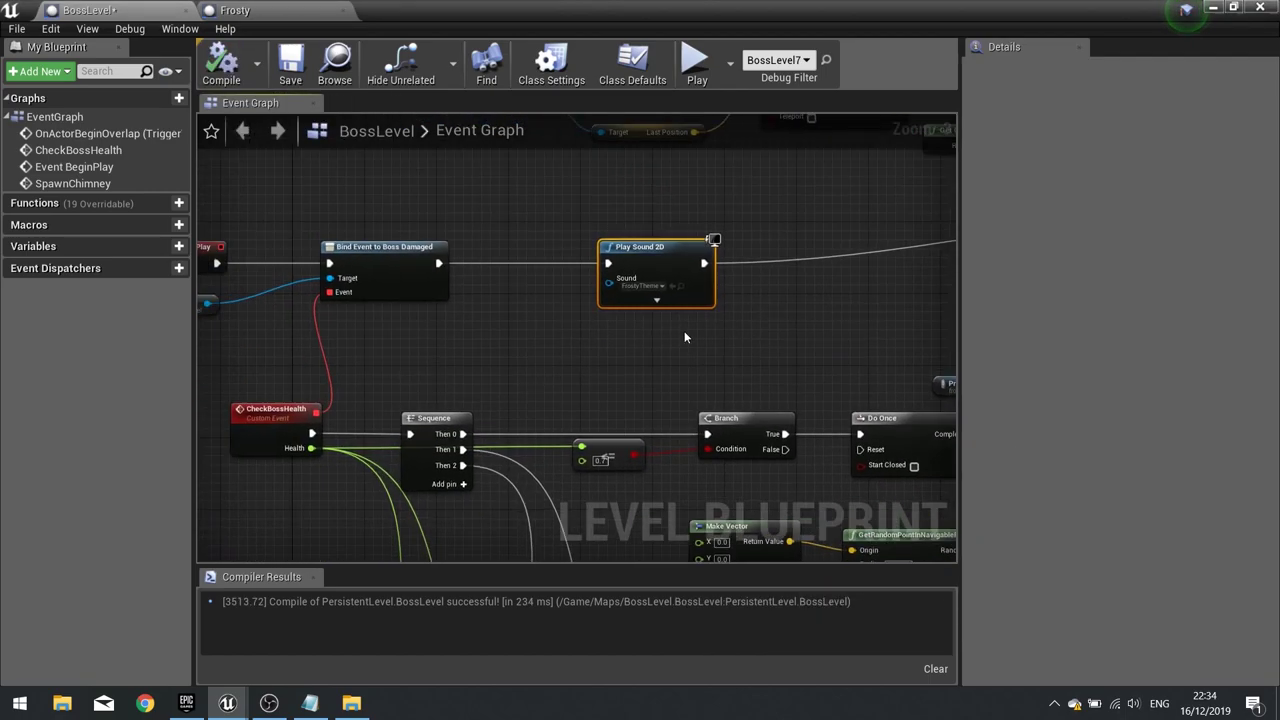
Return to the level editor and play-test the boss level to check the theme music, ending the session once the boss appears
{"action": "left_click", "coordinate": [1262, 12]}
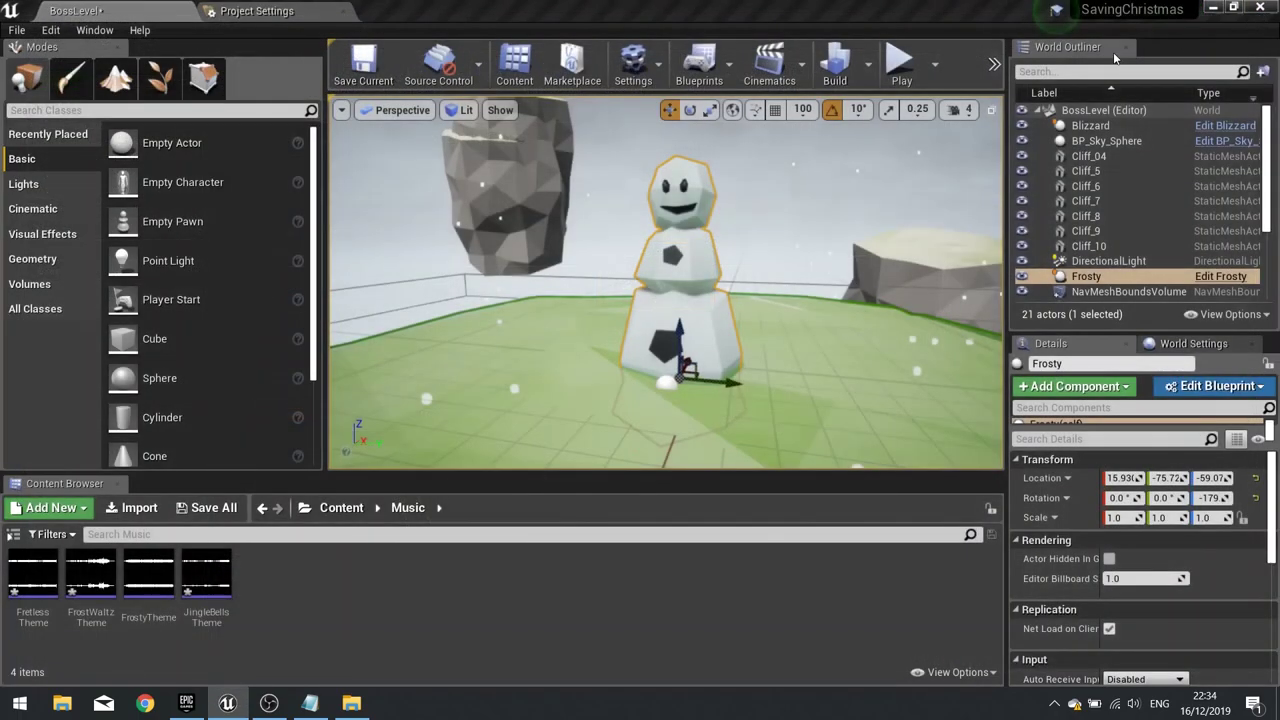
{"action": "left_click", "coordinate": [901, 65]}
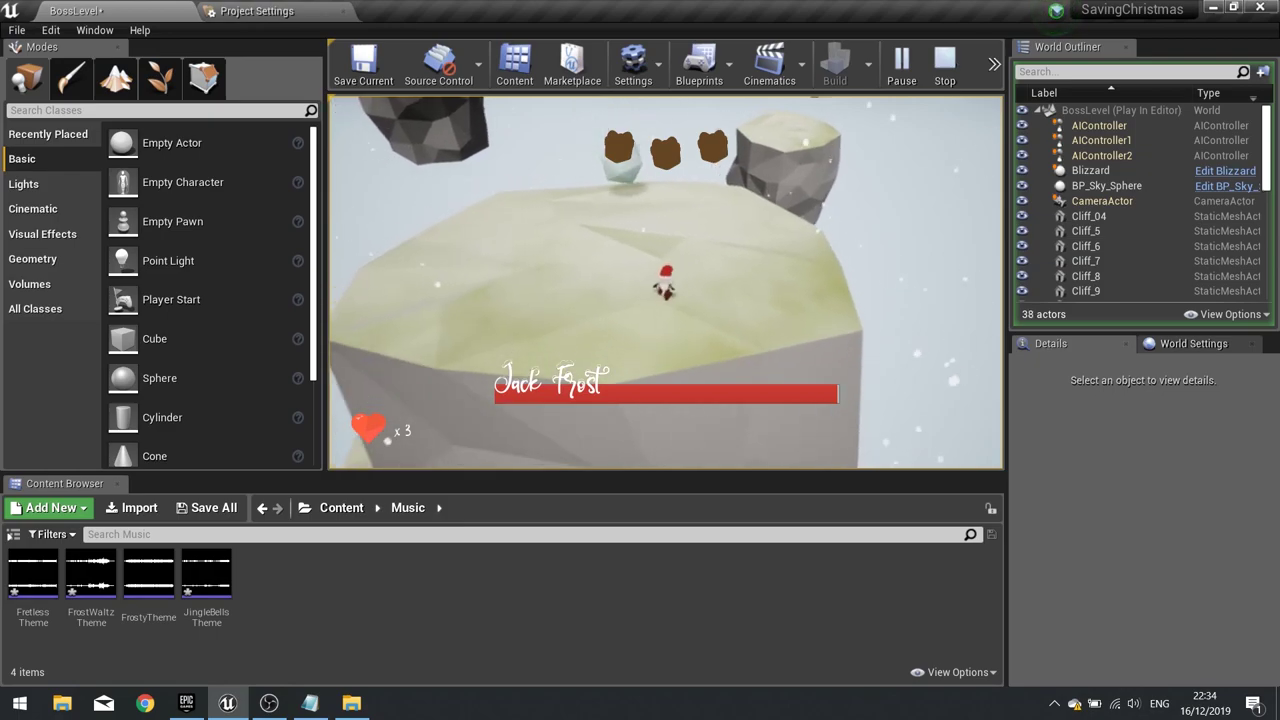
{"action": "key", "text": "Escape"}
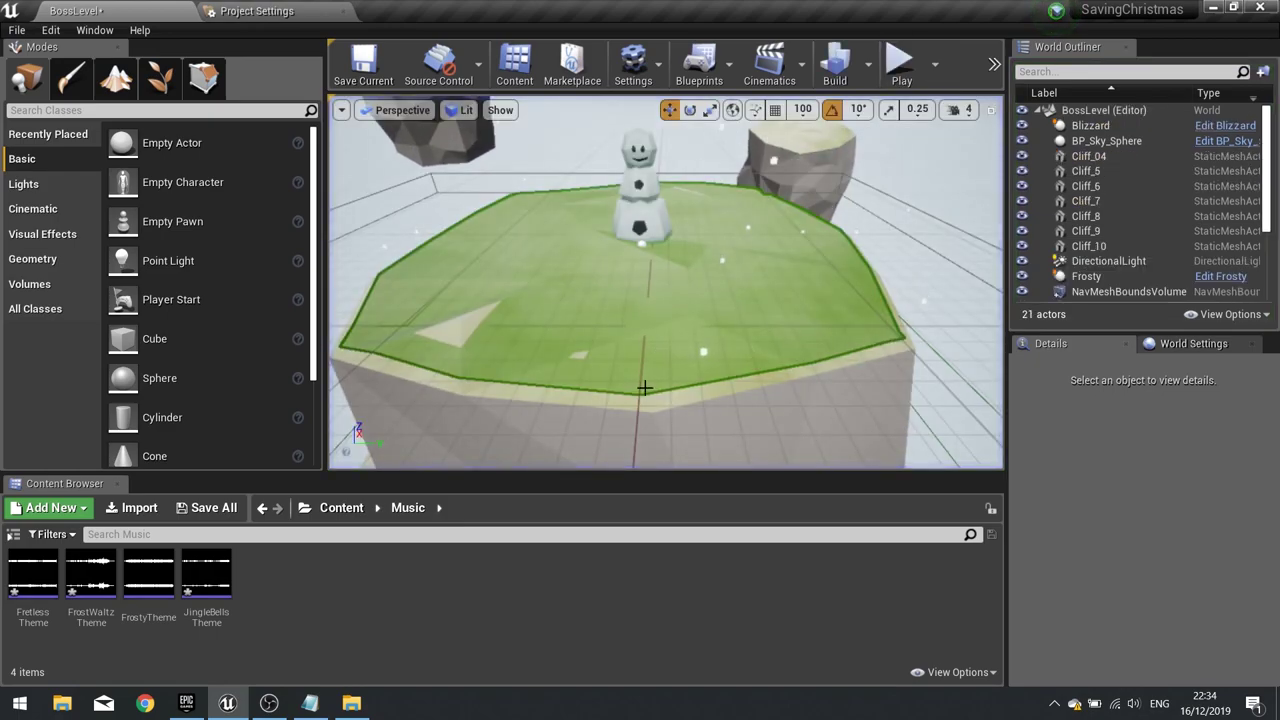
{"action": "mouse_move", "coordinate": [651, 376]}
{"action": "right_mouse_down"}
{"action": "mouse_move", "coordinate": [615, 335]}
{"action": "mouse_move", "coordinate": [550, 345]}
{"action": "mouse_move", "coordinate": [645, 350]}
{"action": "mouse_move", "coordinate": [651, 376]}
{"action": "right_mouse_up"}
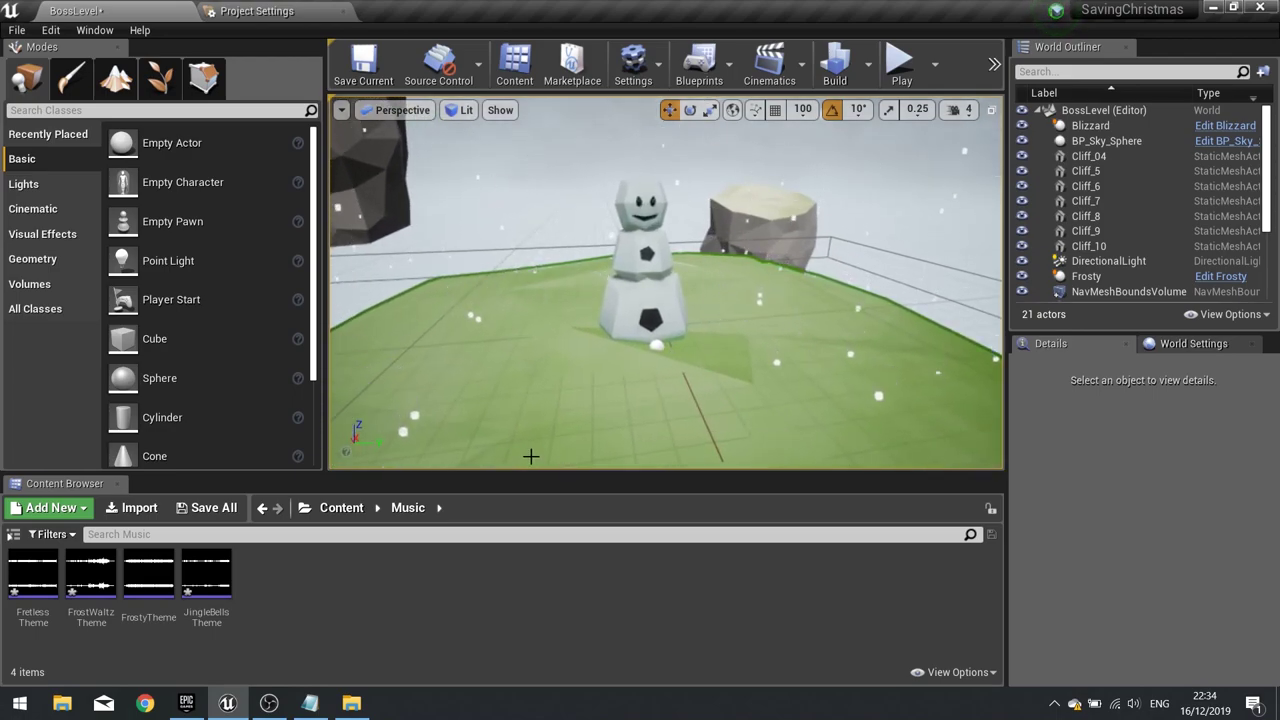
{"action": "right_click_drag", "start_coordinate": [566, 382], "coordinate": [507, 382]}
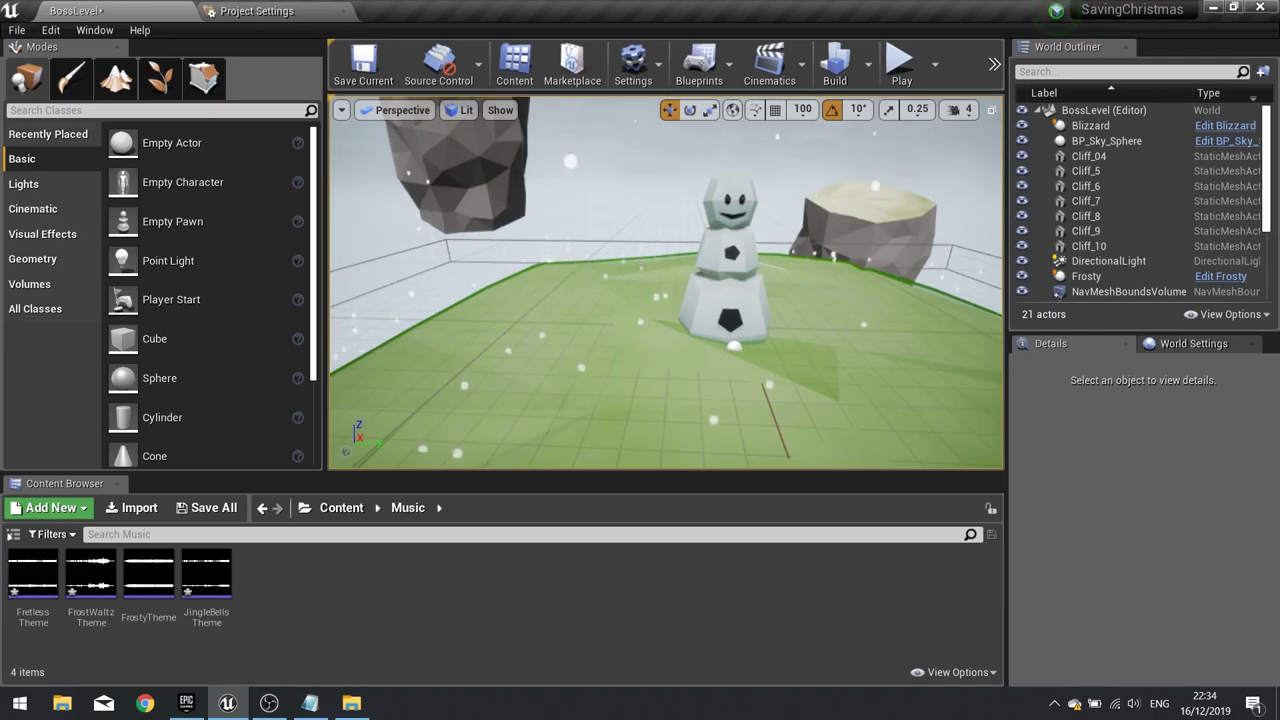
{"action": "right_click_drag", "start_coordinate": [606, 385], "coordinate": [606, 385]}
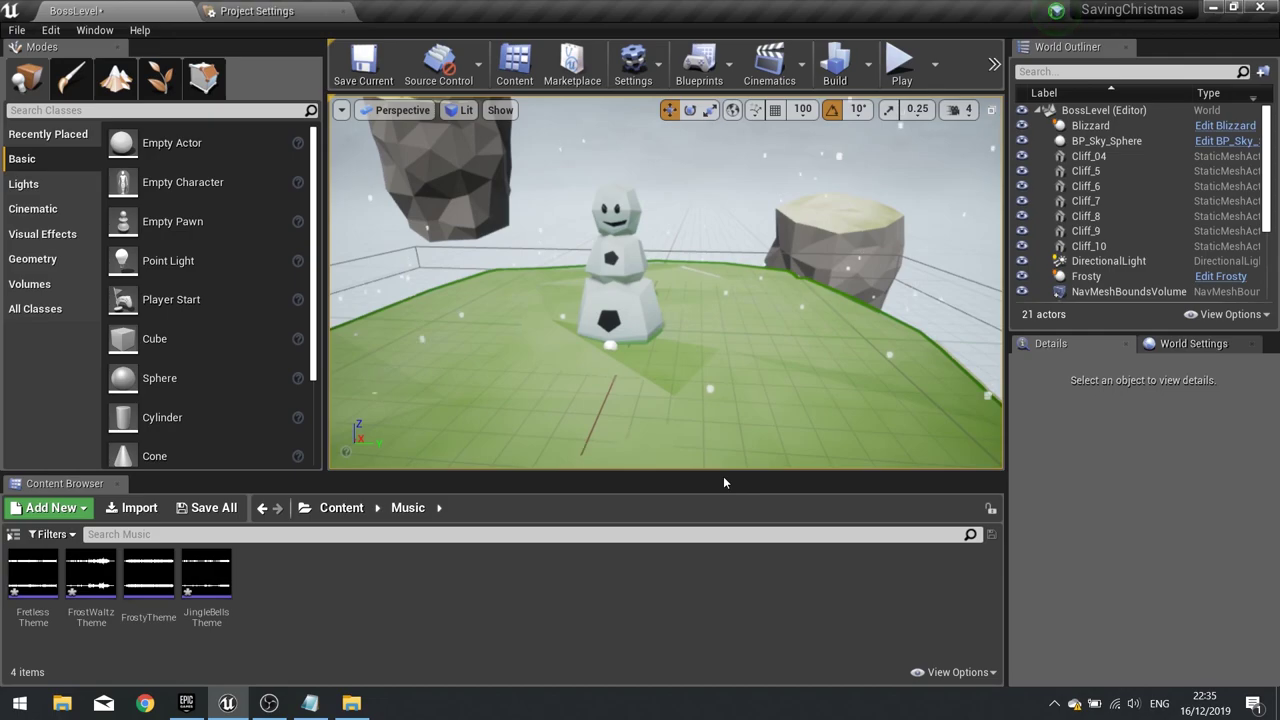
Switch to OBS to check the audio mixer levels while recording, and return to the level editor
{"action": "mouse_move", "coordinate": [148, 577]}
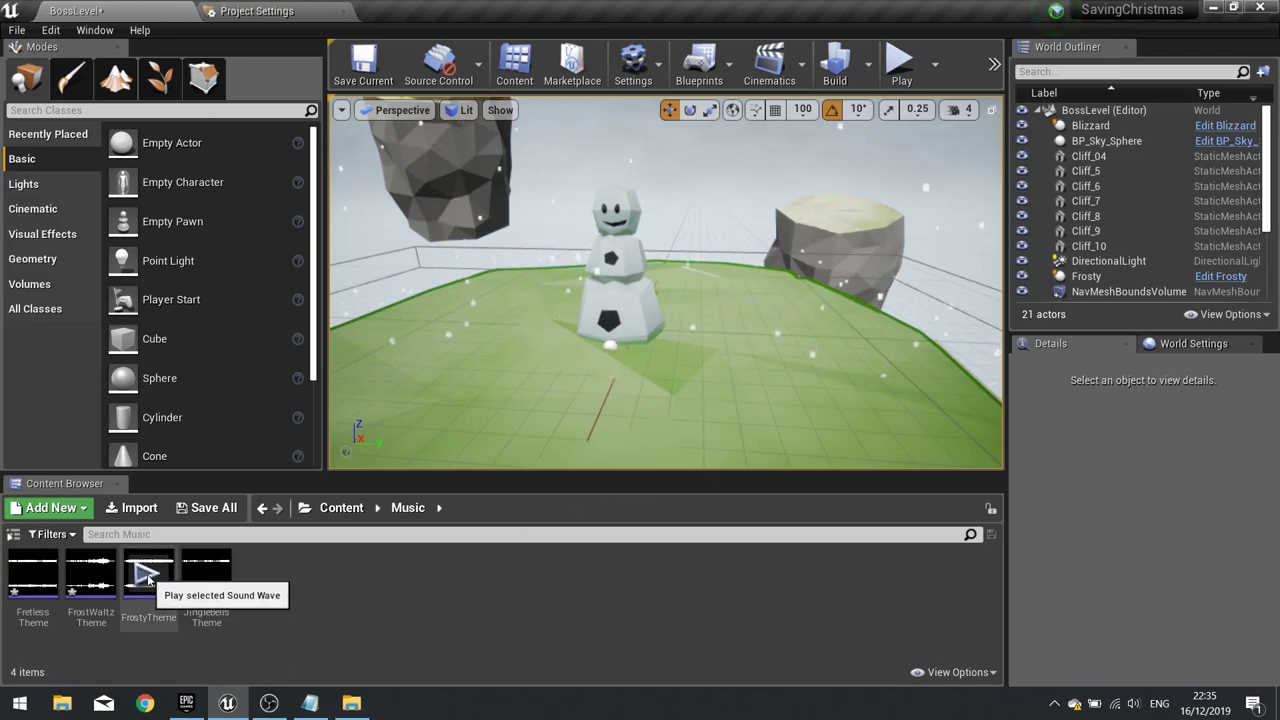
{"action": "left_click", "coordinate": [268, 703]}
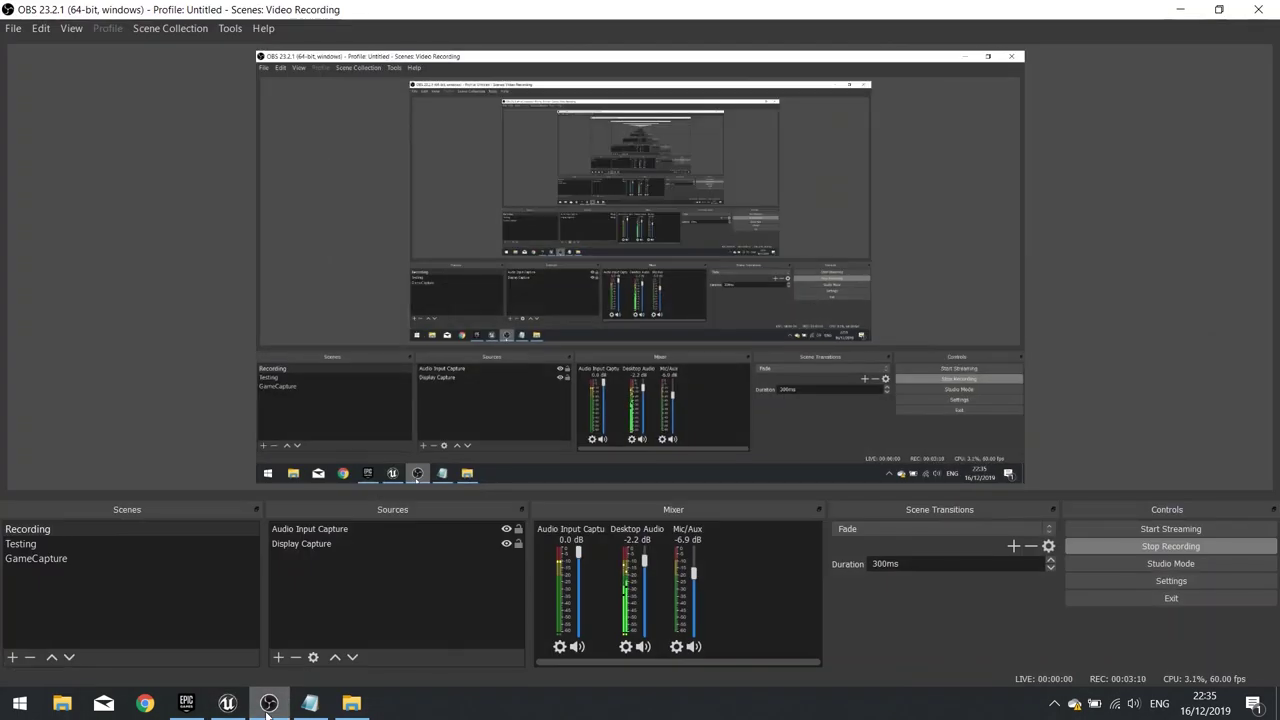
{"action": "left_click", "coordinate": [1179, 10]}
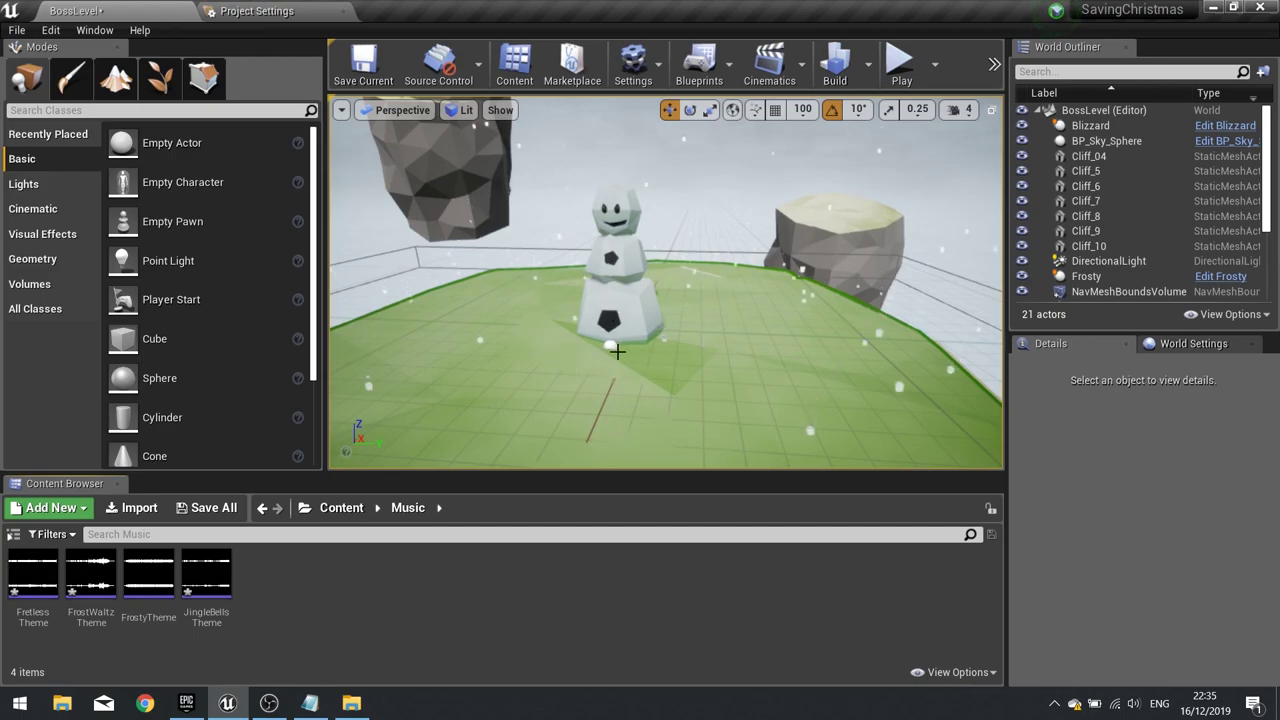
Open the Frosty actor's blueprint and move the Spawn custom event away from Set Play Rate to make room
{"action": "right_click_drag", "start_coordinate": [615, 292], "coordinate": [575, 276]}
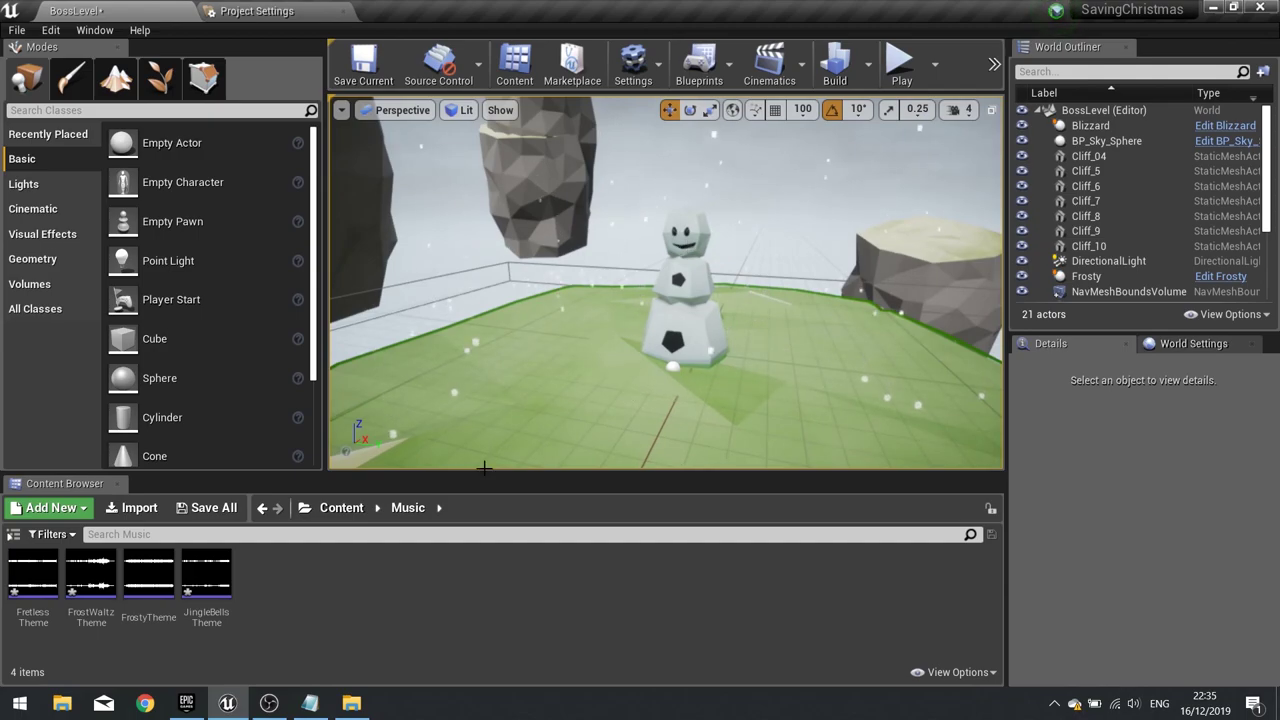
{"action": "left_click", "coordinate": [1086, 276]}
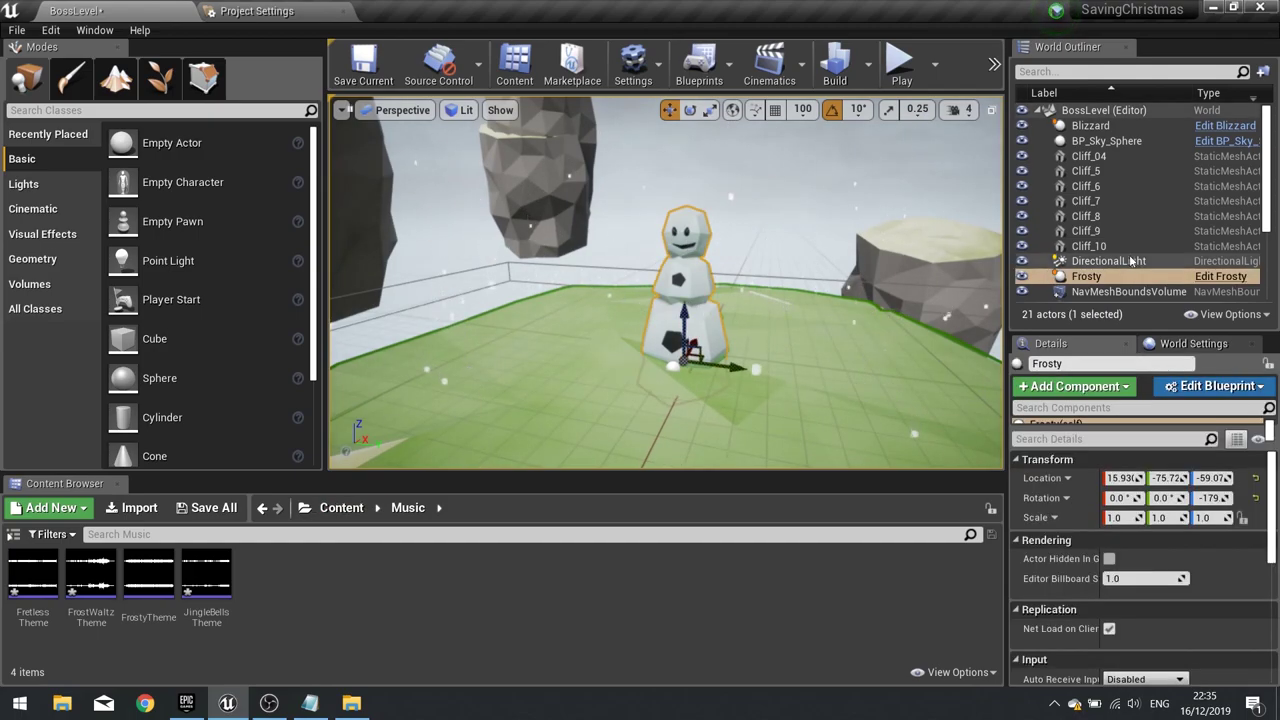
{"action": "left_click", "coordinate": [1220, 276]}
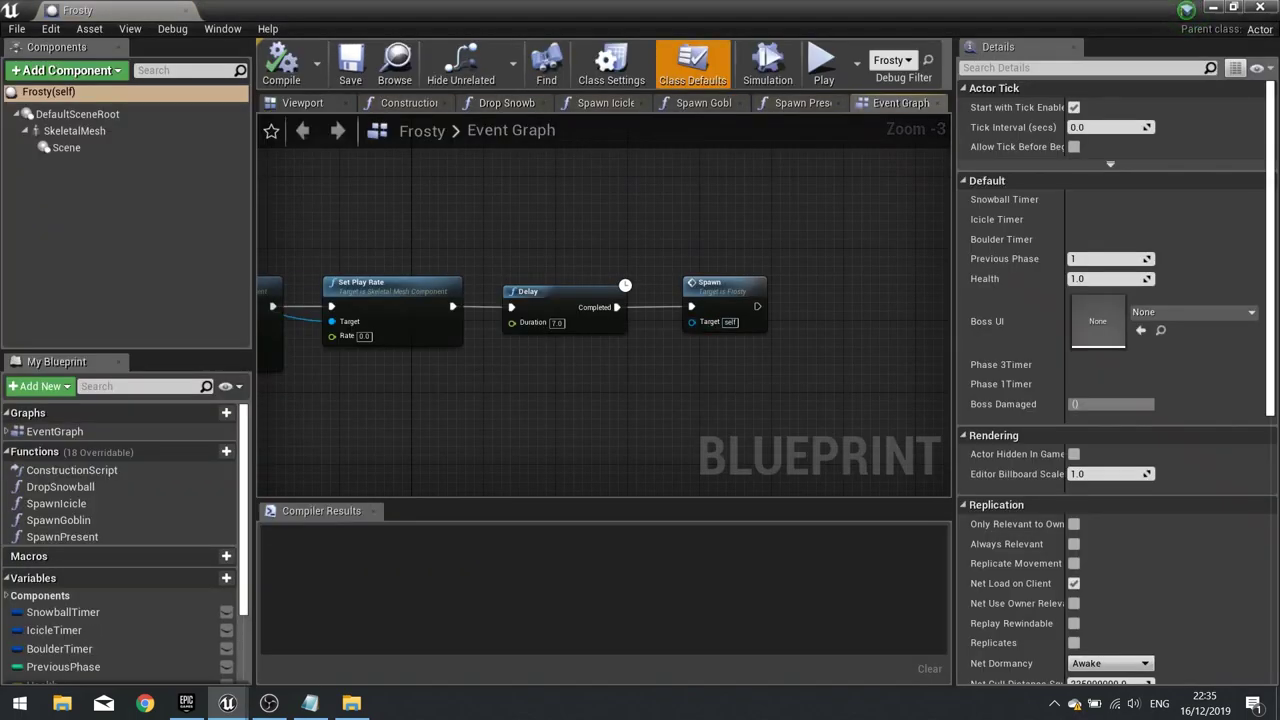
{"action": "scroll", "coordinate": [500, 355], "scroll_direction": "down", "scroll_amount": 2}
{"action": "right_click_drag", "start_coordinate": [459, 364], "coordinate": [863, 344]}
{"action": "right_click_drag", "start_coordinate": [714, 383], "coordinate": [537, 403]}
{"action": "right_click_drag", "start_coordinate": [665, 281], "coordinate": [460, 393]}
{"action": "scroll", "coordinate": [540, 379], "scroll_direction": "up", "scroll_amount": 1}
{"action": "right_click_drag", "start_coordinate": [540, 379], "coordinate": [792, 355]}
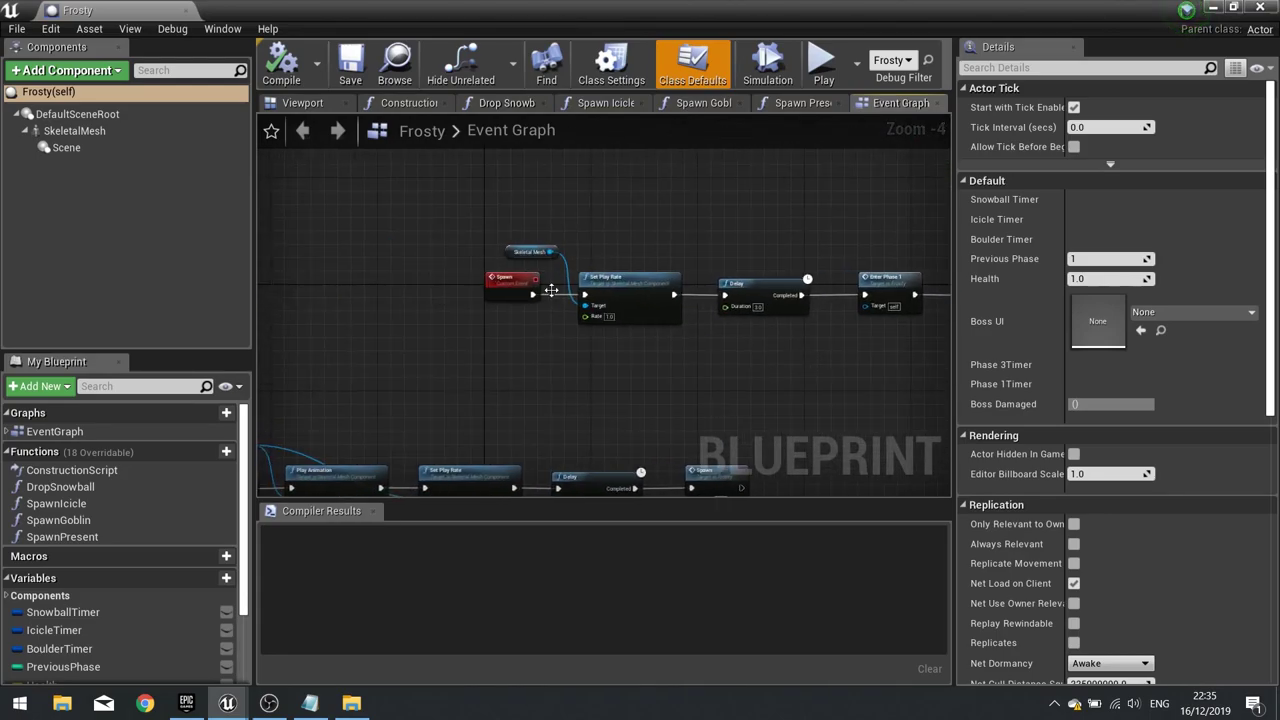
{"action": "right_click_drag", "start_coordinate": [613, 350], "coordinate": [693, 377]}
{"action": "left_click", "coordinate": [517, 314]}
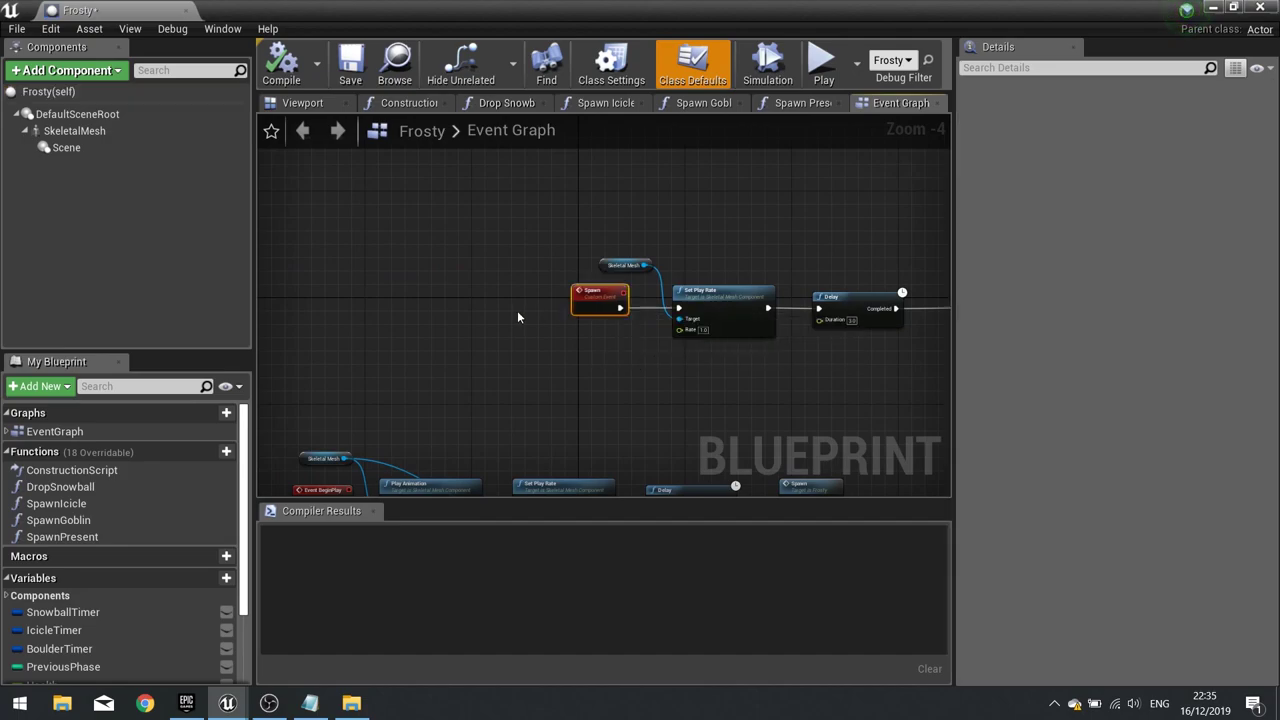
Insert a Play Sound at Location node between the Spawn event and Set Play Rate, with FrostySpawn_sfx as its sound
{"action": "mouse_move", "coordinate": [608, 308]}
{"action": "left_mouse_down"}
{"action": "mouse_move", "coordinate": [498, 318]}
{"action": "mouse_move", "coordinate": [593, 307]}
{"action": "left_mouse_up"}
{"action": "scroll", "coordinate": [505, 312], "scroll_direction": "up", "scroll_amount": 3}
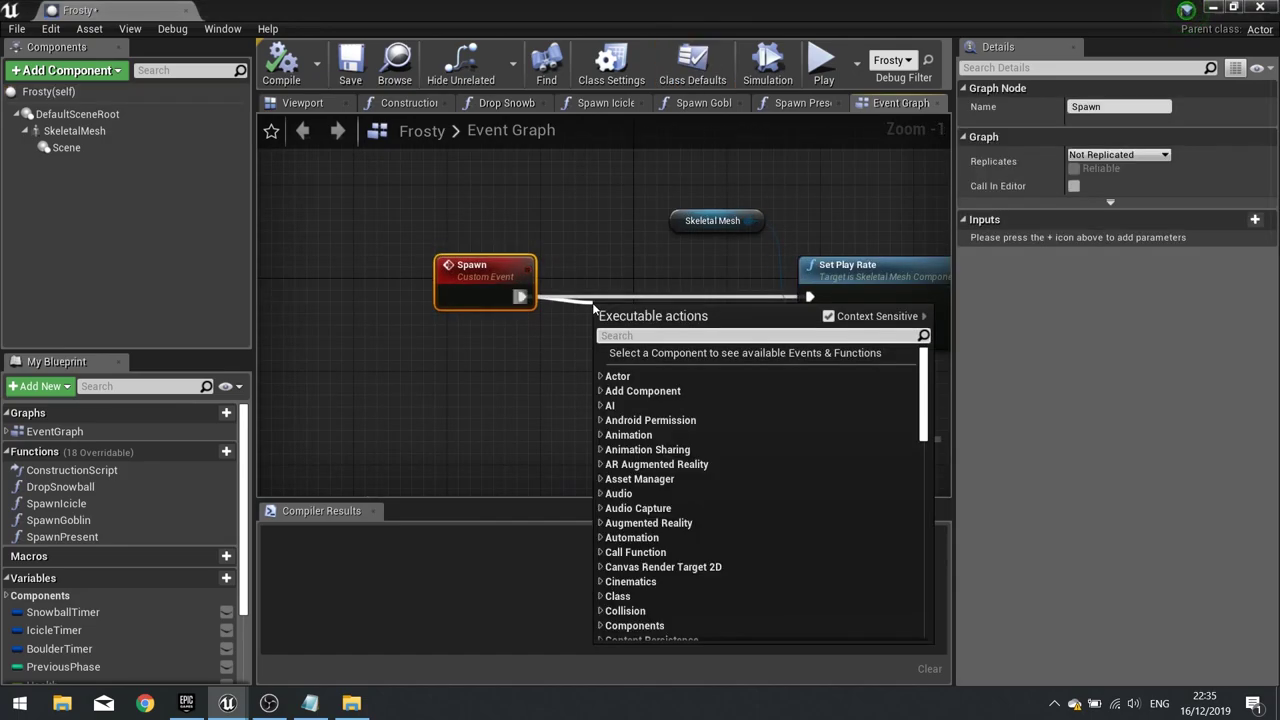
{"action": "type", "text": "play sound at lo"}
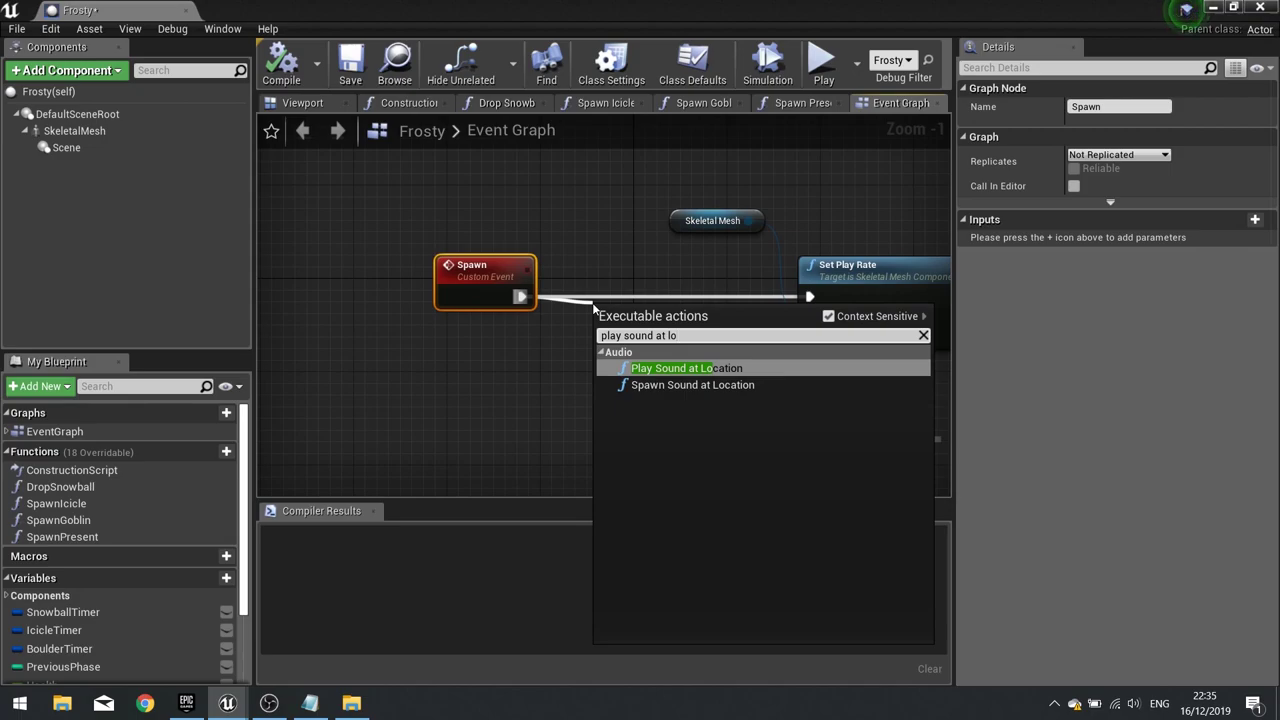
{"action": "key", "text": "Return"}
{"action": "left_click_drag", "start_coordinate": [664, 333], "coordinate": [652, 298]}
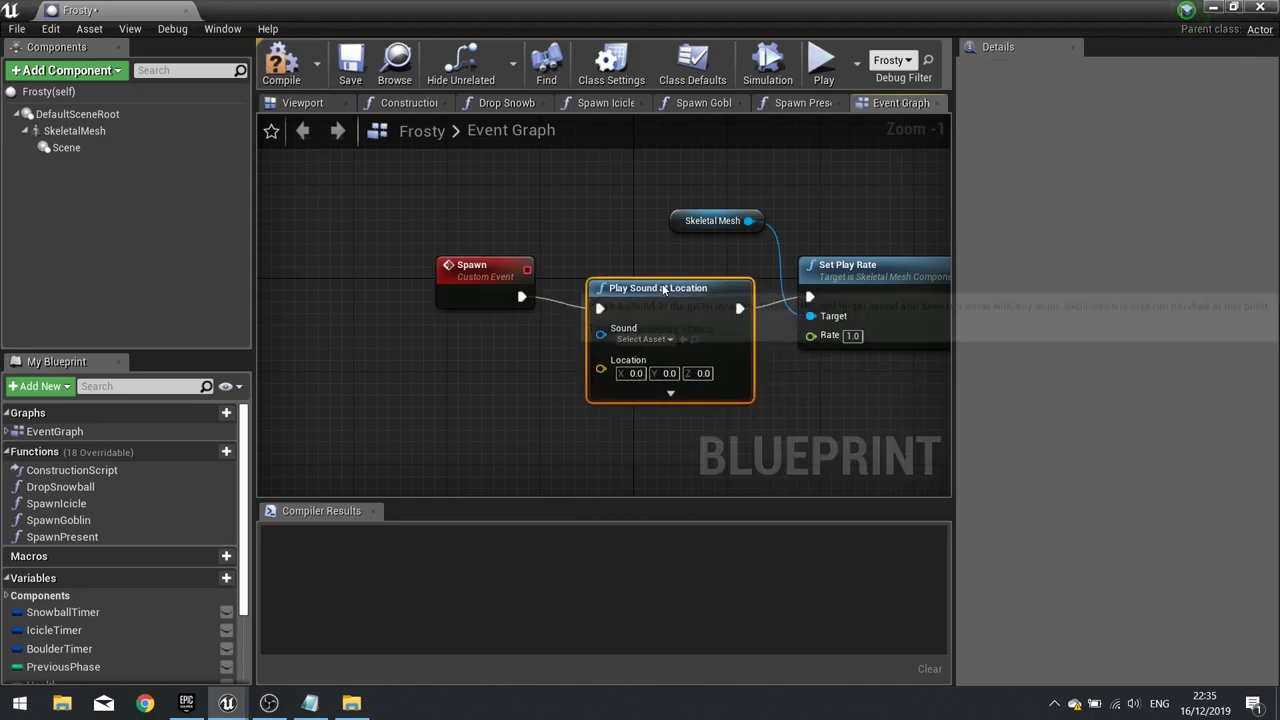
{"action": "left_click", "coordinate": [645, 327]}
{"action": "type", "text": "frosty"}
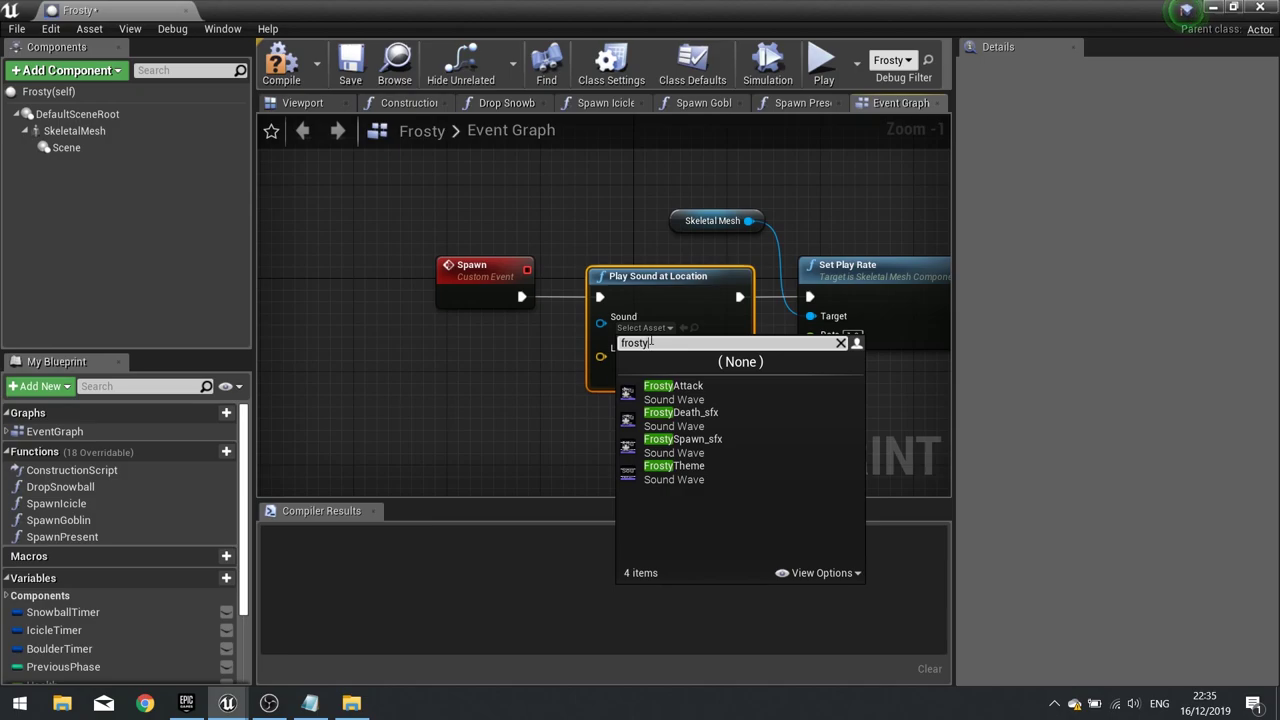
{"action": "left_click", "coordinate": [683, 445]}
Feed the Location of the spawn sound from a GetActorLocation node placed below Spawn, and compile the Frosty blueprint
{"action": "left_click_drag", "start_coordinate": [600, 357], "coordinate": [432, 411]}
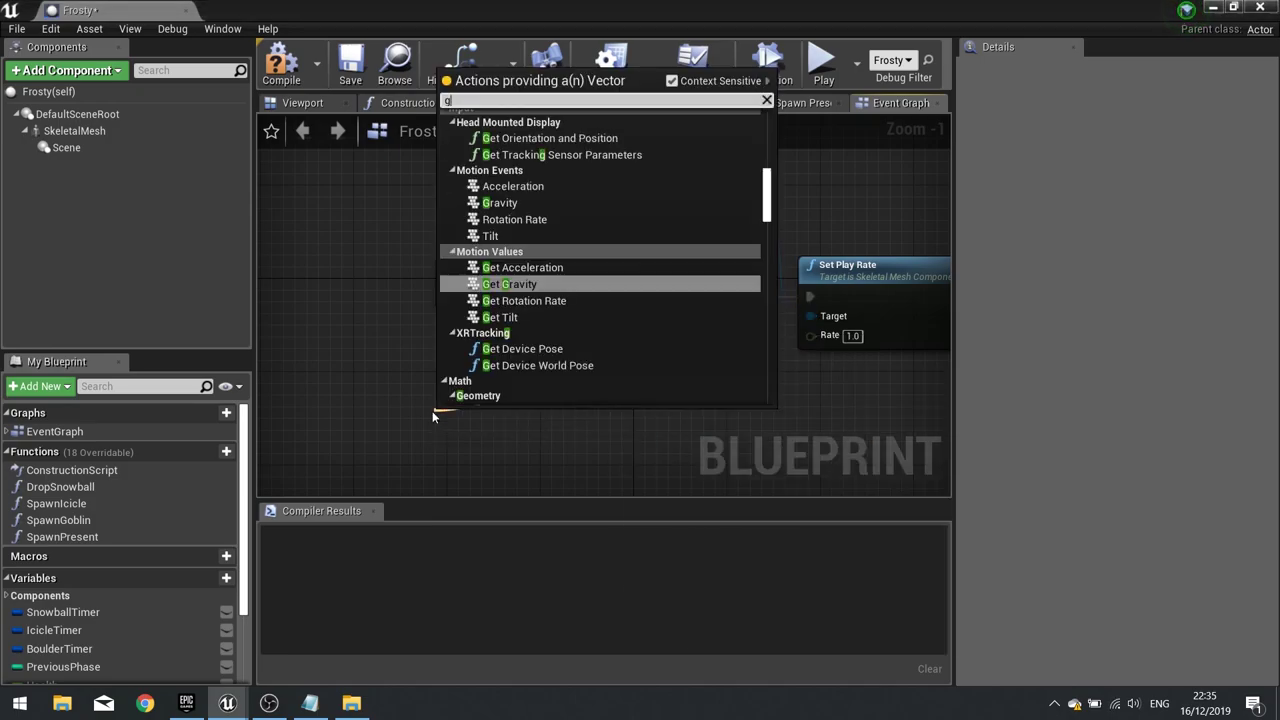
{"action": "type", "text": "get"}
{"action": "key", "text": "Return"}
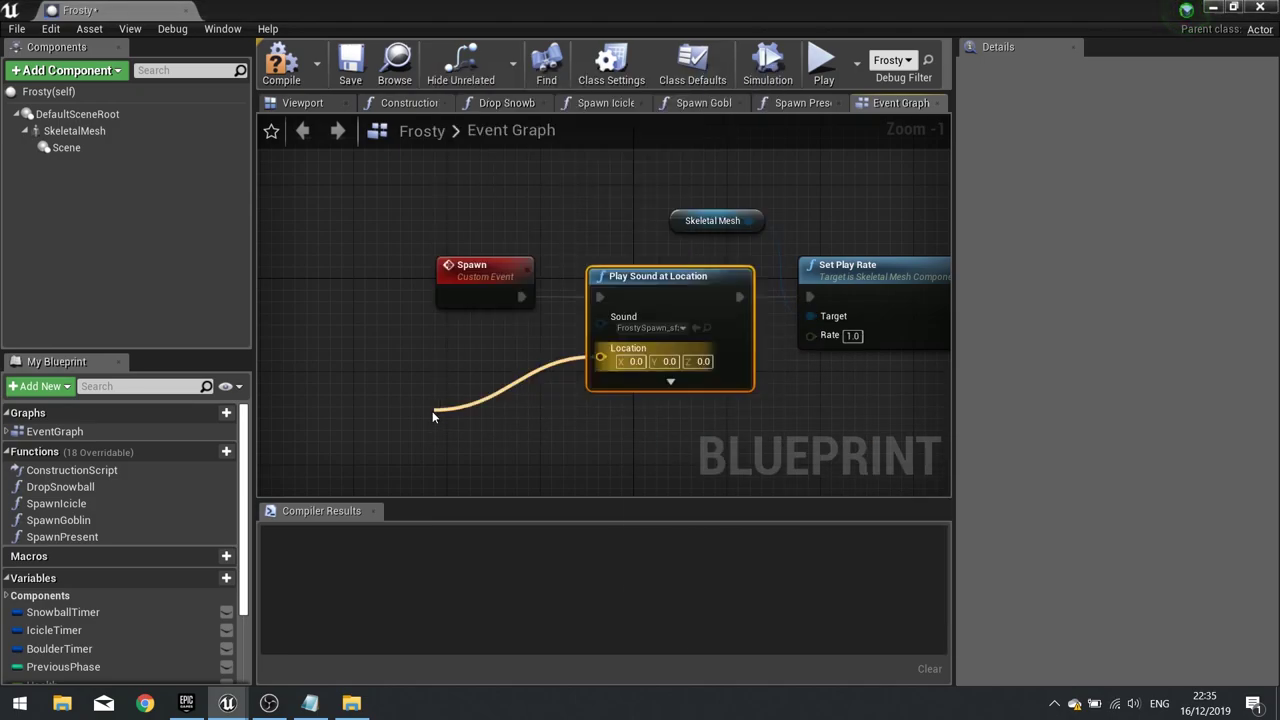
{"action": "left_click_drag", "start_coordinate": [494, 416], "coordinate": [425, 345]}
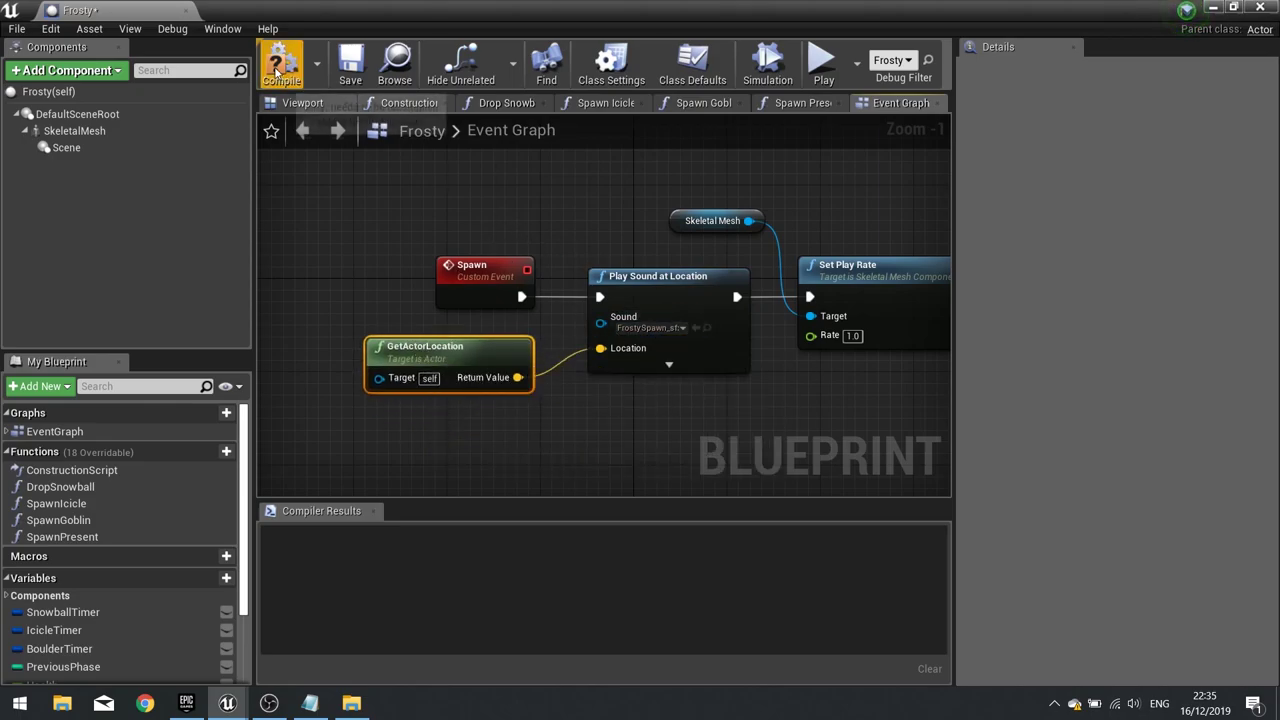
{"action": "left_click", "coordinate": [281, 72]}
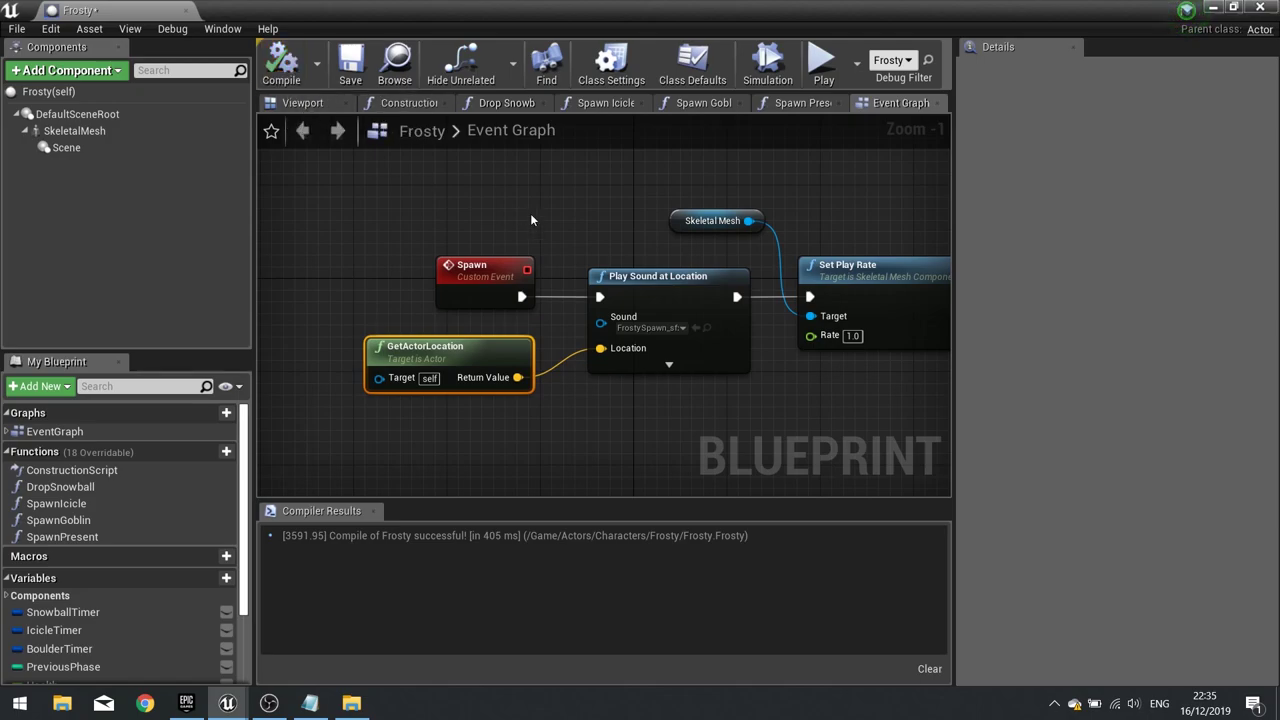
Expand the advanced settings of the Play Sound at Location node for review and collapse them again
{"action": "left_click", "coordinate": [672, 365]}
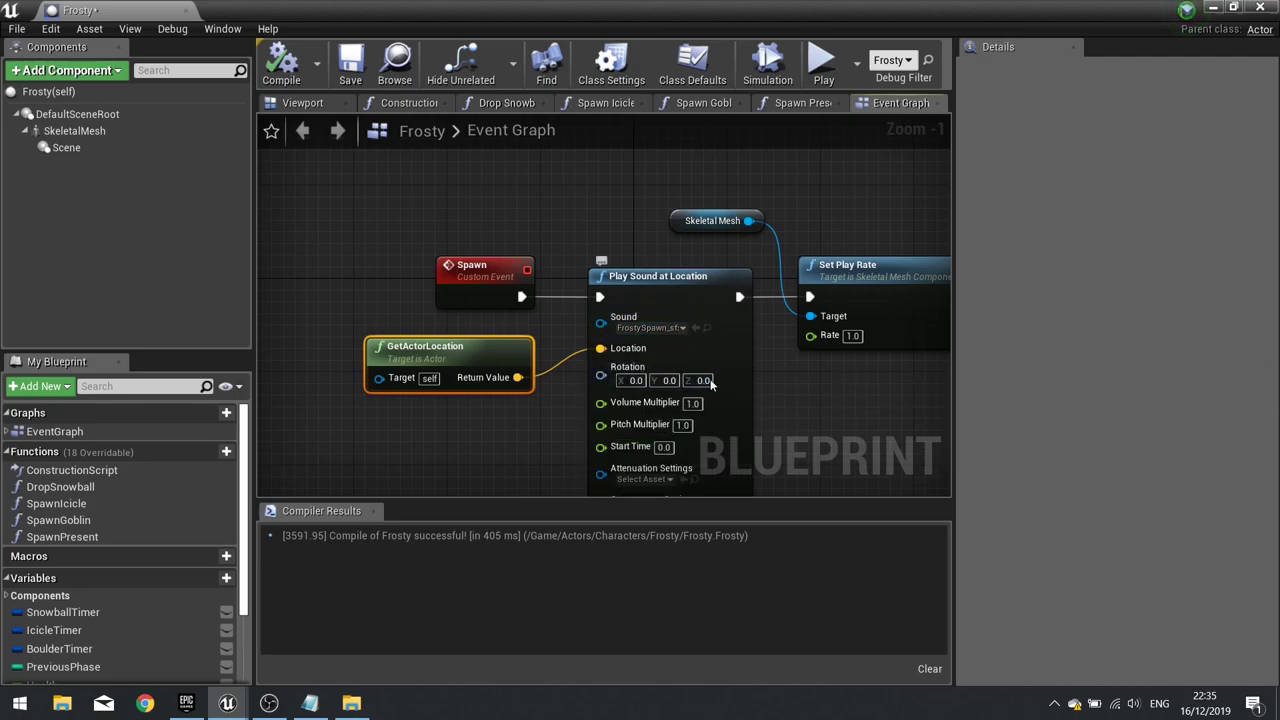
{"action": "scroll", "coordinate": [724, 405], "scroll_direction": "down", "scroll_amount": 1}
{"action": "right_click_drag", "start_coordinate": [762, 405], "coordinate": [745, 285]}
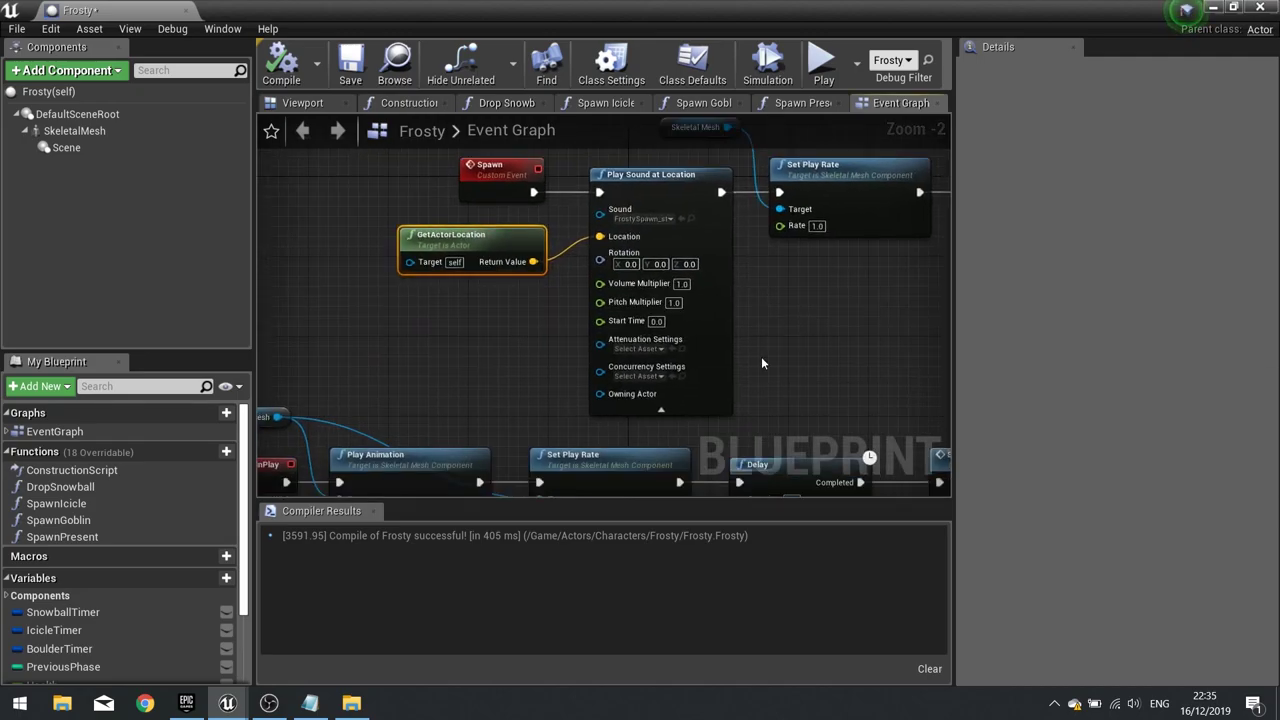
{"action": "left_click", "coordinate": [661, 410]}
{"action": "right_click_drag", "start_coordinate": [655, 322], "coordinate": [600, 395]}
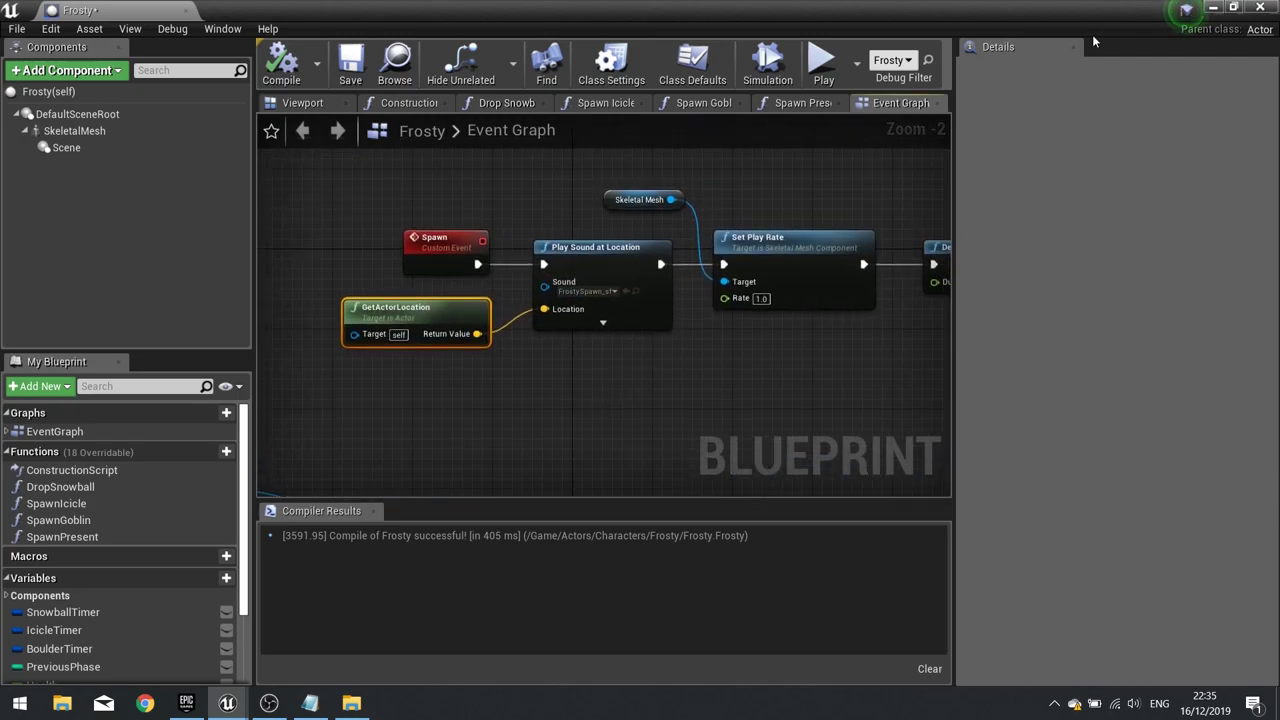
Return to the level editor and play-test the boss level, moving the character around to hear Frosty's spawn sound
{"action": "left_click", "coordinate": [1212, 10]}
{"action": "left_click", "coordinate": [903, 65]}
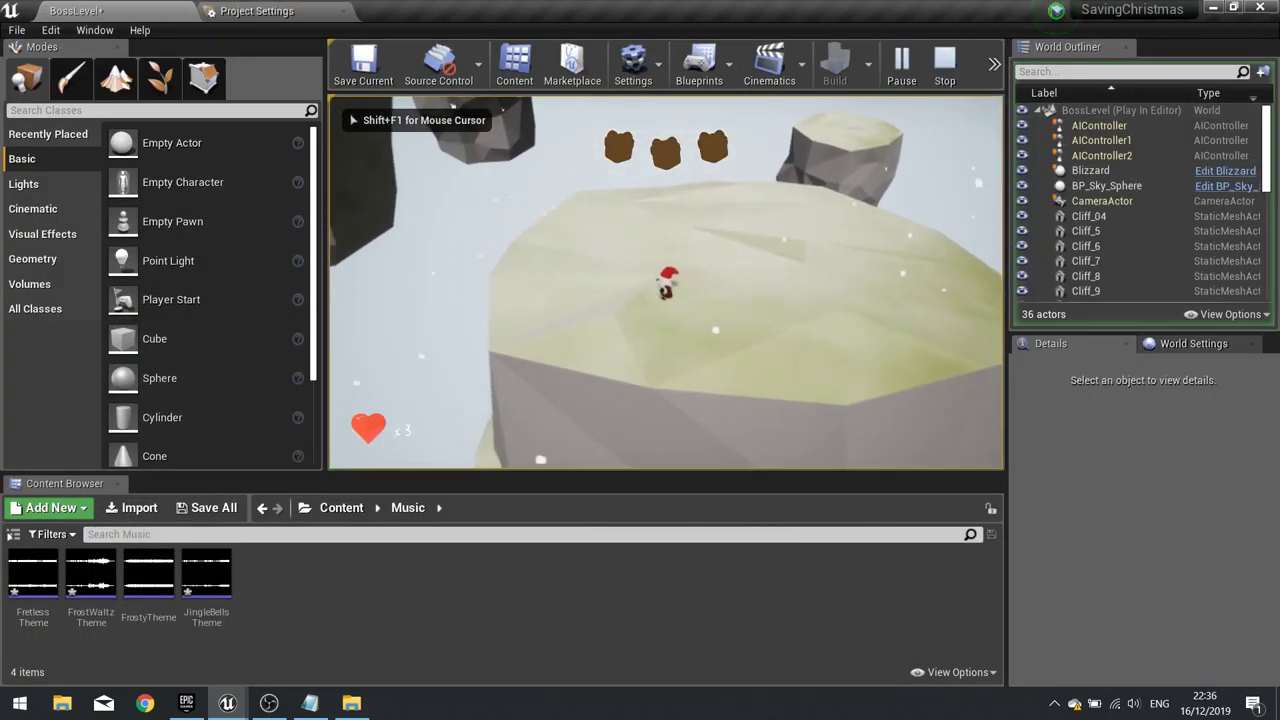
{"action": "key", "text": "a"}
{"action": "key", "text": "d"}
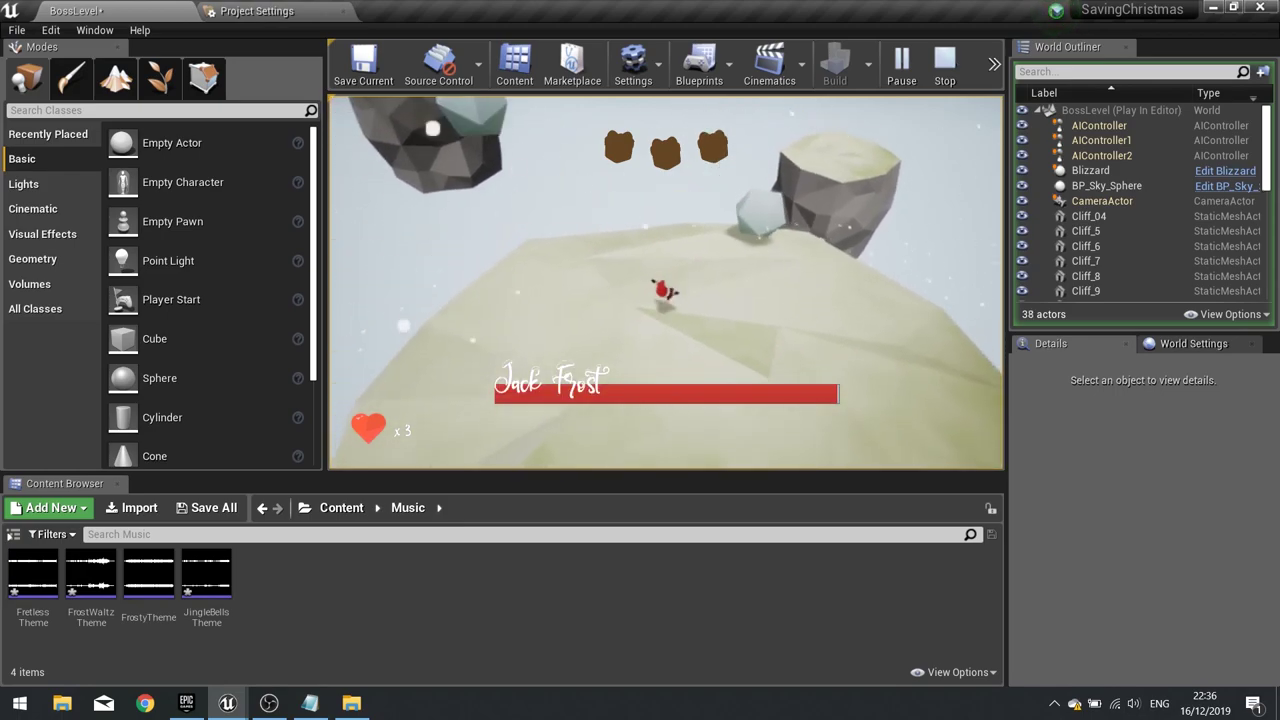
{"action": "key", "text": "Escape"}
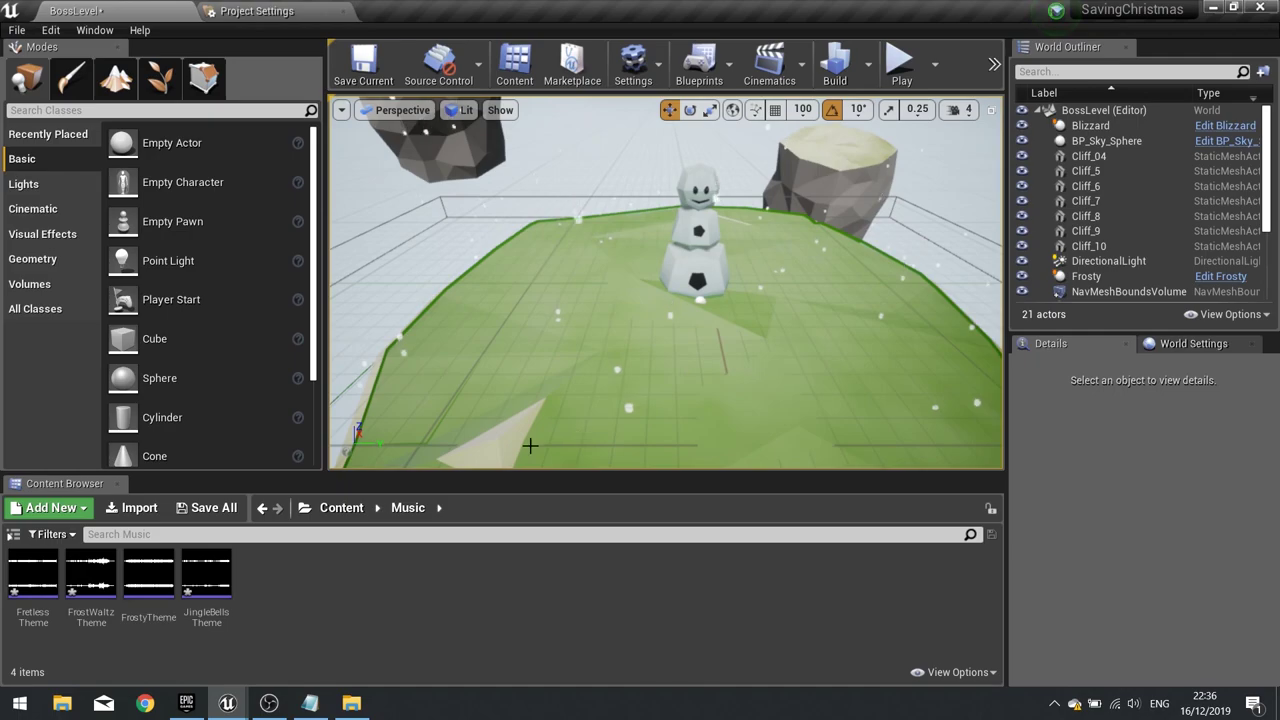
Reopen Frosty's blueprint, locate the EnterPhase2 event, and move it away from its Play Animation node to make room
{"action": "left_click", "coordinate": [697, 263]}
{"action": "left_click", "coordinate": [1219, 278]}
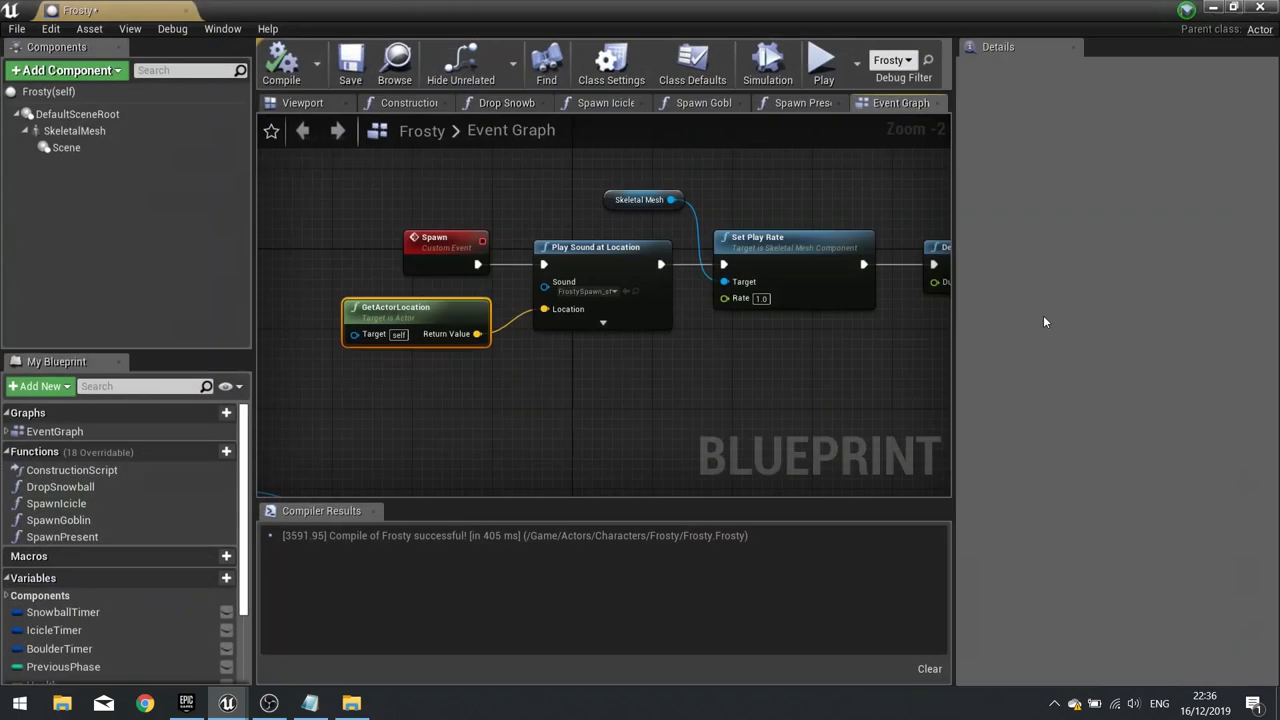
{"action": "scroll", "coordinate": [382, 377], "scroll_direction": "down", "scroll_amount": 4}
{"action": "right_click_drag", "start_coordinate": [402, 375], "coordinate": [744, 361]}
{"action": "right_click_drag", "start_coordinate": [511, 374], "coordinate": [914, 311]}
{"action": "right_click_drag", "start_coordinate": [596, 338], "coordinate": [696, 192]}
{"action": "scroll", "coordinate": [603, 323], "scroll_direction": "up", "scroll_amount": 2}
{"action": "right_click_drag", "start_coordinate": [603, 323], "coordinate": [594, 180]}
{"action": "scroll", "coordinate": [604, 288], "scroll_direction": "up", "scroll_amount": 2}
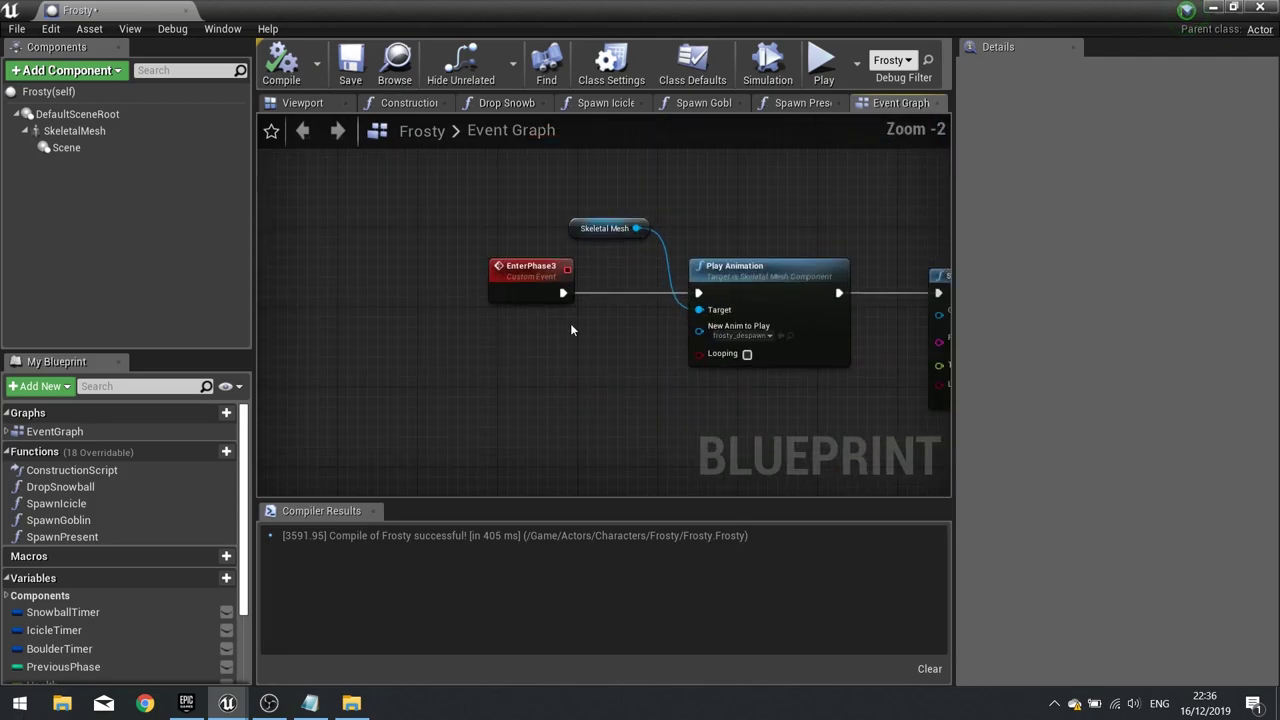
{"action": "right_click_drag", "start_coordinate": [585, 245], "coordinate": [506, 487]}
{"action": "right_click_drag", "start_coordinate": [539, 250], "coordinate": [527, 490]}
{"action": "right_click_drag", "start_coordinate": [511, 439], "coordinate": [613, 422]}
{"action": "left_click_drag", "start_coordinate": [523, 363], "coordinate": [364, 374]}
{"action": "right_click_drag", "start_coordinate": [364, 374], "coordinate": [532, 362]}
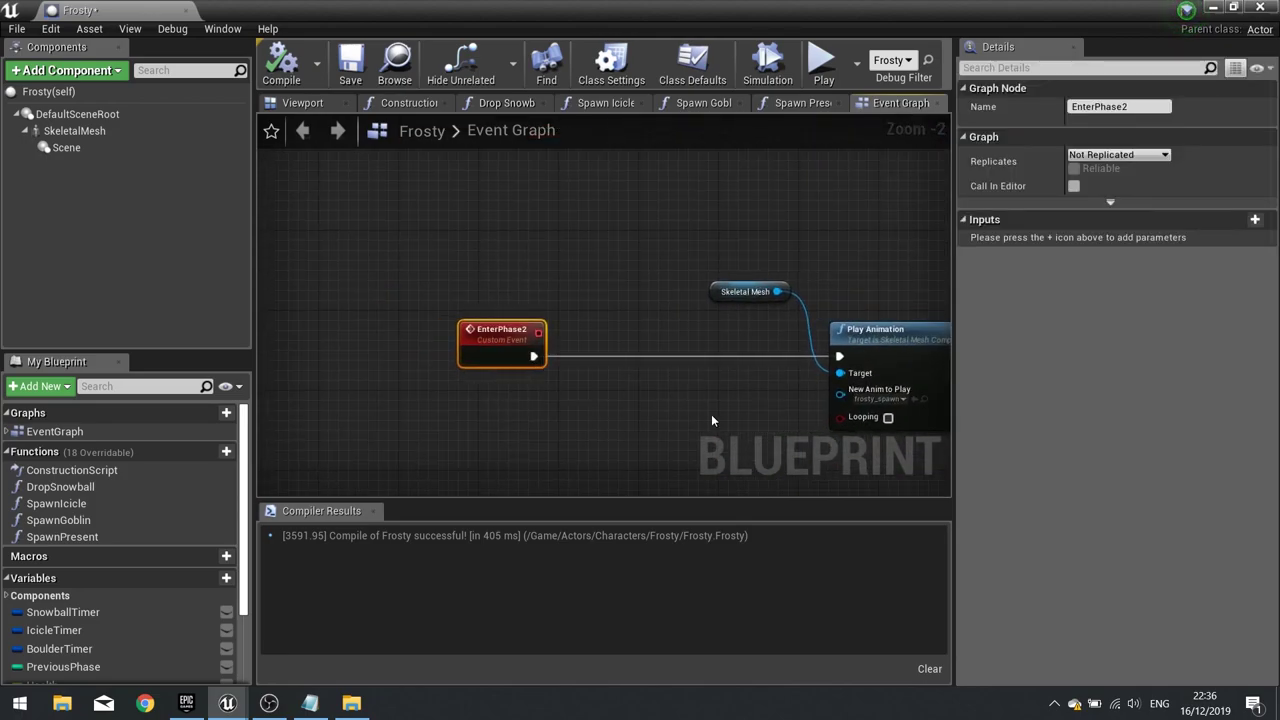
Move the EnterPhase2 event back beside its frosty_spawn Play Animation node
{"action": "right_click_drag", "start_coordinate": [712, 420], "coordinate": [290, 402]}
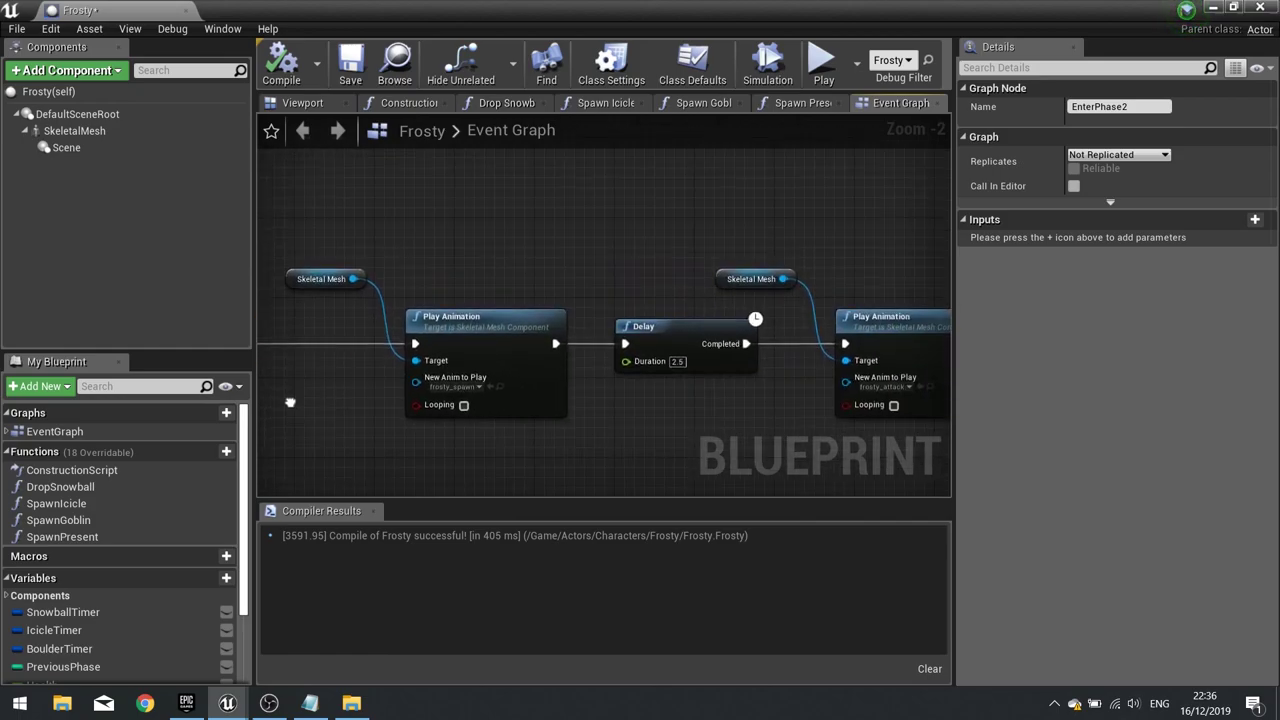
{"action": "right_click_drag", "start_coordinate": [652, 432], "coordinate": [920, 411]}
{"action": "left_click_drag", "start_coordinate": [359, 330], "coordinate": [503, 332]}
{"action": "right_click_drag", "start_coordinate": [744, 405], "coordinate": [476, 383]}
{"action": "scroll", "coordinate": [630, 418], "scroll_direction": "down", "scroll_amount": 1}
Shift the EnterPhase2 event with its Skeletal Mesh, Play Animation and Delay nodes away from the frosty_attack Play Animation node
{"action": "right_click_drag", "start_coordinate": [627, 422], "coordinate": [816, 392]}
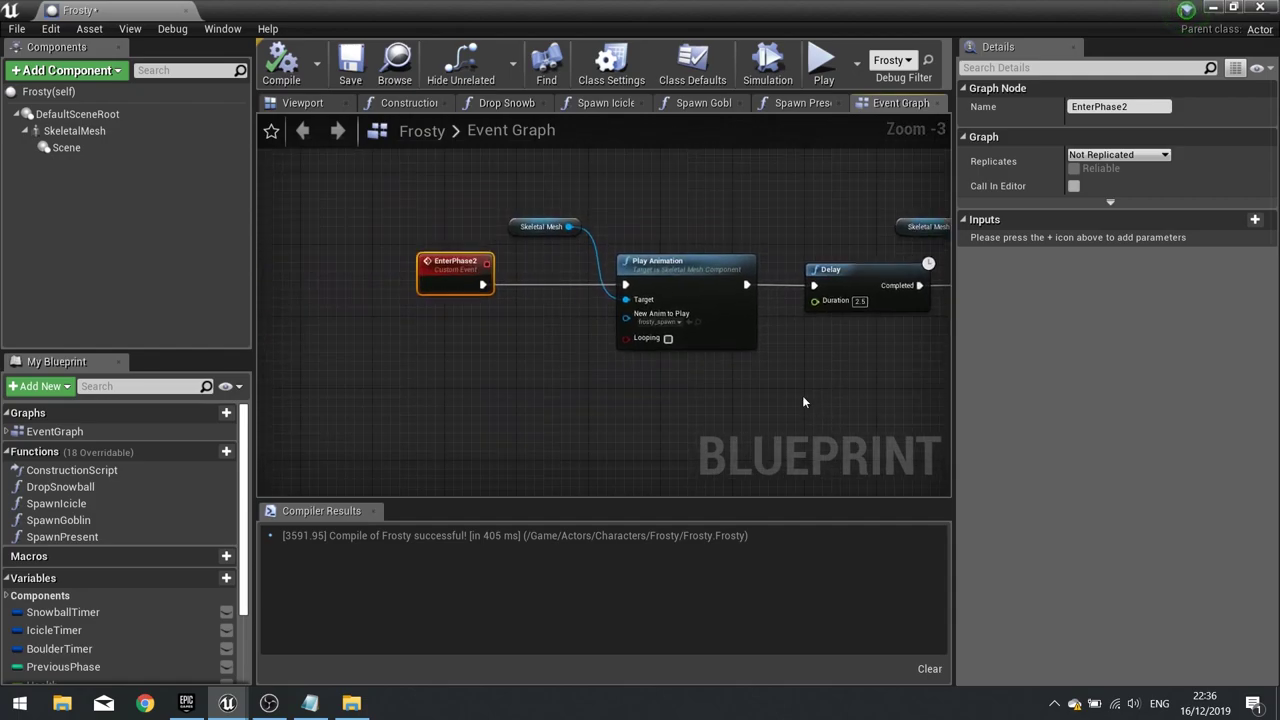
{"action": "left_click_drag", "start_coordinate": [810, 410], "coordinate": [437, 213]}
{"action": "left_click_drag", "start_coordinate": [829, 271], "coordinate": [585, 264]}
{"action": "right_click_drag", "start_coordinate": [880, 312], "coordinate": [492, 309]}
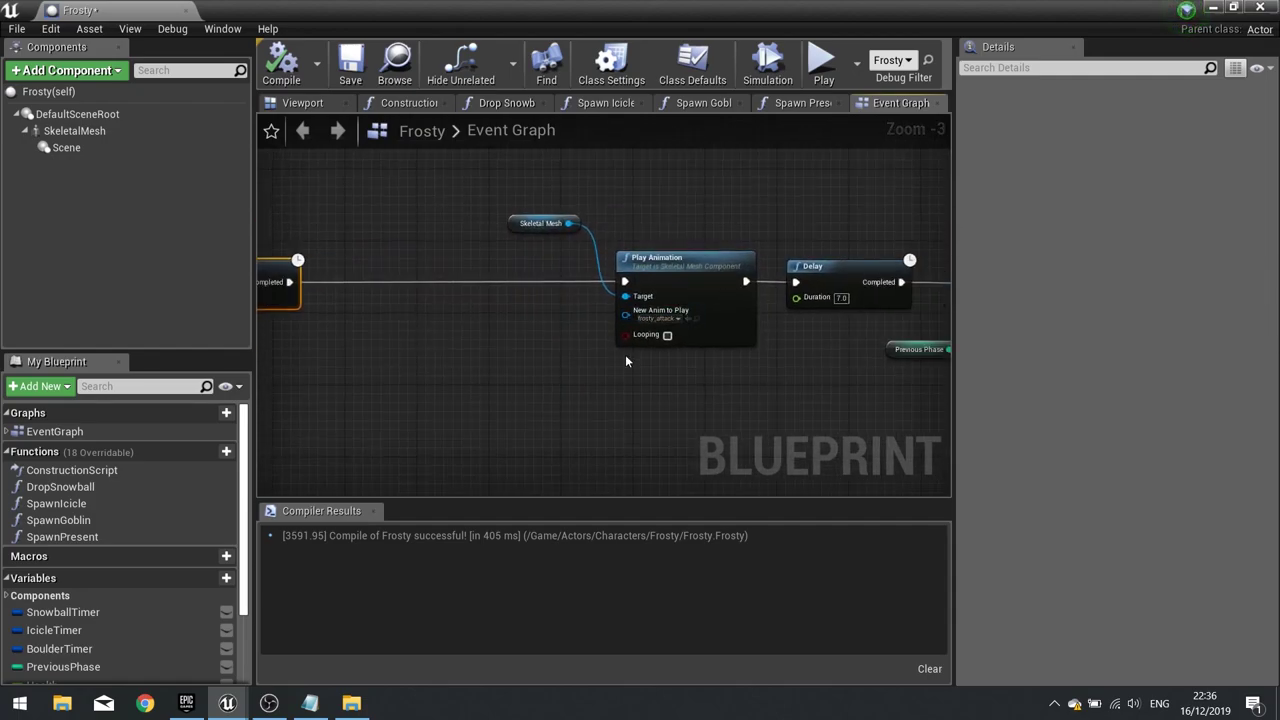
{"action": "right_click_drag", "start_coordinate": [652, 262], "coordinate": [762, 278]}
{"action": "left_click_drag", "start_coordinate": [397, 300], "coordinate": [510, 305]}
{"action": "type", "text": "play soun"}
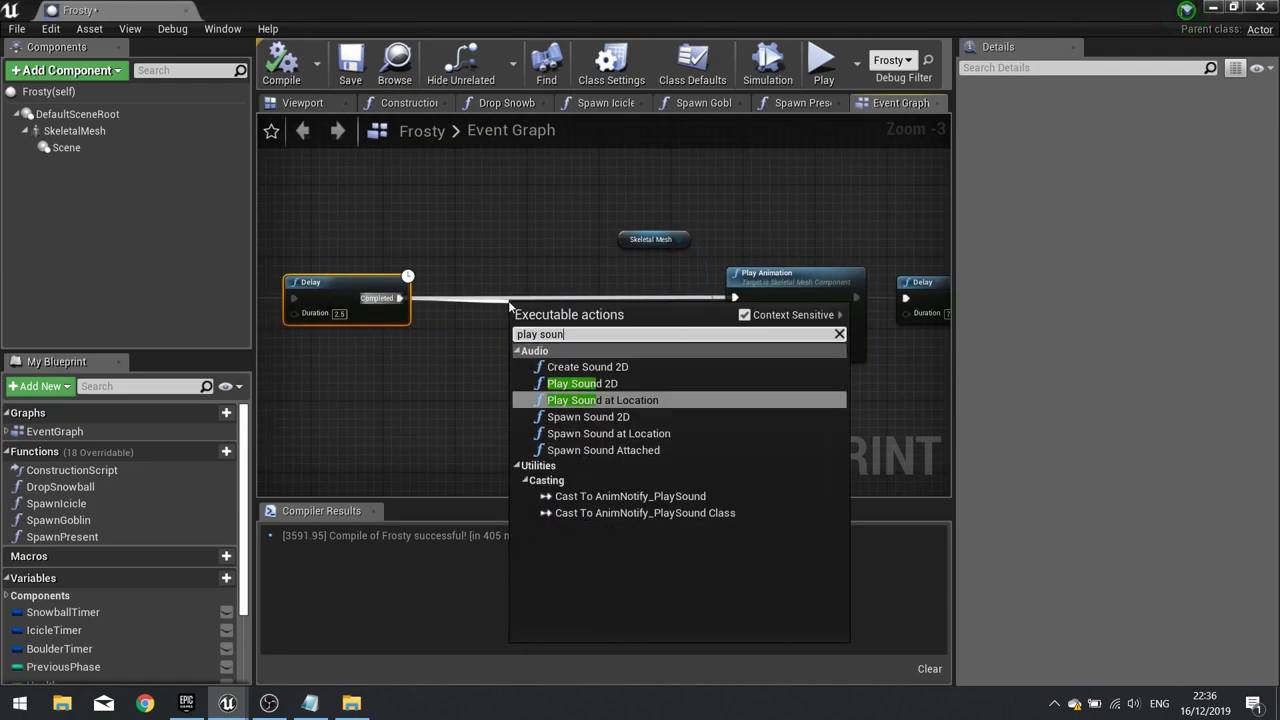
{"action": "left_click", "coordinate": [468, 352]}
Move the EnterPhase2 node group back toward the frosty_attack Play Animation node and compile the Frosty blueprint
{"action": "right_click_drag", "start_coordinate": [383, 400], "coordinate": [697, 404]}
{"action": "scroll", "coordinate": [697, 404], "scroll_direction": "down", "scroll_amount": 1}
{"action": "left_click_drag", "start_coordinate": [763, 397], "coordinate": [371, 239]}
{"action": "left_click_drag", "start_coordinate": [432, 300], "coordinate": [568, 300]}
{"action": "left_click", "coordinate": [279, 71]}
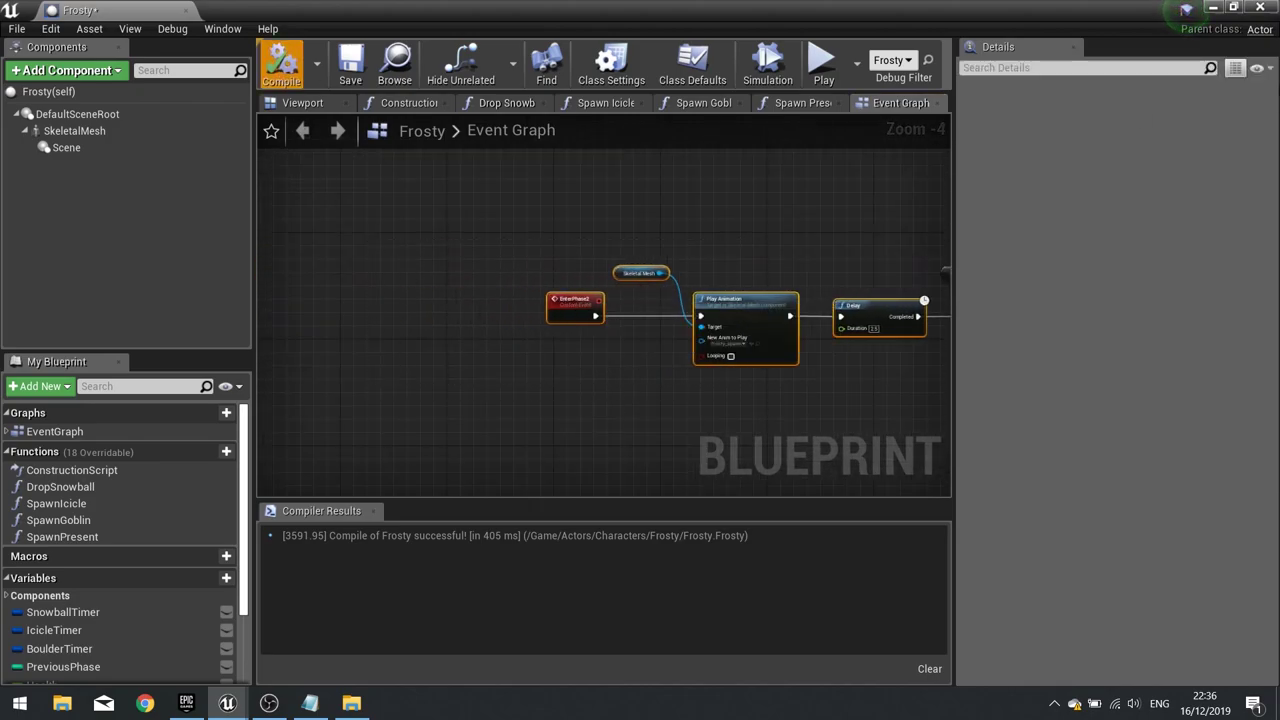
Close the Frosty blueprint and open the frosty_attack animation from the Actors/Characters/Frosty content folder
{"action": "left_click", "coordinate": [1261, 8]}
{"action": "left_click", "coordinate": [341, 507]}
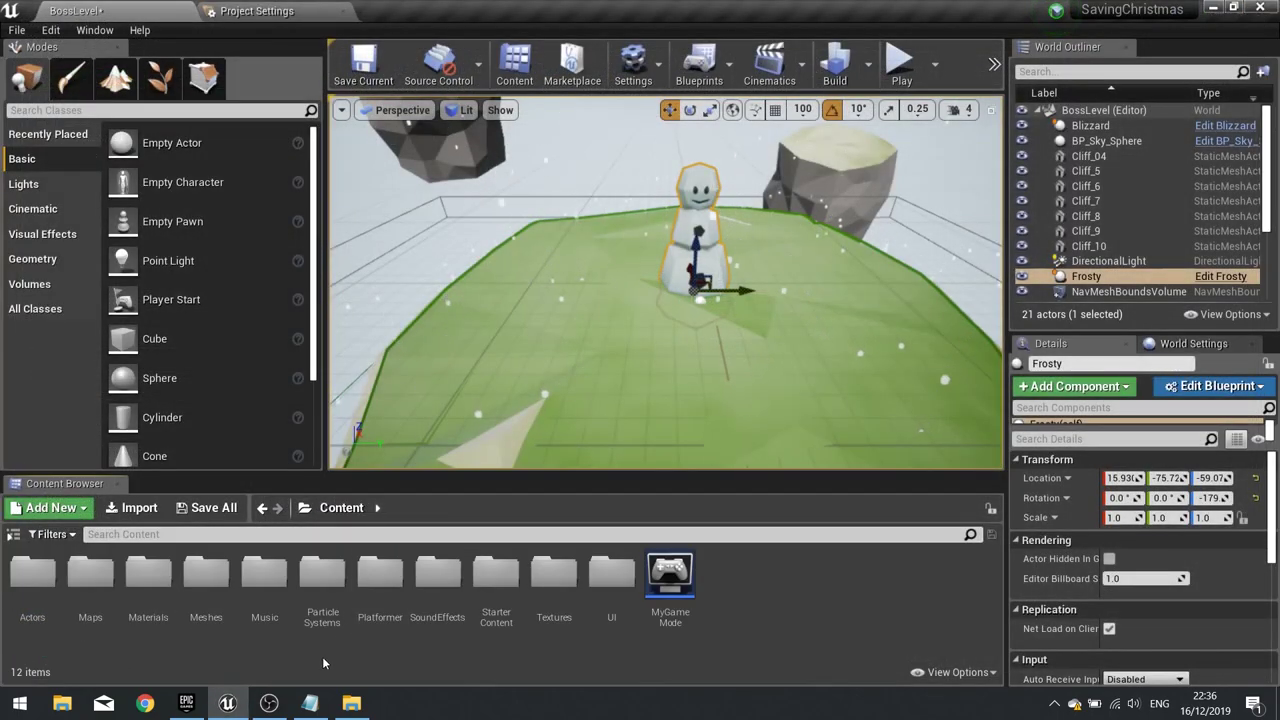
{"action": "double_click", "coordinate": [45, 600]}
{"action": "left_click", "coordinate": [78, 600]}
{"action": "double_click", "coordinate": [78, 600]}
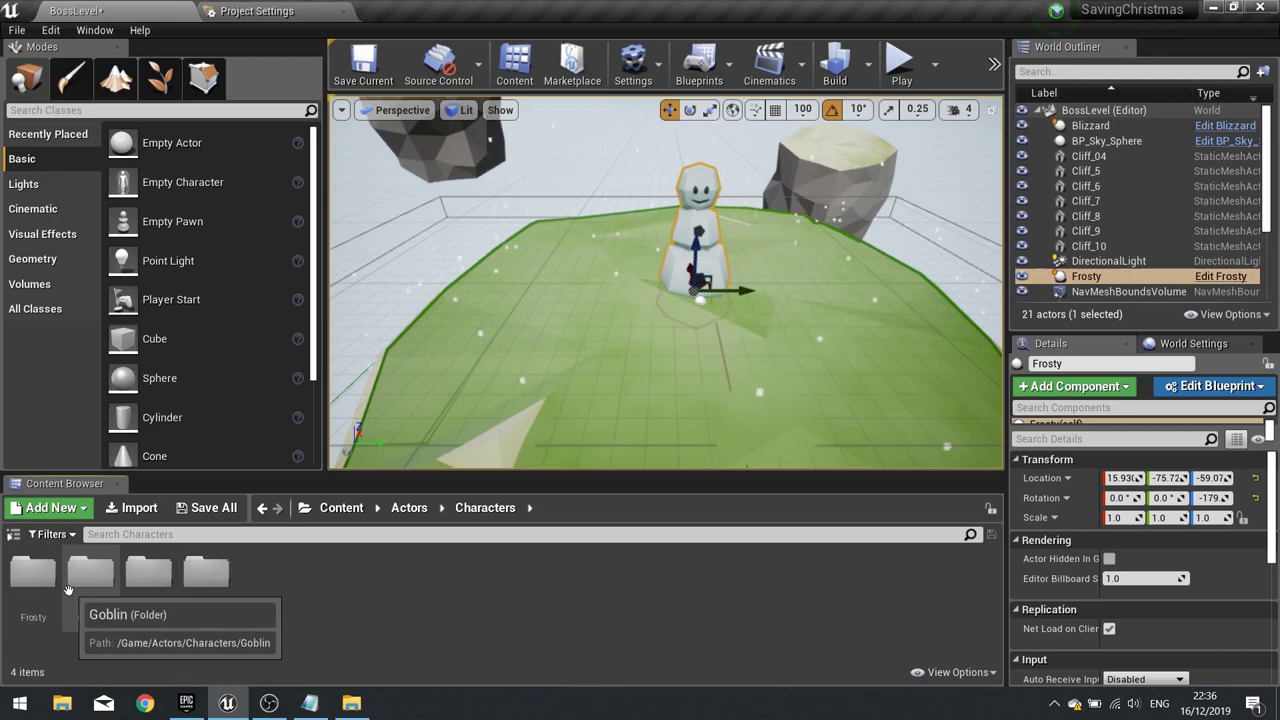
{"action": "double_click", "coordinate": [33, 585]}
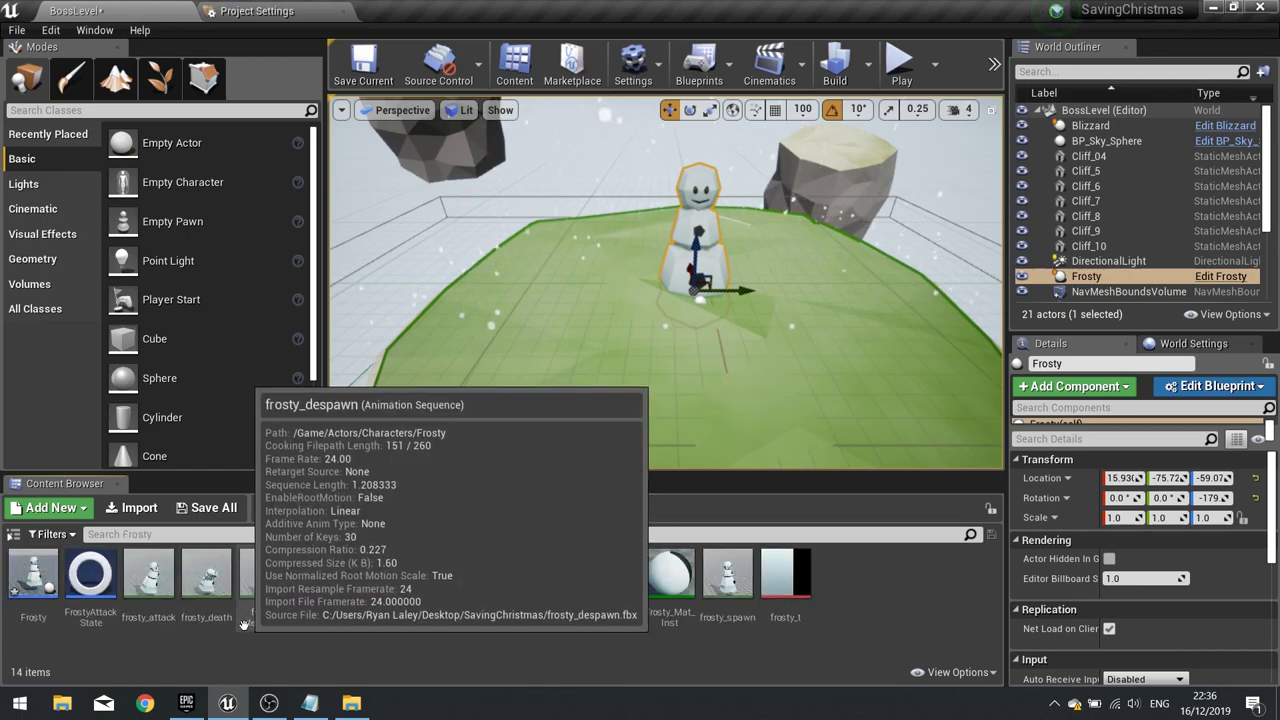
{"action": "double_click", "coordinate": [147, 592]}
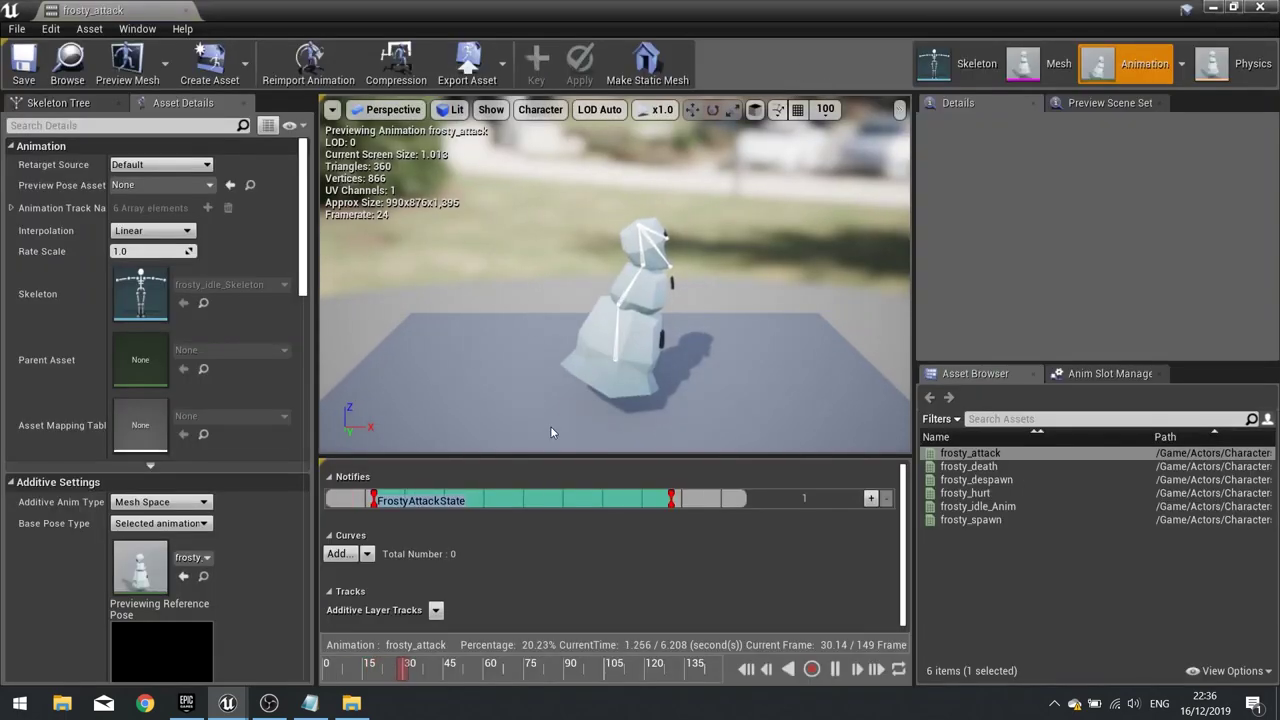
Pause the frosty_attack preview at about frame 10 and add a Play Sound notify there, just before FrostyAttackState
{"action": "left_click", "coordinate": [837, 669]}
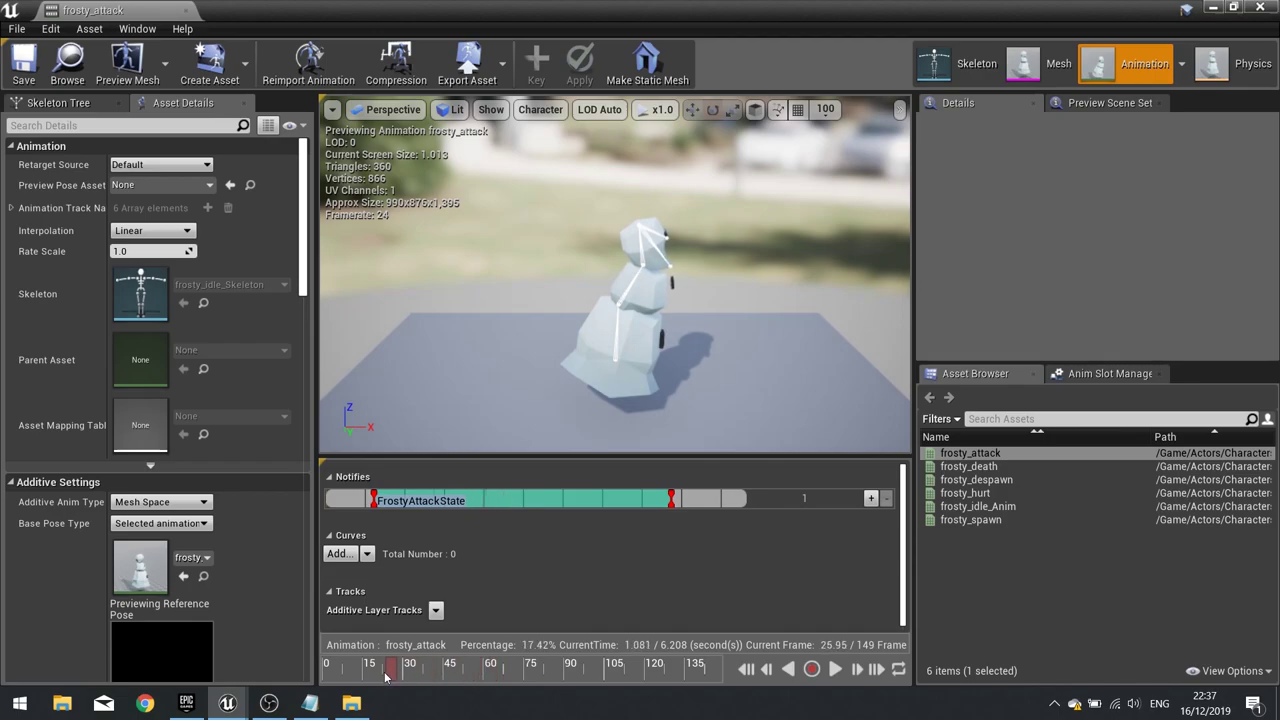
{"action": "left_click_drag", "start_coordinate": [387, 677], "coordinate": [347, 686]}
{"action": "right_click", "coordinate": [352, 505]}
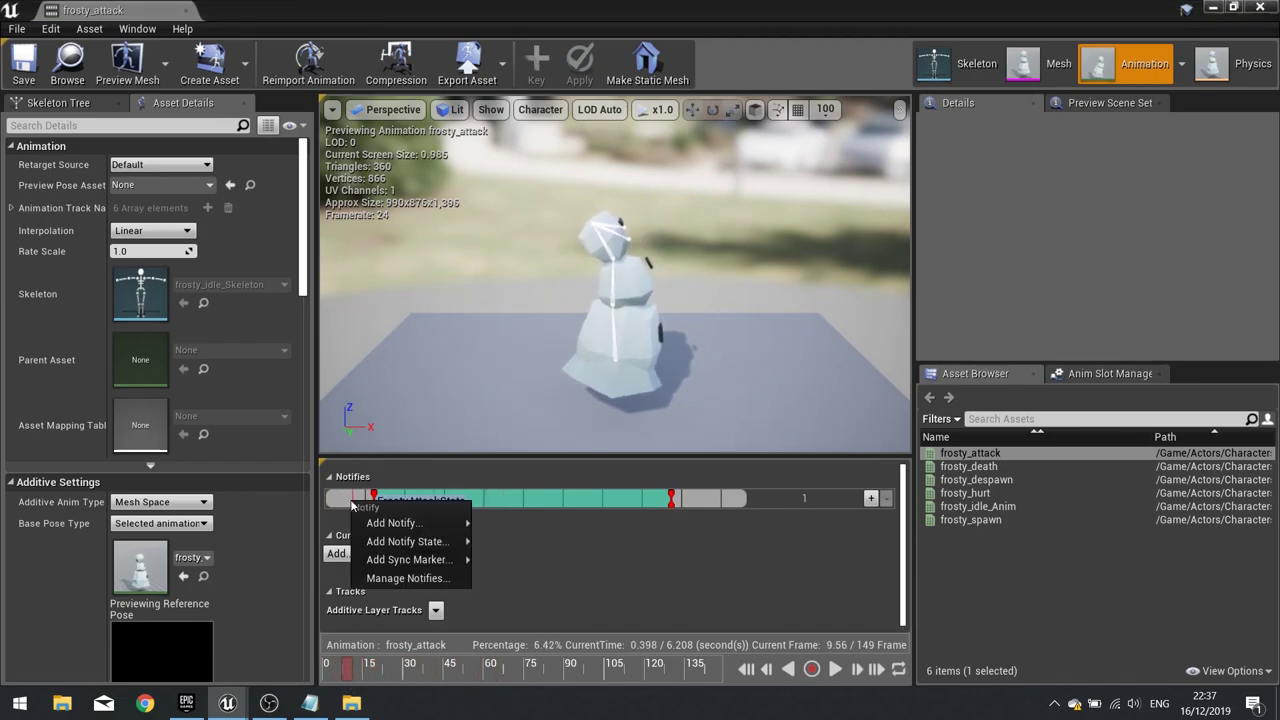
{"action": "mouse_move", "coordinate": [368, 522]}
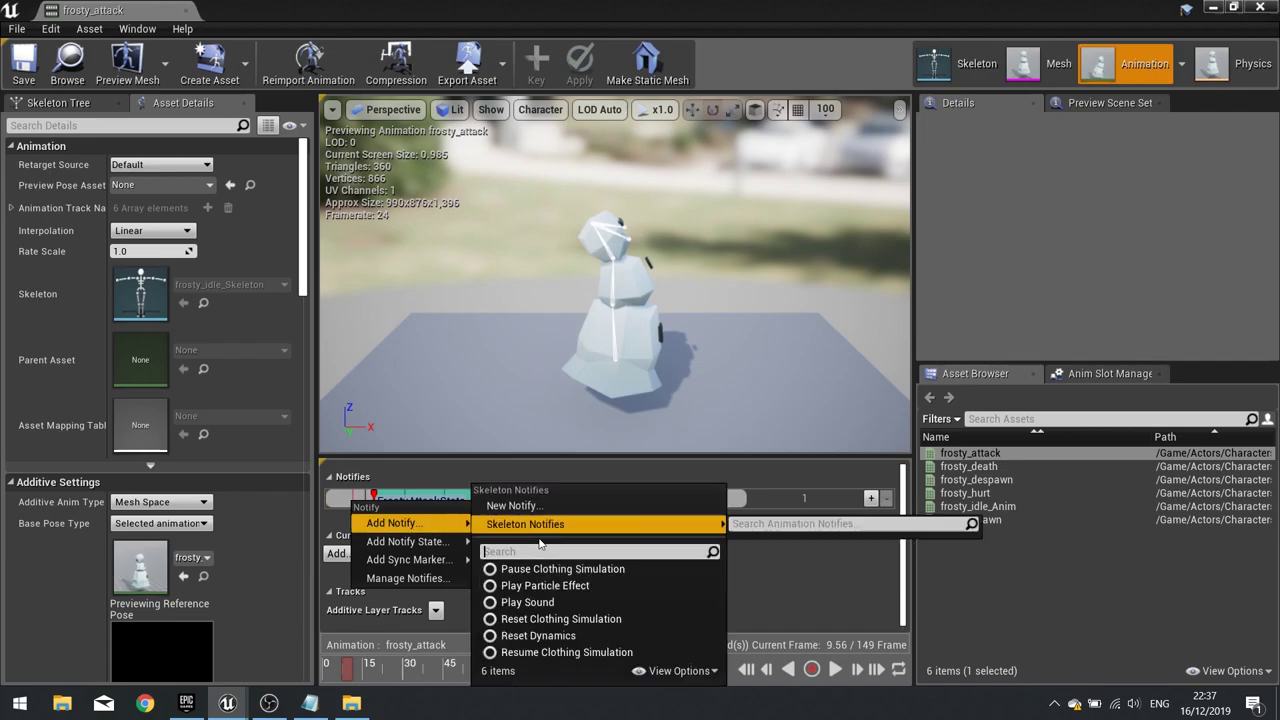
{"action": "left_click", "coordinate": [530, 602]}
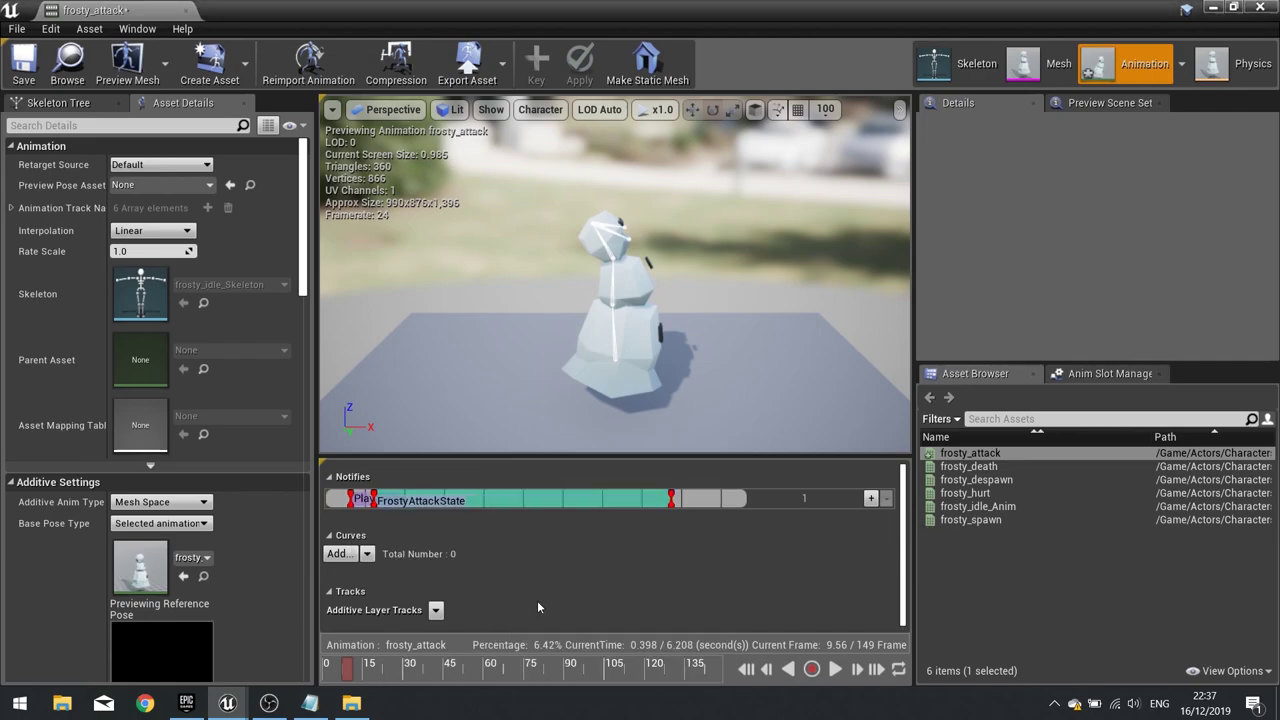
Set the Play Sound notify's sound to FrostyAttack and preview the attack animation from near its start
{"action": "left_click", "coordinate": [360, 499]}
{"action": "left_click", "coordinate": [1218, 200]}
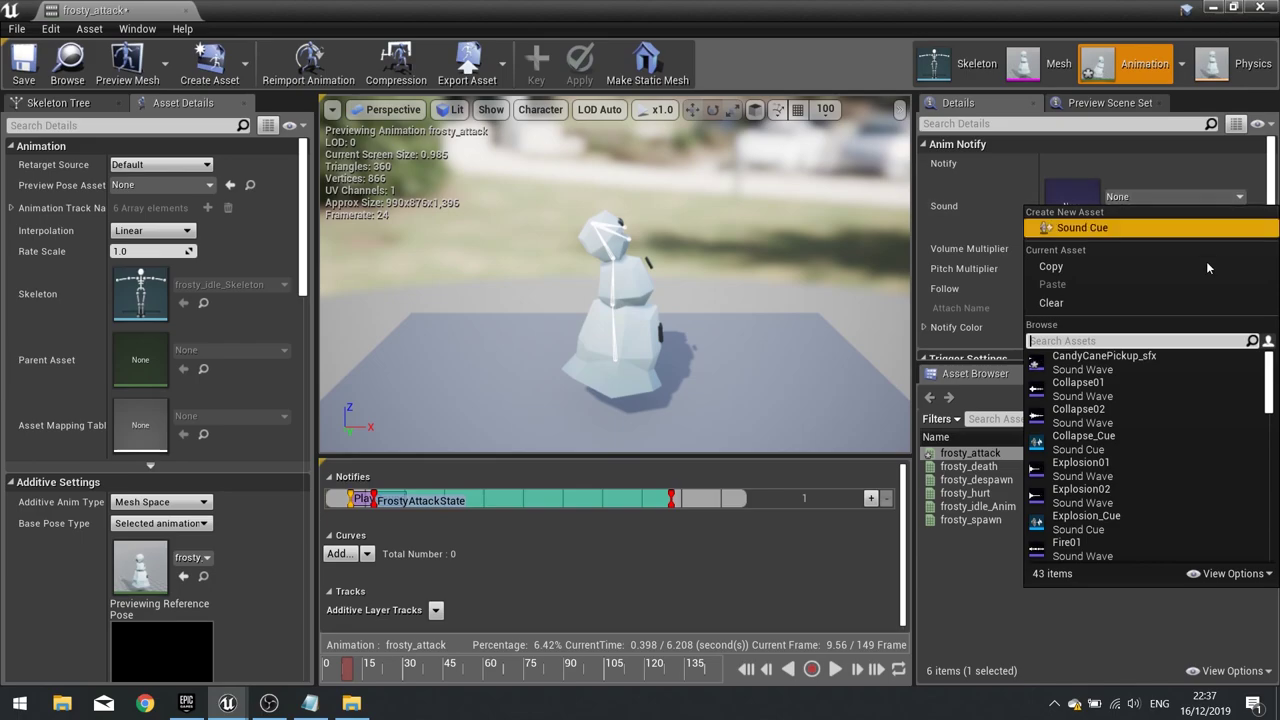
{"action": "type", "text": "frosty"}
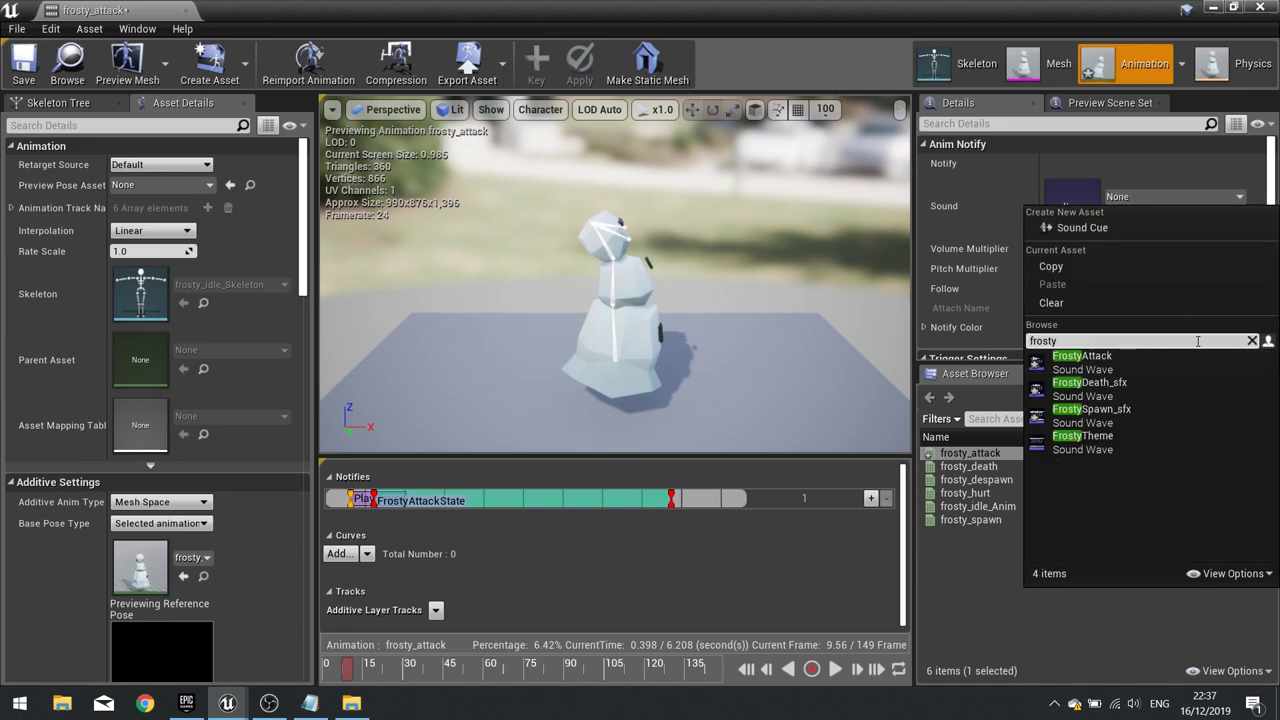
{"action": "left_click", "coordinate": [1146, 369]}
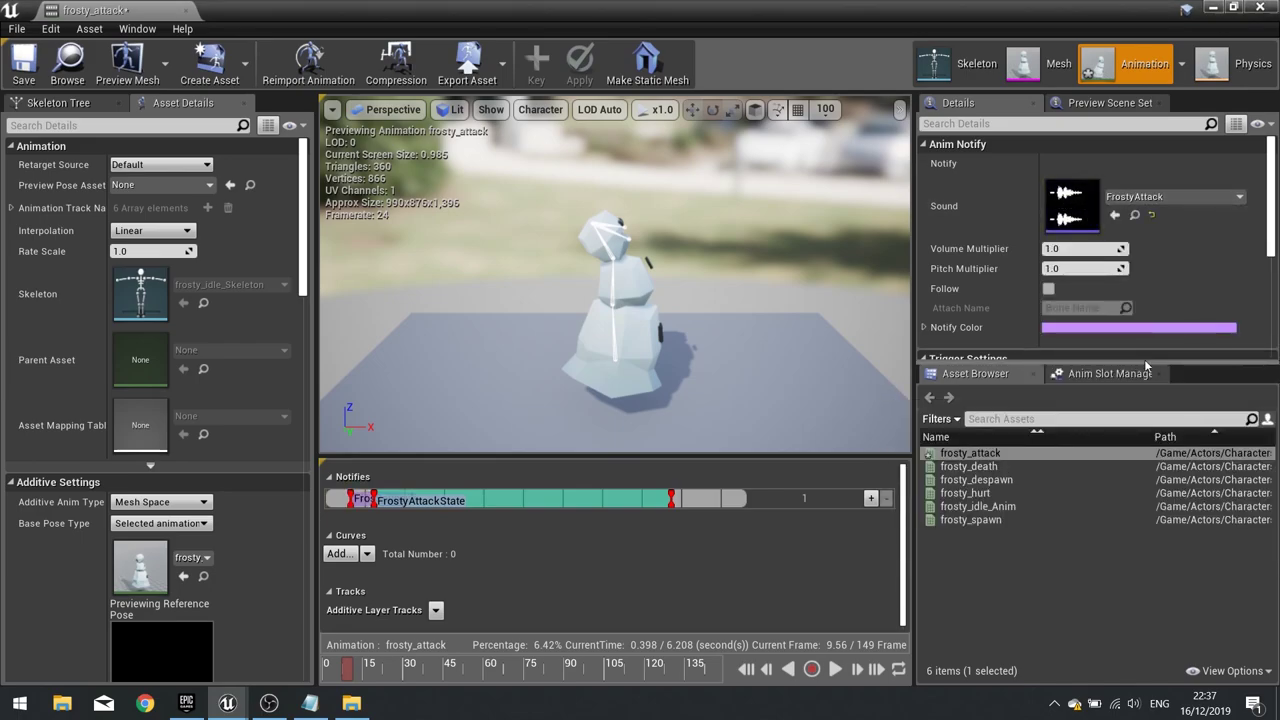
{"action": "left_click_drag", "start_coordinate": [340, 675], "coordinate": [338, 675]}
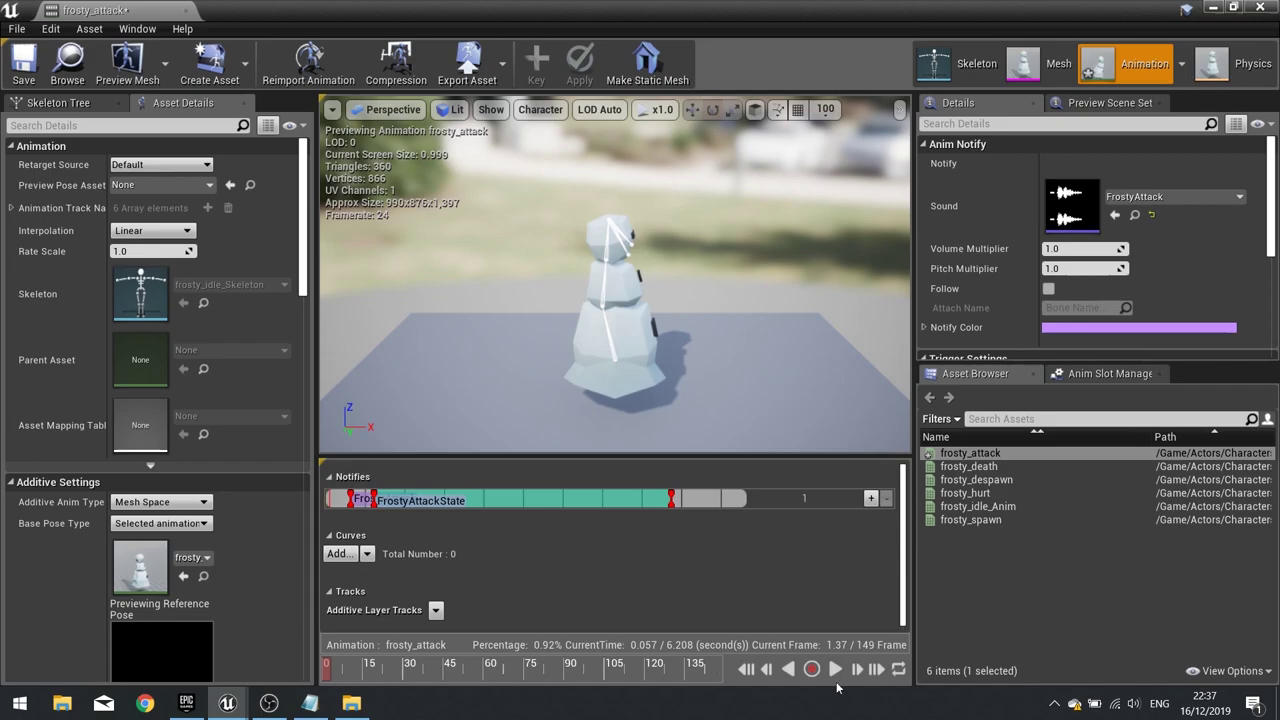
{"action": "left_click", "coordinate": [833, 669]}
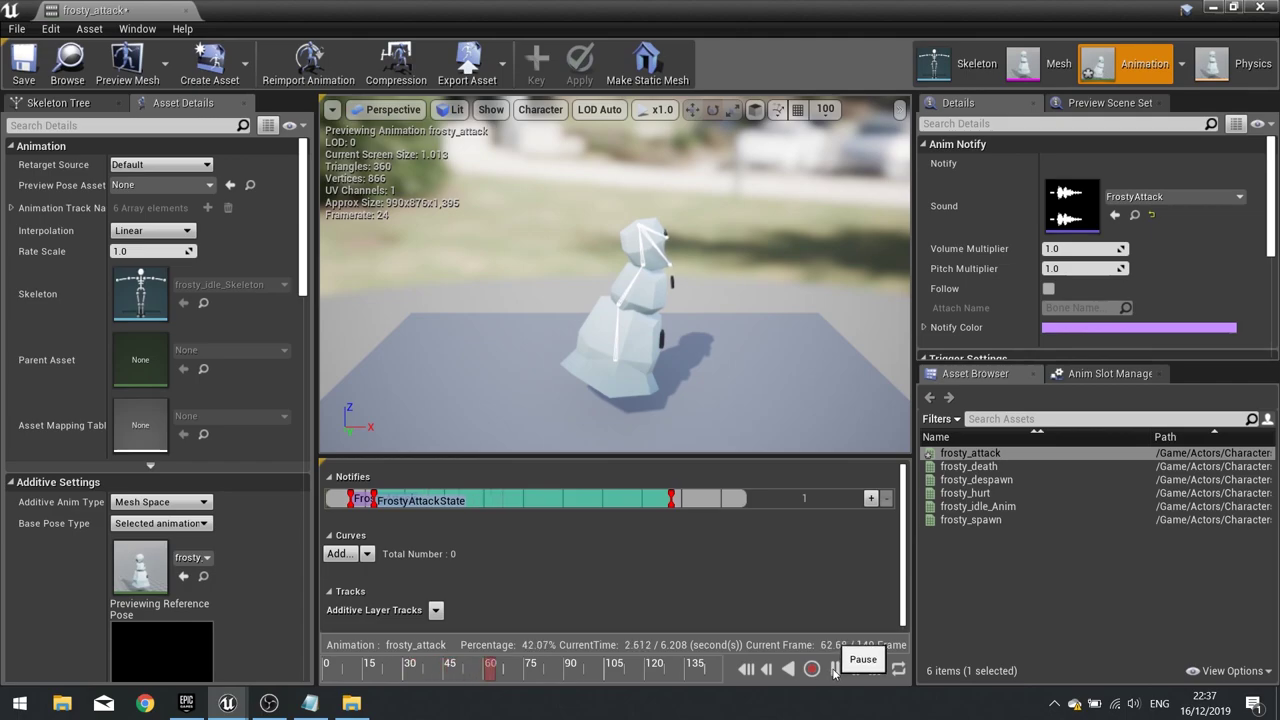
Move the FrostyAttack notify to the very start of the animation and replay the preview from frame 0
{"action": "left_click_drag", "start_coordinate": [351, 503], "coordinate": [322, 513]}
{"action": "left_click", "coordinate": [746, 669]}
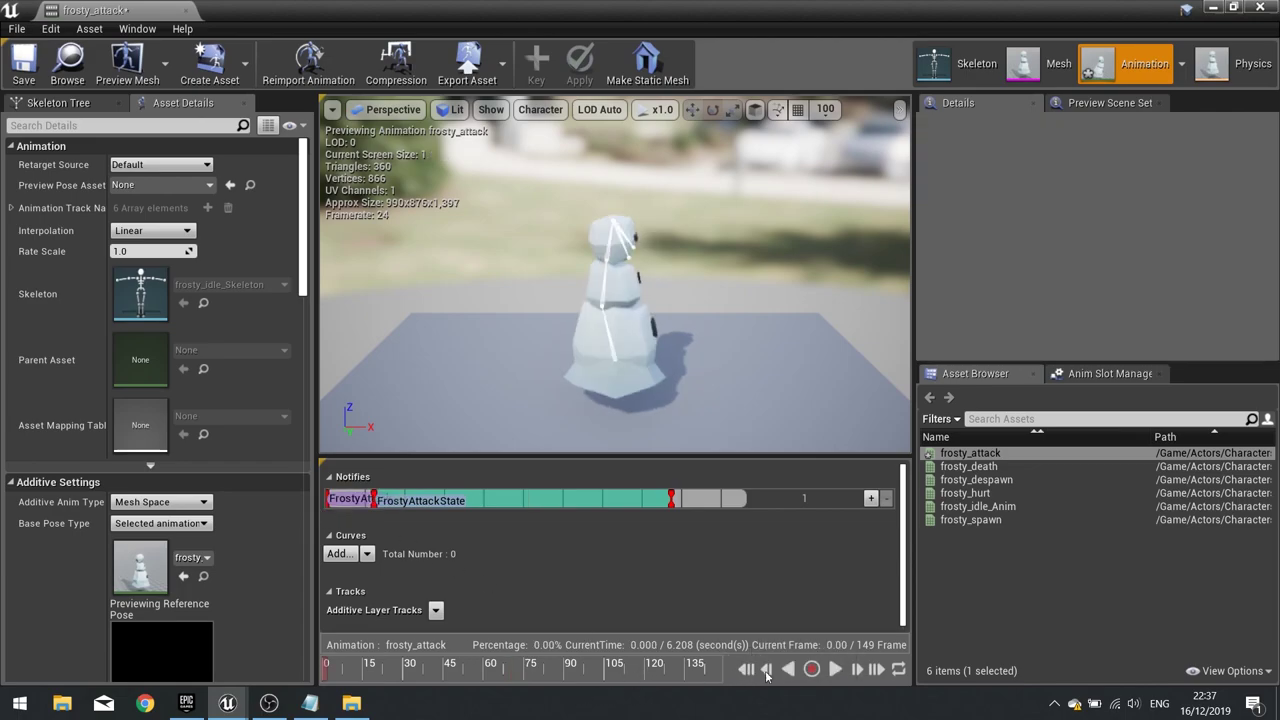
{"action": "left_click", "coordinate": [836, 669]}
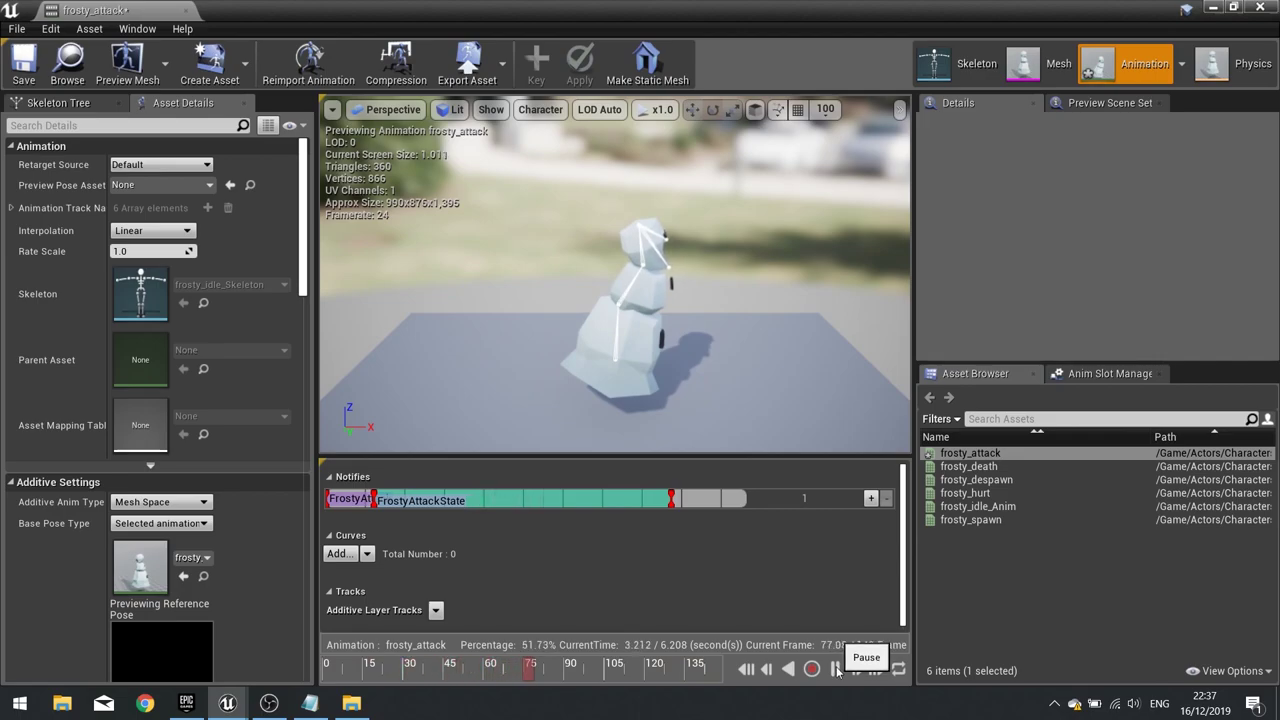
{"action": "left_click", "coordinate": [836, 669]}
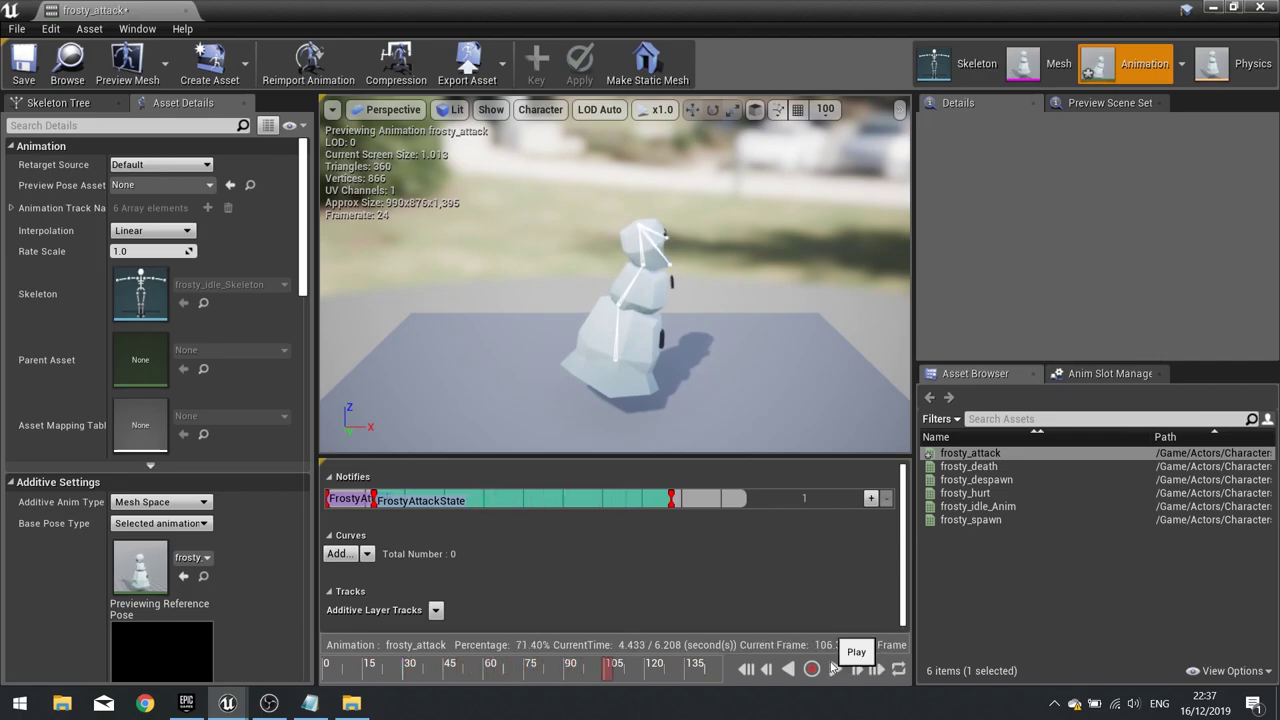
Save and close the frosty_attack animation, and open frosty_death from the Frosty folder
{"action": "left_click", "coordinate": [23, 62]}
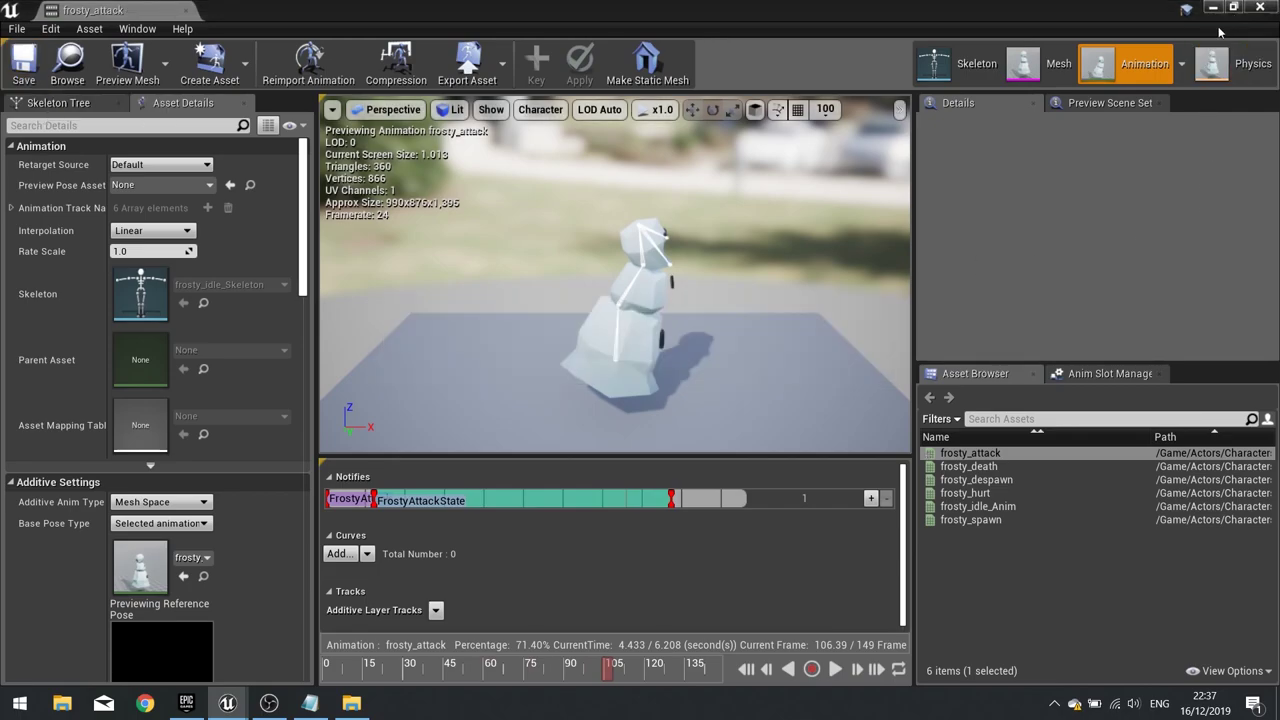
{"action": "left_click", "coordinate": [1261, 7]}
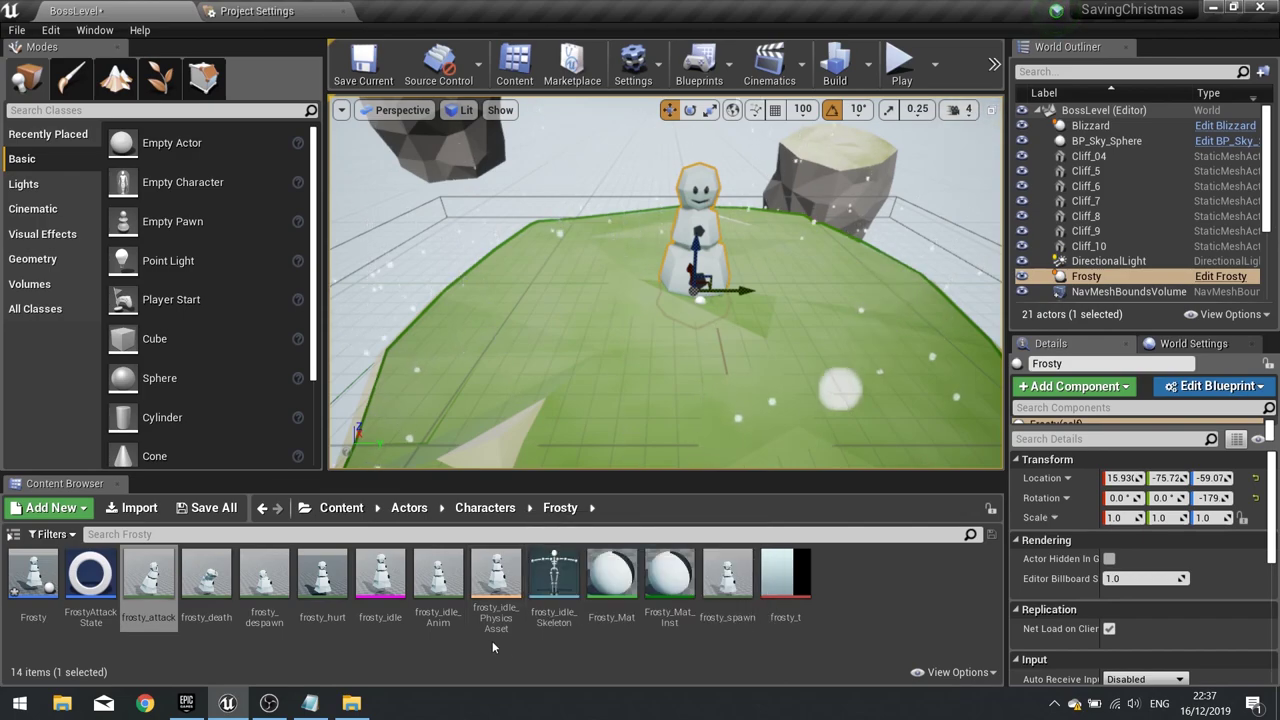
{"action": "double_click", "coordinate": [209, 580]}
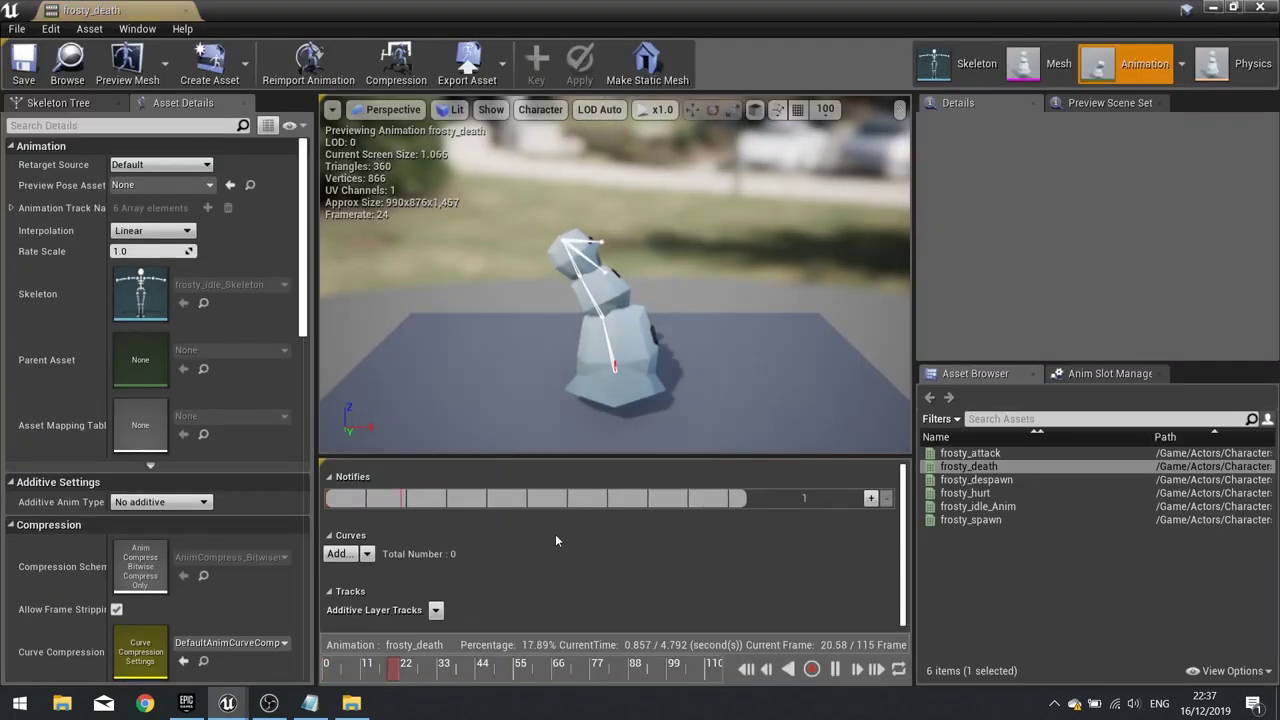
Pause the frosty_death preview, rewind it to frame 0, and add a Play Sound notify at the start of the track
{"action": "left_click", "coordinate": [836, 670]}
{"action": "left_click_drag", "start_coordinate": [505, 680], "coordinate": [314, 671]}
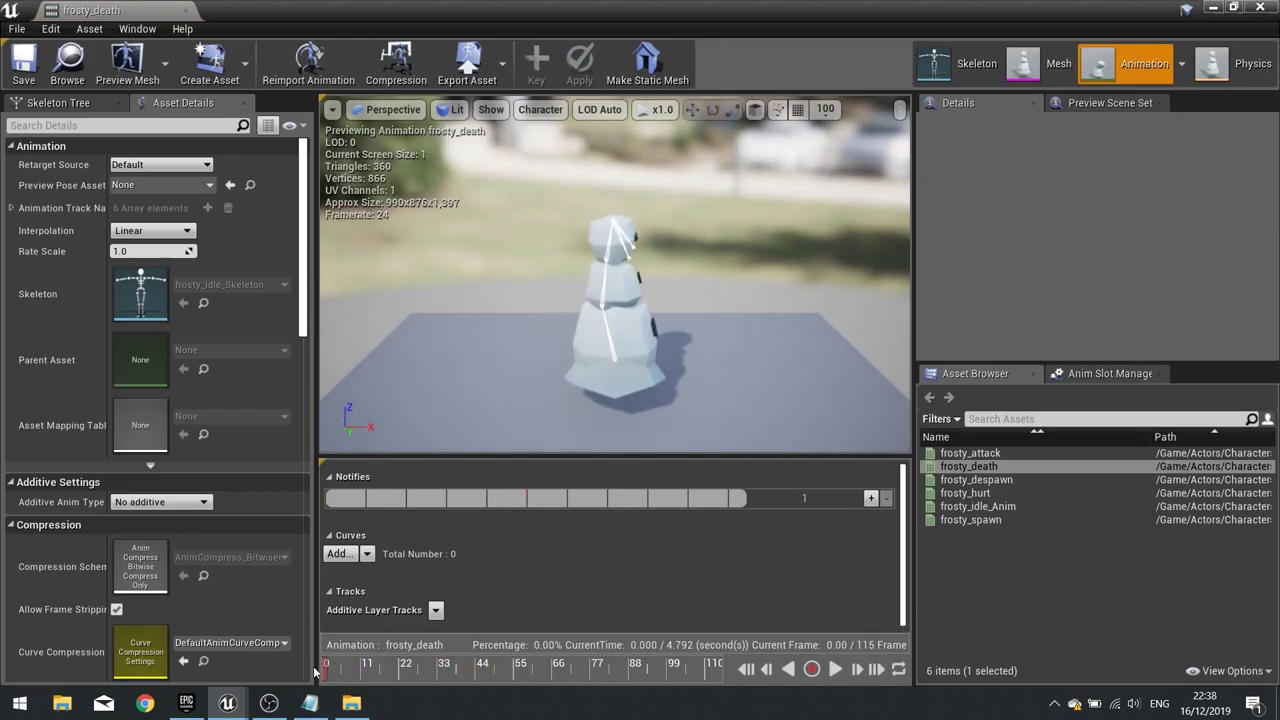
{"action": "right_click", "coordinate": [330, 507]}
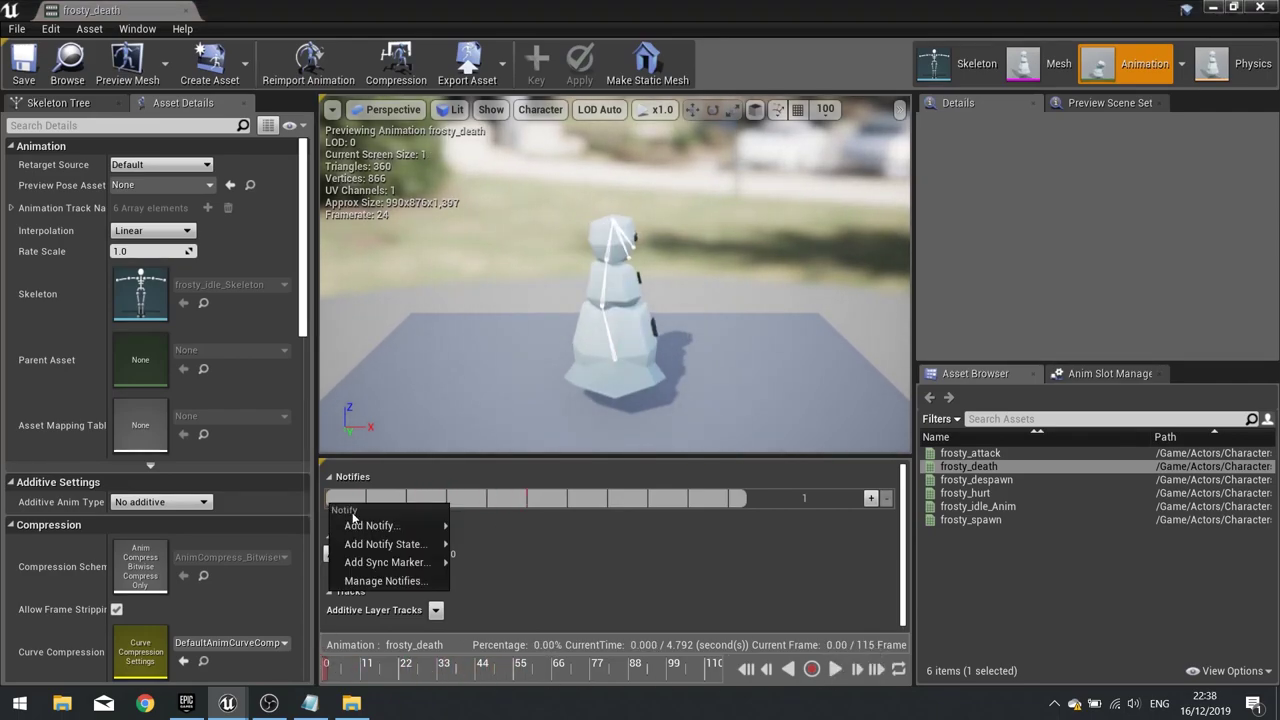
{"action": "mouse_move", "coordinate": [366, 523]}
{"action": "left_click", "coordinate": [510, 602]}
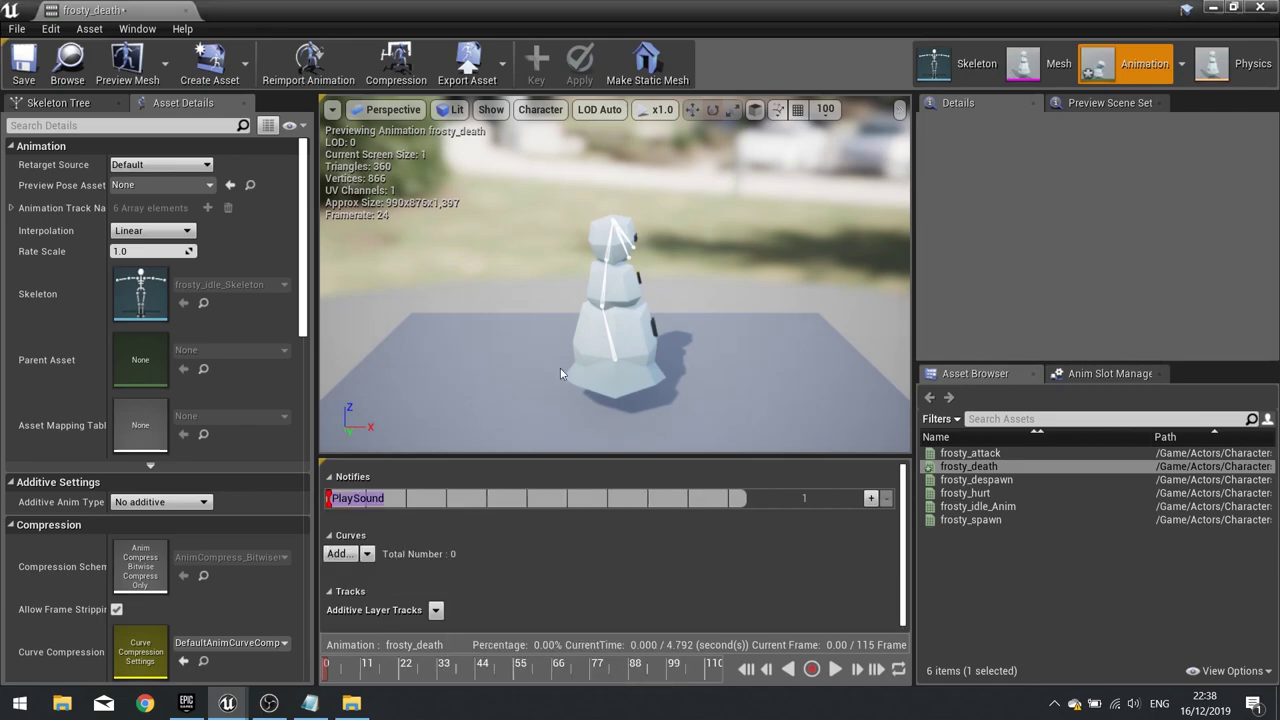
Set the sound of frosty_death's Play Sound notify to FrostyDeath_sfx
{"action": "left_click", "coordinate": [360, 498]}
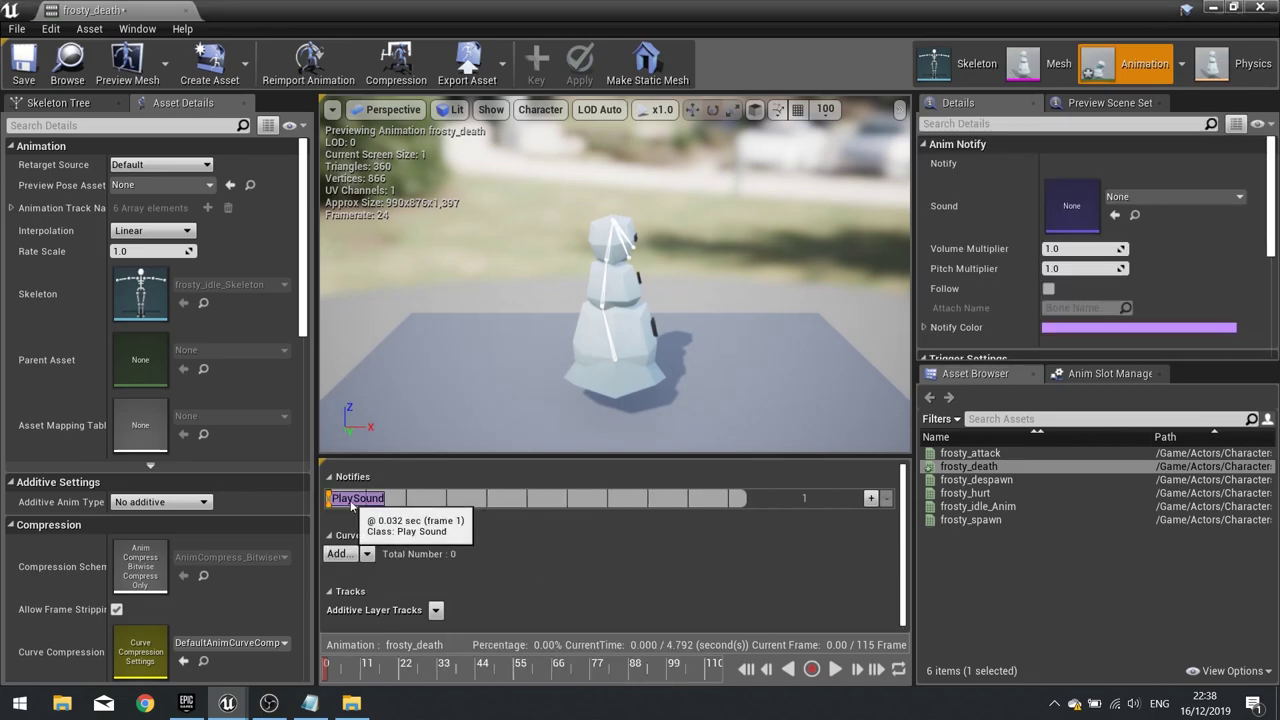
{"action": "left_click", "coordinate": [1157, 200]}
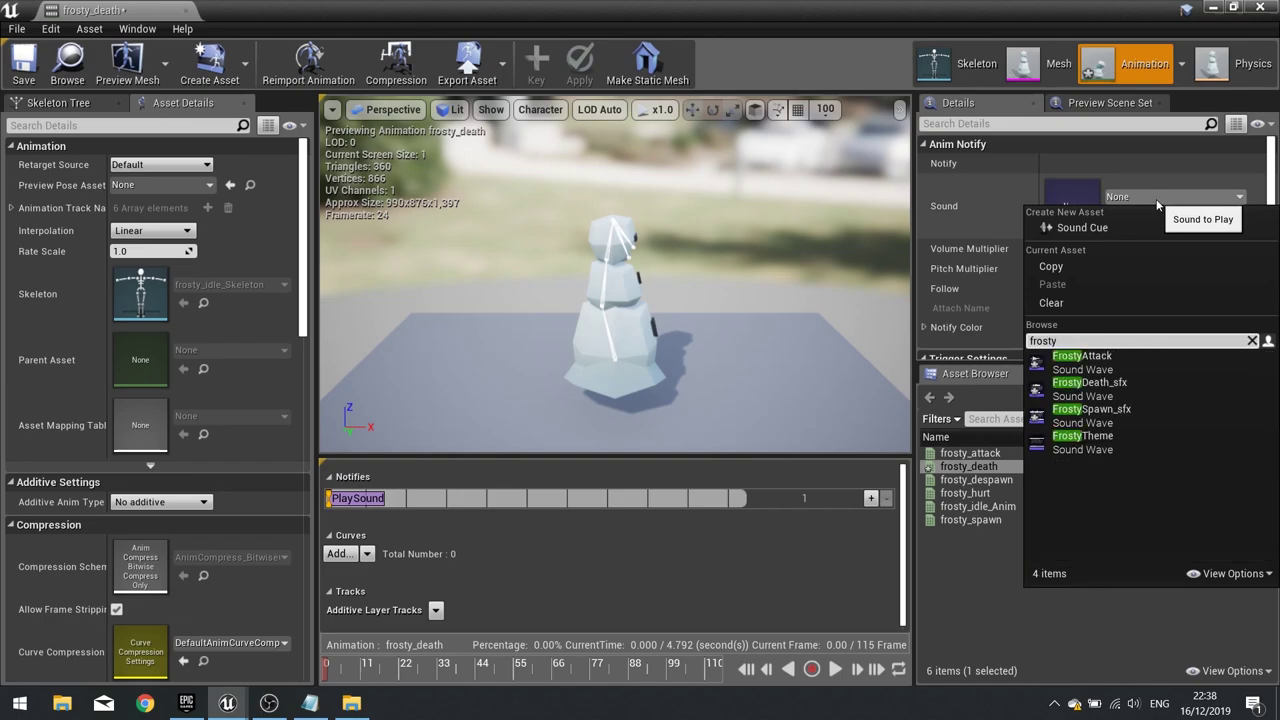
{"action": "left_click", "coordinate": [1085, 388]}
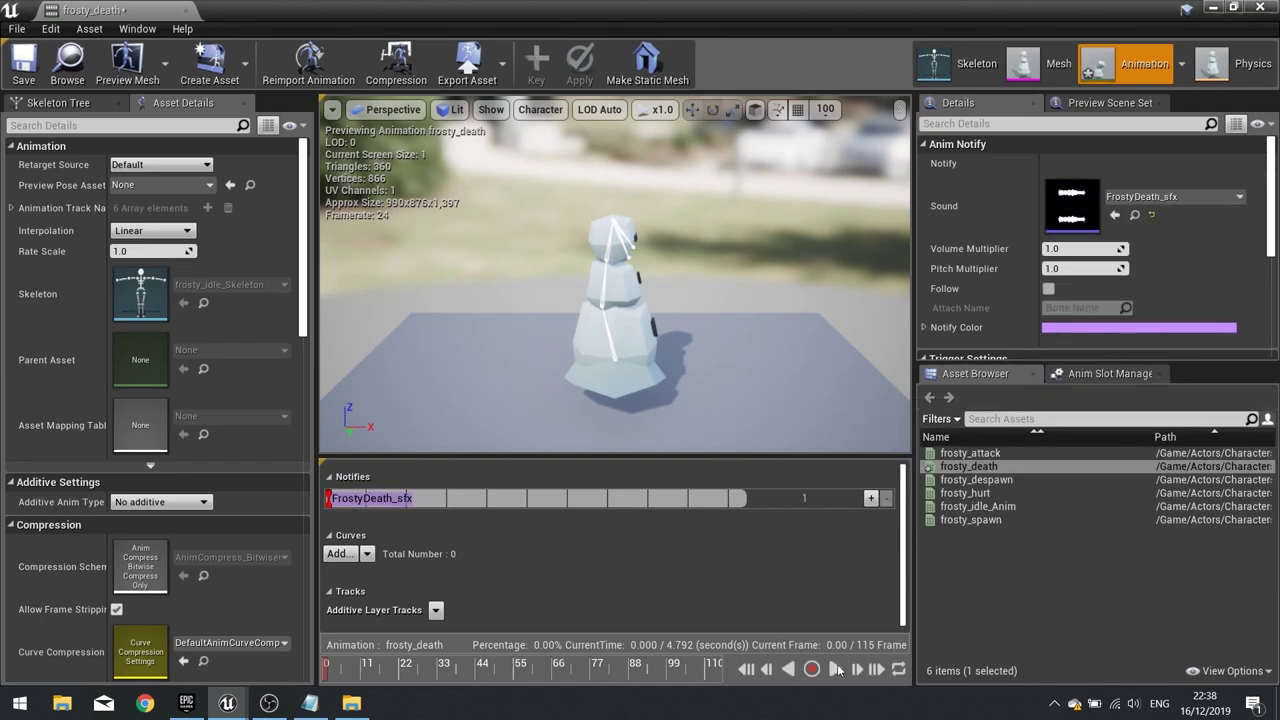
Play the frosty_death animation, restart it from frame 0, and check how the death sound matches the motion
{"action": "left_click", "coordinate": [836, 669]}
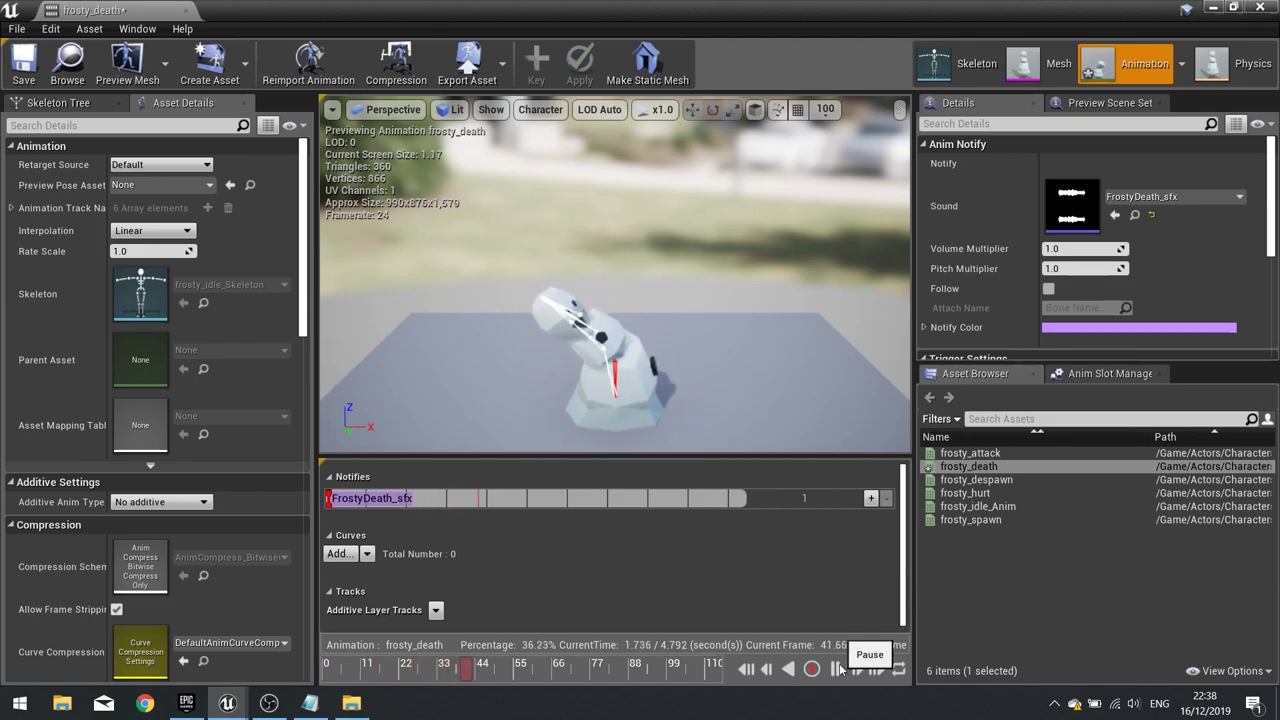
{"action": "left_click", "coordinate": [837, 669]}
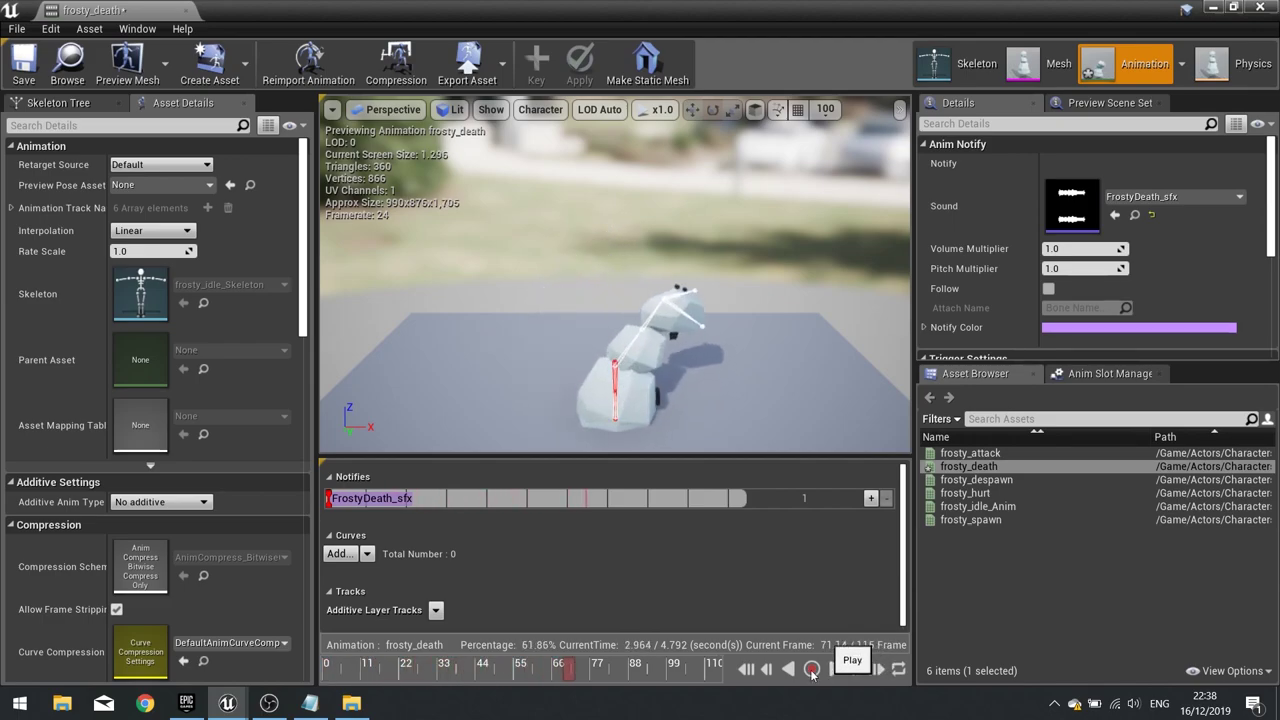
{"action": "left_click", "coordinate": [747, 672]}
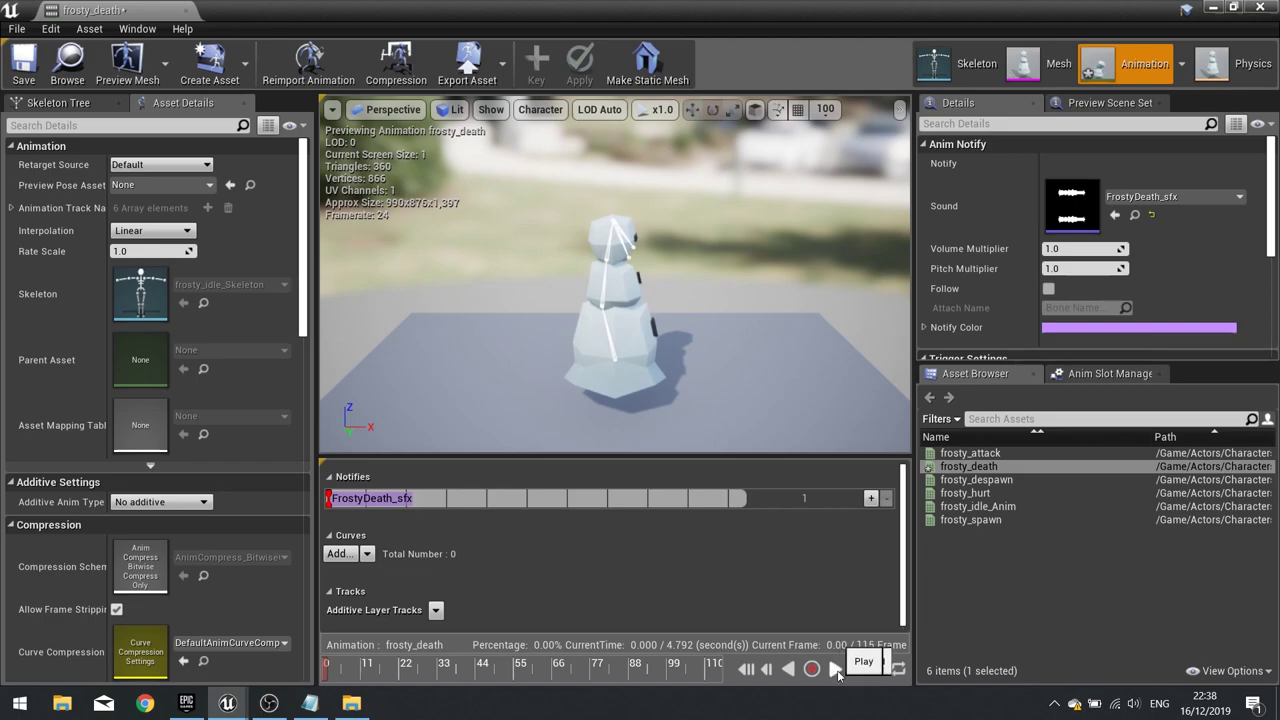
{"action": "left_click", "coordinate": [836, 669]}
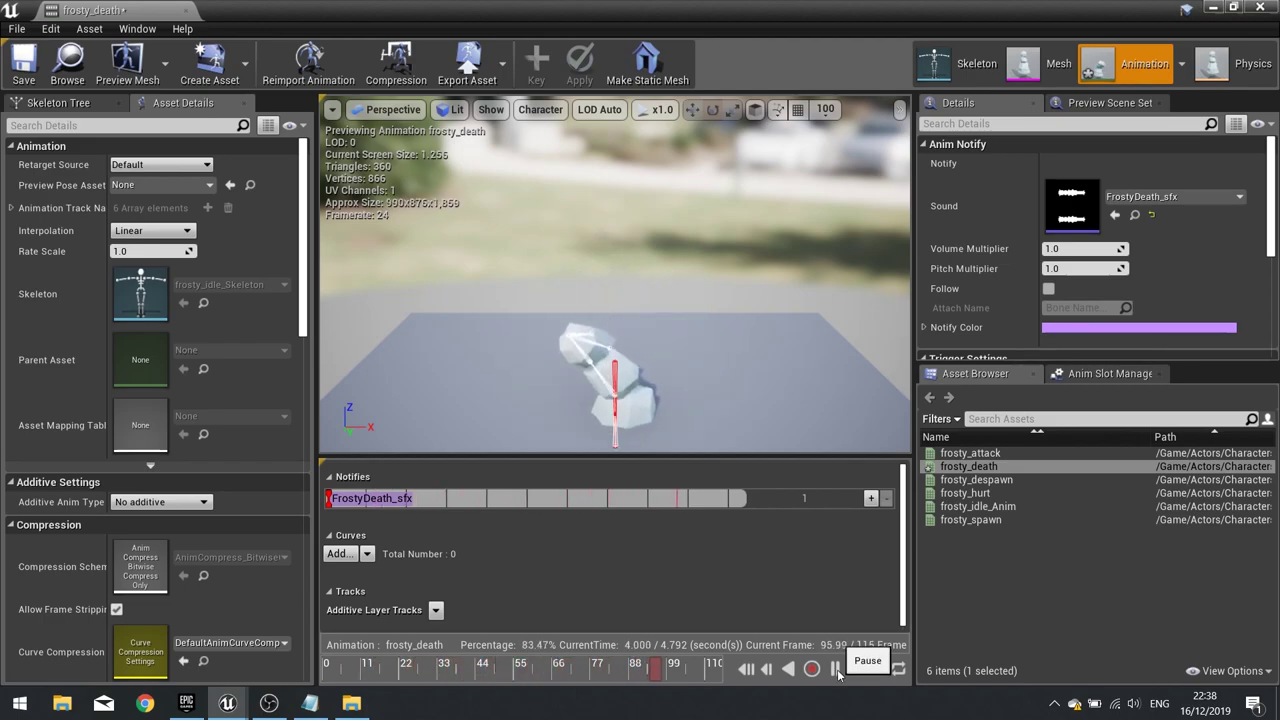
{"action": "left_click", "coordinate": [836, 669]}
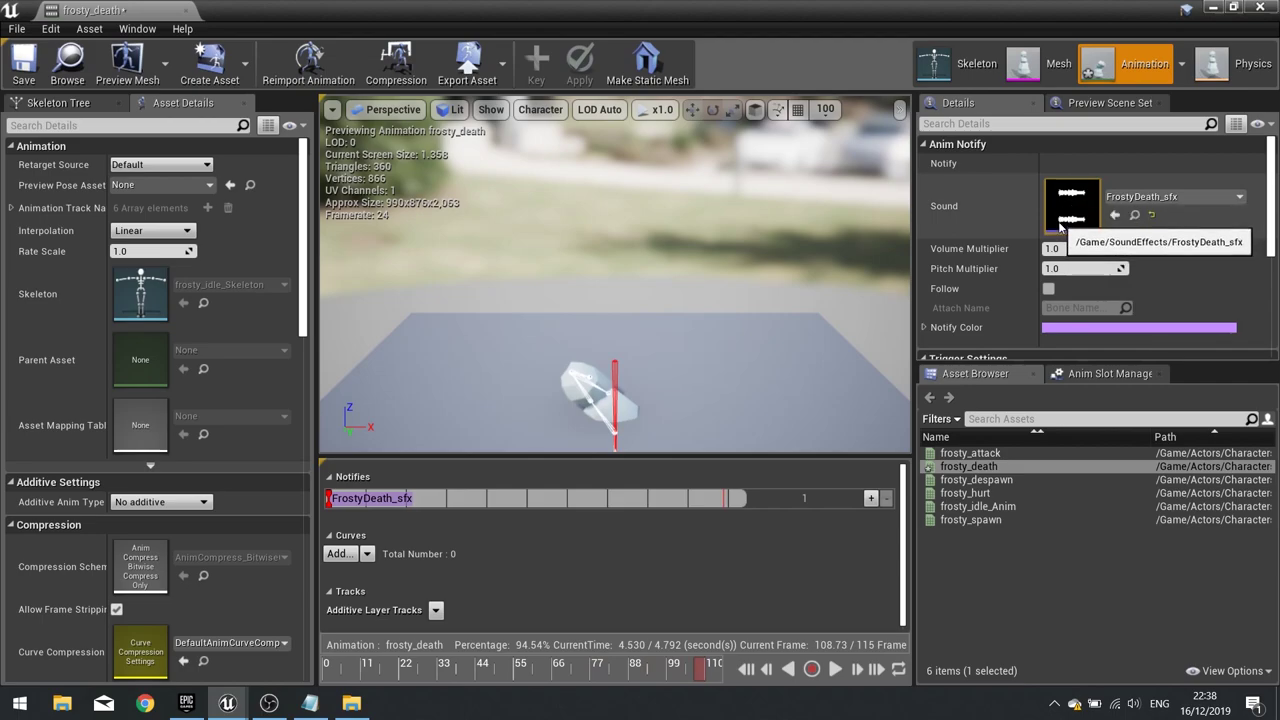
Check the remaining Play Sound notify properties of frosty_death, including its trigger settings
{"action": "scroll", "coordinate": [998, 330], "scroll_direction": "down", "scroll_amount": 4}
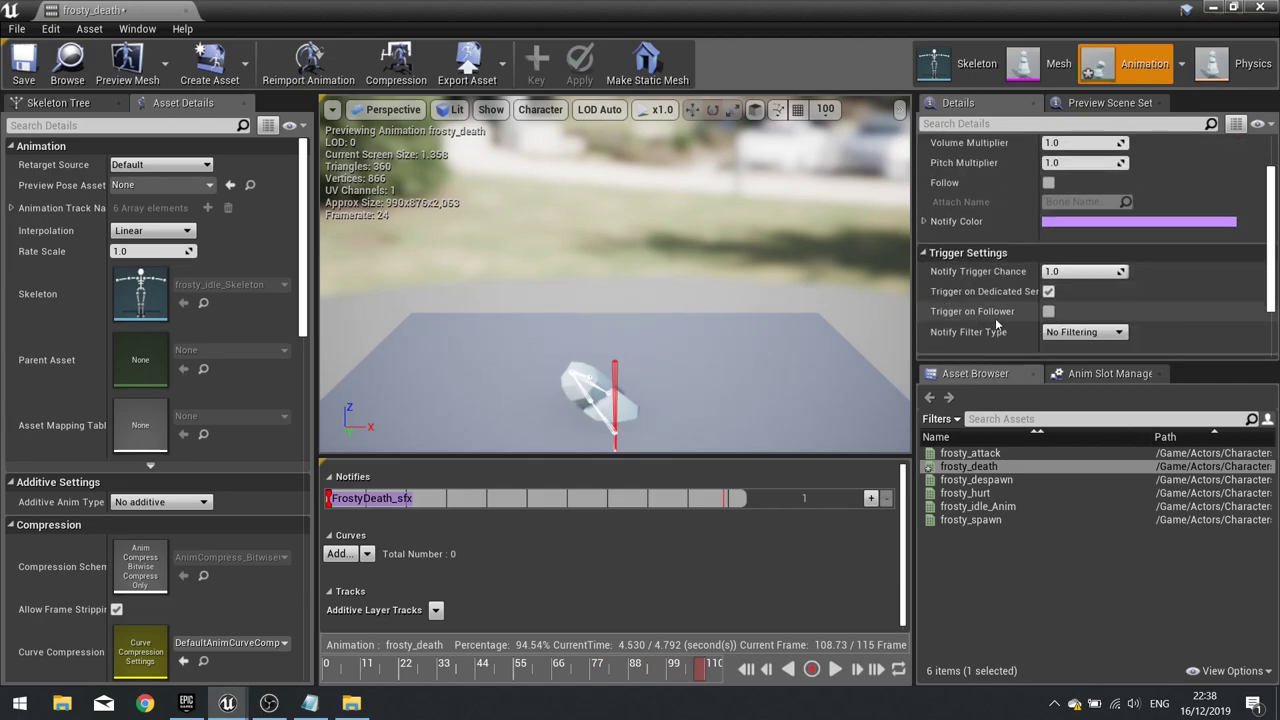
{"action": "scroll", "coordinate": [996, 322], "scroll_direction": "down", "scroll_amount": 3}
{"action": "scroll", "coordinate": [996, 322], "scroll_direction": "down", "scroll_amount": 1}
{"action": "scroll", "coordinate": [997, 322], "scroll_direction": "up", "scroll_amount": 6}
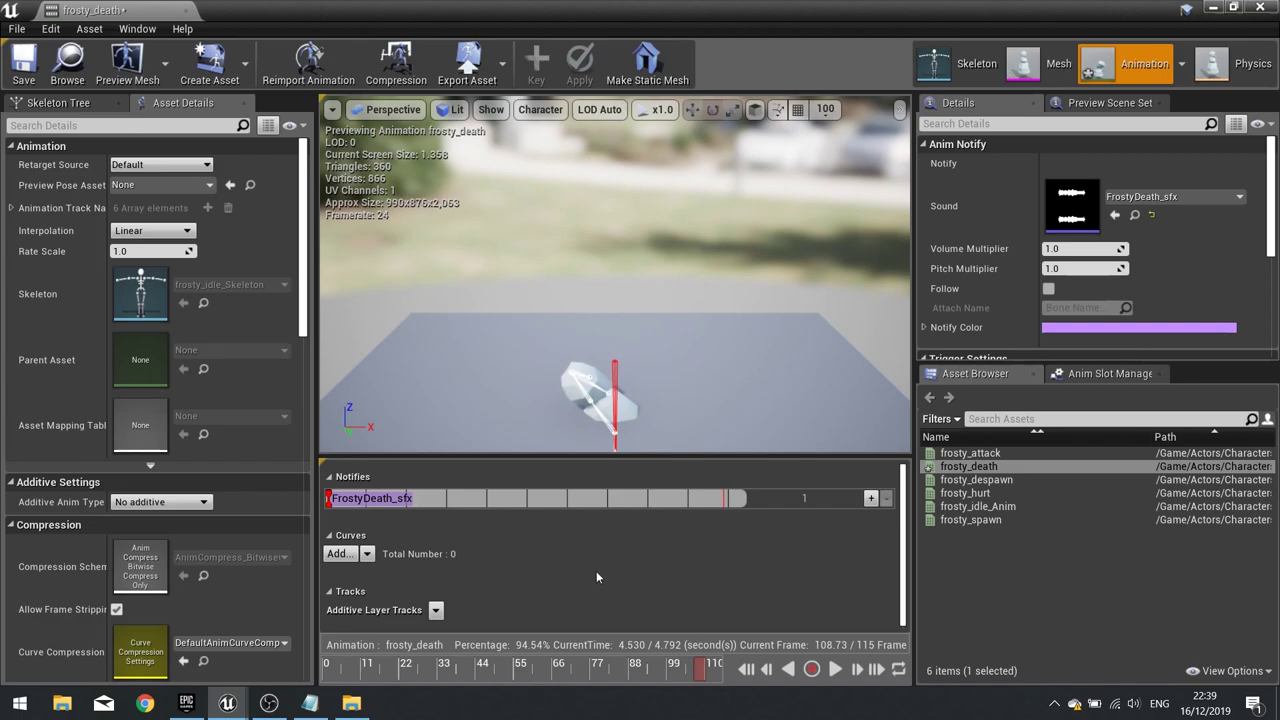
Replay frosty_death from frame 0 to check its sound, pause the preview, and save and close the animation
{"action": "left_click_drag", "start_coordinate": [689, 672], "coordinate": [333, 676]}
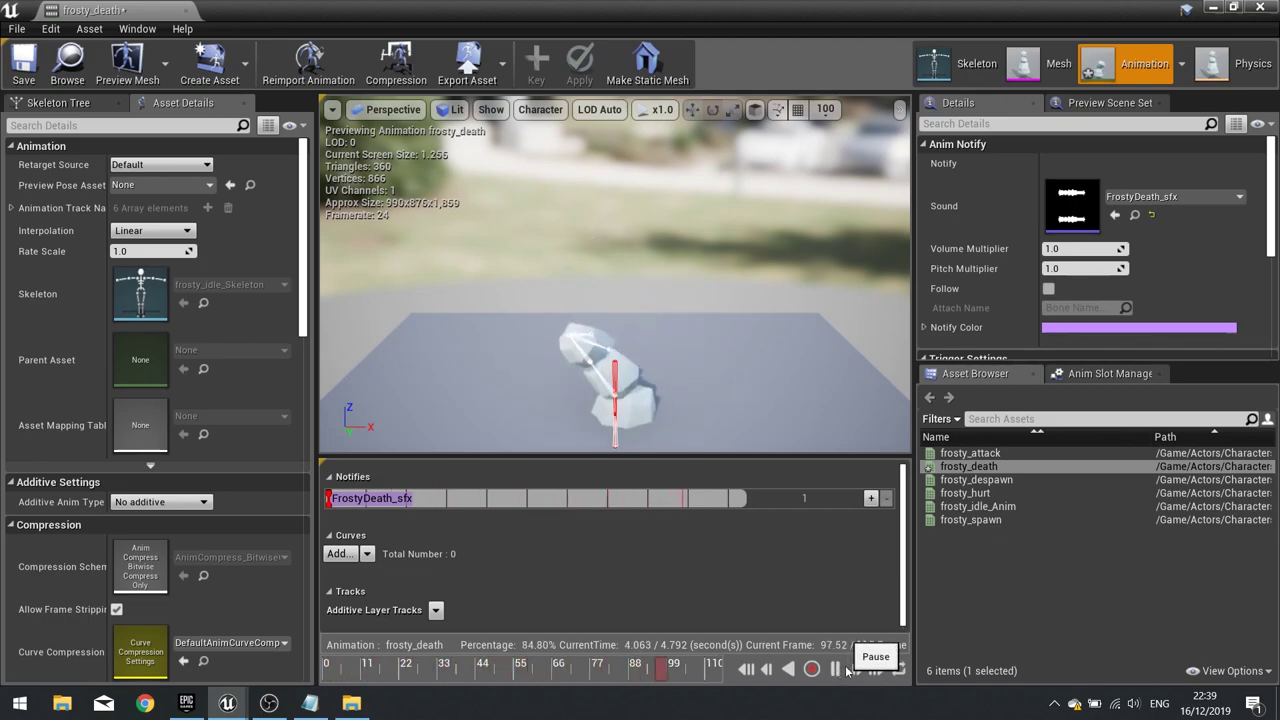
{"action": "left_click", "coordinate": [845, 670]}
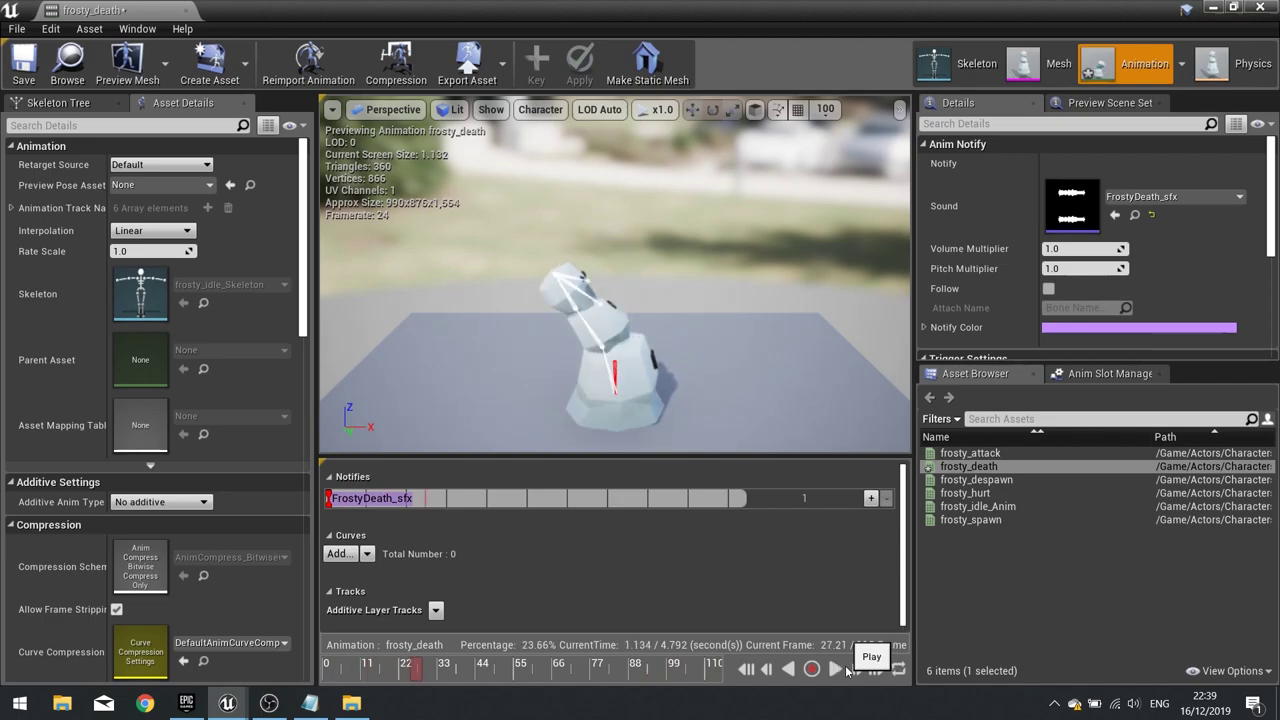
{"action": "left_click", "coordinate": [30, 80]}
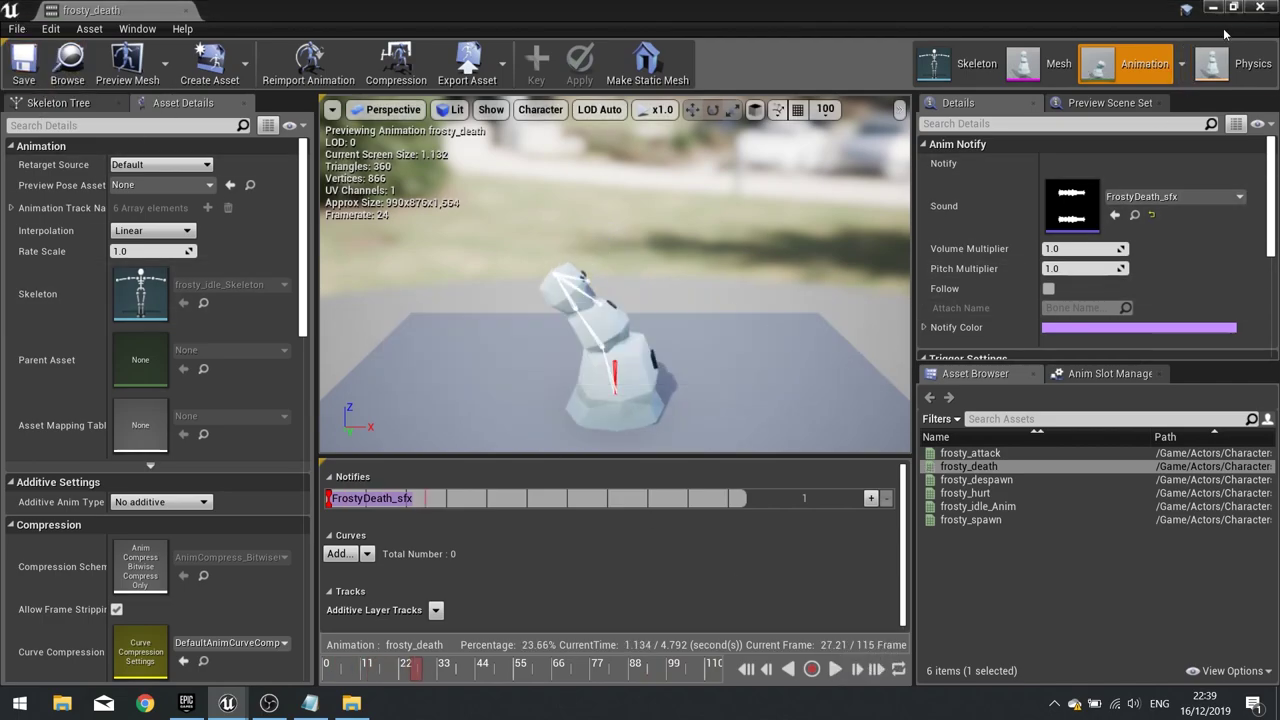
{"action": "left_click", "coordinate": [1260, 8]}
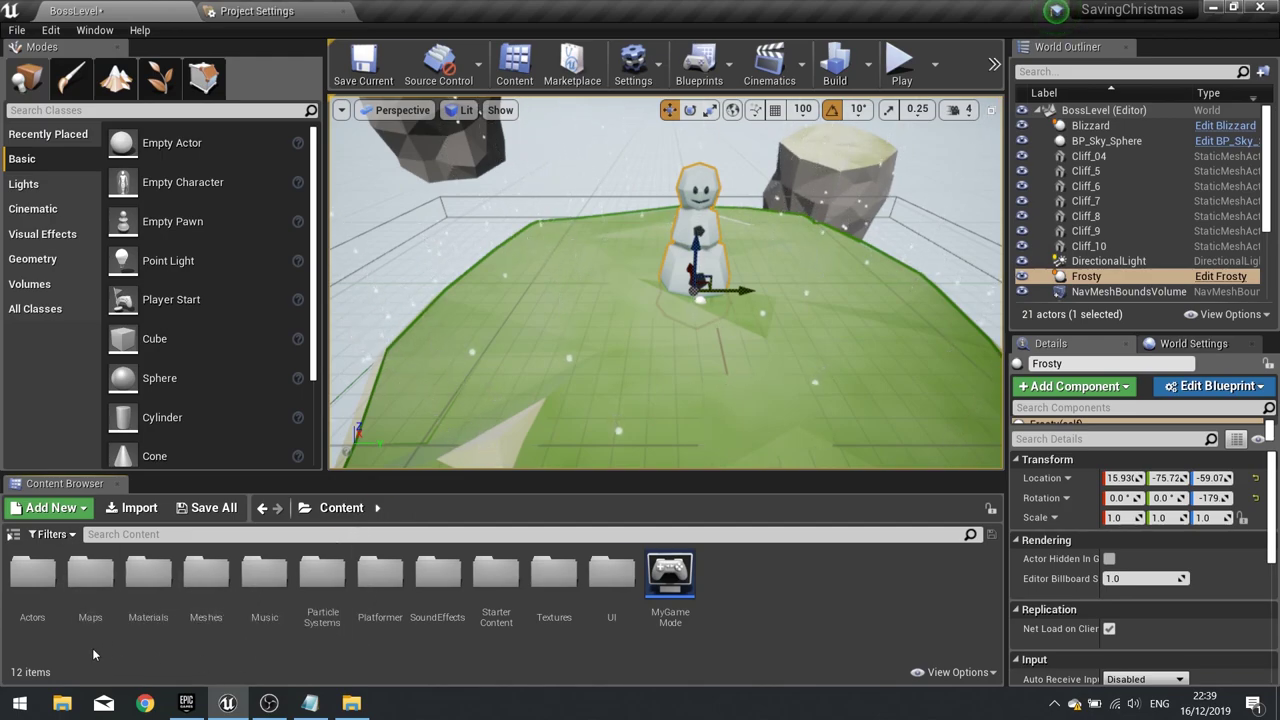
Open the GiantSnowball blueprint from the Actors folder and examine its Event Tick force logic and Event Hit damage logic
{"action": "double_click", "coordinate": [37, 587]}
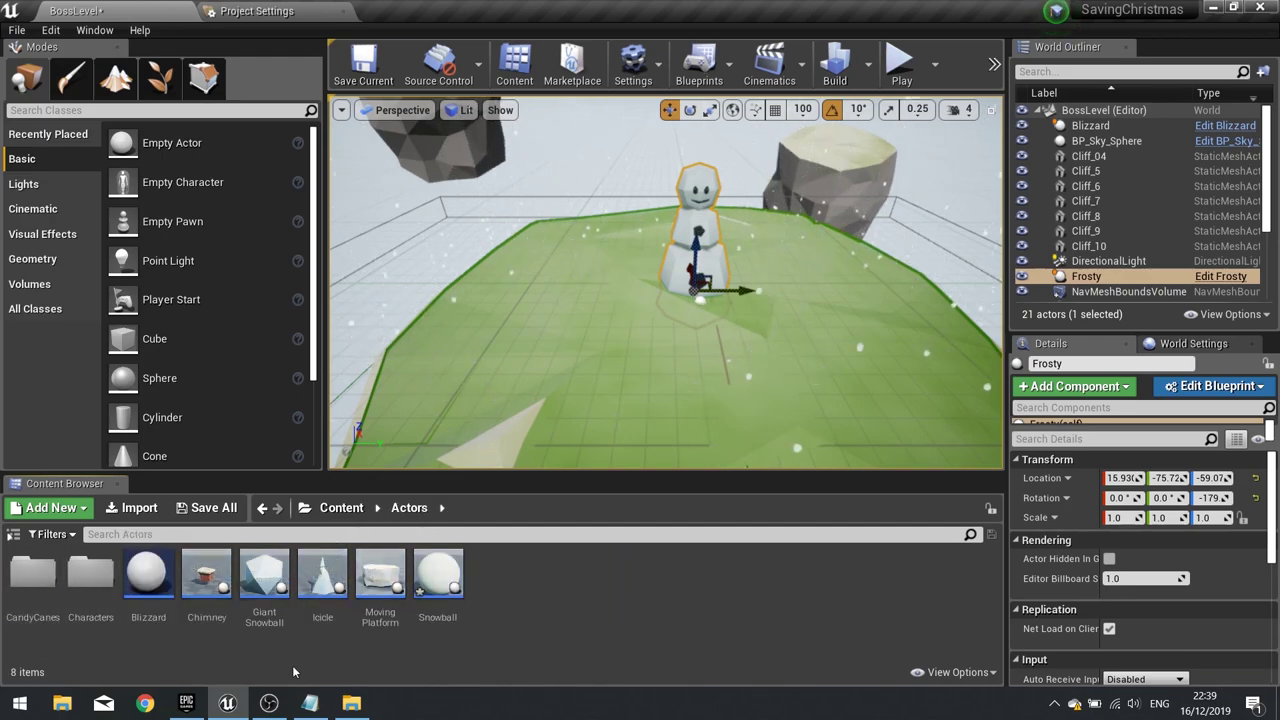
{"action": "double_click", "coordinate": [264, 577]}
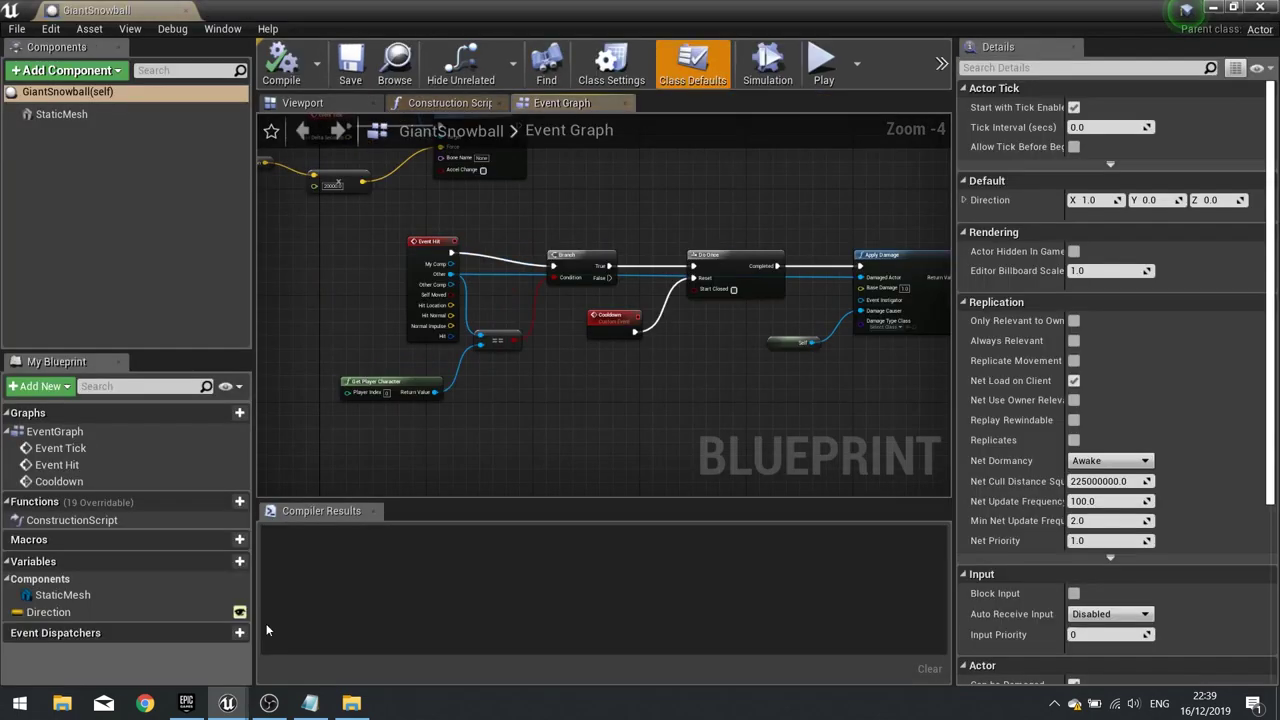
{"action": "right_click_drag", "start_coordinate": [388, 232], "coordinate": [512, 440]}
{"action": "scroll", "coordinate": [609, 411], "scroll_direction": "up", "scroll_amount": 2}
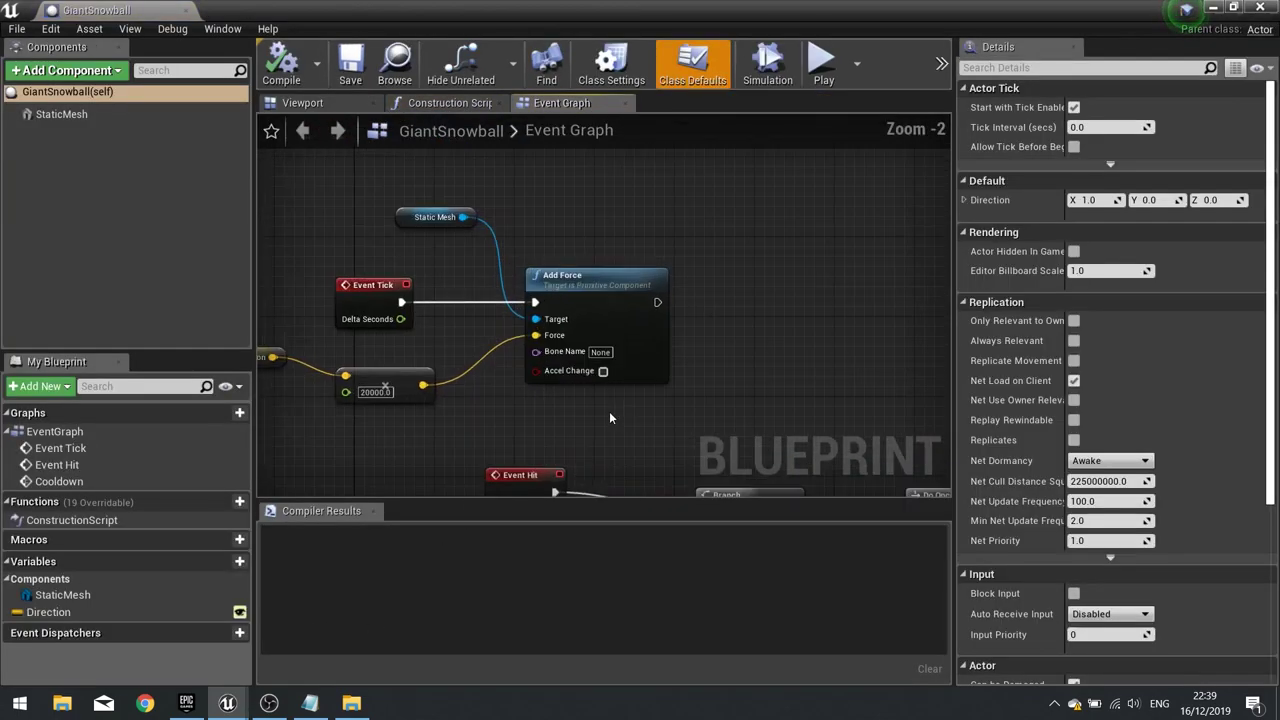
{"action": "right_click_drag", "start_coordinate": [657, 441], "coordinate": [557, 213]}
{"action": "right_click_drag", "start_coordinate": [632, 358], "coordinate": [514, 436]}
{"action": "scroll", "coordinate": [590, 244], "scroll_direction": "down", "scroll_amount": 1}
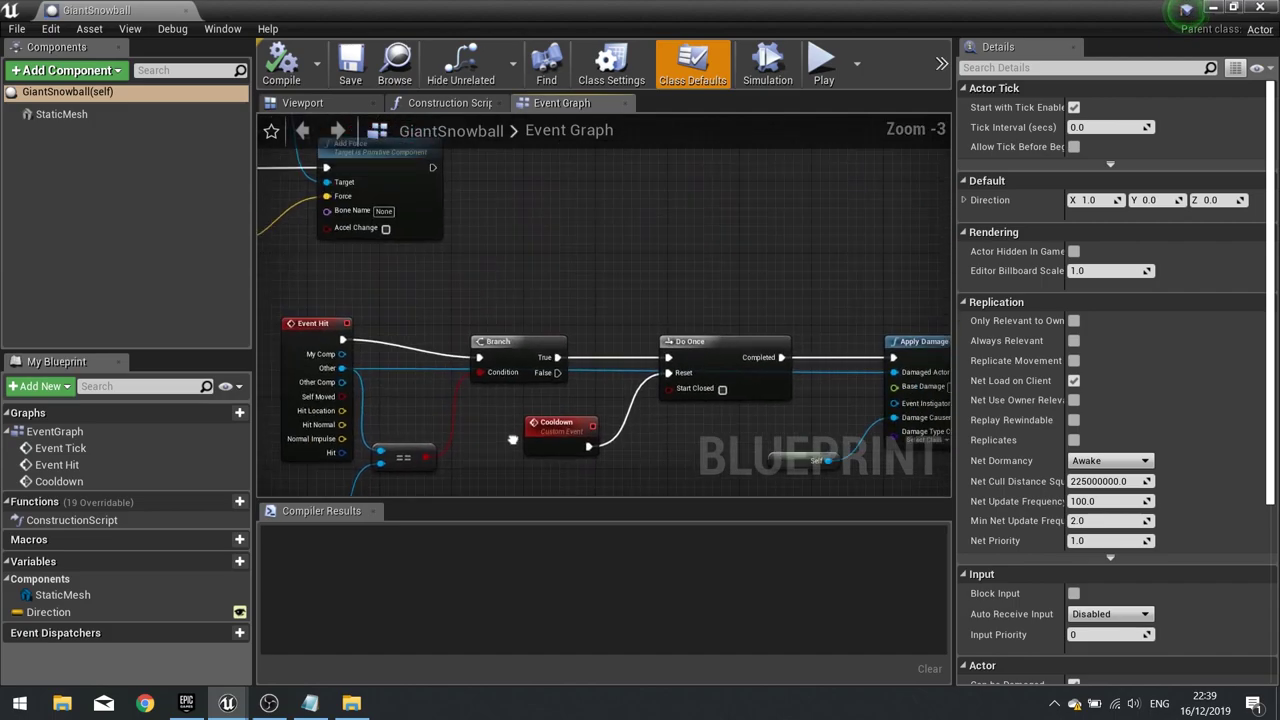
{"action": "right_click_drag", "start_coordinate": [522, 304], "coordinate": [650, 292]}
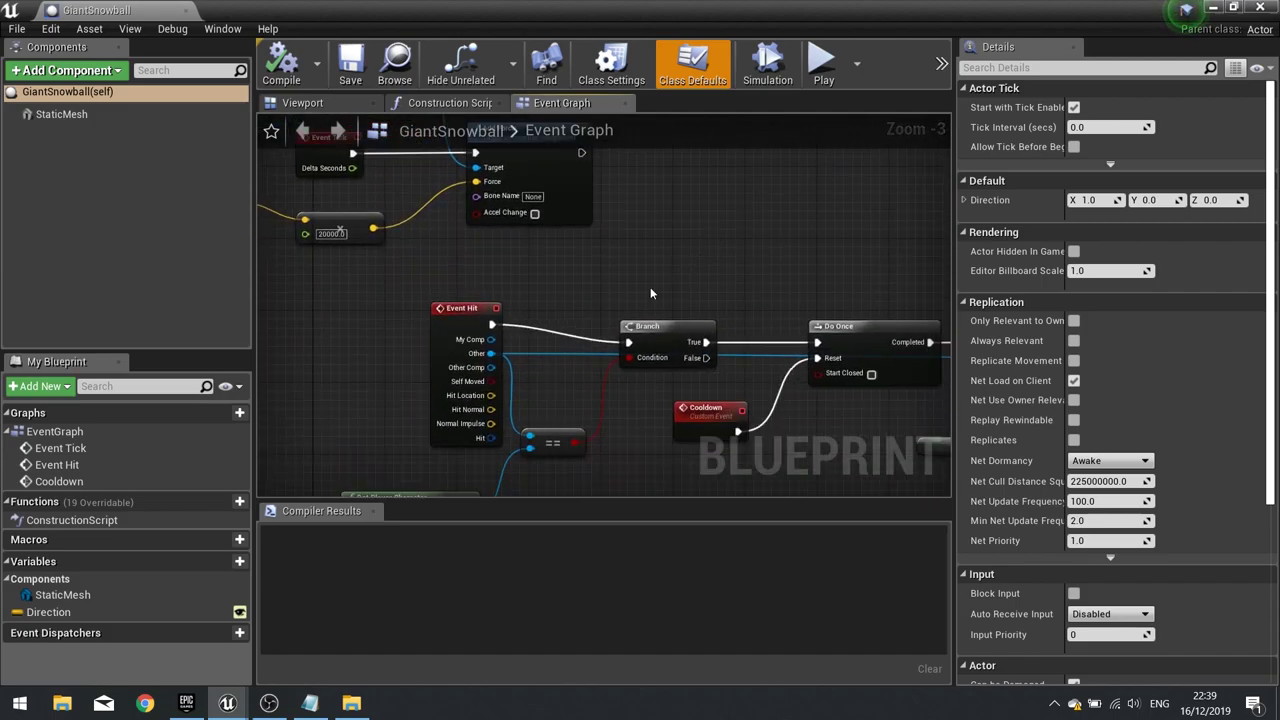
{"action": "right_click_drag", "start_coordinate": [615, 379], "coordinate": [319, 376]}
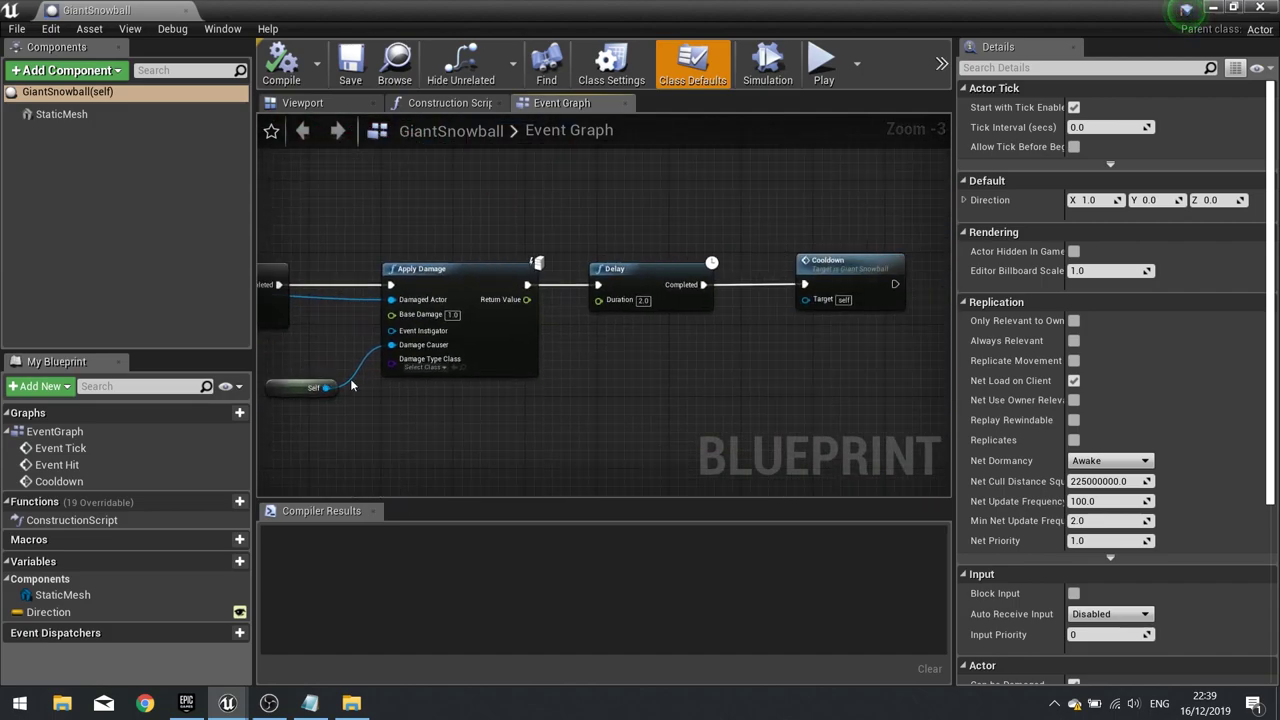
{"action": "right_click_drag", "start_coordinate": [596, 397], "coordinate": [784, 380]}
{"action": "mouse_move", "coordinate": [300, 330]}
{"action": "right_mouse_down"}
{"action": "mouse_move", "coordinate": [762, 317]}
{"action": "mouse_move", "coordinate": [881, 474]}
{"action": "mouse_move", "coordinate": [659, 377]}
{"action": "right_mouse_up"}
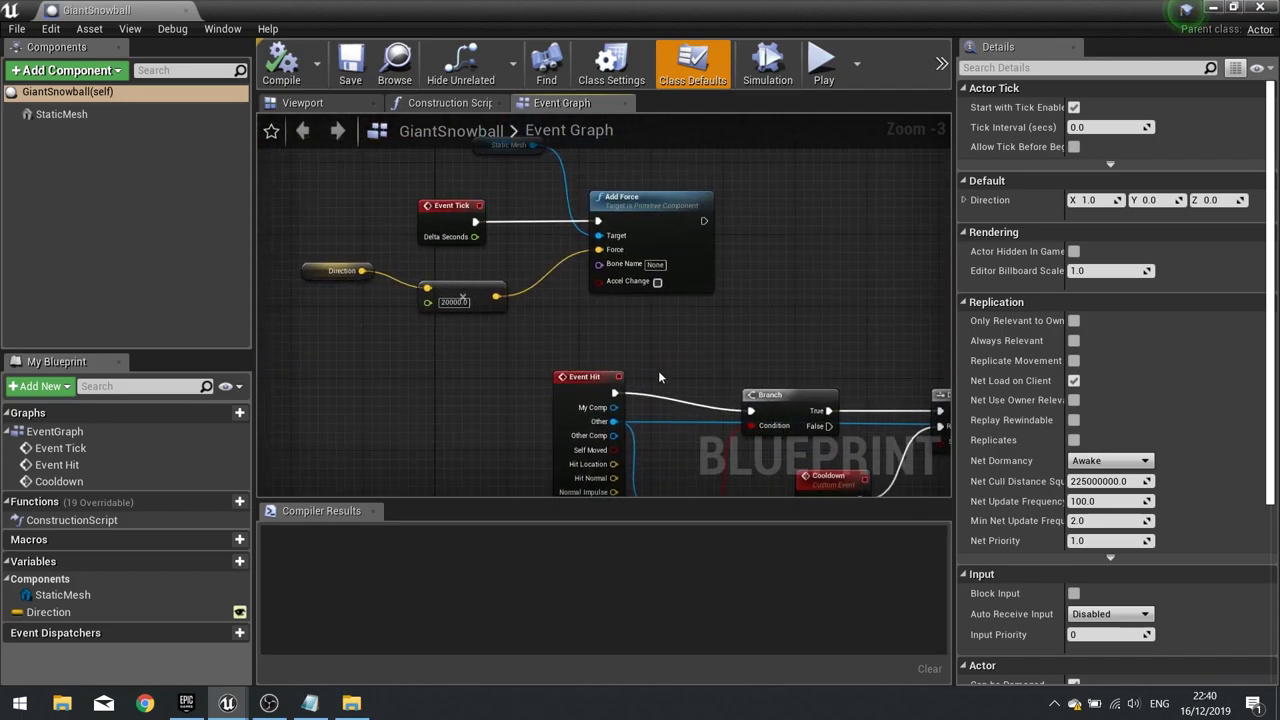
{"action": "right_click_drag", "start_coordinate": [500, 359], "coordinate": [650, 296]}
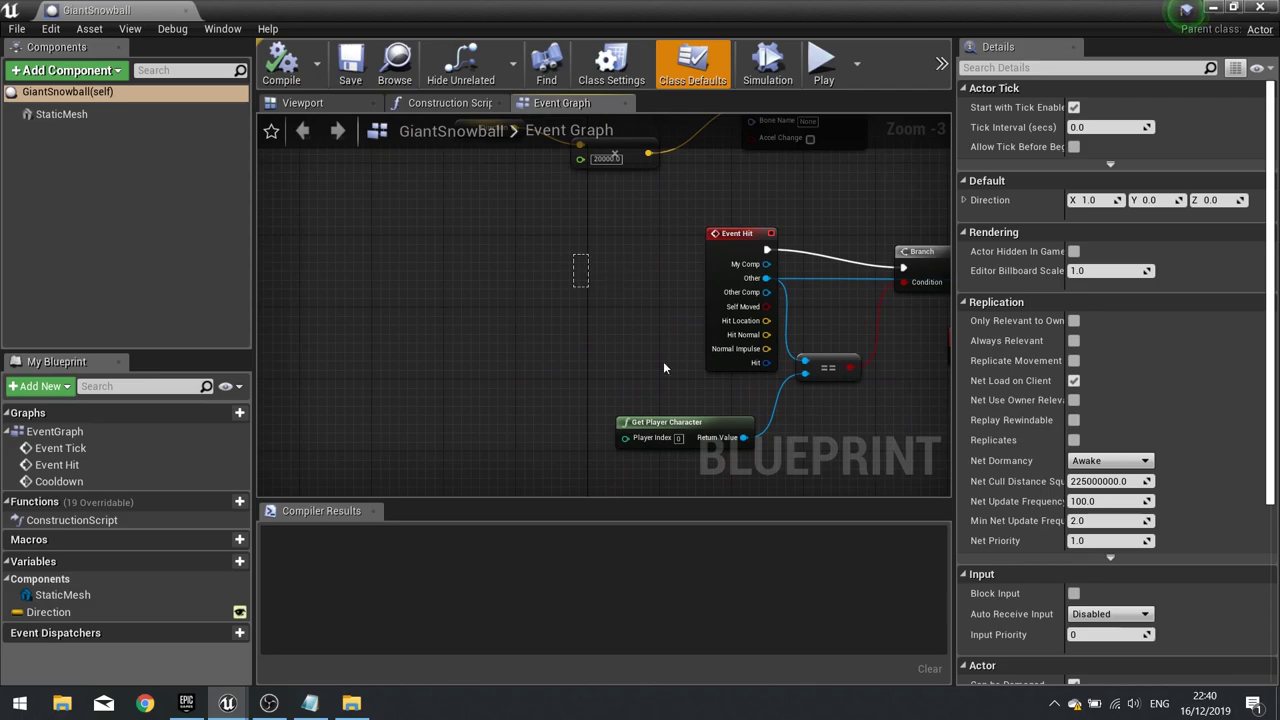
{"action": "left_click_drag", "start_coordinate": [663, 362], "coordinate": [735, 428]}
{"action": "left_click_drag", "start_coordinate": [708, 256], "coordinate": [668, 272]}
{"action": "type", "text": "play sound"}
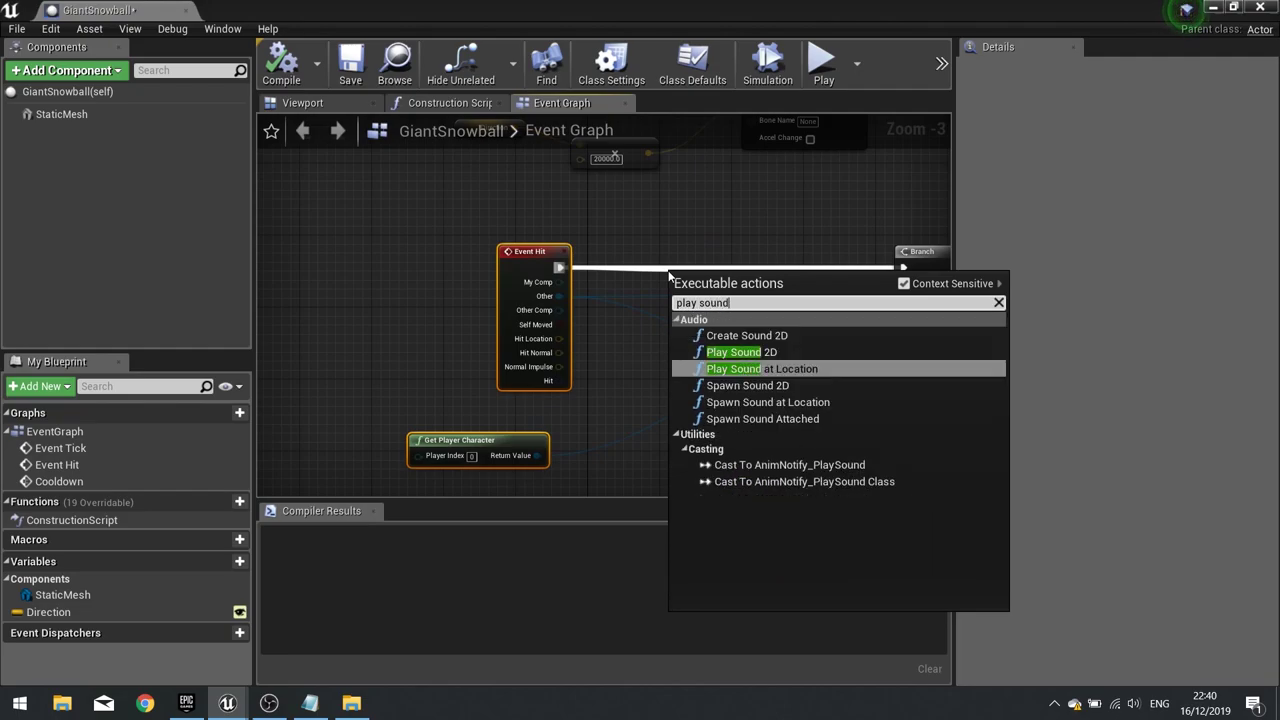
{"action": "left_click", "coordinate": [655, 238]}
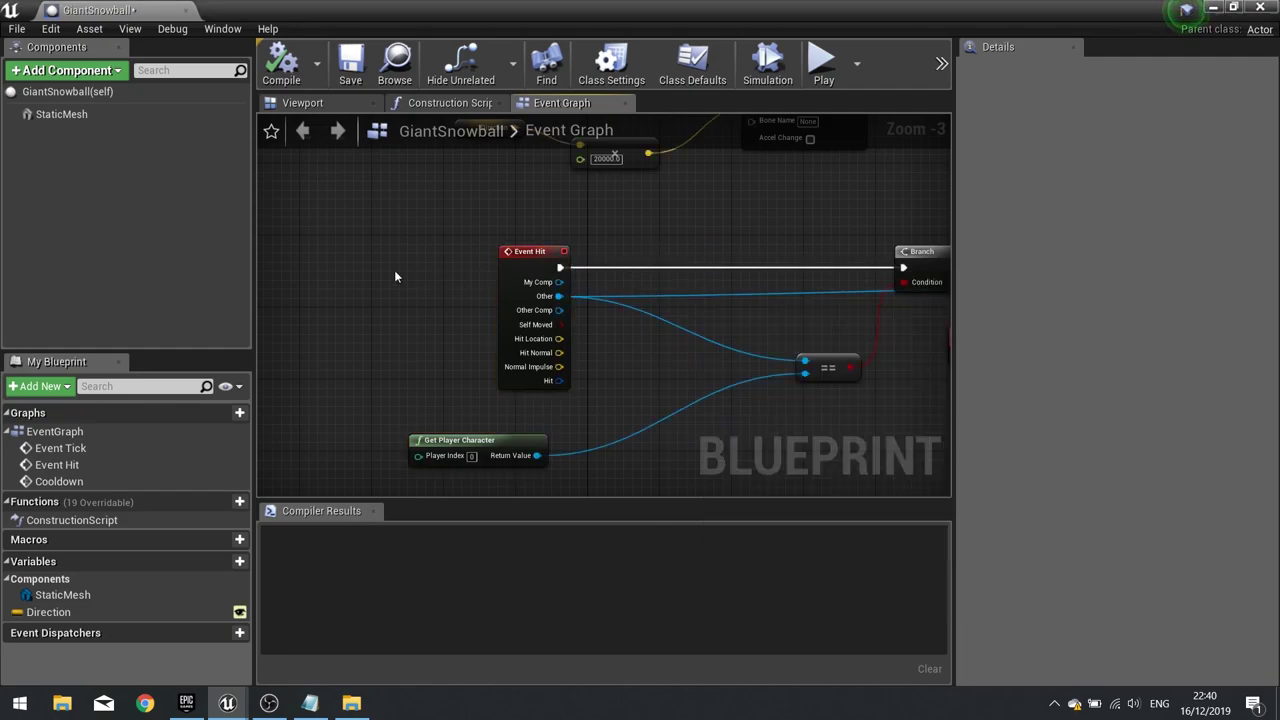
{"action": "left_click_drag", "start_coordinate": [346, 272], "coordinate": [589, 482]}
{"action": "left_click_drag", "start_coordinate": [512, 223], "coordinate": [617, 220]}
Add a Play Sound at Location node on the Branch's False output and set its sound to SnowballThud_sfx
{"action": "right_click_drag", "start_coordinate": [761, 387], "coordinate": [420, 350]}
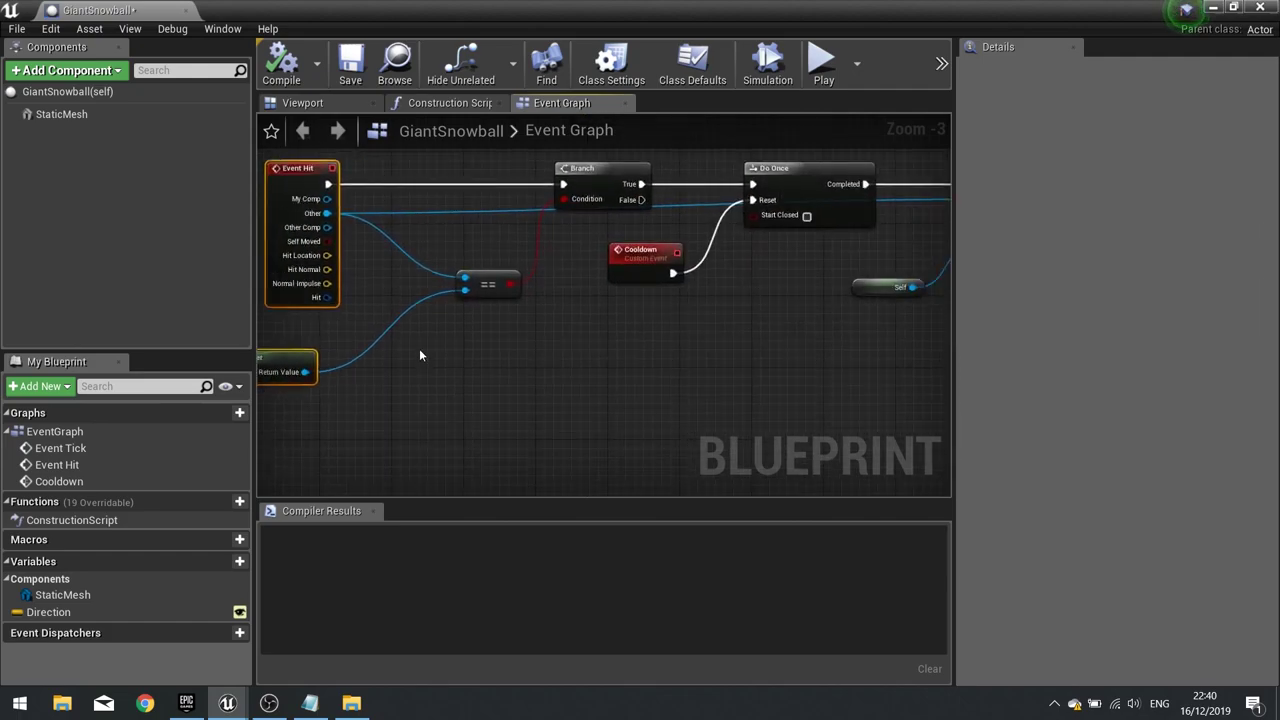
{"action": "left_click_drag", "start_coordinate": [637, 206], "coordinate": [762, 346]}
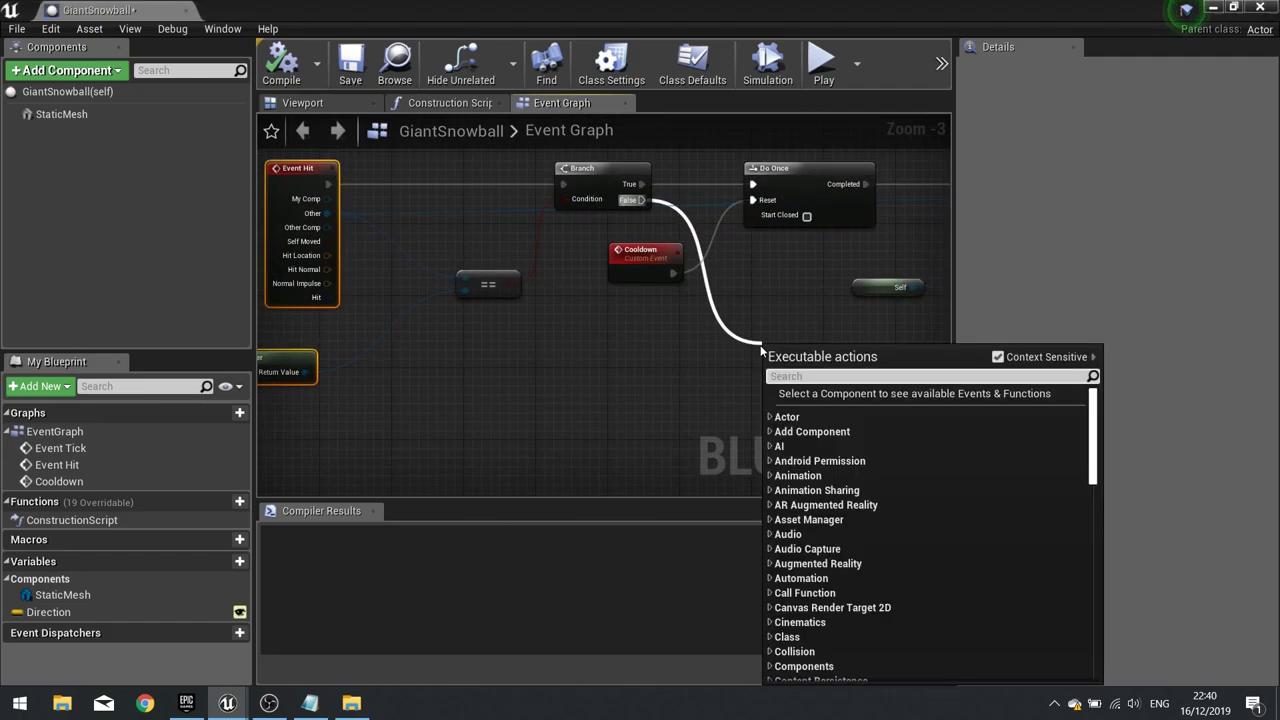
{"action": "type", "text": "play sound at"}
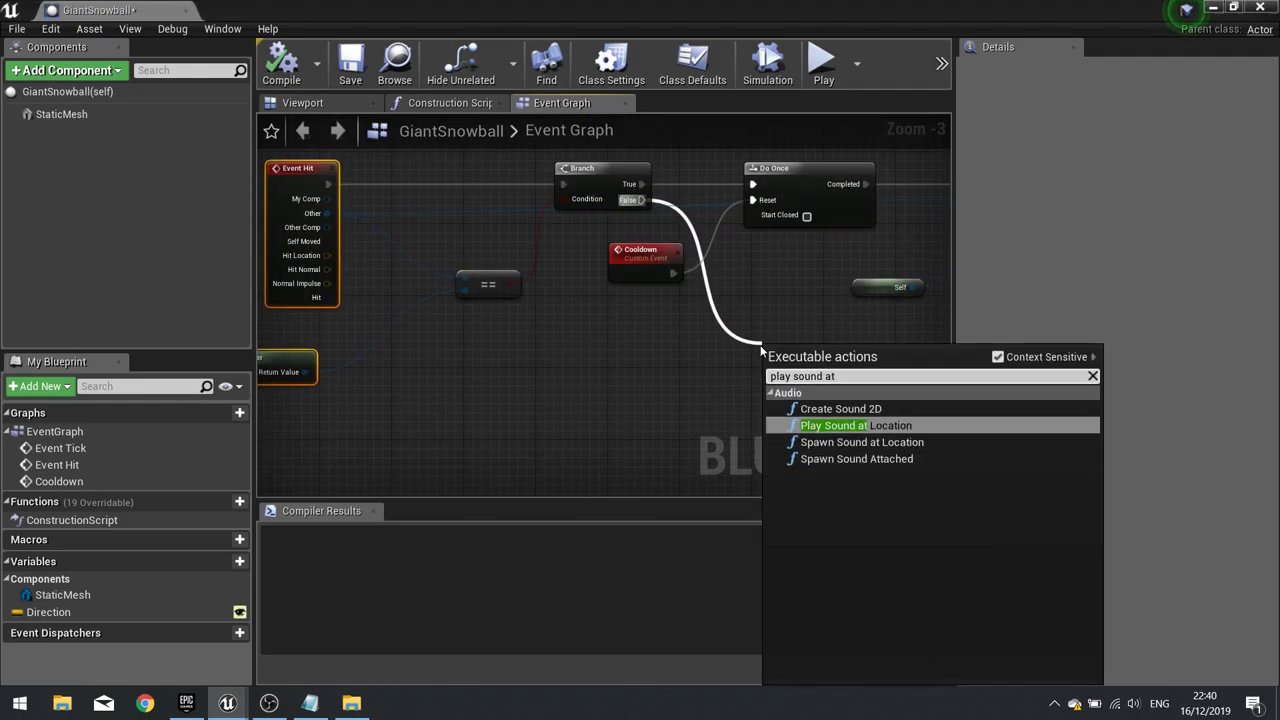
{"action": "key", "text": "Return"}
{"action": "left_click", "coordinate": [802, 387]}
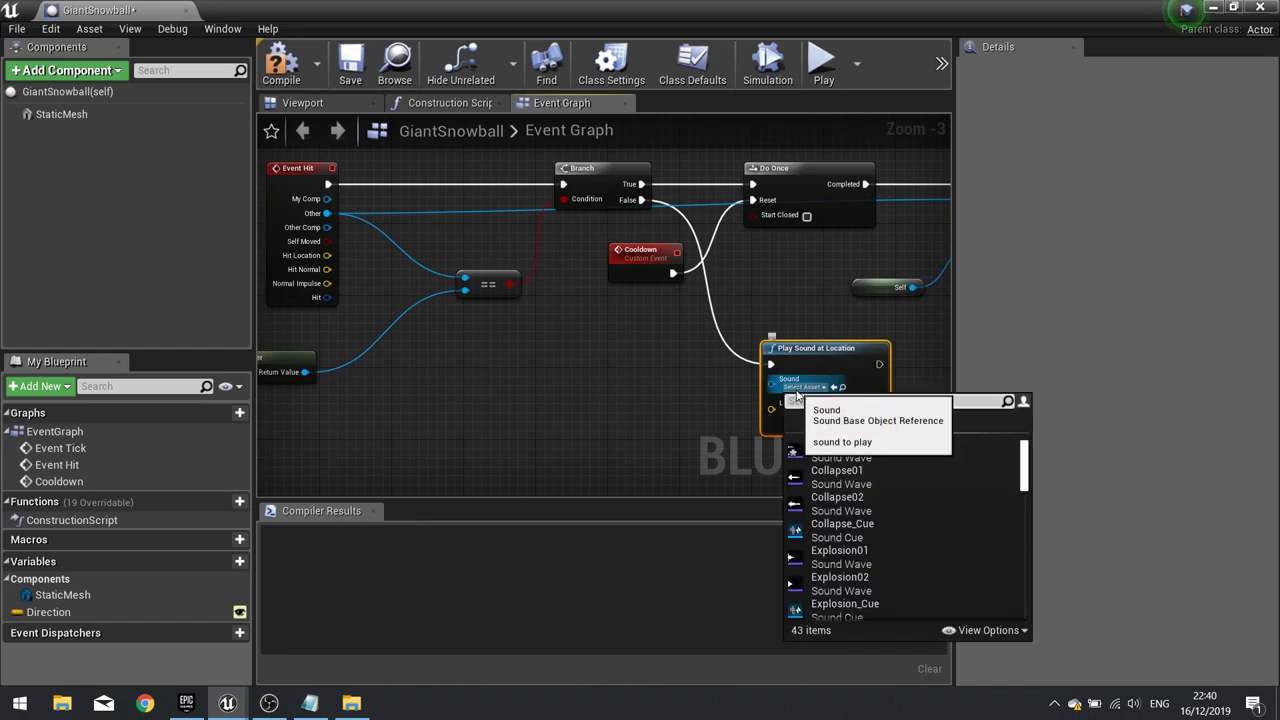
{"action": "type", "text": "snow"}
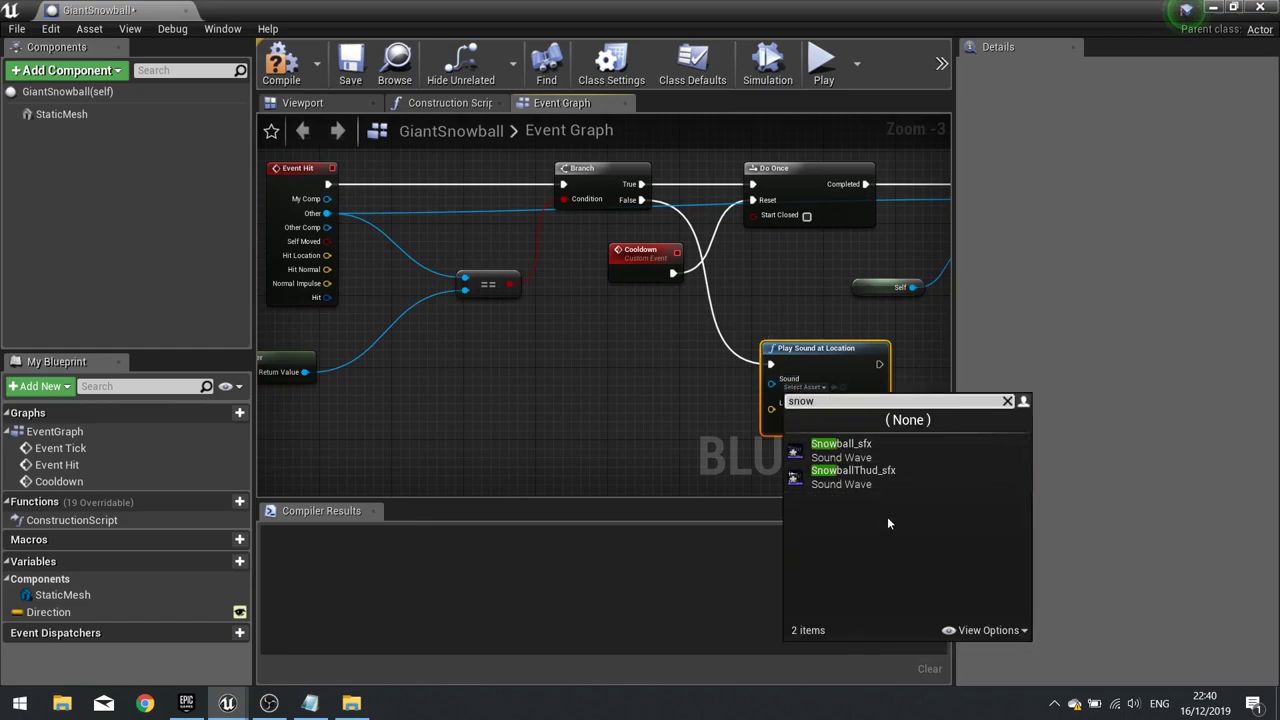
{"action": "left_click", "coordinate": [880, 484]}
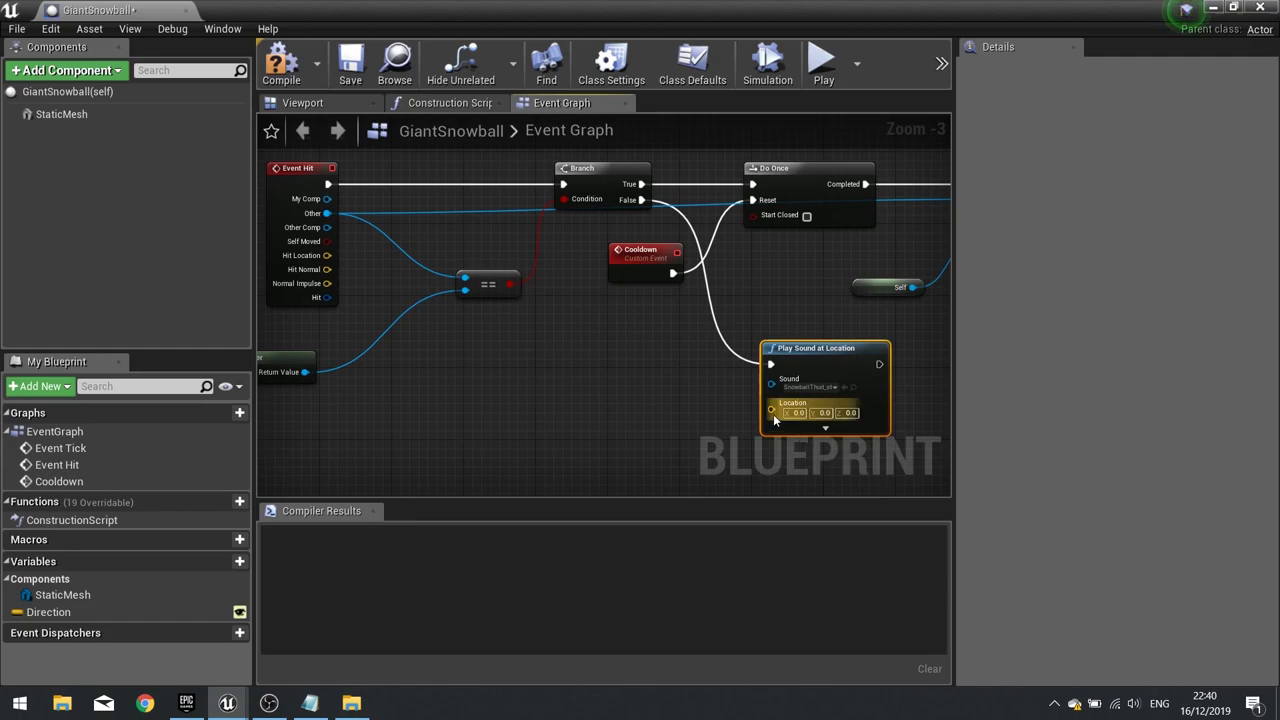
Feed a GetActorLocation node into the sound node's Location input, place it beside that node, and compile GiantSnowball
{"action": "left_click_drag", "start_coordinate": [772, 411], "coordinate": [699, 430]}
{"action": "type", "text": "g"}
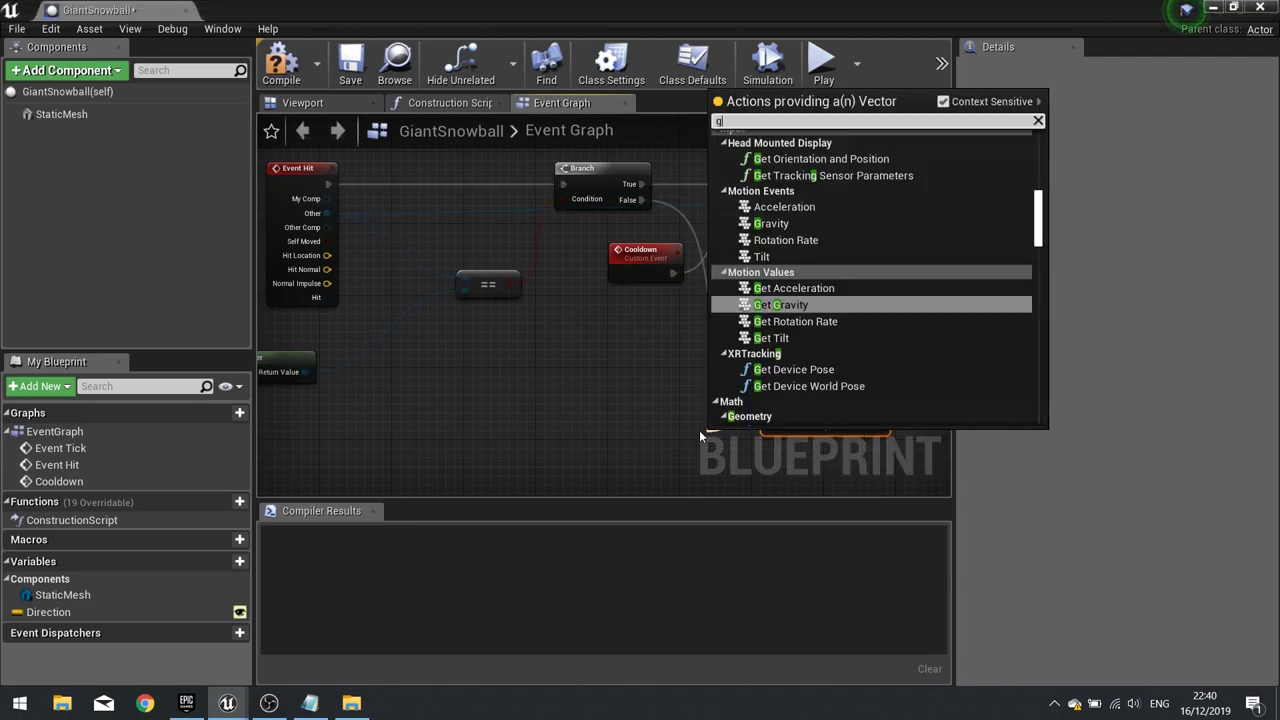
{"action": "type", "text": "et actor location"}
{"action": "key", "text": "Return"}
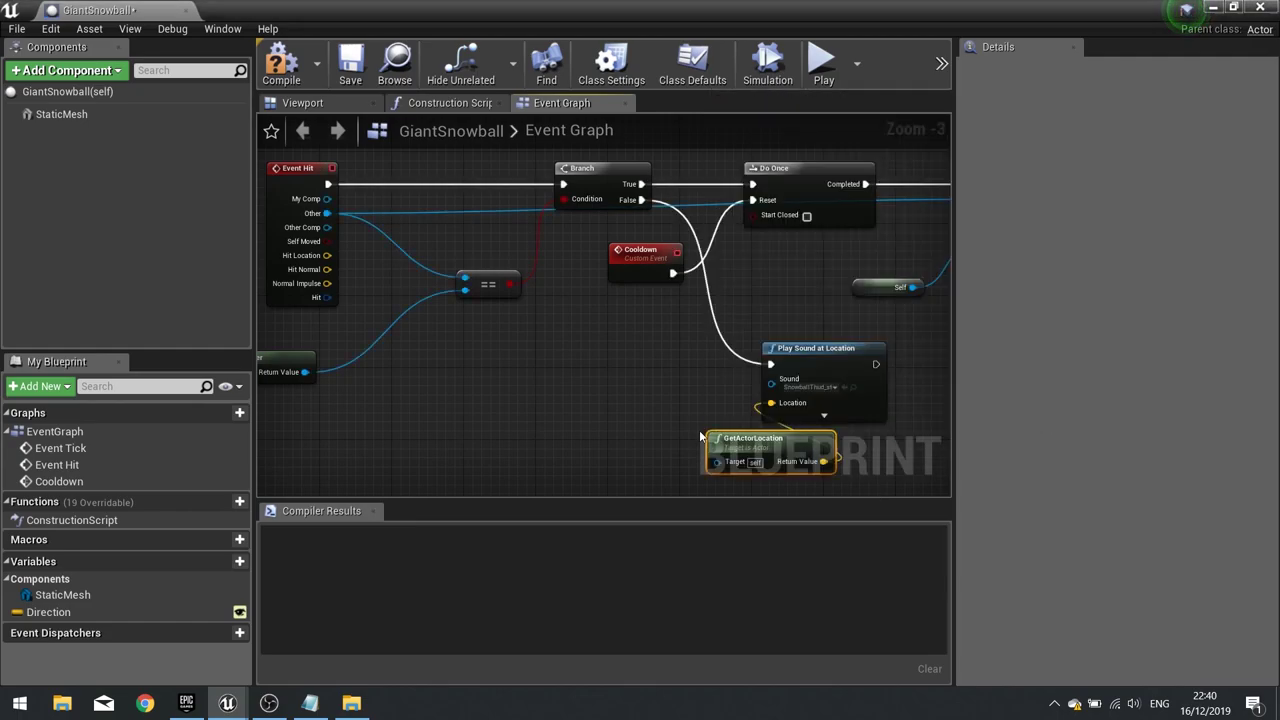
{"action": "left_click_drag", "start_coordinate": [771, 467], "coordinate": [645, 440]}
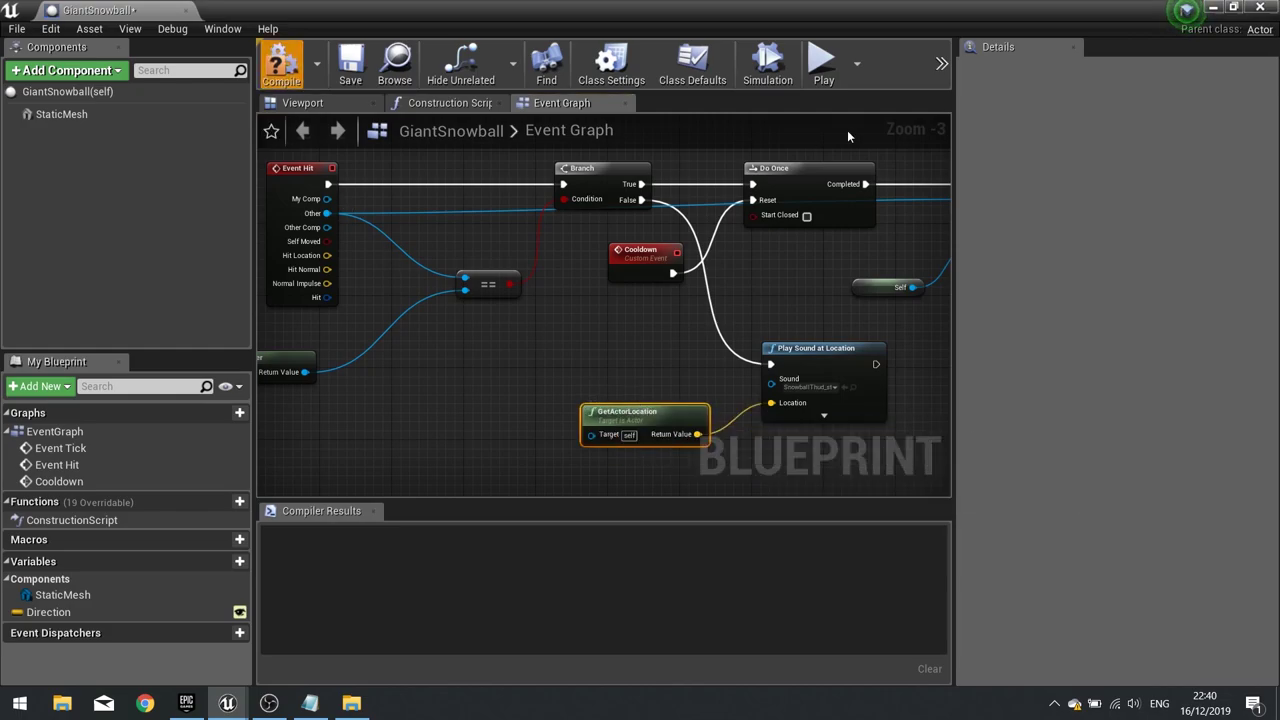
{"action": "key", "text": "F7"}
Play-test the boss level, moving the character into the arena to check the giant snowballs' impact sound, and end the session
{"action": "left_click", "coordinate": [1211, 8]}
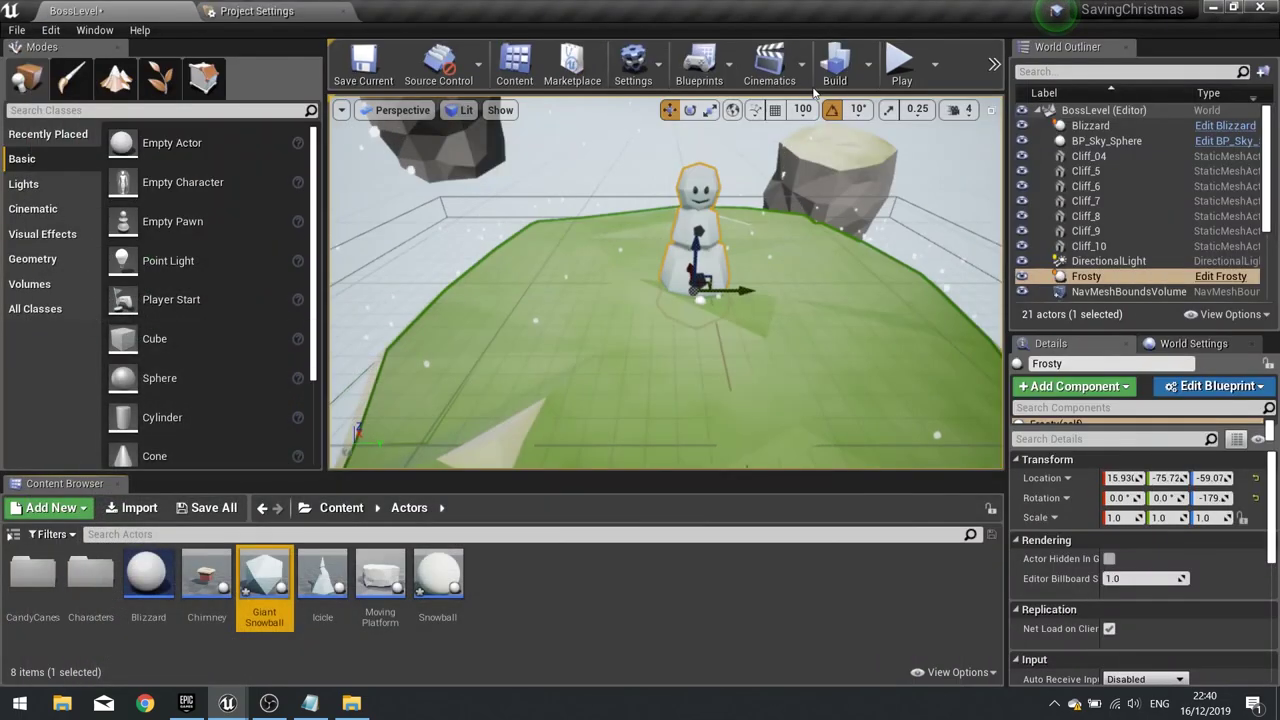
{"action": "left_click", "coordinate": [902, 62]}
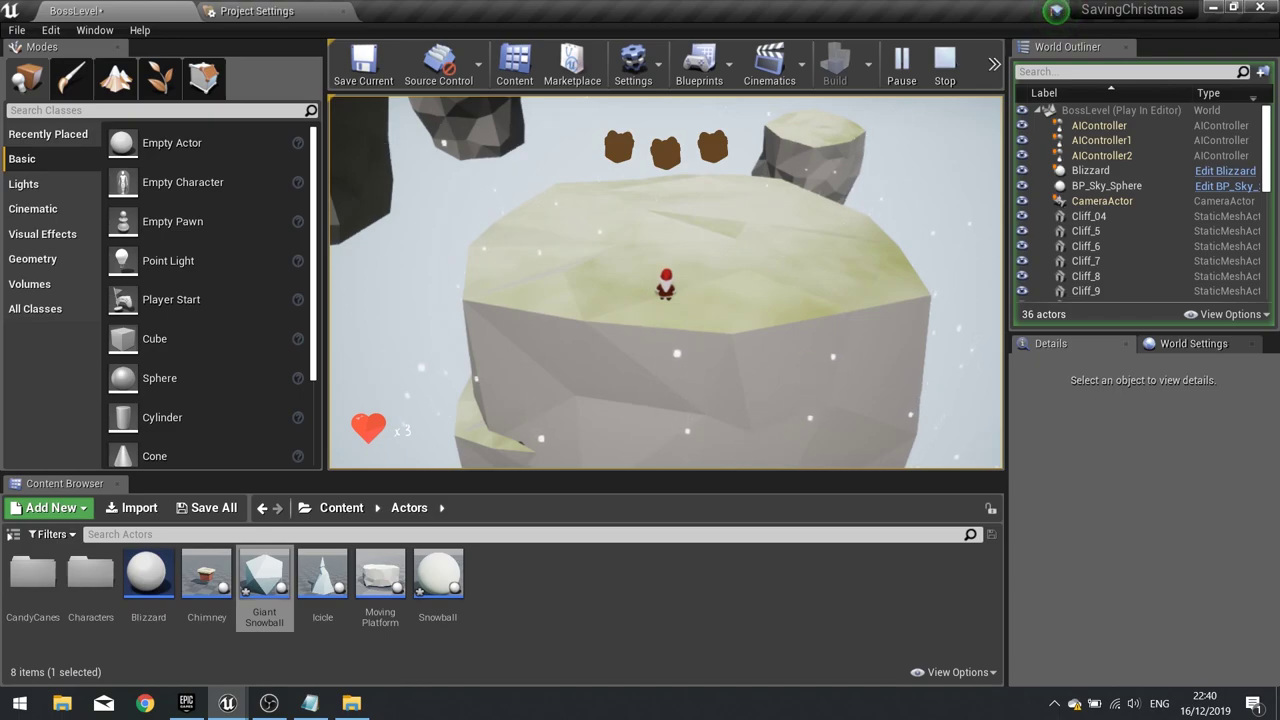
{"action": "key", "text": "d"}
{"action": "key", "text": "w"}
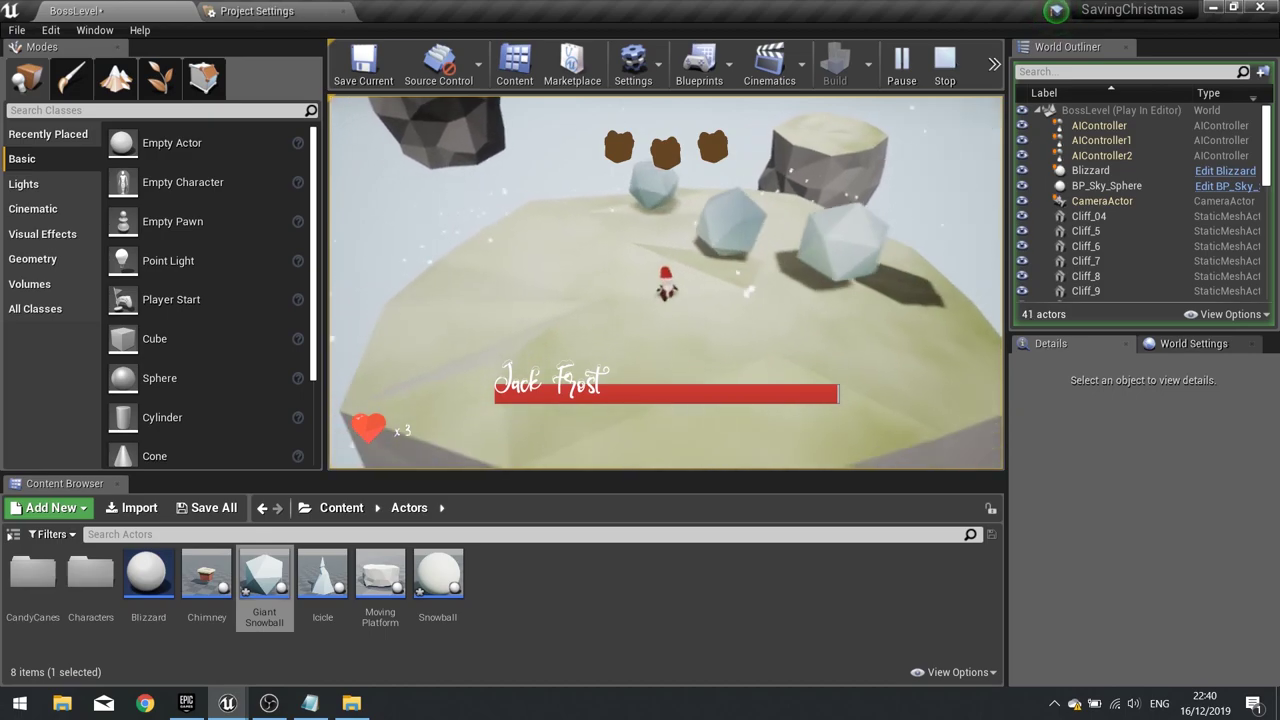
{"action": "key", "text": "Escape"}
Return to the GiantSnowball blueprint and check the physics and collision settings of its StaticMesh component
{"action": "double_click", "coordinate": [264, 578]}
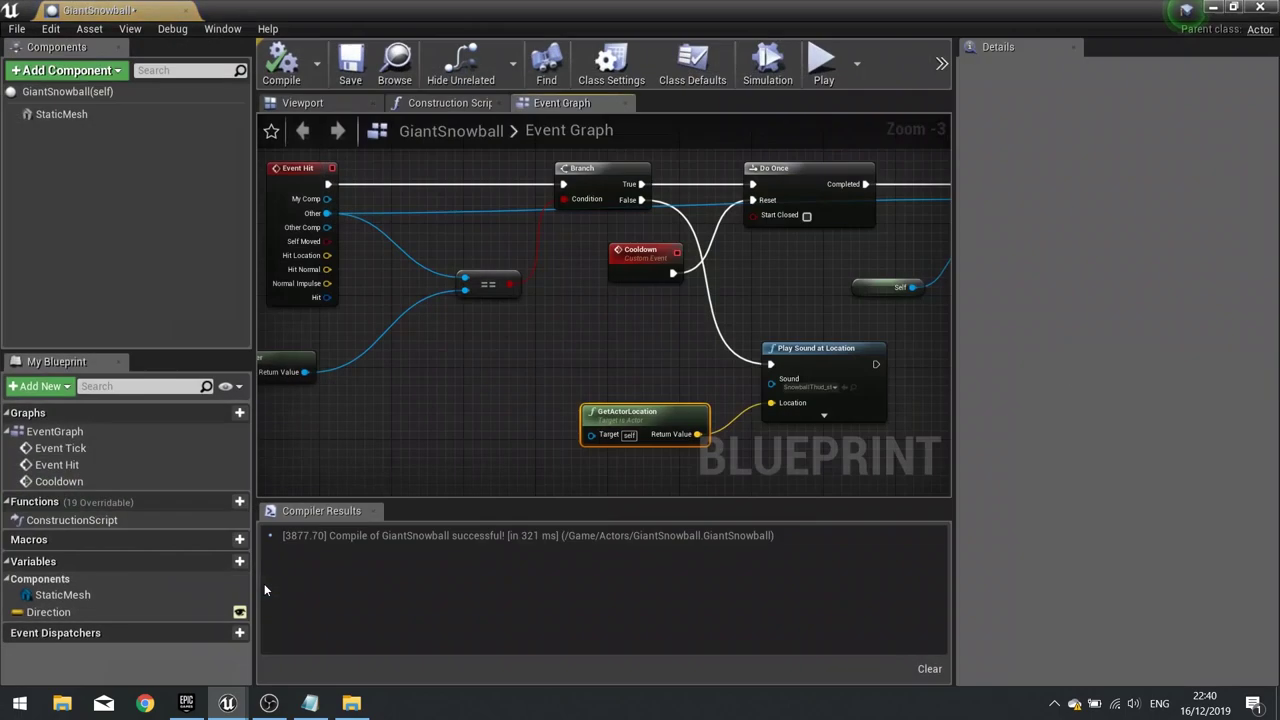
{"action": "right_click_drag", "start_coordinate": [622, 372], "coordinate": [597, 358]}
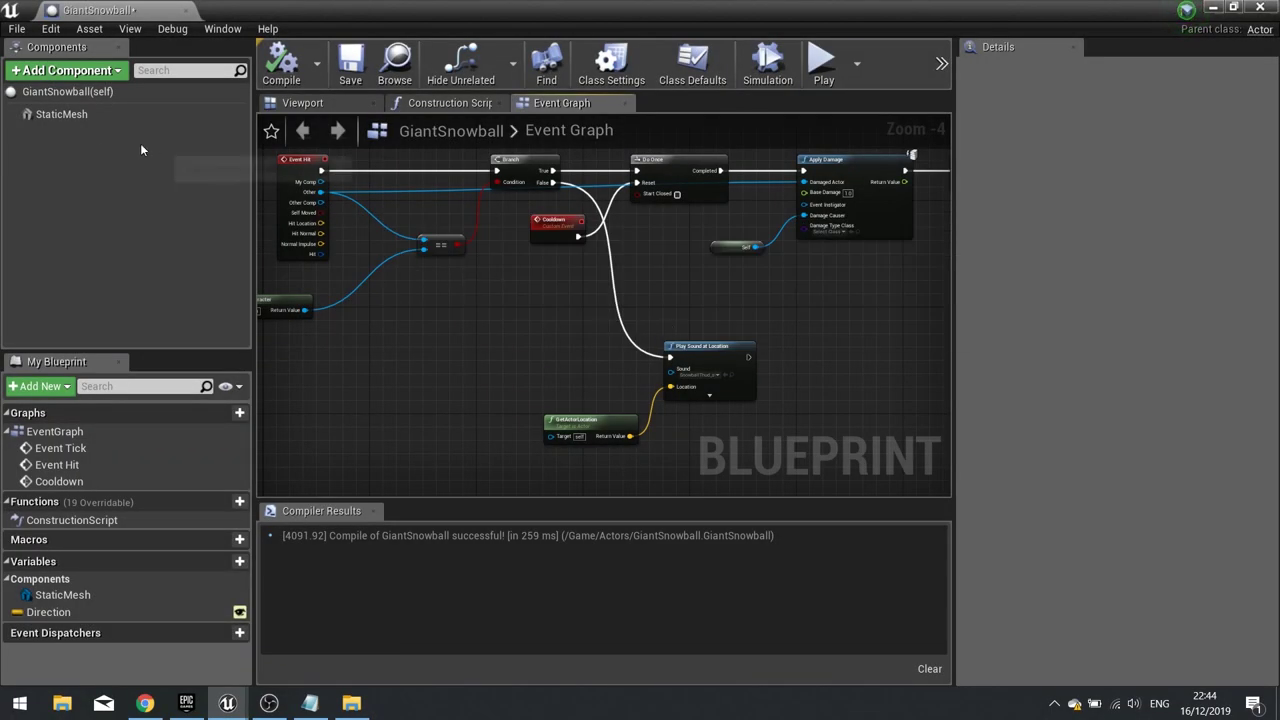
{"action": "left_click", "coordinate": [74, 119]}
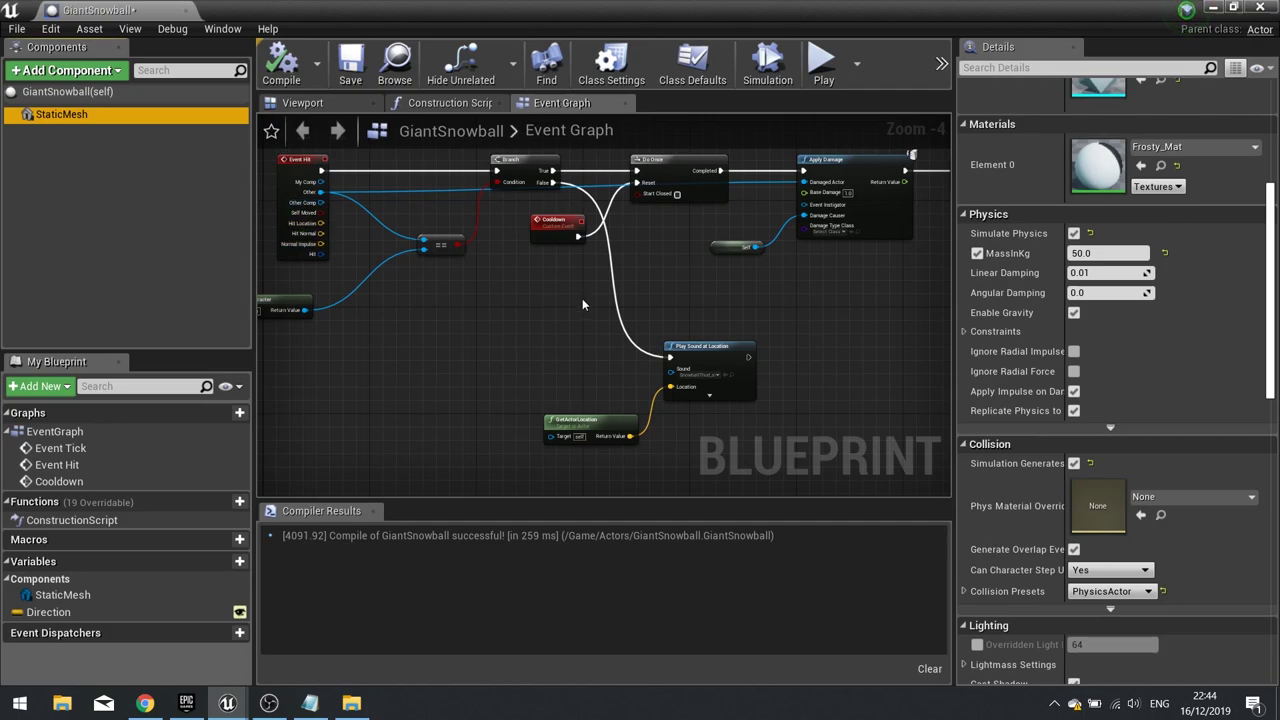
Make room beside the sound nodes and insert a Do Once node between the Branch's False output and Play Sound at Location
{"action": "scroll", "coordinate": [582, 305], "scroll_direction": "up", "scroll_amount": 2}
{"action": "right_click_drag", "start_coordinate": [593, 415], "coordinate": [531, 294]}
{"action": "right_click_drag", "start_coordinate": [639, 434], "coordinate": [617, 337]}
{"action": "left_click_drag", "start_coordinate": [480, 297], "coordinate": [472, 295]}
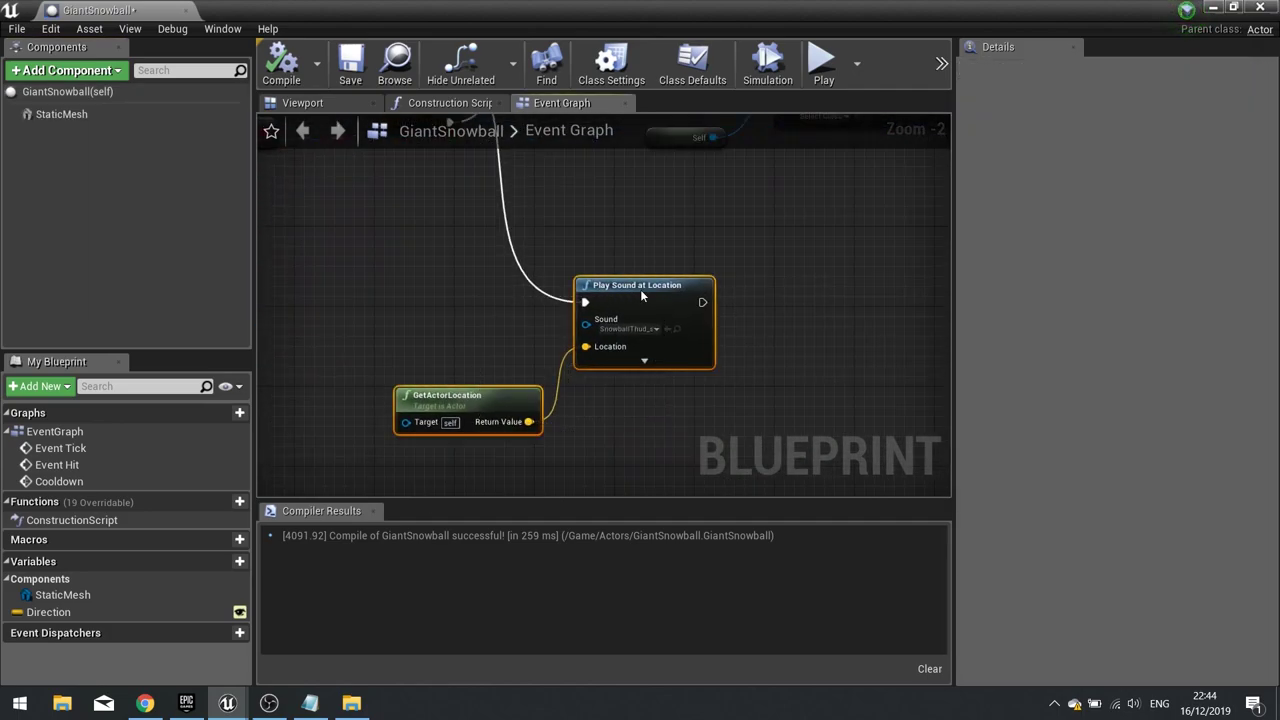
{"action": "left_click_drag", "start_coordinate": [640, 289], "coordinate": [731, 299]}
{"action": "right_click_drag", "start_coordinate": [524, 241], "coordinate": [699, 388]}
{"action": "left_click_drag", "start_coordinate": [590, 186], "coordinate": [700, 394]}
{"action": "type", "text": "do once"}
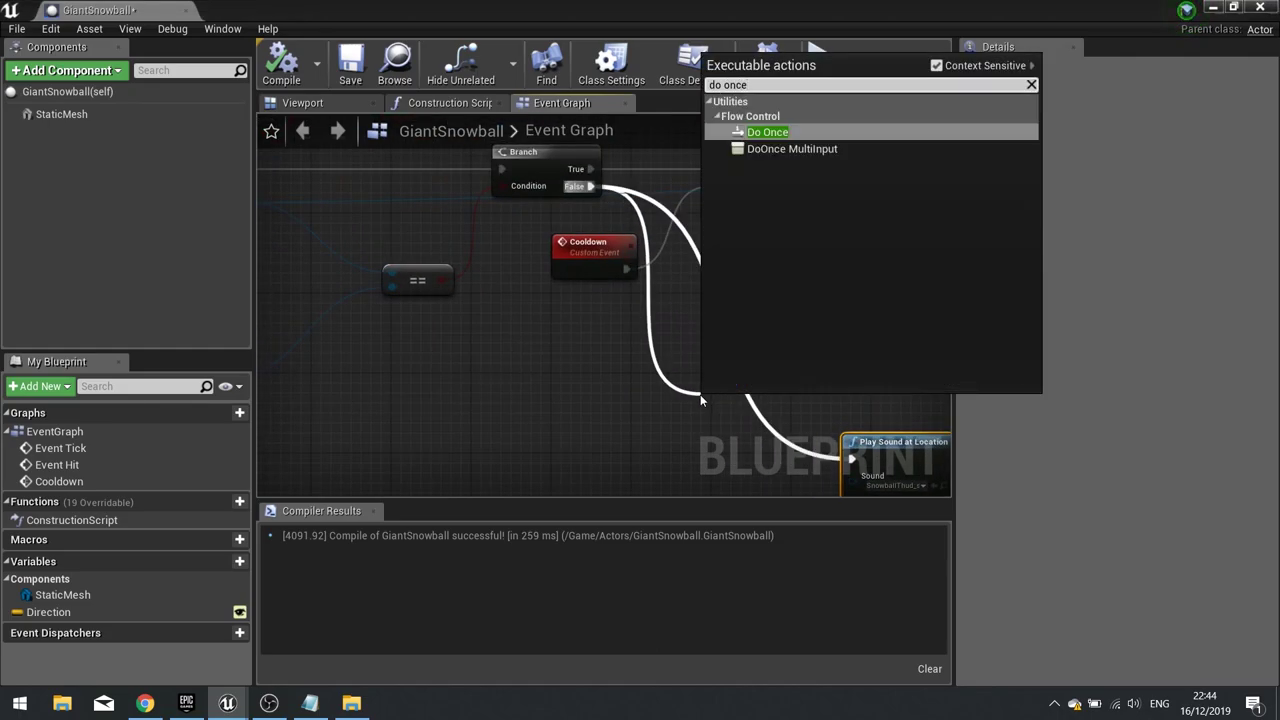
{"action": "key", "text": "Return"}
Space out the Play Sound at Location and GetActorLocation nodes around the new Do Once node, and compile the blueprint
{"action": "right_click_drag", "start_coordinate": [800, 390], "coordinate": [603, 294]}
{"action": "left_click_drag", "start_coordinate": [685, 354], "coordinate": [771, 330]}
{"action": "left_click_drag", "start_coordinate": [575, 452], "coordinate": [643, 402]}
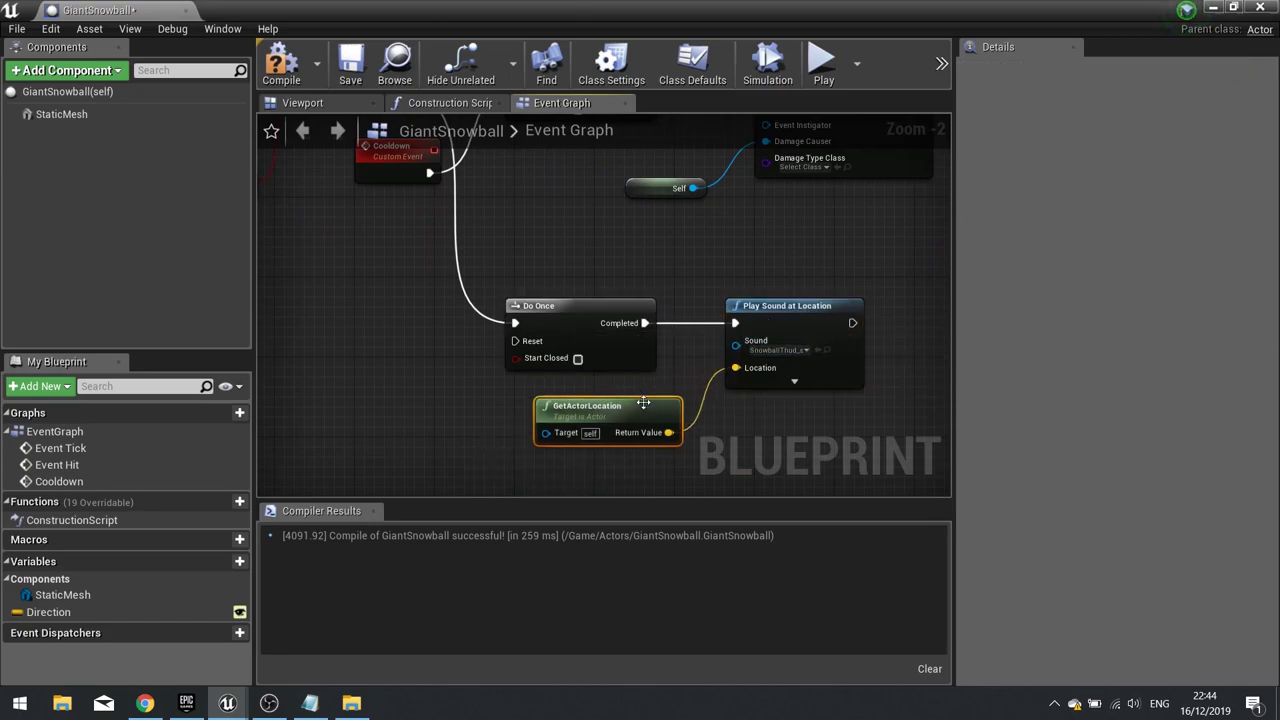
{"action": "left_click", "coordinate": [283, 68]}
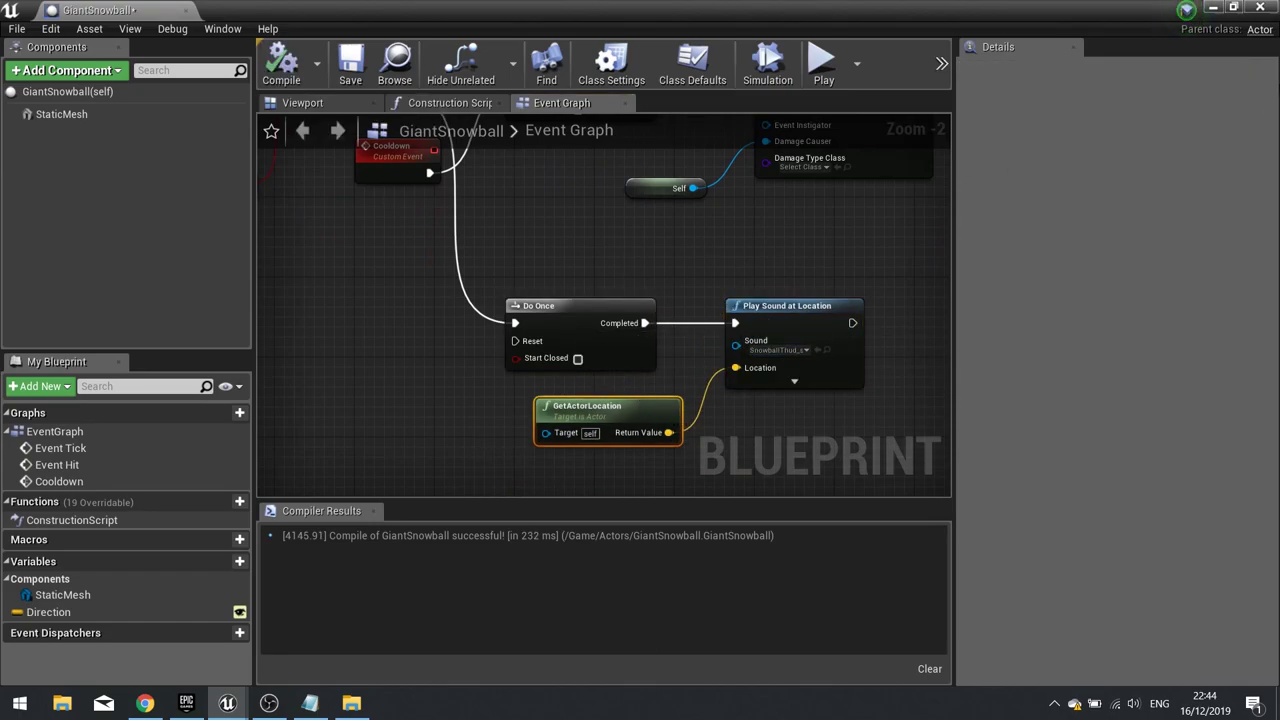
Play-test the boss level with the Do Once change, move the character into the arena to hear the giant snowballs land, and end the session
{"action": "left_click", "coordinate": [1213, 8]}
{"action": "left_click", "coordinate": [903, 62]}
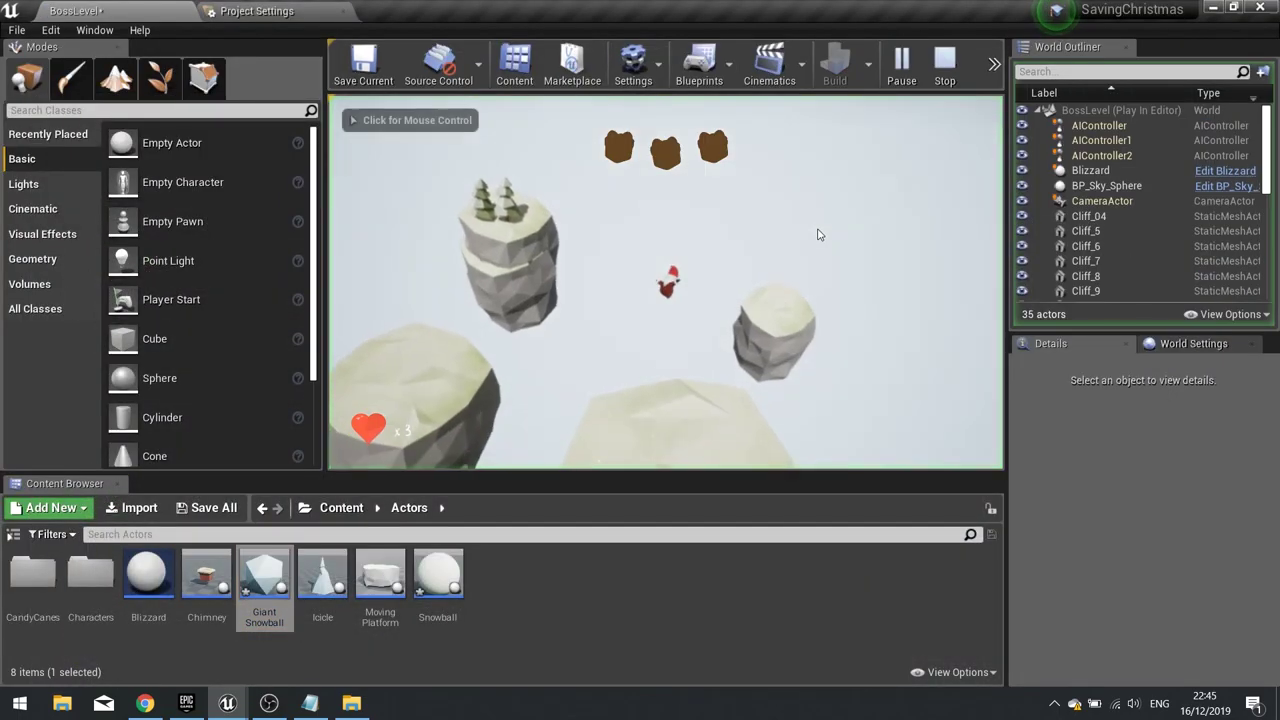
{"action": "left_click", "coordinate": [815, 237]}
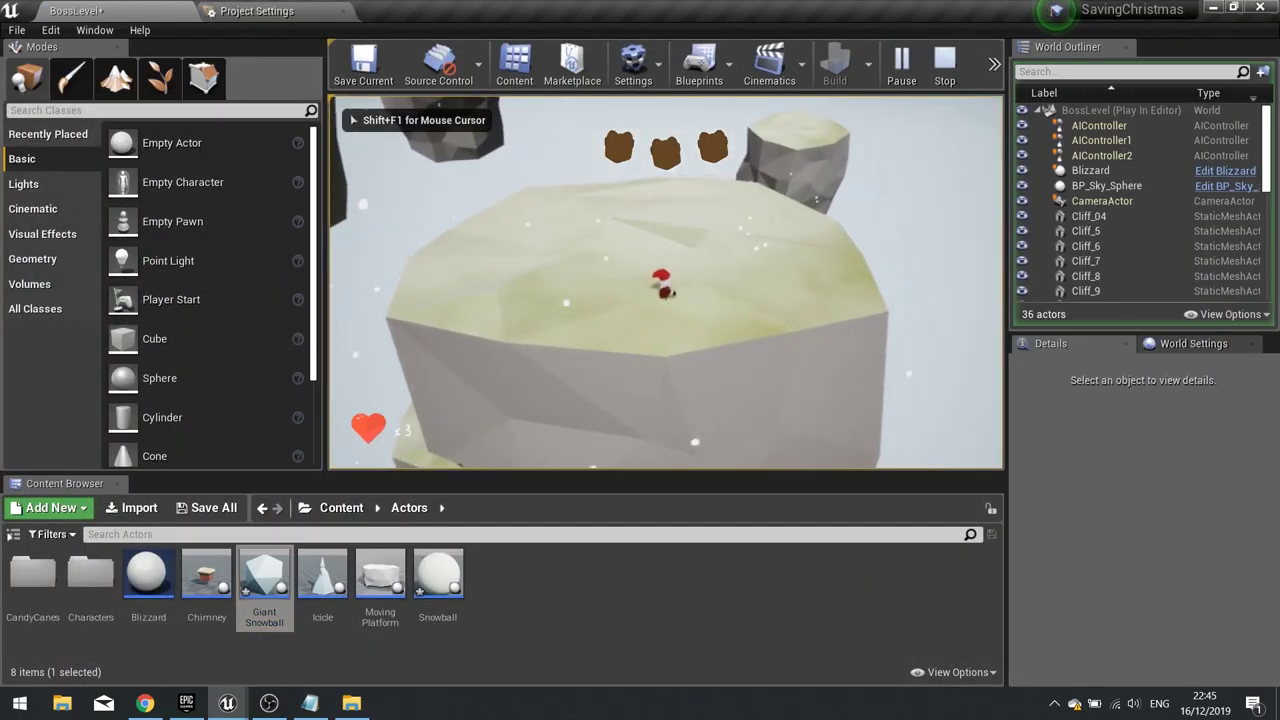
{"action": "key", "text": "w"}
{"action": "key", "text": "a"}
{"action": "key", "text": "s"}
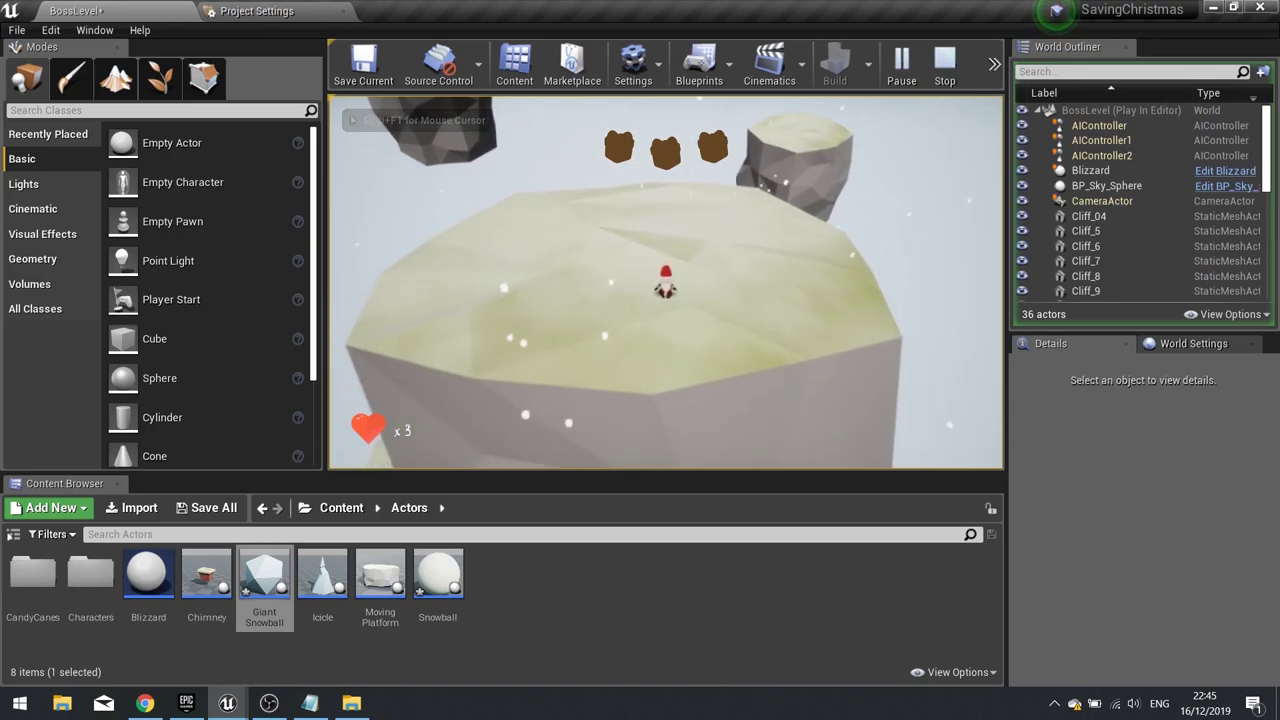
{"action": "key", "text": "a"}
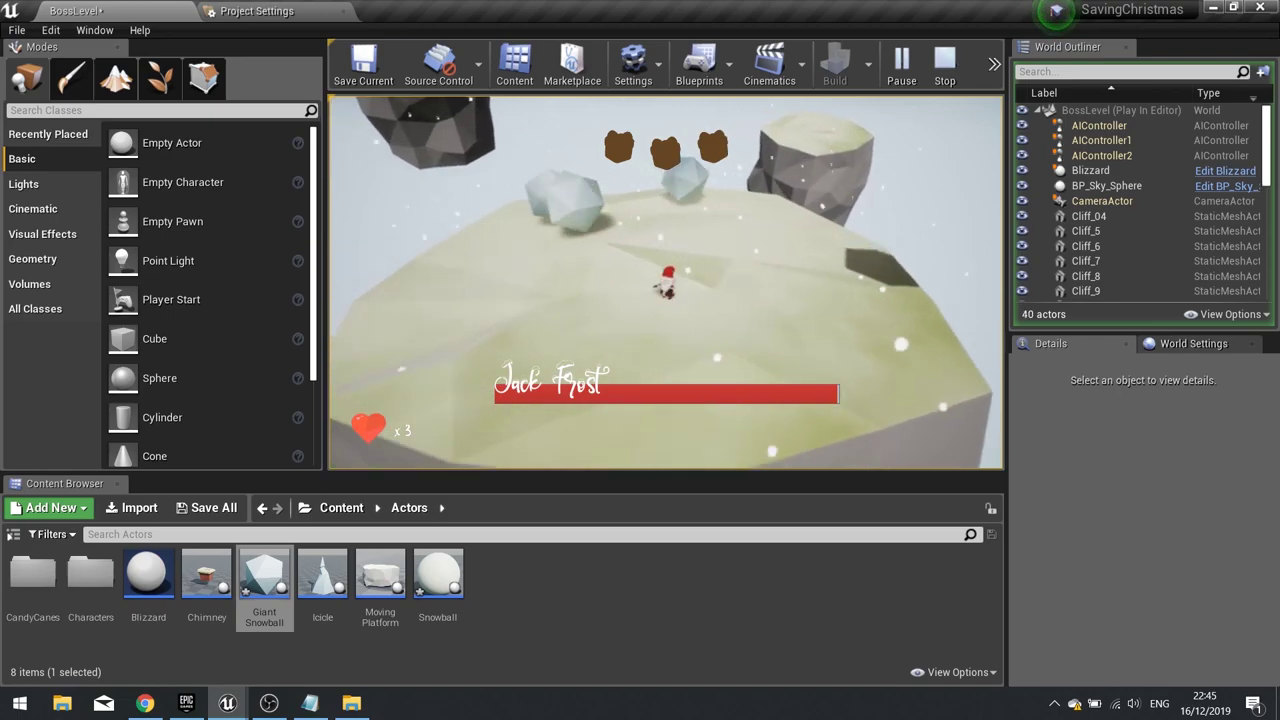
{"action": "key", "text": "Escape"}
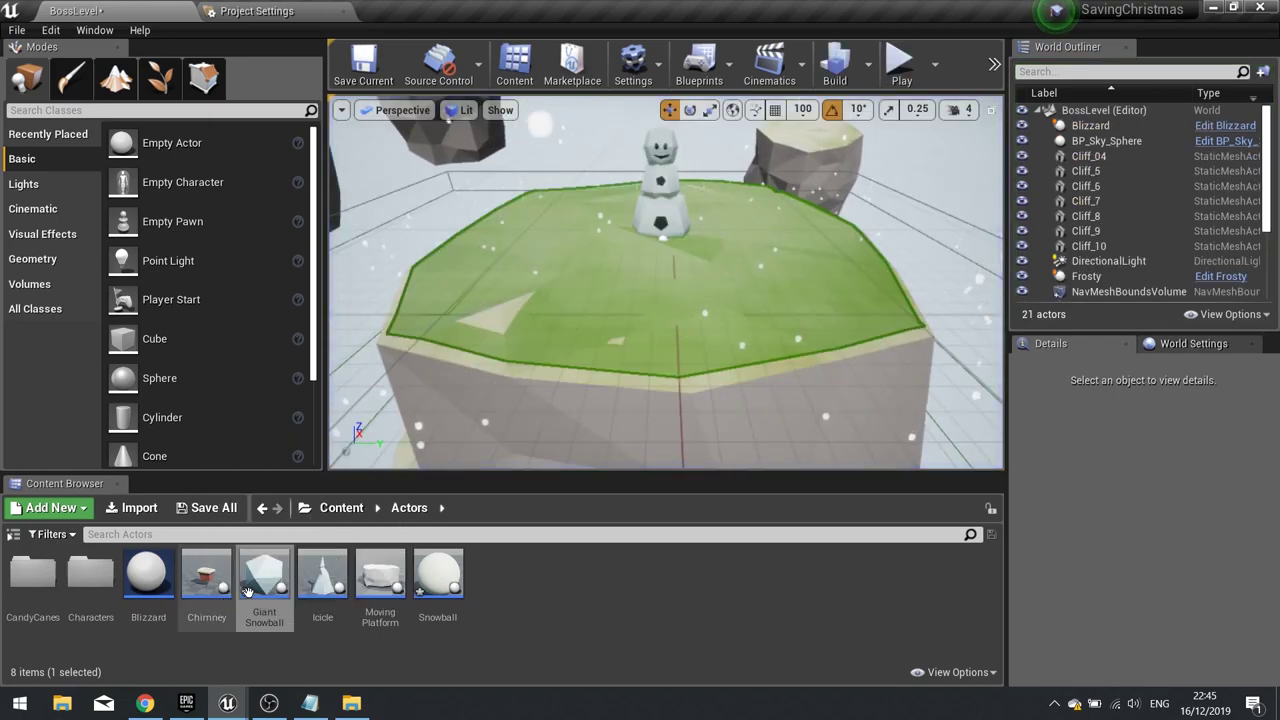
Open the Icicle blueprint and move its On System Finished event away from the IcicleSpawn timeline to make room for a node
{"action": "double_click", "coordinate": [322, 568]}
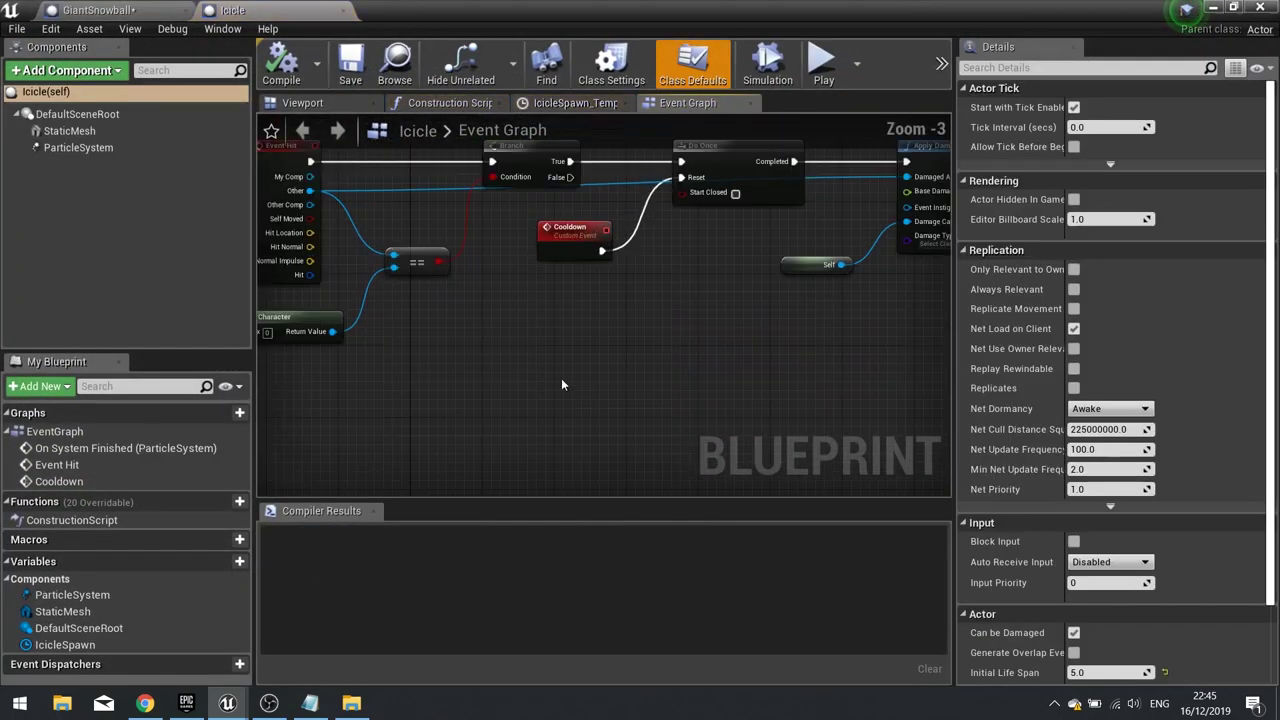
{"action": "right_click_drag", "start_coordinate": [561, 384], "coordinate": [679, 475]}
{"action": "right_click_drag", "start_coordinate": [658, 343], "coordinate": [590, 206]}
{"action": "scroll", "coordinate": [682, 254], "scroll_direction": "down", "scroll_amount": 3}
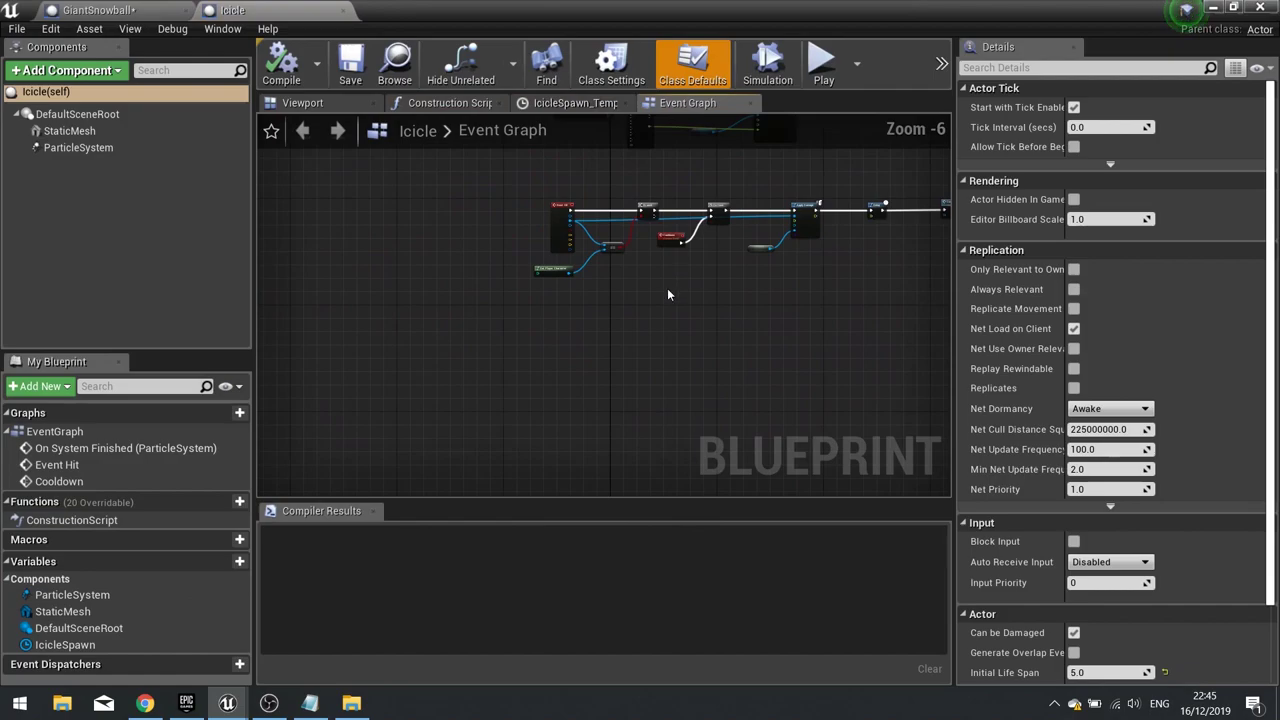
{"action": "right_click_drag", "start_coordinate": [669, 294], "coordinate": [406, 380]}
{"action": "right_click_drag", "start_coordinate": [595, 354], "coordinate": [781, 439]}
{"action": "scroll", "coordinate": [634, 336], "scroll_direction": "up", "scroll_amount": 2}
{"action": "right_click_drag", "start_coordinate": [634, 338], "coordinate": [681, 364]}
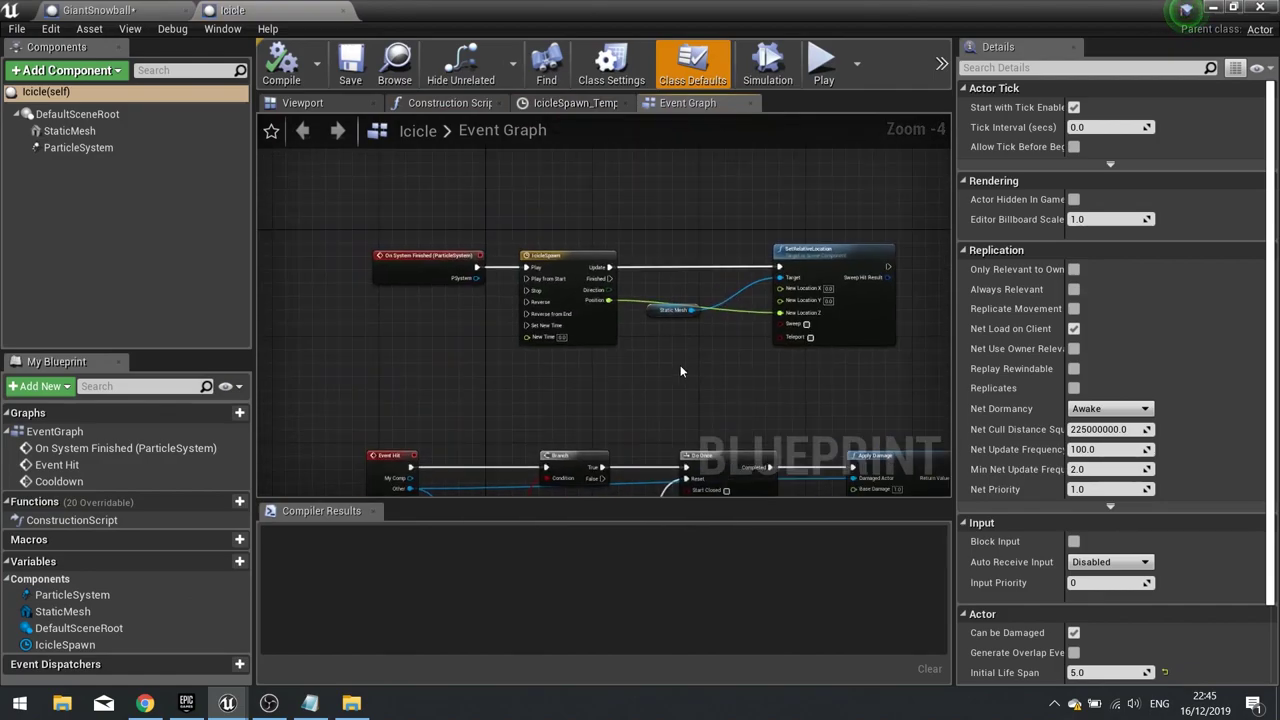
{"action": "scroll", "coordinate": [660, 358], "scroll_direction": "up", "scroll_amount": 2}
{"action": "right_click_drag", "start_coordinate": [530, 358], "coordinate": [681, 398]}
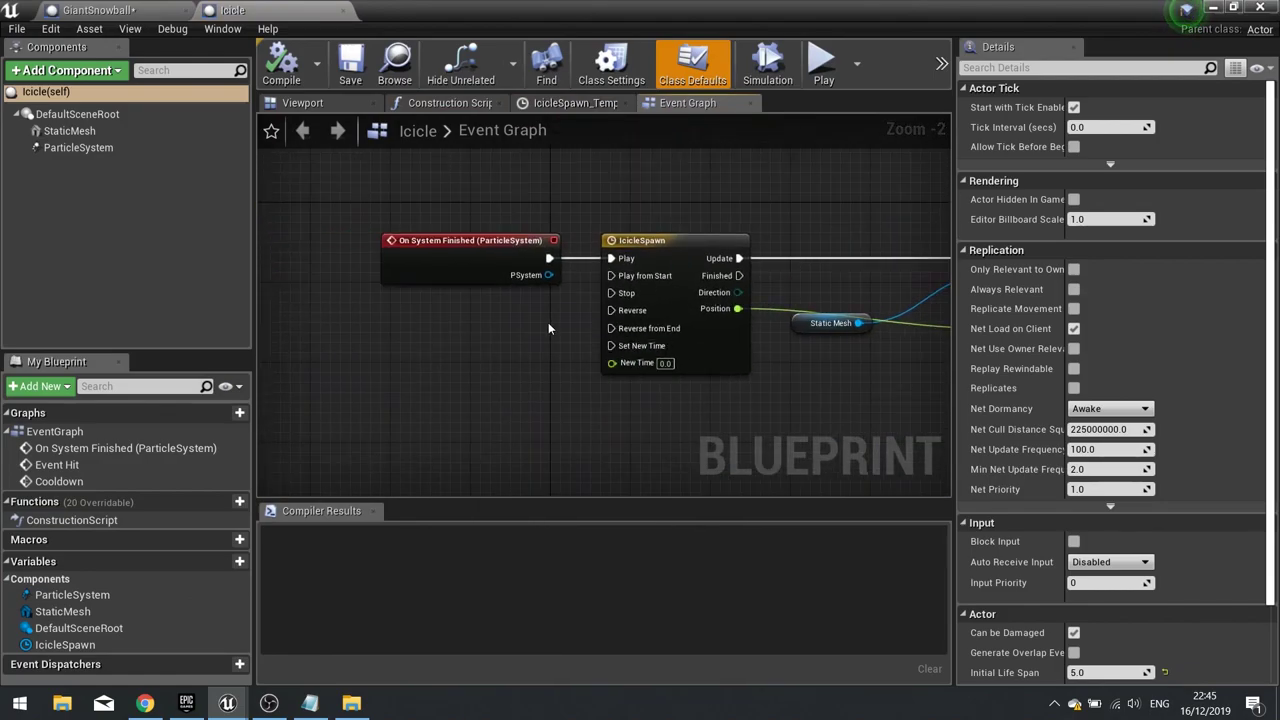
{"action": "left_click", "coordinate": [442, 265]}
{"action": "right_click_drag", "start_coordinate": [629, 360], "coordinate": [537, 402]}
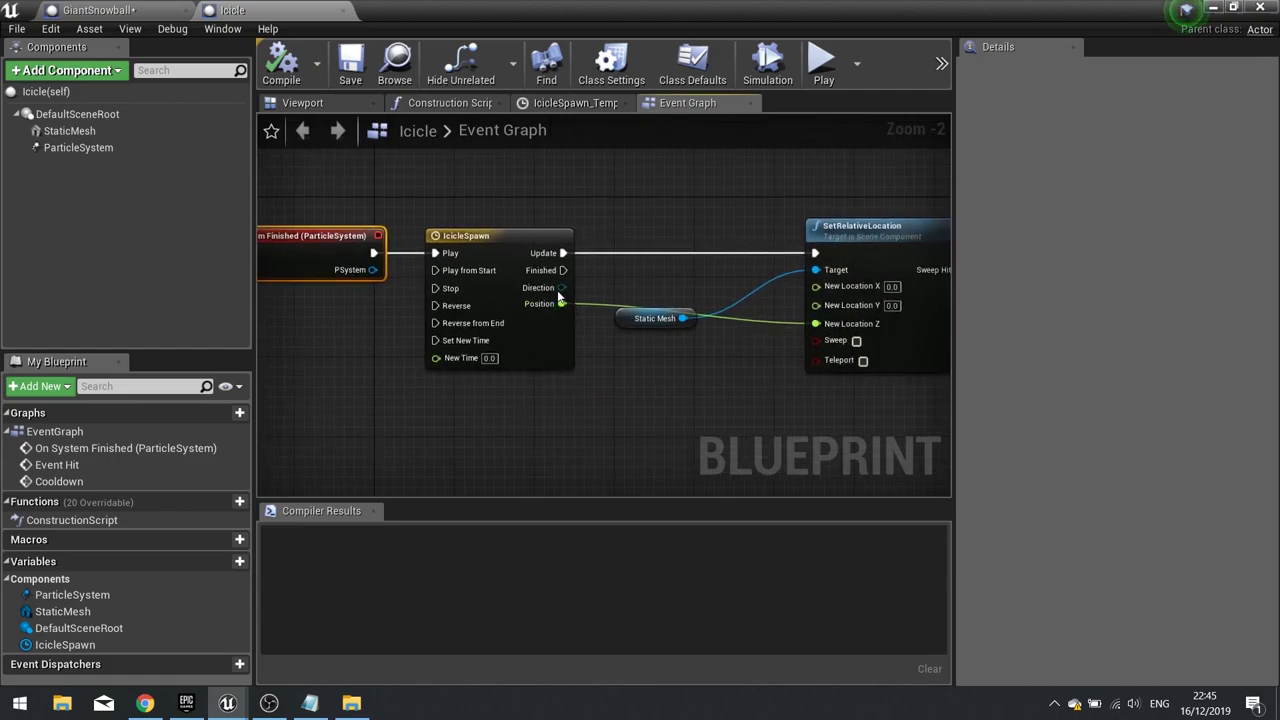
{"action": "right_click_drag", "start_coordinate": [390, 305], "coordinate": [627, 318]}
{"action": "left_click_drag", "start_coordinate": [535, 305], "coordinate": [349, 299]}
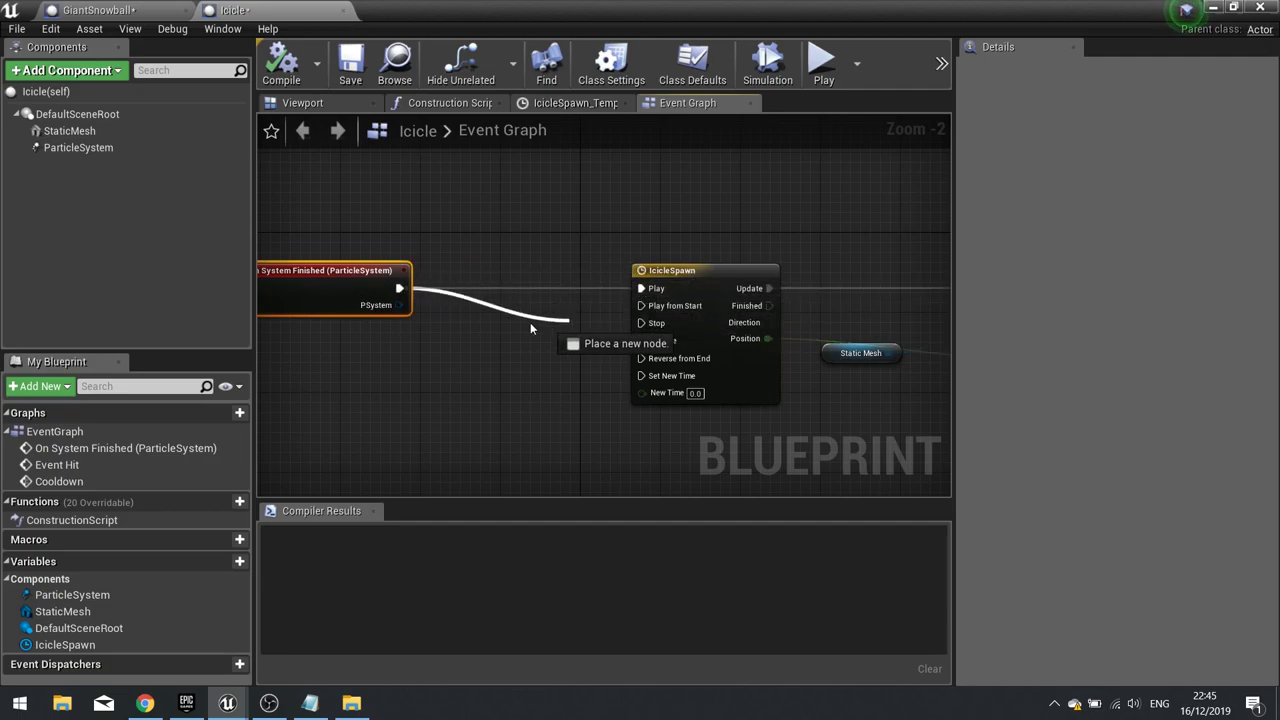
Insert a Play Sound at Location node between On System Finished and the IcicleSpawn timeline, with IceSpike_sfx as its sound
{"action": "left_click_drag", "start_coordinate": [530, 322], "coordinate": [484, 330]}
{"action": "type", "text": "play sound"}
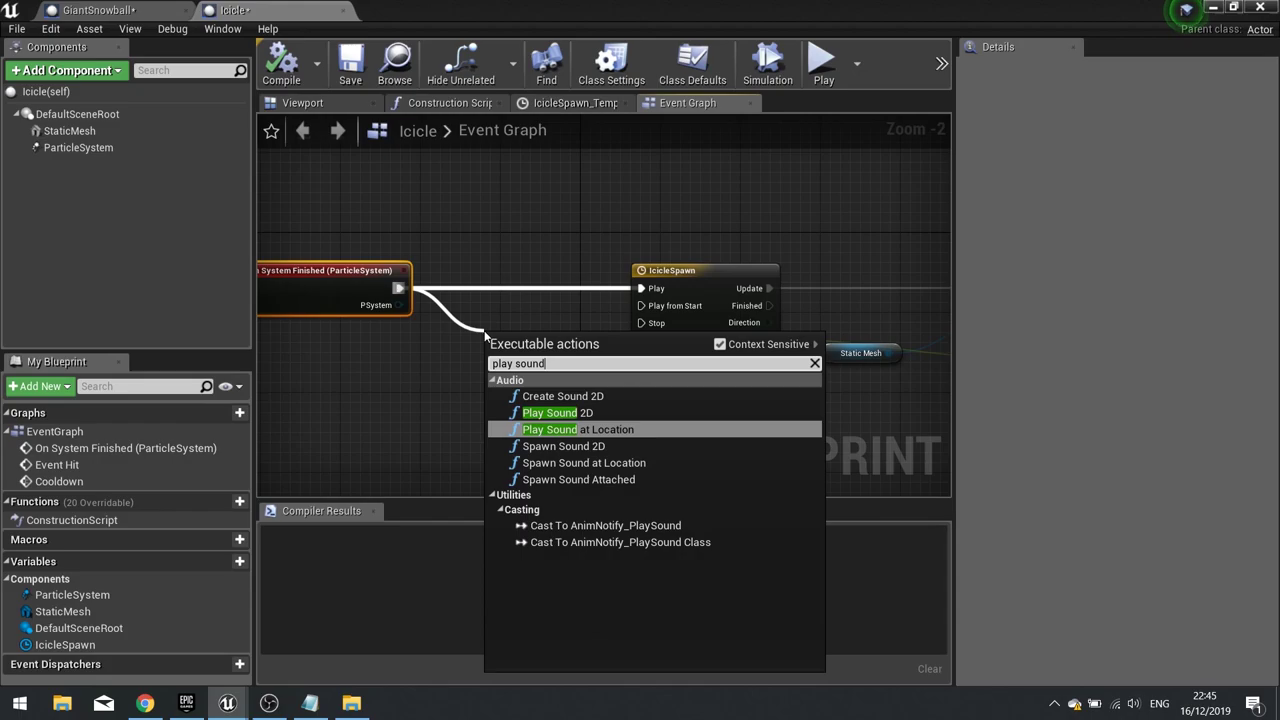
{"action": "key", "text": "Return"}
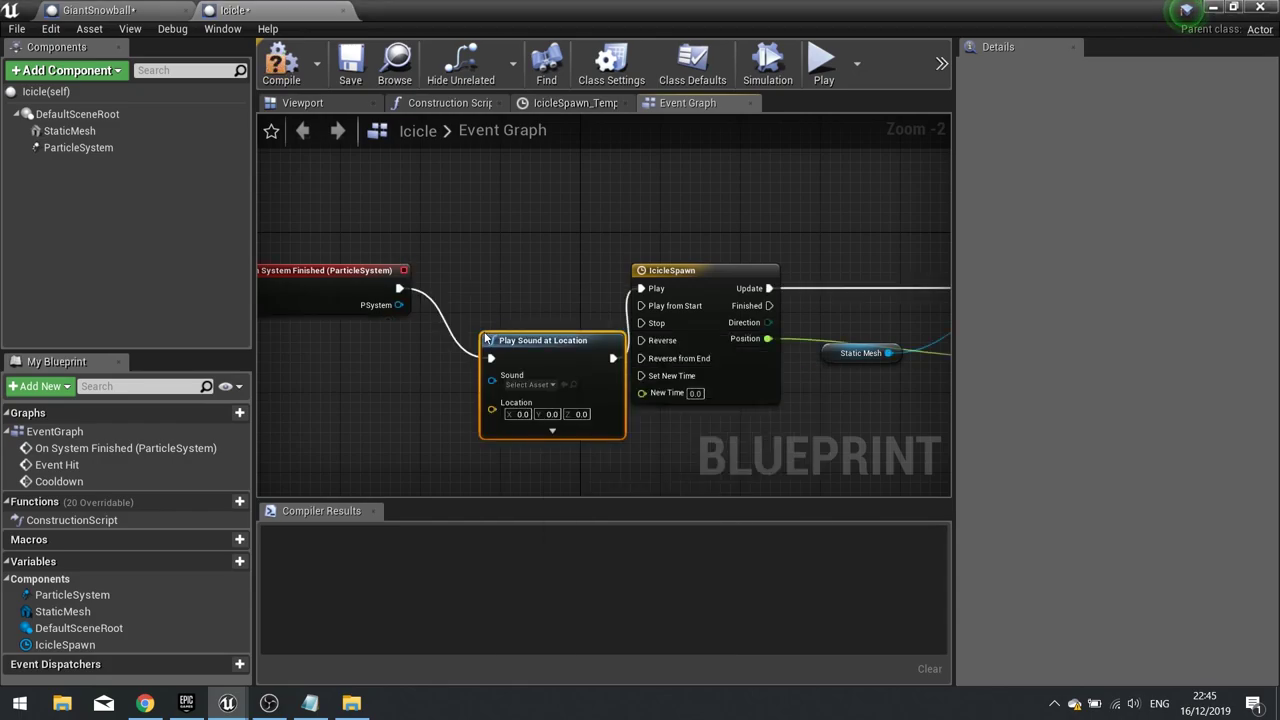
{"action": "left_click_drag", "start_coordinate": [572, 358], "coordinate": [532, 288]}
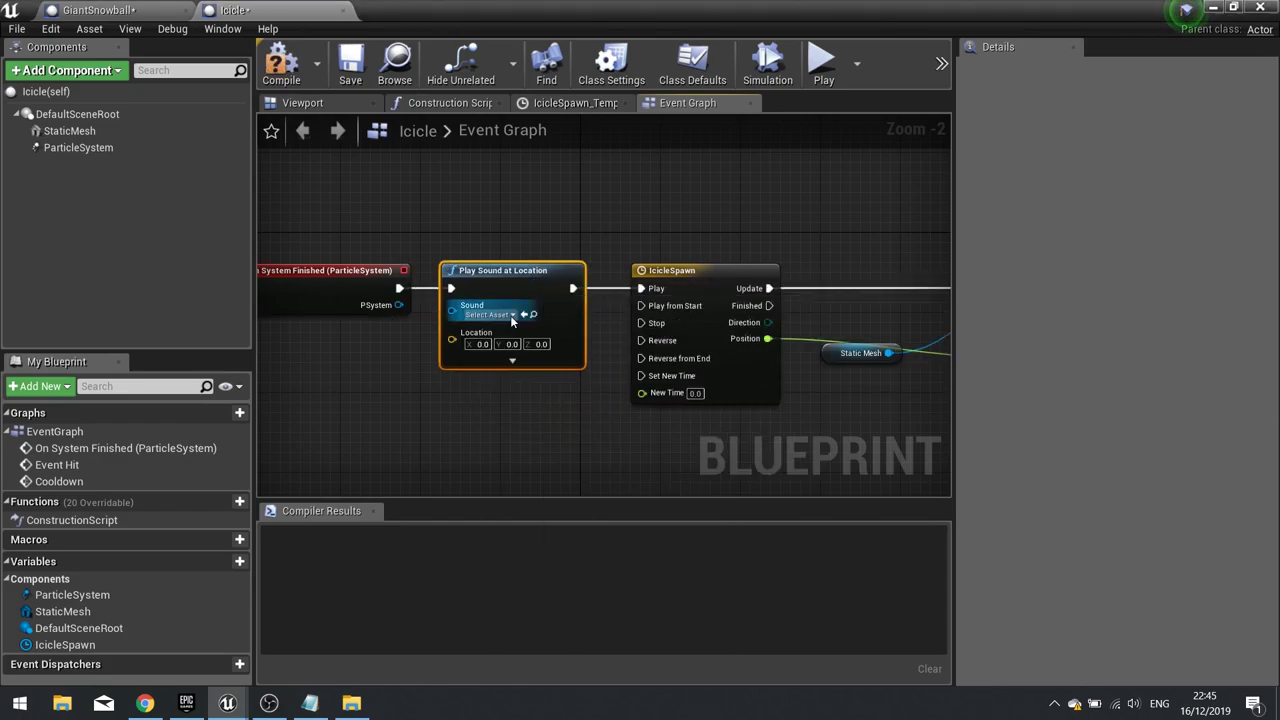
{"action": "left_click", "coordinate": [510, 315]}
{"action": "type", "text": "spik"}
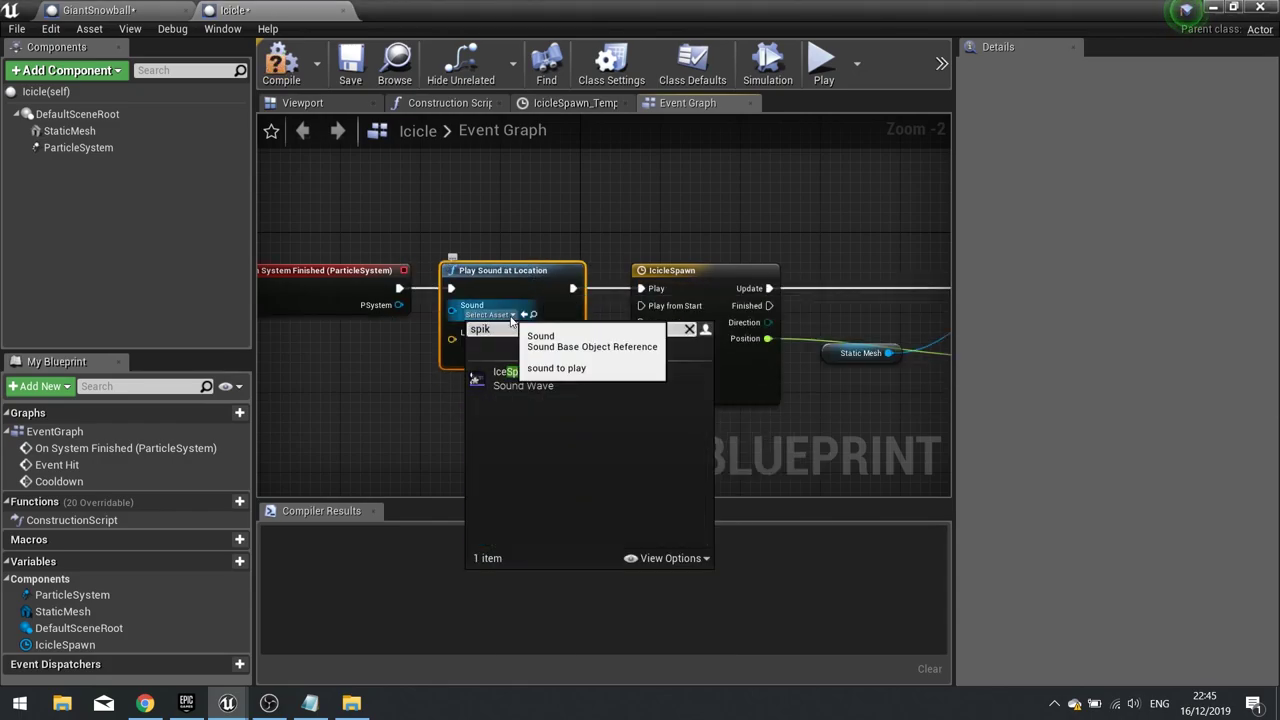
{"action": "left_click", "coordinate": [540, 378]}
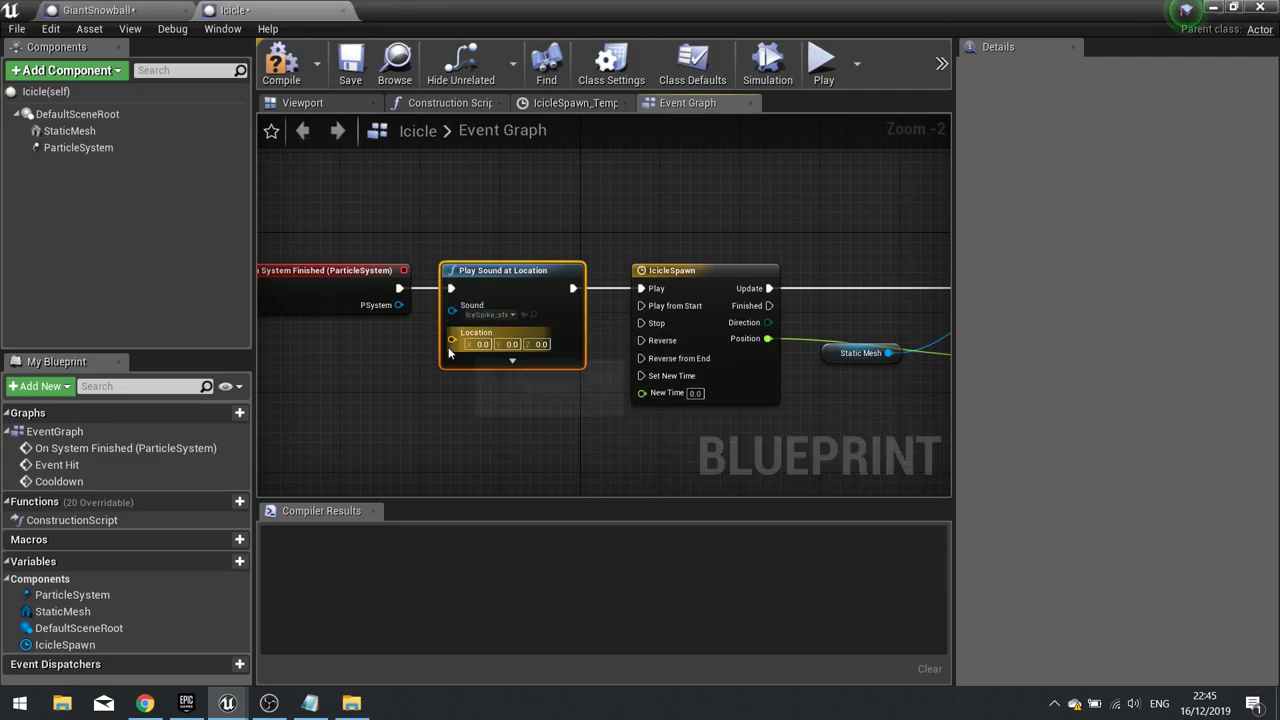
Feed the Icicle sound node's Location from a GetActorLocation node and compile the blueprint
{"action": "left_click_drag", "start_coordinate": [453, 343], "coordinate": [368, 404]}
{"action": "type", "text": "get a"}
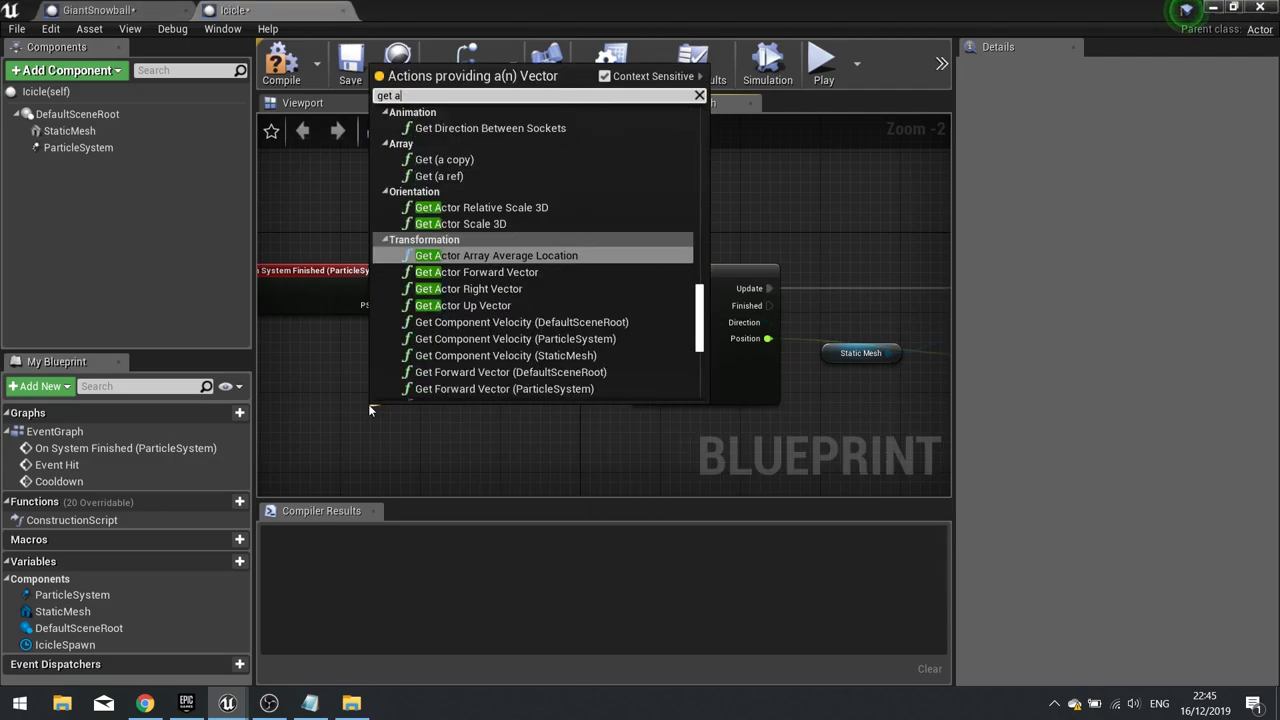
{"action": "type", "text": "ctorlo"}
{"action": "key", "text": "Return"}
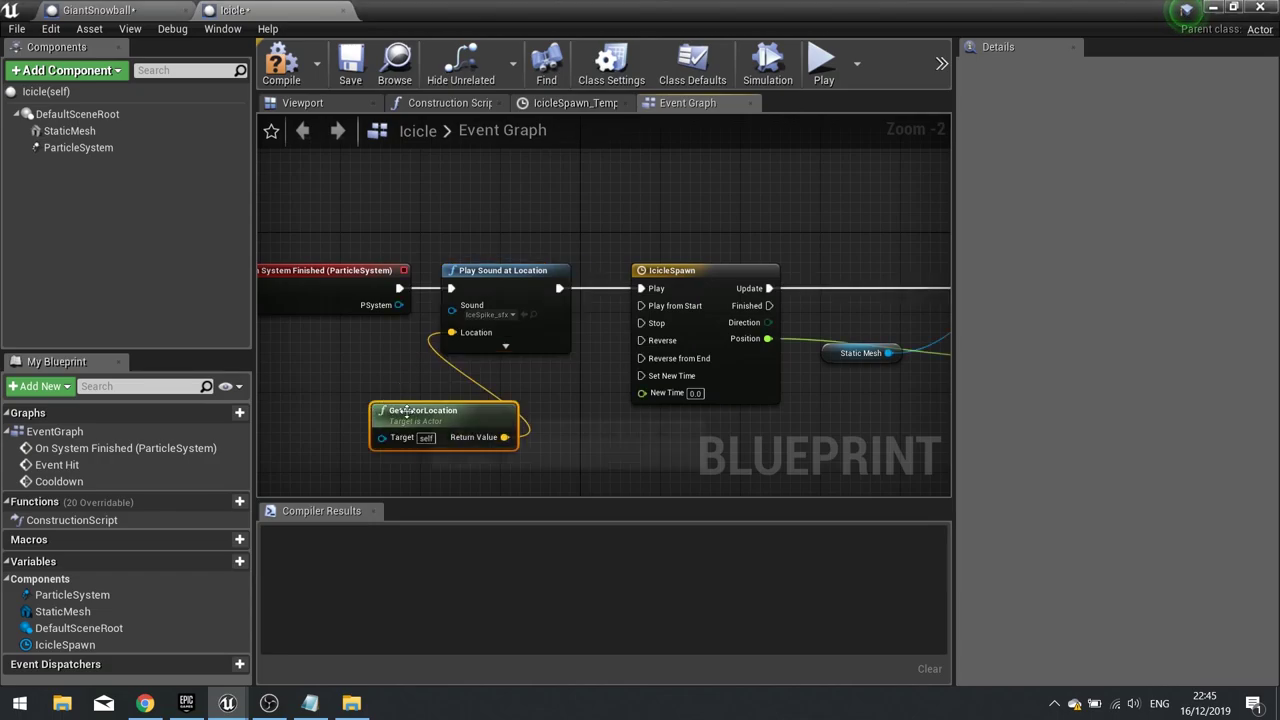
{"action": "left_click_drag", "start_coordinate": [405, 410], "coordinate": [293, 370]}
{"action": "left_click", "coordinate": [282, 81]}
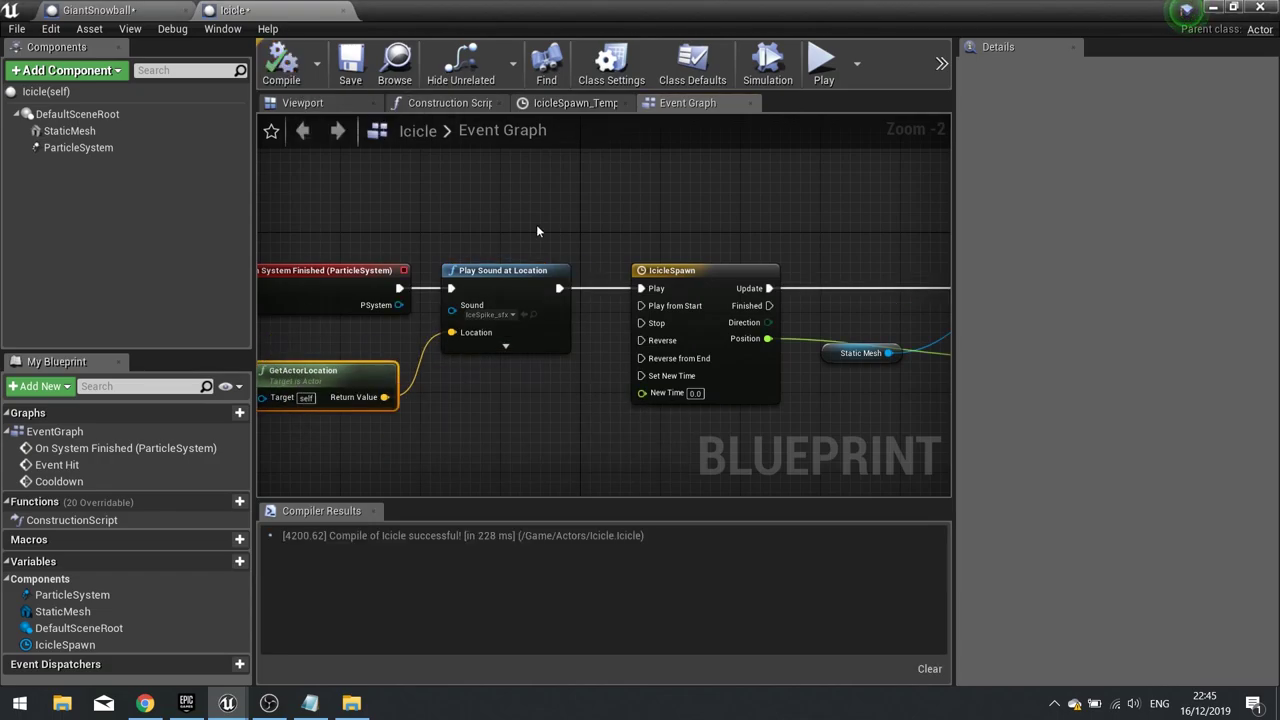
{"action": "right_click_drag", "start_coordinate": [577, 230], "coordinate": [515, 248]}
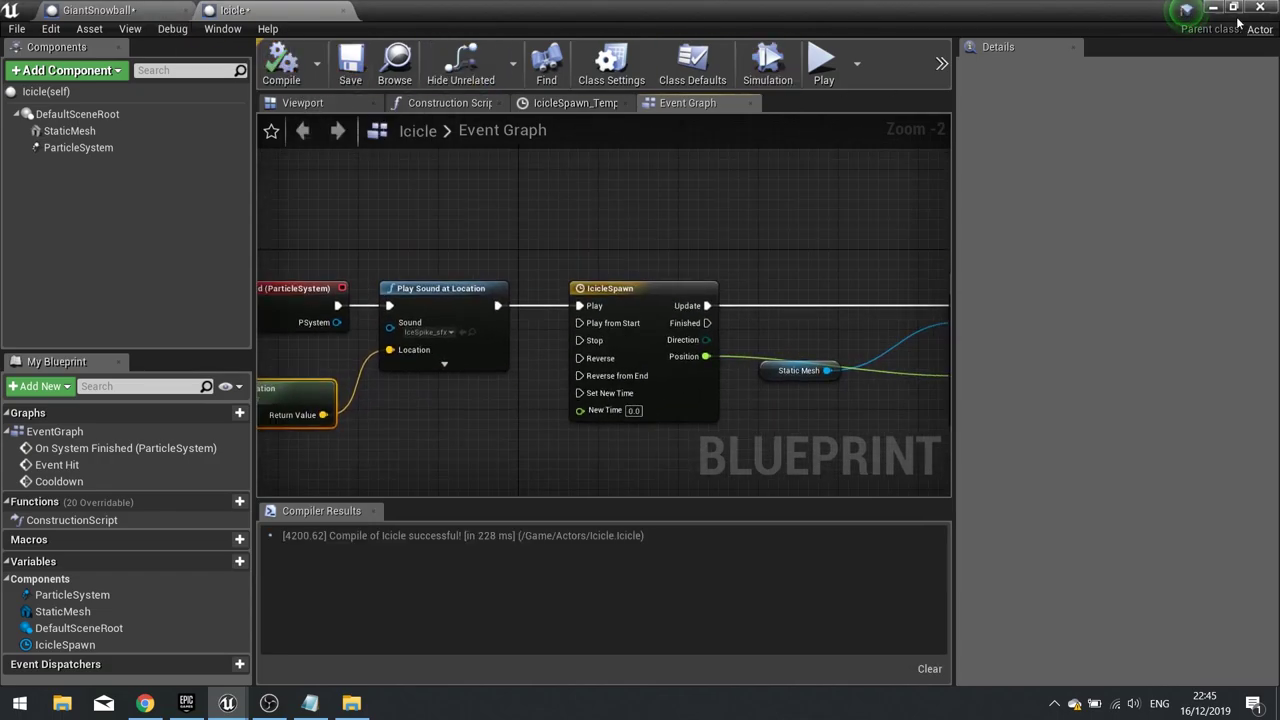
{"action": "left_click", "coordinate": [1271, 9]}
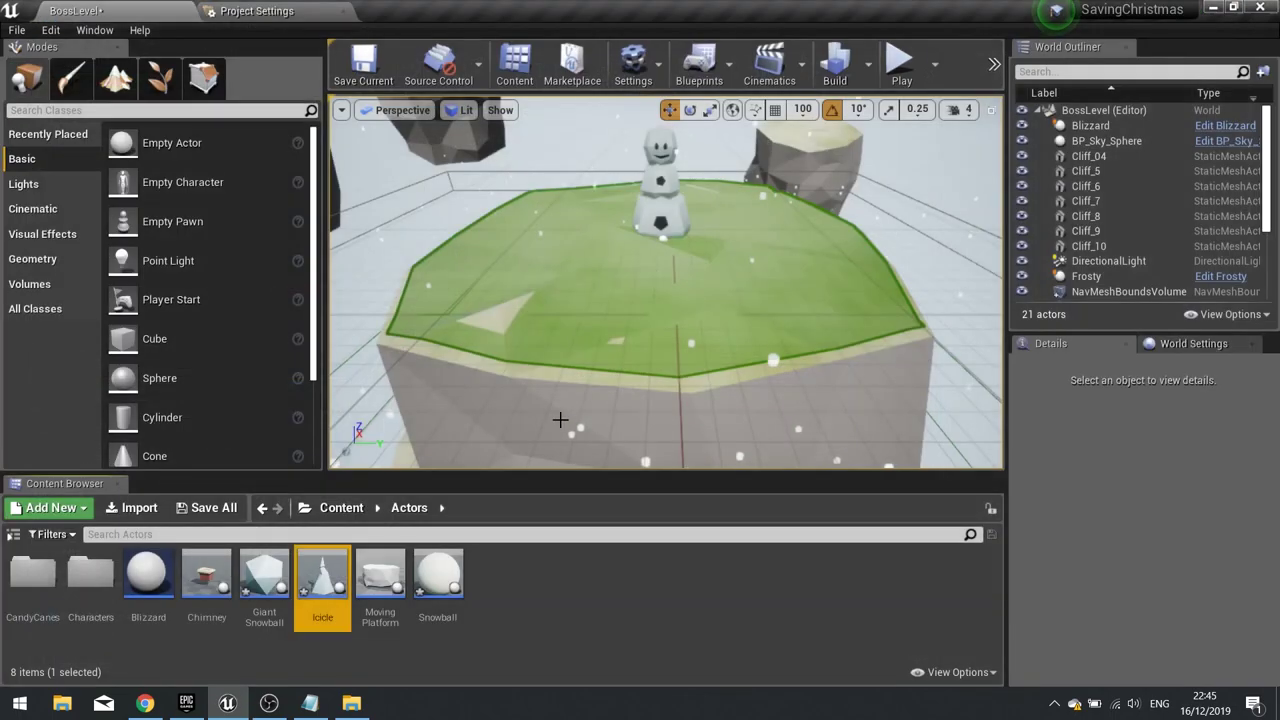
In the Frosty blueprint, move Event BeginPlay beside EnterPhase3, connect it to that phase's Play Animation node, and compile
{"action": "double_click", "coordinate": [654, 190]}
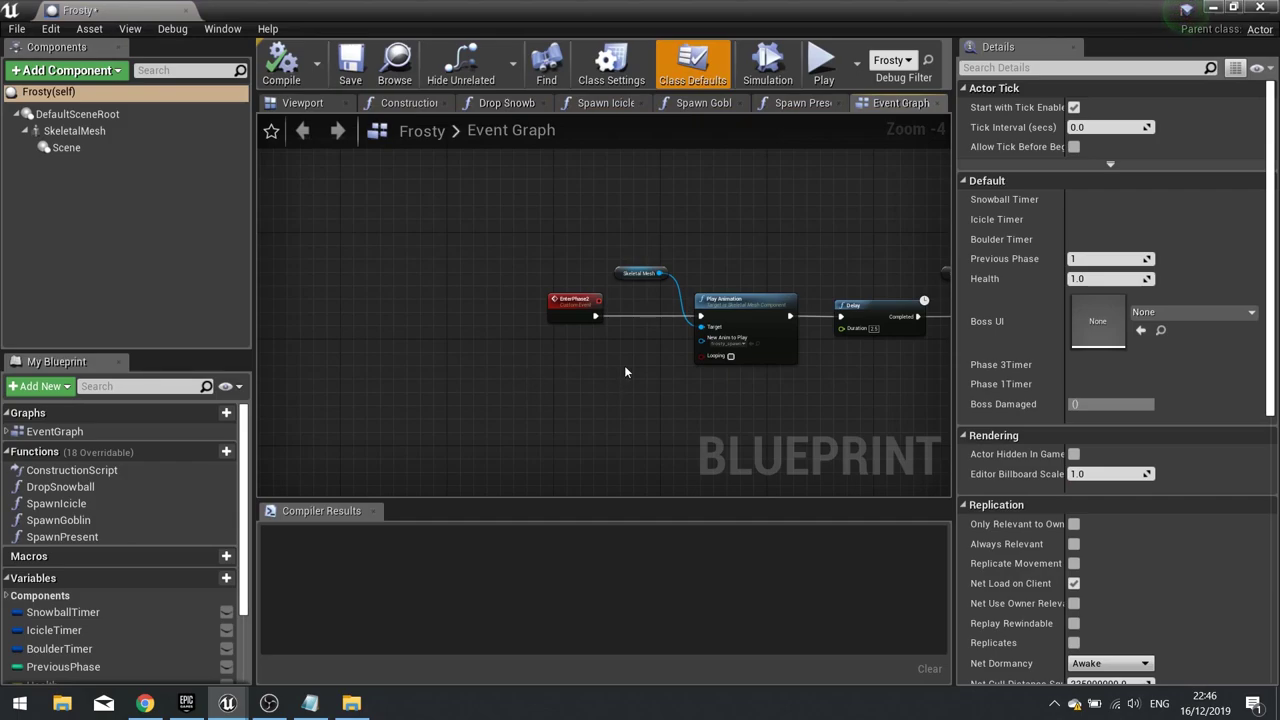
{"action": "right_click_drag", "start_coordinate": [809, 213], "coordinate": [579, 309]}
{"action": "scroll", "coordinate": [580, 309], "scroll_direction": "down", "scroll_amount": 2}
{"action": "right_click_drag", "start_coordinate": [708, 296], "coordinate": [629, 343]}
{"action": "scroll", "coordinate": [529, 337], "scroll_direction": "up", "scroll_amount": 2}
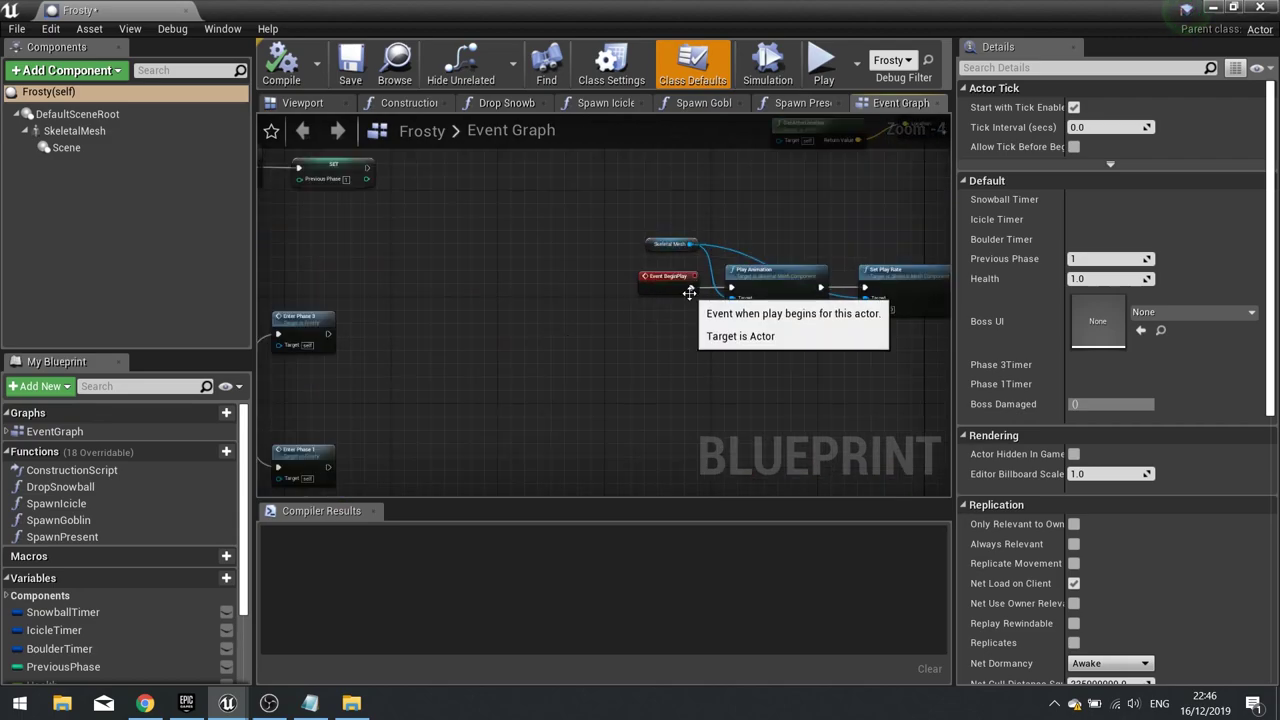
{"action": "left_click_drag", "start_coordinate": [663, 285], "coordinate": [402, 304]}
{"action": "right_click_drag", "start_coordinate": [416, 337], "coordinate": [754, 329]}
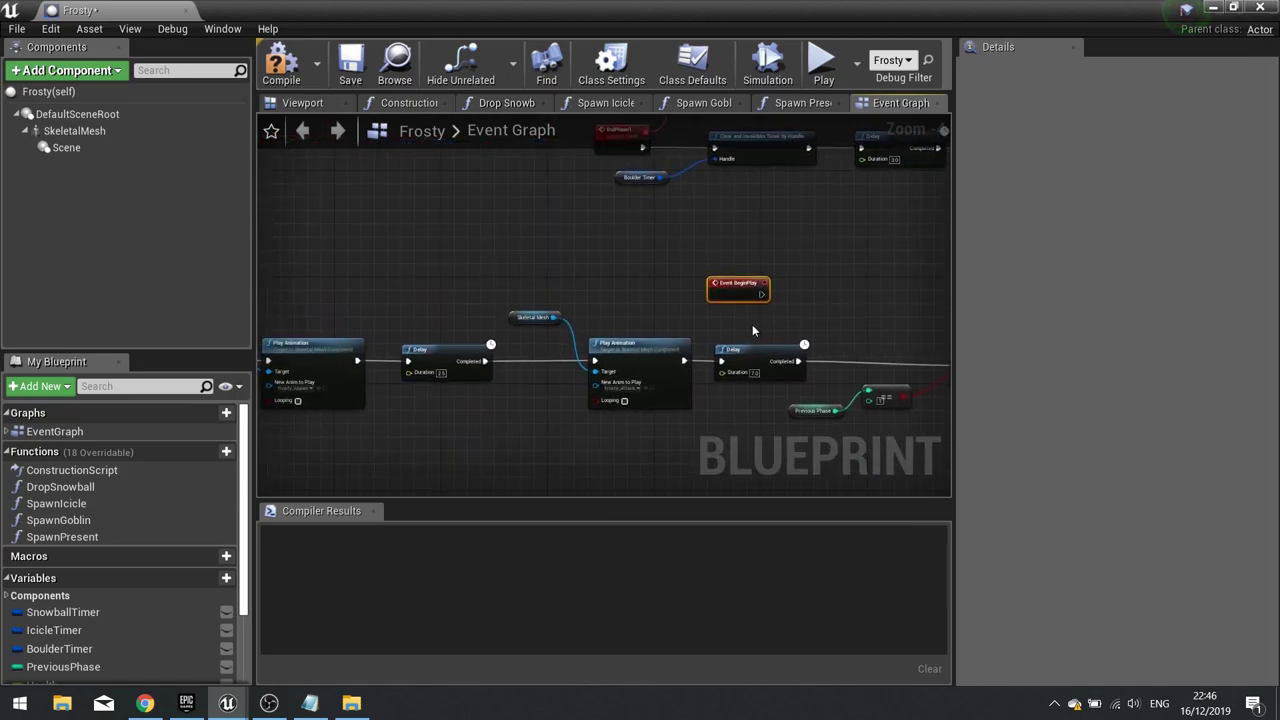
{"action": "left_click_drag", "start_coordinate": [718, 300], "coordinate": [457, 454]}
{"action": "right_click_drag", "start_coordinate": [868, 290], "coordinate": [748, 120]}
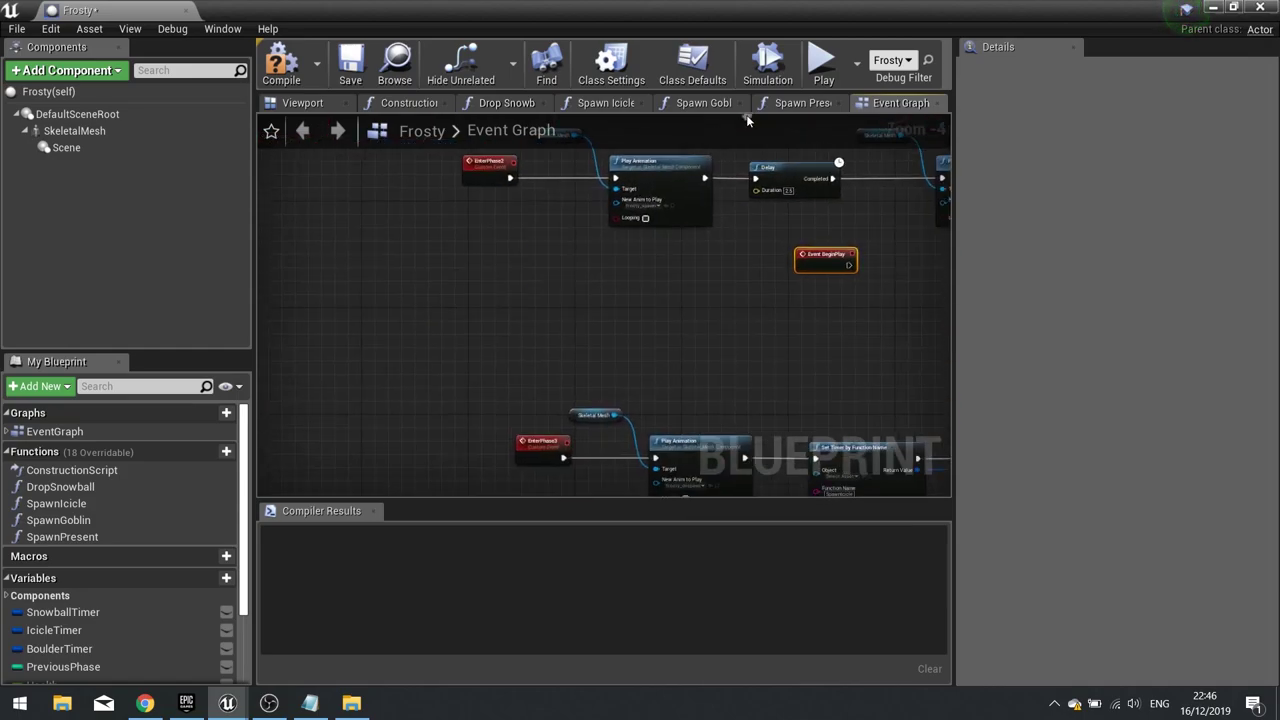
{"action": "right_click_drag", "start_coordinate": [503, 374], "coordinate": [540, 258]}
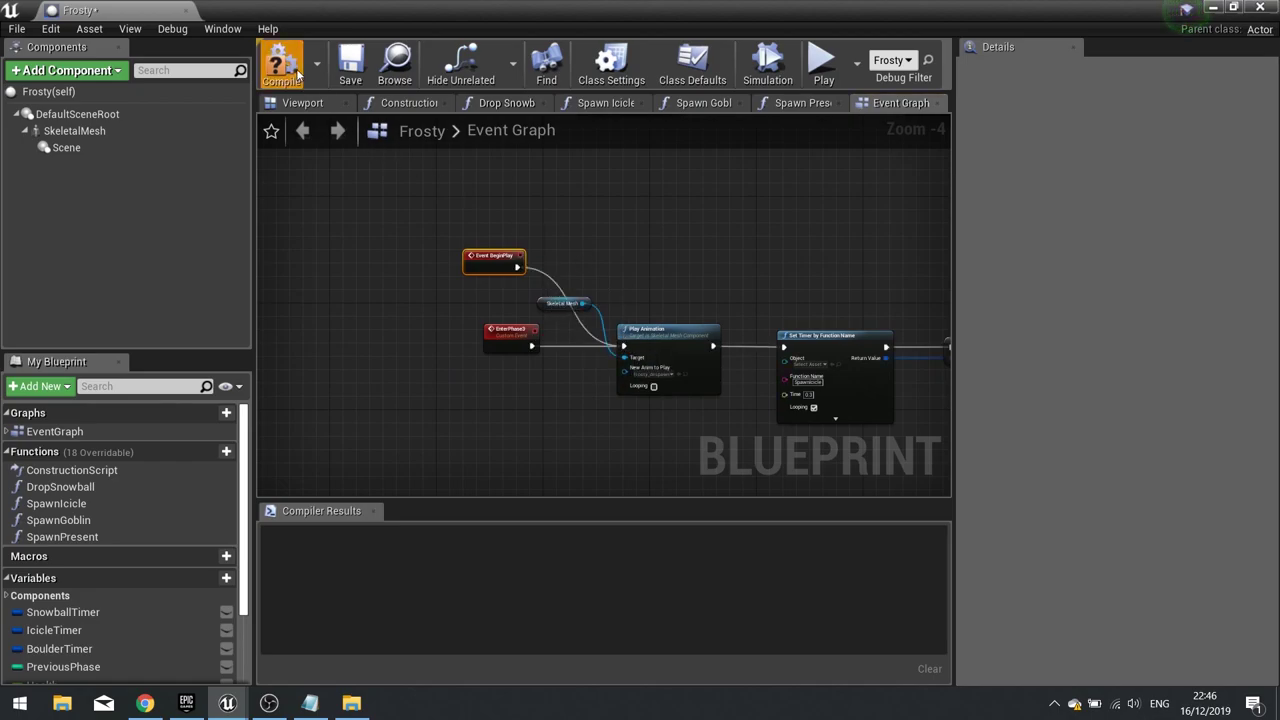
Play-test the boss level starting in the icicle phase to check the ice spike sound, and end the session
{"action": "left_click", "coordinate": [1214, 8]}
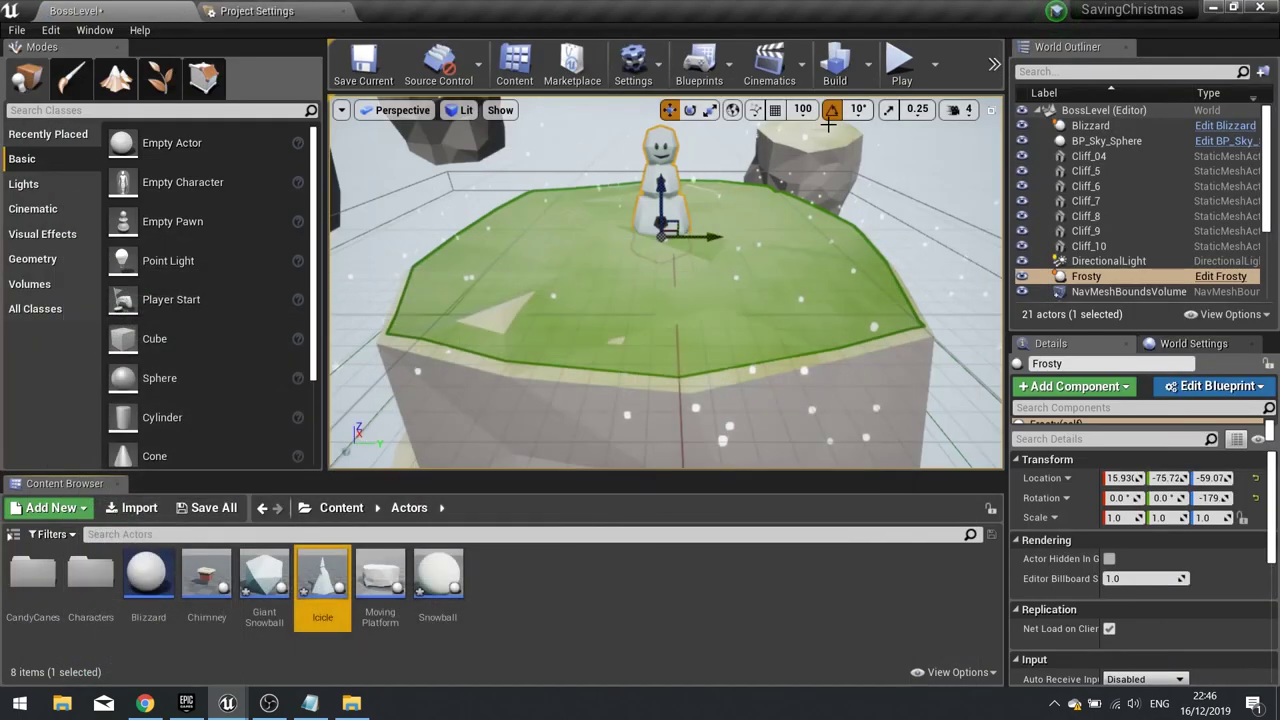
{"action": "left_click", "coordinate": [900, 66]}
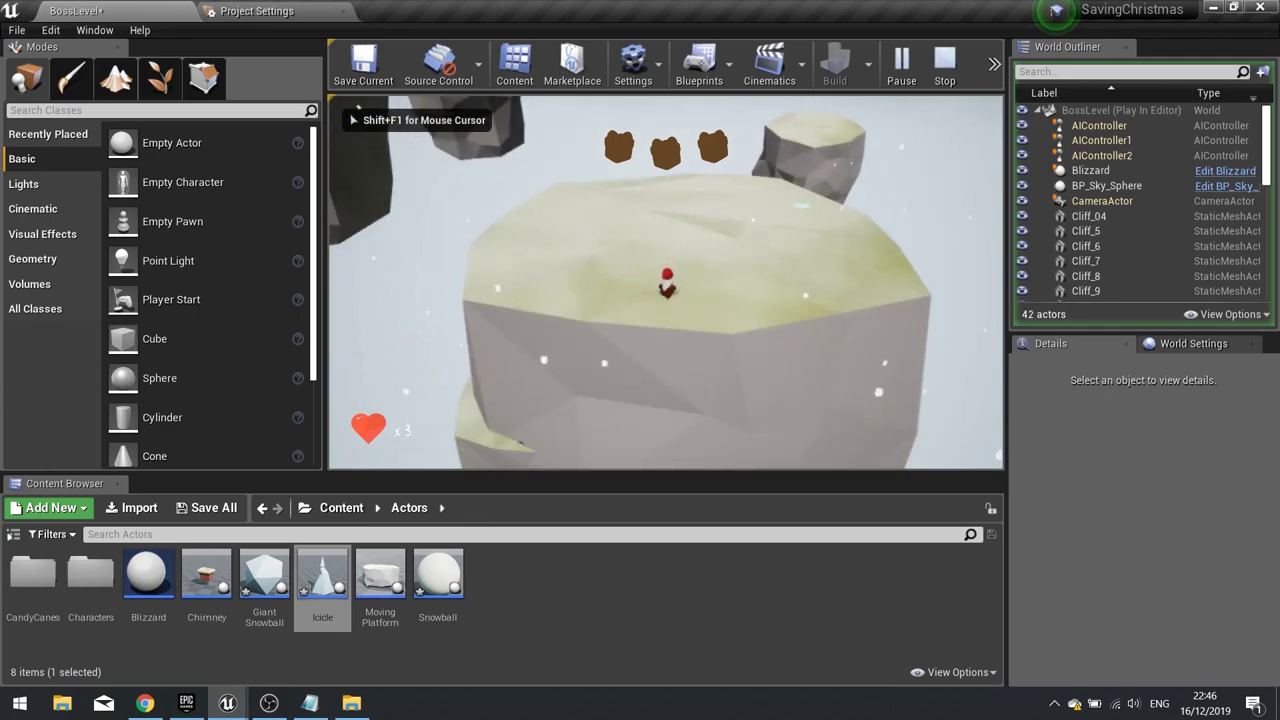
{"action": "key", "text": "w"}
{"action": "key", "text": "d"}
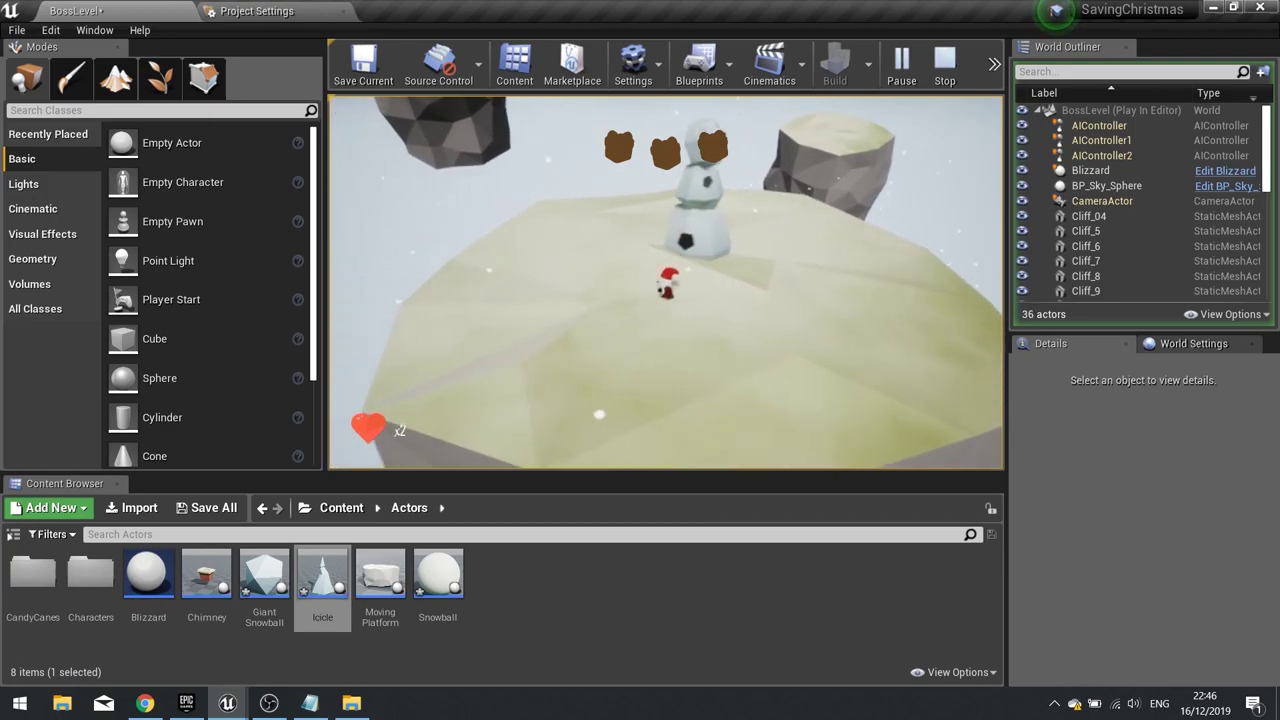
{"action": "key", "text": "Escape"}
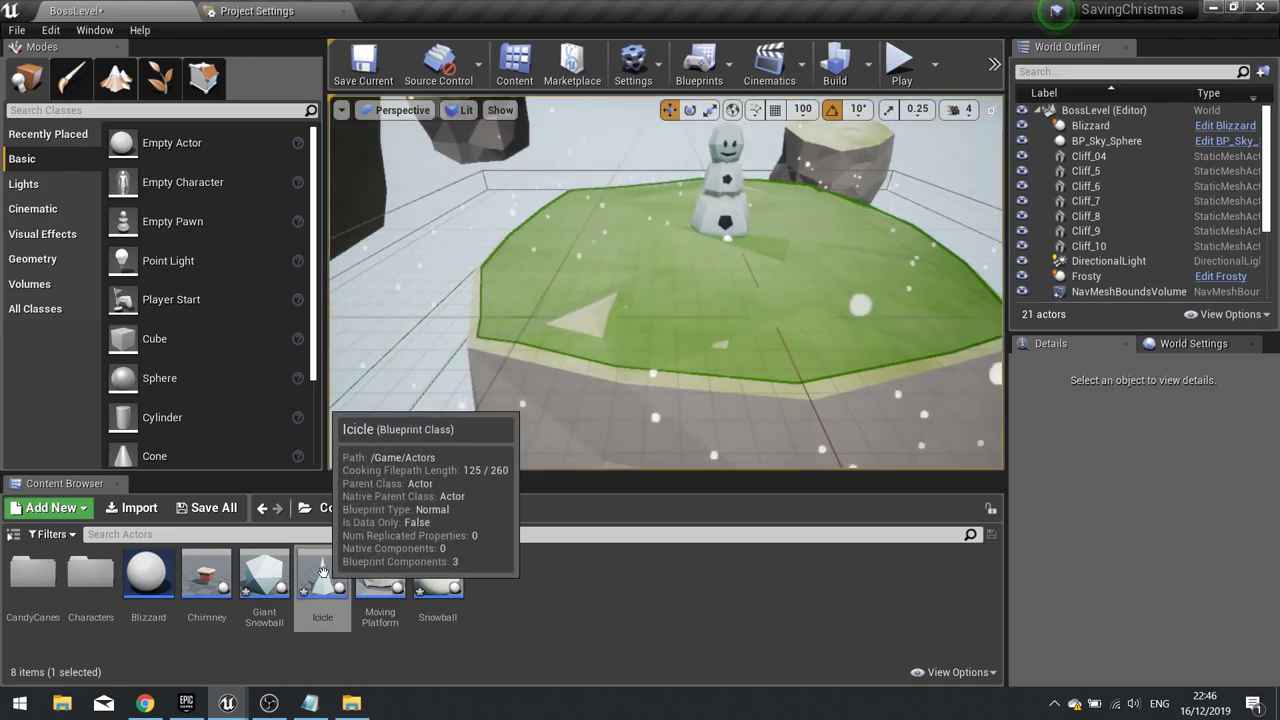
Reopen the Icicle blueprint, adjust the Volume Multiplier in the Play Sound at Location node's advanced settings, and compile
{"action": "double_click", "coordinate": [322, 575]}
{"action": "right_click_drag", "start_coordinate": [430, 368], "coordinate": [647, 342]}
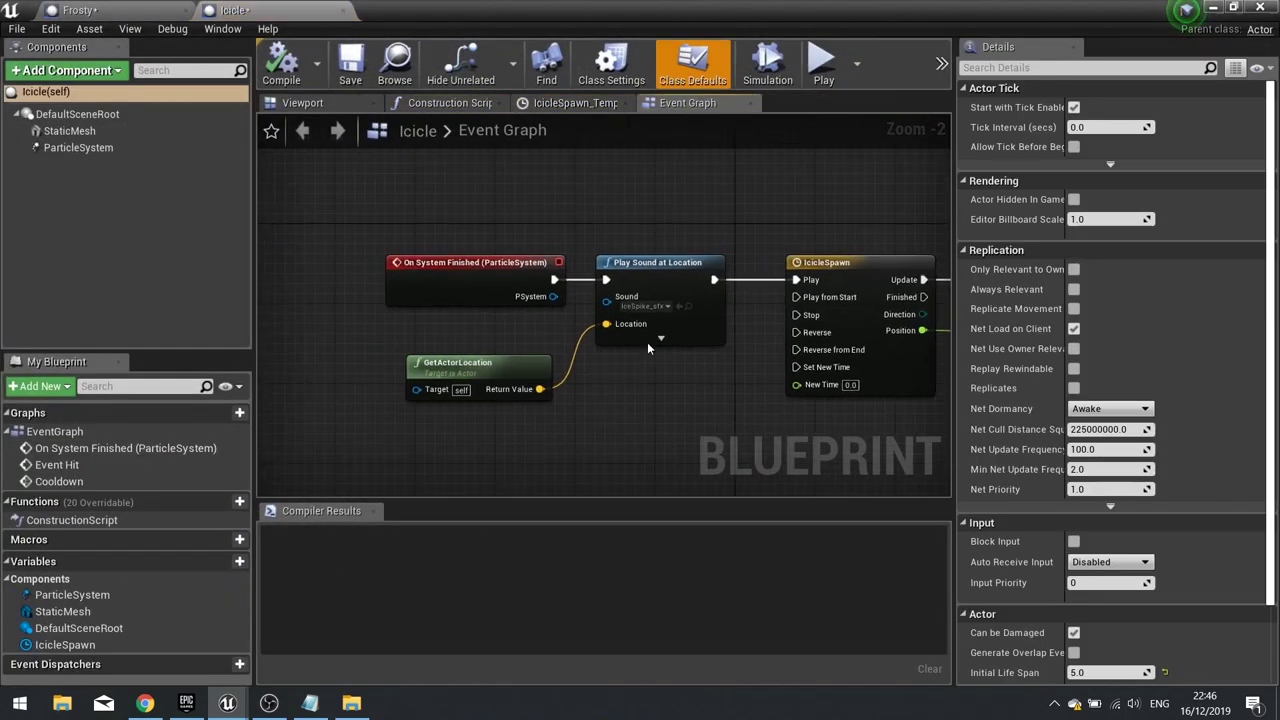
{"action": "left_click", "coordinate": [655, 340]}
{"action": "right_click_drag", "start_coordinate": [557, 465], "coordinate": [557, 353]}
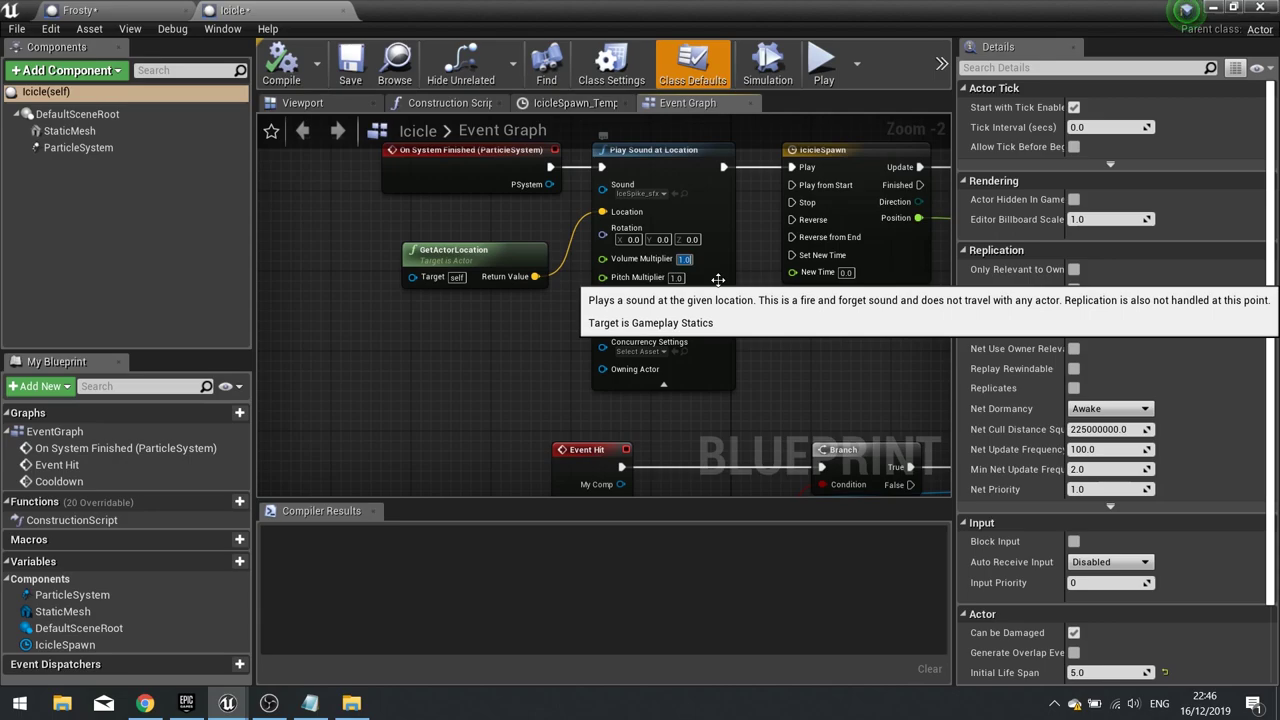
{"action": "left_click", "coordinate": [281, 63]}
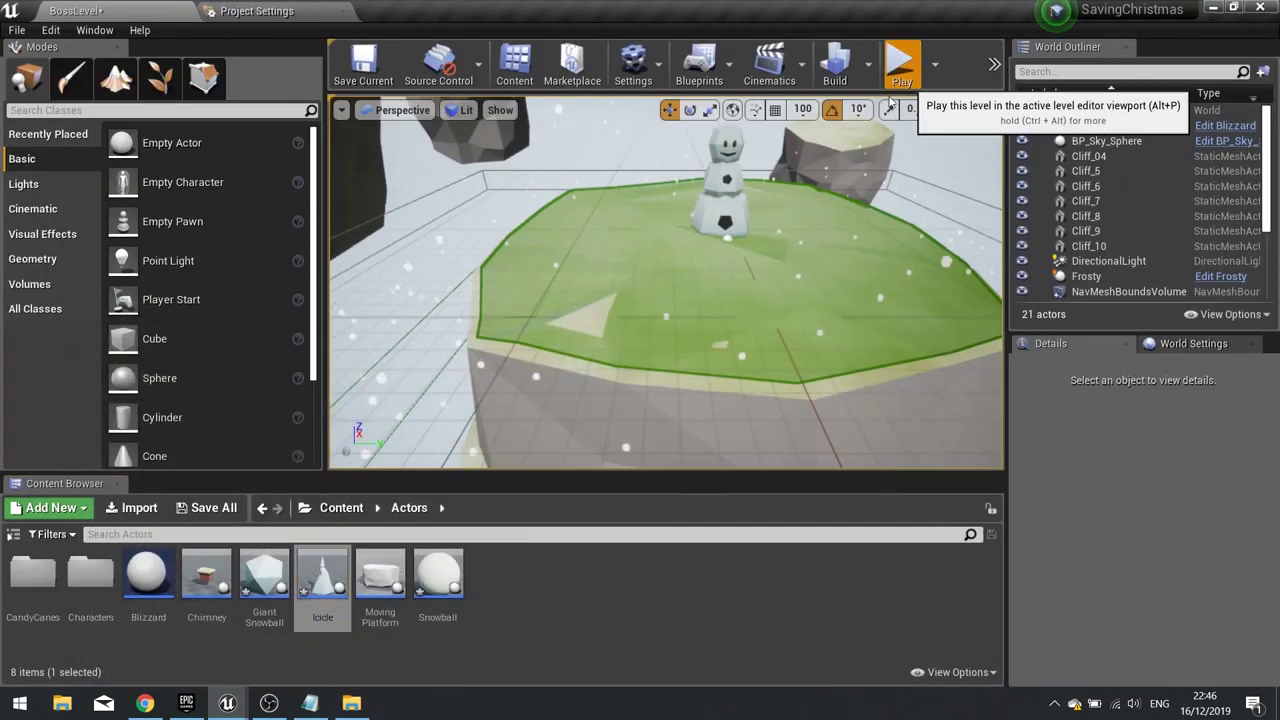
Play-test the boss level again to check the icicle sound at the adjusted volume, and end the session
{"action": "left_click", "coordinate": [893, 78]}
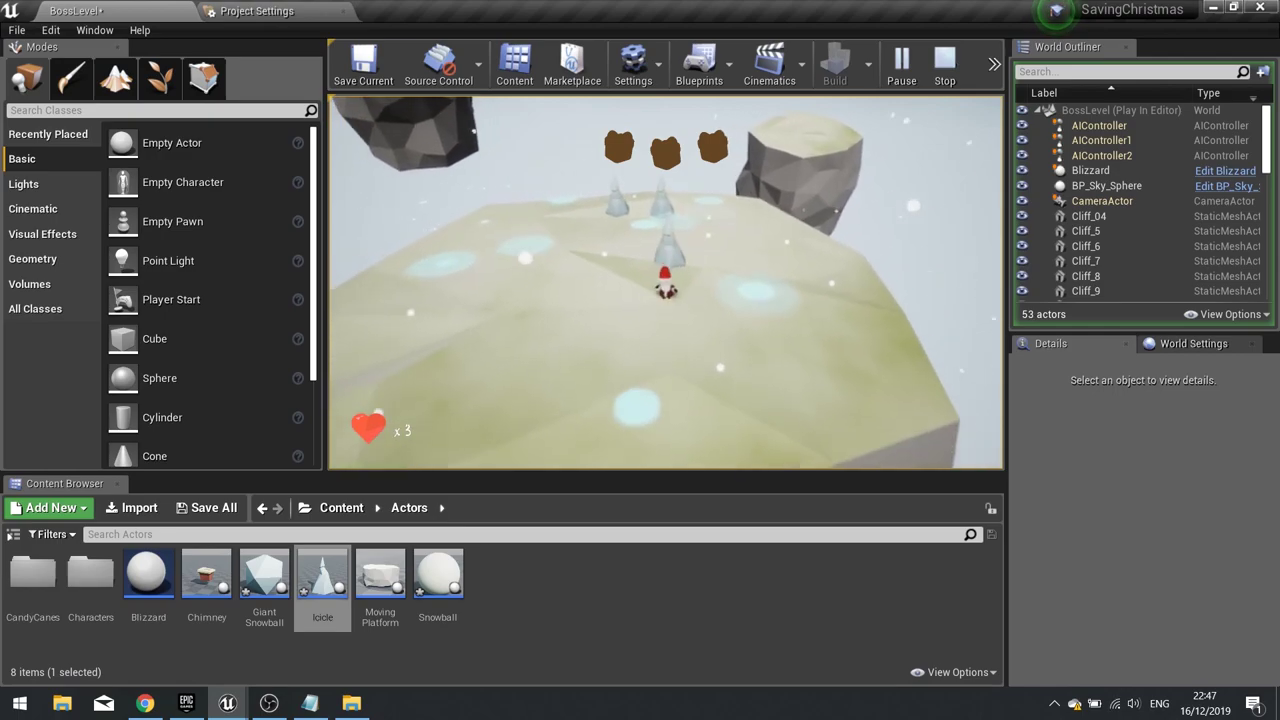
{"action": "key", "text": "Escape"}
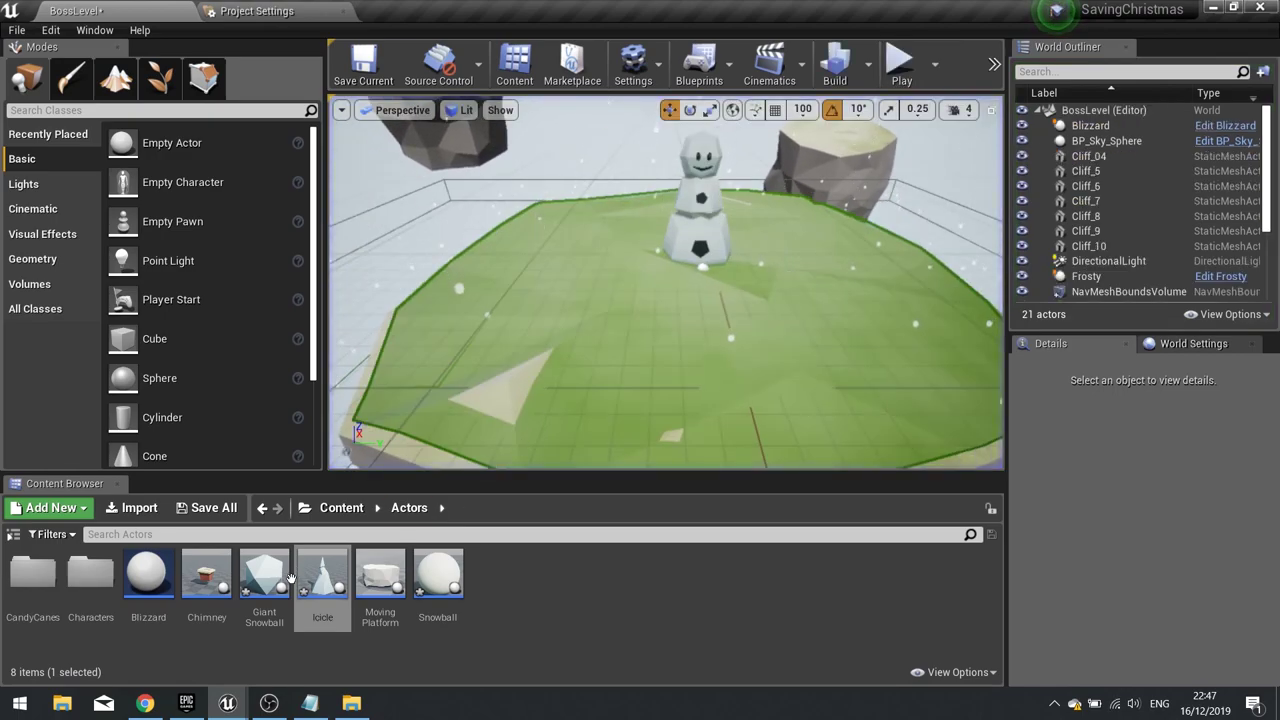
Reopen the Icicle blueprint, set the Play Sound at Location node's Volume Multiplier to 0.2, and compile
{"action": "double_click", "coordinate": [320, 575]}
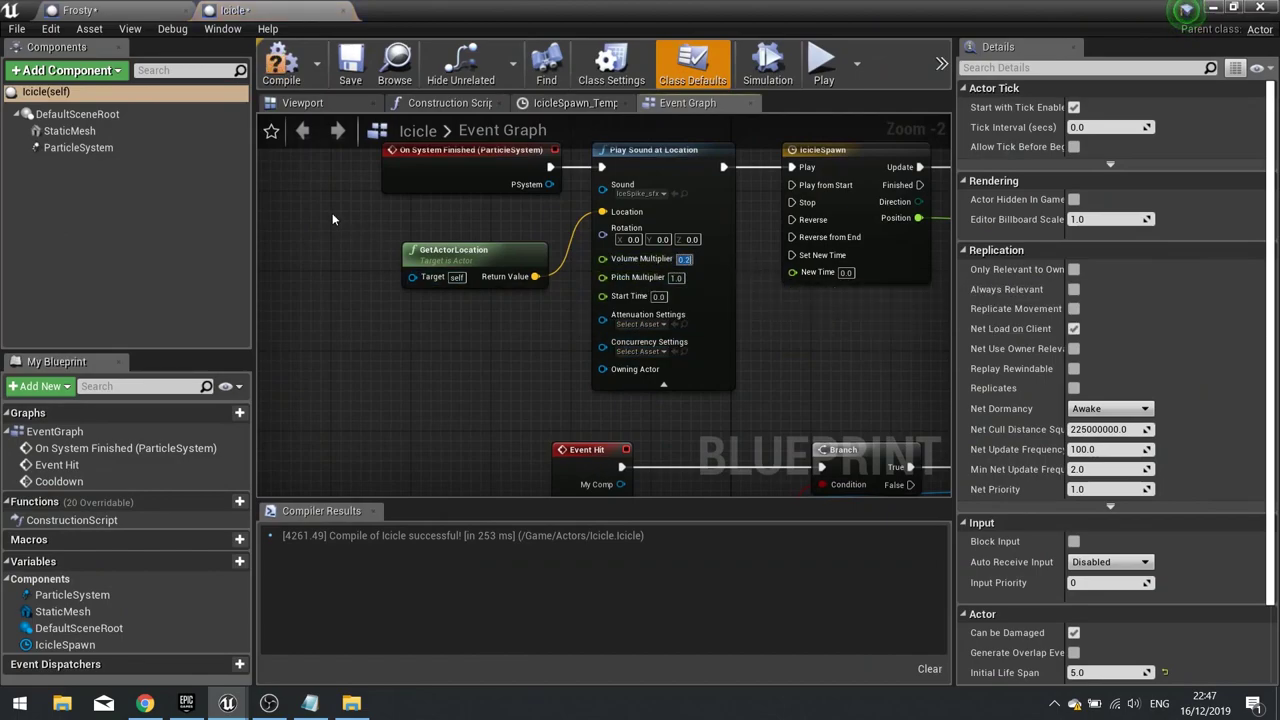
{"action": "left_click", "coordinate": [1212, 7]}
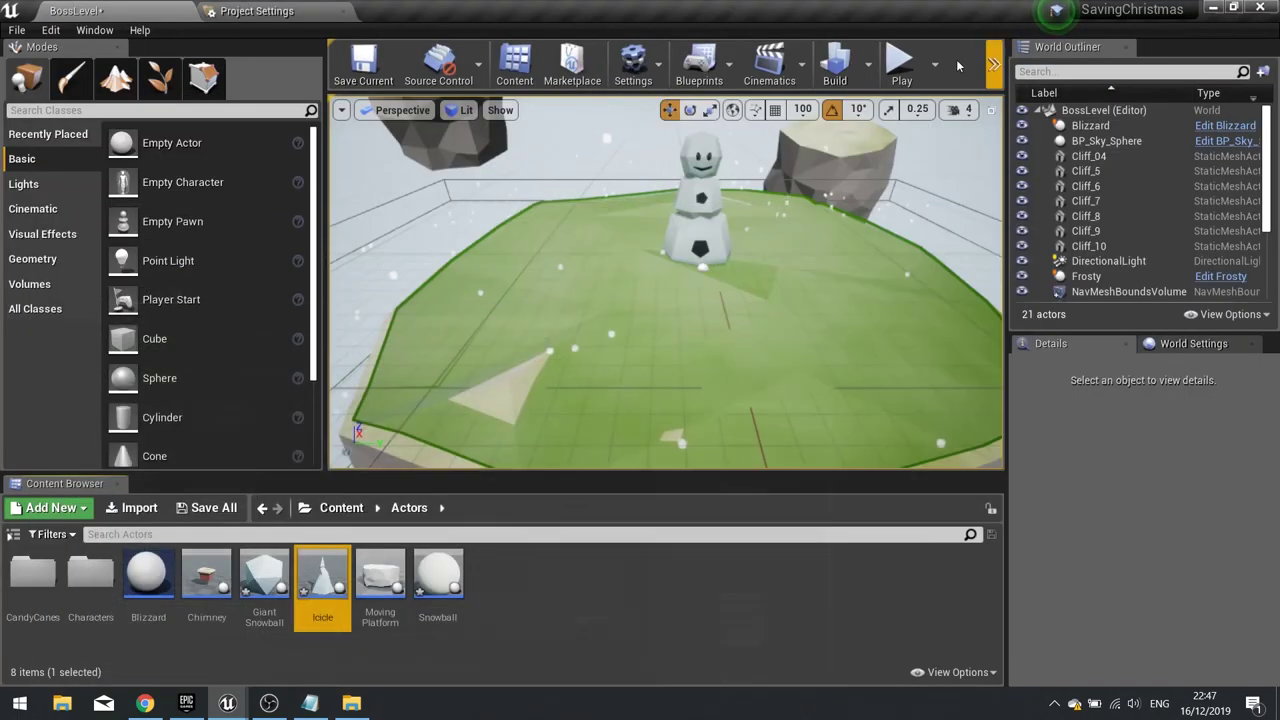
Play-test the boss level among the icicles to judge the quieter ice spike sound, and end the session
{"action": "left_click", "coordinate": [900, 62]}
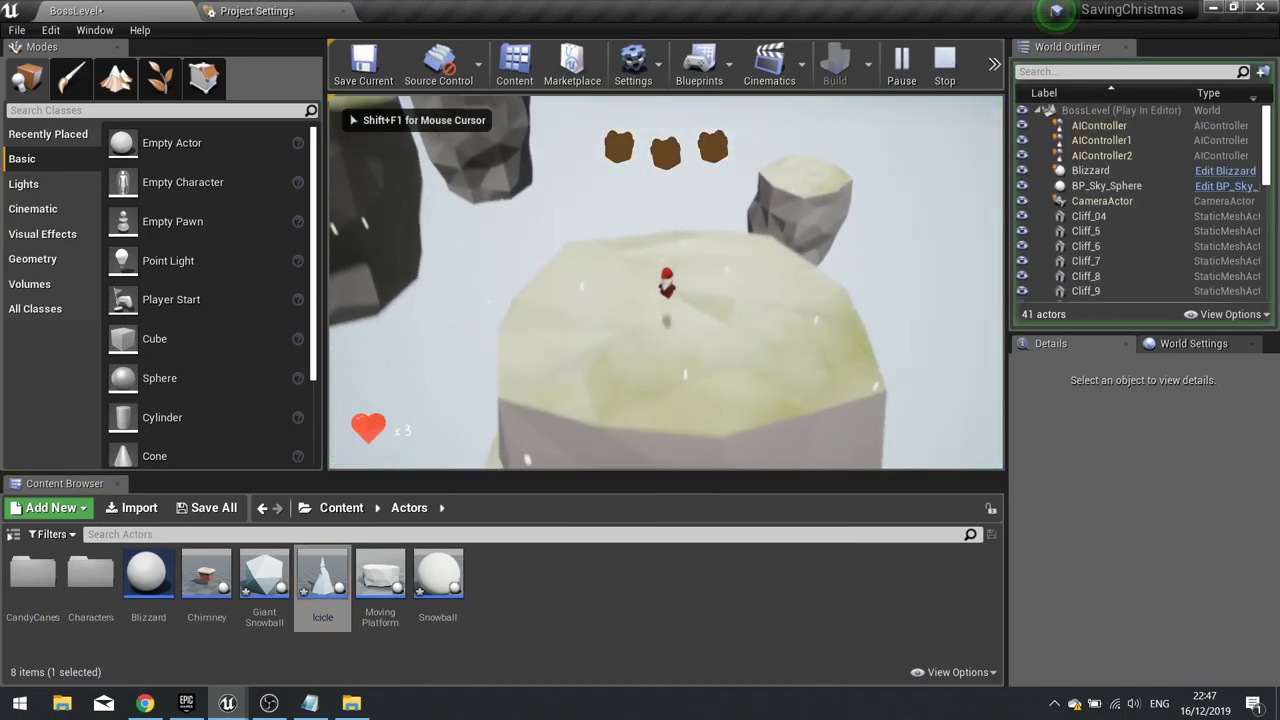
{"action": "key", "text": "d"}
{"action": "key", "text": "w"}
{"action": "key", "text": "a"}
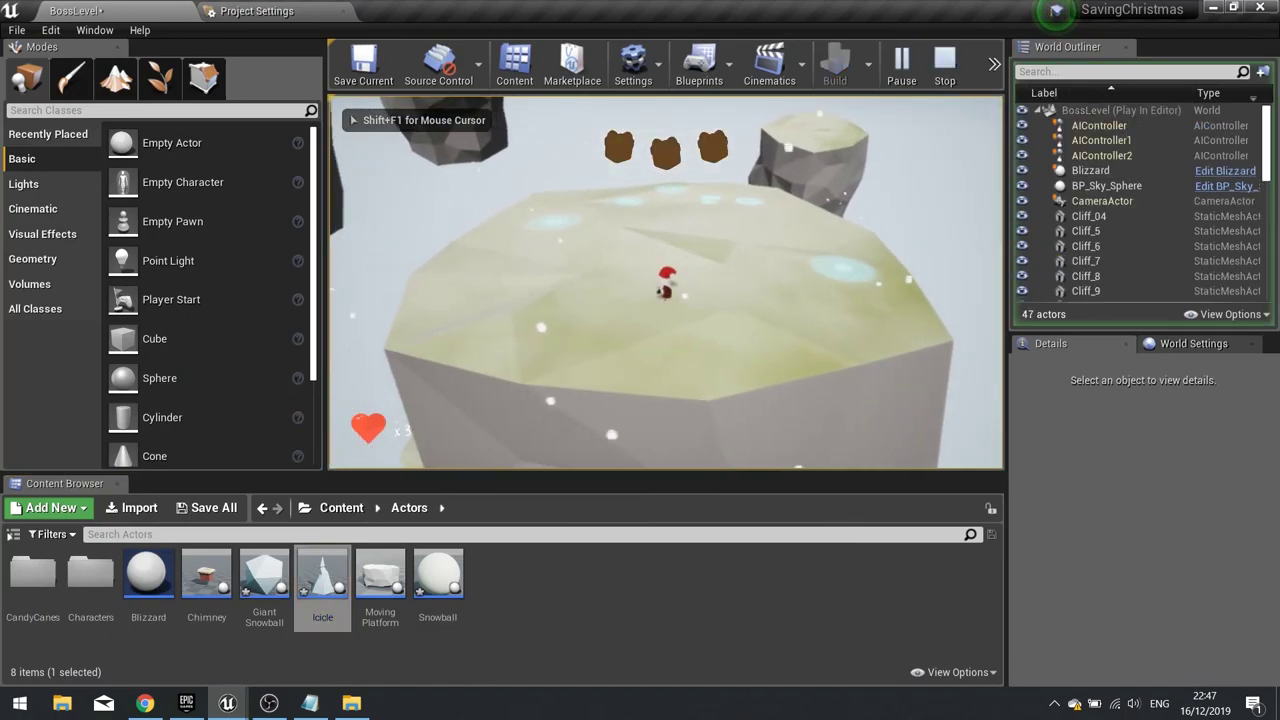
{"action": "key", "text": "d"}
{"action": "key", "text": "s"}
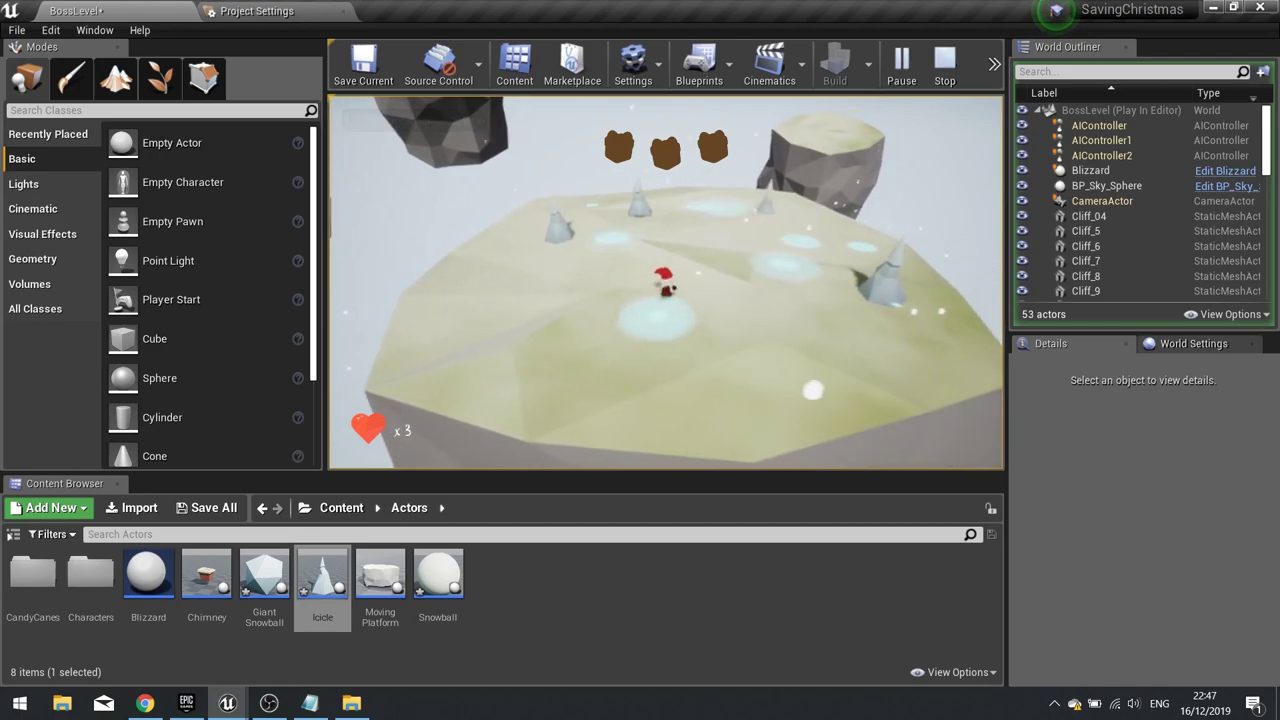
{"action": "key", "text": "d"}
{"action": "key", "text": "a"}
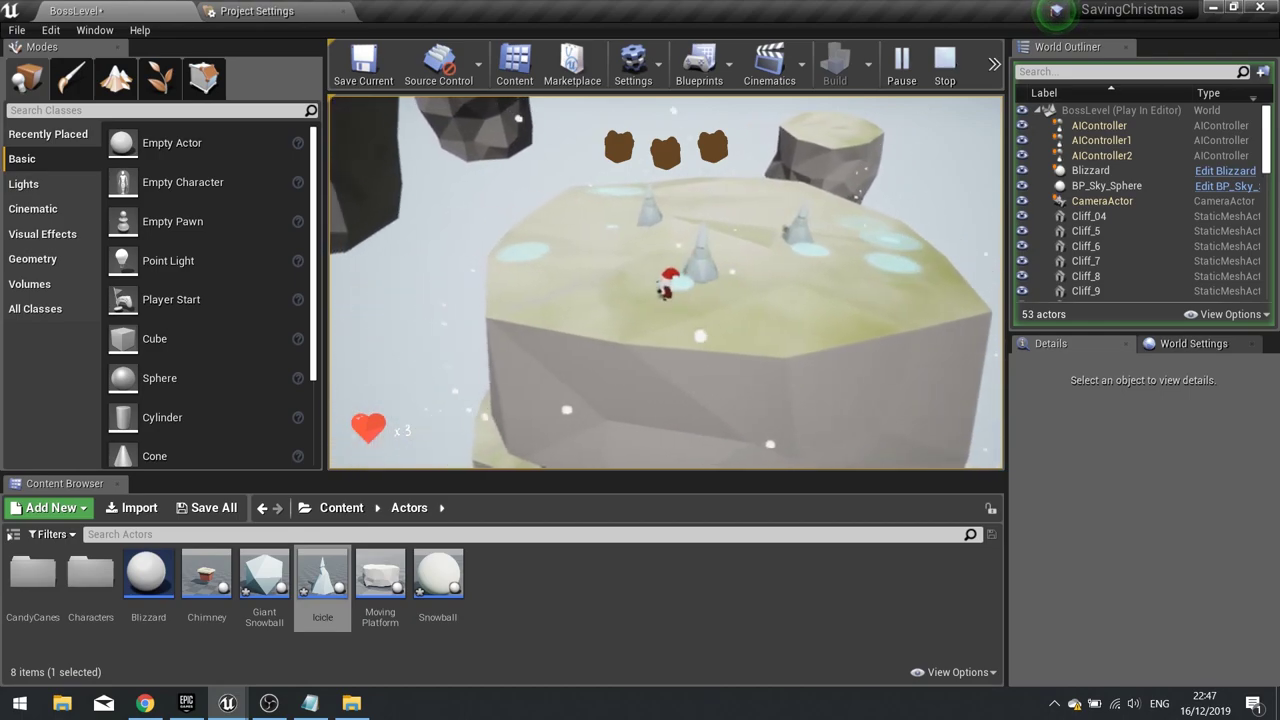
{"action": "key", "text": "w"}
{"action": "key", "text": "d"}
{"action": "key", "text": "w"}
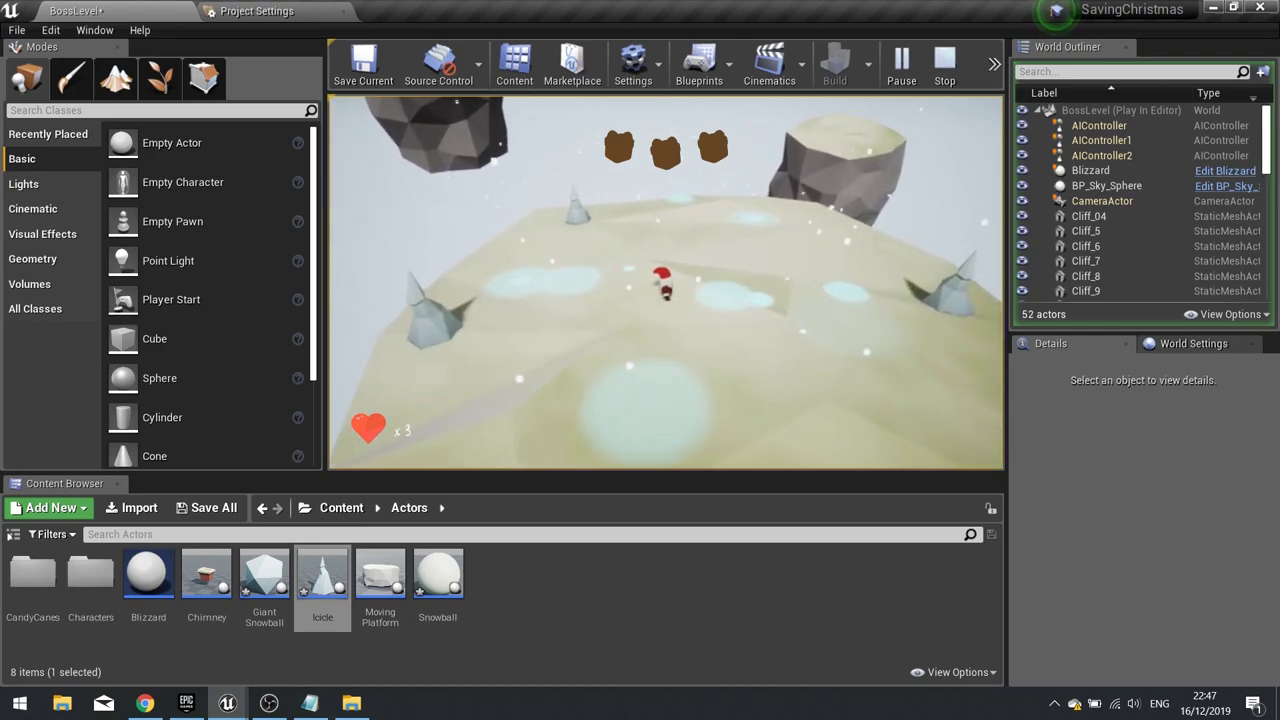
{"action": "key", "text": "s"}
{"action": "key", "text": "a"}
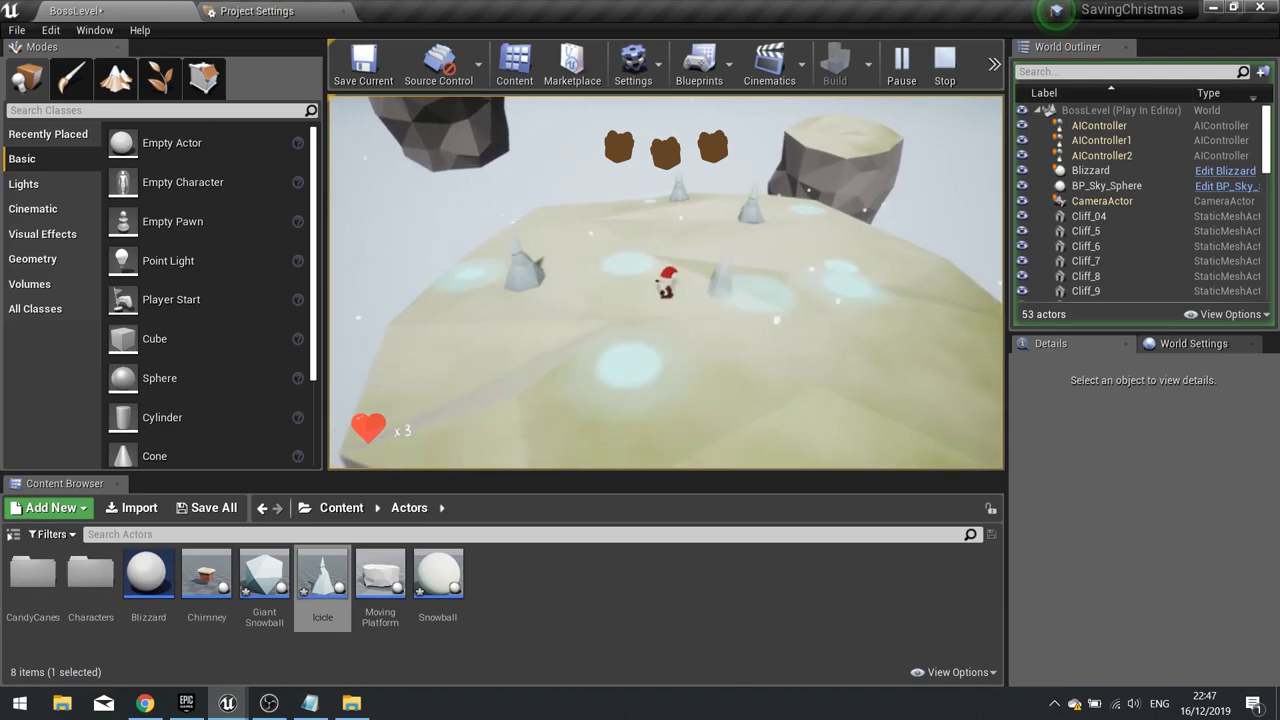
{"action": "key", "text": "Escape"}
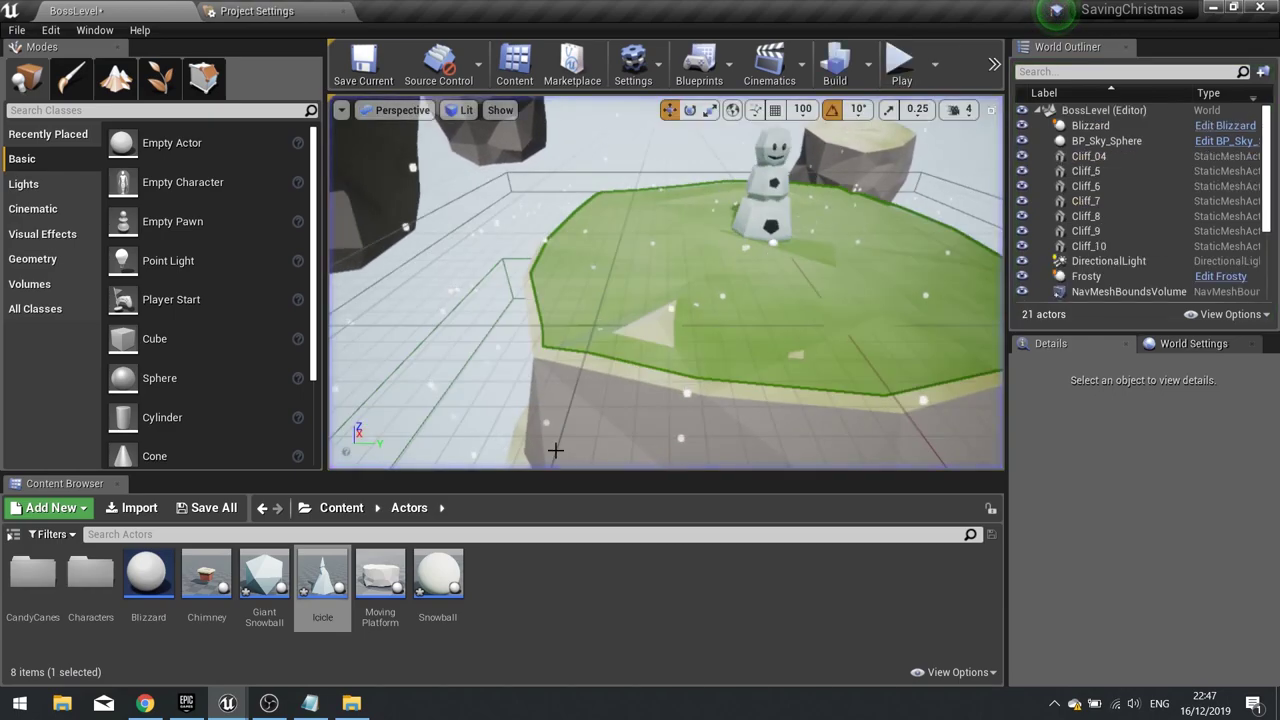
Open the Snowball blueprint and add an Event Destroyed node in an empty area of its event graph
{"action": "double_click", "coordinate": [434, 566]}
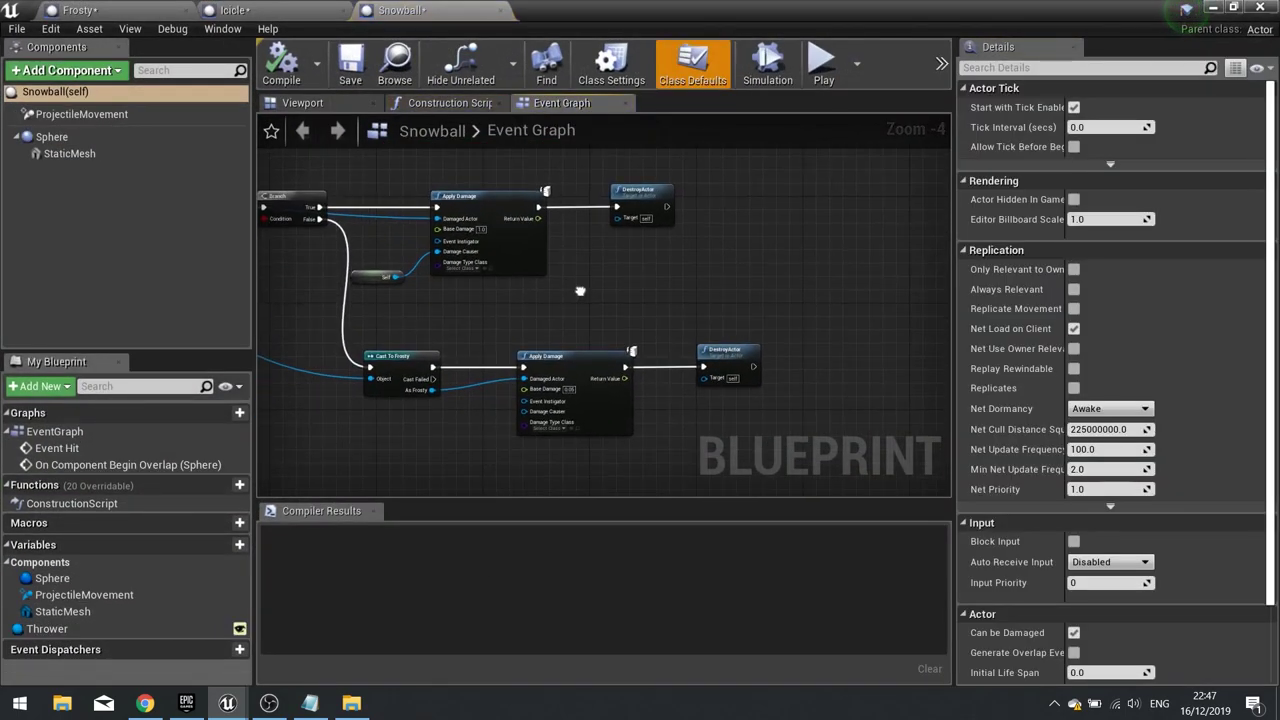
{"action": "right_click_drag", "start_coordinate": [580, 291], "coordinate": [340, 348]}
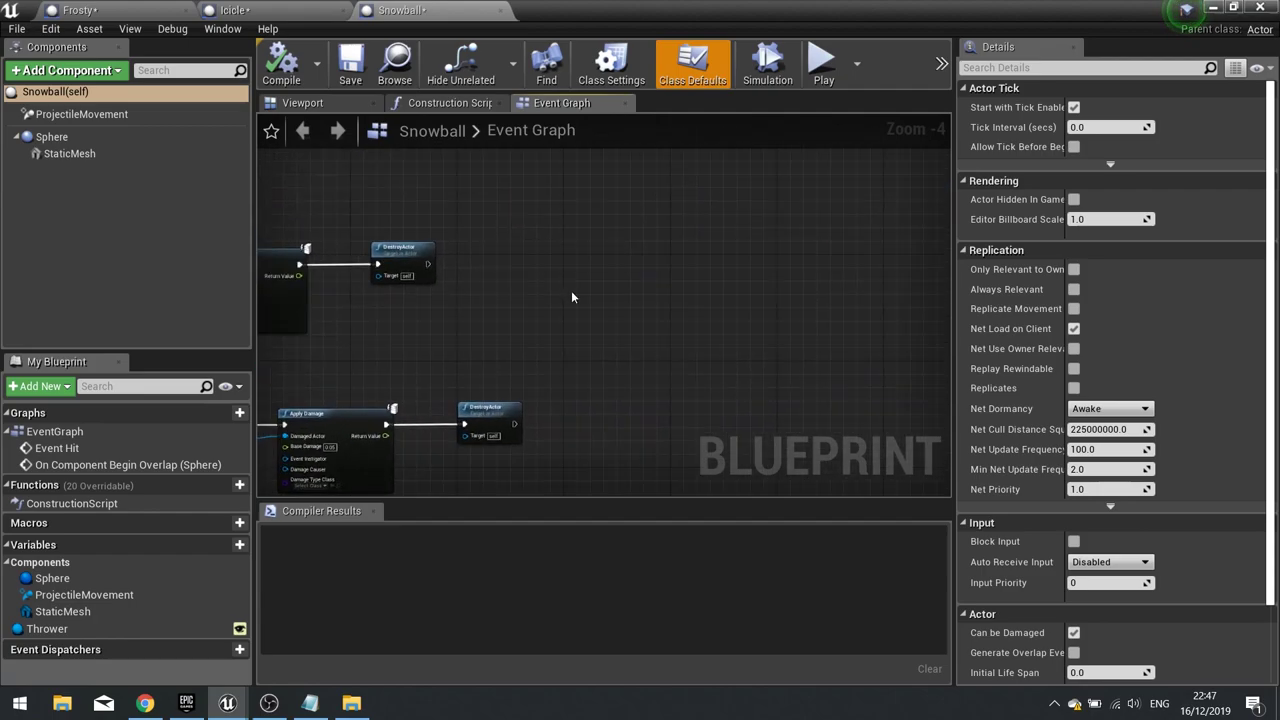
{"action": "right_click", "coordinate": [572, 297]}
{"action": "type", "text": "destroyed"}
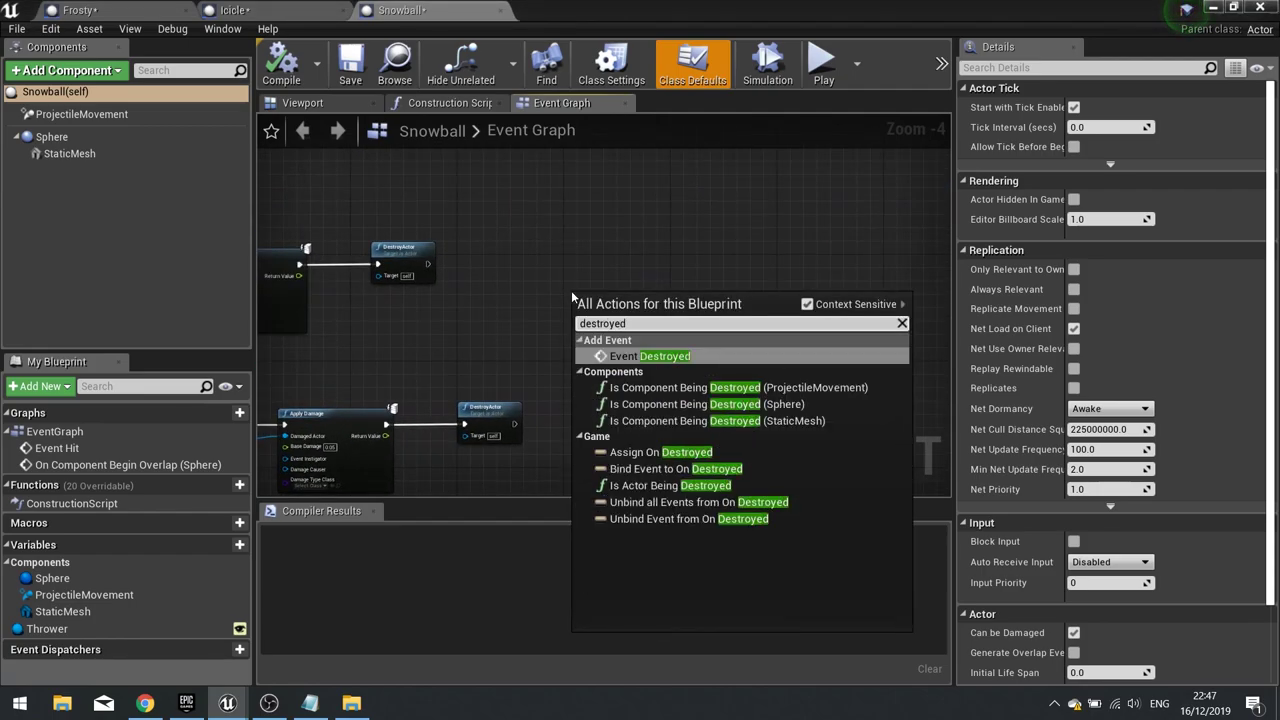
{"action": "left_click", "coordinate": [650, 352]}
{"action": "scroll", "coordinate": [636, 331], "scroll_direction": "up", "scroll_amount": 2}
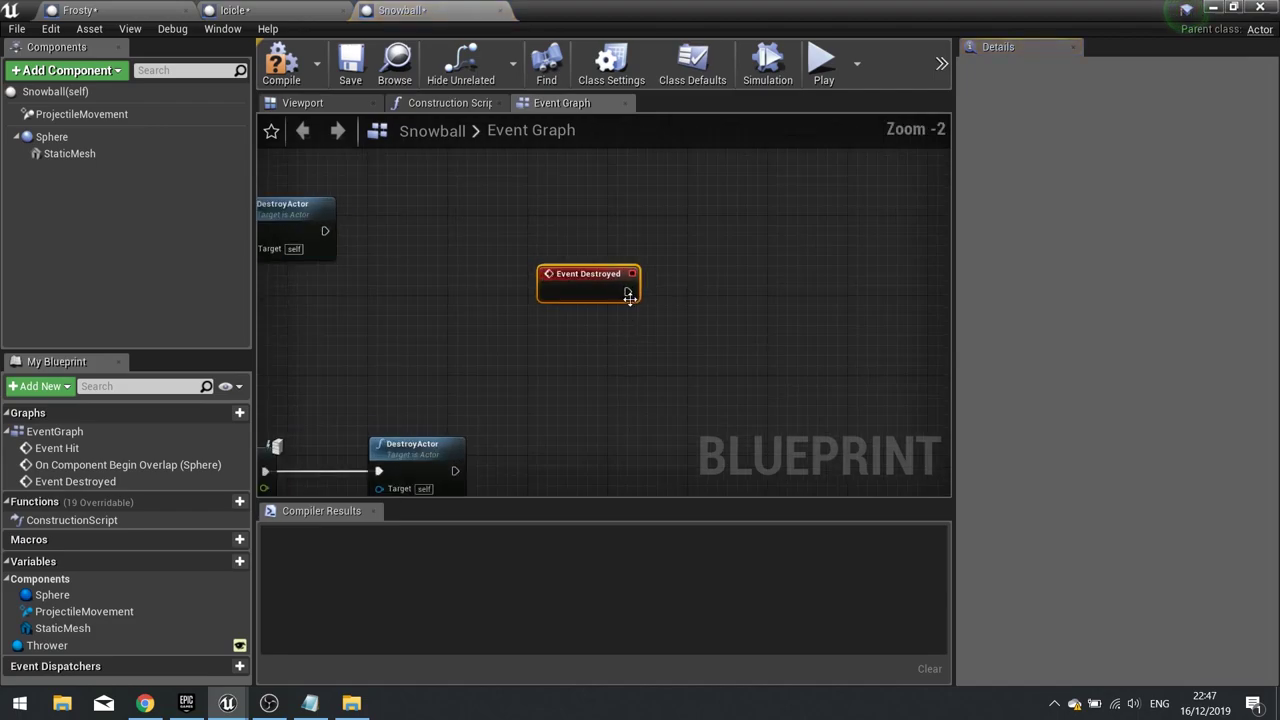
Connect Event Destroyed to a new Play Sound at Location node that uses the Snowball_sfx sound
{"action": "left_click_drag", "start_coordinate": [627, 291], "coordinate": [697, 296]}
{"action": "type", "text": "play "}
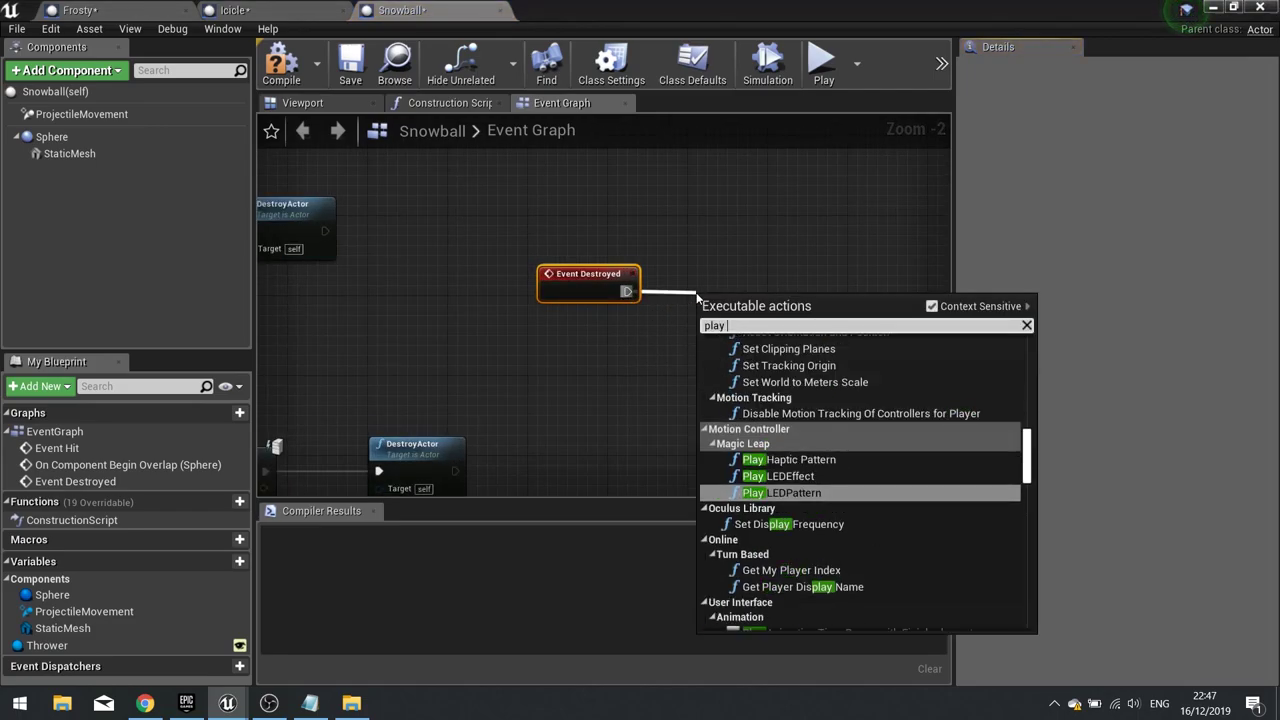
{"action": "type", "text": "sound"}
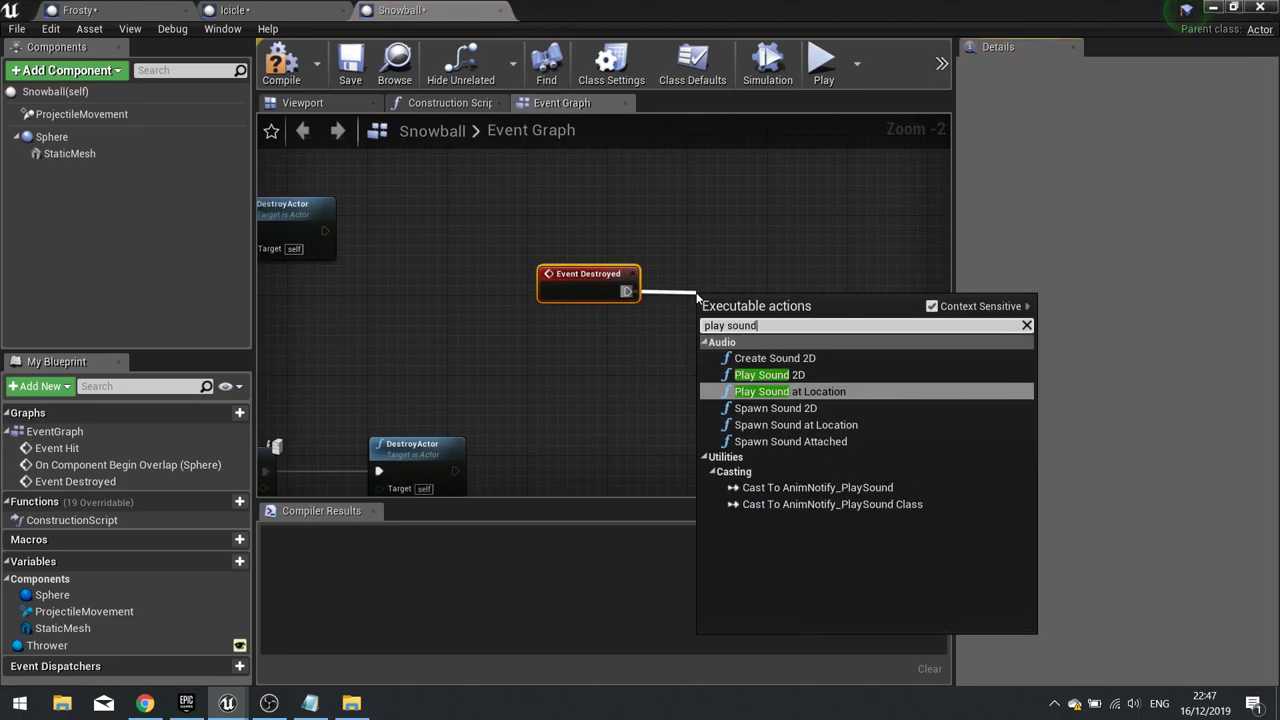
{"action": "left_click", "coordinate": [756, 391]}
{"action": "left_click", "coordinate": [765, 318]}
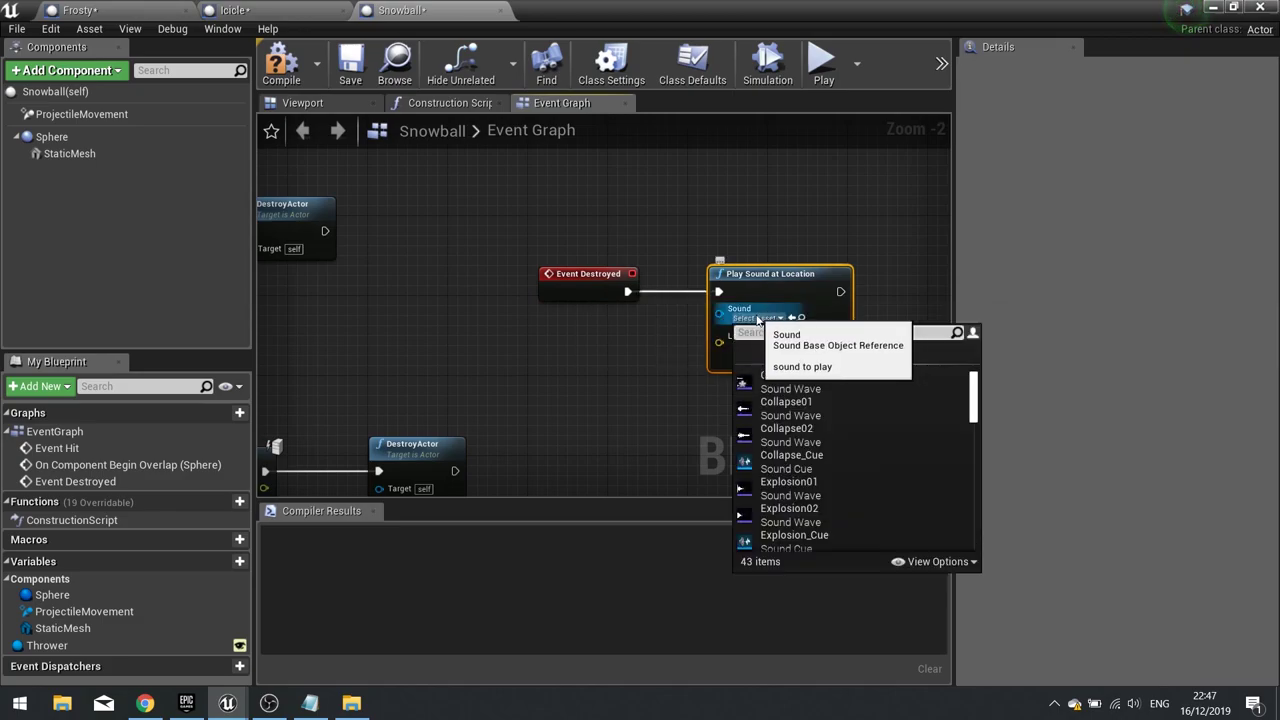
{"action": "type", "text": "snowball"}
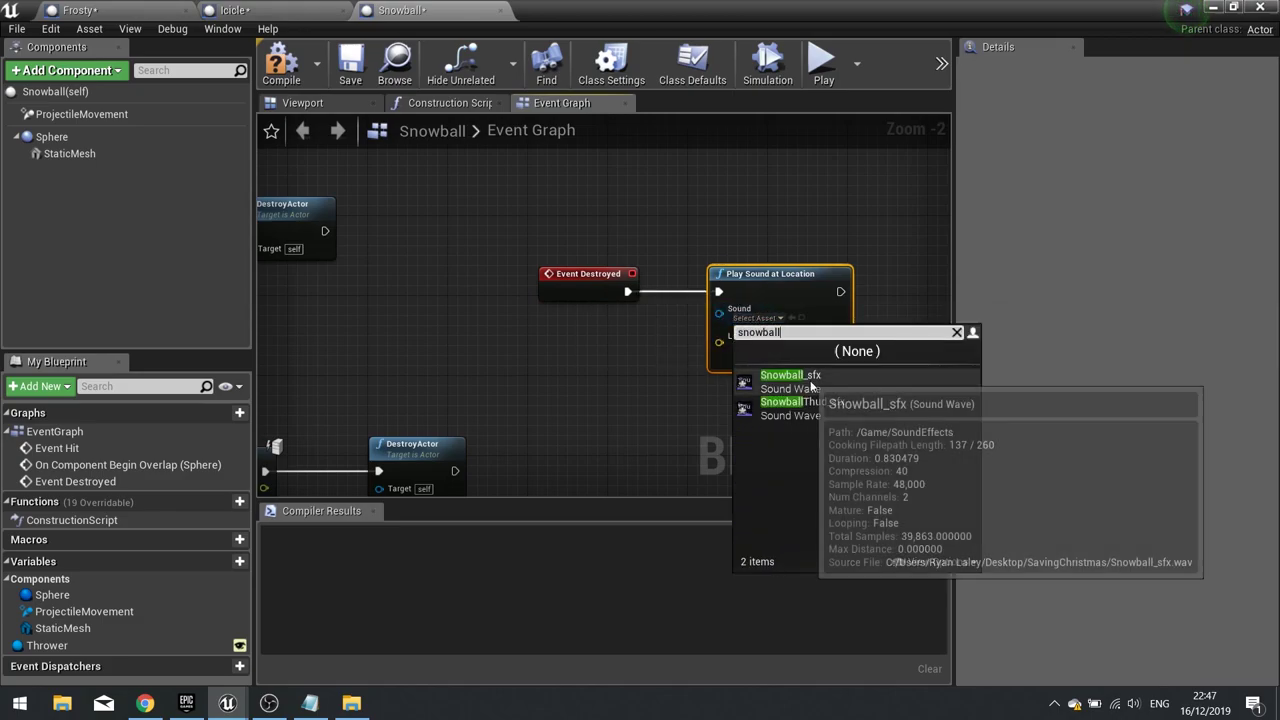
{"action": "left_click", "coordinate": [786, 374]}
Feed a GetActorLocation node into the snowball sound node's Location input and compile the Snowball blueprint
{"action": "left_click_drag", "start_coordinate": [658, 375], "coordinate": [658, 375]}
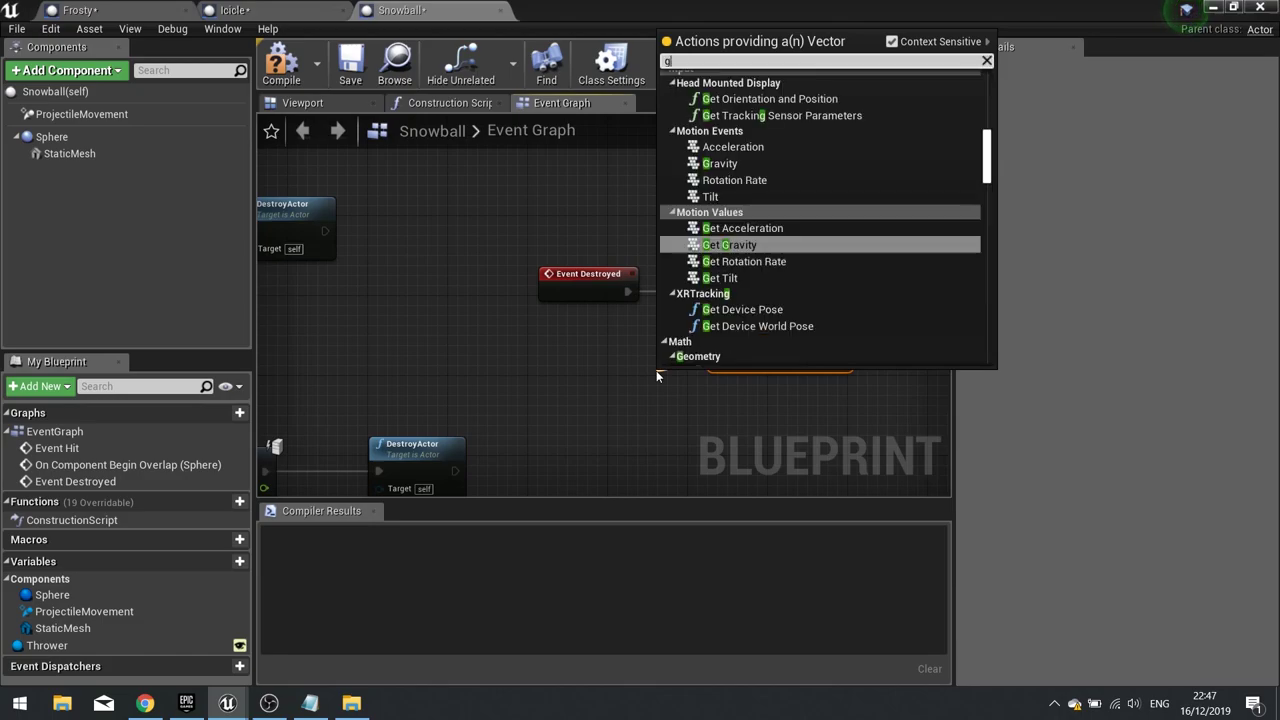
{"action": "type", "text": "get actorl"}
{"action": "key", "text": "Return"}
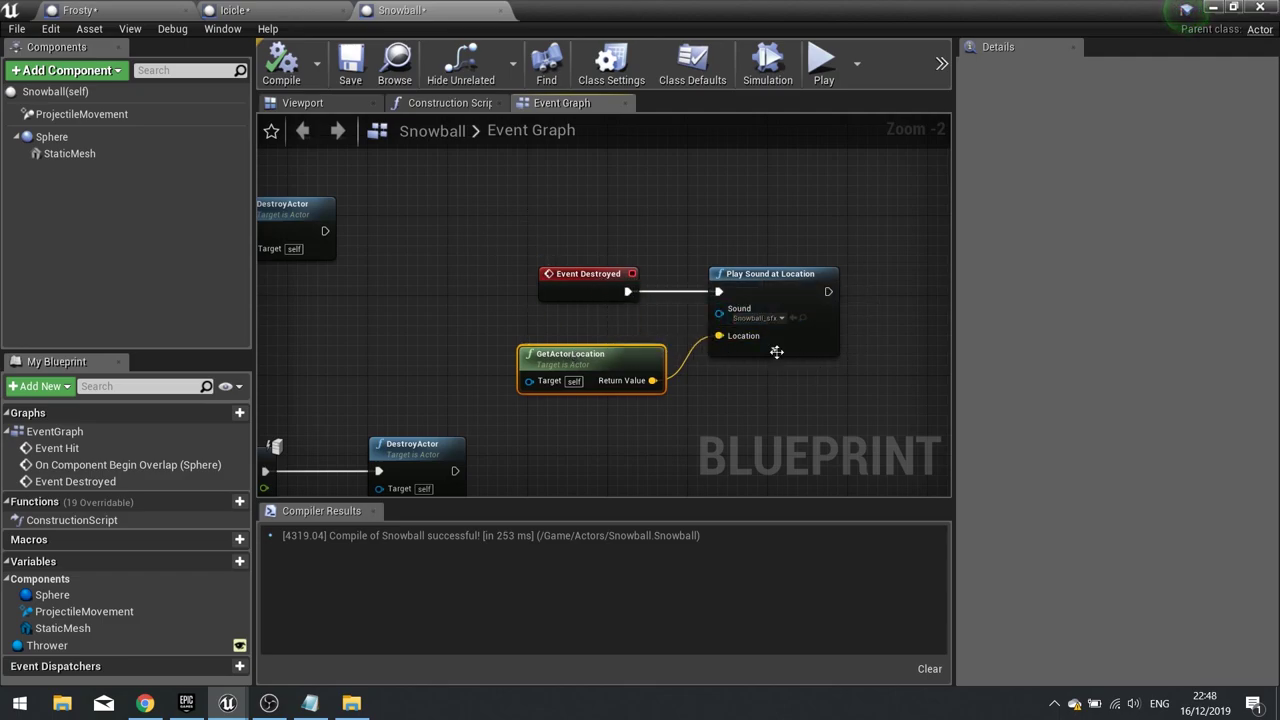
Close the Snowball and Icicle blueprints, and open the Santa blueprint from the Characters > Santa folder
{"action": "left_click", "coordinate": [501, 11]}
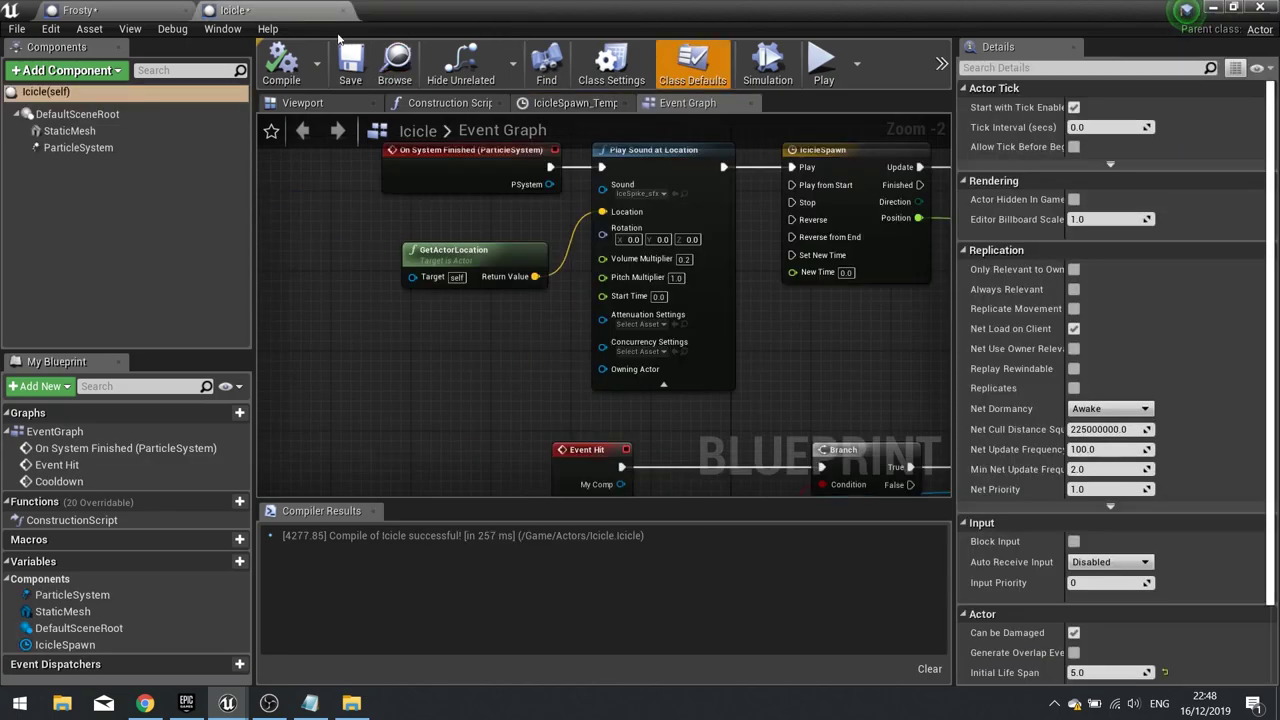
{"action": "left_click", "coordinate": [342, 11]}
{"action": "left_click", "coordinate": [1212, 8]}
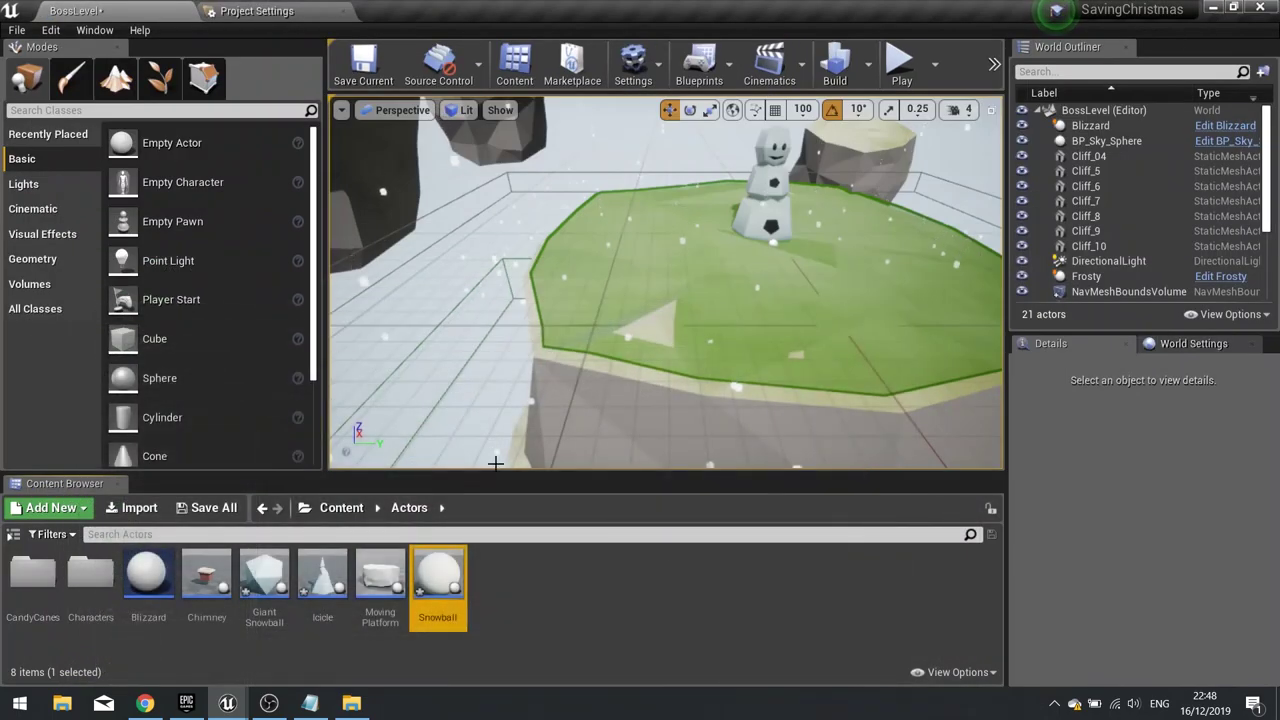
{"action": "double_click", "coordinate": [88, 580]}
{"action": "double_click", "coordinate": [32, 580]}
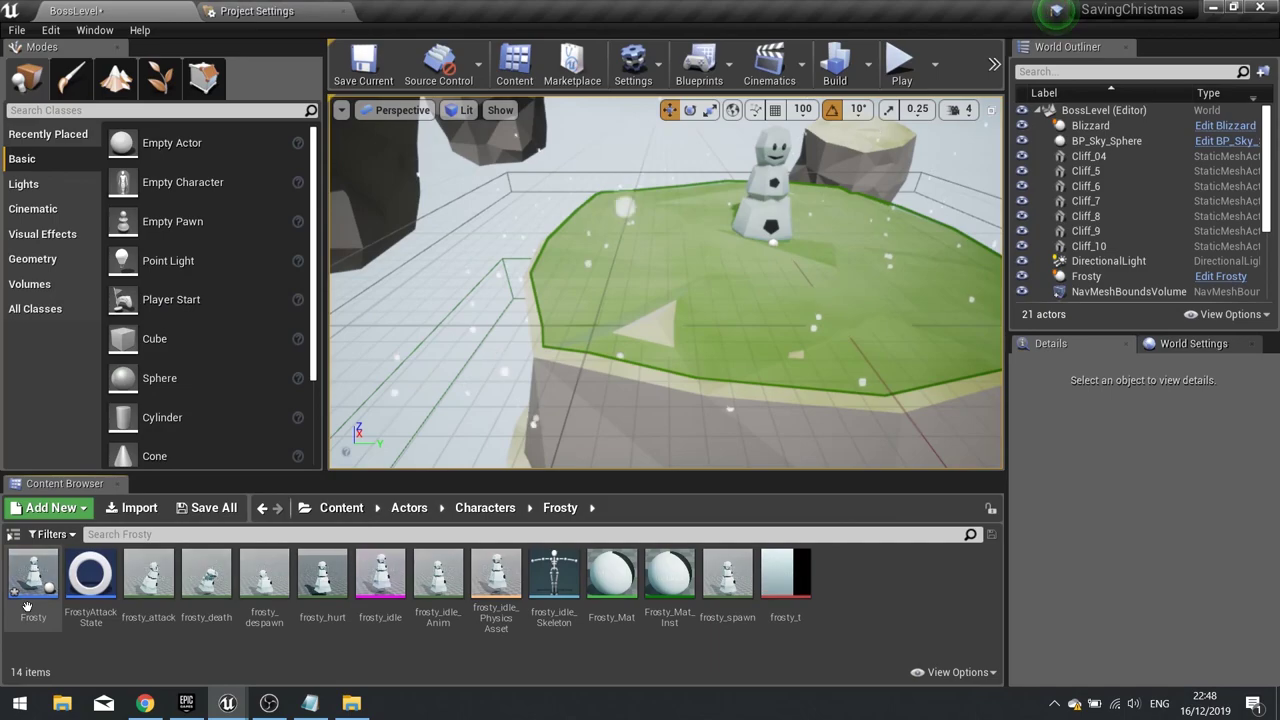
{"action": "left_click", "coordinate": [484, 508]}
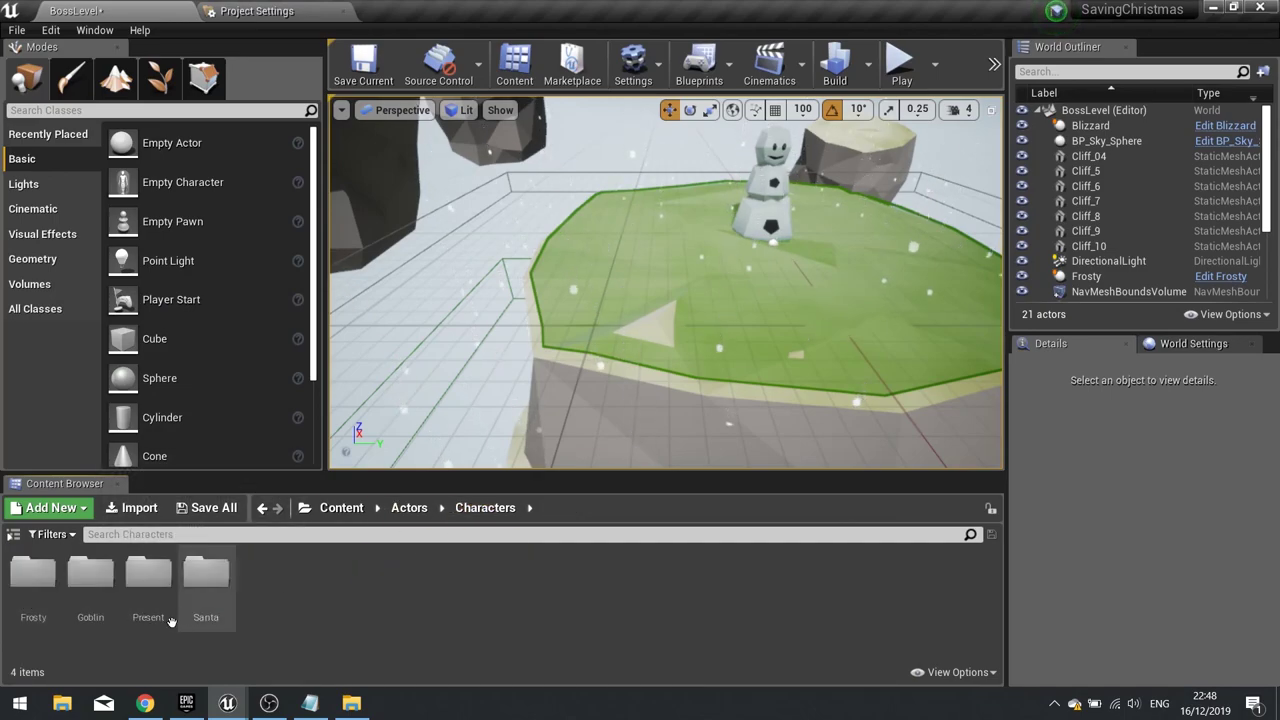
{"action": "double_click", "coordinate": [206, 580]}
{"action": "double_click", "coordinate": [222, 621]}
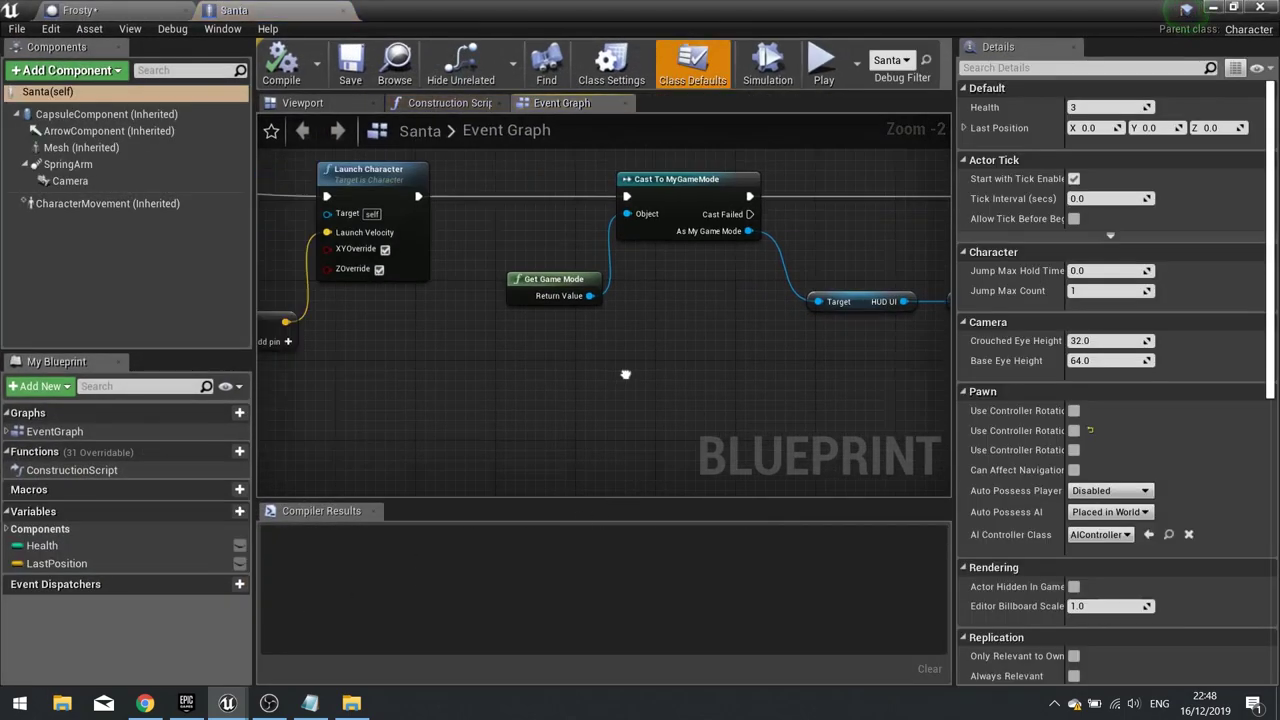
In Santa's InputAction Attack chain, insert a Play Sound at Location node between Play Montage's On Notify Begin and SpawnActor Snowball
{"action": "right_click_drag", "start_coordinate": [352, 358], "coordinate": [697, 351]}
{"action": "scroll", "coordinate": [697, 351], "scroll_direction": "up", "scroll_amount": 1}
{"action": "right_click_drag", "start_coordinate": [709, 284], "coordinate": [647, 397]}
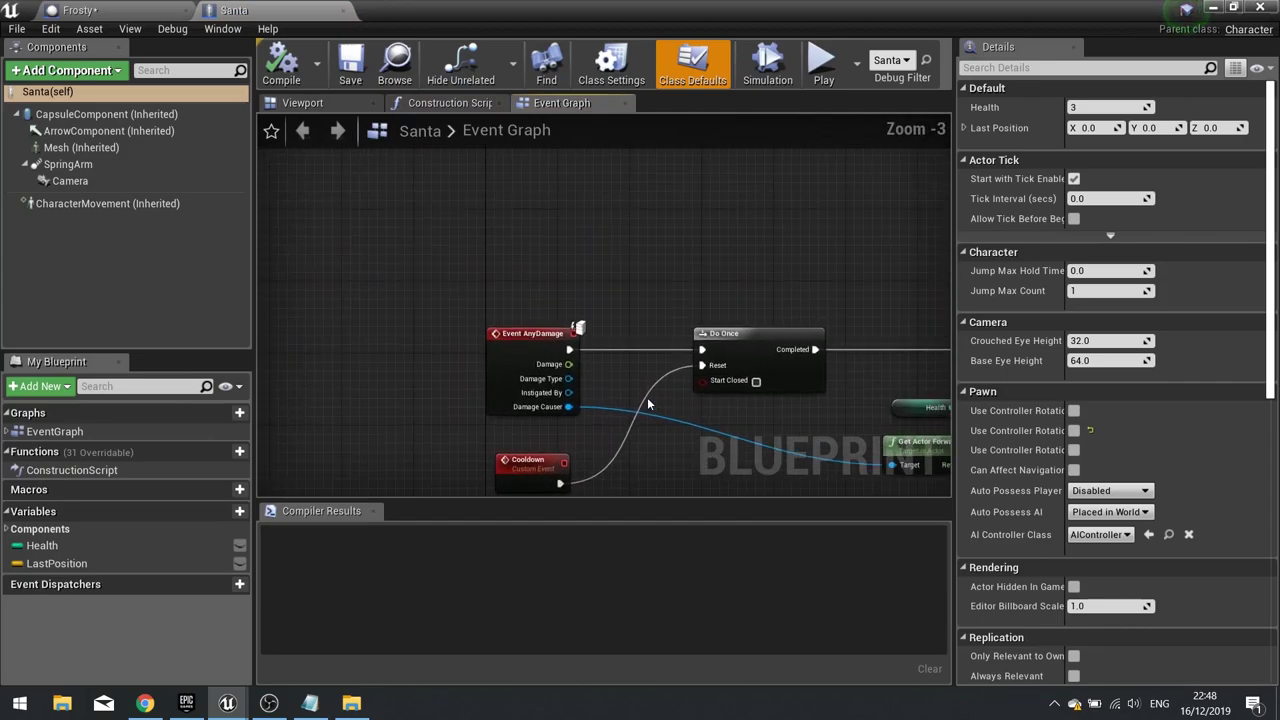
{"action": "scroll", "coordinate": [647, 397], "scroll_direction": "down", "scroll_amount": 3}
{"action": "right_click_drag", "start_coordinate": [787, 314], "coordinate": [491, 426]}
{"action": "scroll", "coordinate": [491, 426], "scroll_direction": "up", "scroll_amount": 2}
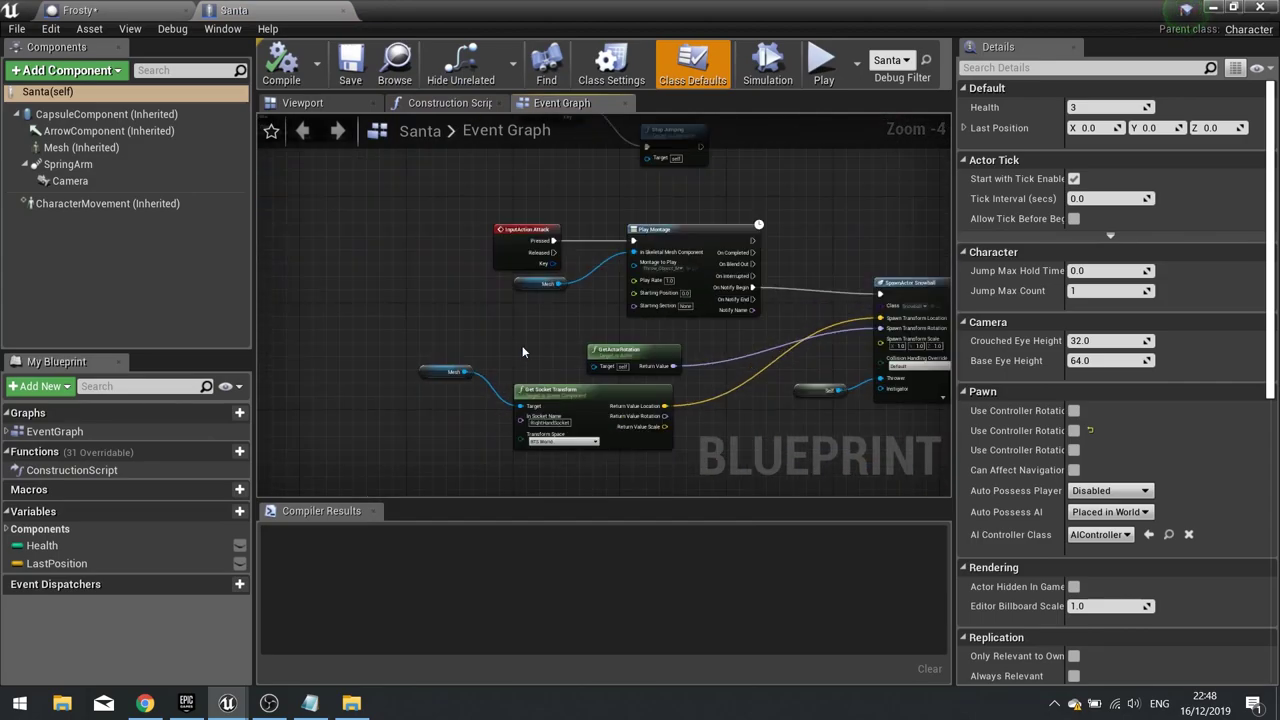
{"action": "scroll", "coordinate": [522, 345], "scroll_direction": "up", "scroll_amount": 3}
{"action": "right_click_drag", "start_coordinate": [496, 356], "coordinate": [420, 350]}
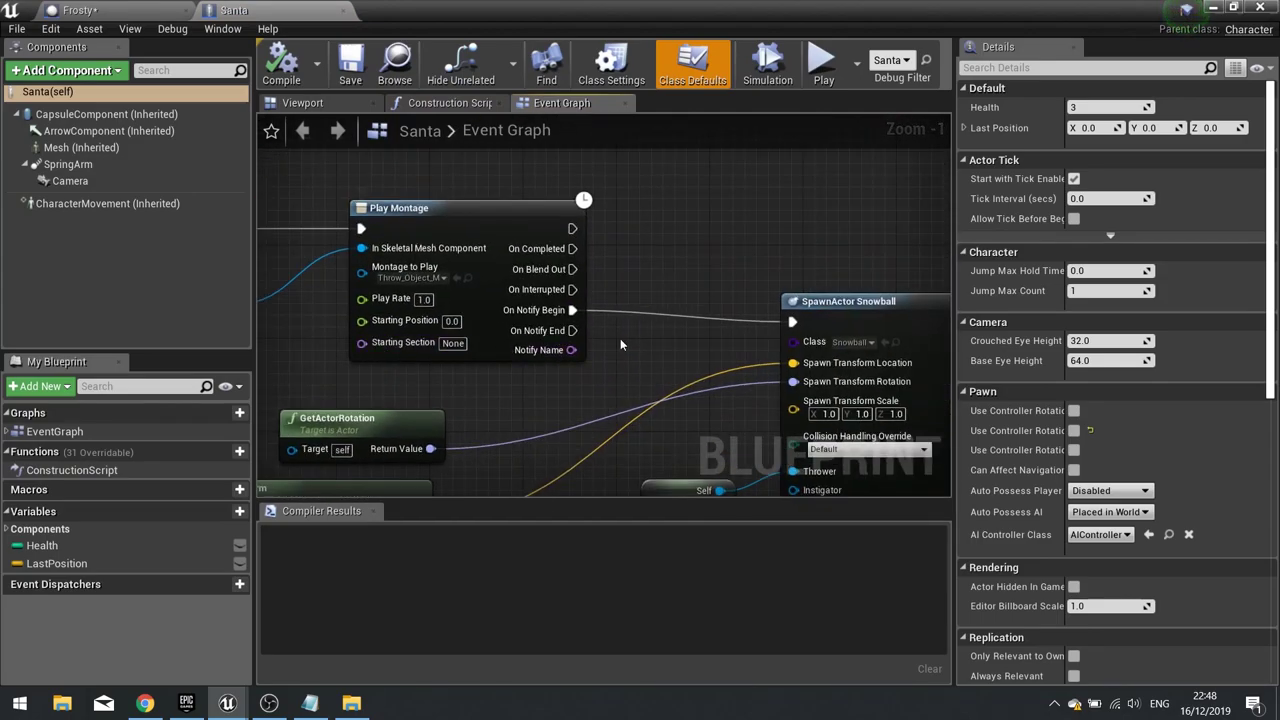
{"action": "right_click_drag", "start_coordinate": [620, 338], "coordinate": [633, 306]}
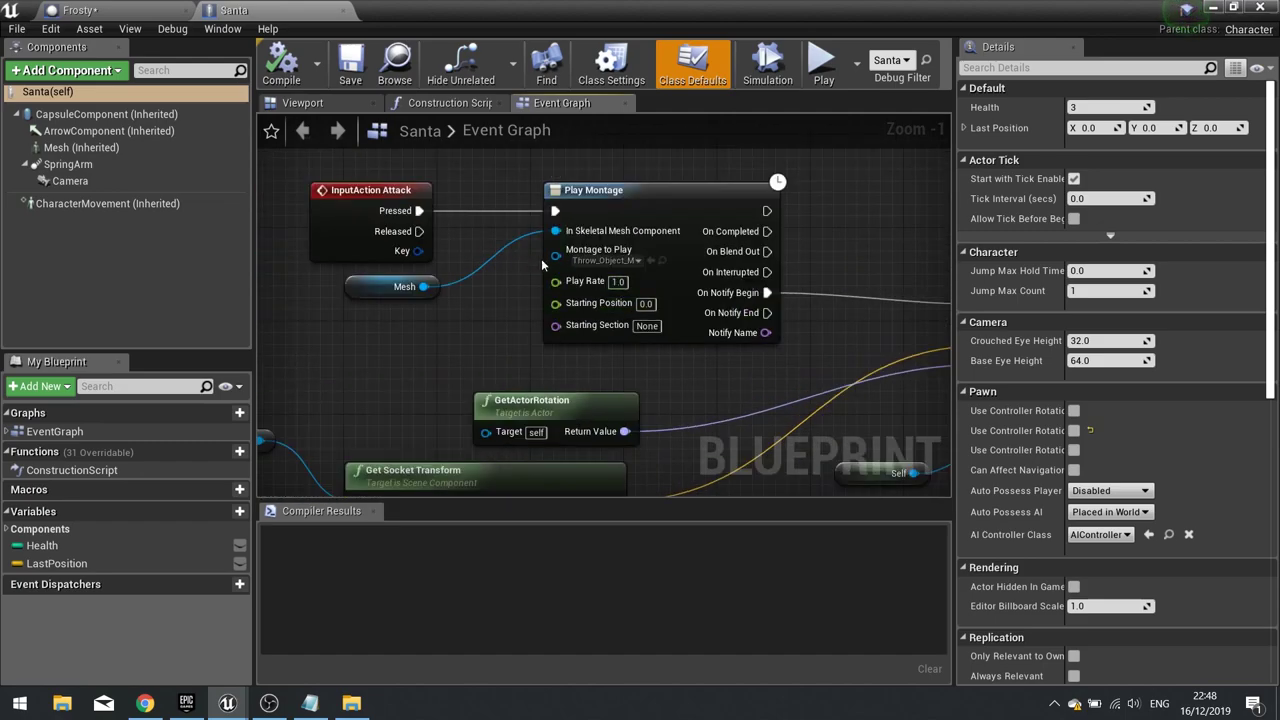
{"action": "right_click_drag", "start_coordinate": [786, 290], "coordinate": [511, 288]}
{"action": "left_click_drag", "start_coordinate": [491, 290], "coordinate": [547, 275]}
{"action": "type", "text": "play sound"}
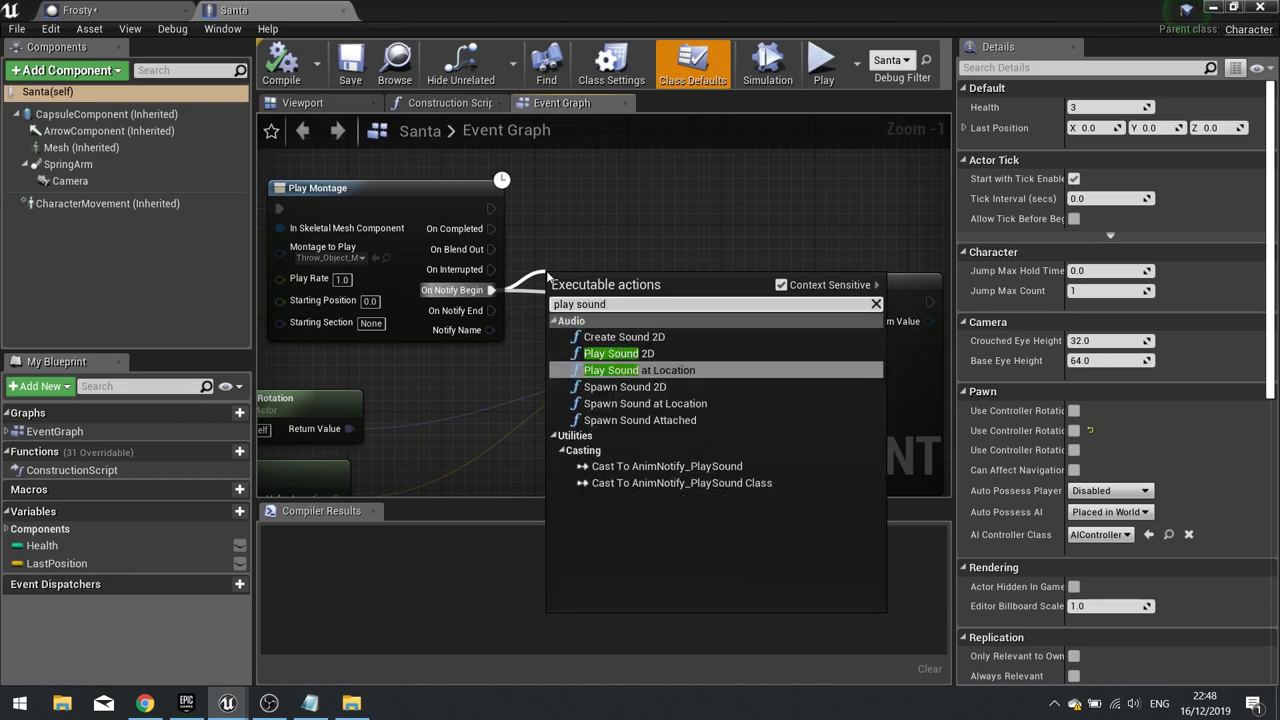
{"action": "key", "text": "Escape"}
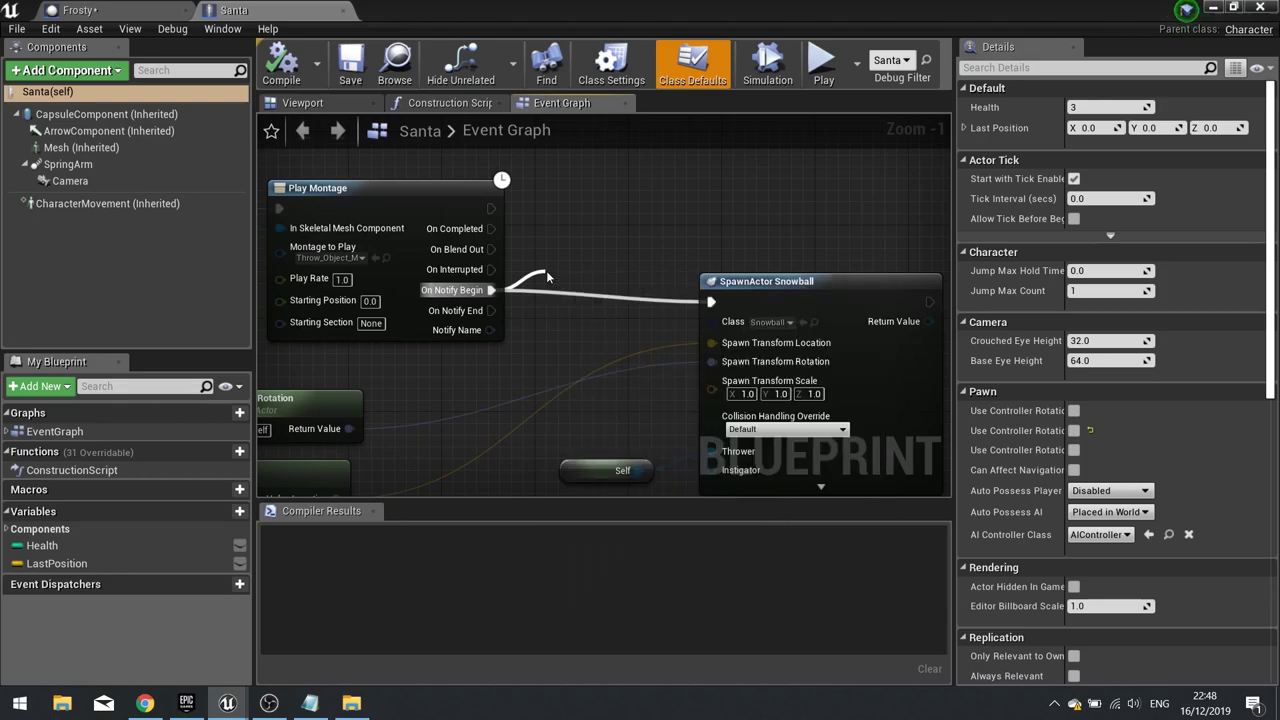
Rearrange SpawnActor Snowball and its Mesh, Get Socket Transform, GetActorRotation and Self nodes to make room around the sound node
{"action": "left_click_drag", "start_coordinate": [817, 299], "coordinate": [908, 282]}
{"action": "right_click_drag", "start_coordinate": [608, 361], "coordinate": [897, 220]}
{"action": "right_click_drag", "start_coordinate": [552, 360], "coordinate": [812, 330]}
{"action": "scroll", "coordinate": [812, 331], "scroll_direction": "down", "scroll_amount": 2}
{"action": "right_click_drag", "start_coordinate": [748, 388], "coordinate": [834, 320]}
{"action": "left_click_drag", "start_coordinate": [789, 360], "coordinate": [437, 138]}
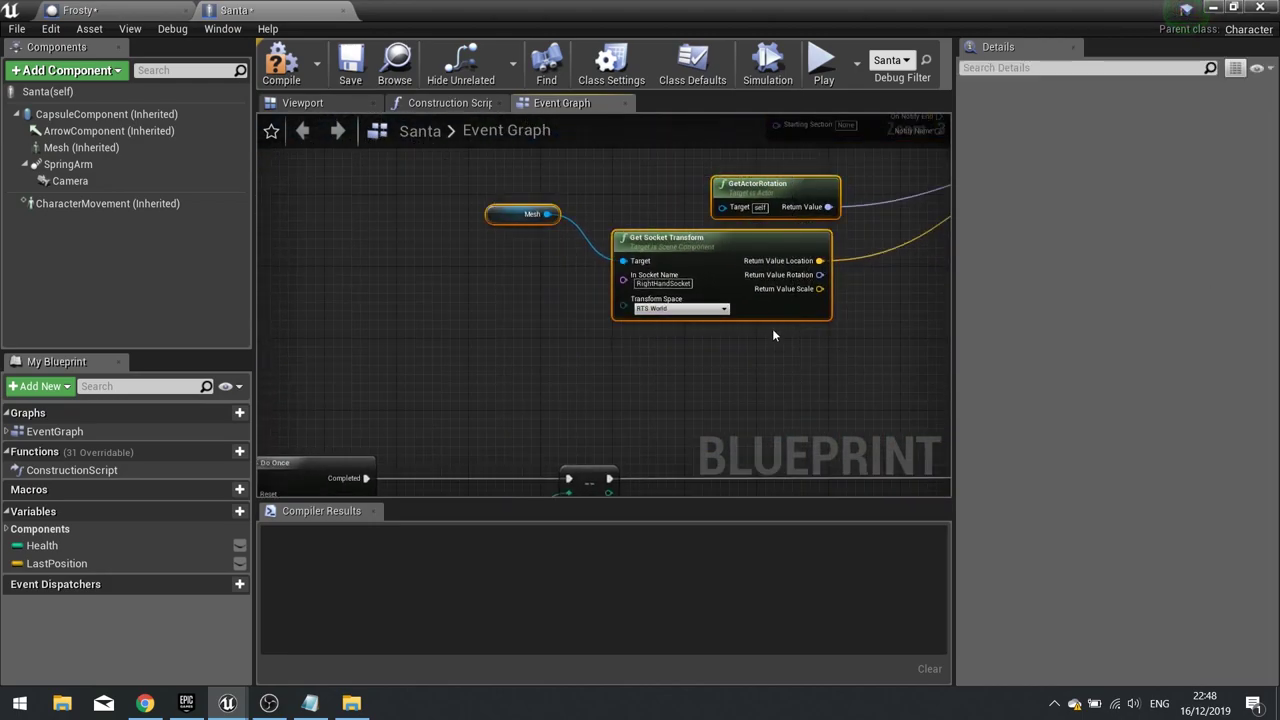
{"action": "right_click_drag", "start_coordinate": [773, 336], "coordinate": [397, 369]}
{"action": "scroll", "coordinate": [397, 369], "scroll_direction": "down", "scroll_amount": 2}
{"action": "left_click_drag", "start_coordinate": [385, 322], "coordinate": [602, 346]}
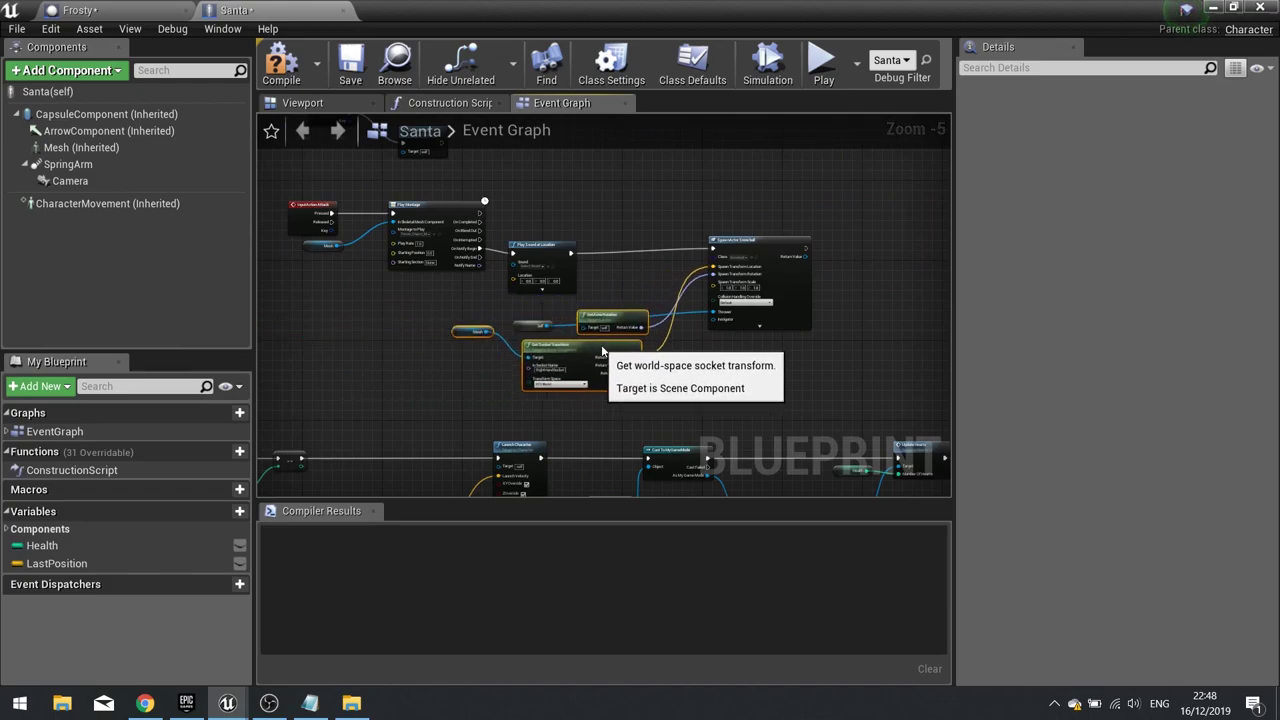
{"action": "scroll", "coordinate": [543, 337], "scroll_direction": "up", "scroll_amount": 2}
{"action": "left_click_drag", "start_coordinate": [502, 318], "coordinate": [750, 342]}
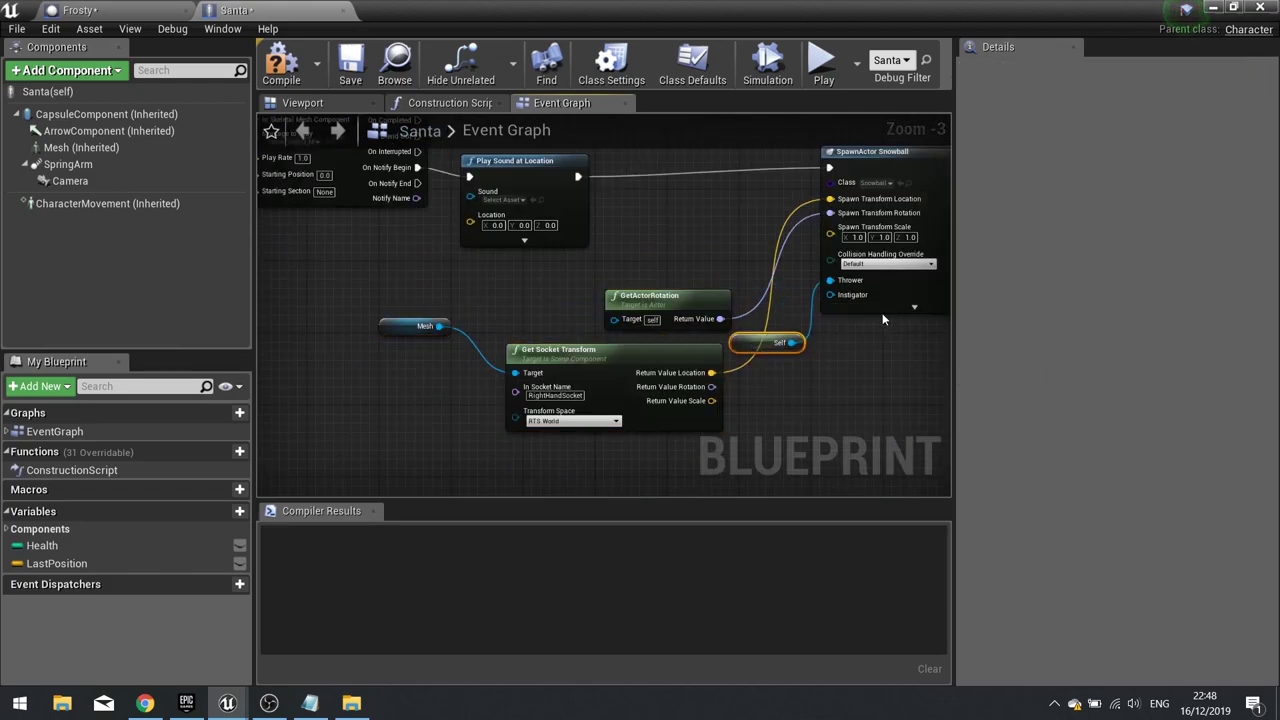
{"action": "left_click_drag", "start_coordinate": [863, 162], "coordinate": [898, 171]}
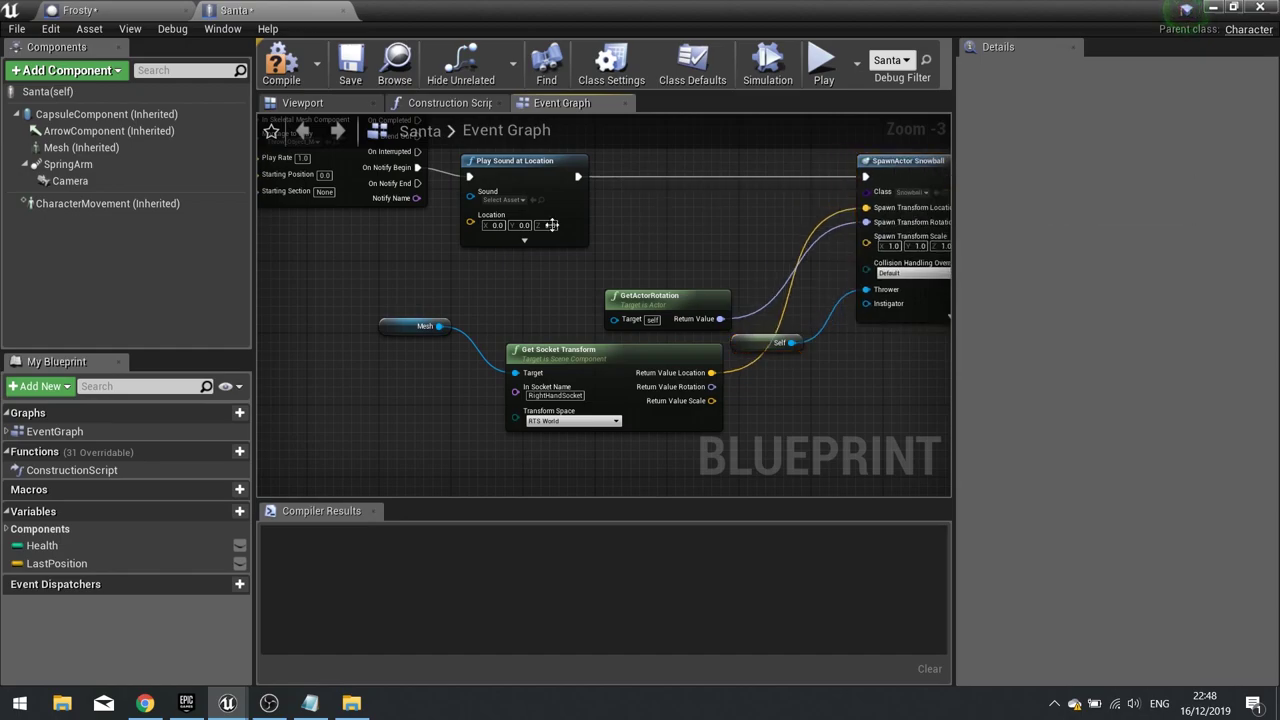
Assign the Throw_sfx sound wave to Santa's Play Sound at Location node
{"action": "left_click_drag", "start_coordinate": [510, 185], "coordinate": [544, 176]}
{"action": "left_click", "coordinate": [539, 190]}
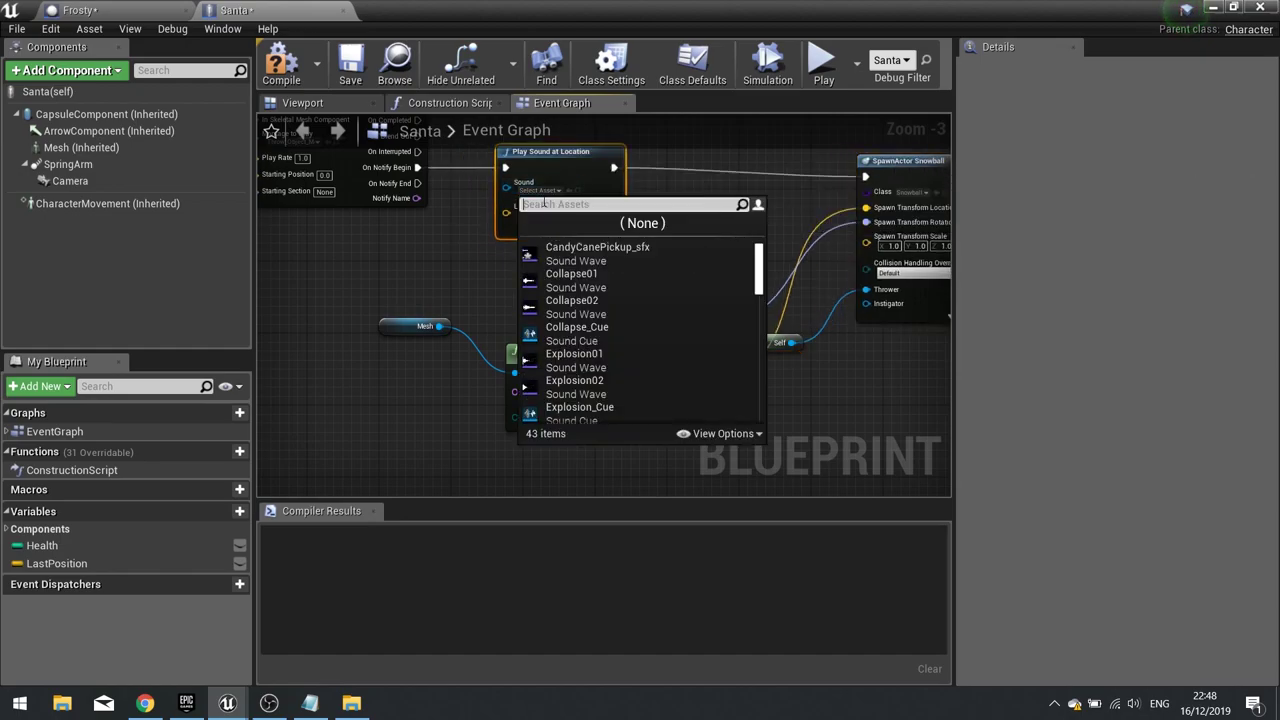
{"action": "type", "text": "throw"}
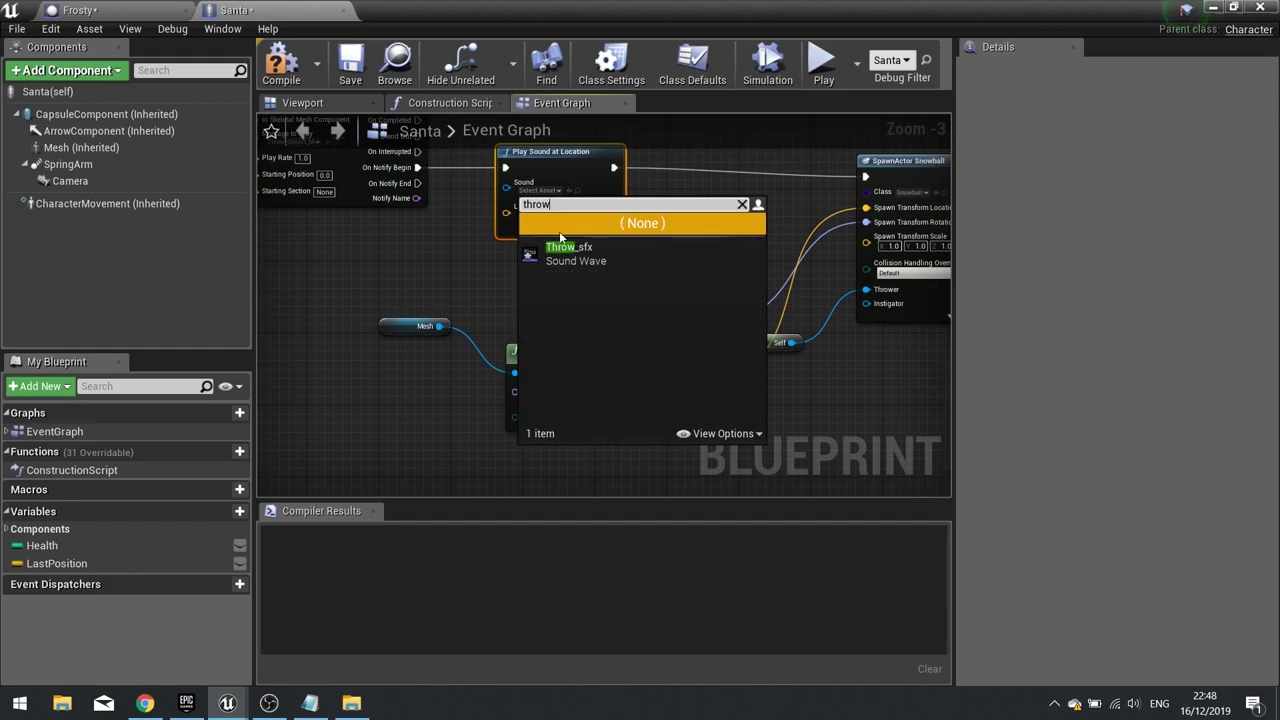
{"action": "left_click", "coordinate": [572, 248]}
Feed a GetActorLocation node into the throw sound's Location input, compile the Santa blueprint and close it
{"action": "left_click_drag", "start_coordinate": [507, 208], "coordinate": [407, 262]}
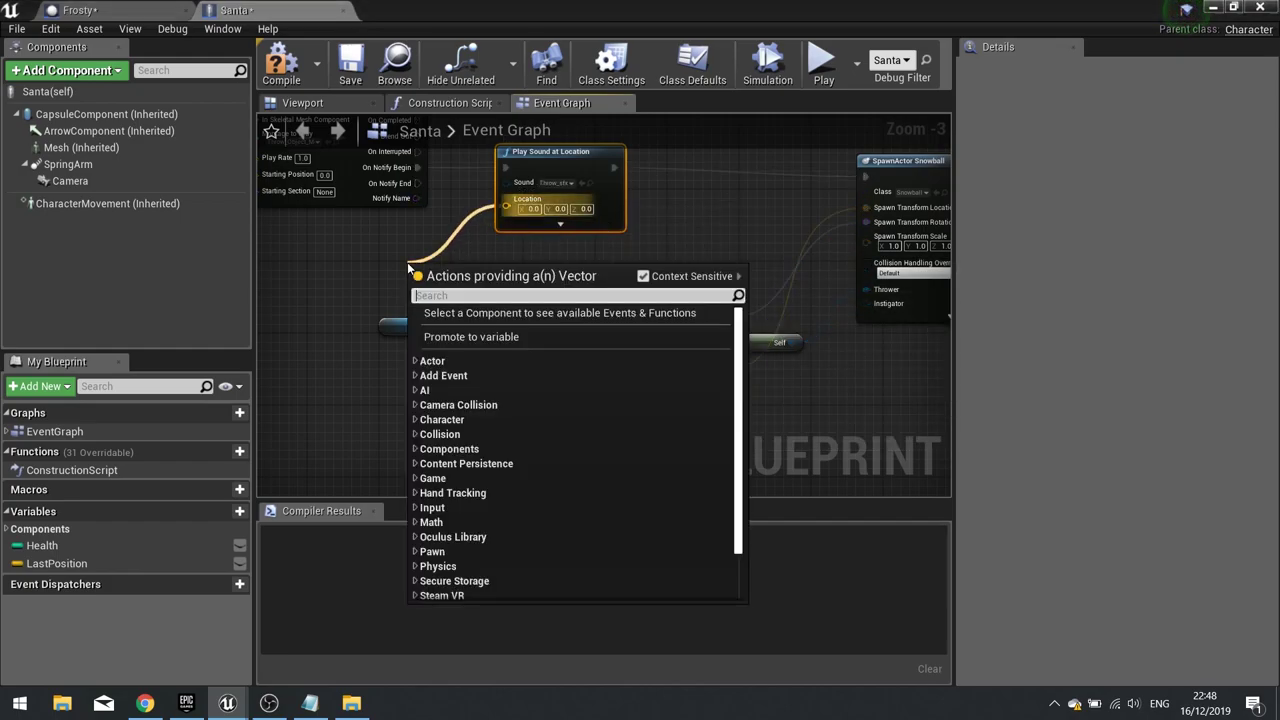
{"action": "type", "text": "get actorl"}
{"action": "key", "text": "Return"}
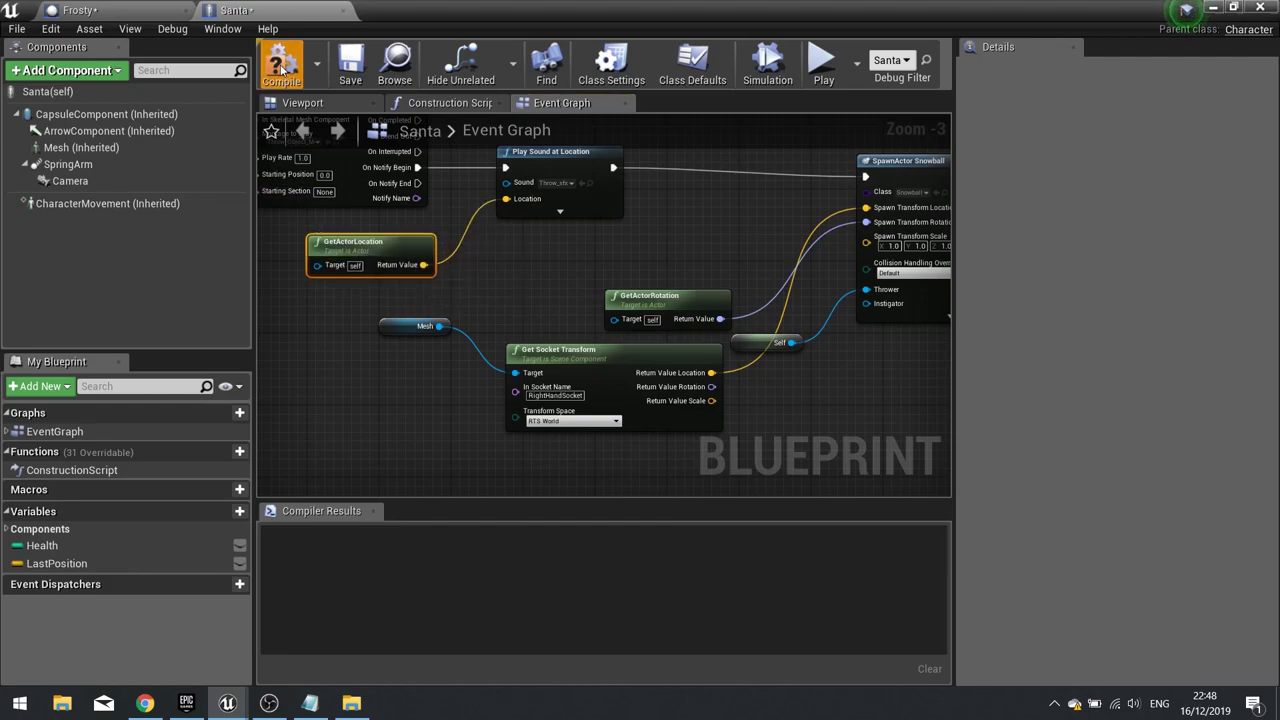
{"action": "left_click", "coordinate": [343, 11]}
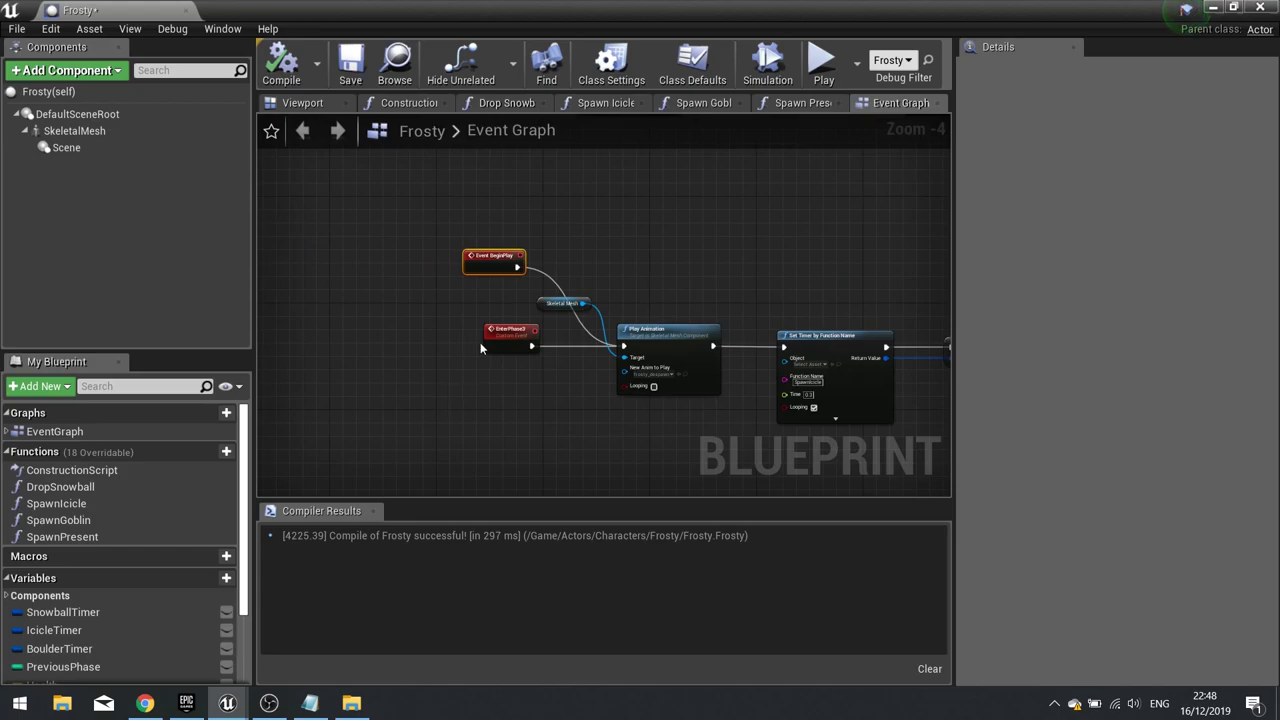
Wire Event BeginPlay to the EnterPhase2 Play Animation node and play-test the boss level's audio
{"action": "left_click_drag", "start_coordinate": [506, 266], "coordinate": [443, 209]}
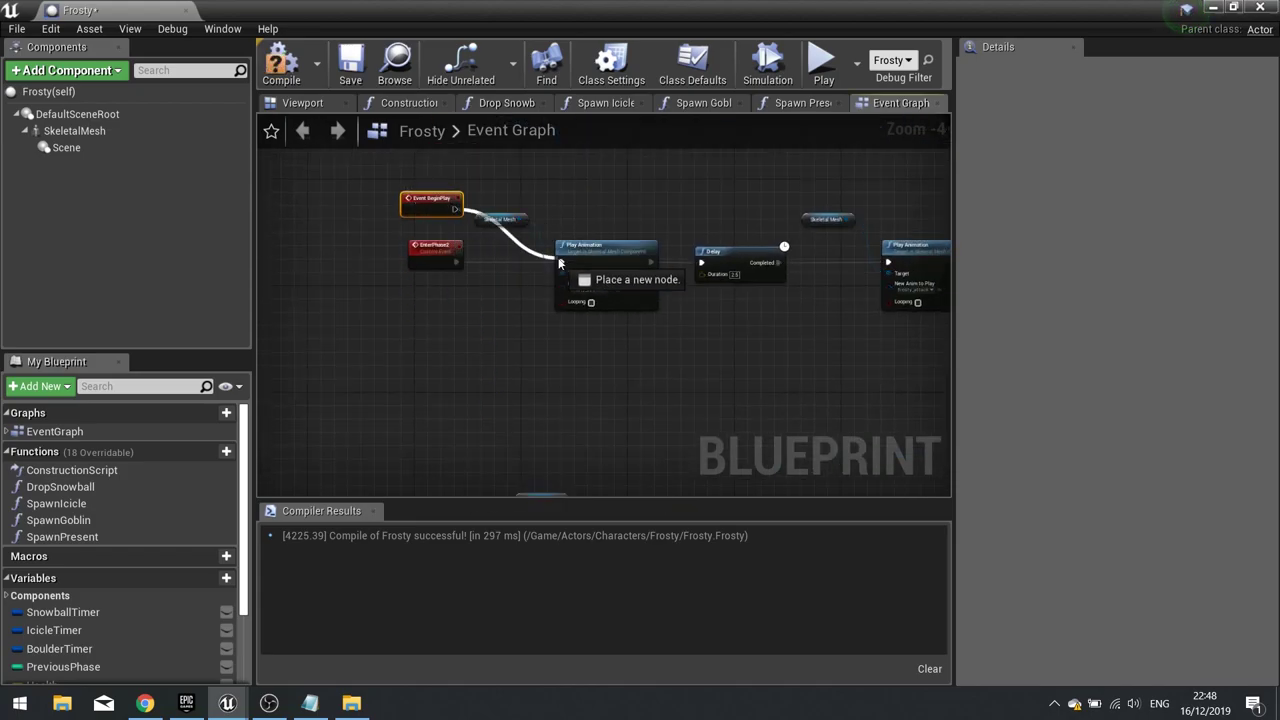
{"action": "left_click", "coordinate": [1211, 8]}
{"action": "left_click", "coordinate": [902, 60]}
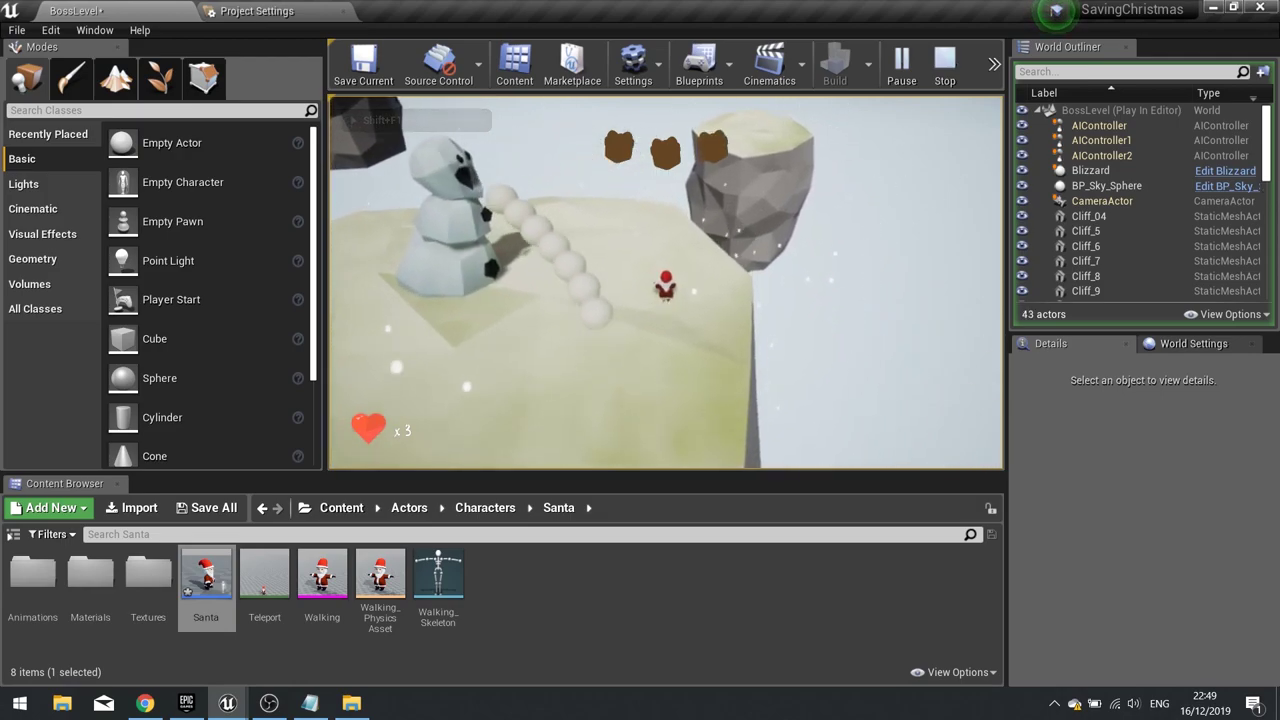
{"action": "key", "text": "w"}
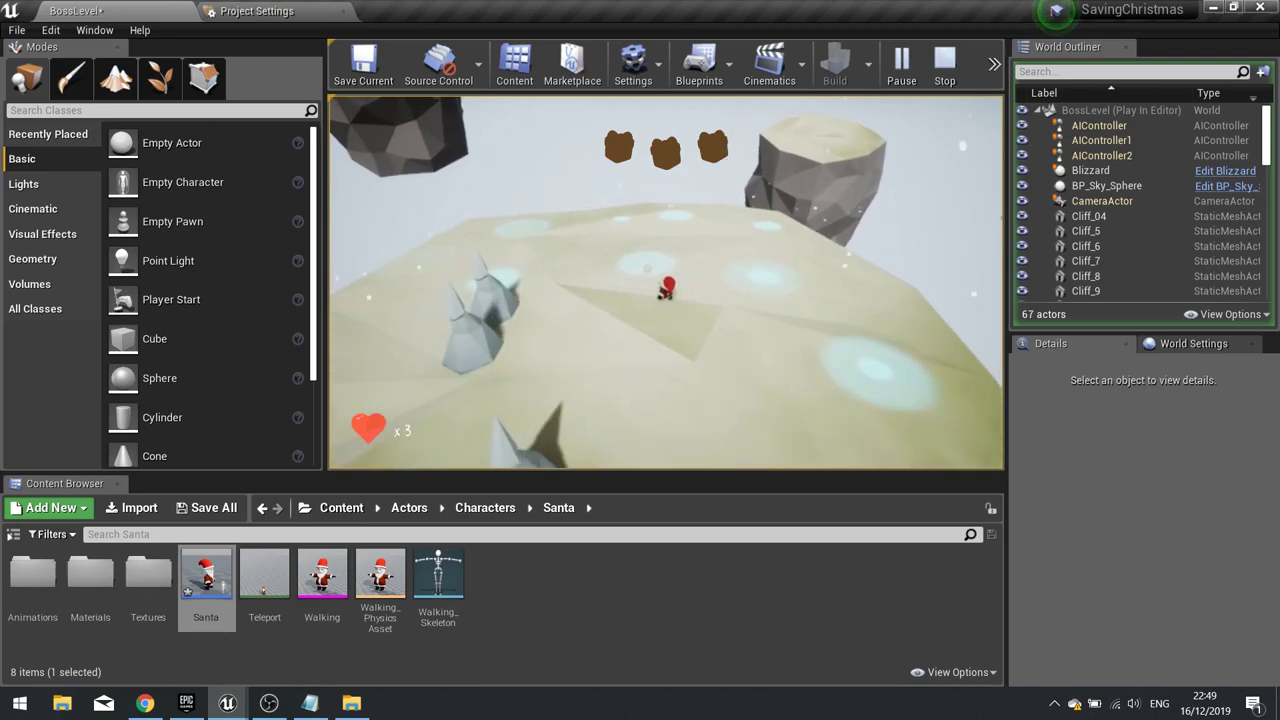
{"action": "key", "text": "Escape"}
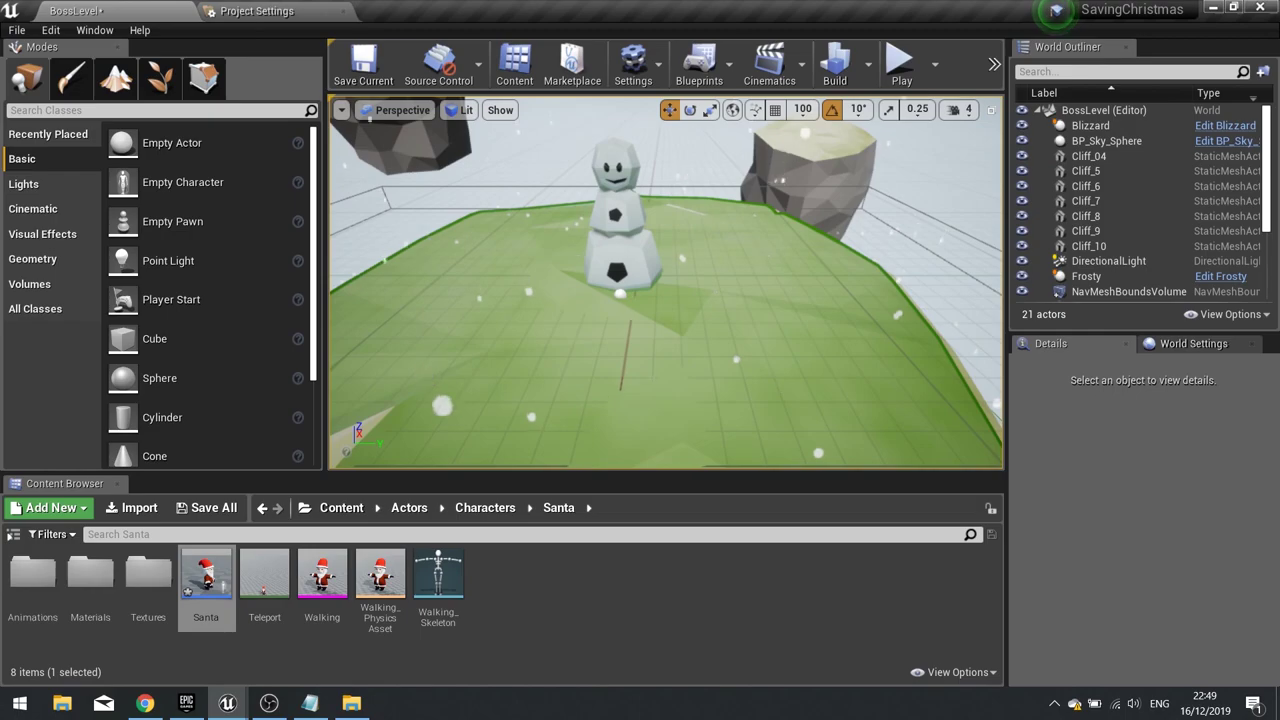
In the Frosty blueprint, reconnect Event BeginPlay to the frosty_spawn Play Animation node, compile and close the blueprint
{"action": "right_click_drag", "start_coordinate": [666, 282], "coordinate": [706, 373]}
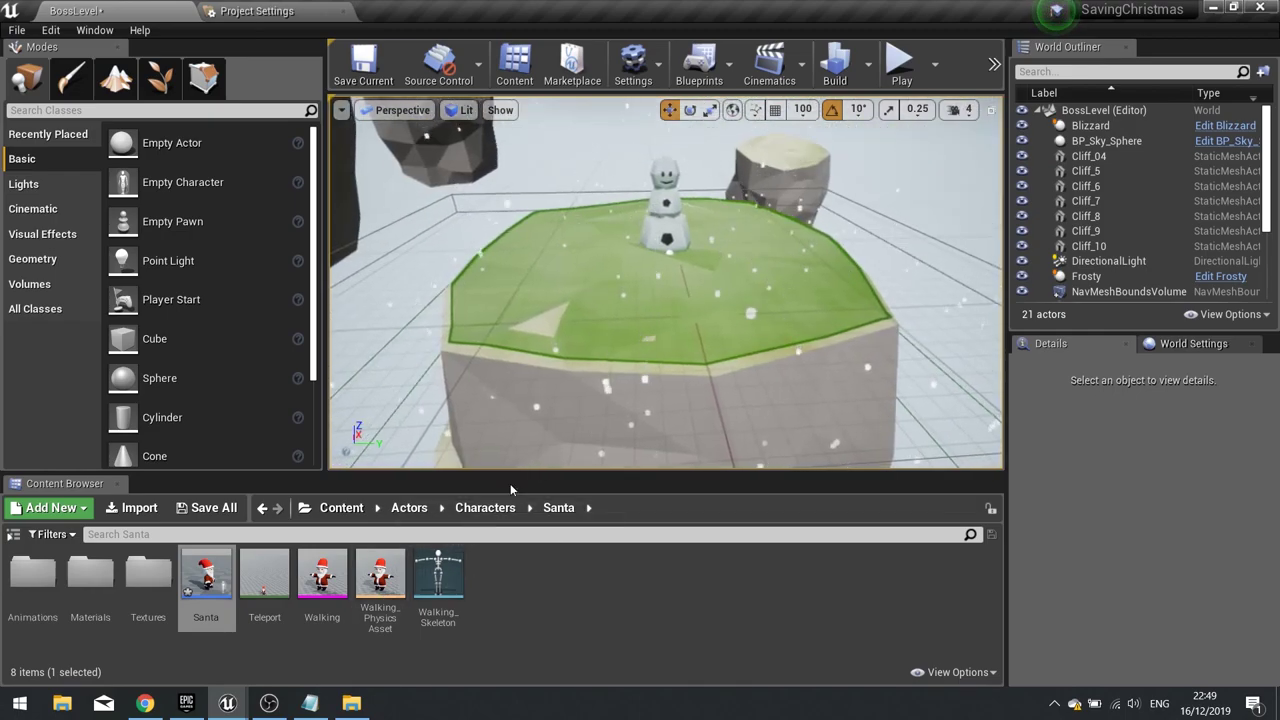
{"action": "left_click", "coordinate": [1210, 278]}
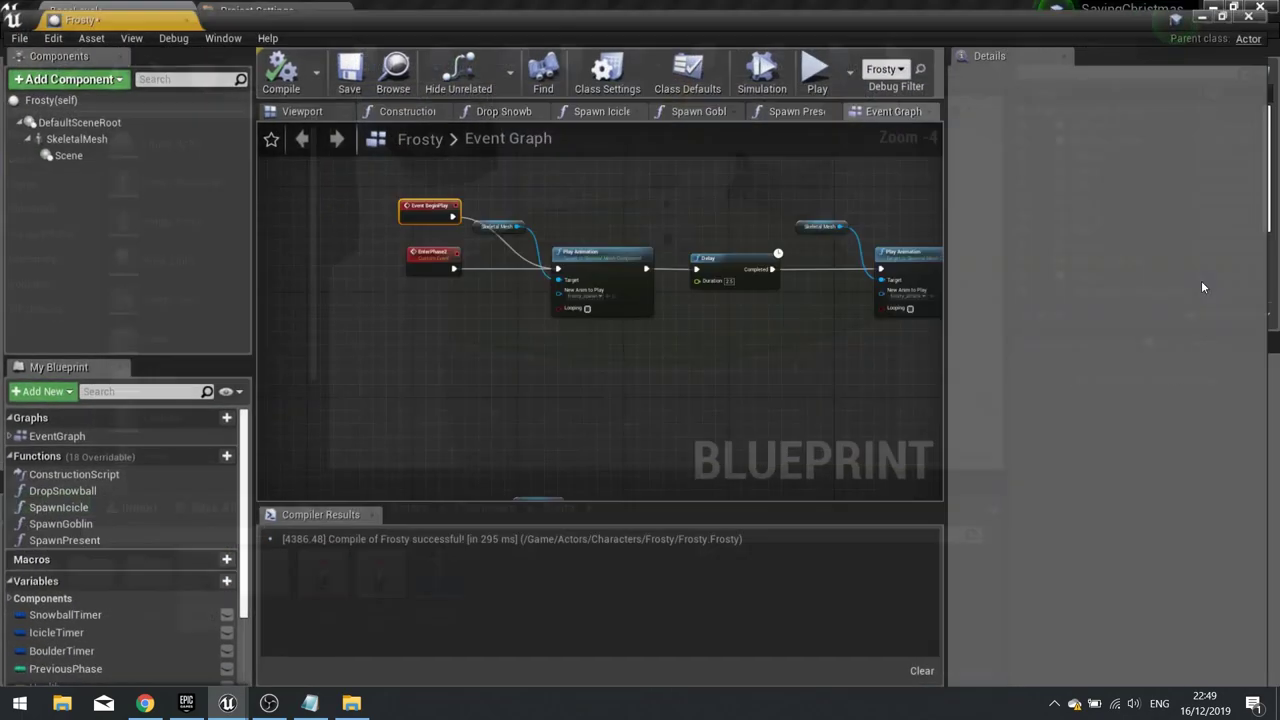
{"action": "right_click_drag", "start_coordinate": [453, 213], "coordinate": [440, 303]}
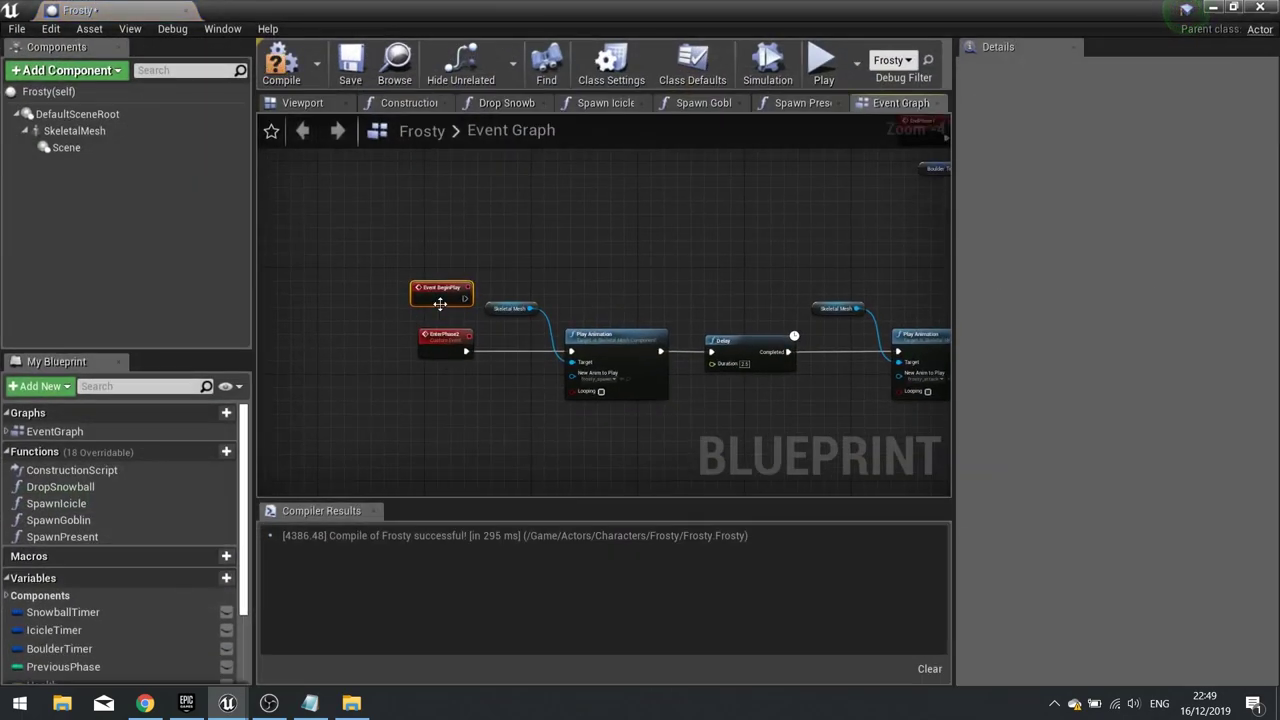
{"action": "right_click_drag", "start_coordinate": [894, 291], "coordinate": [406, 374]}
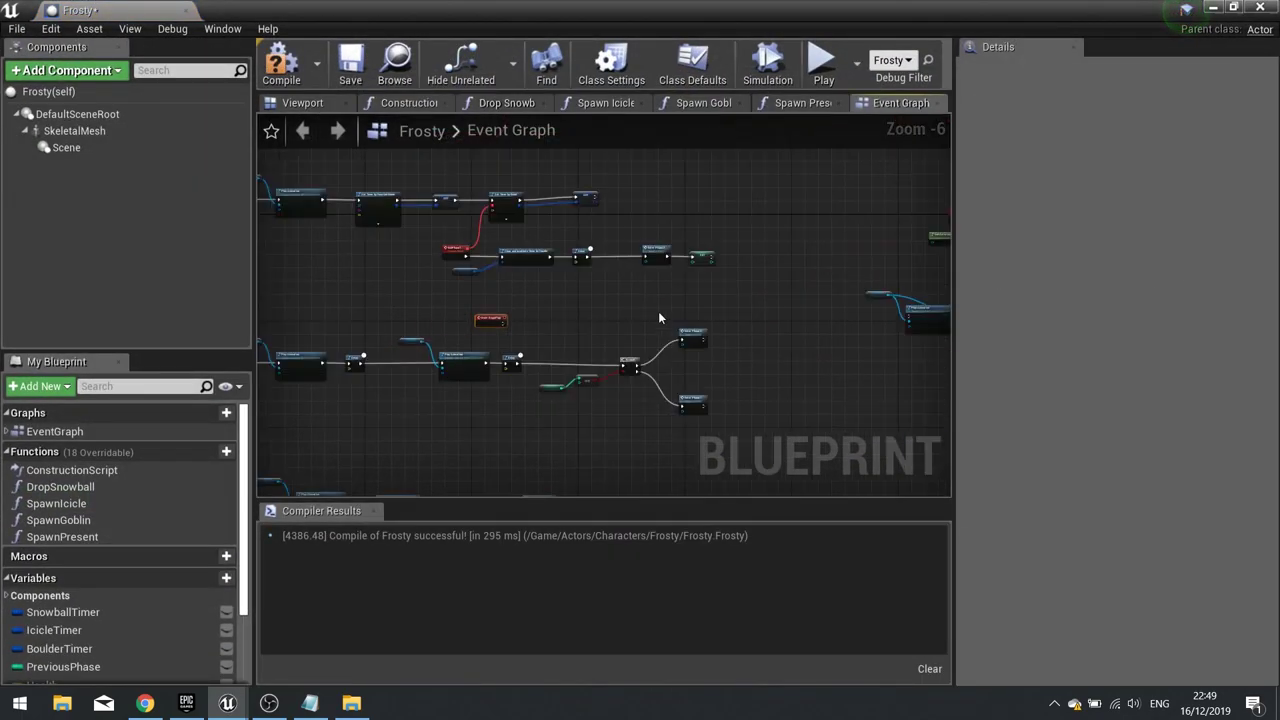
{"action": "scroll", "coordinate": [860, 314], "scroll_direction": "up", "scroll_amount": 3}
{"action": "right_click_drag", "start_coordinate": [862, 330], "coordinate": [566, 312]}
{"action": "left_click_drag", "start_coordinate": [596, 297], "coordinate": [689, 300]}
{"action": "left_click_drag", "start_coordinate": [575, 298], "coordinate": [585, 298]}
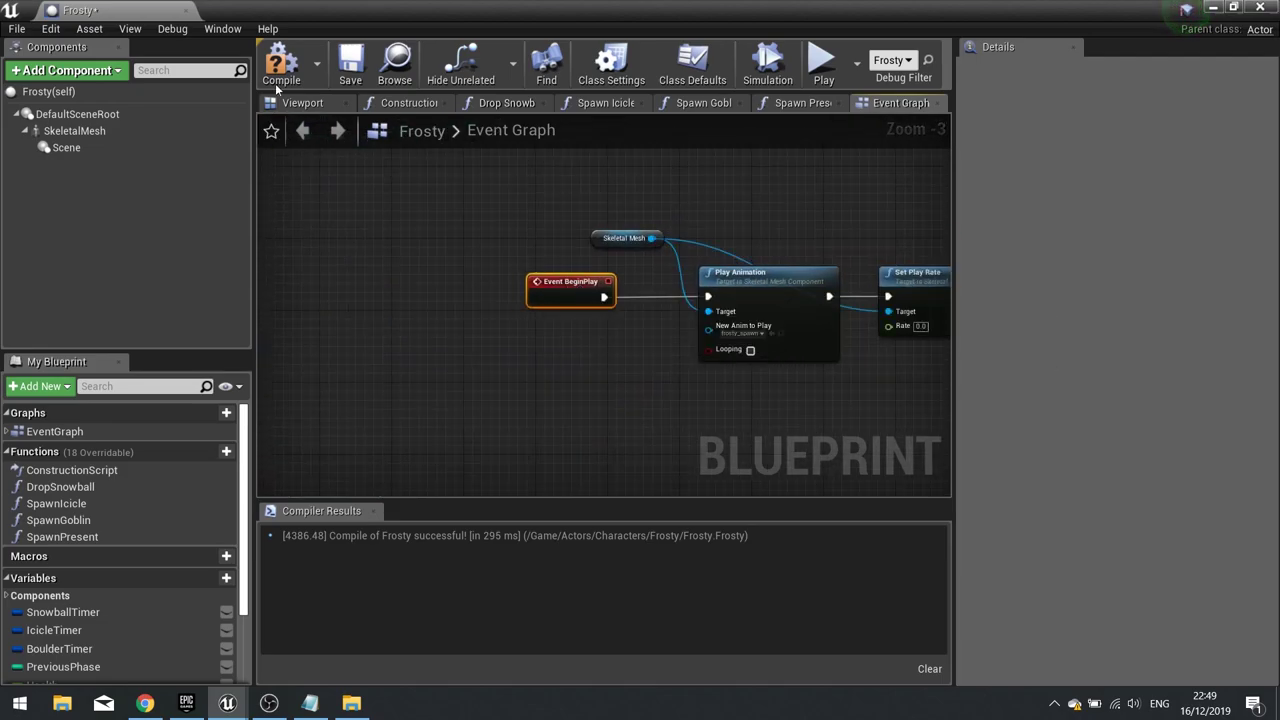
{"action": "right_click_drag", "start_coordinate": [905, 372], "coordinate": [625, 375]}
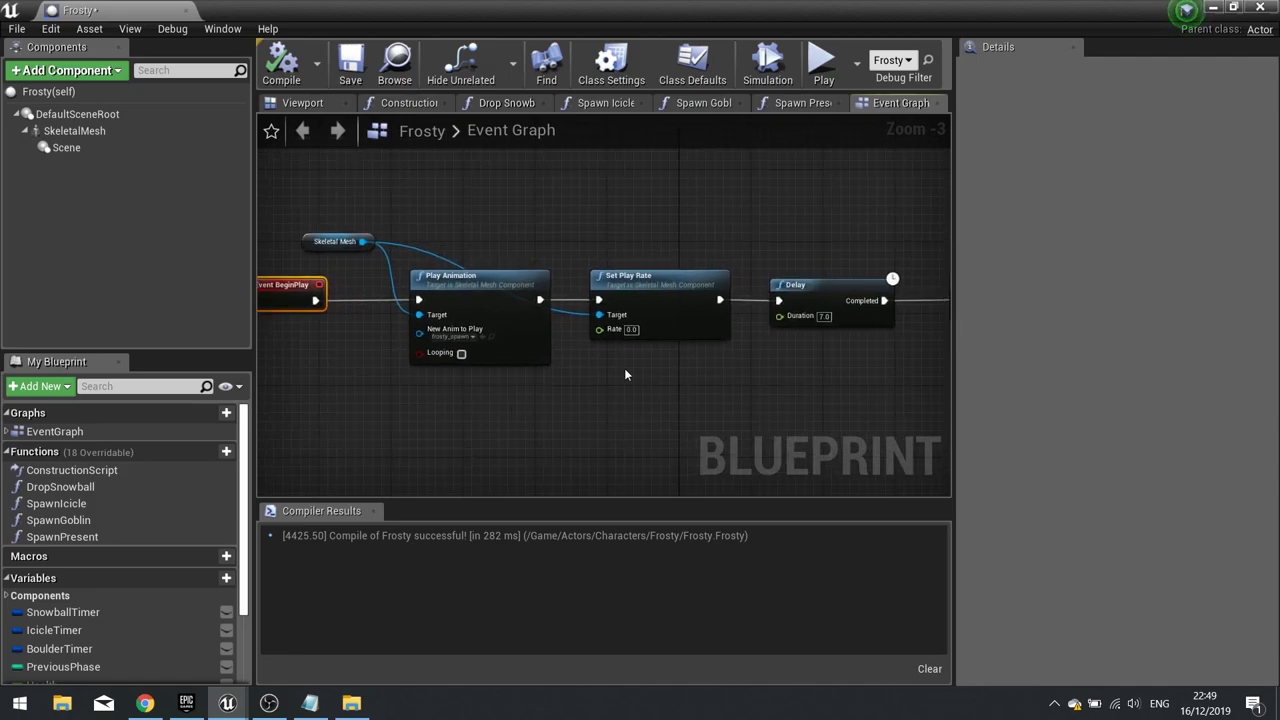
{"action": "left_click", "coordinate": [1255, 8]}
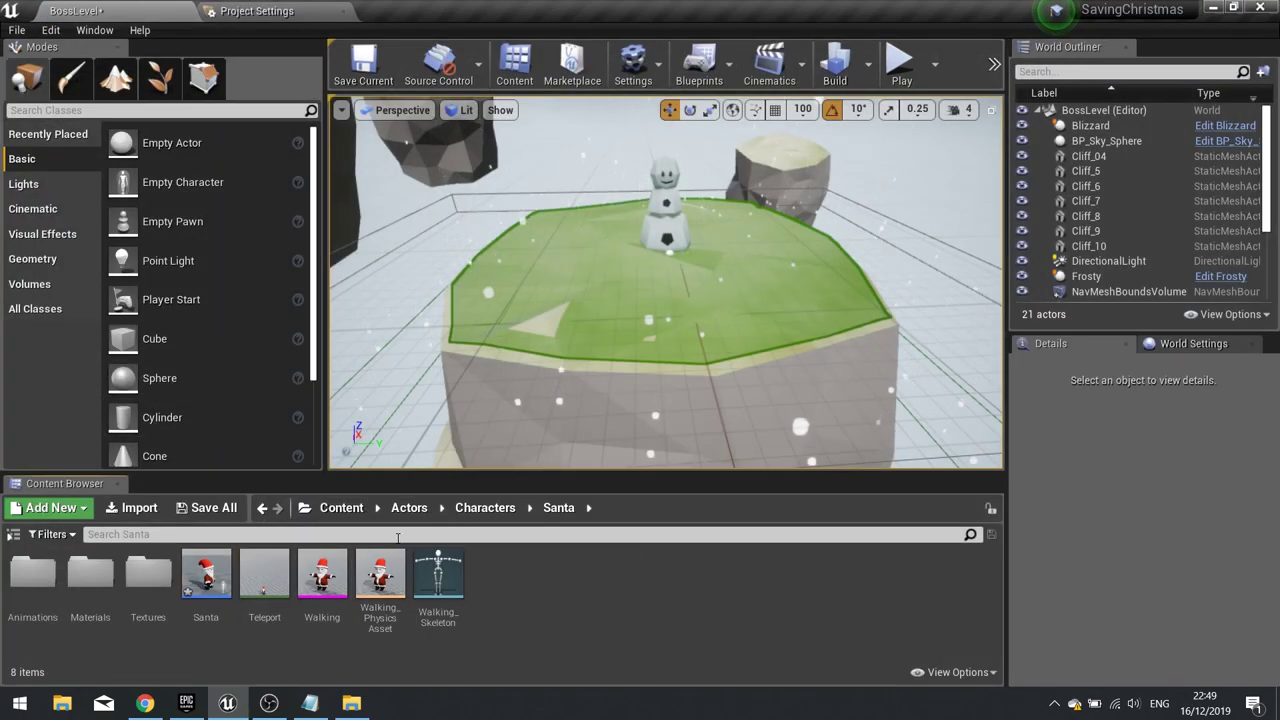
Open Level1 from the Maps folder and save all the modified content
{"action": "left_click", "coordinate": [341, 507]}
{"action": "double_click", "coordinate": [92, 595]}
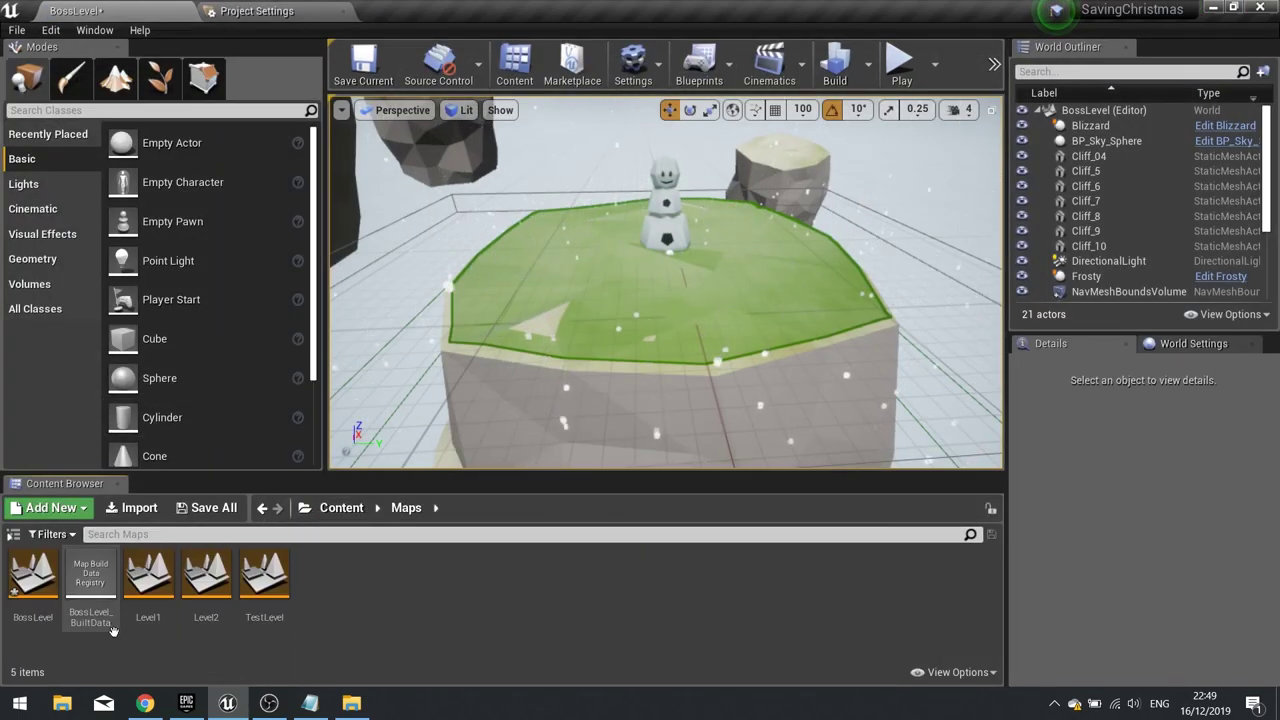
{"action": "double_click", "coordinate": [150, 590]}
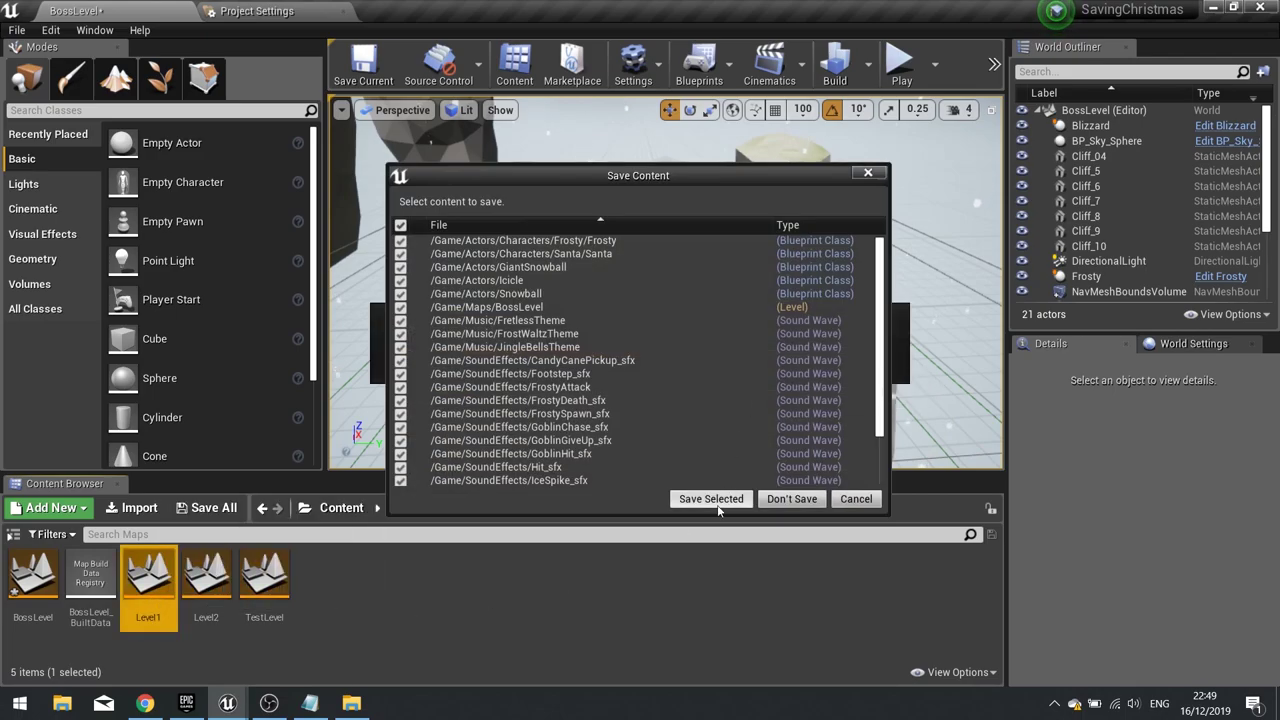
{"action": "left_click", "coordinate": [716, 500]}
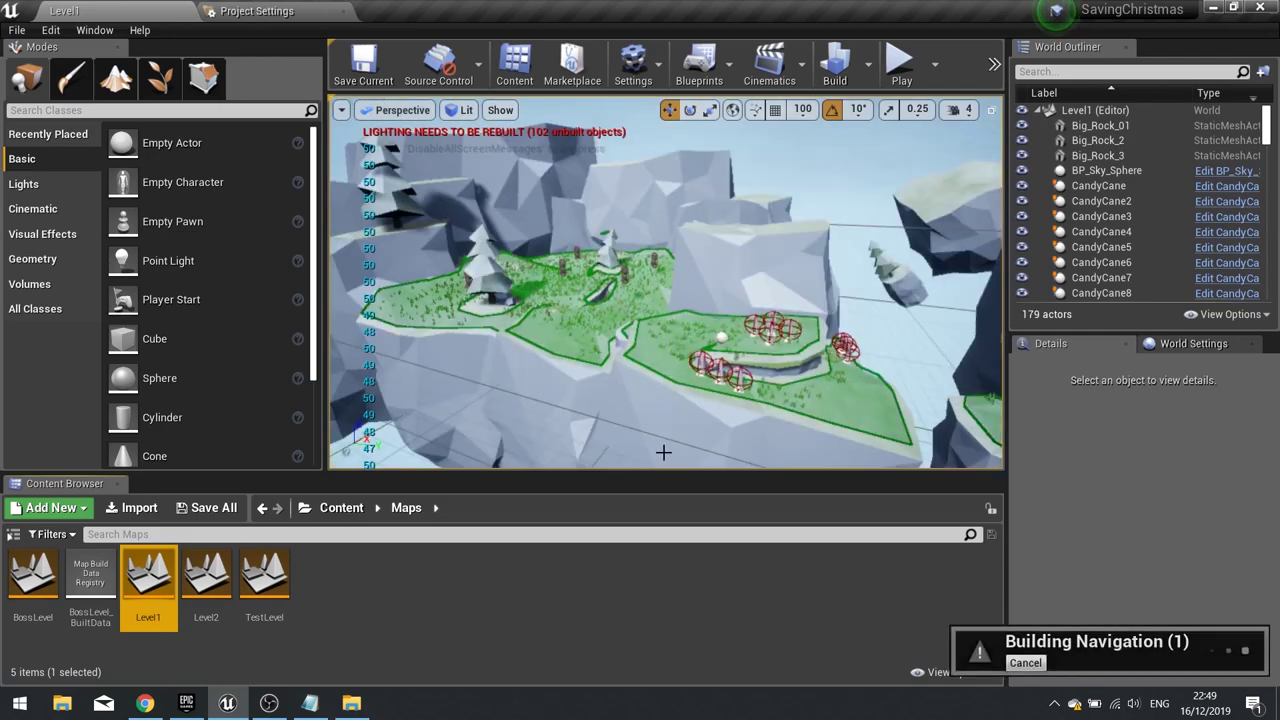
Return to the Content folder and open Level1's Level Blueprint
{"action": "key", "text": "w"}
{"action": "right_click_drag", "start_coordinate": [664, 452], "coordinate": [850, 398]}
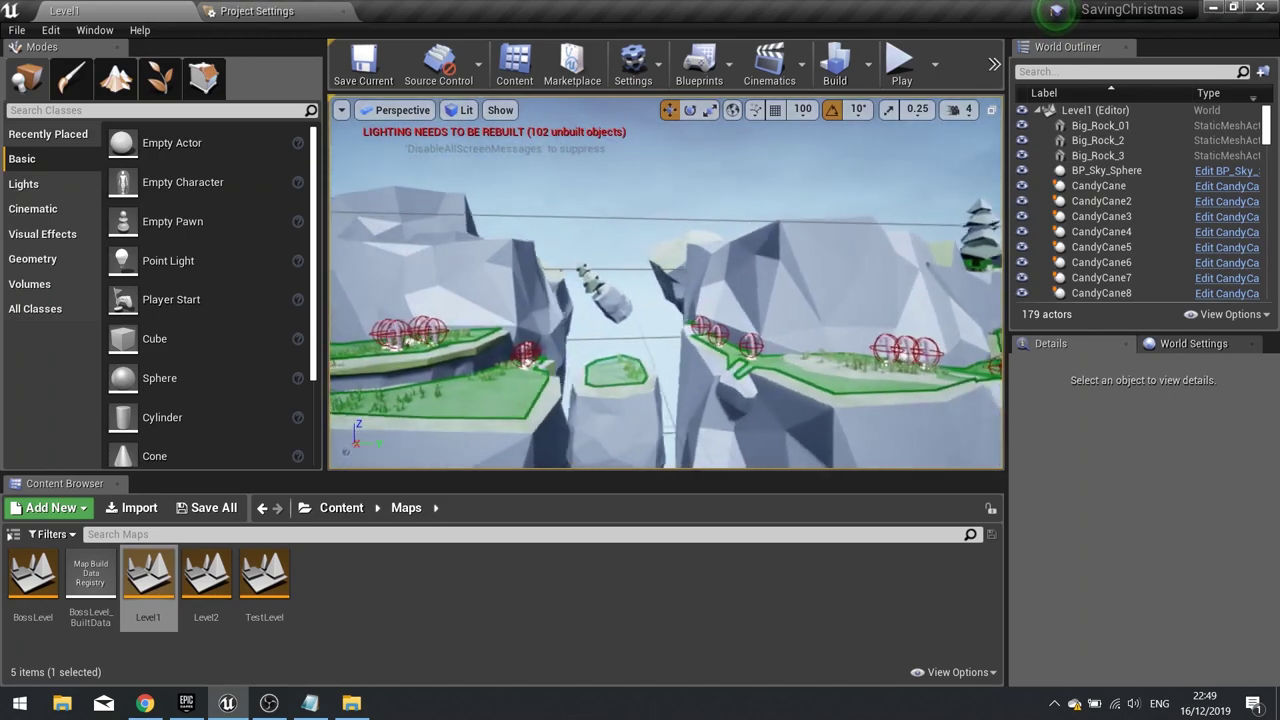
{"action": "right_click_drag", "start_coordinate": [710, 422], "coordinate": [710, 422]}
{"action": "left_click", "coordinate": [404, 608]}
{"action": "left_click", "coordinate": [341, 508]}
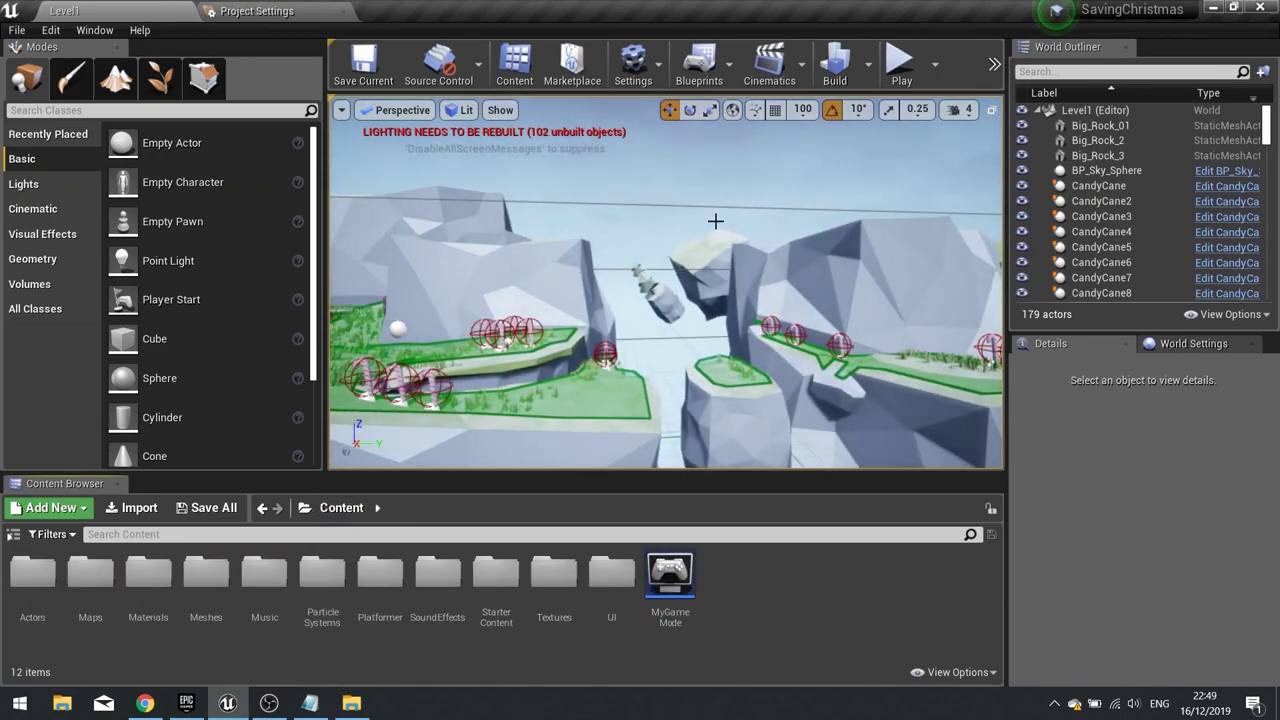
{"action": "left_click", "coordinate": [699, 65]}
{"action": "mouse_move", "coordinate": [752, 167]}
{"action": "left_click", "coordinate": [753, 202]}
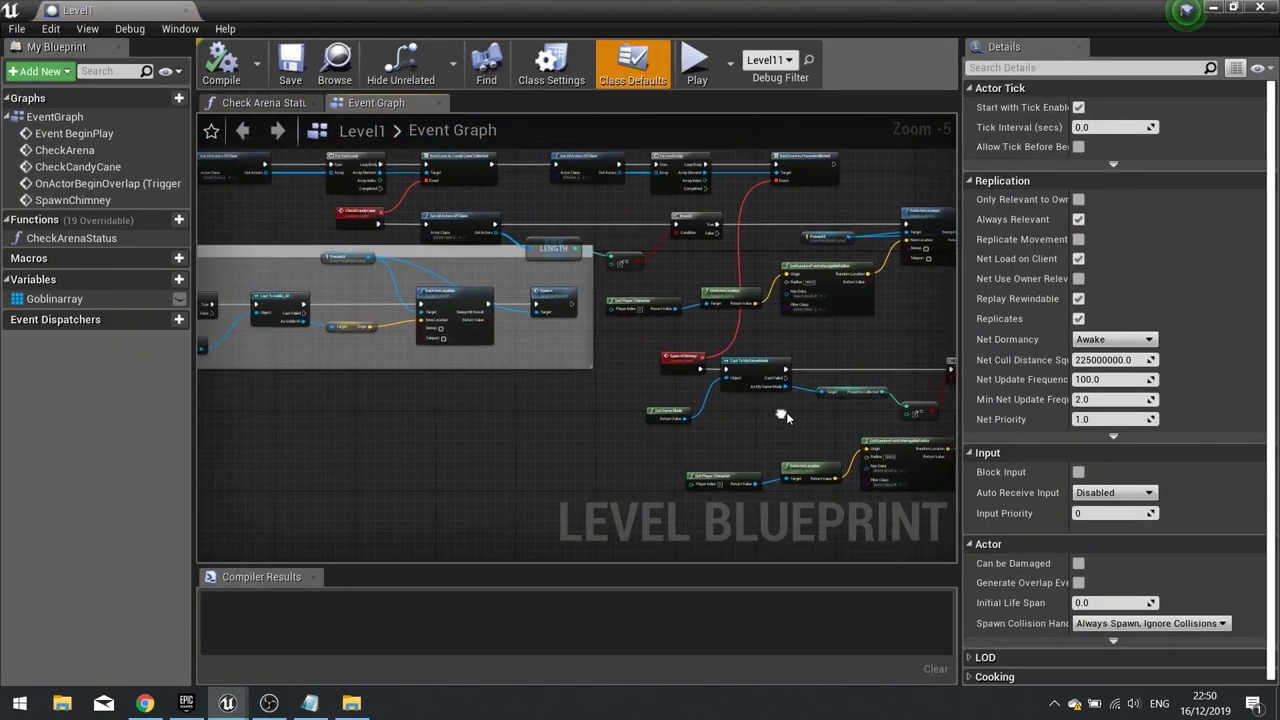
Move Event BeginPlay away from the SET Goblinarray node and insert a Play Sound 2D node between them
{"action": "right_click_drag", "start_coordinate": [786, 417], "coordinate": [873, 517]}
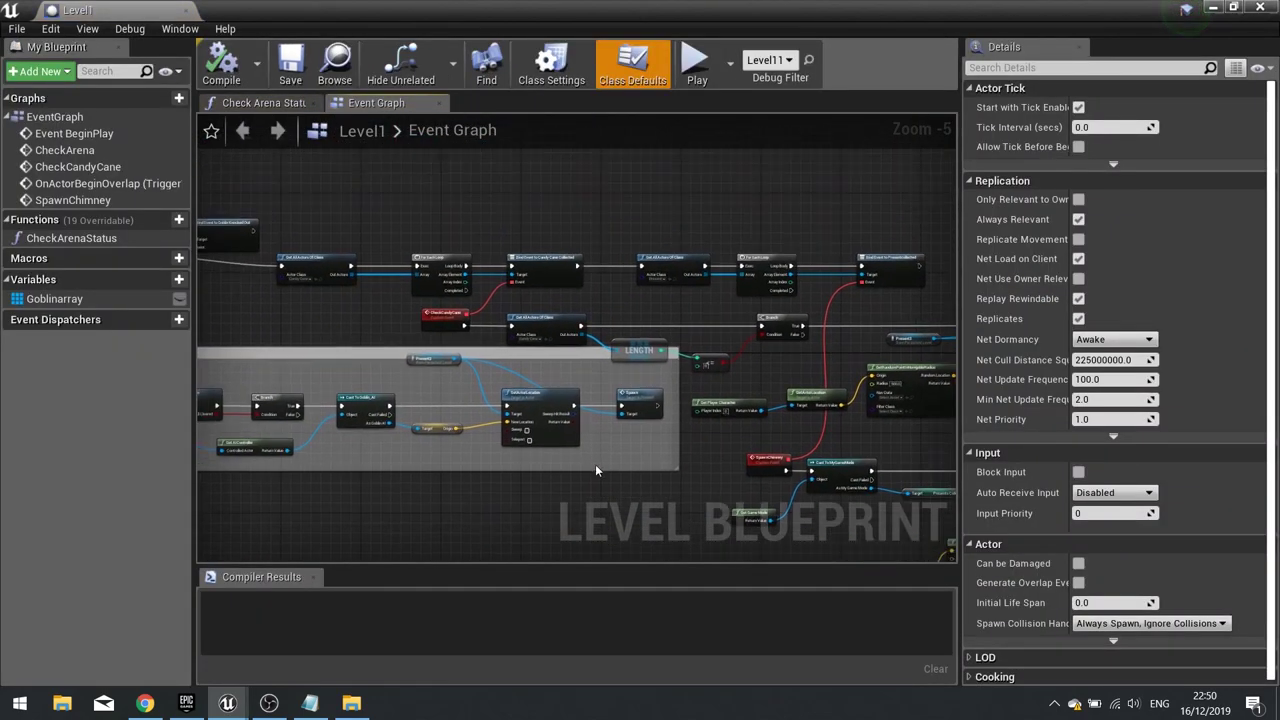
{"action": "right_click_drag", "start_coordinate": [434, 360], "coordinate": [856, 398]}
{"action": "scroll", "coordinate": [653, 320], "scroll_direction": "up", "scroll_amount": 1}
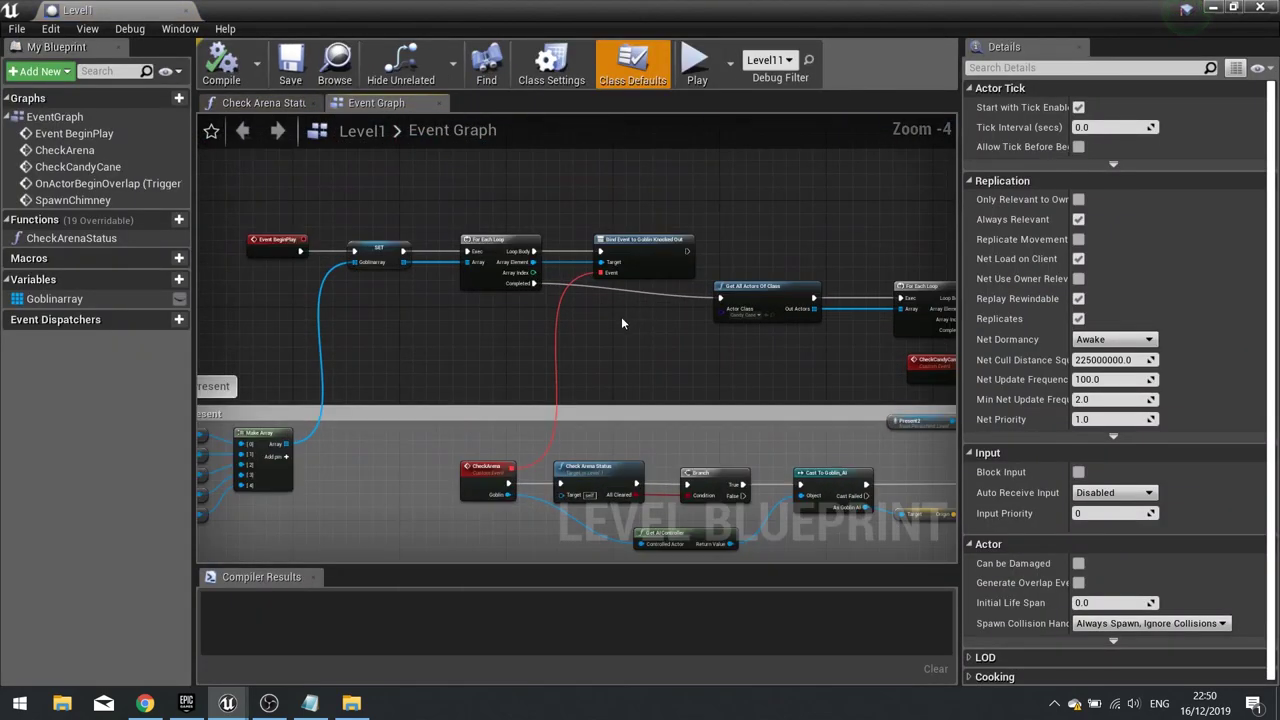
{"action": "scroll", "coordinate": [650, 328], "scroll_direction": "up", "scroll_amount": 2}
{"action": "right_click_drag", "start_coordinate": [695, 332], "coordinate": [671, 371]}
{"action": "right_click_drag", "start_coordinate": [386, 369], "coordinate": [800, 408]}
{"action": "right_click_drag", "start_coordinate": [540, 363], "coordinate": [760, 385]}
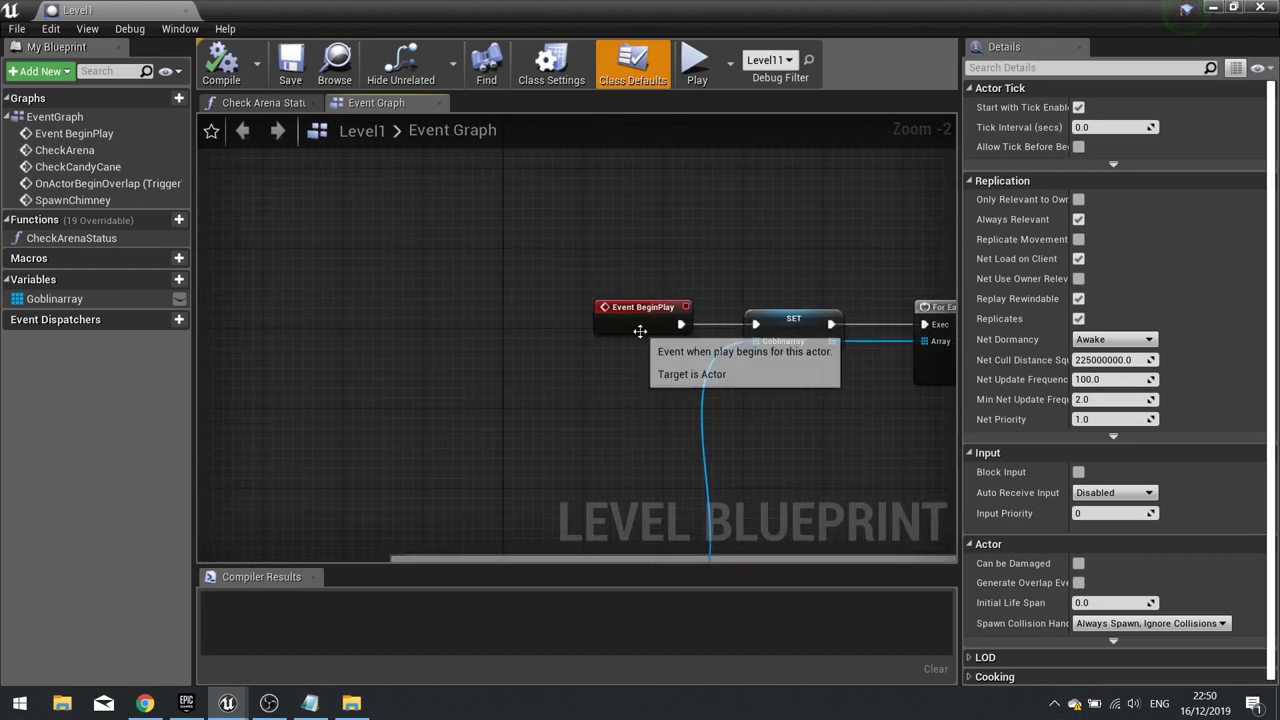
{"action": "left_click_drag", "start_coordinate": [640, 331], "coordinate": [543, 341]}
{"action": "type", "text": "play sound"}
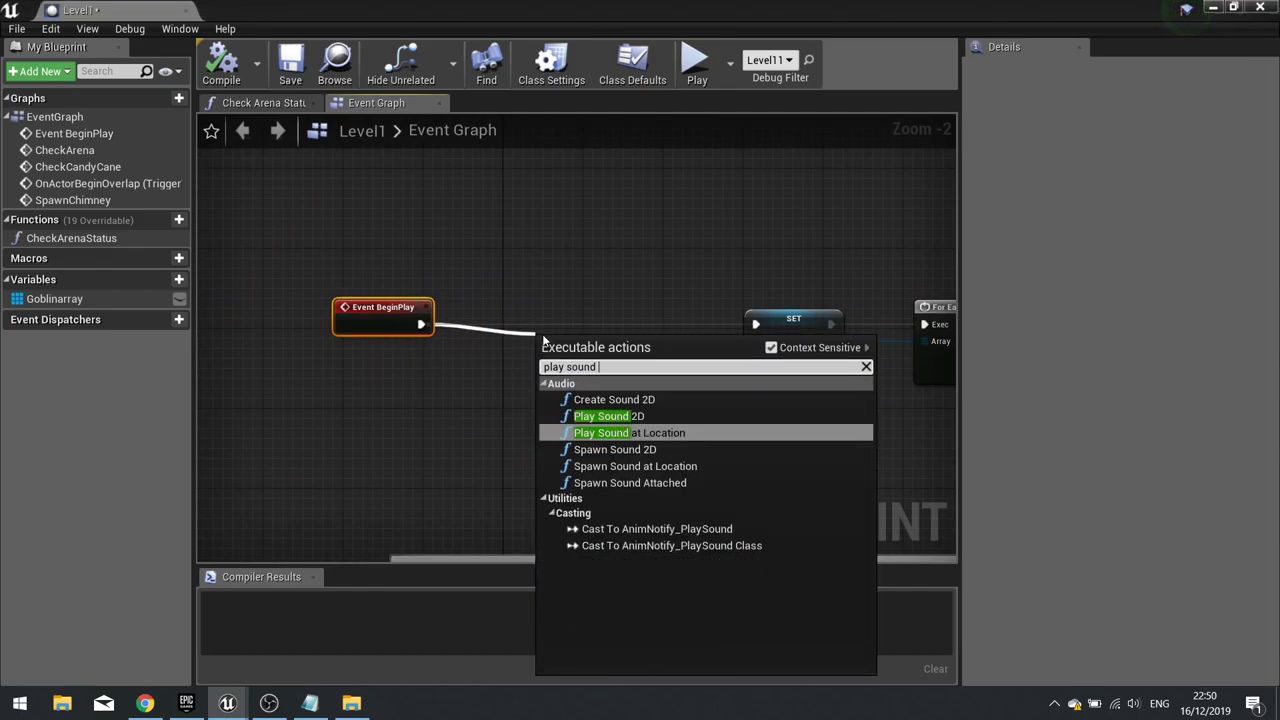
{"action": "left_click", "coordinate": [634, 416]}
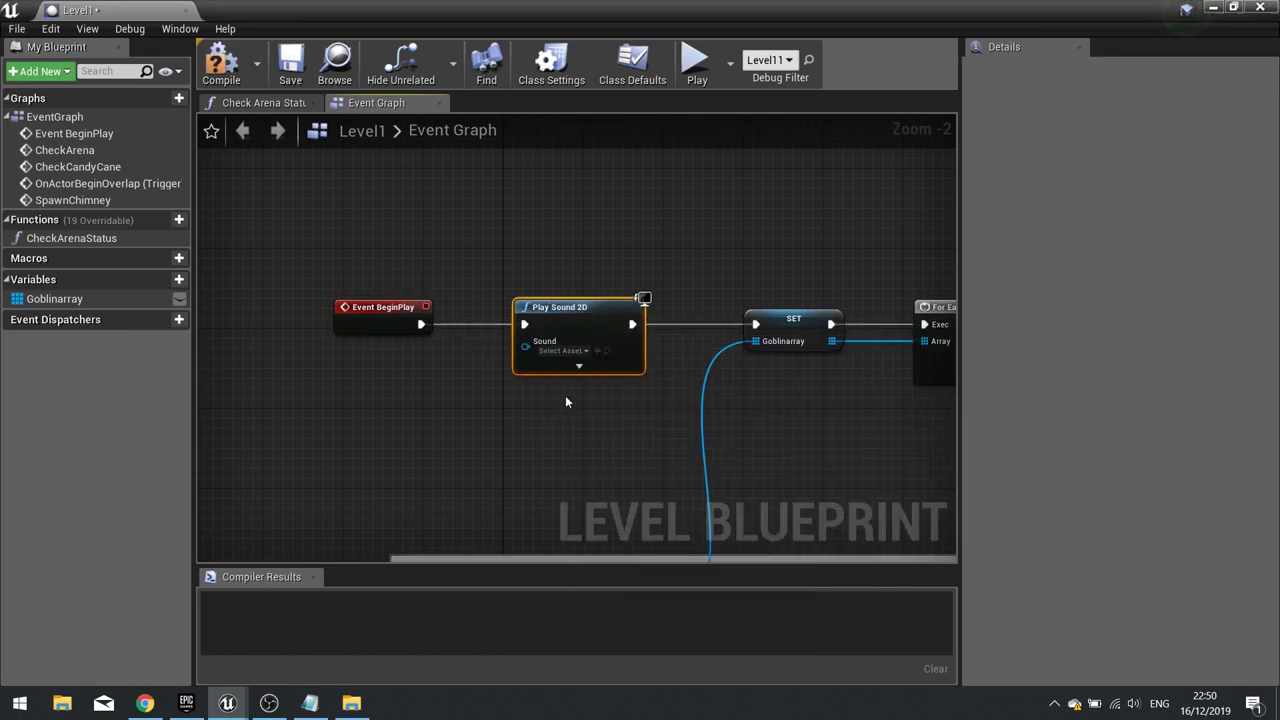
Assign the FrostWaltzTheme sound wave to the Play Sound 2D node
{"action": "scroll", "coordinate": [565, 396], "scroll_direction": "up", "scroll_amount": 2}
{"action": "left_click", "coordinate": [565, 334]}
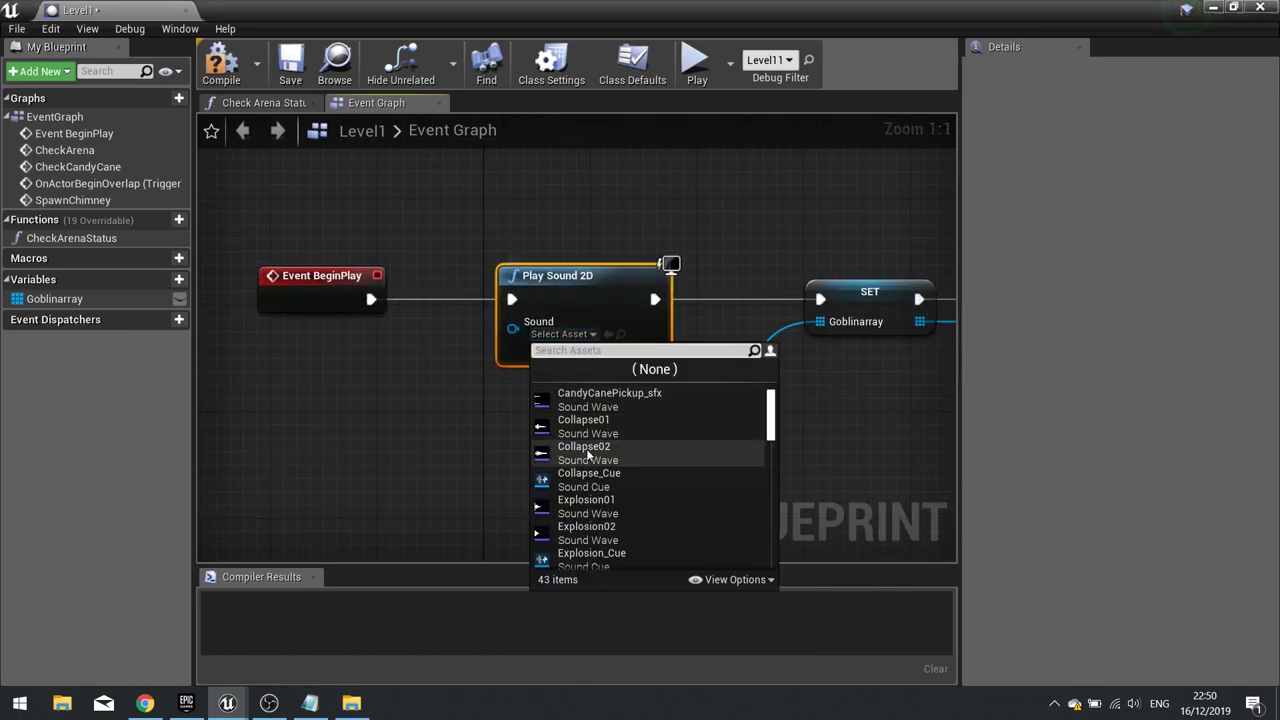
{"action": "scroll", "coordinate": [634, 513], "scroll_direction": "down", "scroll_amount": 2}
{"action": "scroll", "coordinate": [640, 515], "scroll_direction": "down", "scroll_amount": 3}
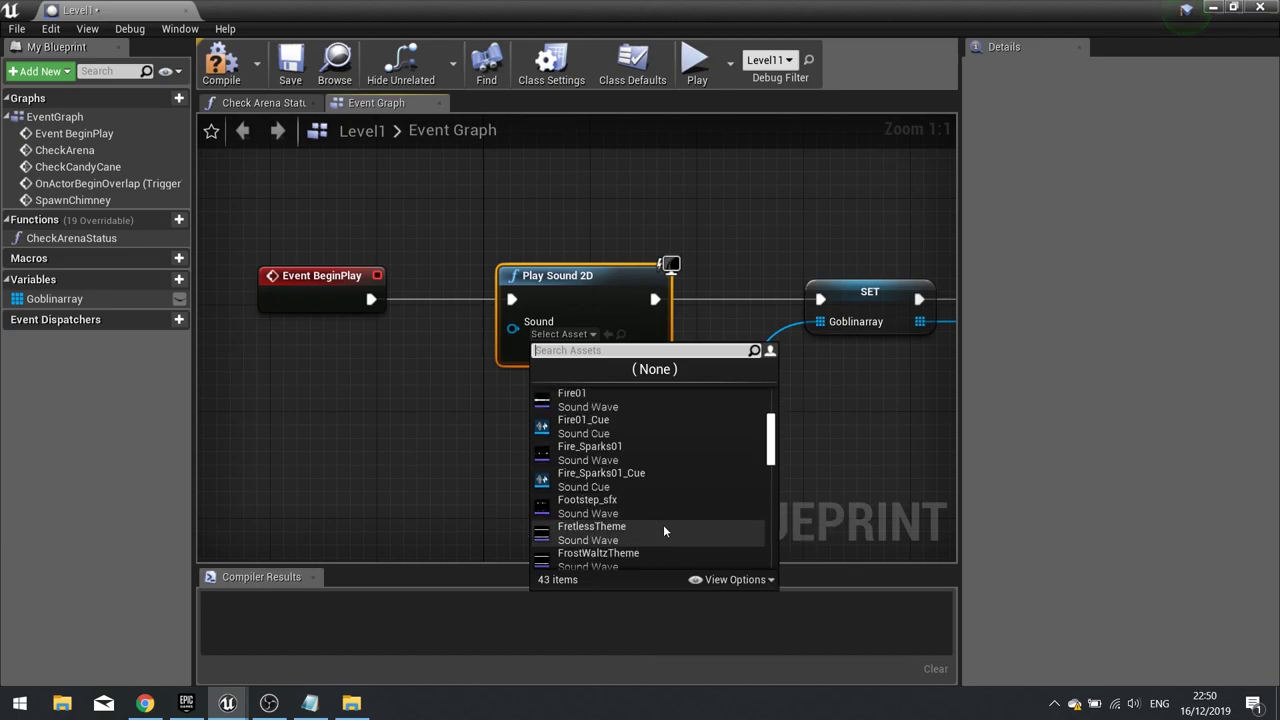
{"action": "mouse_move", "coordinate": [664, 531]}
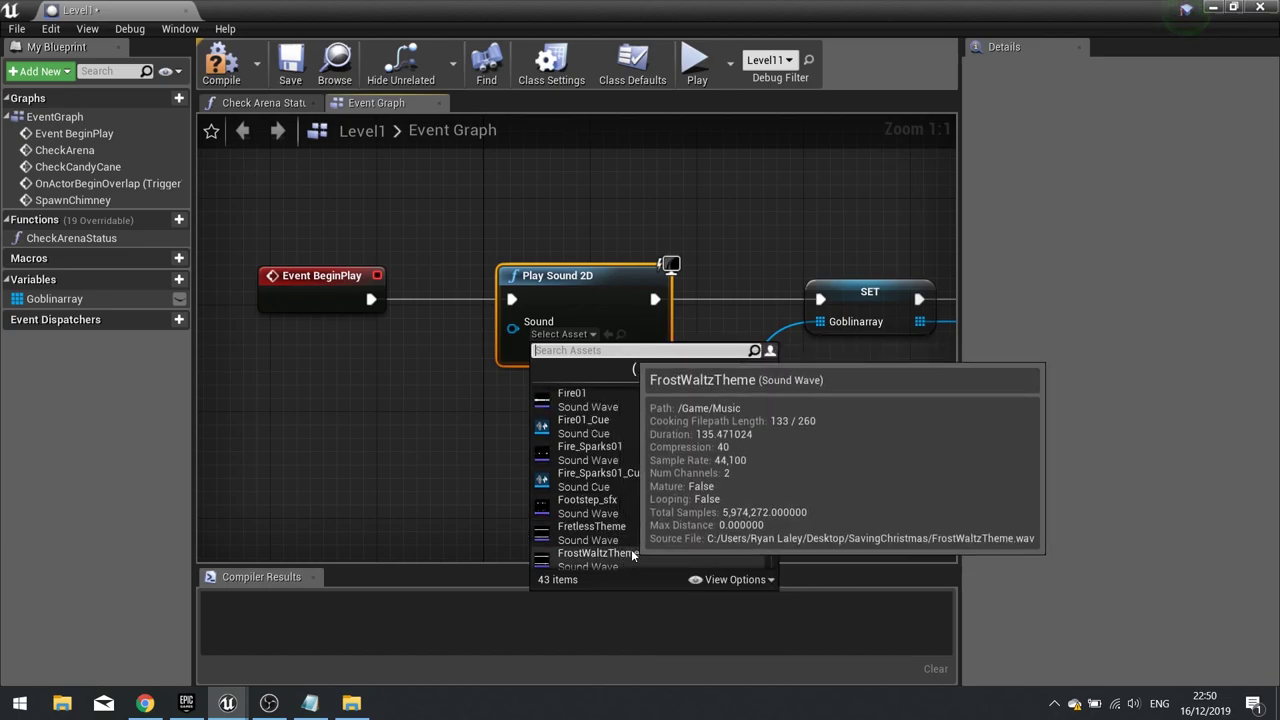
{"action": "scroll", "coordinate": [614, 534], "scroll_direction": "down", "scroll_amount": 1}
{"action": "left_click", "coordinate": [605, 530]}
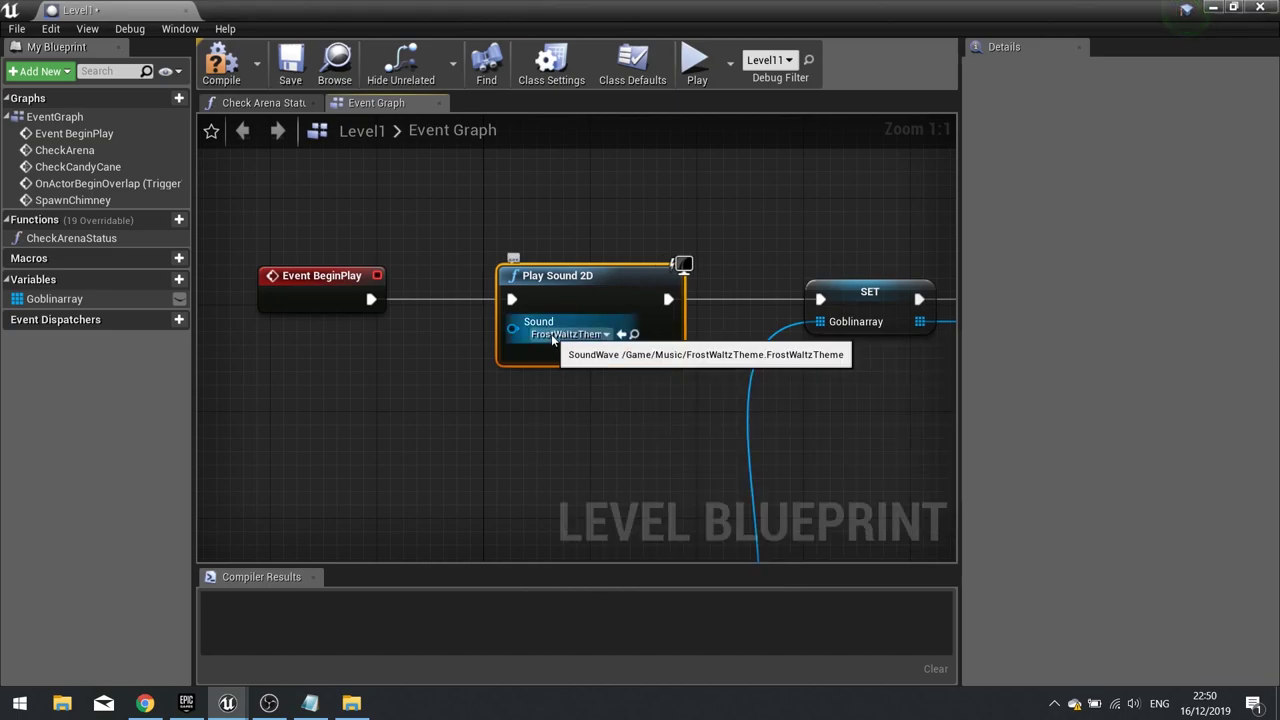
Preview the FrostWaltzTheme and FretlessTheme sound waves in the Music folder
{"action": "left_click", "coordinate": [1214, 8]}
{"action": "double_click", "coordinate": [266, 590]}
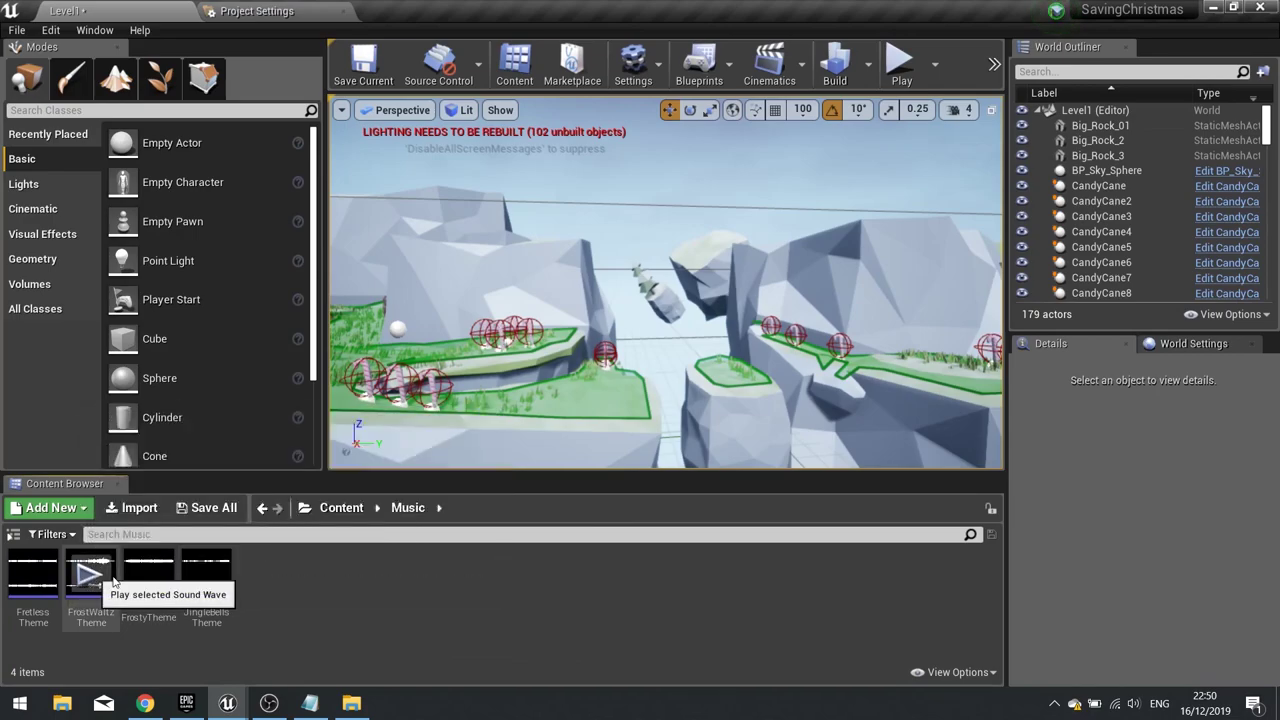
{"action": "left_click", "coordinate": [114, 582]}
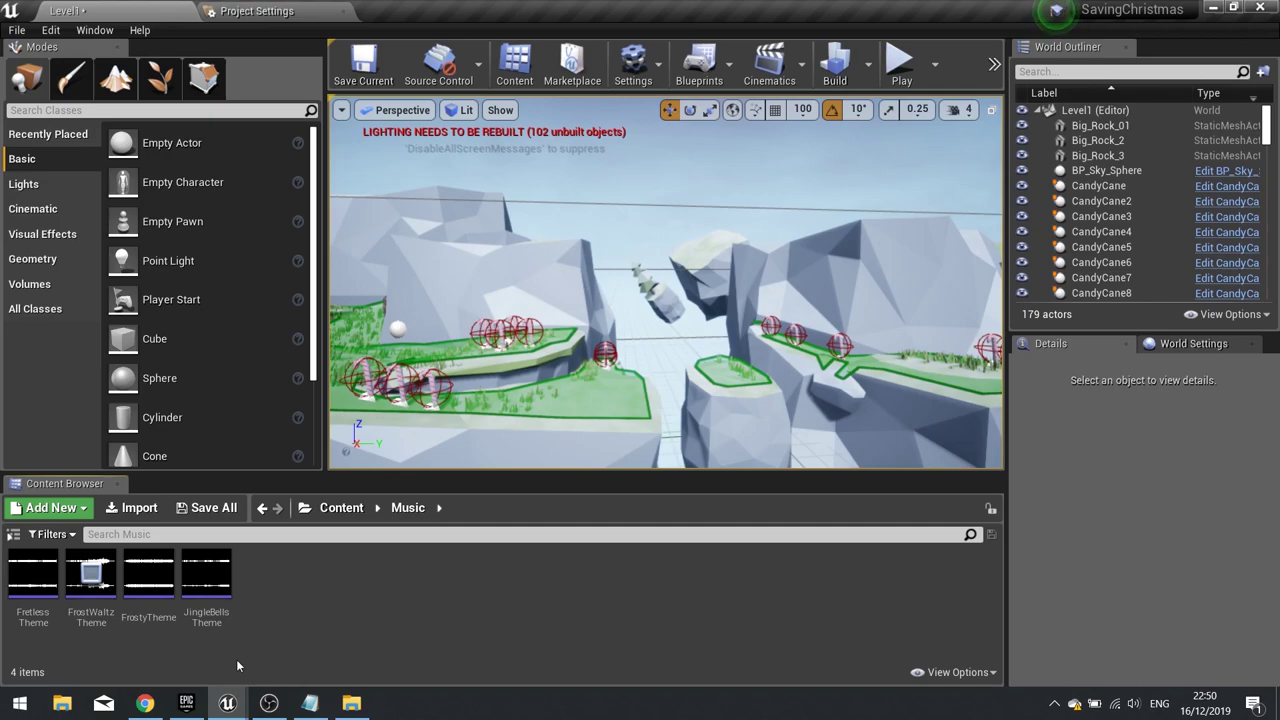
{"action": "left_click", "coordinate": [93, 579]}
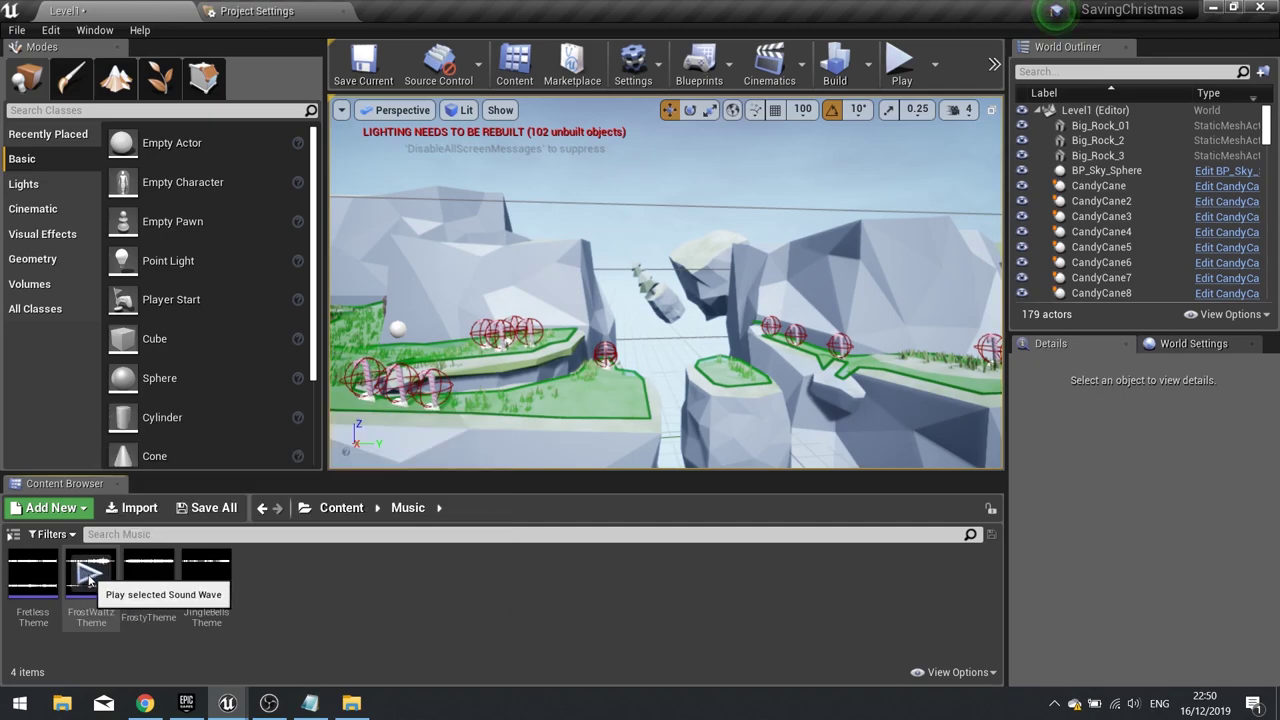
{"action": "mouse_move", "coordinate": [38, 580]}
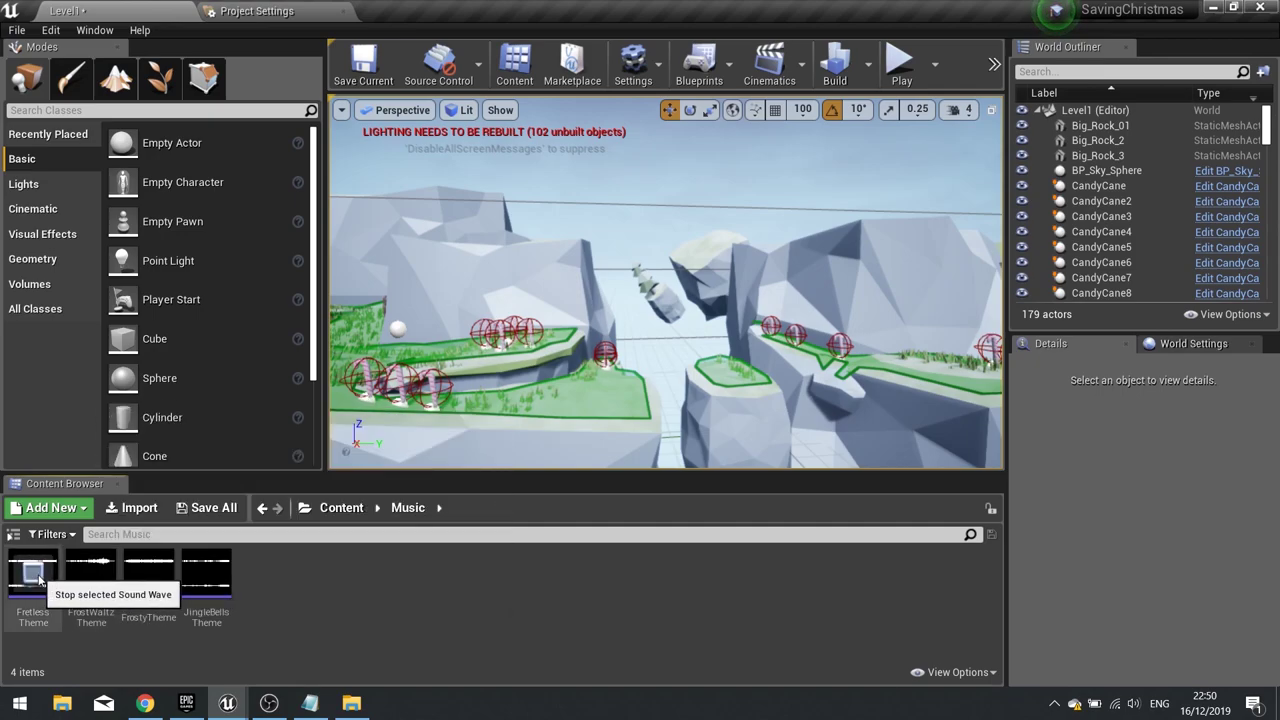
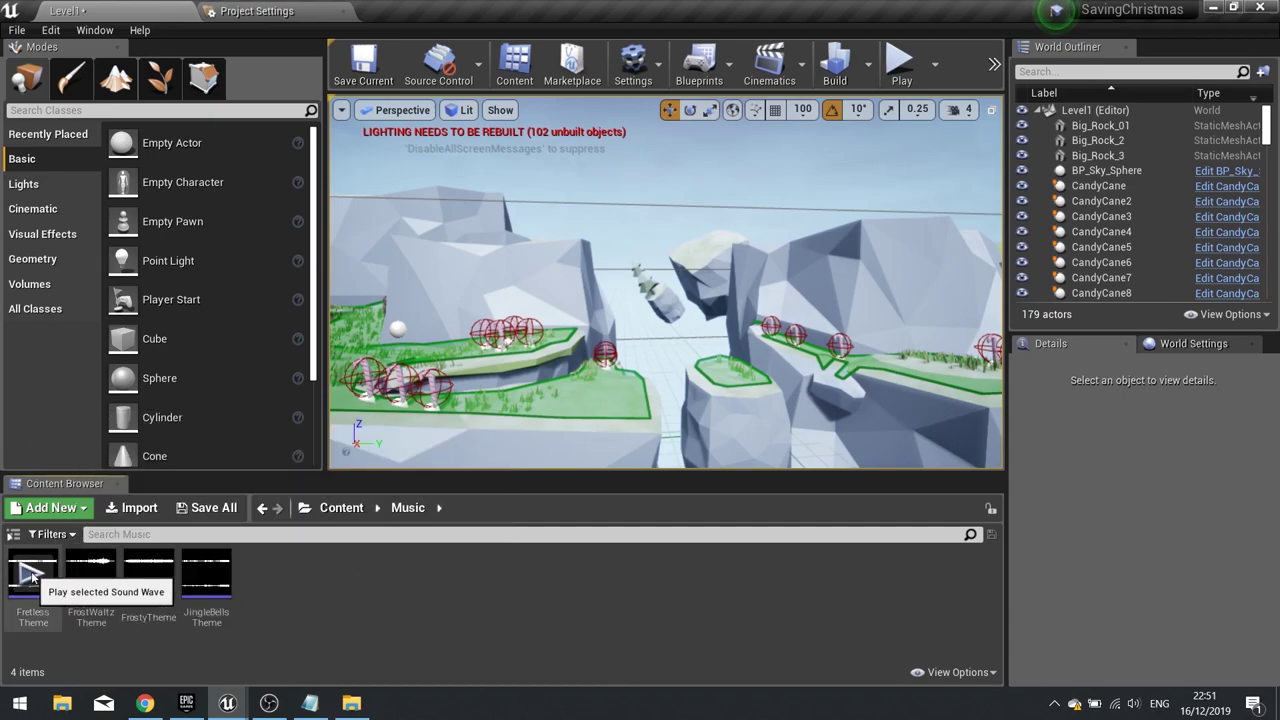
Go back to the Content folder, reopen Level1's Level Blueprint and compile it
{"action": "left_click", "coordinate": [341, 508]}
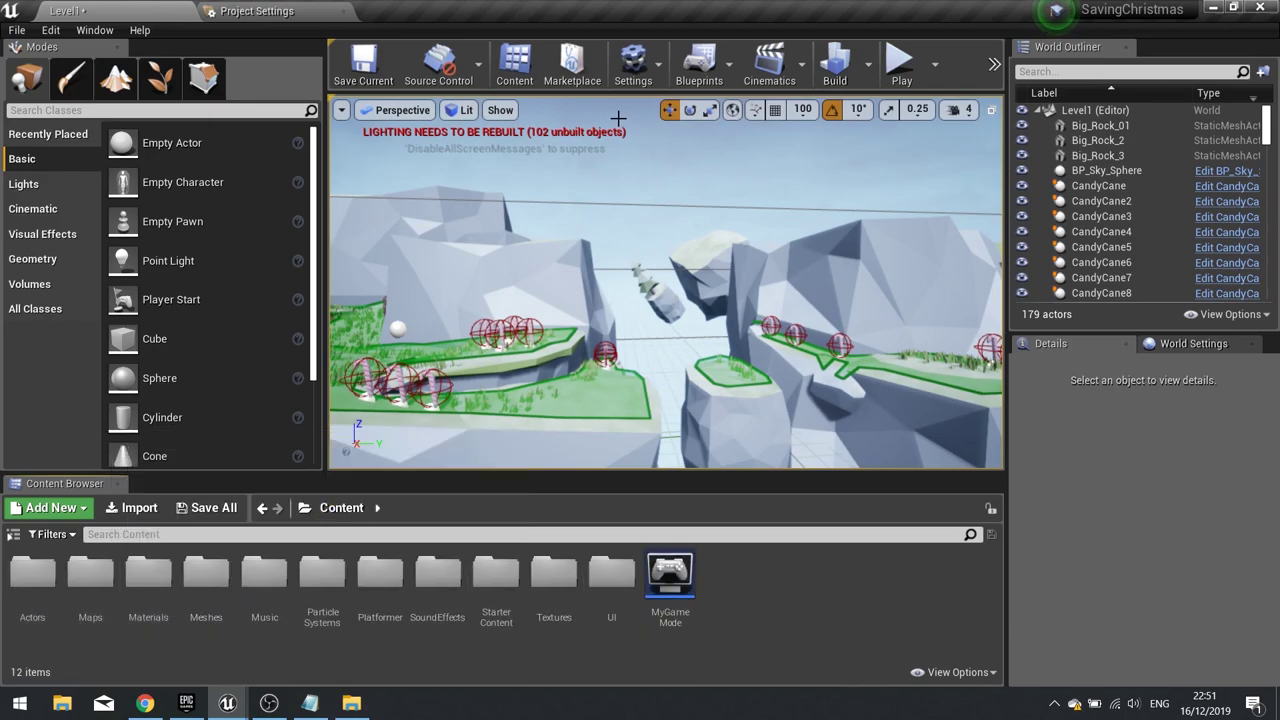
{"action": "left_click", "coordinate": [690, 70]}
{"action": "left_click", "coordinate": [749, 204]}
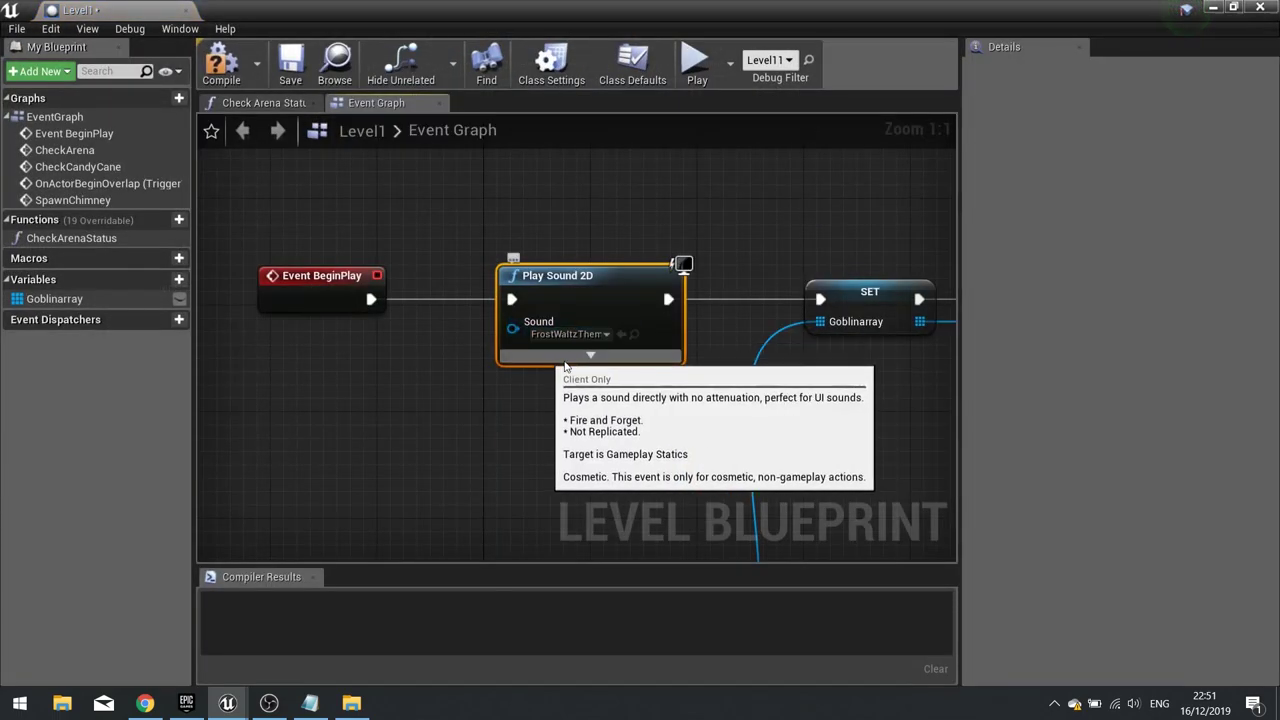
{"action": "left_click", "coordinate": [224, 68]}
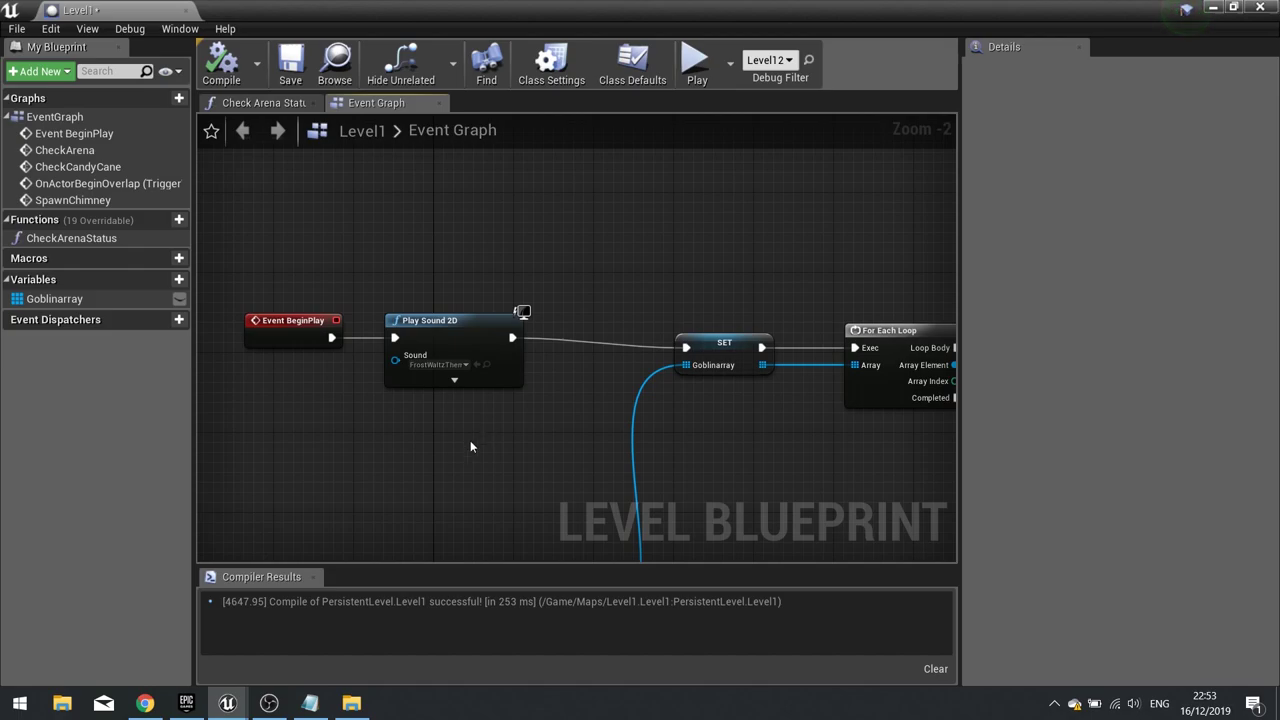
Delete the Play Sound 2D node between Event BeginPlay and the SET Goblinarray node
{"action": "right_click_drag", "start_coordinate": [470, 446], "coordinate": [541, 447]}
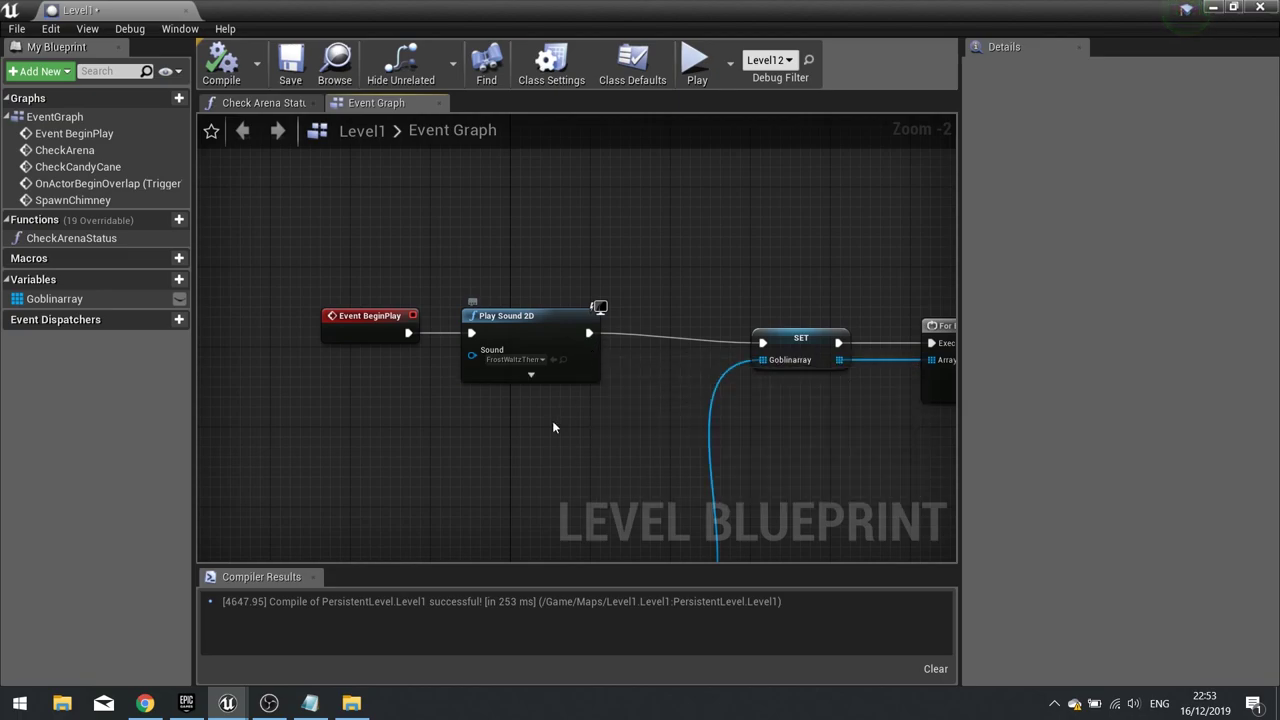
{"action": "right_click_drag", "start_coordinate": [552, 426], "coordinate": [610, 455]}
{"action": "left_click", "coordinate": [601, 386]}
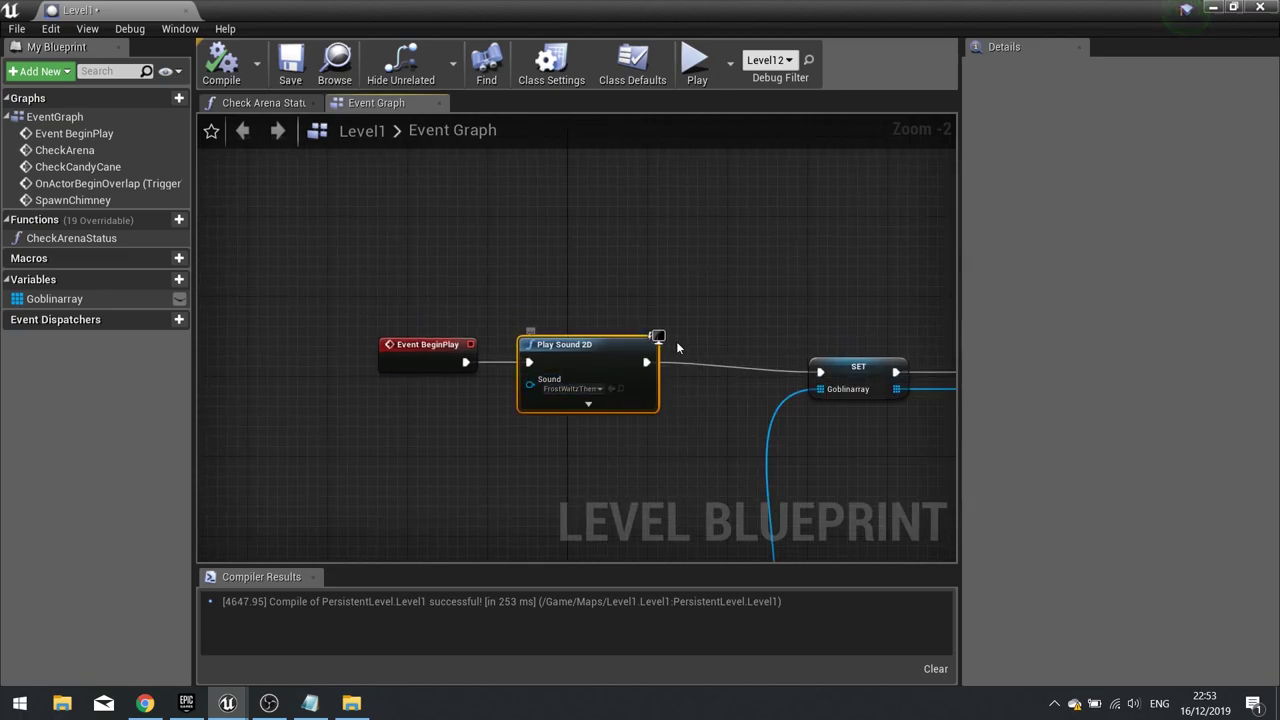
{"action": "key", "text": "Delete"}
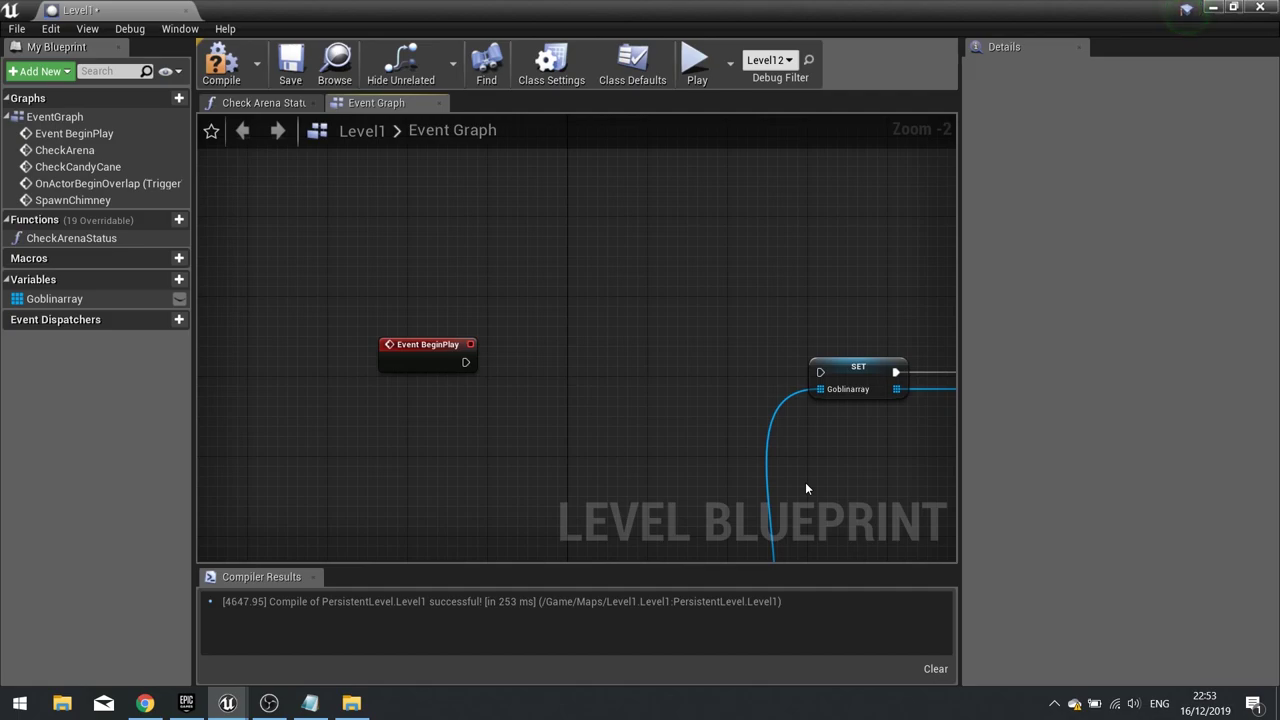
Add a Spawn Sound 2D node to Event BeginPlay's execution output and line the two nodes up
{"action": "left_click_drag", "start_coordinate": [579, 378], "coordinate": [580, 378]}
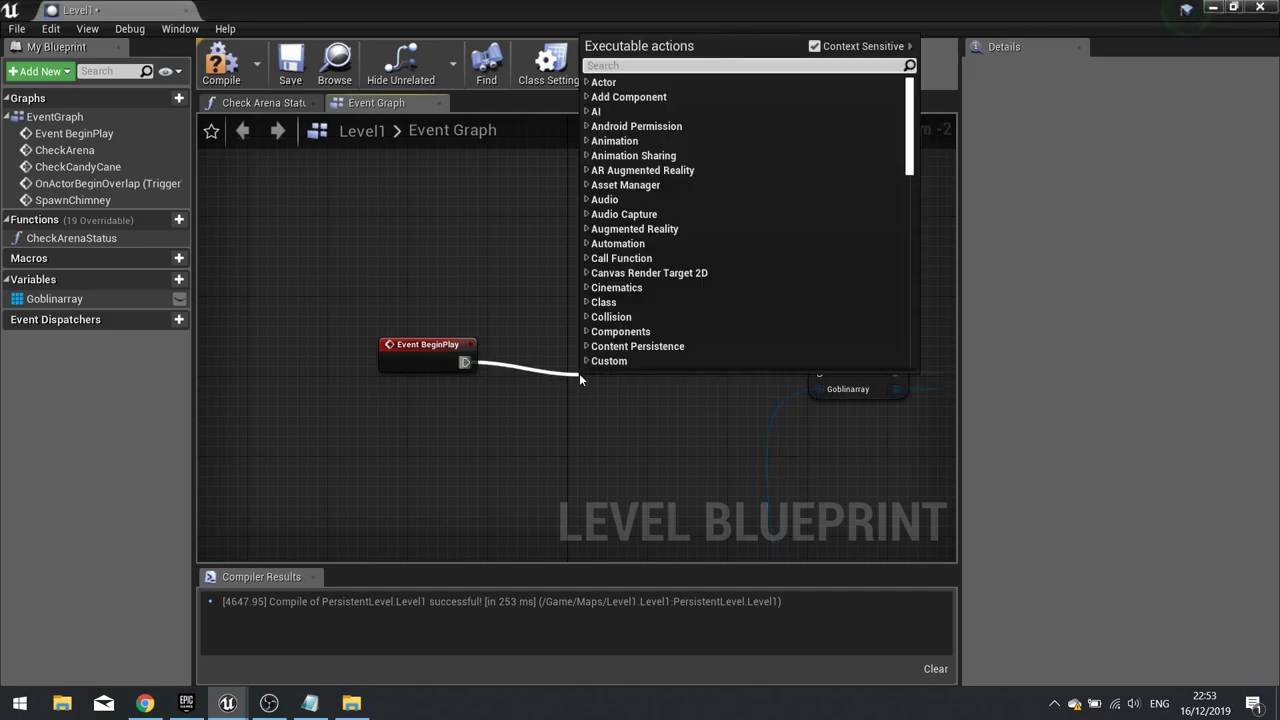
{"action": "type", "text": "sound"}
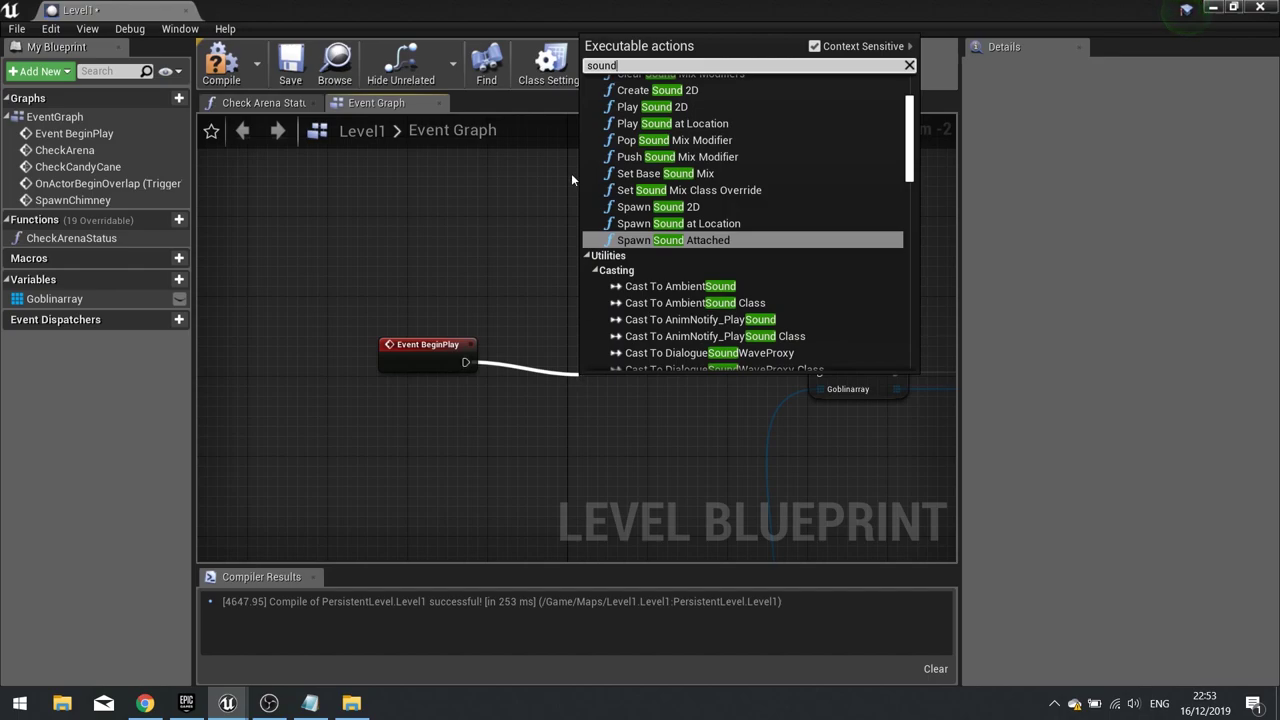
{"action": "scroll", "coordinate": [703, 268], "scroll_direction": "up", "scroll_amount": 3}
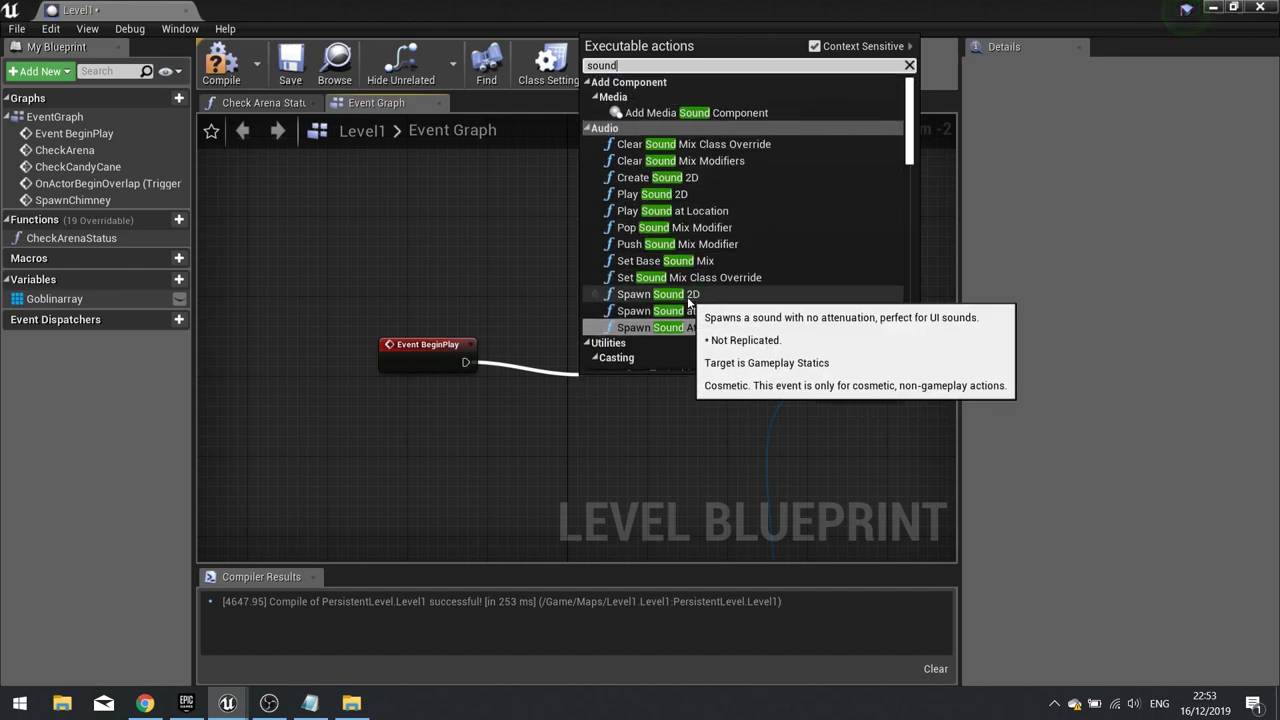
{"action": "left_click", "coordinate": [688, 296]}
{"action": "left_click_drag", "start_coordinate": [709, 417], "coordinate": [615, 340]}
{"action": "left_click_drag", "start_coordinate": [445, 348], "coordinate": [413, 338]}
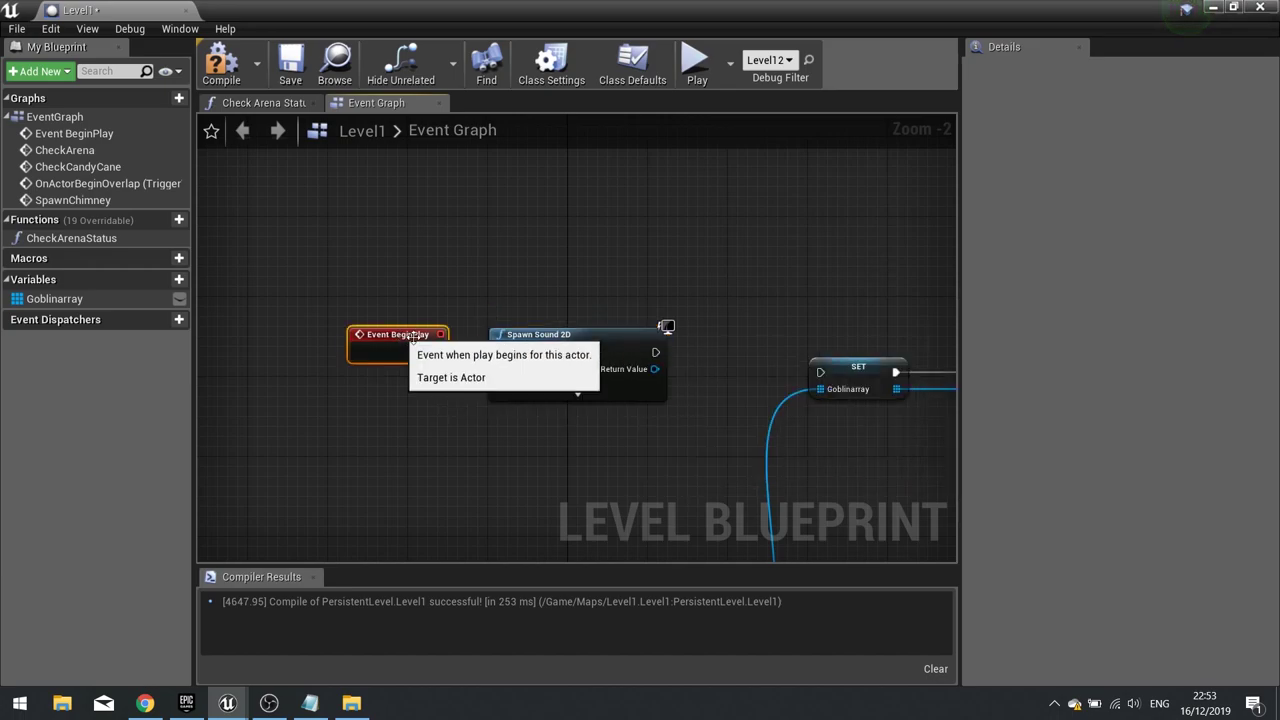
Assign the FretlessTheme sound wave to the Spawn Sound 2D node
{"action": "left_click", "coordinate": [545, 379]}
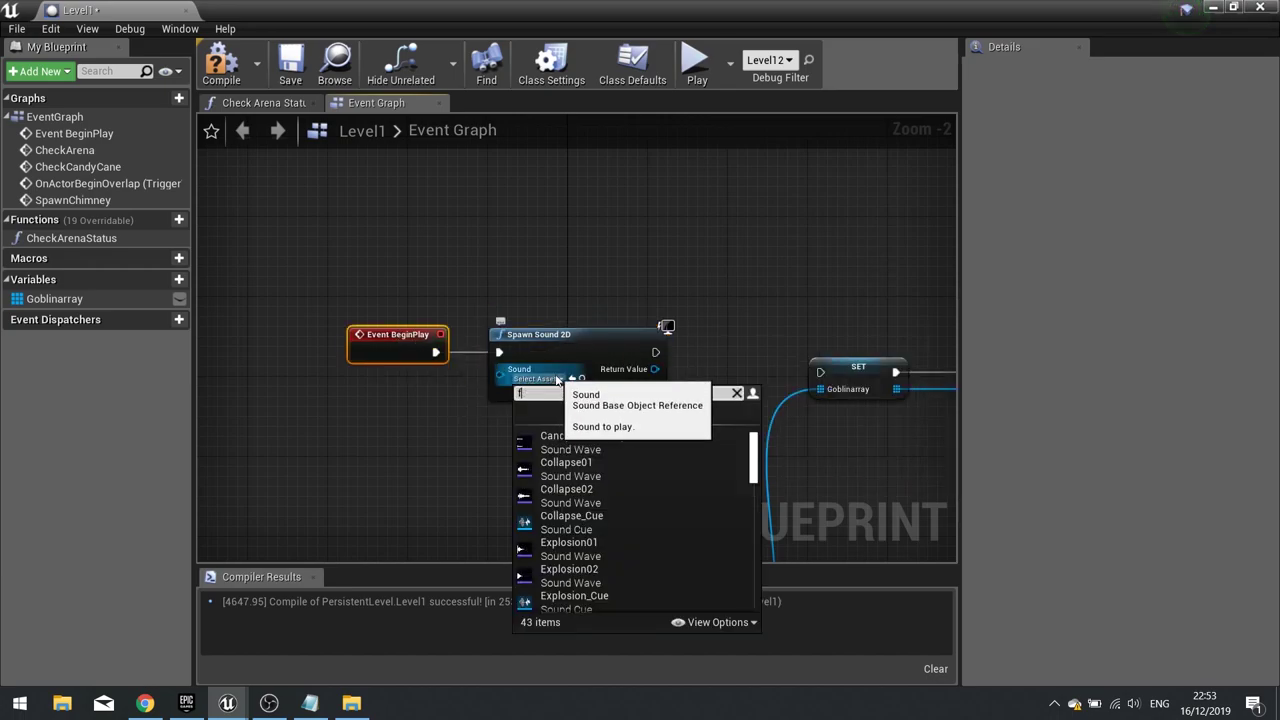
{"action": "type", "text": "fret"}
{"action": "left_click", "coordinate": [575, 448]}
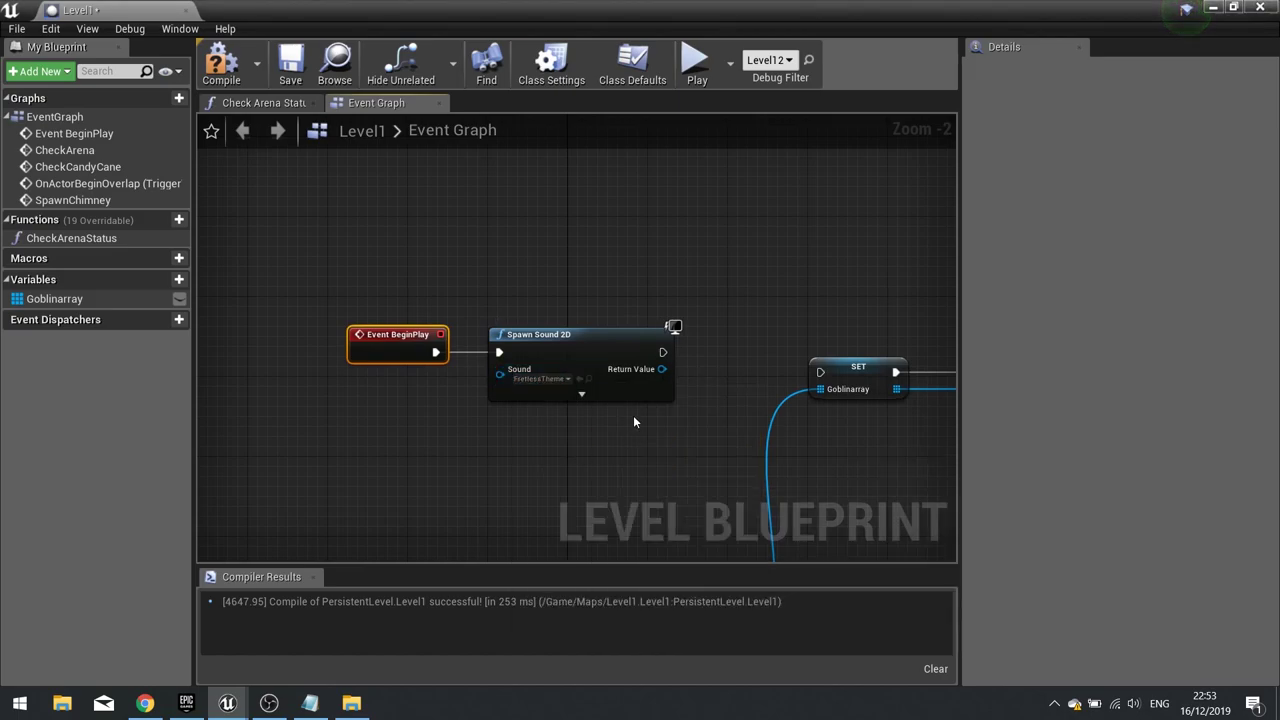
Shift the BeginPlay and Spawn Sound 2D nodes away from SET Goblinarray and promote the sound's Return Value to a variable named Music
{"action": "right_click_drag", "start_coordinate": [572, 451], "coordinate": [615, 459]}
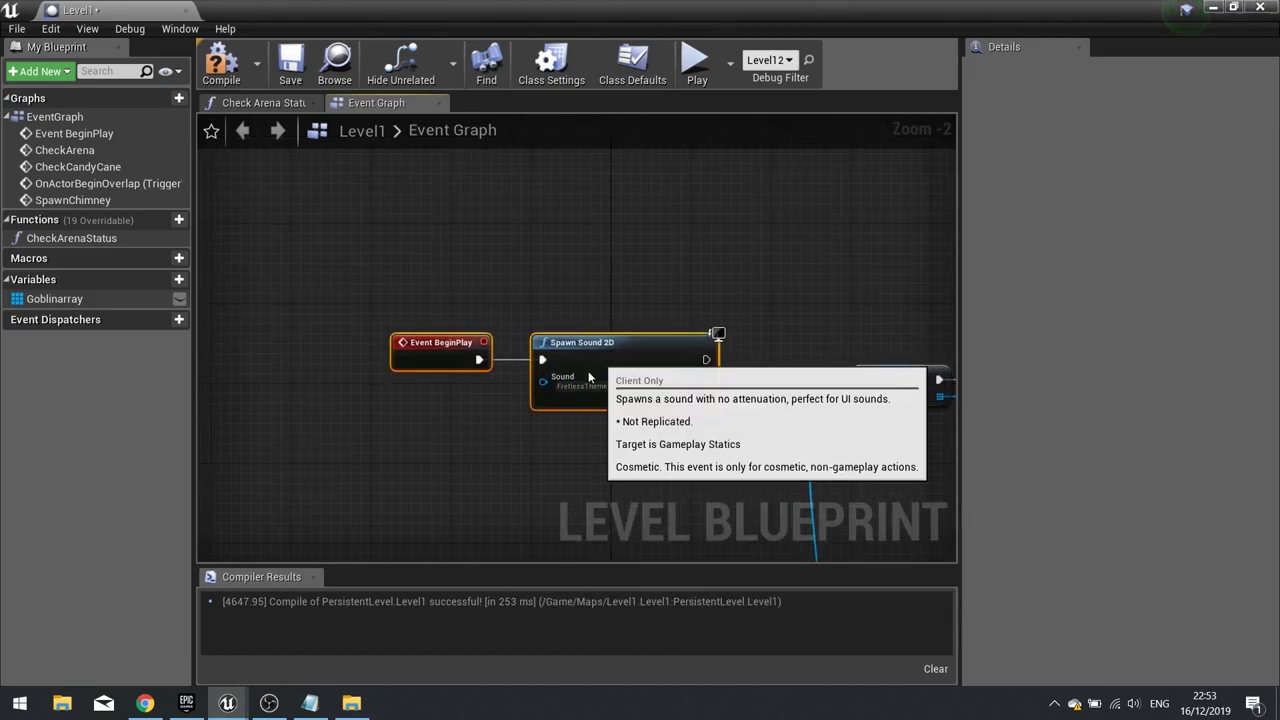
{"action": "left_click_drag", "start_coordinate": [600, 343], "coordinate": [448, 368]}
{"action": "left_click_drag", "start_coordinate": [555, 386], "coordinate": [620, 388]}
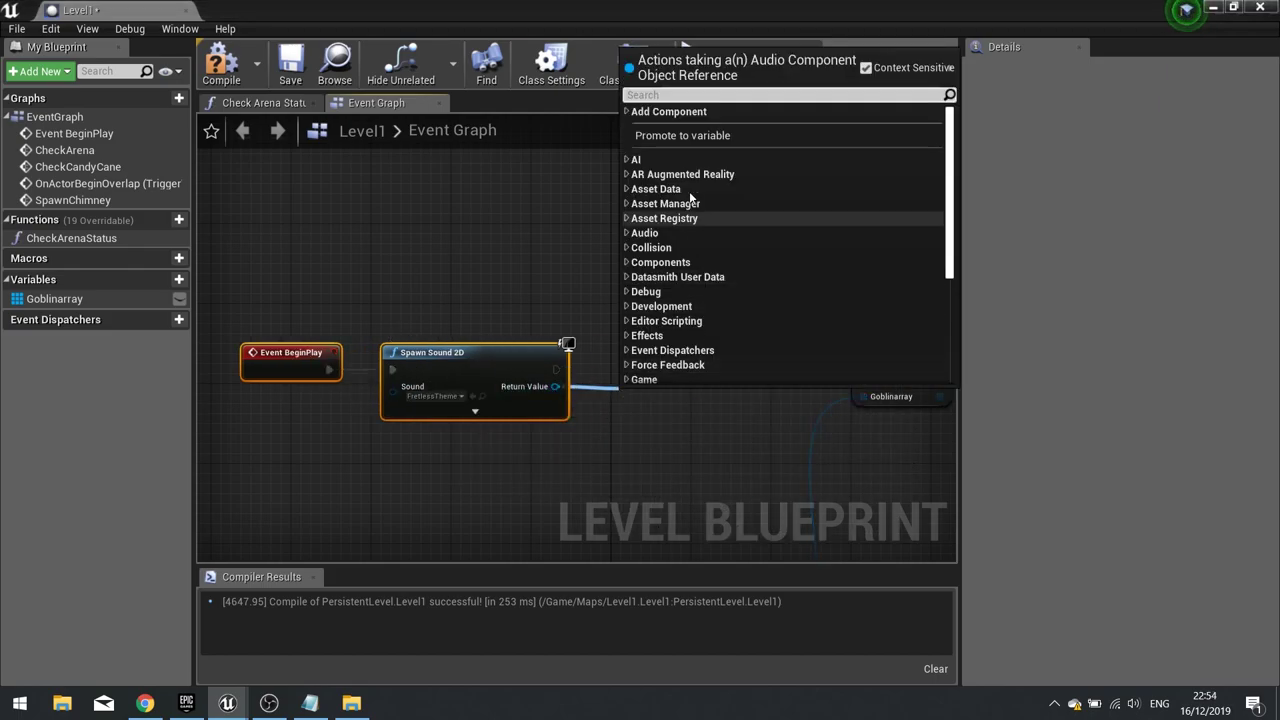
{"action": "left_click", "coordinate": [679, 135]}
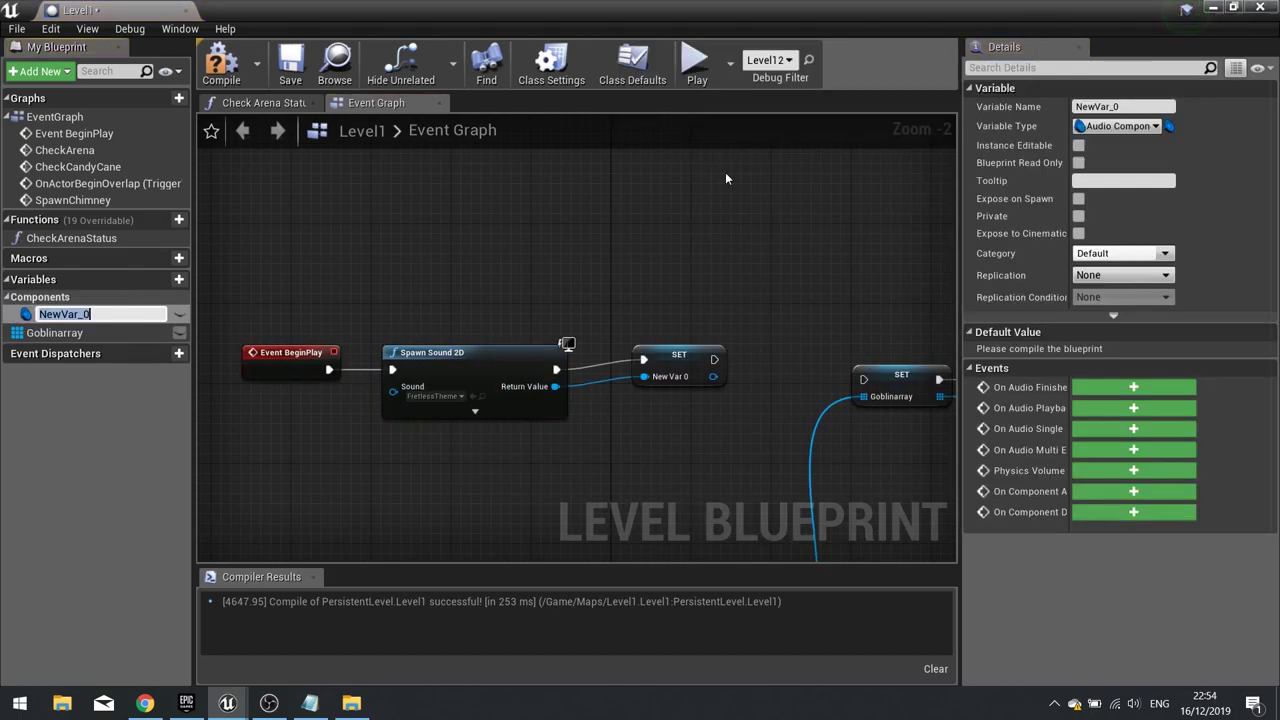
{"action": "type", "text": "Music"}
{"action": "key", "text": "Return"}
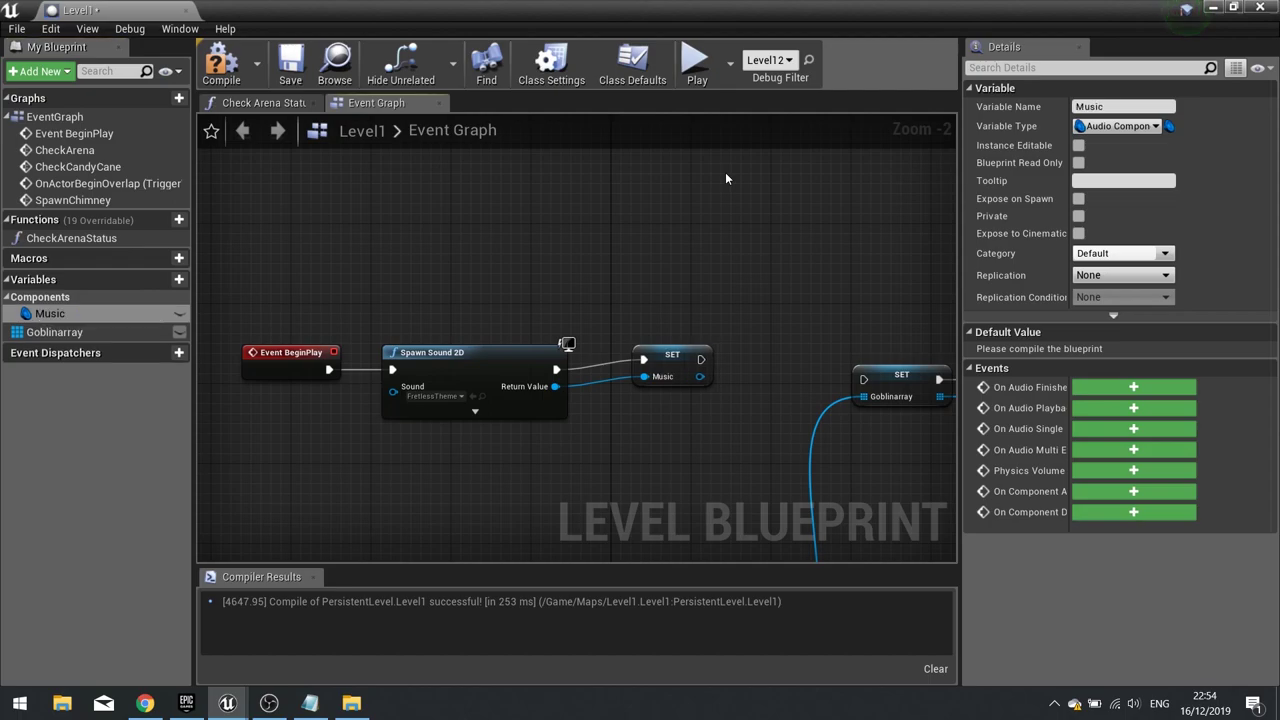
Connect the SET Music node to SET Goblinarray, align the BeginPlay nodes with it and compile the blueprint
{"action": "left_click", "coordinate": [698, 372]}
{"action": "left_click_drag", "start_coordinate": [701, 369], "coordinate": [810, 384]}
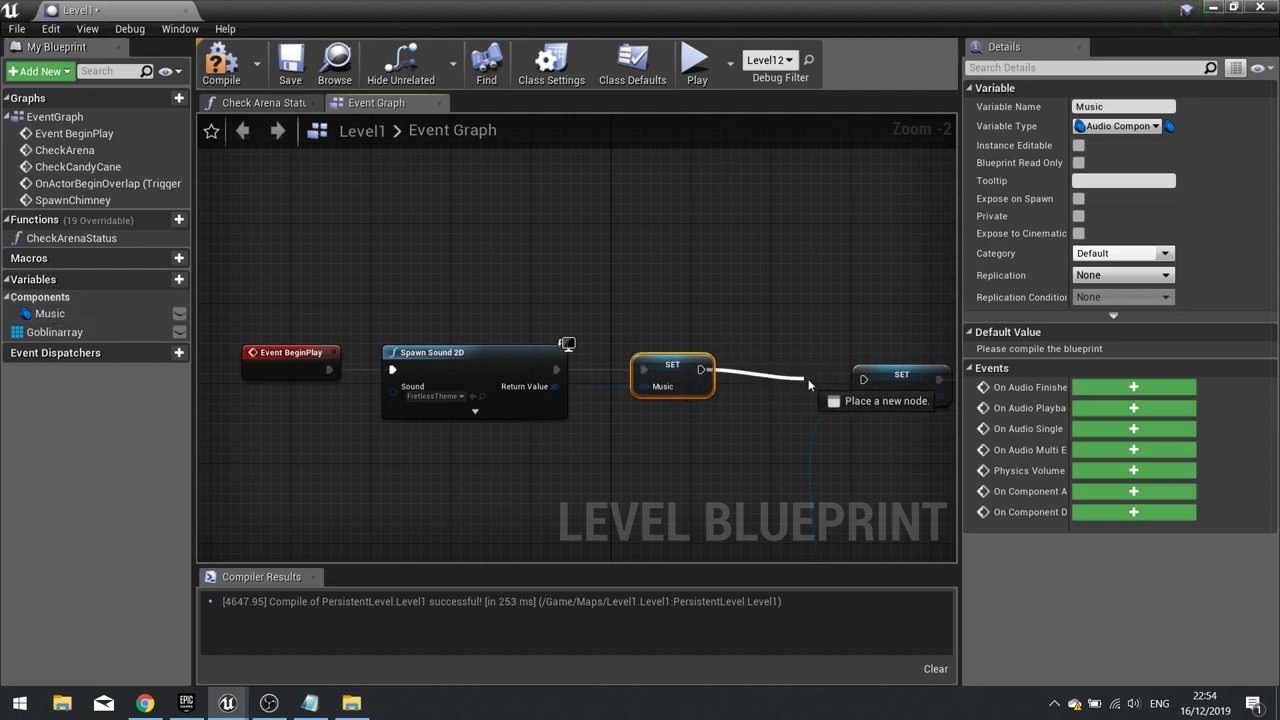
{"action": "left_click_drag", "start_coordinate": [281, 307], "coordinate": [616, 427]}
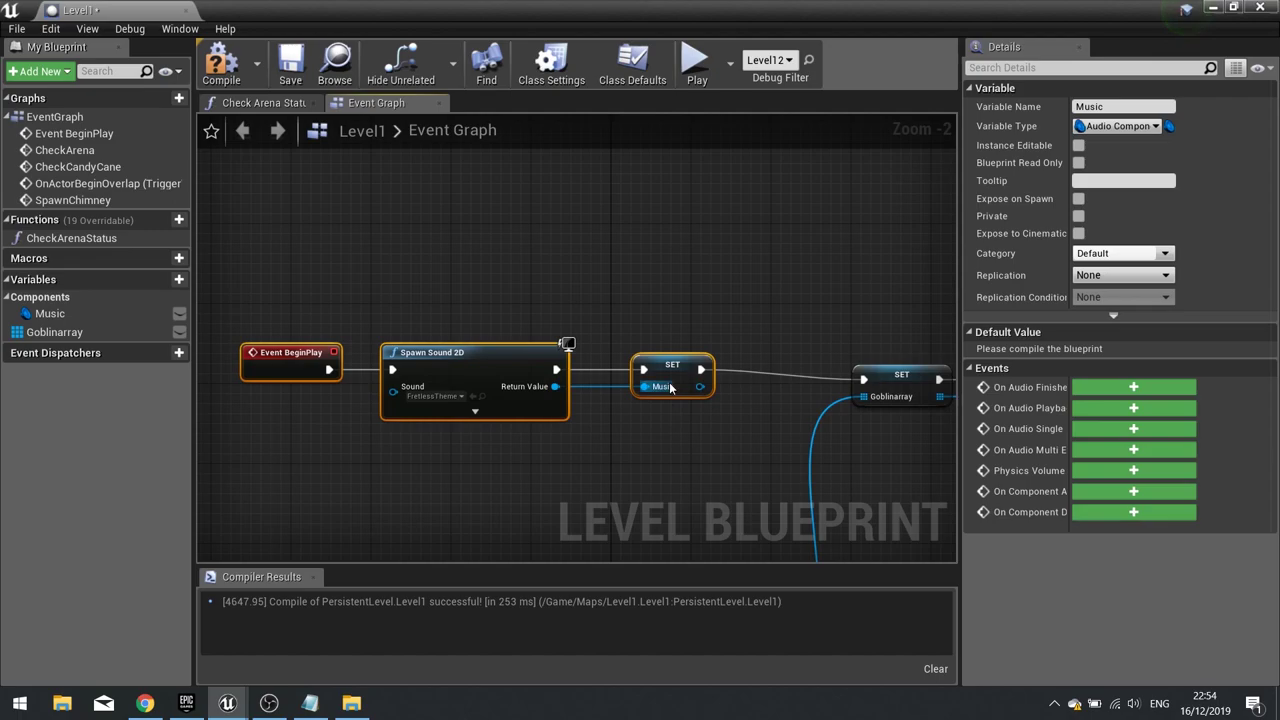
{"action": "left_click_drag", "start_coordinate": [670, 388], "coordinate": [676, 392]}
{"action": "right_click_drag", "start_coordinate": [653, 482], "coordinate": [635, 428]}
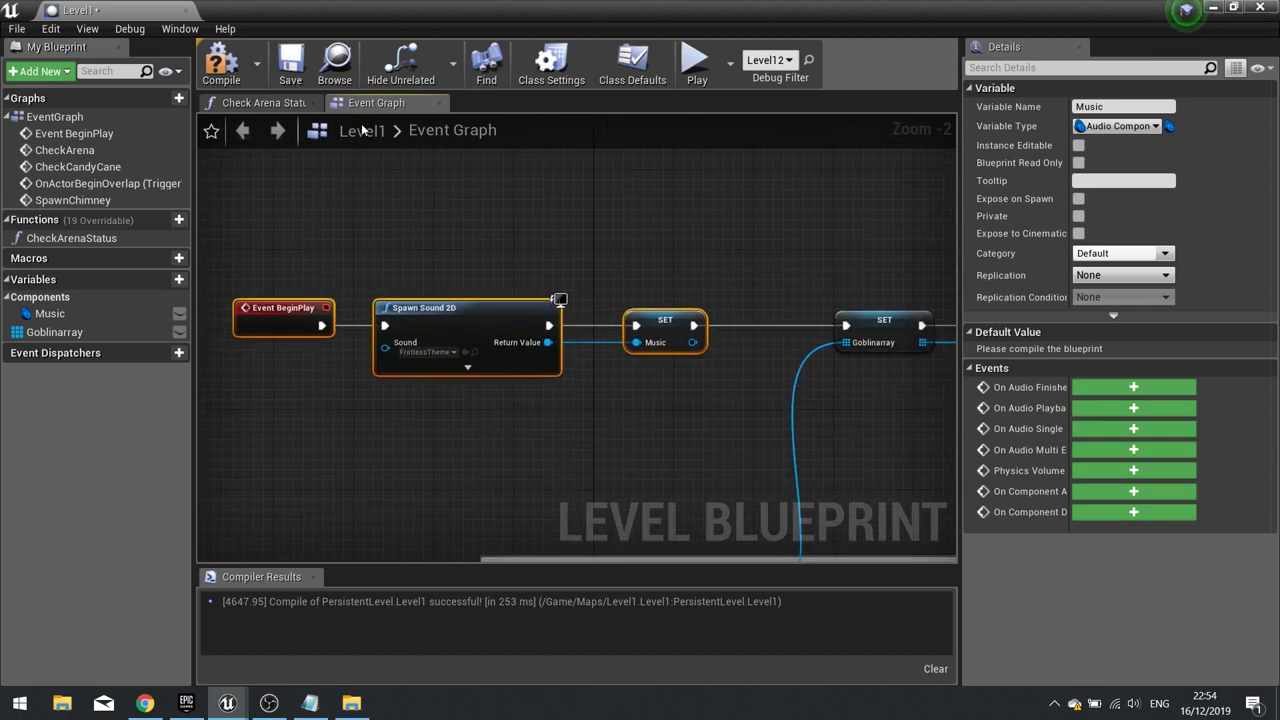
{"action": "left_click", "coordinate": [225, 66]}
Place a Music variable getter near SpawnActor Chimney and add a Stop node for it, executed after the chimney spawns
{"action": "right_click_drag", "start_coordinate": [747, 375], "coordinate": [556, 448]}
{"action": "scroll", "coordinate": [498, 409], "scroll_direction": "down", "scroll_amount": 3}
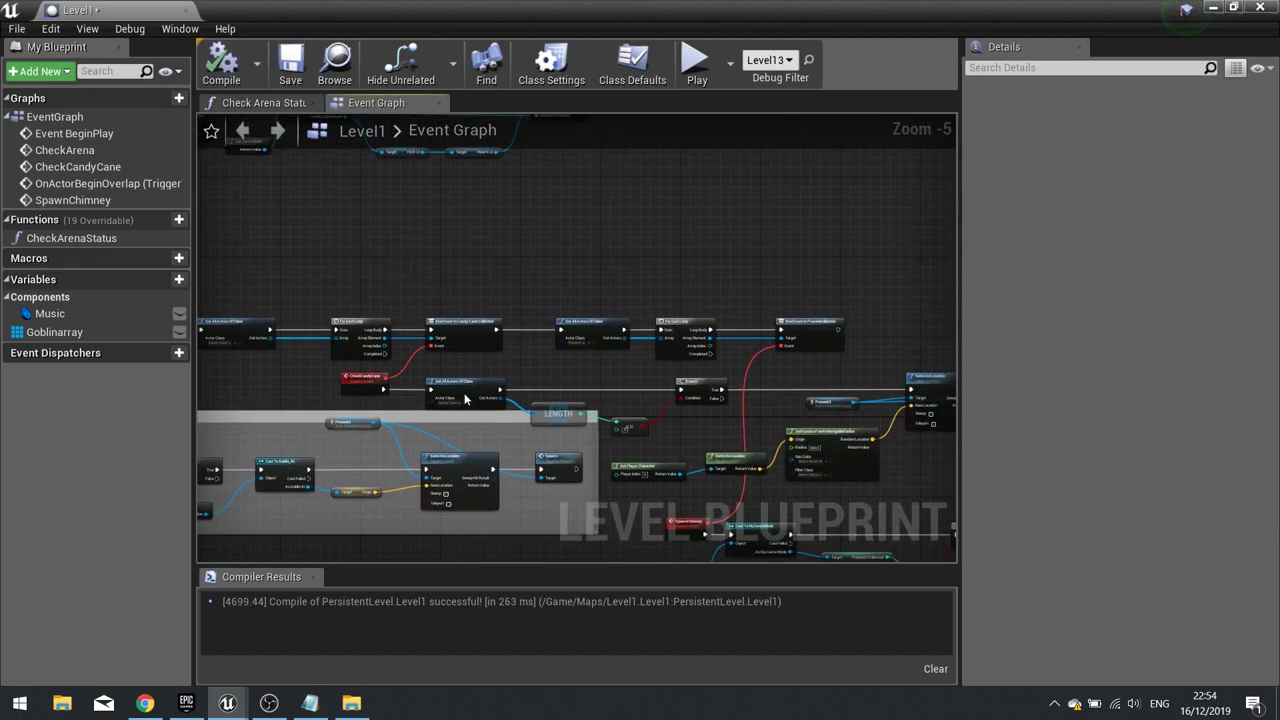
{"action": "right_click_drag", "start_coordinate": [758, 450], "coordinate": [523, 410]}
{"action": "scroll", "coordinate": [638, 437], "scroll_direction": "up", "scroll_amount": 2}
{"action": "right_click_drag", "start_coordinate": [602, 467], "coordinate": [553, 250]}
{"action": "right_click_drag", "start_coordinate": [638, 318], "coordinate": [568, 314]}
{"action": "left_click_drag", "start_coordinate": [61, 314], "coordinate": [814, 354]}
{"action": "left_click", "coordinate": [740, 398]}
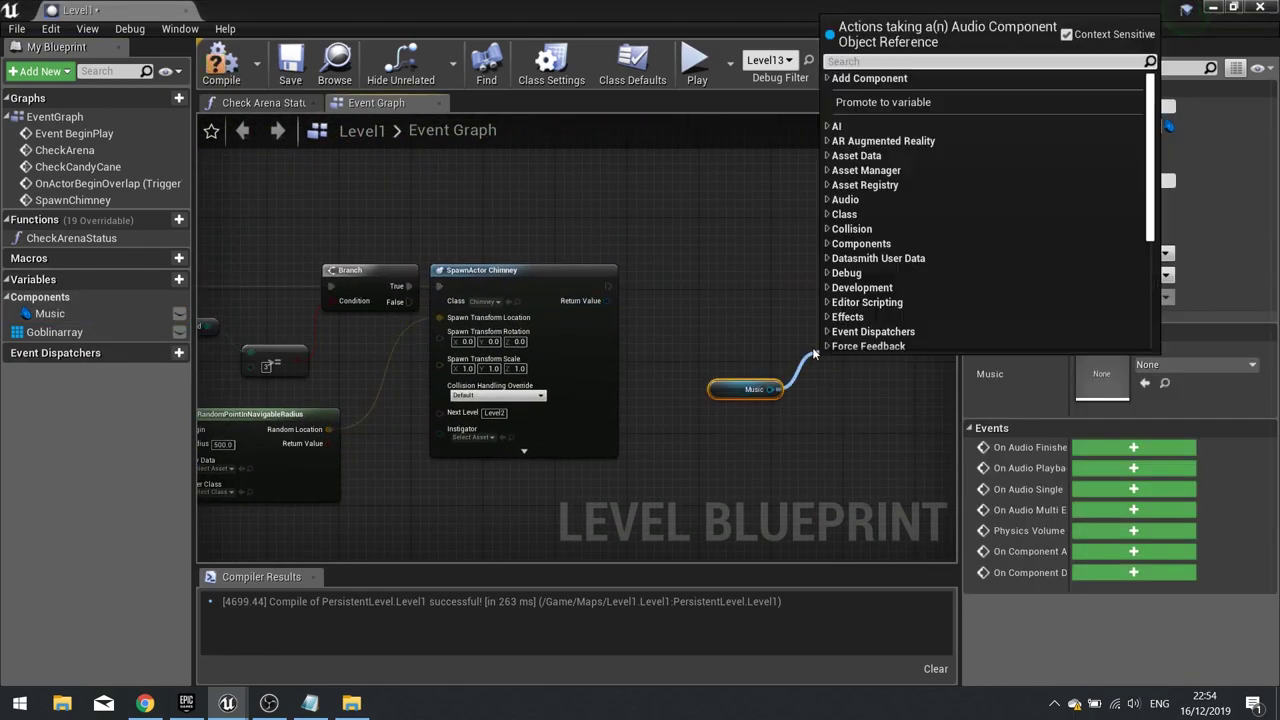
{"action": "type", "text": "stop"}
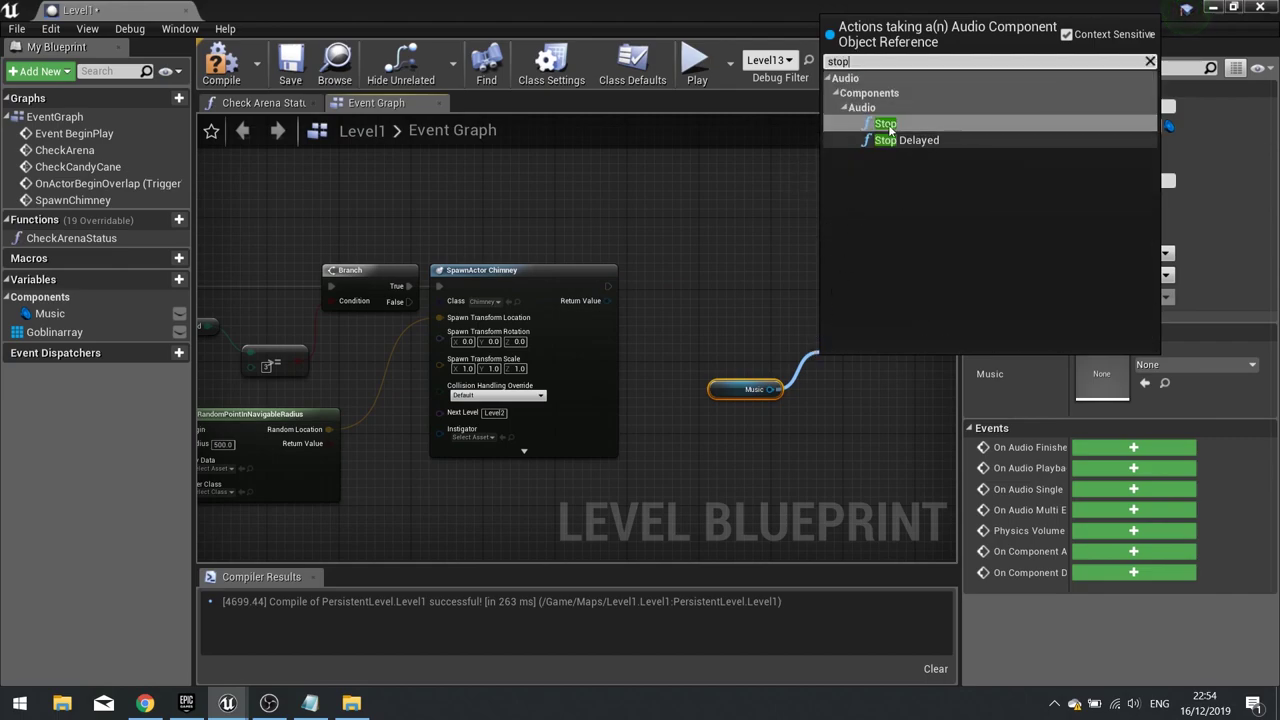
{"action": "key", "text": "Return"}
{"action": "left_click_drag", "start_coordinate": [820, 322], "coordinate": [606, 288]}
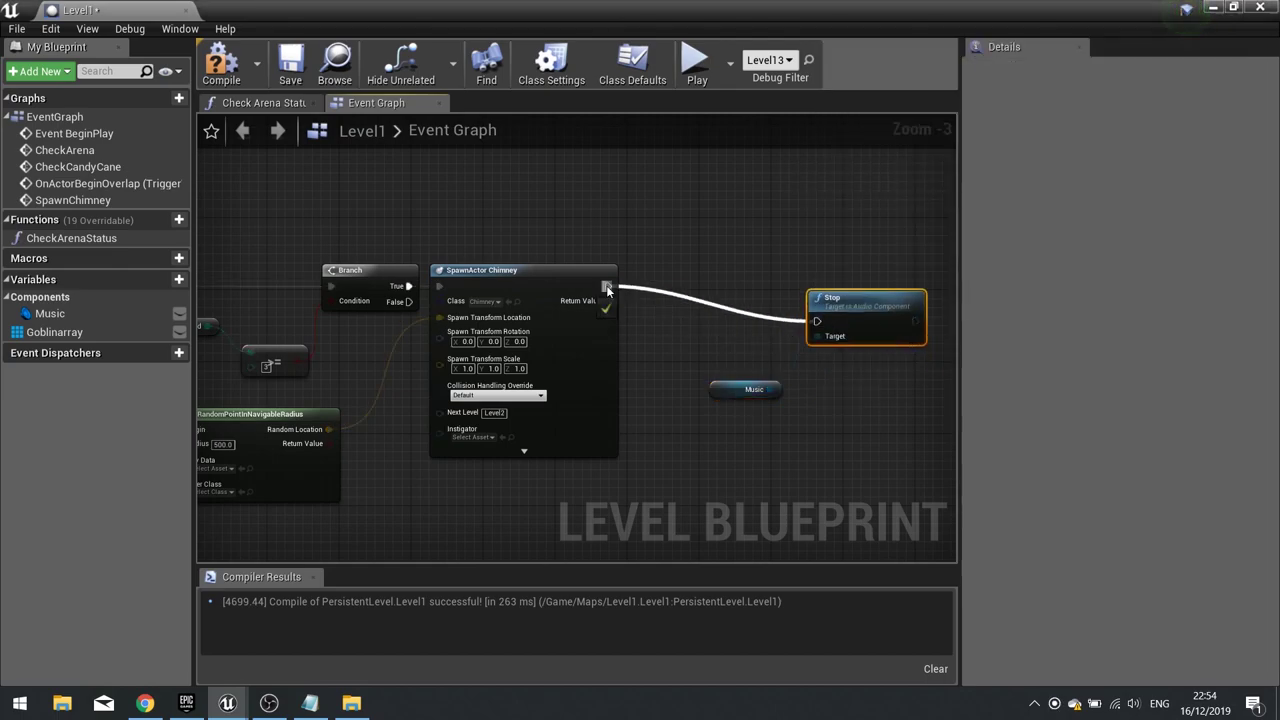
{"action": "left_click_drag", "start_coordinate": [841, 300], "coordinate": [825, 262]}
Add a Play Sound 2D node after the Stop node's execution output
{"action": "right_click_drag", "start_coordinate": [827, 350], "coordinate": [568, 345]}
{"action": "left_click_drag", "start_coordinate": [639, 282], "coordinate": [735, 289]}
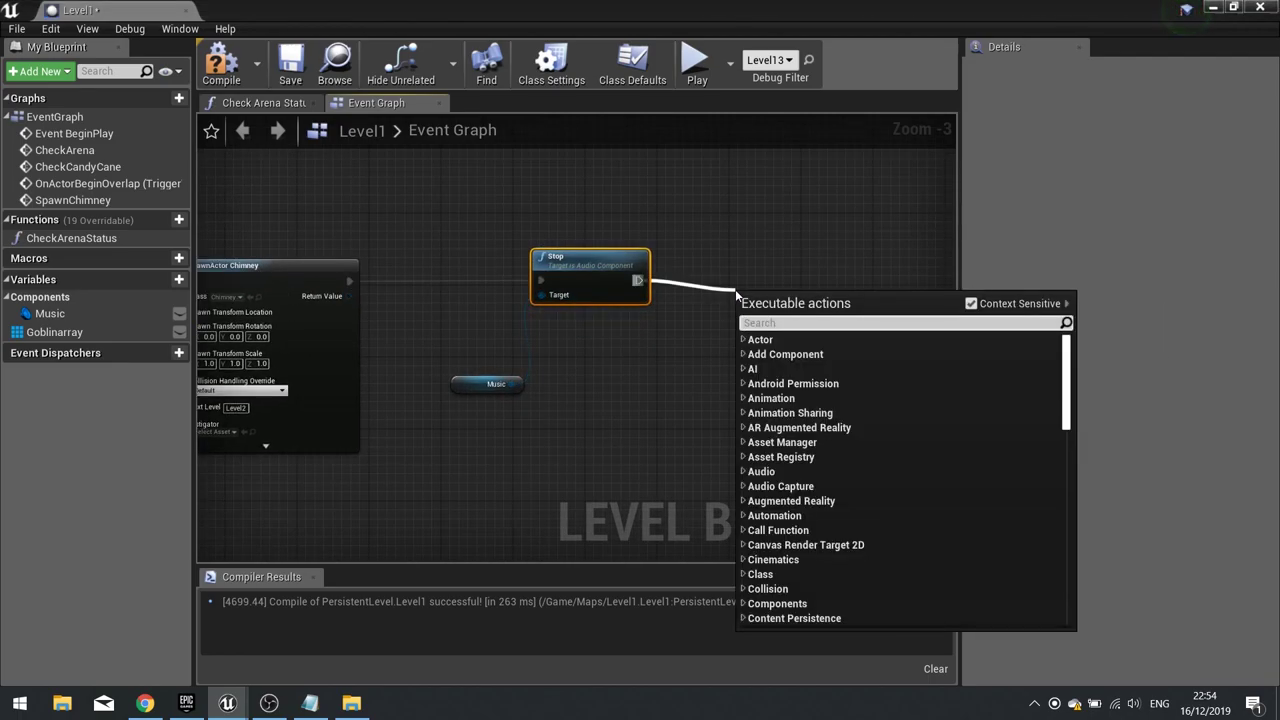
{"action": "type", "text": "play sound"}
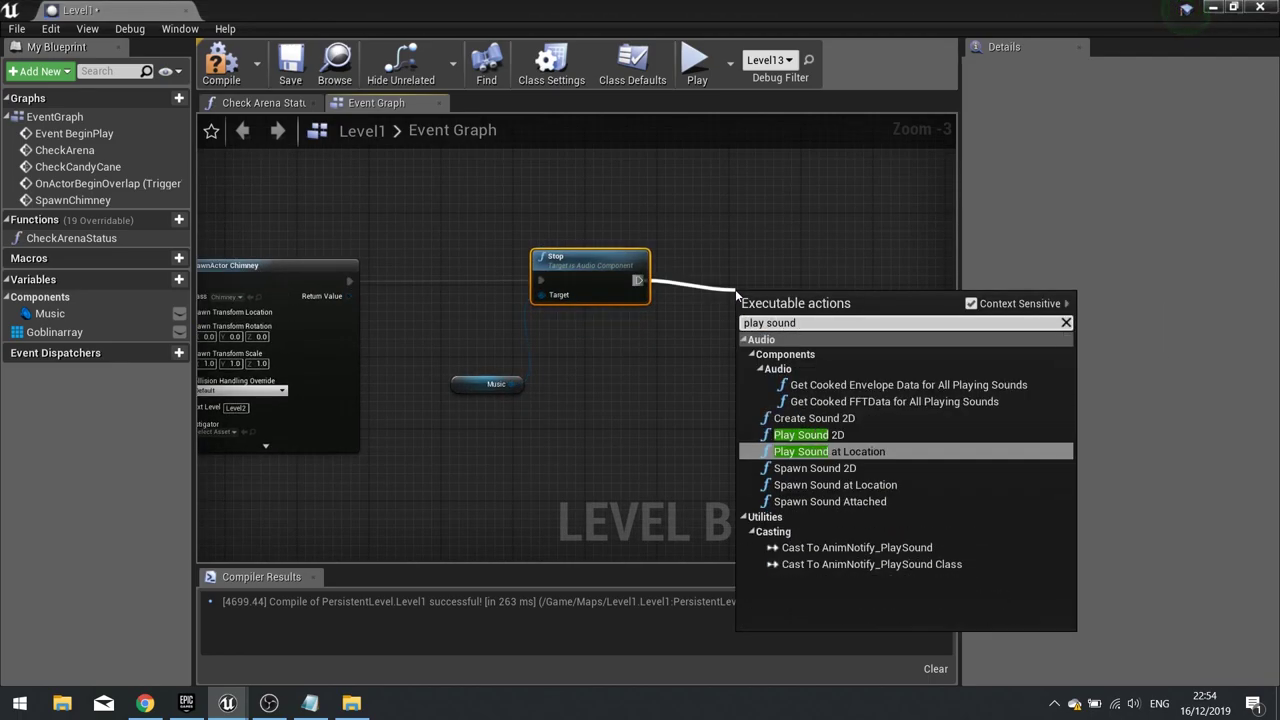
{"action": "left_click", "coordinate": [812, 435]}
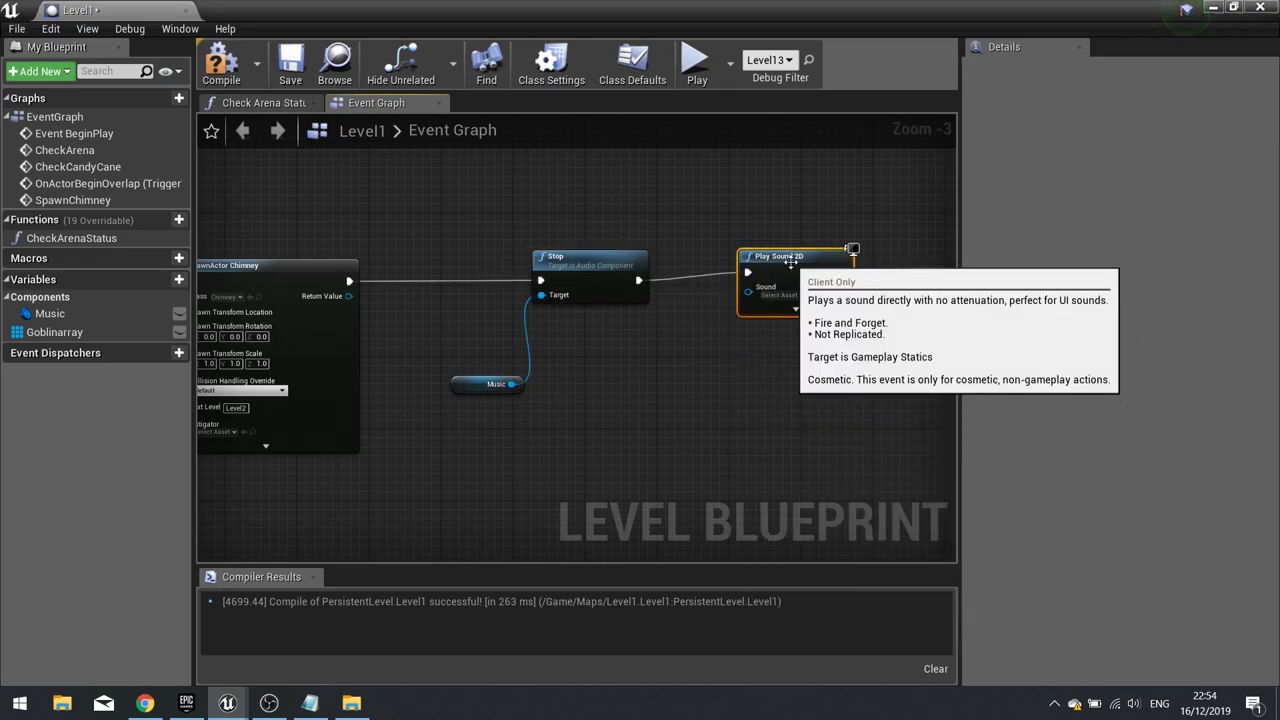
Assign the JingleBellsTheme sound wave to the Play Sound 2D node and compile the blueprint
{"action": "left_click", "coordinate": [783, 295]}
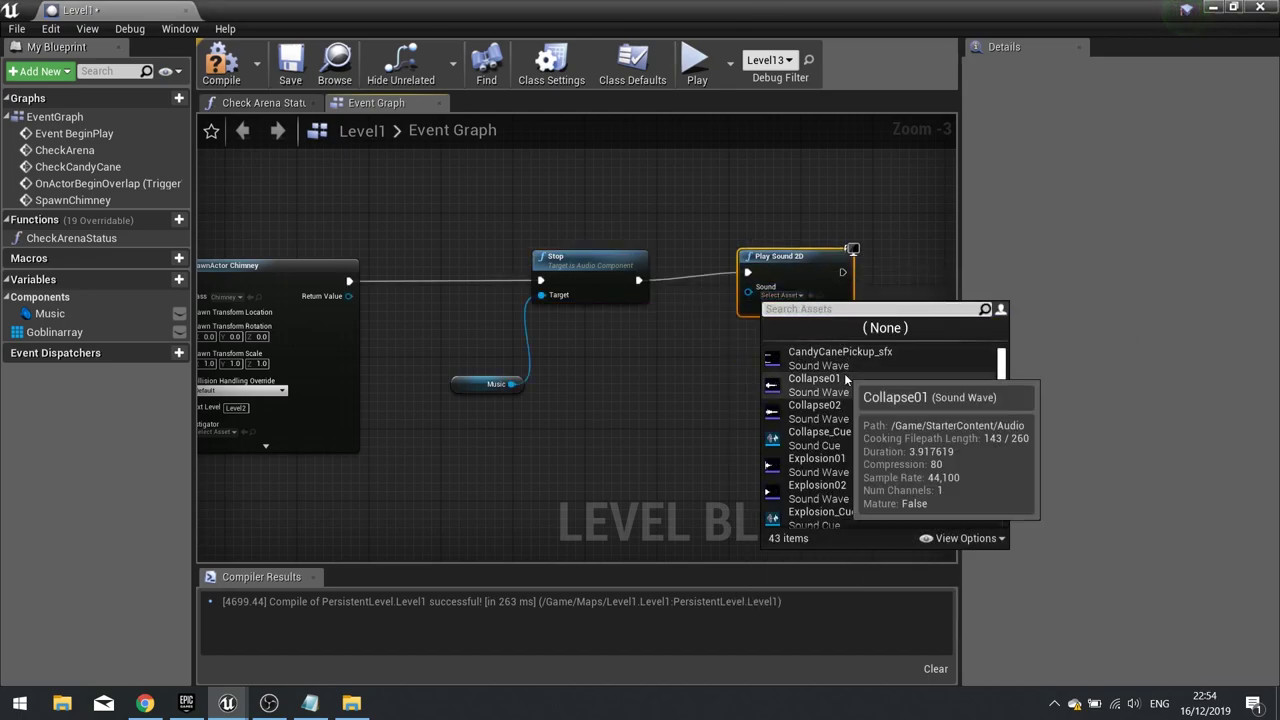
{"action": "type", "text": "jingl"}
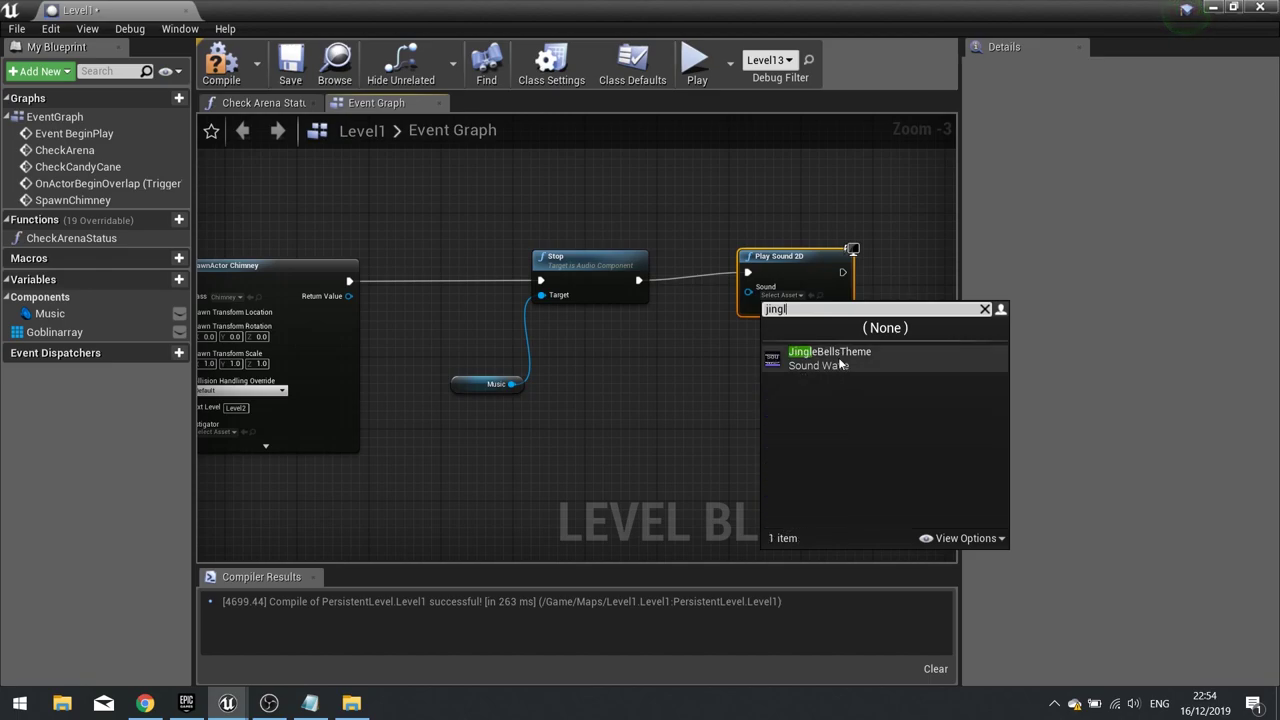
{"action": "left_click", "coordinate": [840, 357]}
{"action": "left_click", "coordinate": [221, 65]}
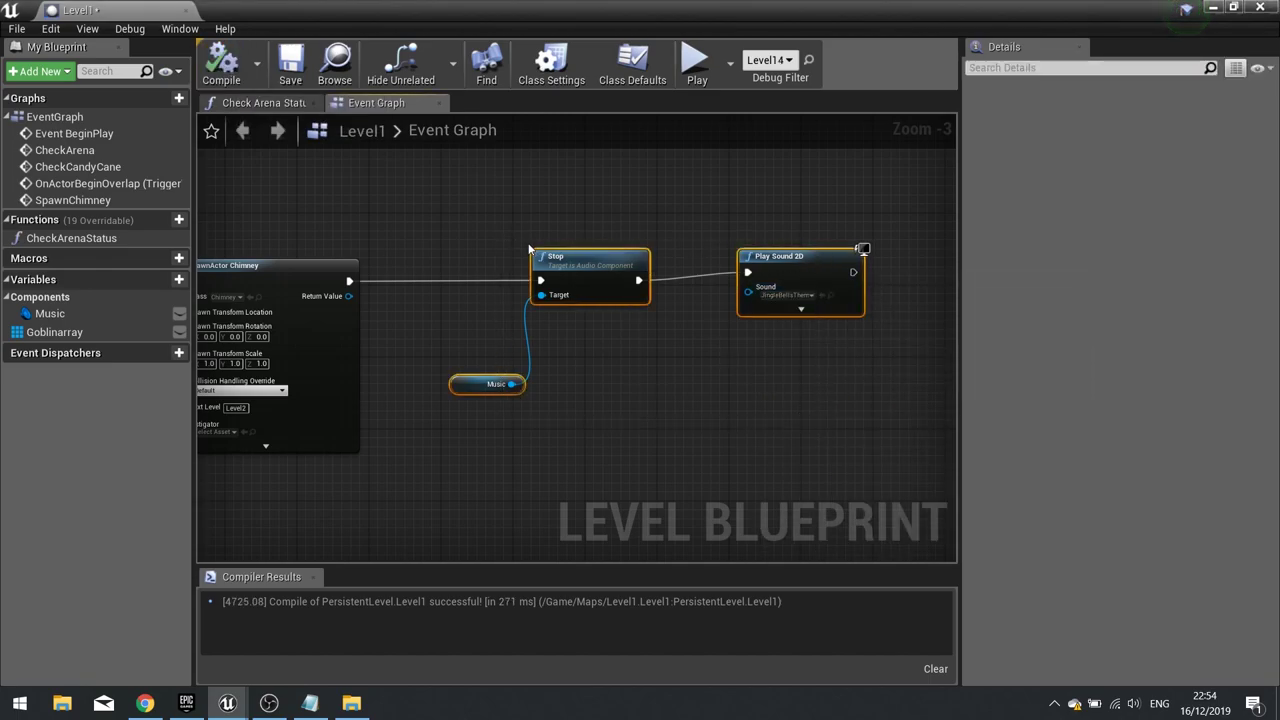
{"action": "scroll", "coordinate": [760, 280], "scroll_direction": "down", "scroll_amount": 3}
{"action": "scroll", "coordinate": [760, 280], "scroll_direction": "down", "scroll_amount": 4}
{"action": "right_click_drag", "start_coordinate": [207, 237], "coordinate": [622, 337]}
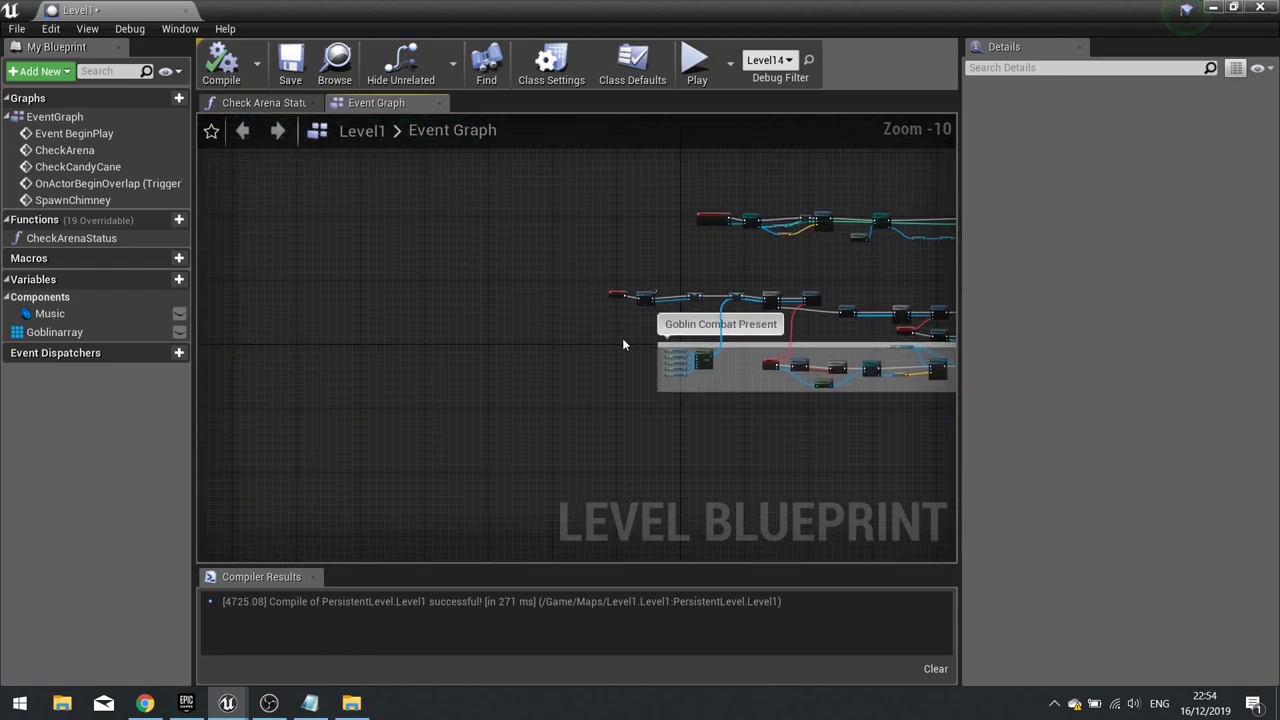
Paste the copied Music getter, Stop and Play Sound 2D nodes below the Event BeginPlay chain
{"action": "scroll", "coordinate": [640, 384], "scroll_direction": "up", "scroll_amount": 3}
{"action": "scroll", "coordinate": [640, 384], "scroll_direction": "up", "scroll_amount": 3}
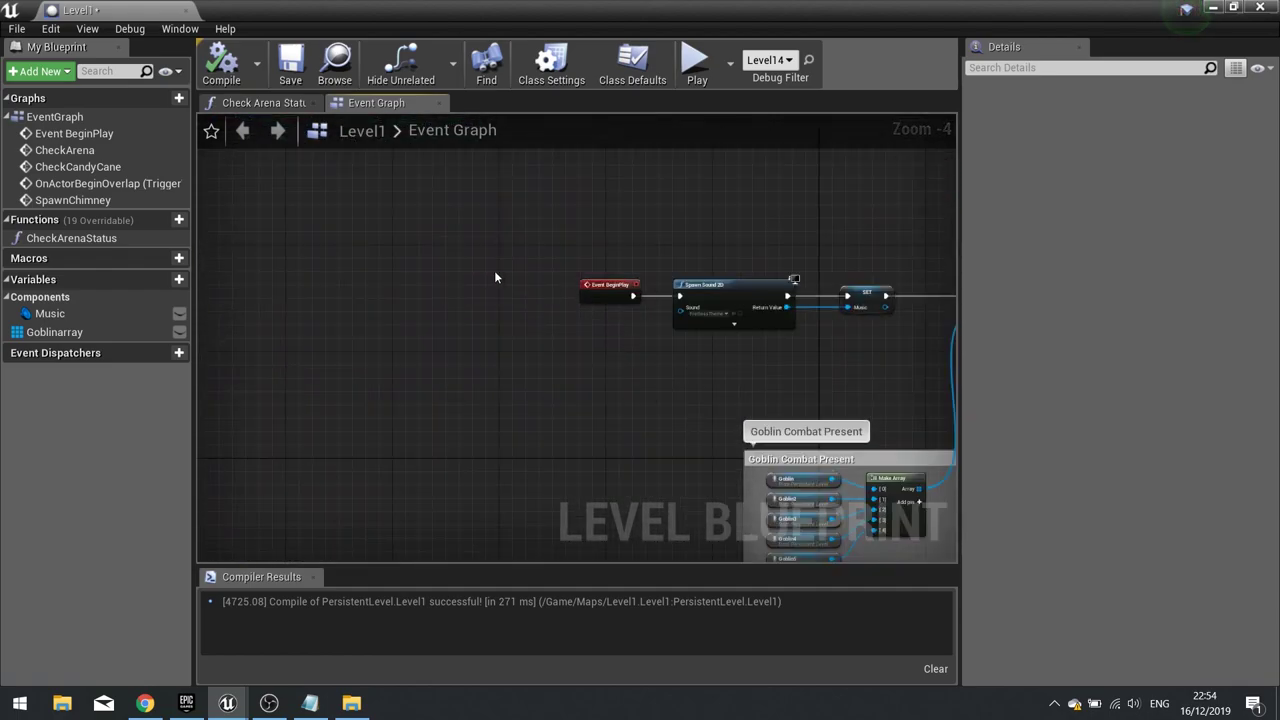
{"action": "key", "text": "ctrl+v"}
{"action": "left_click_drag", "start_coordinate": [514, 262], "coordinate": [624, 365]}
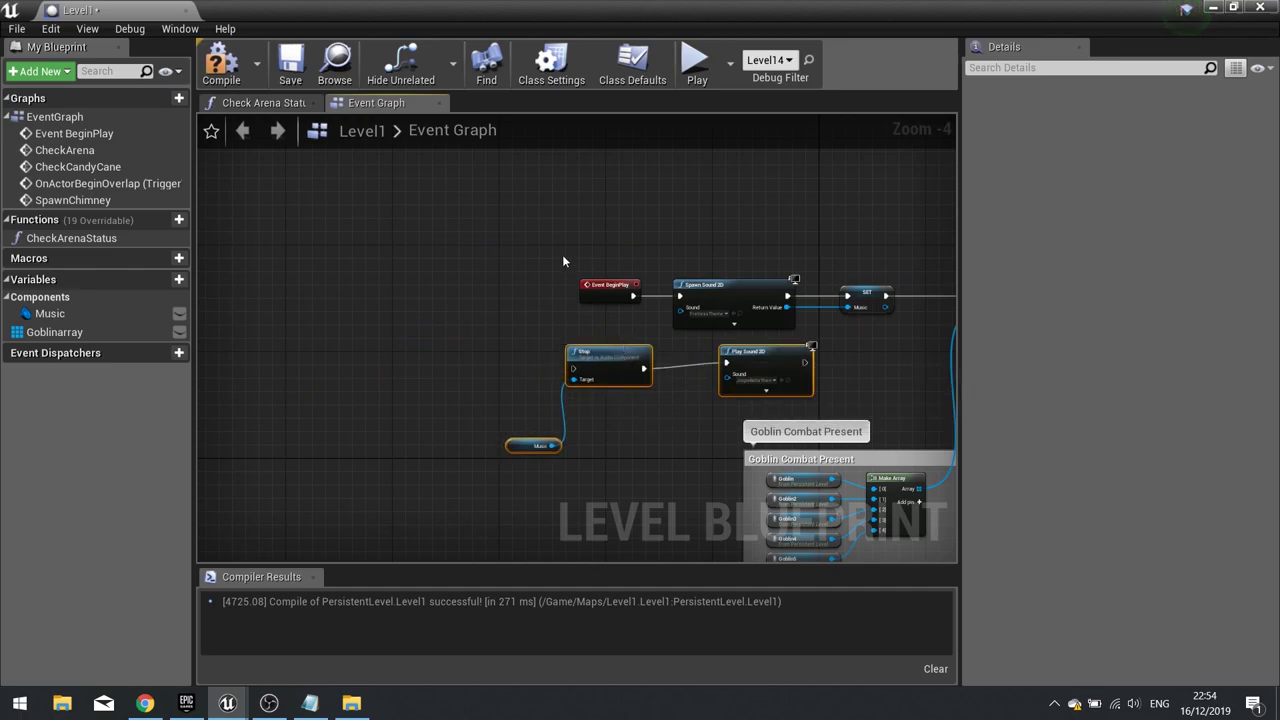
Shift the BeginPlay sound nodes away from SET Goblinarray, add a Delay after SET Music and change its duration
{"action": "left_click_drag", "start_coordinate": [873, 300], "coordinate": [500, 298]}
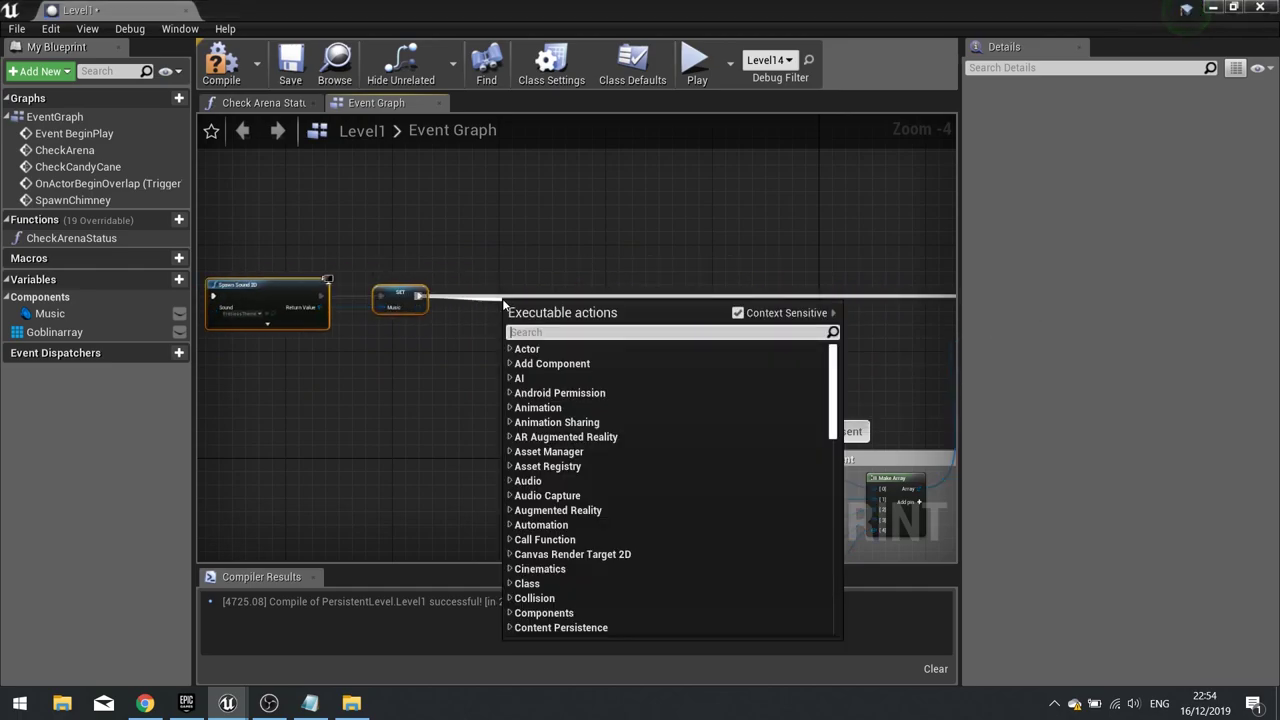
{"action": "type", "text": "del"}
{"action": "key", "text": "Return"}
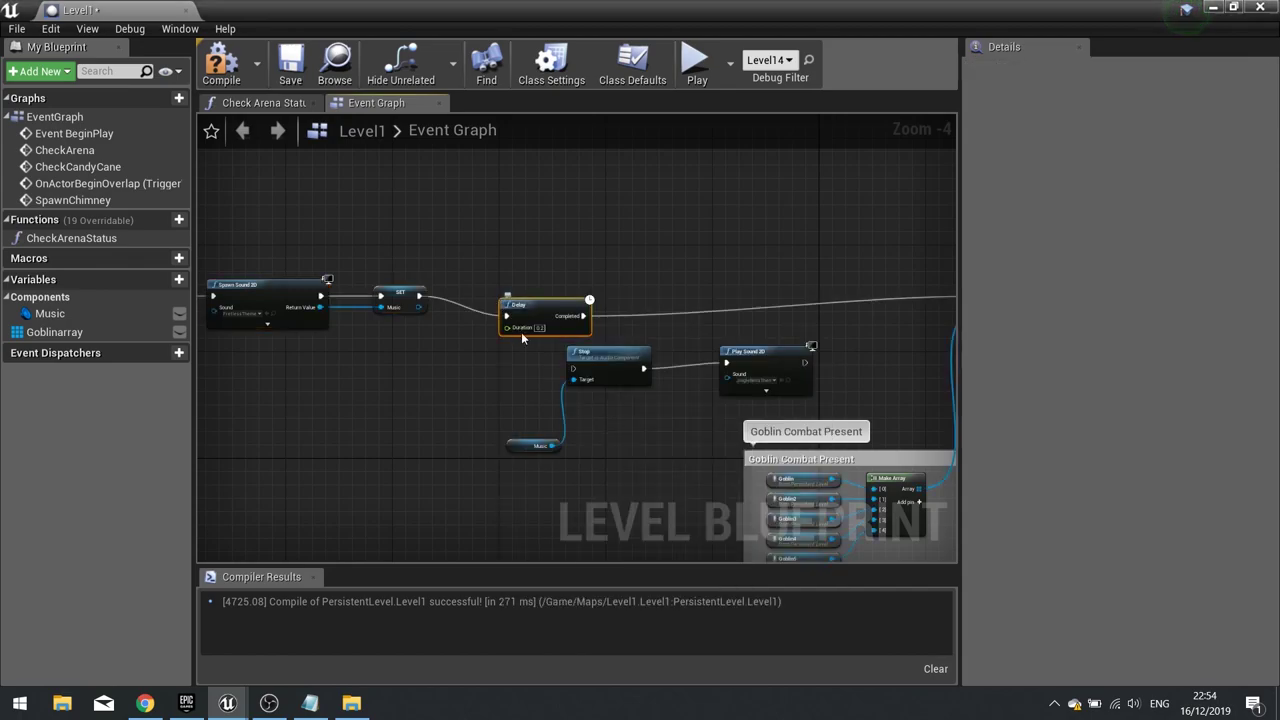
{"action": "left_click", "coordinate": [539, 327]}
Connect the Delay's Completed output to Stop and Play Sound 2D's output to SET Goblinarray, and compile the blueprint
{"action": "left_click_drag", "start_coordinate": [584, 316], "coordinate": [574, 370]}
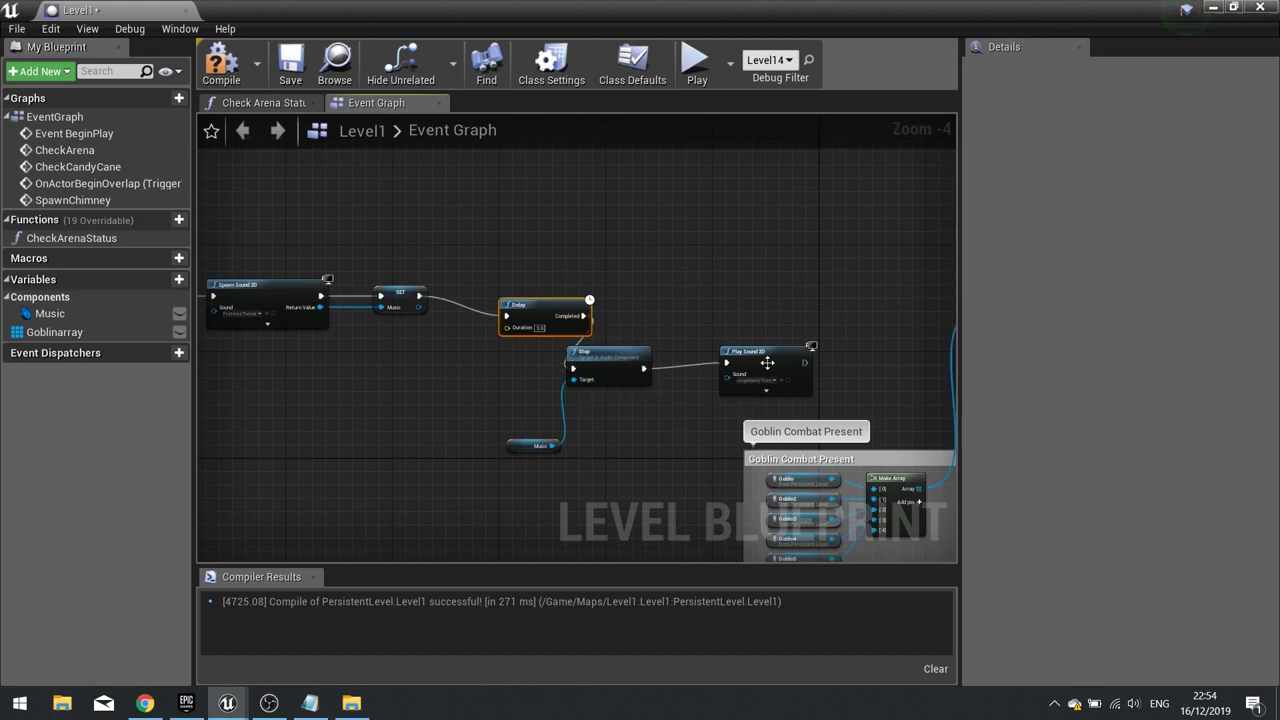
{"action": "right_click_drag", "start_coordinate": [763, 363], "coordinate": [367, 376]}
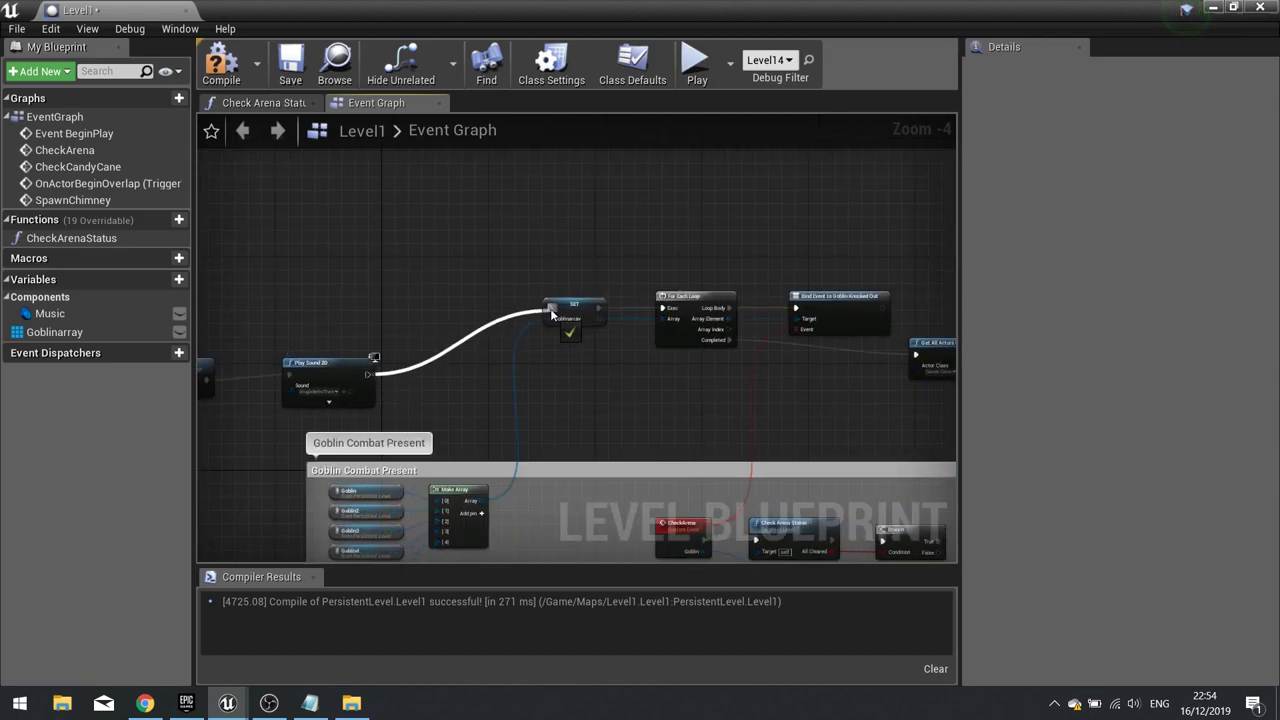
{"action": "left_click", "coordinate": [221, 62]}
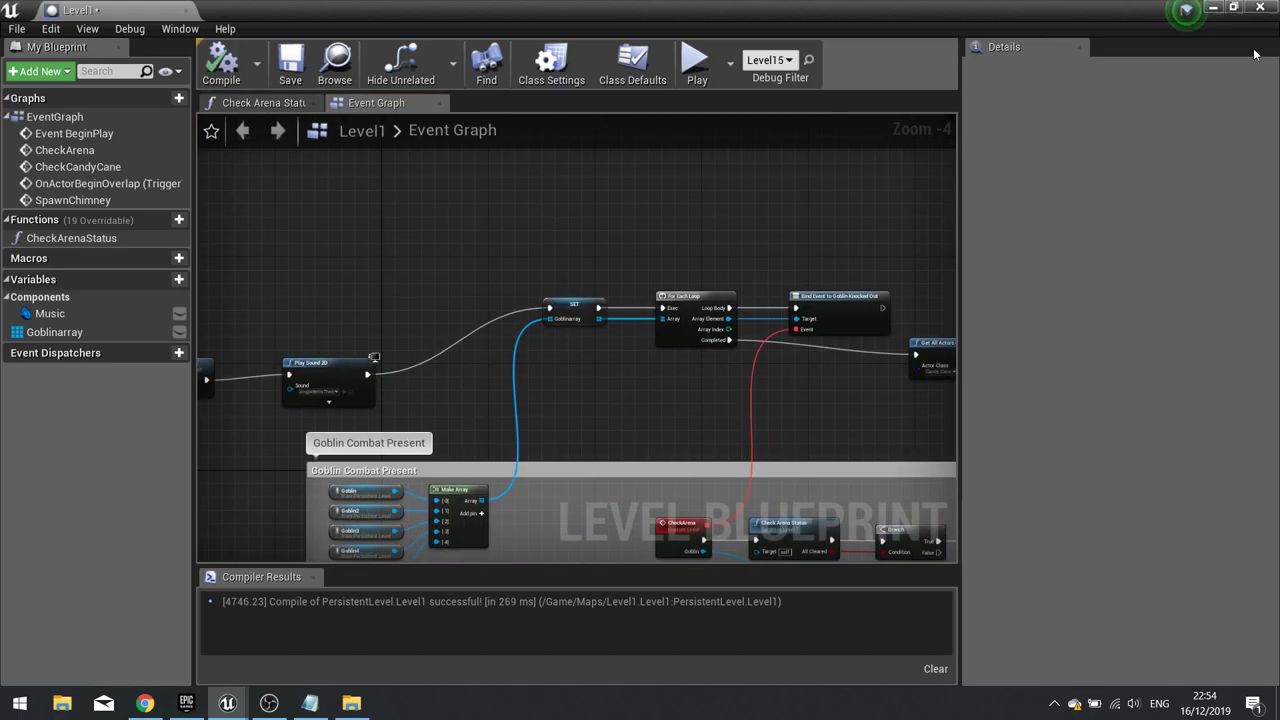
Play-test Level1 from the main editor, moving Santa around to hear the music switch after the delay
{"action": "left_click", "coordinate": [1213, 8]}
{"action": "left_click", "coordinate": [901, 62]}
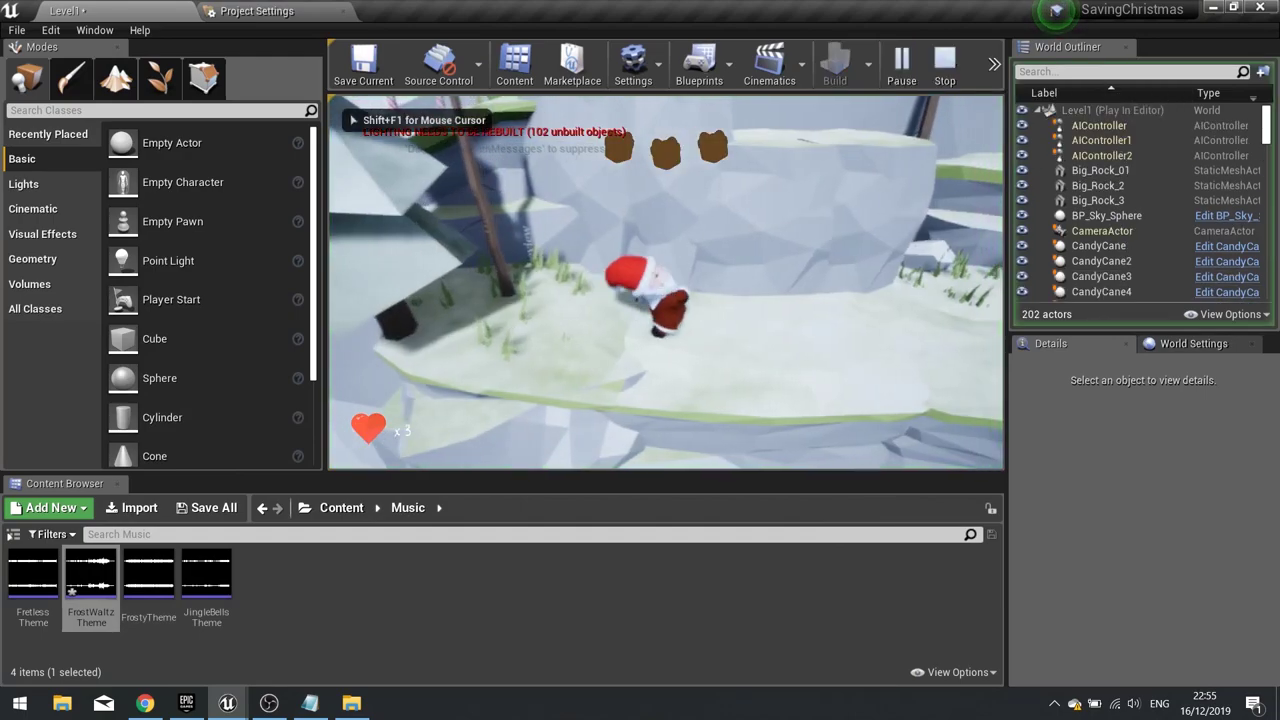
{"action": "key", "text": "w"}
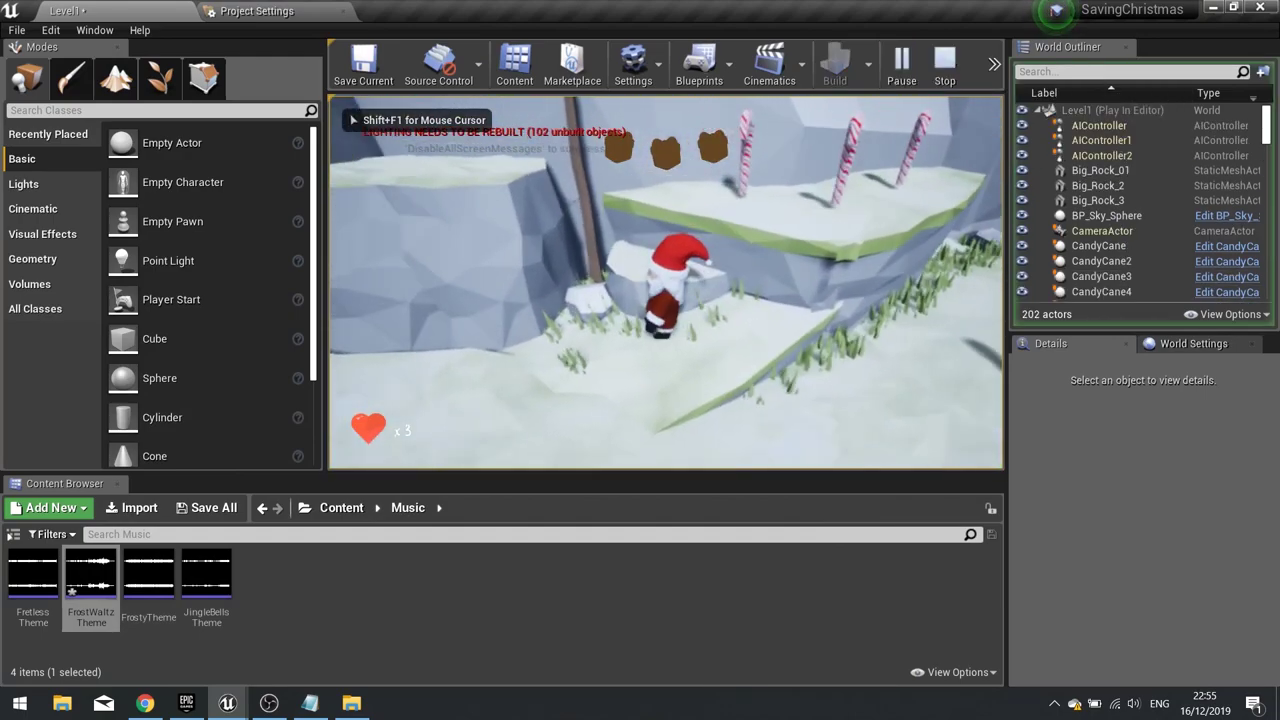
{"action": "key", "text": "s"}
{"action": "key", "text": "d"}
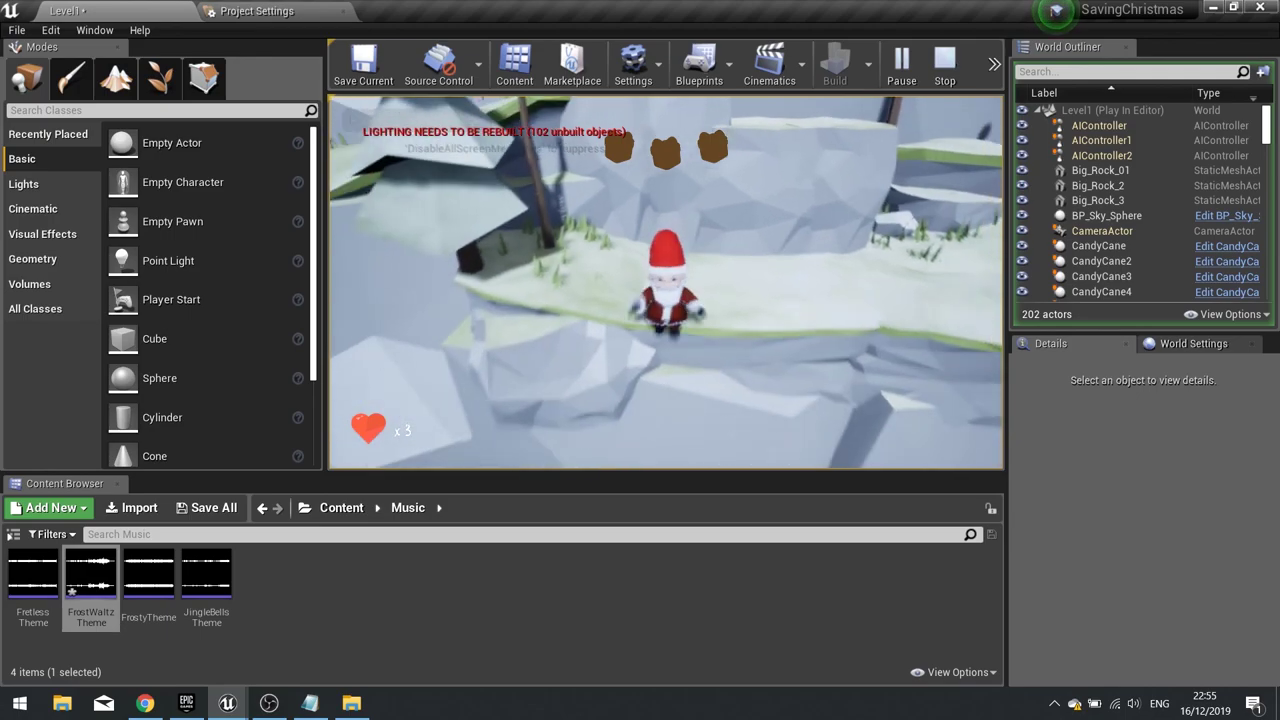
{"action": "key", "text": "d"}
{"action": "key", "text": "d"}
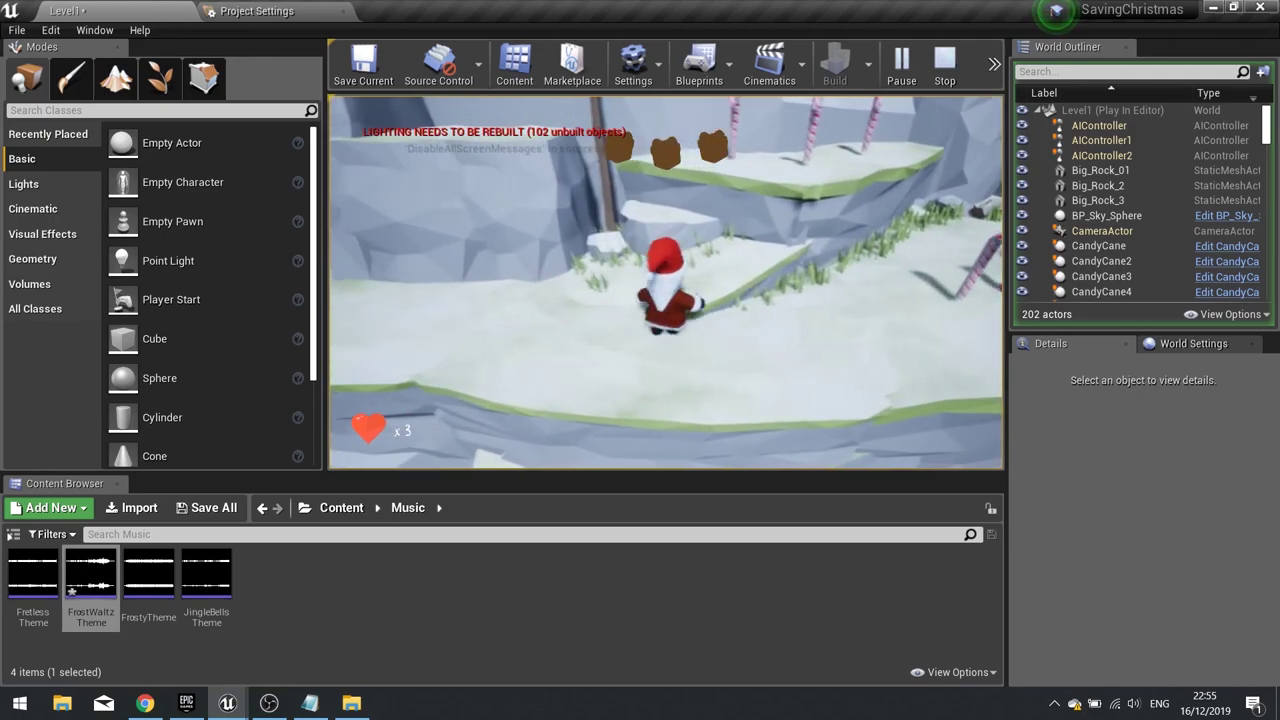
Play-test the level by running Santa to the candy canes on the ledge, and end the play session
{"action": "key", "text": "w"}
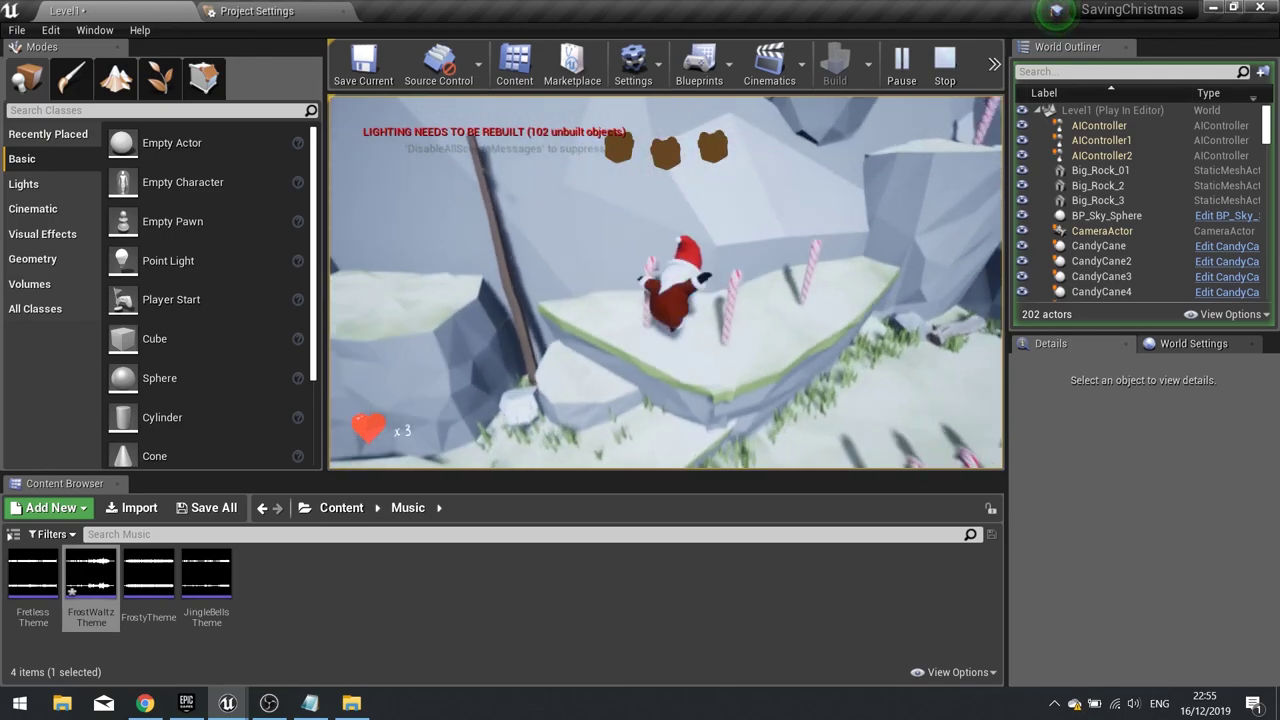
{"action": "key", "text": "Escape"}
{"action": "right_click_drag", "start_coordinate": [527, 348], "coordinate": [570, 400]}
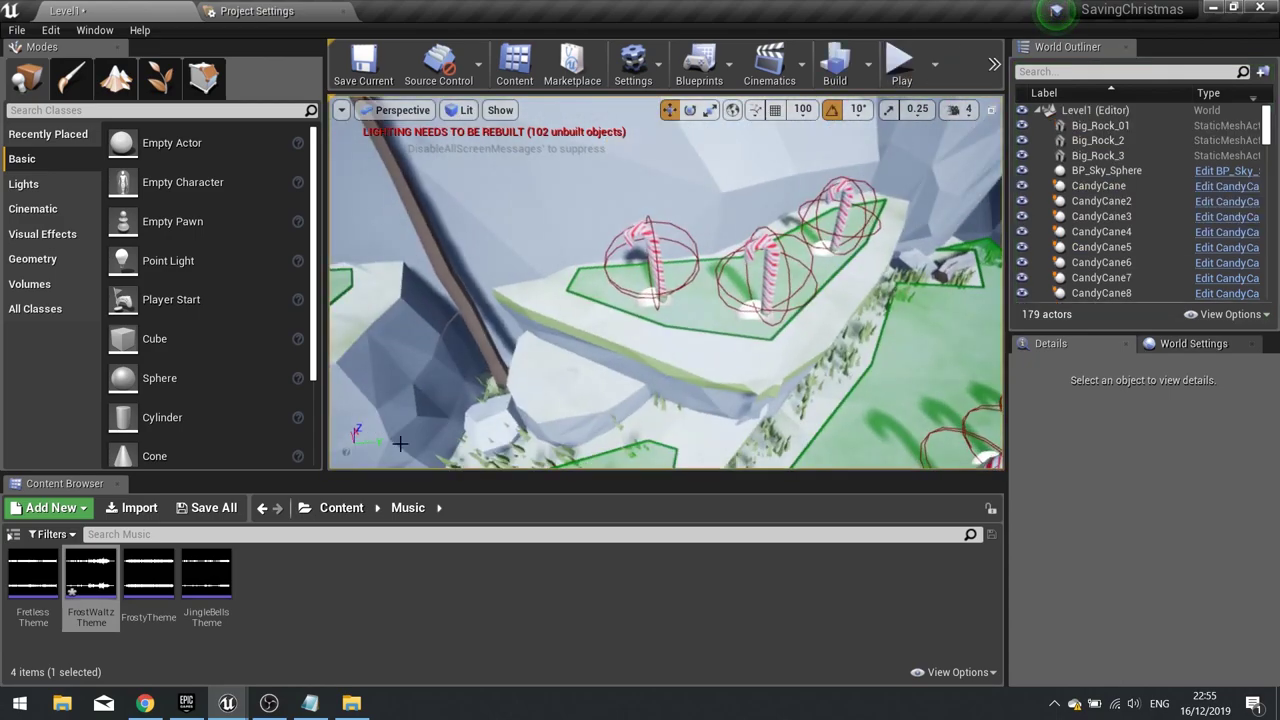
Open the CandyCane blueprint from the Actors/CandyCanes content folder
{"action": "left_click", "coordinate": [341, 508]}
{"action": "double_click", "coordinate": [40, 590]}
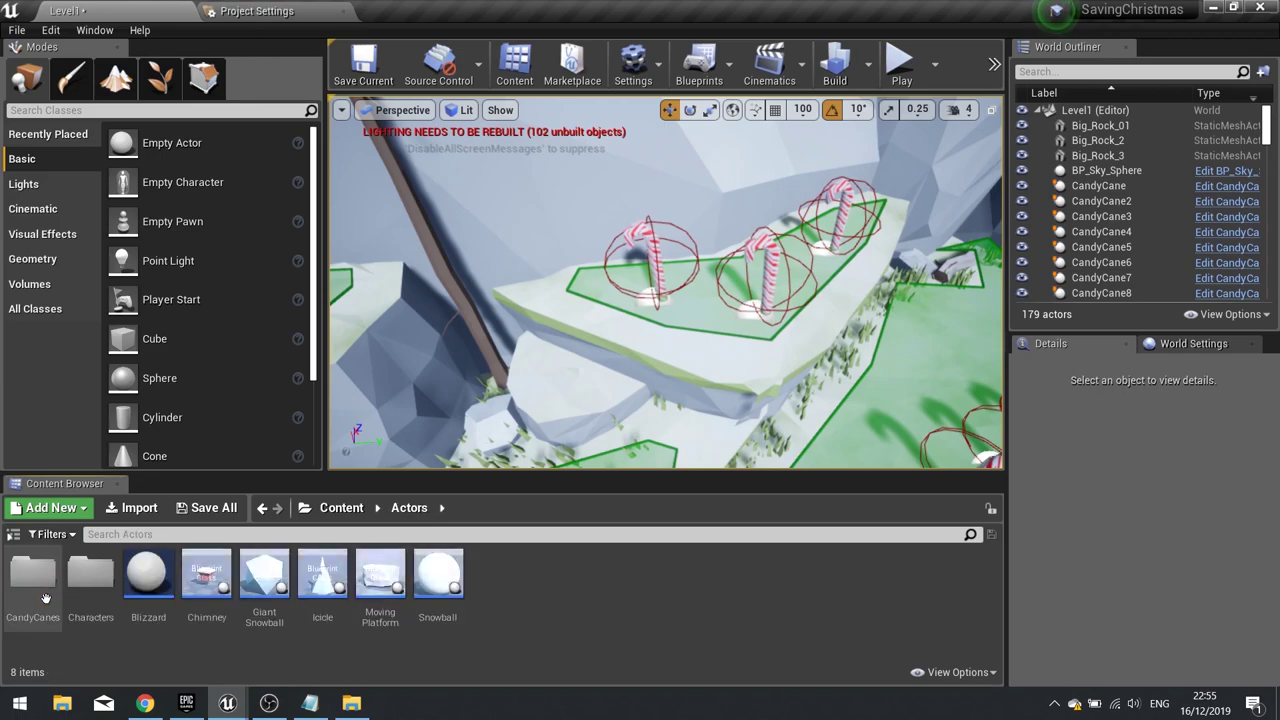
{"action": "double_click", "coordinate": [35, 588]}
{"action": "left_click", "coordinate": [40, 612]}
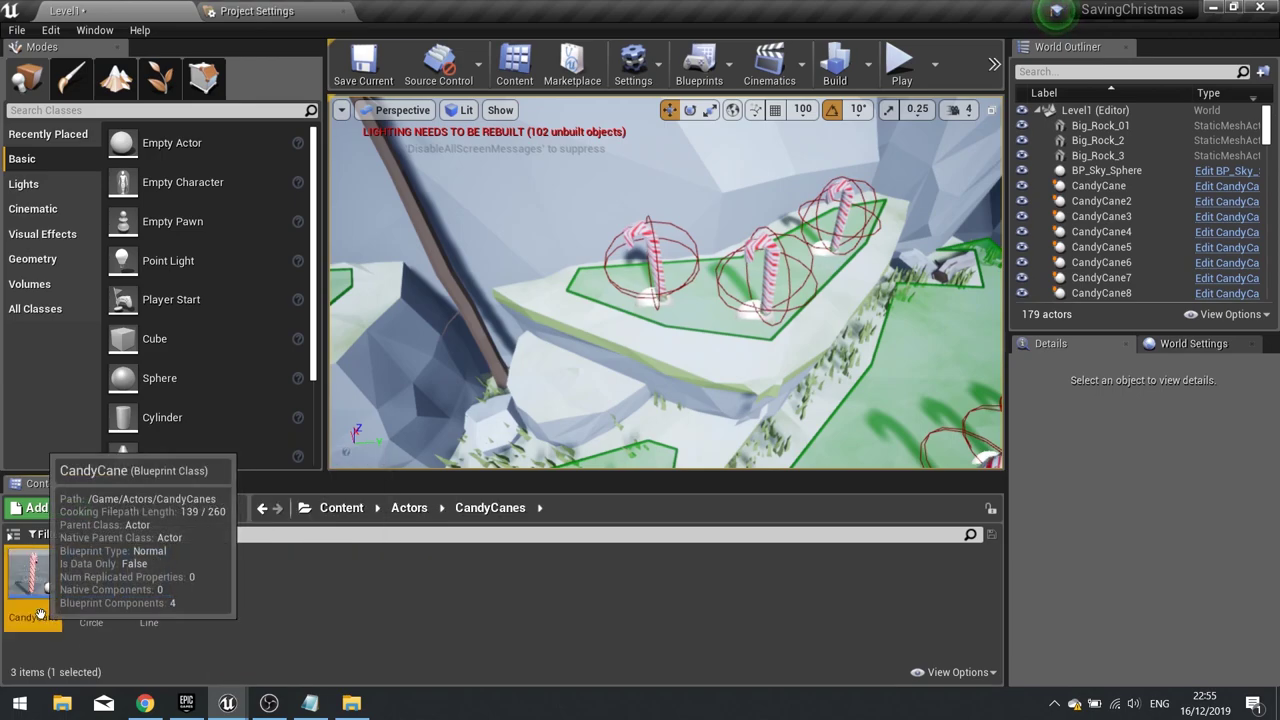
{"action": "double_click", "coordinate": [40, 612]}
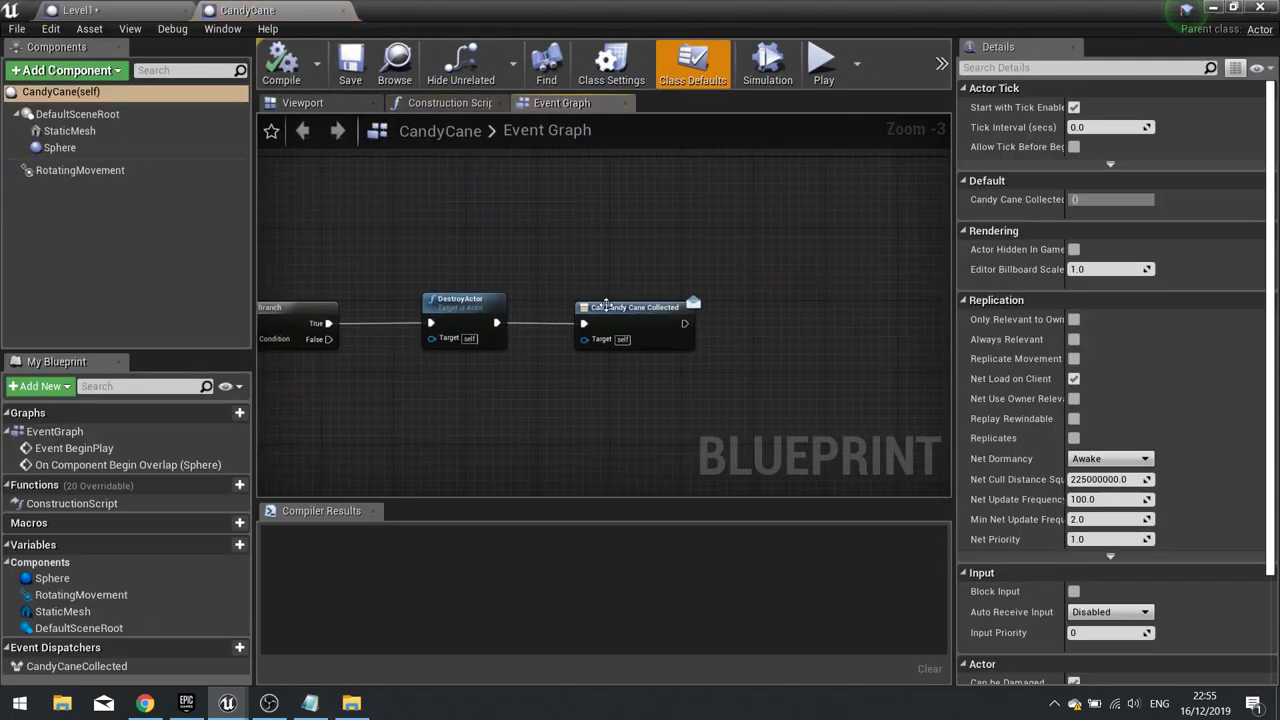
Add a Play Sound at Location node after Call Candy Cane Collected and assign it the candy cane pickup sound
{"action": "right_click_drag", "start_coordinate": [703, 373], "coordinate": [495, 330]}
{"action": "left_click_drag", "start_coordinate": [616, 343], "coordinate": [616, 343]}
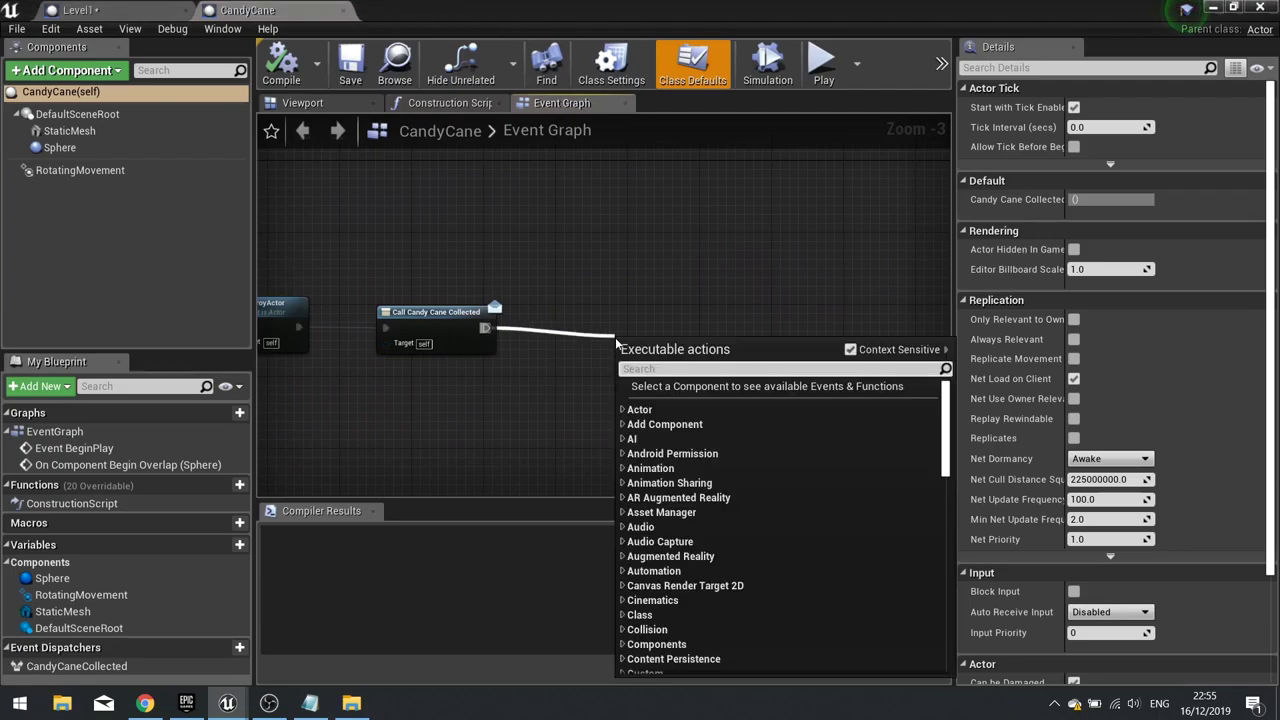
{"action": "type", "text": "play sound at"}
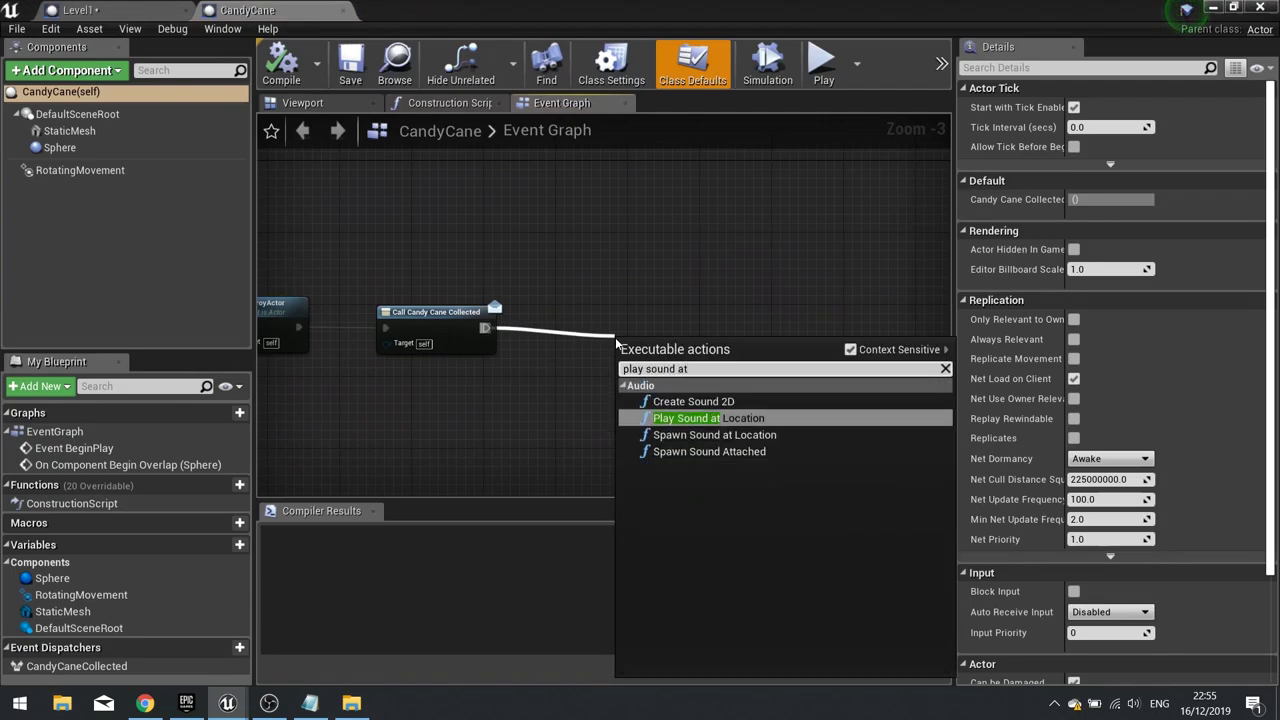
{"action": "key", "text": "Return"}
{"action": "left_click", "coordinate": [668, 379]}
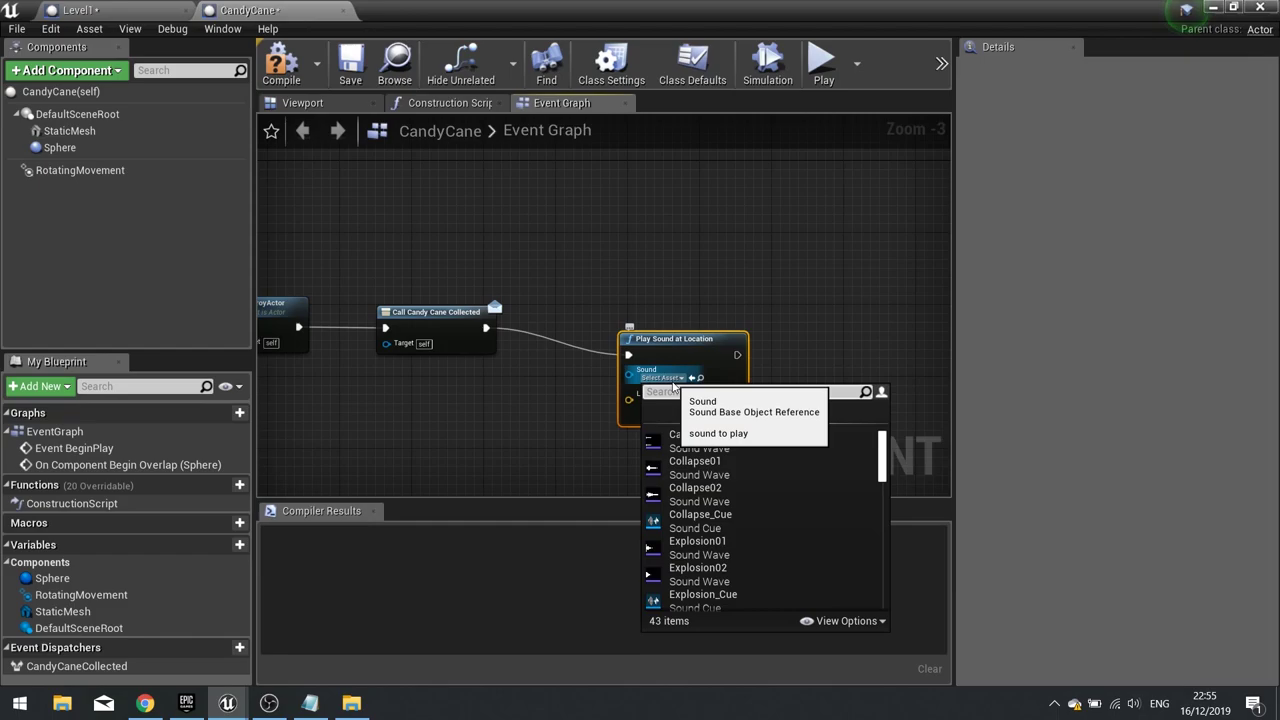
{"action": "type", "text": "cand"}
{"action": "left_click", "coordinate": [717, 442]}
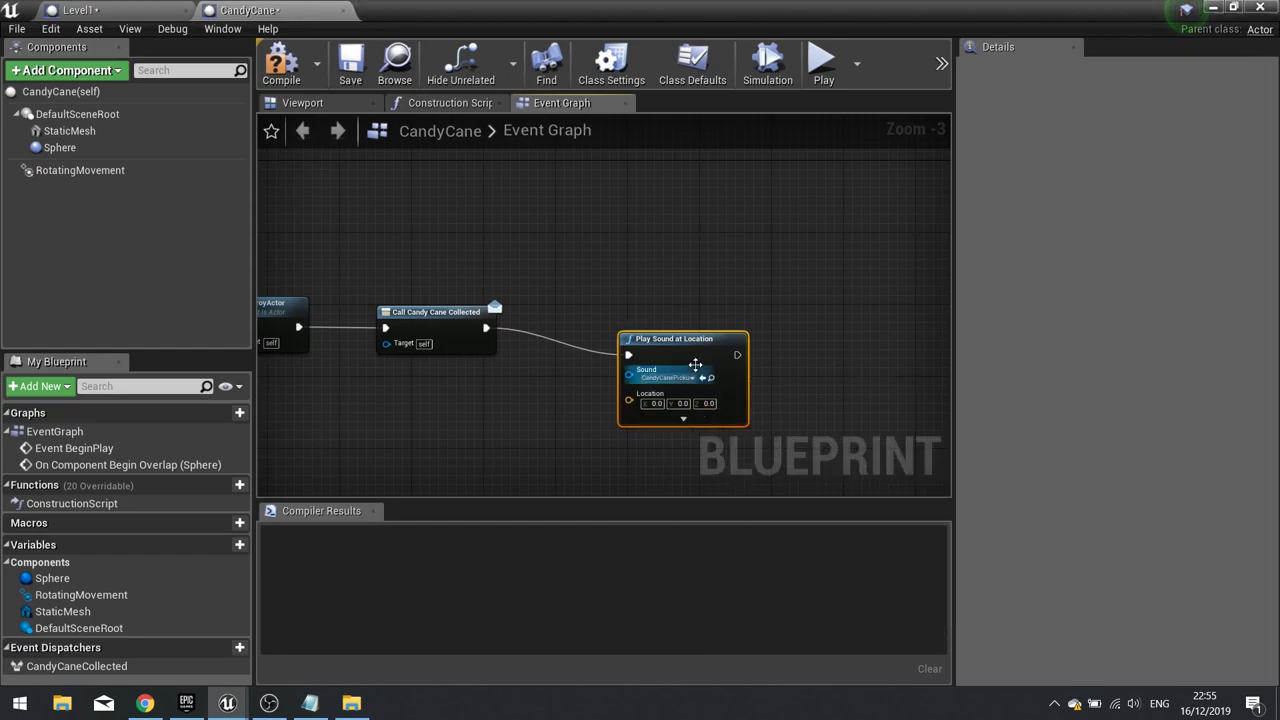
Align the sound node with the chain, feed its Location from a GetActorLocation node, and compile the CandyCane blueprint
{"action": "left_click_drag", "start_coordinate": [695, 362], "coordinate": [704, 333]}
{"action": "left_click_drag", "start_coordinate": [643, 373], "coordinate": [554, 420]}
{"action": "type", "text": "gt"}
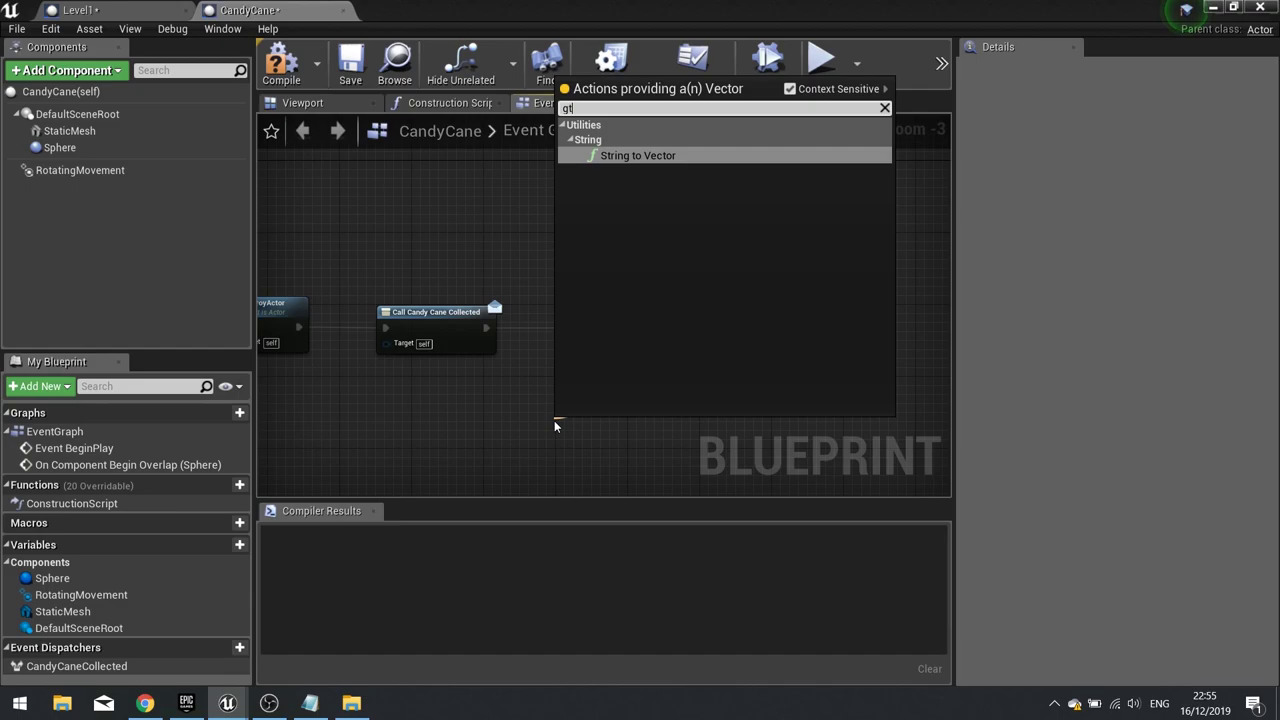
{"action": "key", "text": "BackSpace"}
{"action": "type", "text": "et actor"}
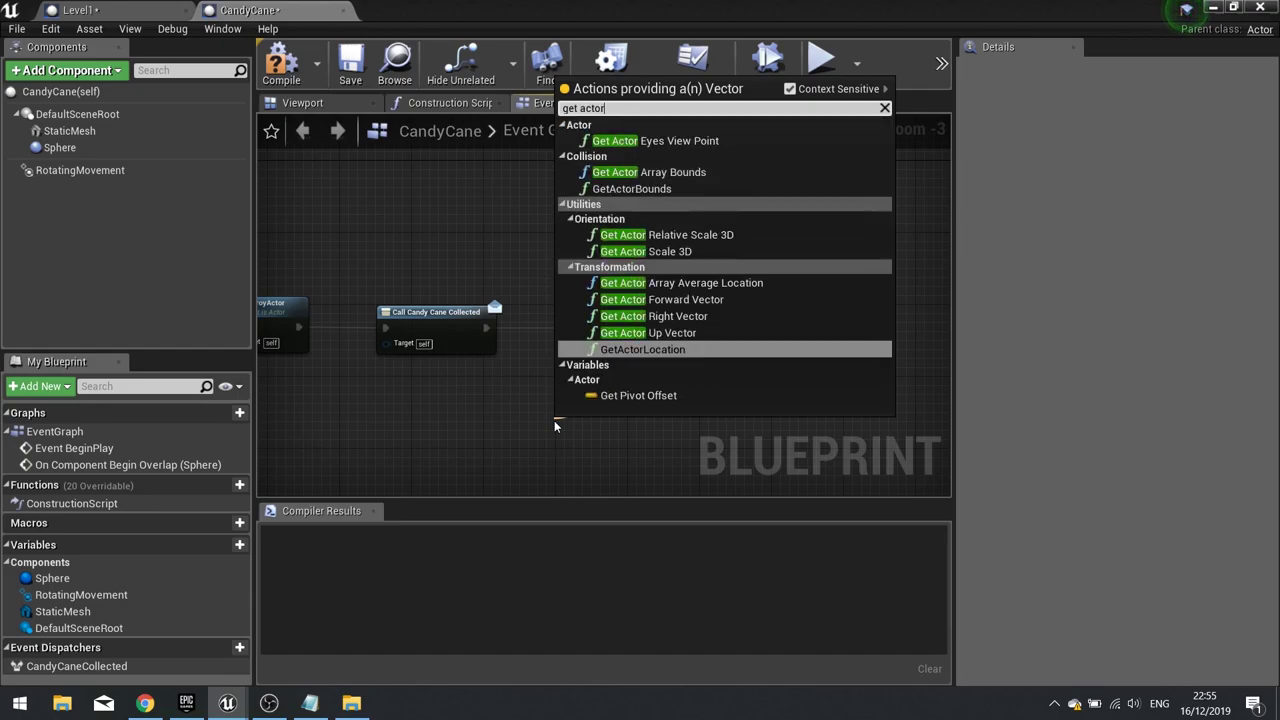
{"action": "left_click", "coordinate": [684, 350]}
{"action": "left_click_drag", "start_coordinate": [628, 423], "coordinate": [557, 395]}
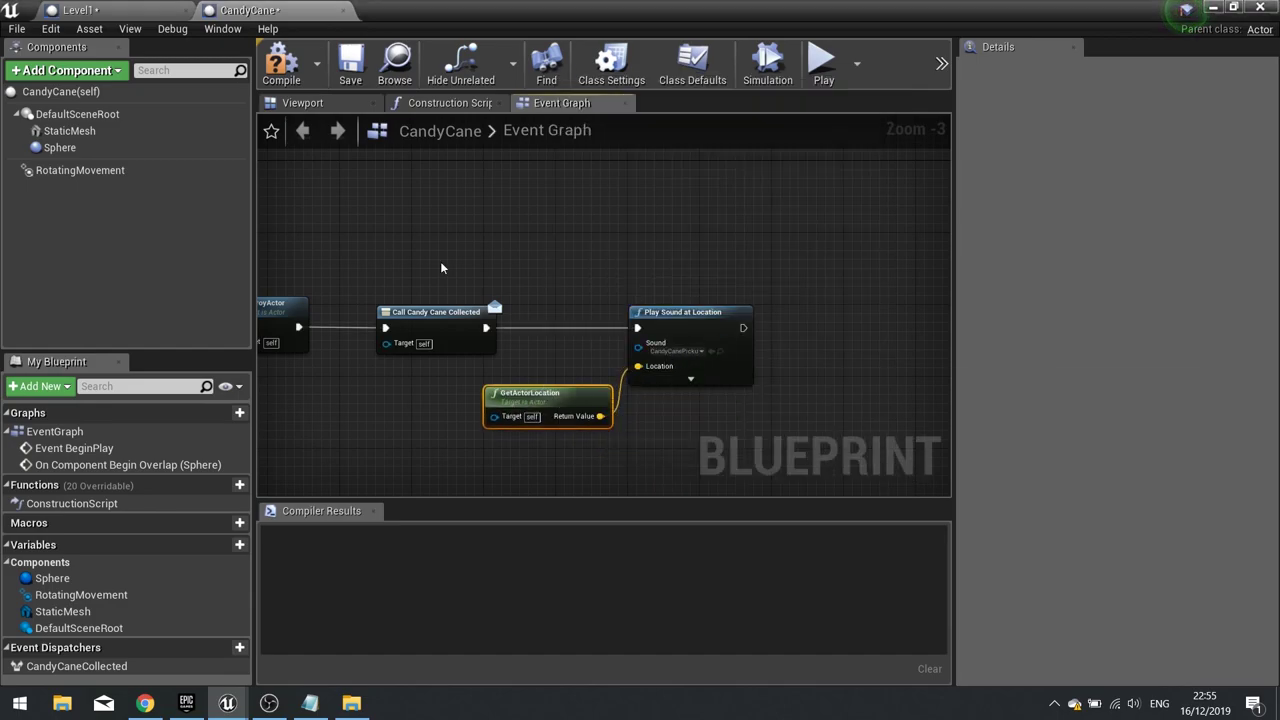
{"action": "left_click", "coordinate": [297, 78]}
{"action": "right_click_drag", "start_coordinate": [492, 298], "coordinate": [745, 277]}
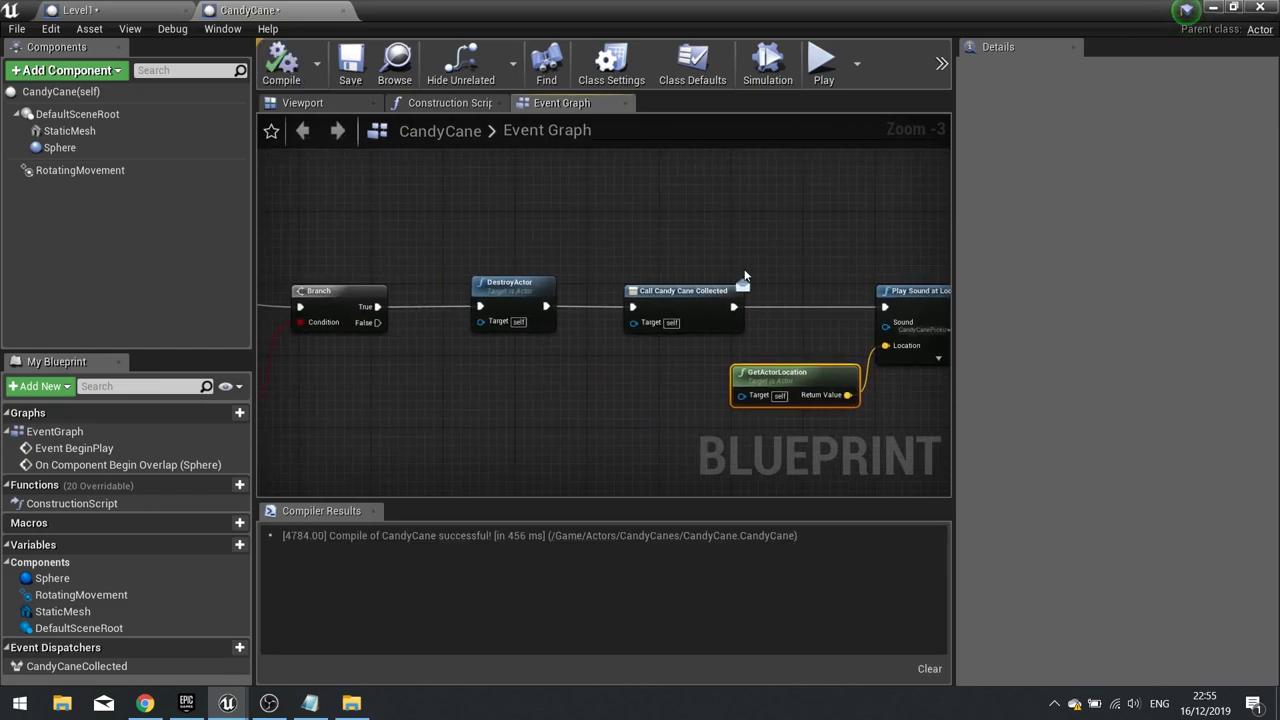
Close the open blueprints and open the ChasePlayer task from the Actors/Characters/Goblin folder
{"action": "left_click", "coordinate": [343, 11]}
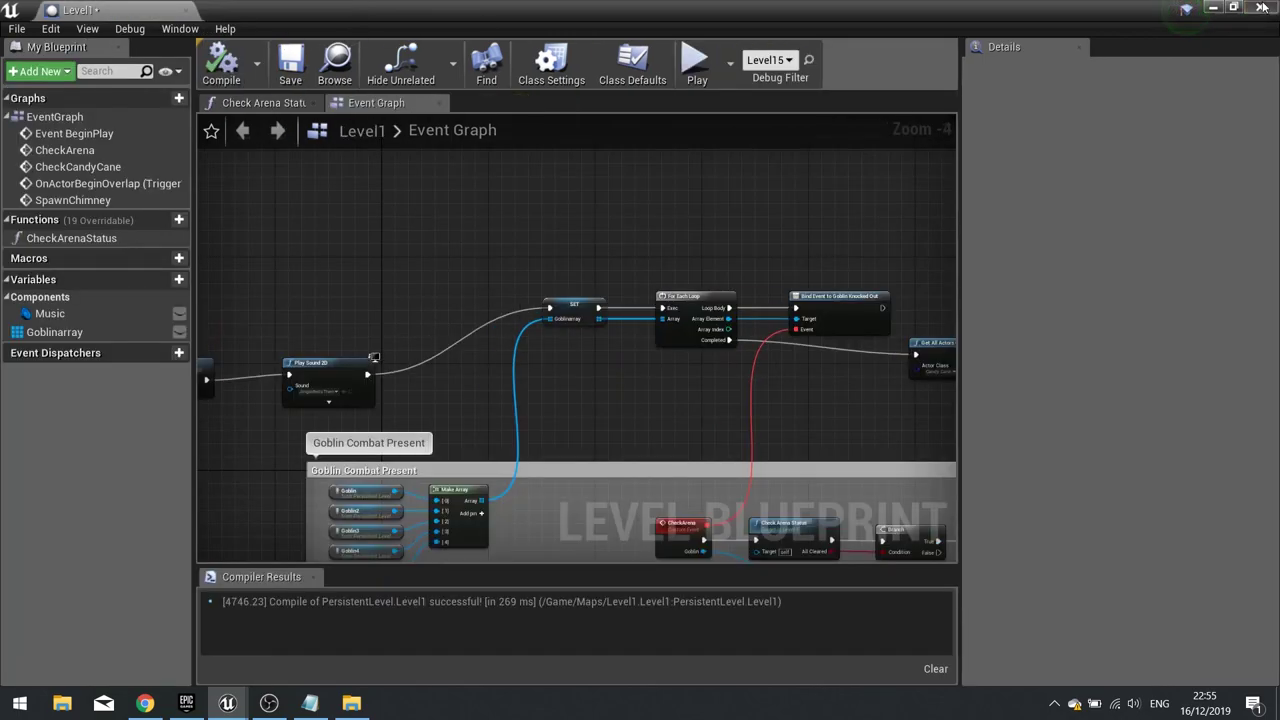
{"action": "left_click", "coordinate": [1261, 8]}
{"action": "left_click", "coordinate": [409, 507]}
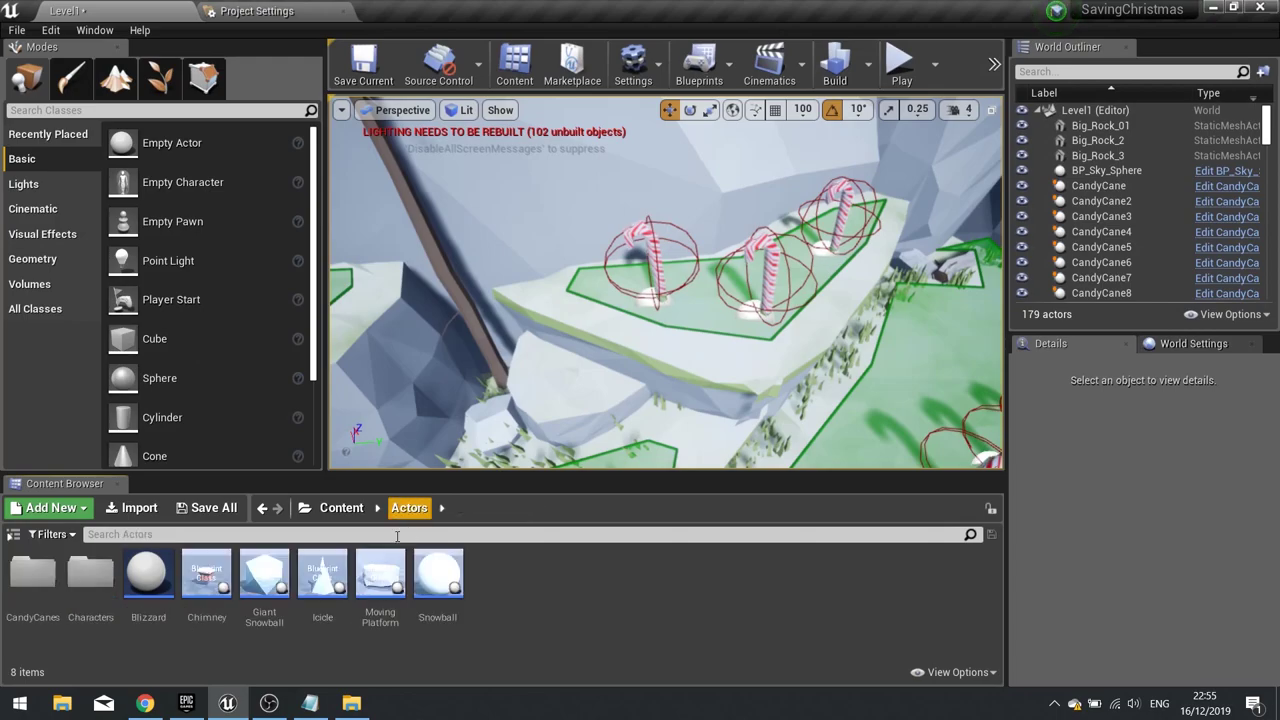
{"action": "double_click", "coordinate": [91, 590]}
{"action": "double_click", "coordinate": [91, 588]}
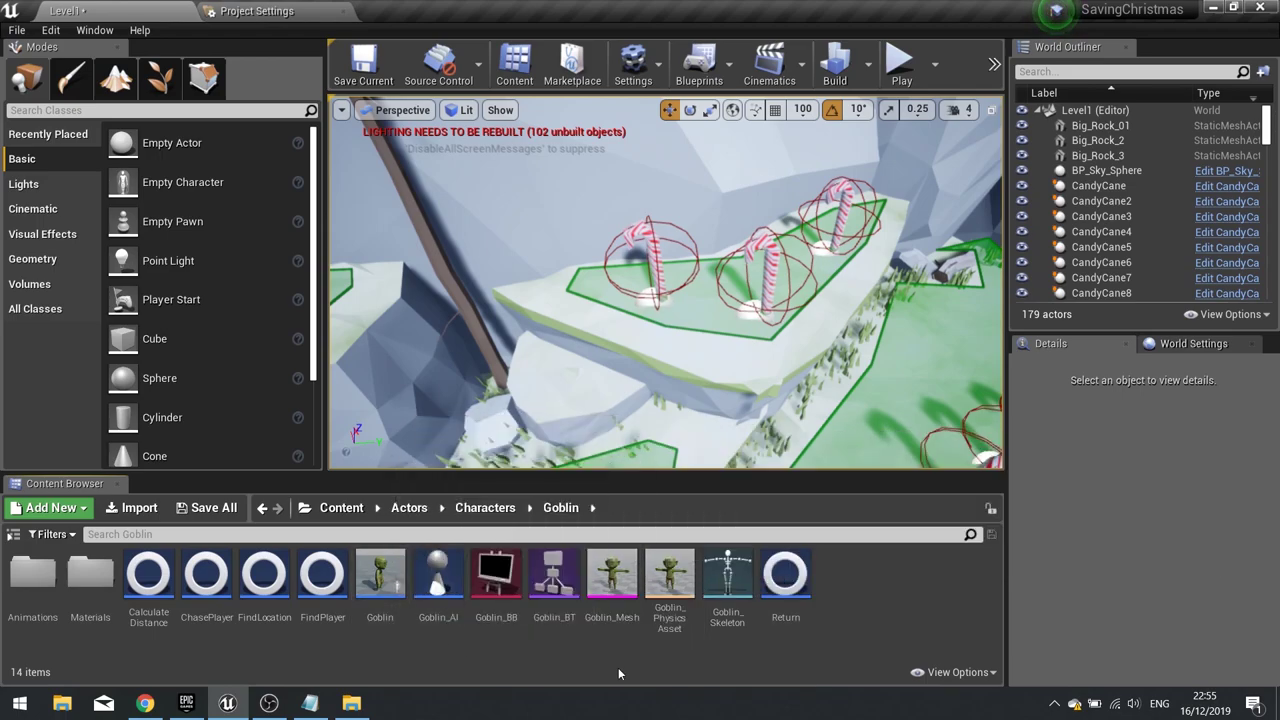
{"action": "double_click", "coordinate": [207, 580]}
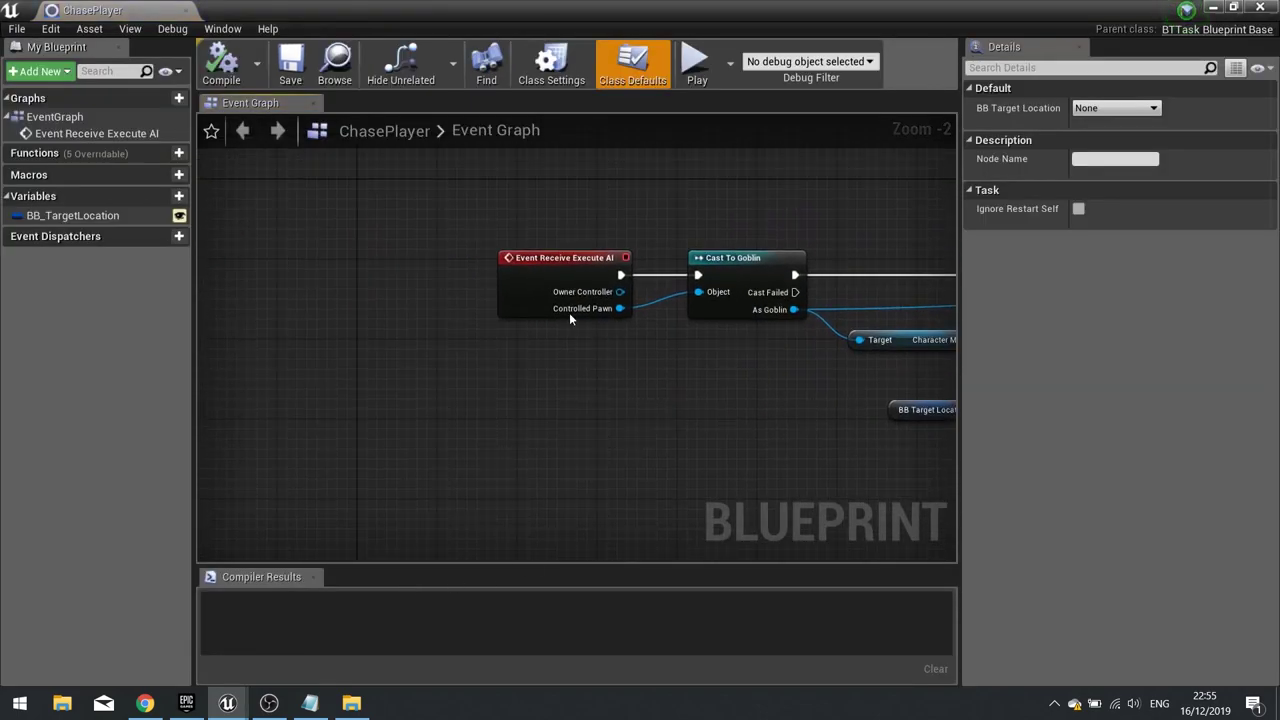
Insert a Play Sound at Location node between Cast To Goblin and the Max Walk Speed SET node, using the GoblinChase_sfx sound
{"action": "left_click_drag", "start_coordinate": [515, 215], "coordinate": [711, 360]}
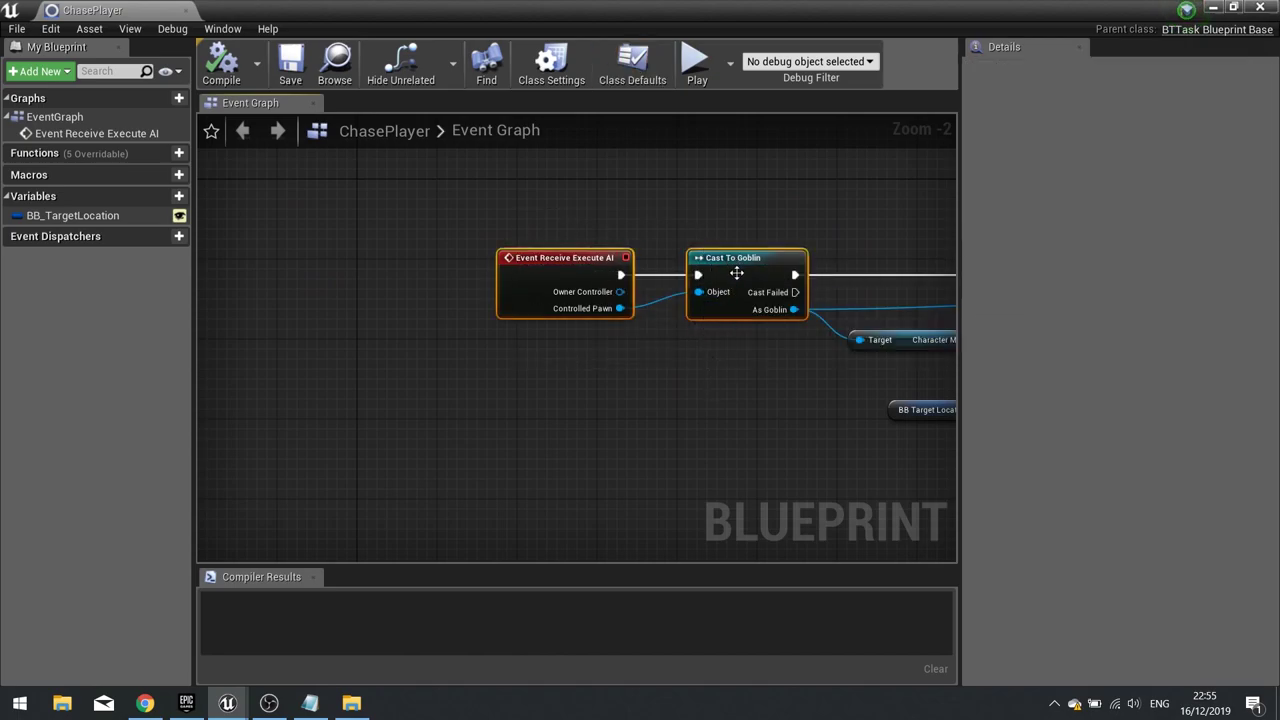
{"action": "left_click_drag", "start_coordinate": [737, 273], "coordinate": [622, 271]}
{"action": "right_click_drag", "start_coordinate": [679, 291], "coordinate": [420, 275]}
{"action": "left_click_drag", "start_coordinate": [416, 259], "coordinate": [533, 258]}
{"action": "type", "text": "play soun"}
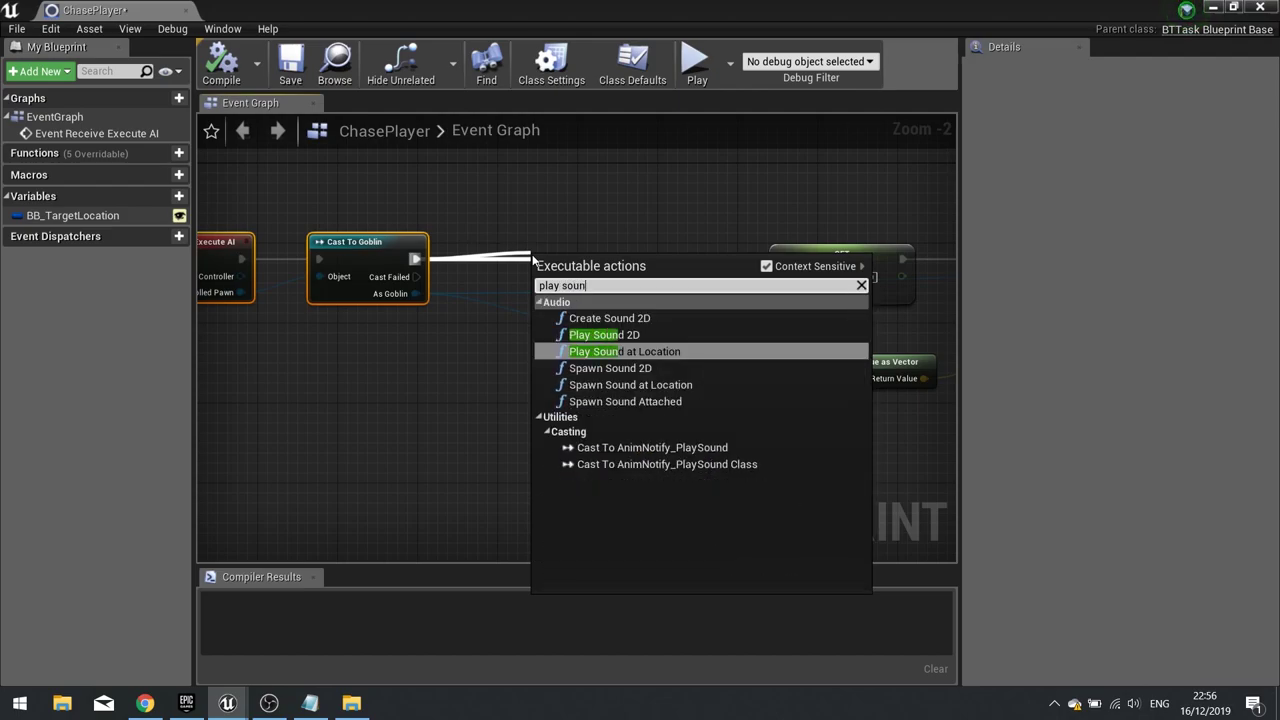
{"action": "left_click", "coordinate": [623, 351]}
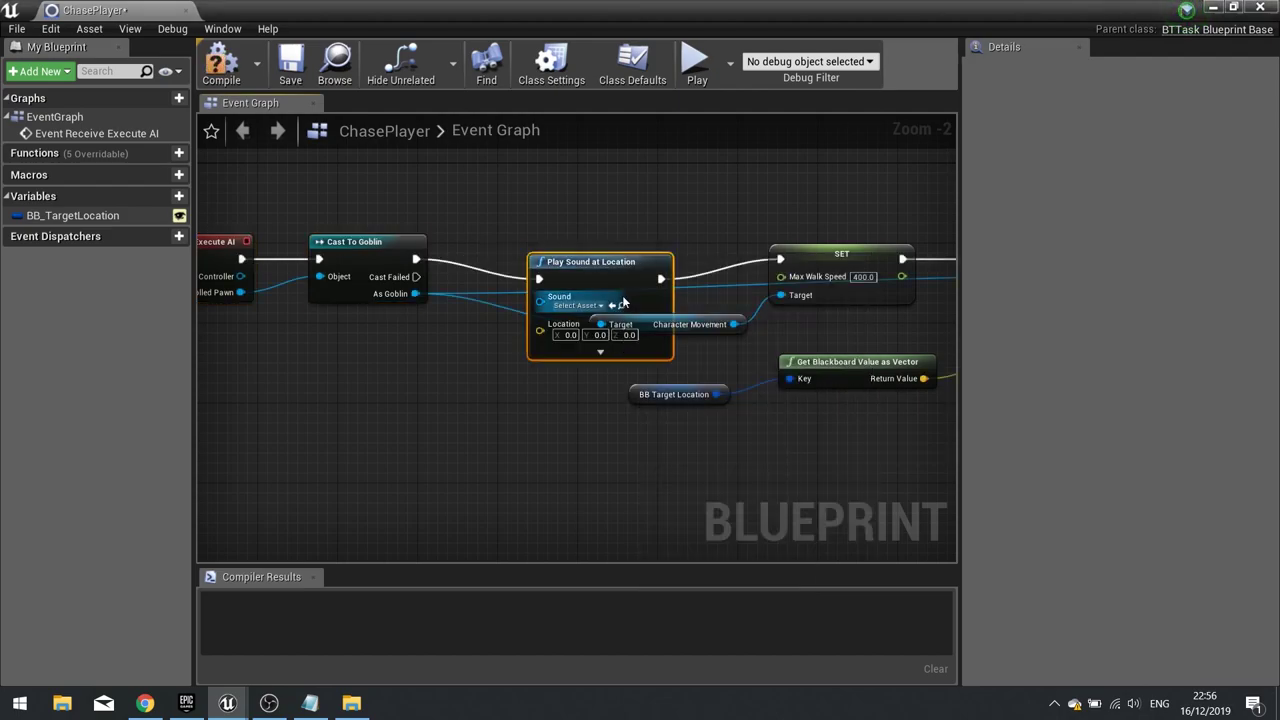
{"action": "left_click_drag", "start_coordinate": [616, 272], "coordinate": [644, 175]}
{"action": "left_click", "coordinate": [626, 205]}
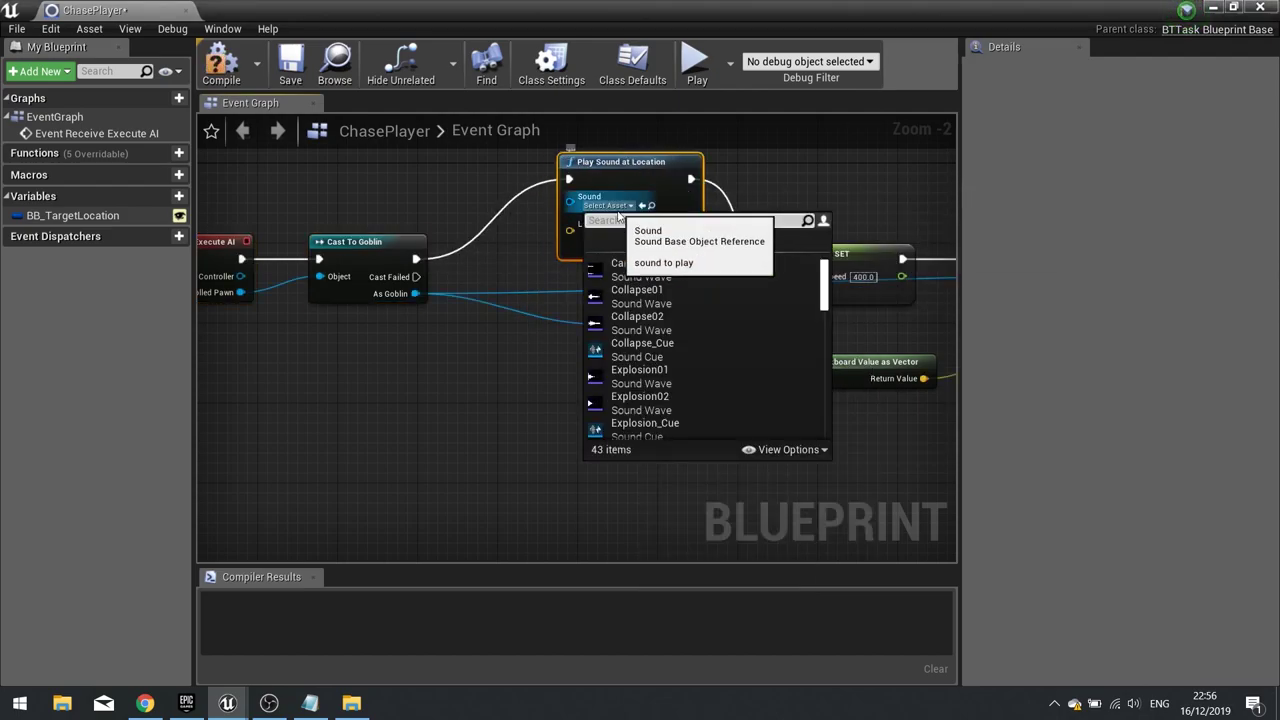
{"action": "type", "text": "goblin"}
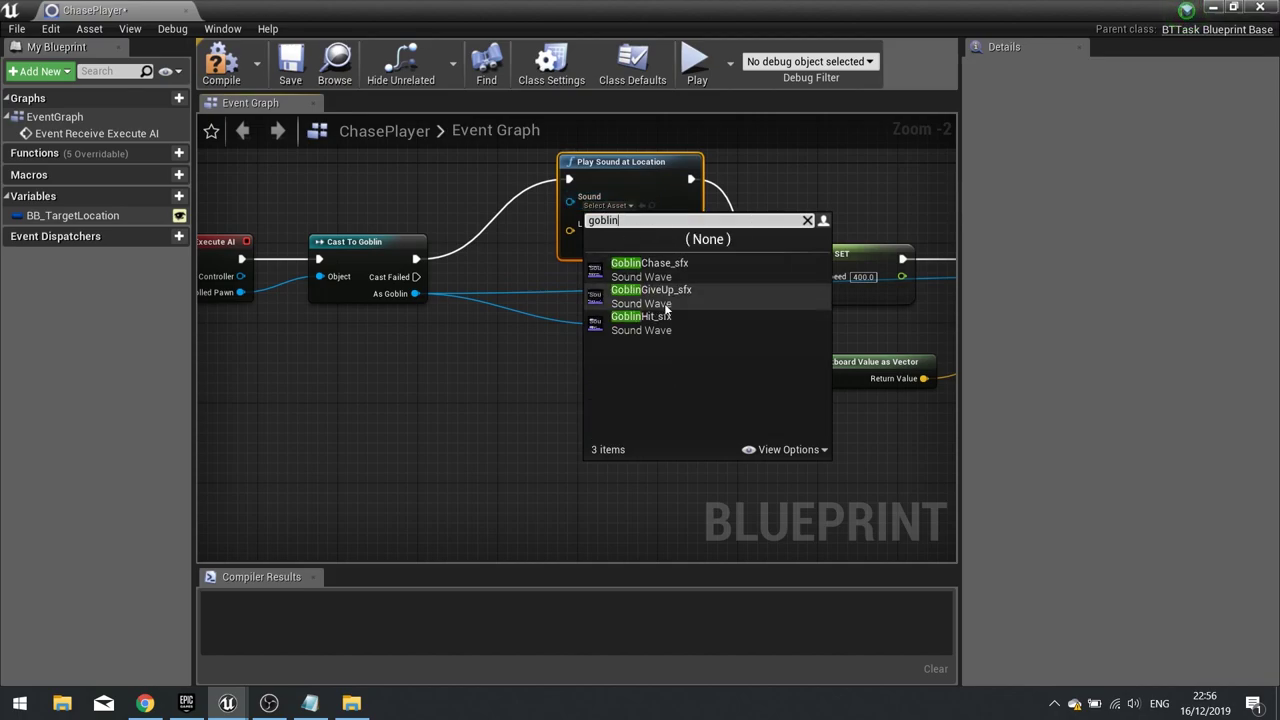
{"action": "left_click", "coordinate": [605, 266]}
Move the Event Receive Execute AI and Cast To Goblin nodes farther from the Play Sound at Location node
{"action": "scroll", "coordinate": [512, 258], "scroll_direction": "up", "scroll_amount": 2}
{"action": "right_click_drag", "start_coordinate": [382, 340], "coordinate": [640, 438]}
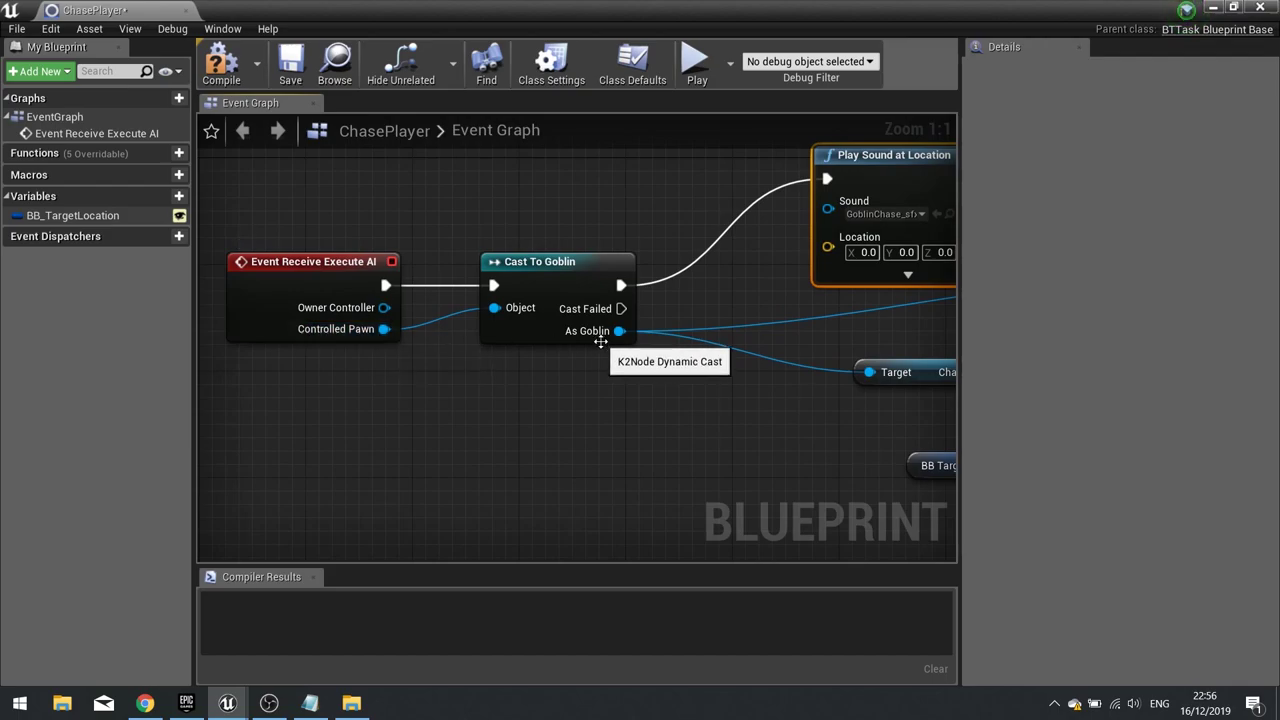
{"action": "right_click_drag", "start_coordinate": [622, 339], "coordinate": [654, 373]}
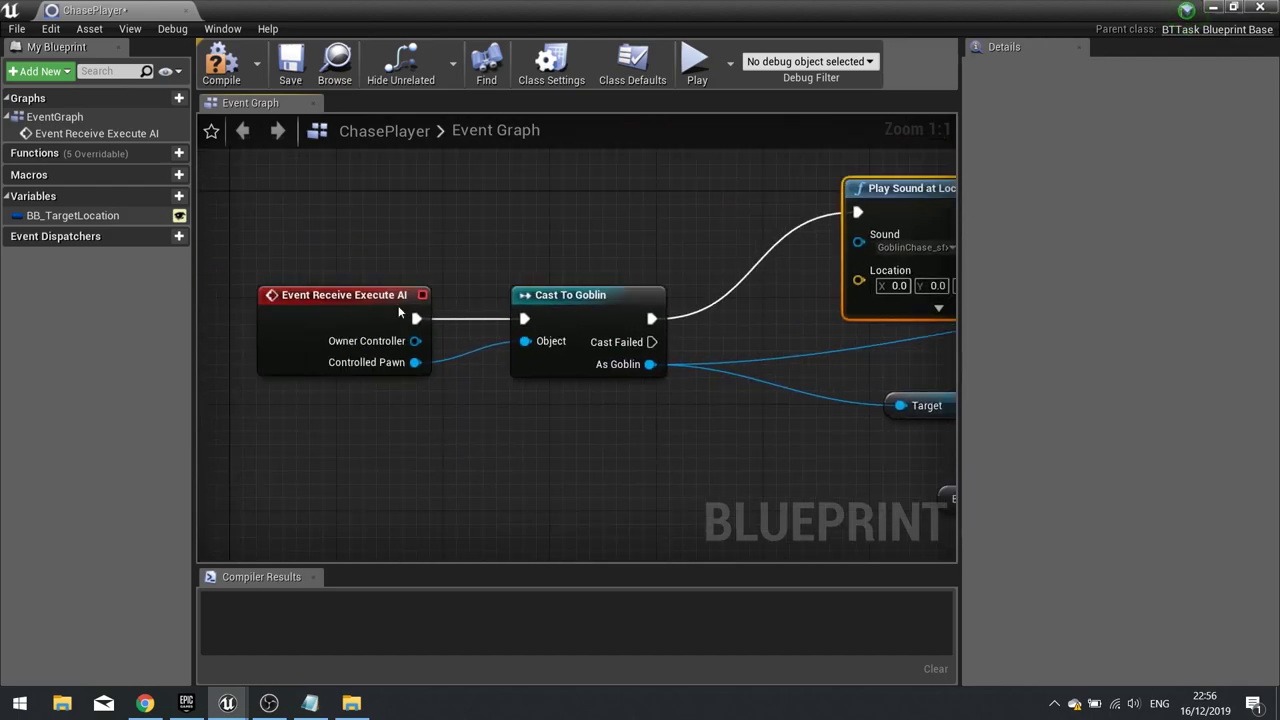
{"action": "left_click_drag", "start_coordinate": [345, 250], "coordinate": [592, 462]}
{"action": "left_click_drag", "start_coordinate": [545, 300], "coordinate": [525, 300]}
{"action": "right_click_drag", "start_coordinate": [525, 300], "coordinate": [312, 287]}
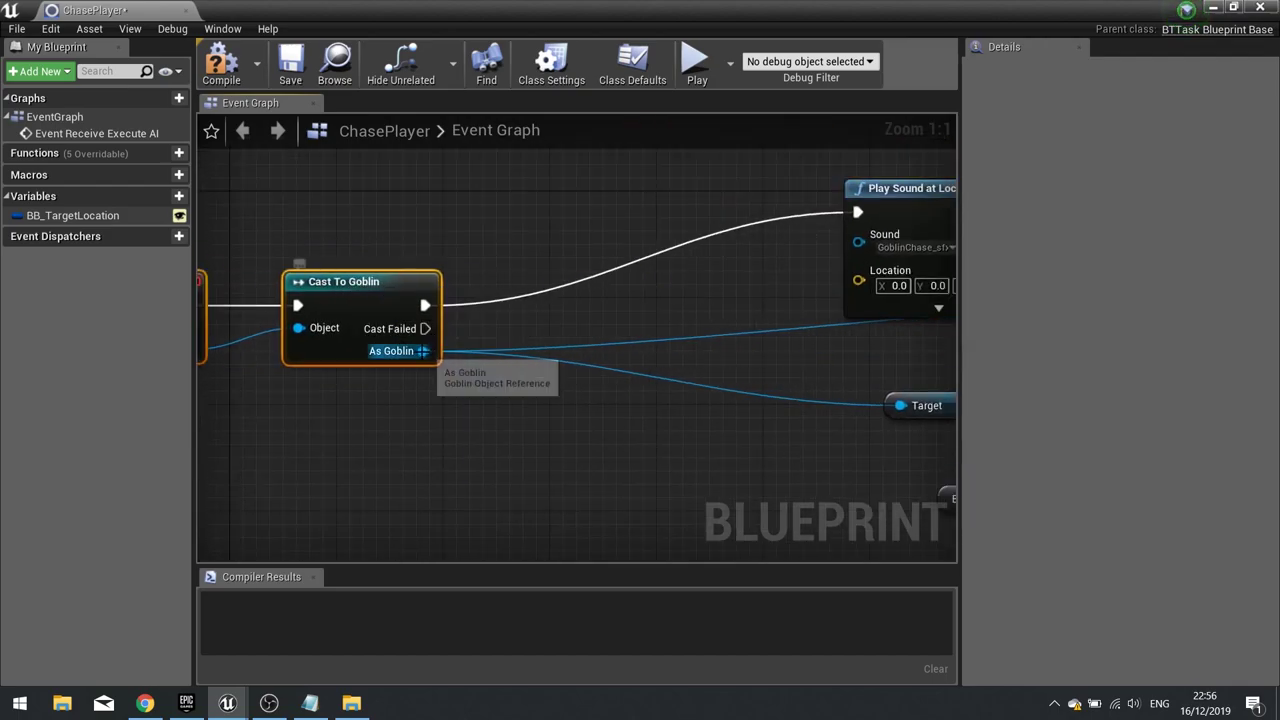
Add a GetActorLocation node from As Goblin, connect it to the sound node's Location, and compile ChasePlayer
{"action": "left_click_drag", "start_coordinate": [423, 351], "coordinate": [496, 439]}
{"action": "type", "text": "get loc"}
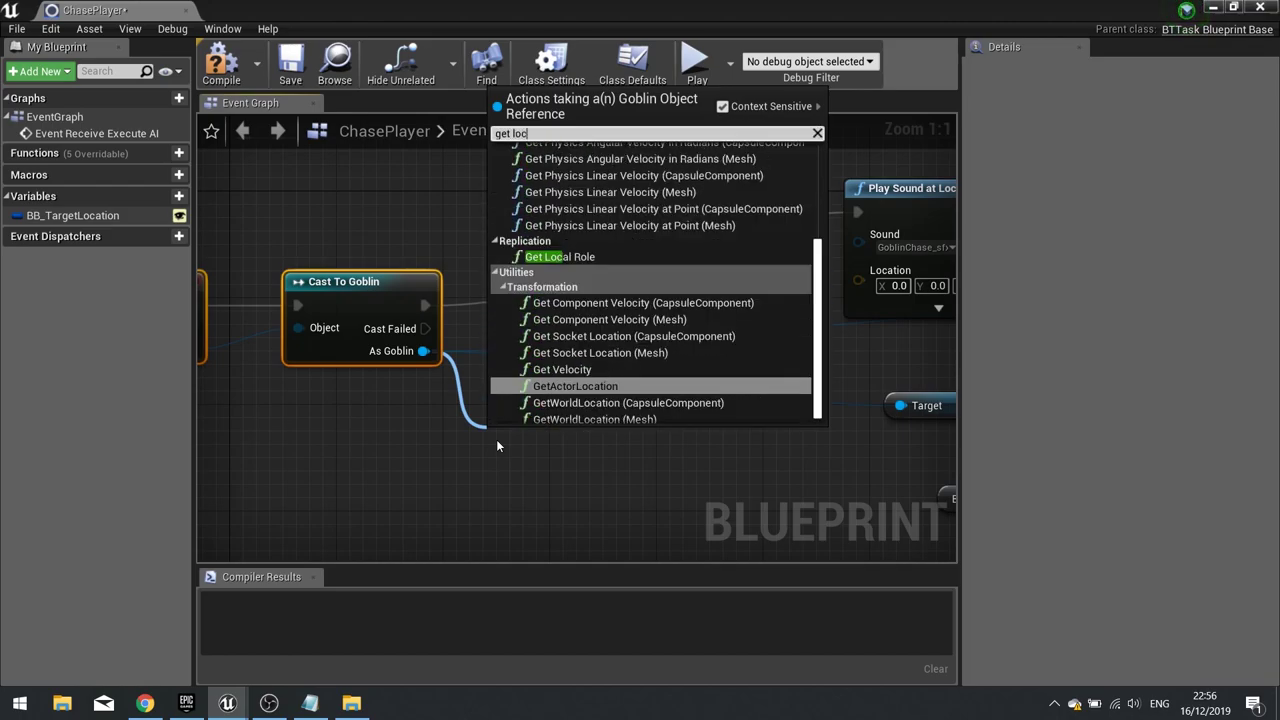
{"action": "left_click", "coordinate": [604, 386]}
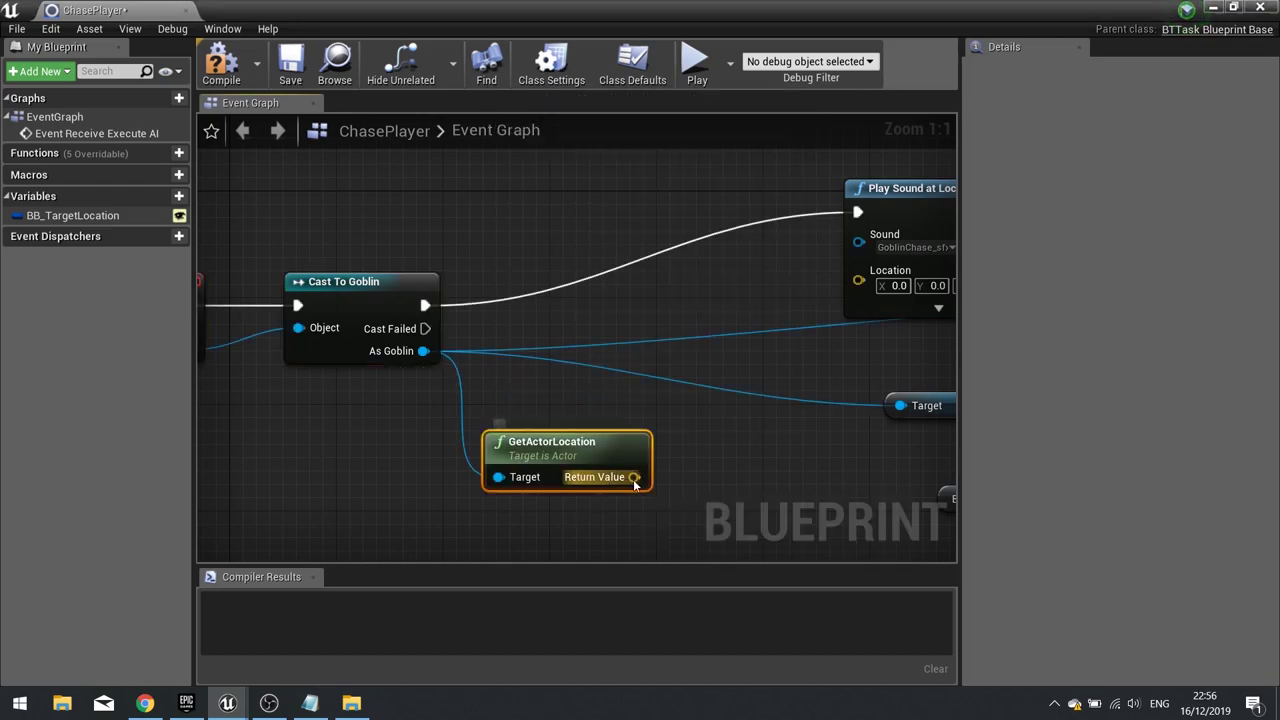
{"action": "left_click_drag", "start_coordinate": [634, 478], "coordinate": [858, 270]}
{"action": "left_click_drag", "start_coordinate": [560, 441], "coordinate": [641, 334]}
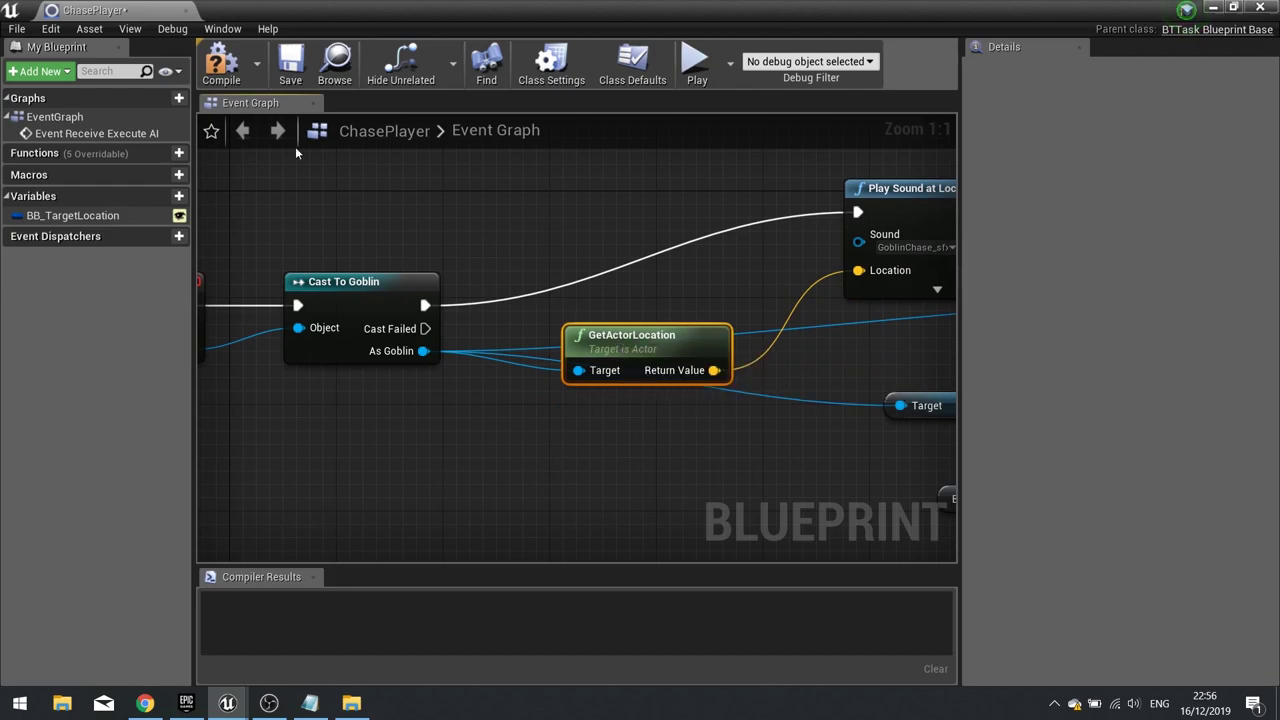
{"action": "left_click", "coordinate": [225, 74]}
{"action": "right_click_drag", "start_coordinate": [636, 277], "coordinate": [286, 261]}
{"action": "right_click_drag", "start_coordinate": [613, 376], "coordinate": [461, 353]}
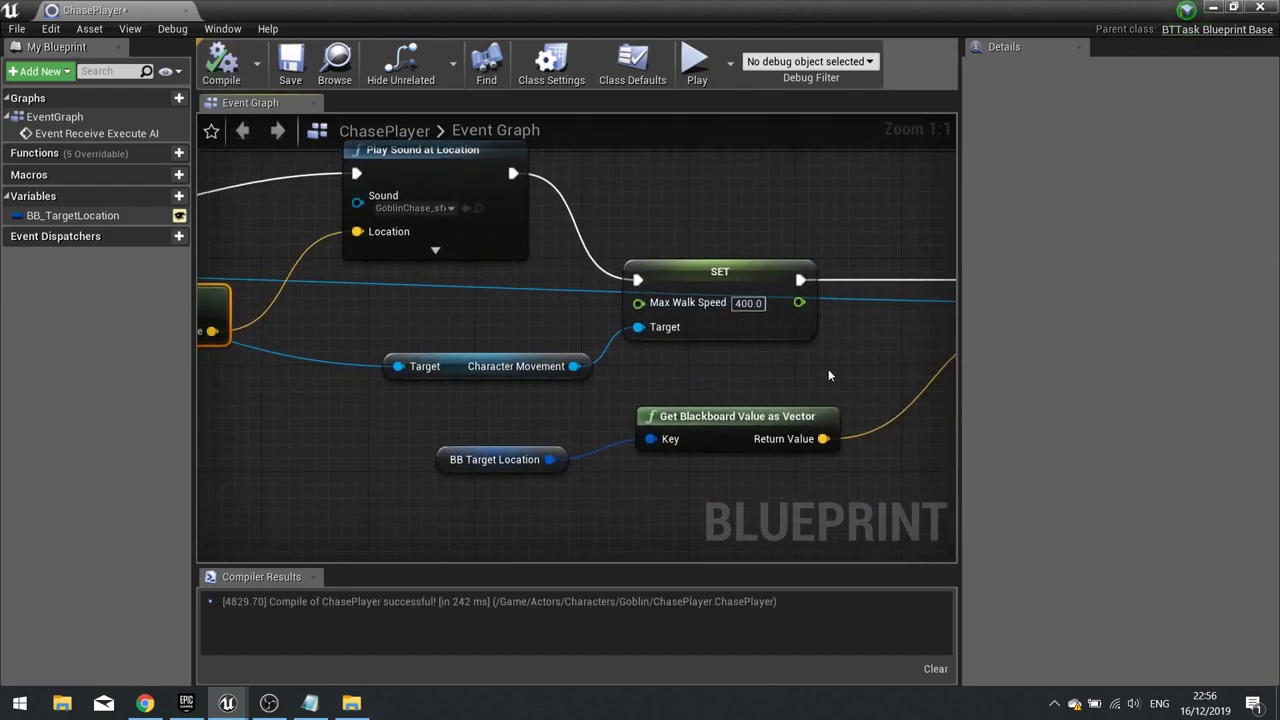
Close ChasePlayer, open the Goblin blueprint, and locate the Call Goblin Knocked Out node in its Event Graph
{"action": "left_click", "coordinate": [1260, 7]}
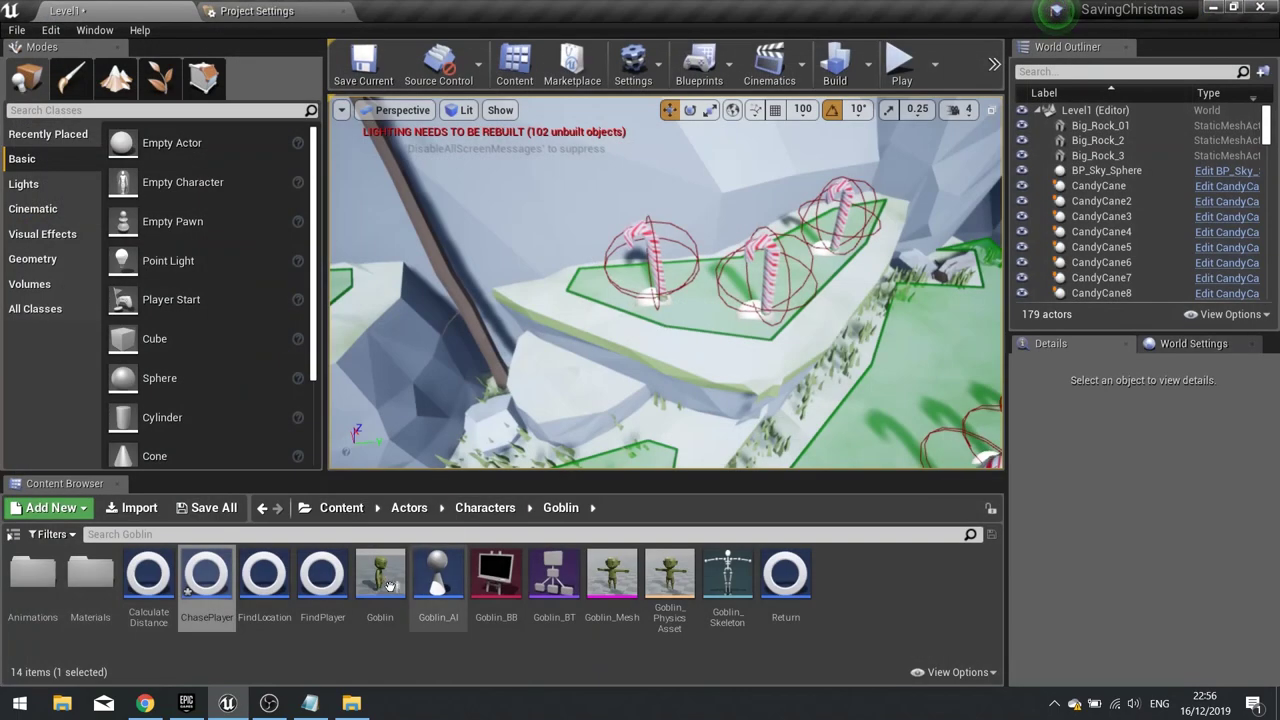
{"action": "double_click", "coordinate": [380, 578]}
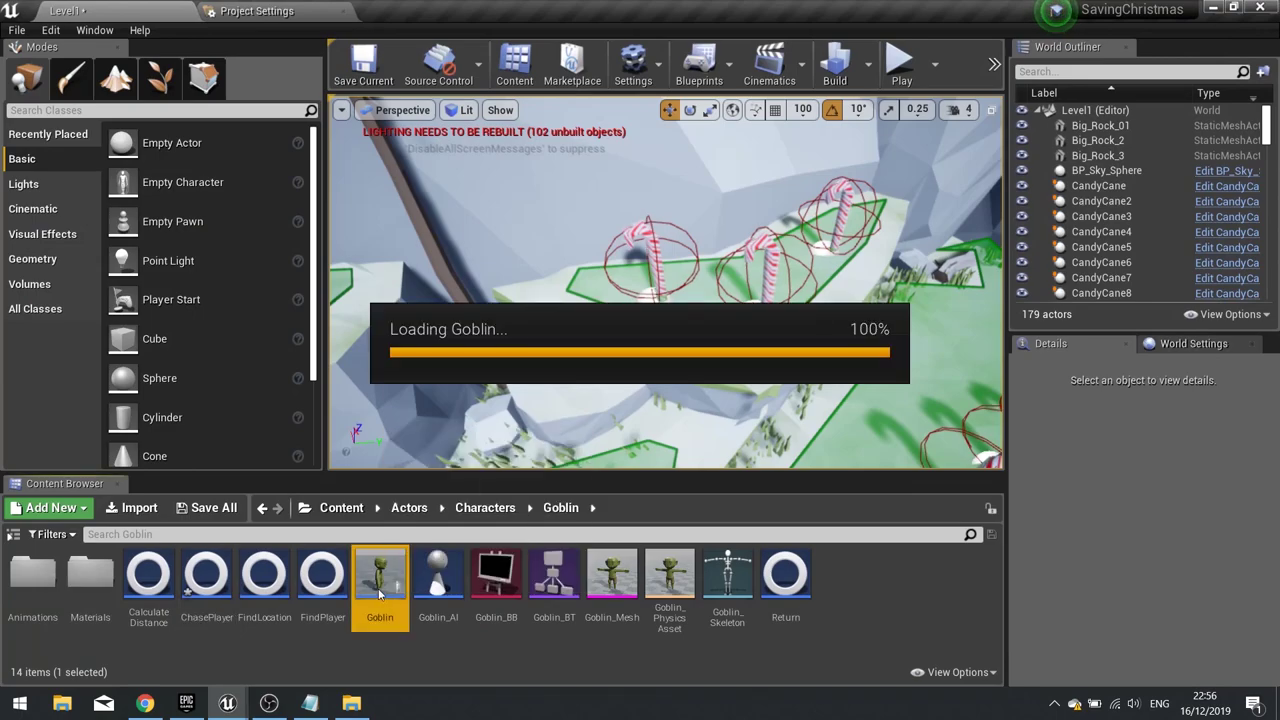
{"action": "right_click_drag", "start_coordinate": [371, 408], "coordinate": [754, 380]}
{"action": "right_click_drag", "start_coordinate": [584, 383], "coordinate": [744, 406]}
{"action": "scroll", "coordinate": [418, 390], "scroll_direction": "down", "scroll_amount": 1}
{"action": "scroll", "coordinate": [500, 388], "scroll_direction": "down", "scroll_amount": 2}
{"action": "right_click_drag", "start_coordinate": [435, 404], "coordinate": [454, 368]}
{"action": "right_click_drag", "start_coordinate": [655, 381], "coordinate": [602, 376]}
{"action": "scroll", "coordinate": [493, 347], "scroll_direction": "up", "scroll_amount": 2}
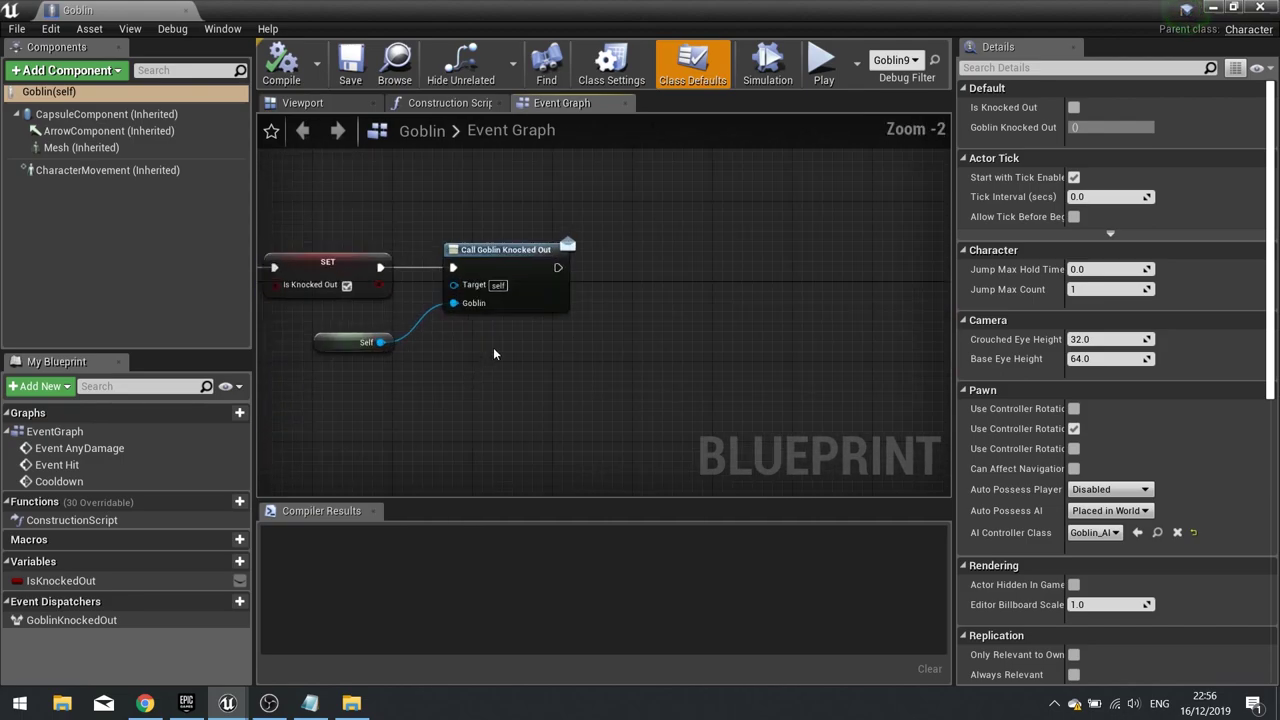
Add a Play Sound at Location node after Call Goblin Knocked Out, using the GoblinHit_sfx sound, and align it with that node
{"action": "left_click_drag", "start_coordinate": [558, 268], "coordinate": [648, 275]}
{"action": "type", "text": "play sound"}
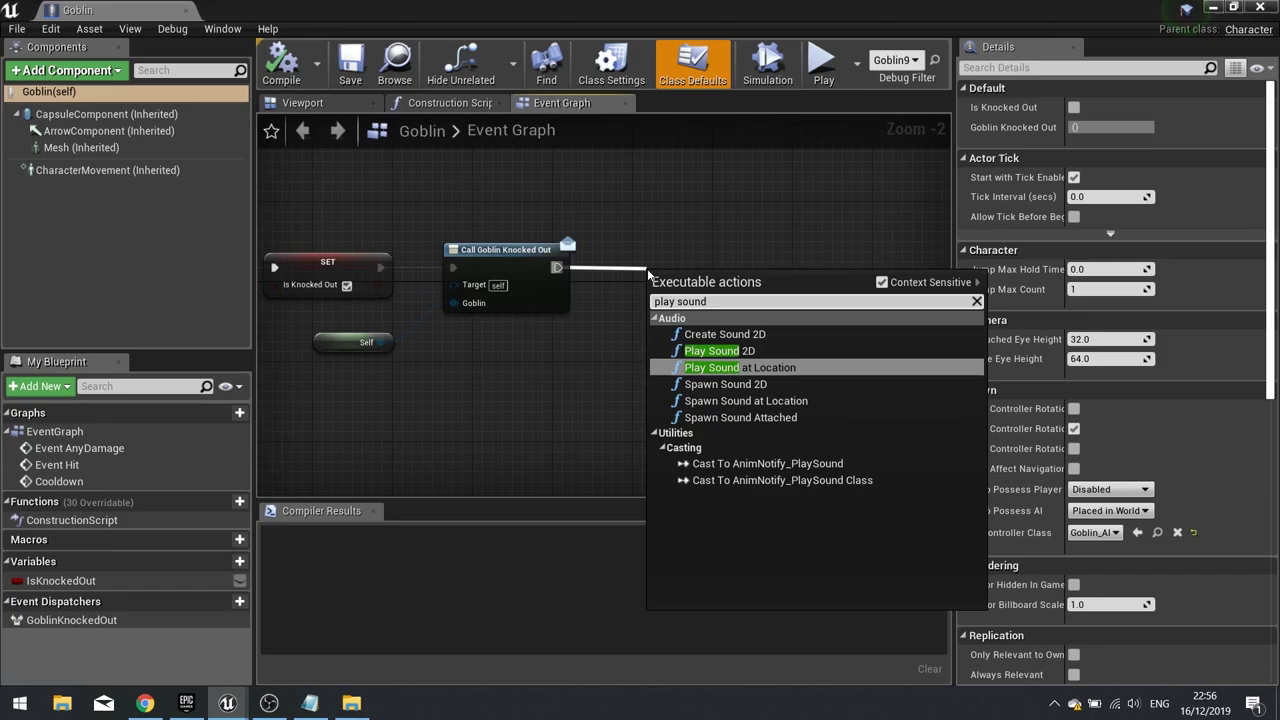
{"action": "key", "text": "Return"}
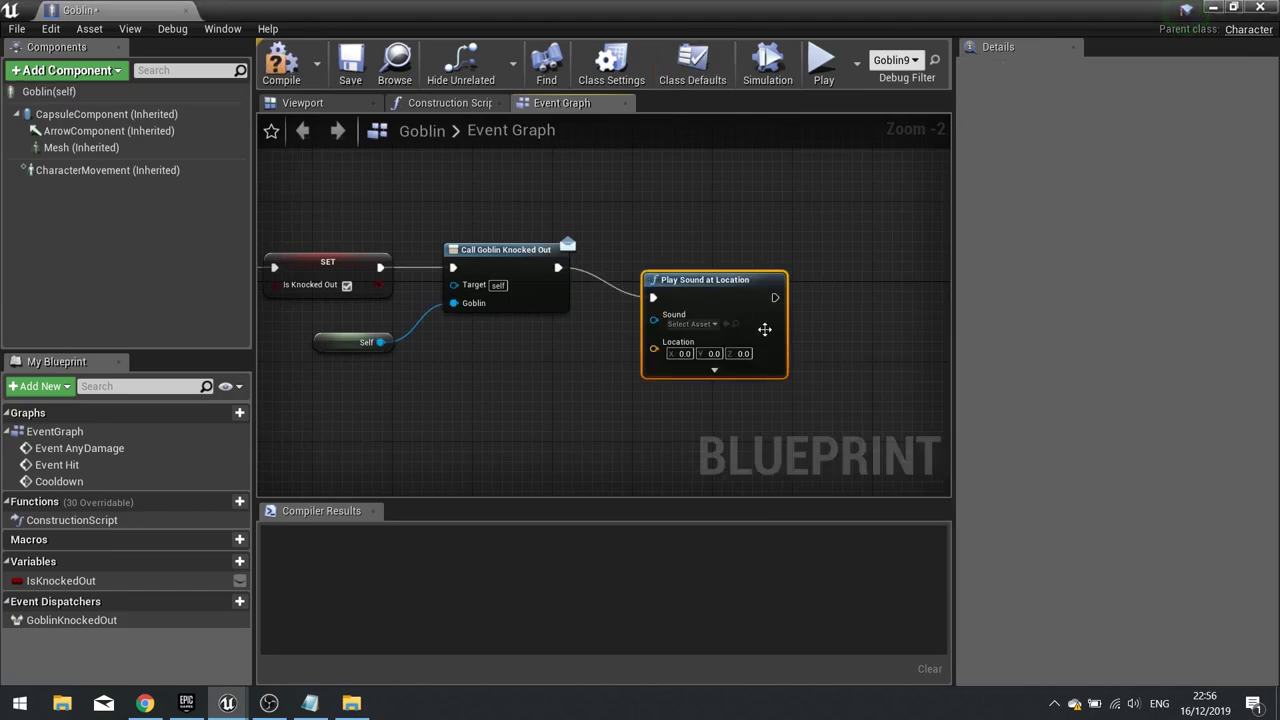
{"action": "left_click", "coordinate": [695, 324]}
{"action": "type", "text": "goblin"}
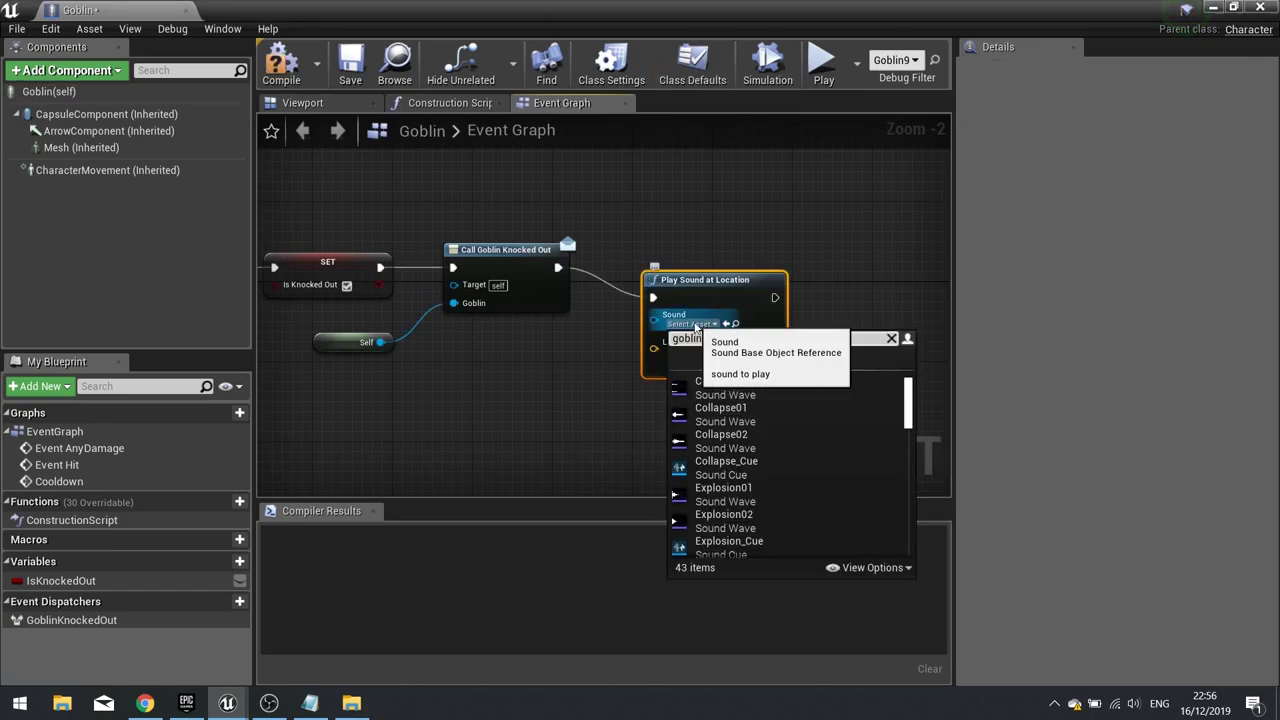
{"action": "left_click", "coordinate": [737, 441]}
{"action": "left_click_drag", "start_coordinate": [709, 289], "coordinate": [752, 256]}
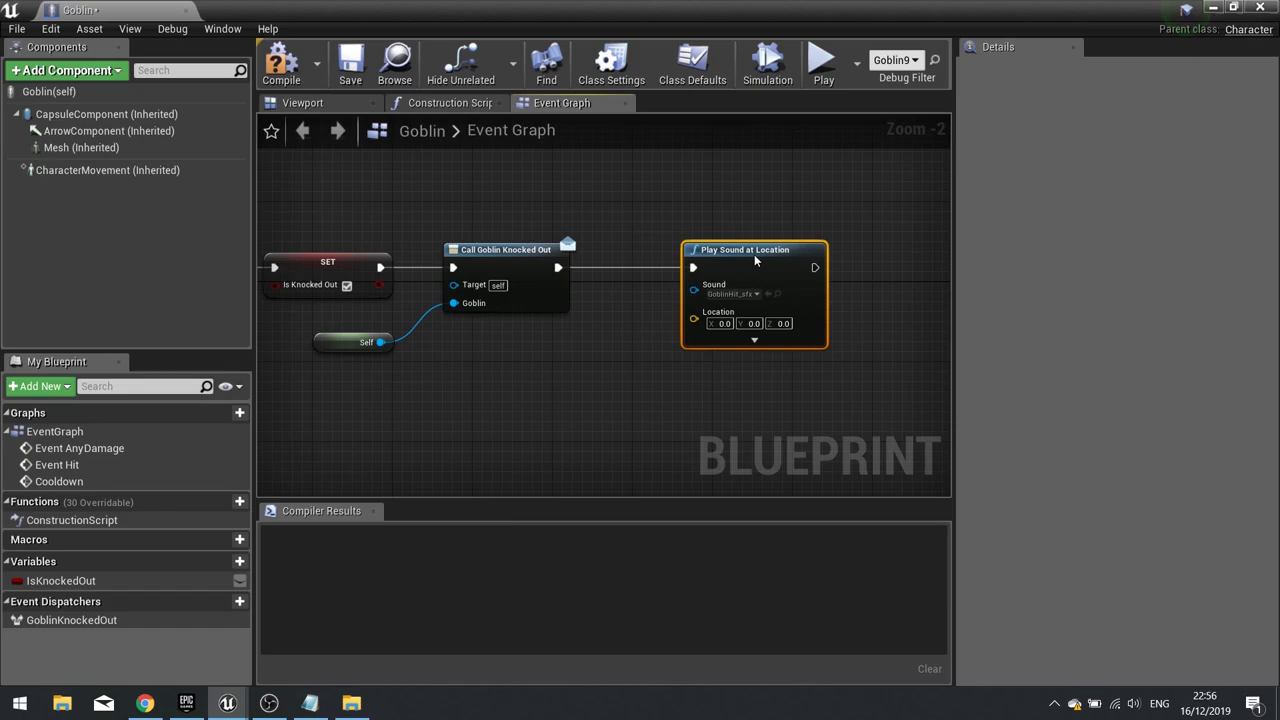
Feed the knockout sound's Location from a GetActorLocation node placed below Call Goblin Knocked Out, and compile the Goblin blueprint
{"action": "left_click_drag", "start_coordinate": [696, 318], "coordinate": [593, 399]}
{"action": "type", "text": "get locat"}
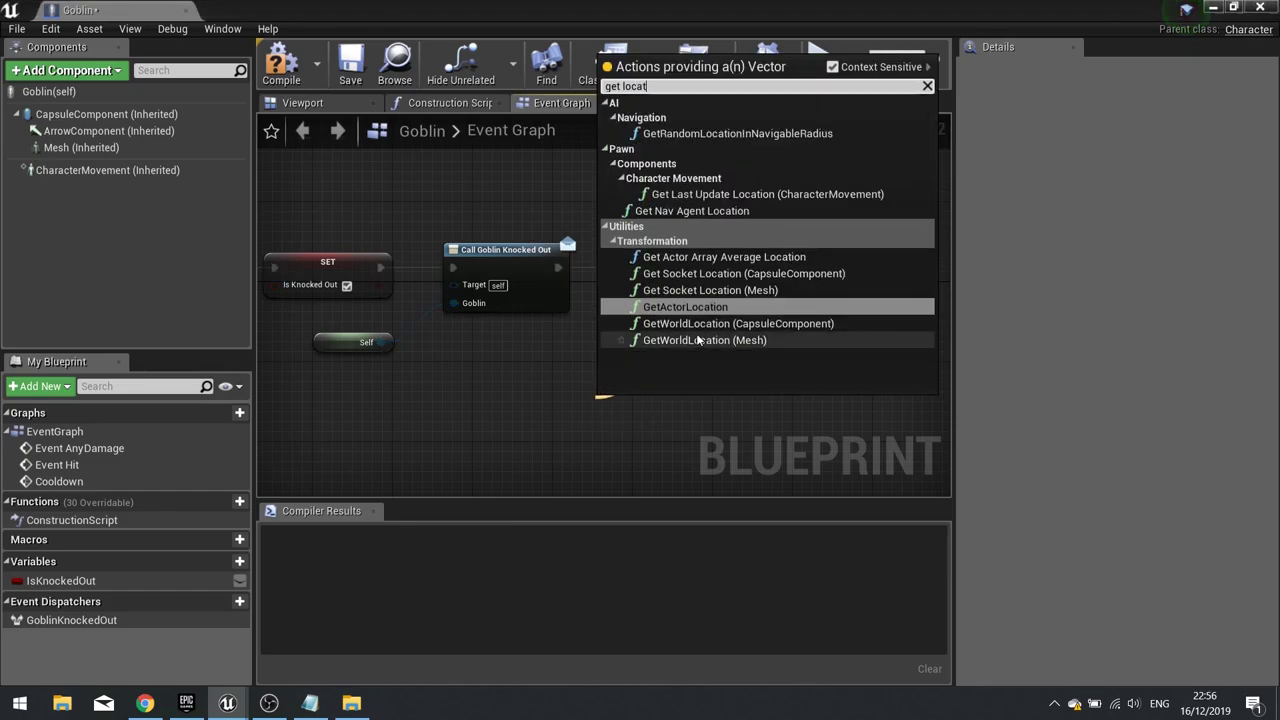
{"action": "left_click", "coordinate": [685, 307]}
{"action": "left_click_drag", "start_coordinate": [688, 397], "coordinate": [578, 367]}
{"action": "left_click", "coordinate": [281, 62]}
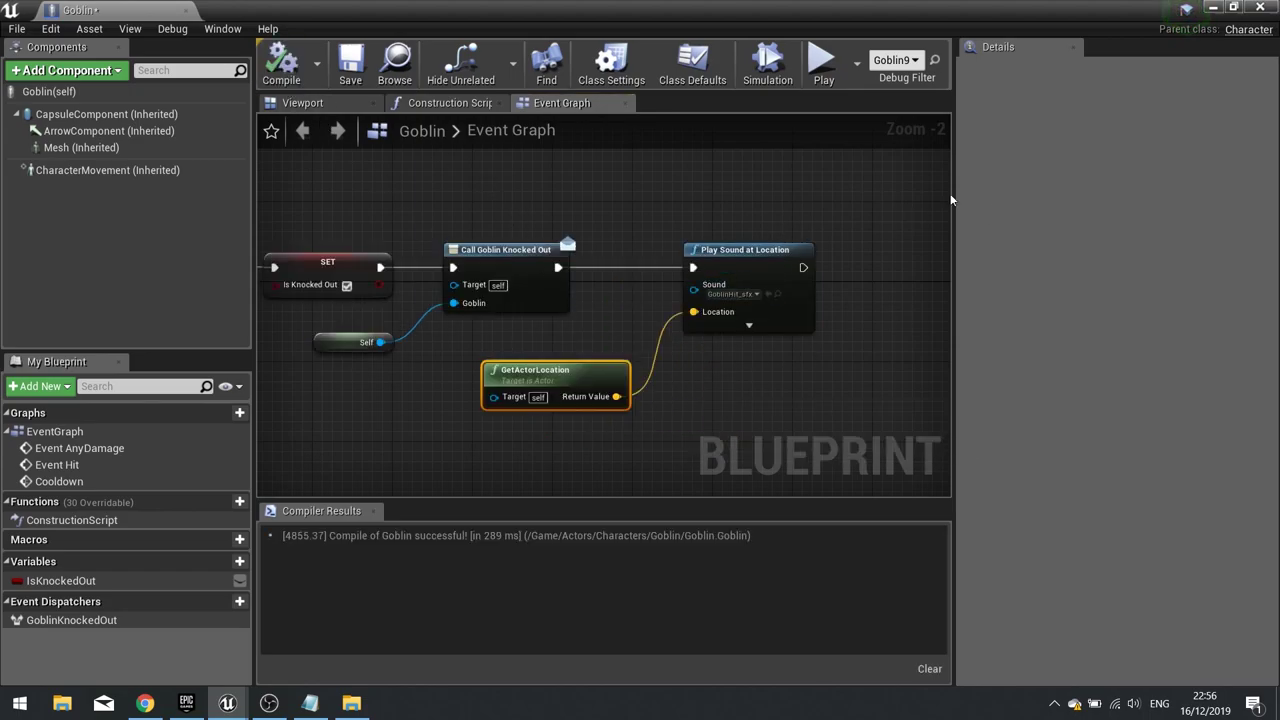
Close the Goblin blueprint and open the Return task from the Goblin_BT behavior tree
{"action": "left_click", "coordinate": [1260, 8]}
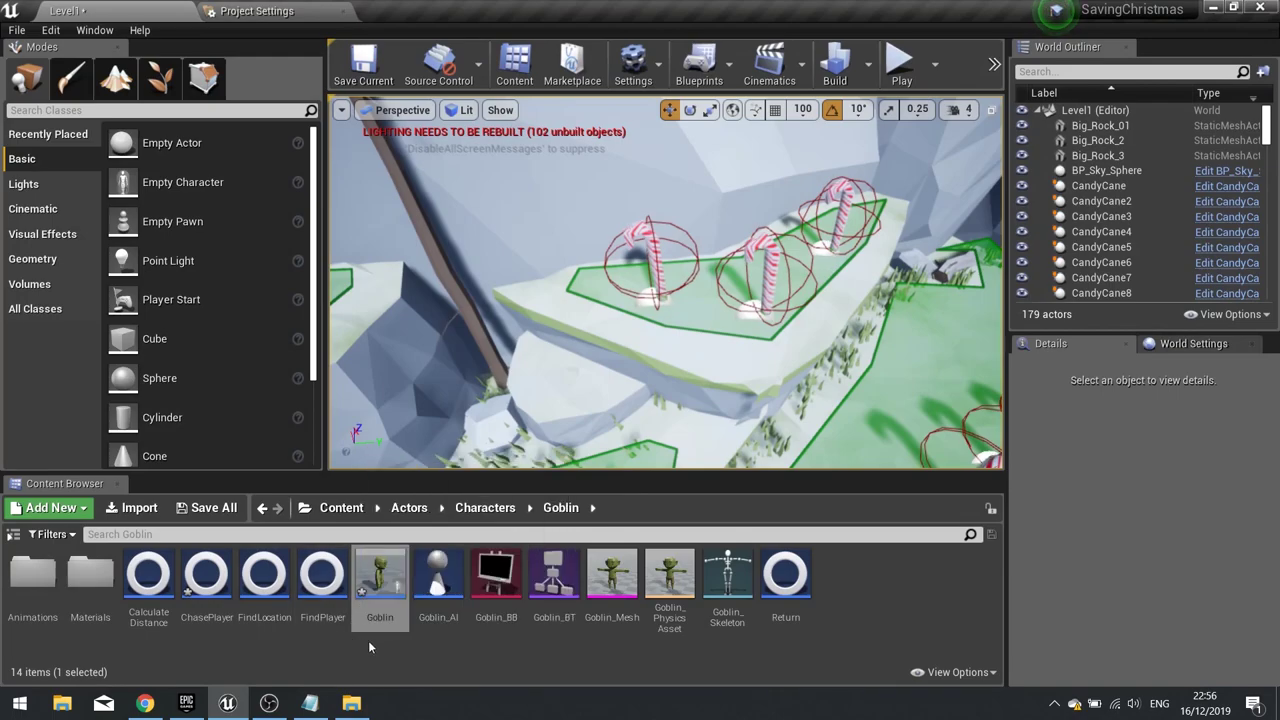
{"action": "double_click", "coordinate": [549, 580]}
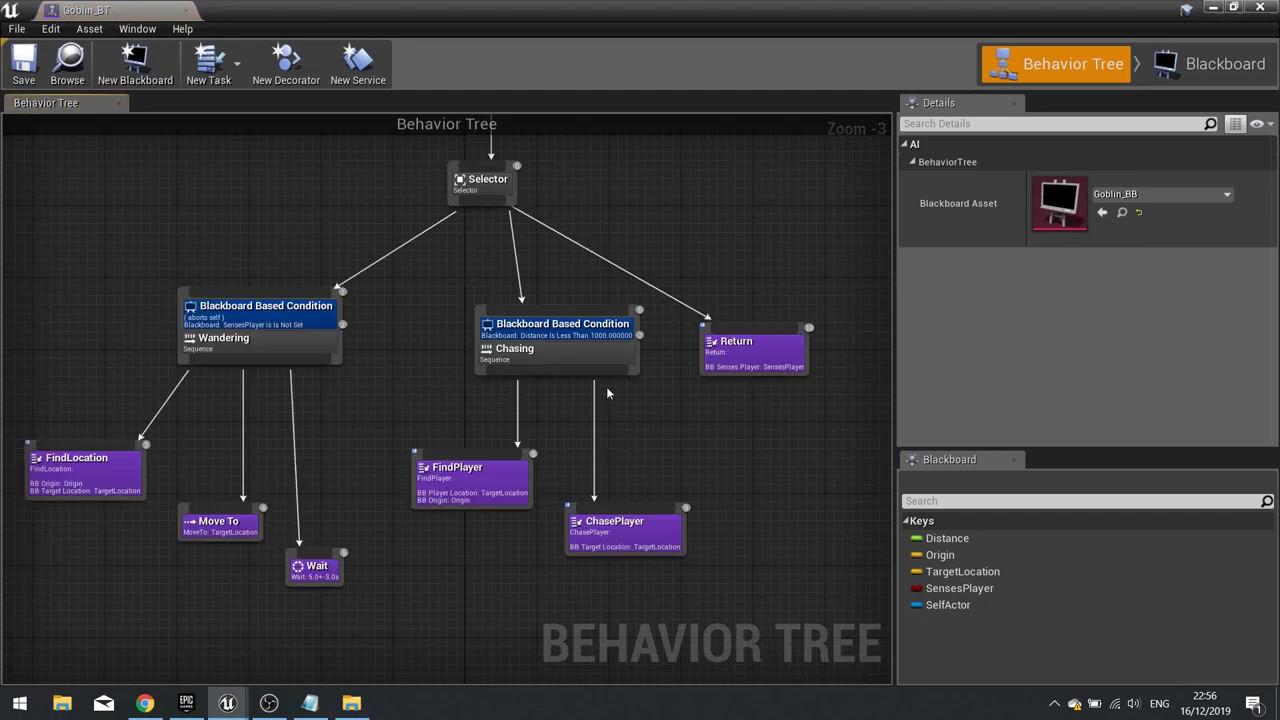
{"action": "right_click_drag", "start_coordinate": [468, 419], "coordinate": [441, 359]}
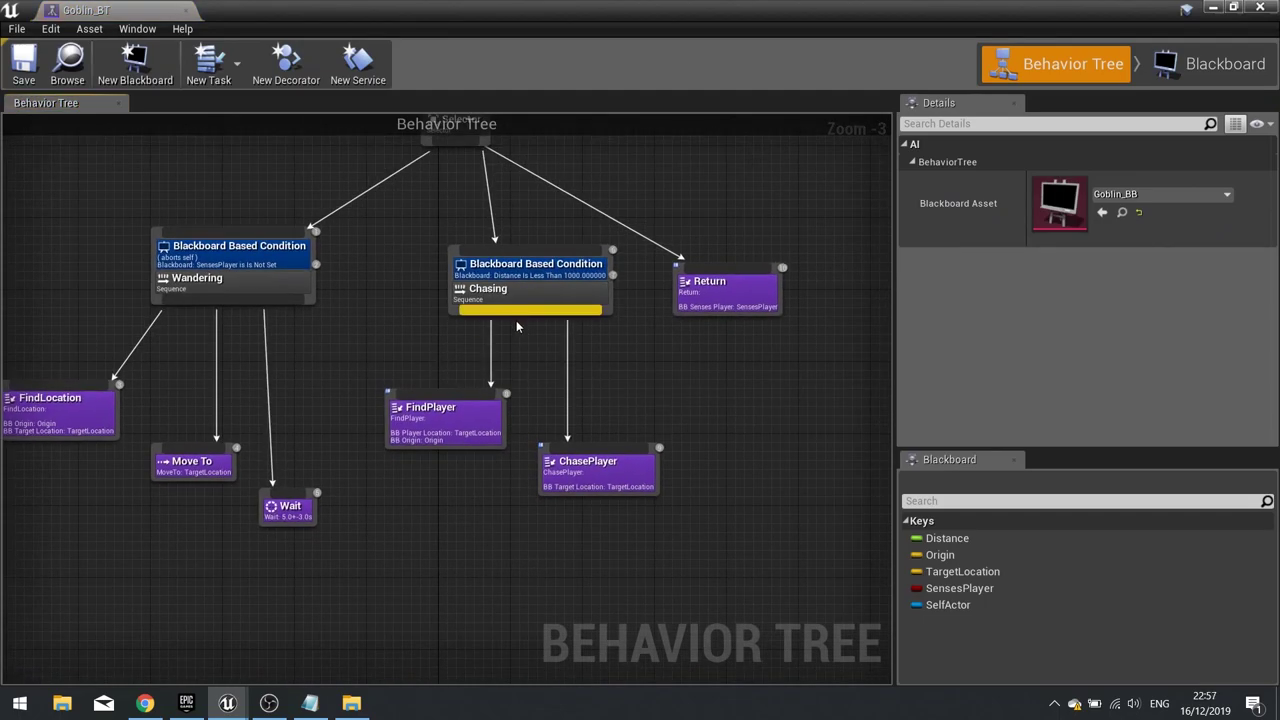
{"action": "right_click_drag", "start_coordinate": [516, 326], "coordinate": [508, 418]}
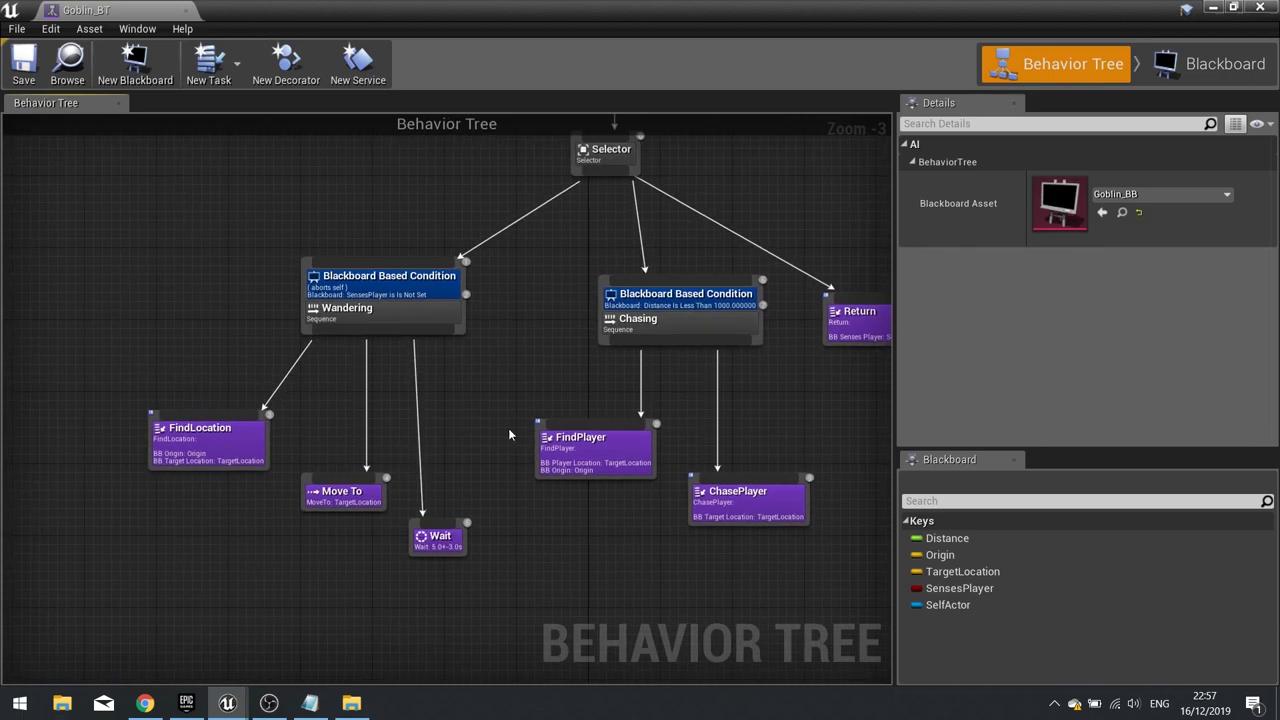
{"action": "right_click_drag", "start_coordinate": [681, 487], "coordinate": [499, 487]}
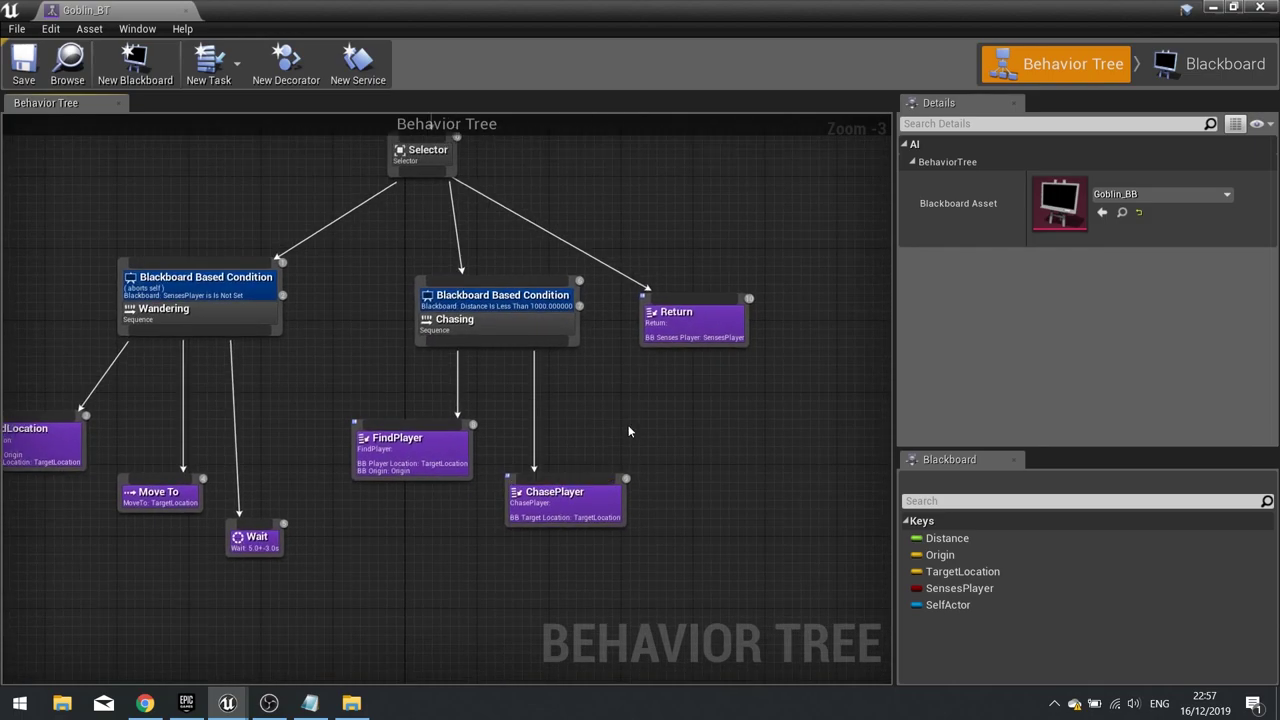
{"action": "right_click_drag", "start_coordinate": [629, 431], "coordinate": [562, 402]}
{"action": "left_click", "coordinate": [576, 371]}
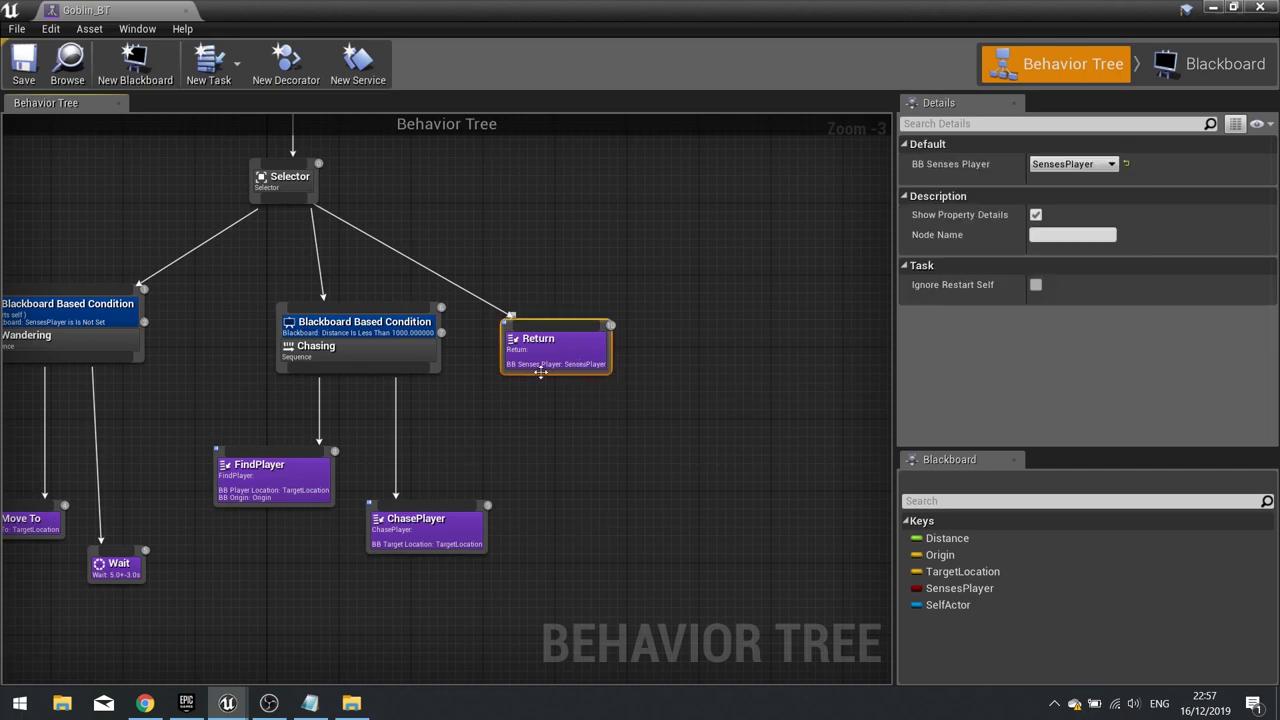
{"action": "double_click", "coordinate": [561, 355]}
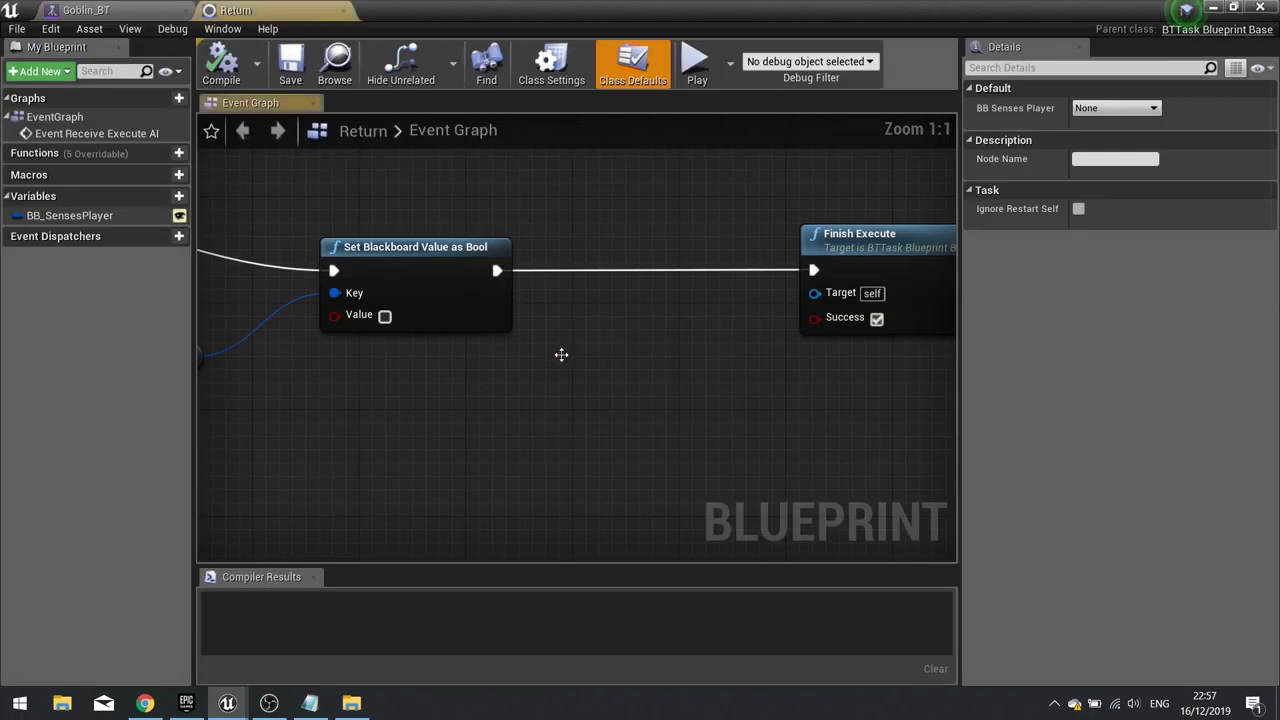
Insert a Play Sound at Location node between Set Blackboard Value as Bool and Finish Execute, using the GoblinGiveUp_sfx sound
{"action": "right_click_drag", "start_coordinate": [563, 354], "coordinate": [353, 417]}
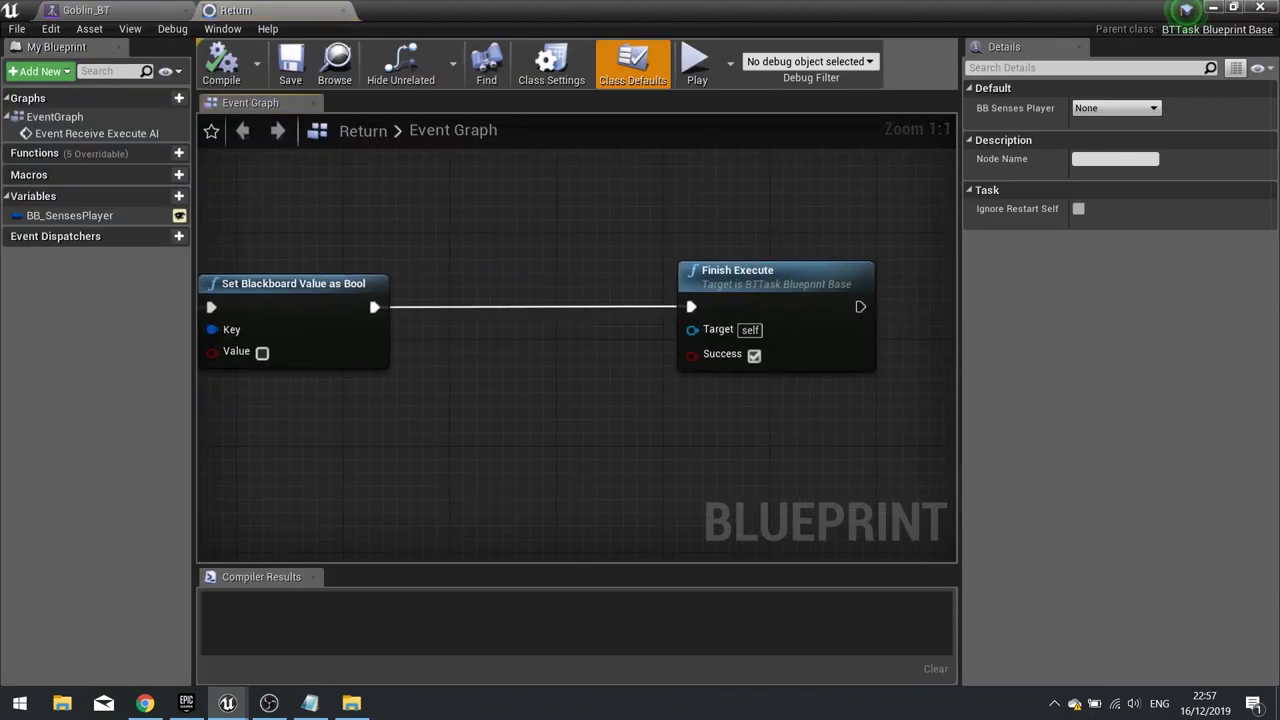
{"action": "right_click_drag", "start_coordinate": [387, 313], "coordinate": [446, 340]}
{"action": "left_click_drag", "start_coordinate": [507, 335], "coordinate": [508, 337]}
{"action": "type", "text": "play sound"}
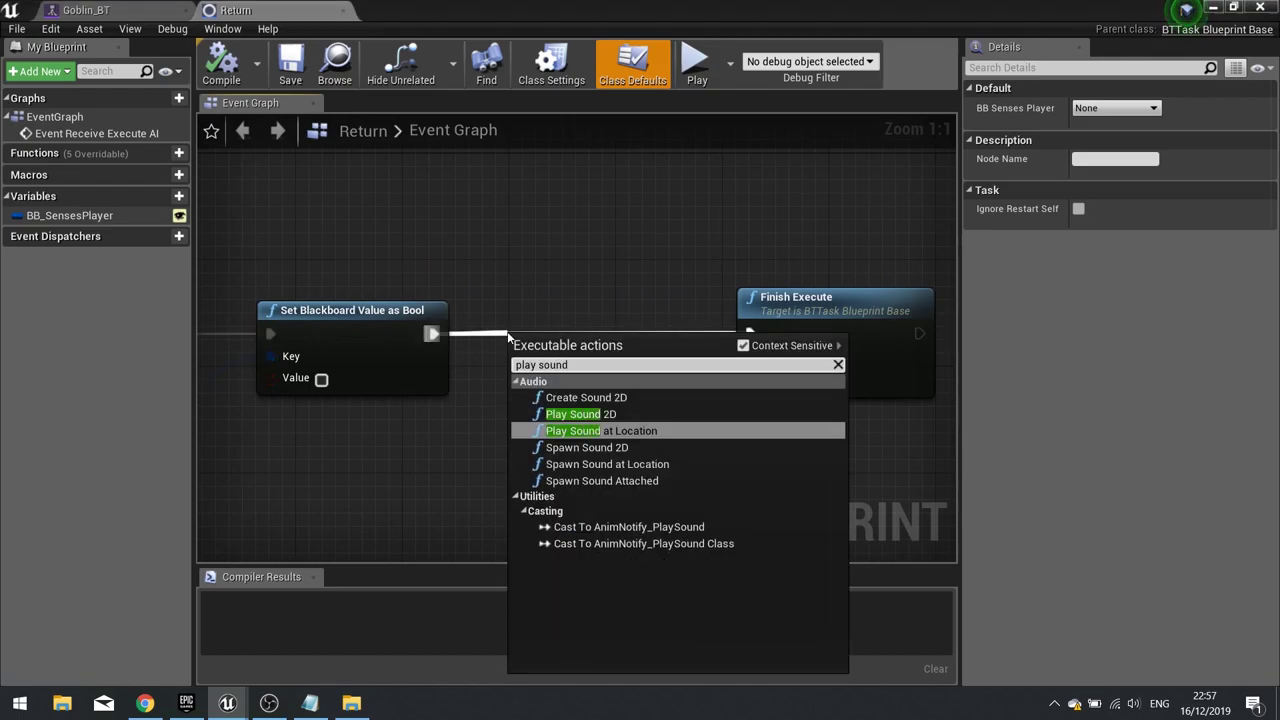
{"action": "key", "text": "Return"}
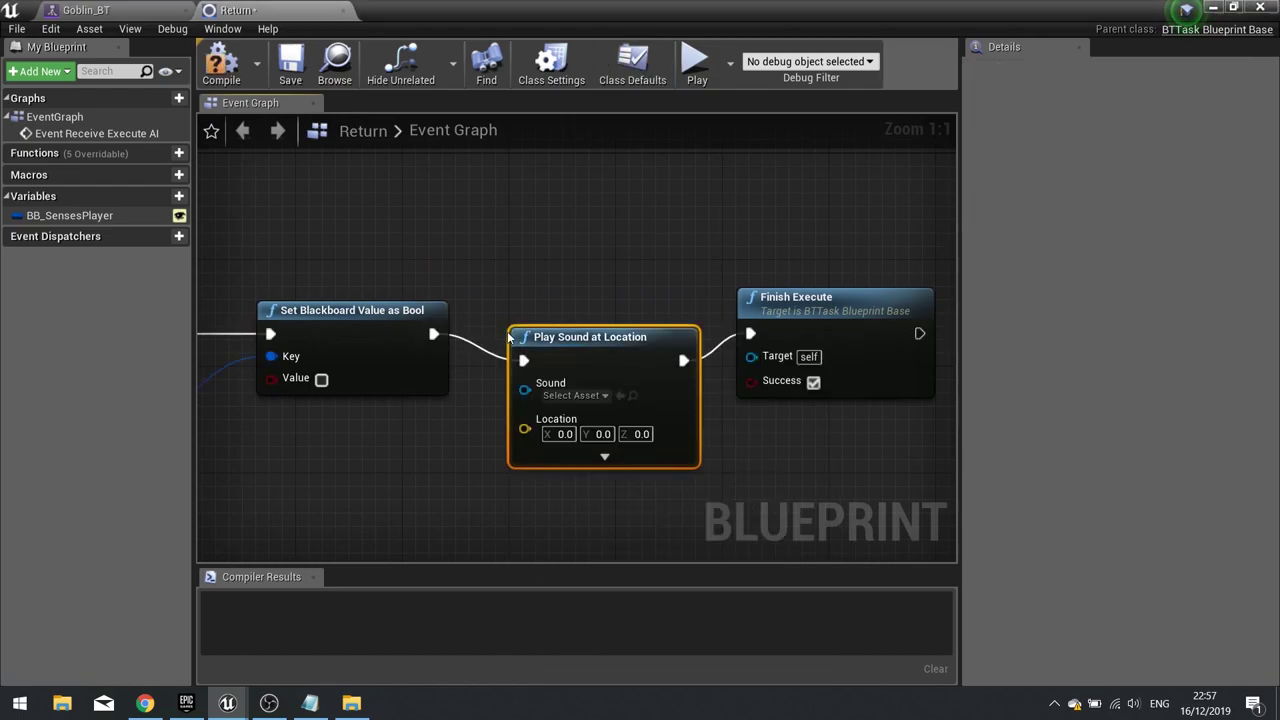
{"action": "left_click", "coordinate": [562, 368]}
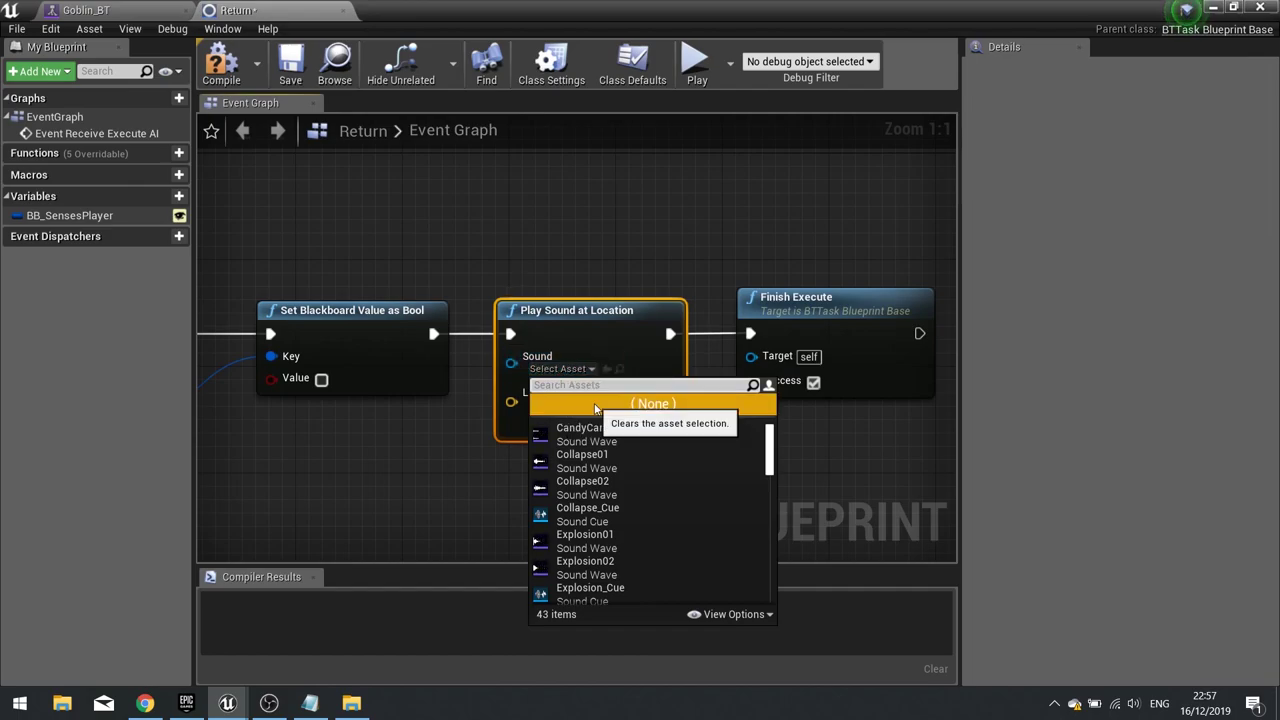
{"action": "type", "text": "gobl"}
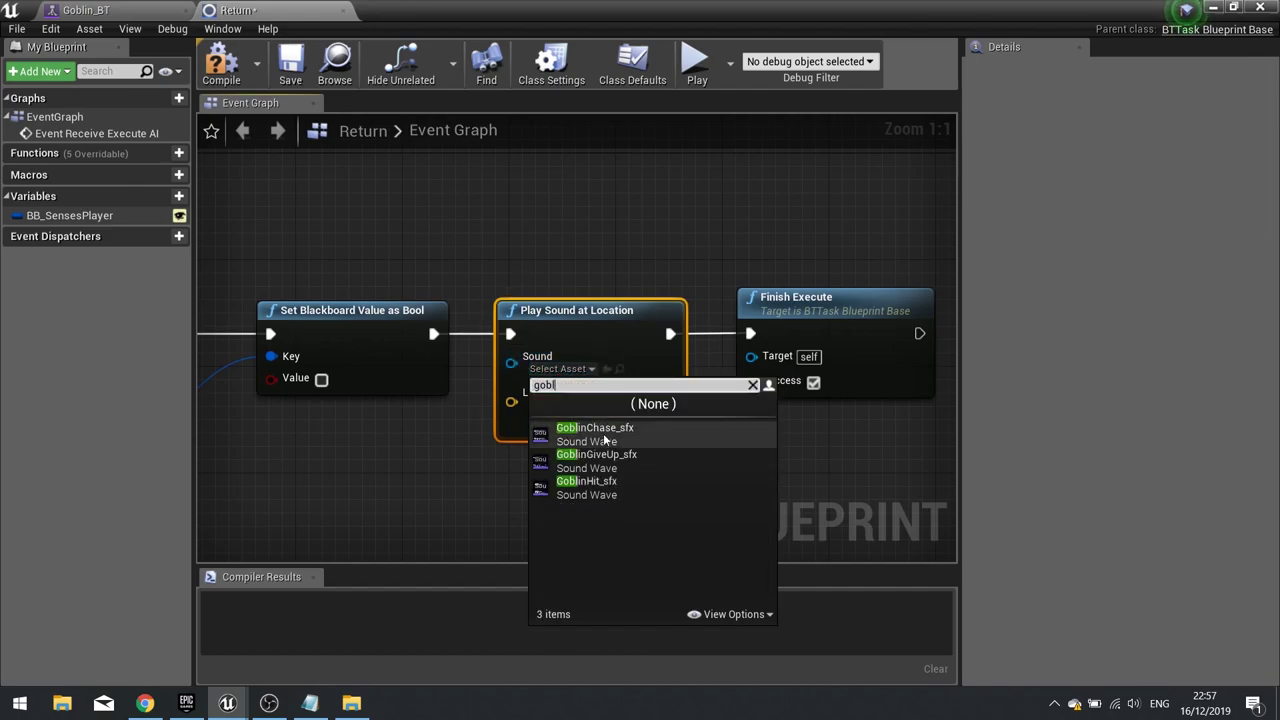
{"action": "left_click", "coordinate": [603, 460]}
Add a GetActorLocation node from Controlled Pawn, connect it to the give-up sound's Location, and compile the Return task
{"action": "right_click_drag", "start_coordinate": [664, 319], "coordinate": [706, 414]}
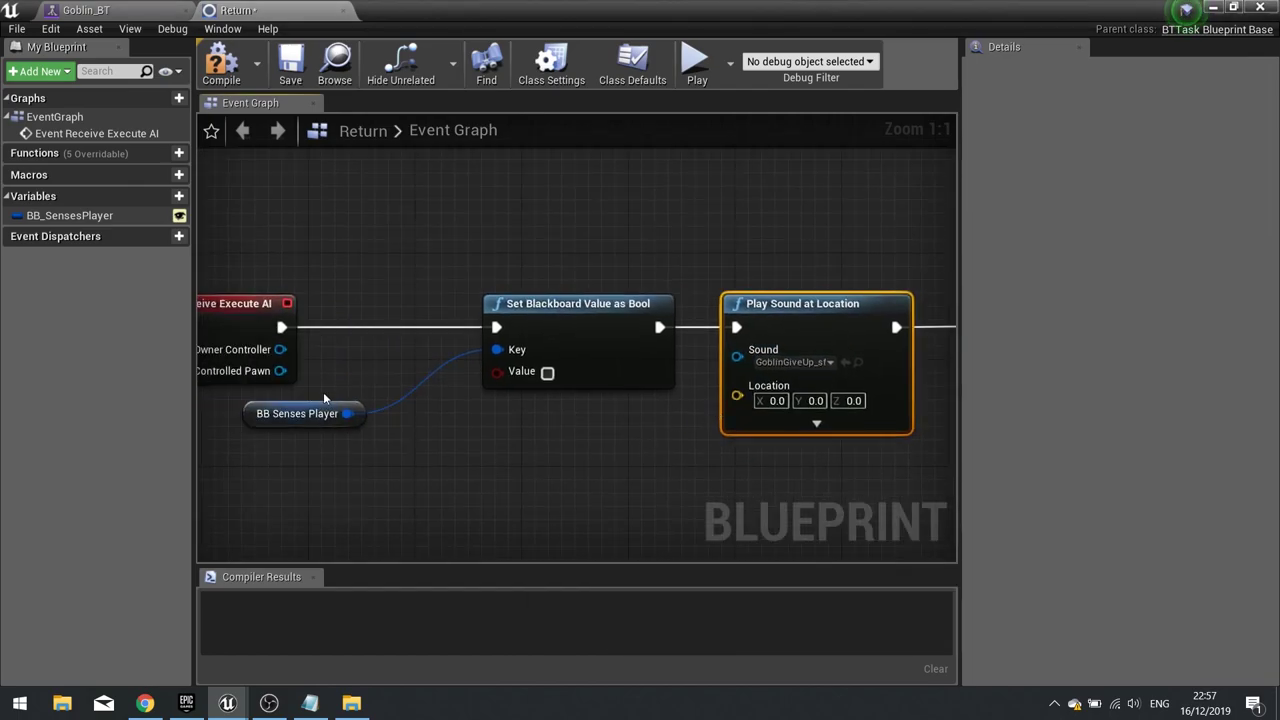
{"action": "right_click_drag", "start_coordinate": [323, 392], "coordinate": [443, 382]}
{"action": "left_click_drag", "start_coordinate": [401, 361], "coordinate": [530, 503]}
{"action": "type", "text": "get locat"}
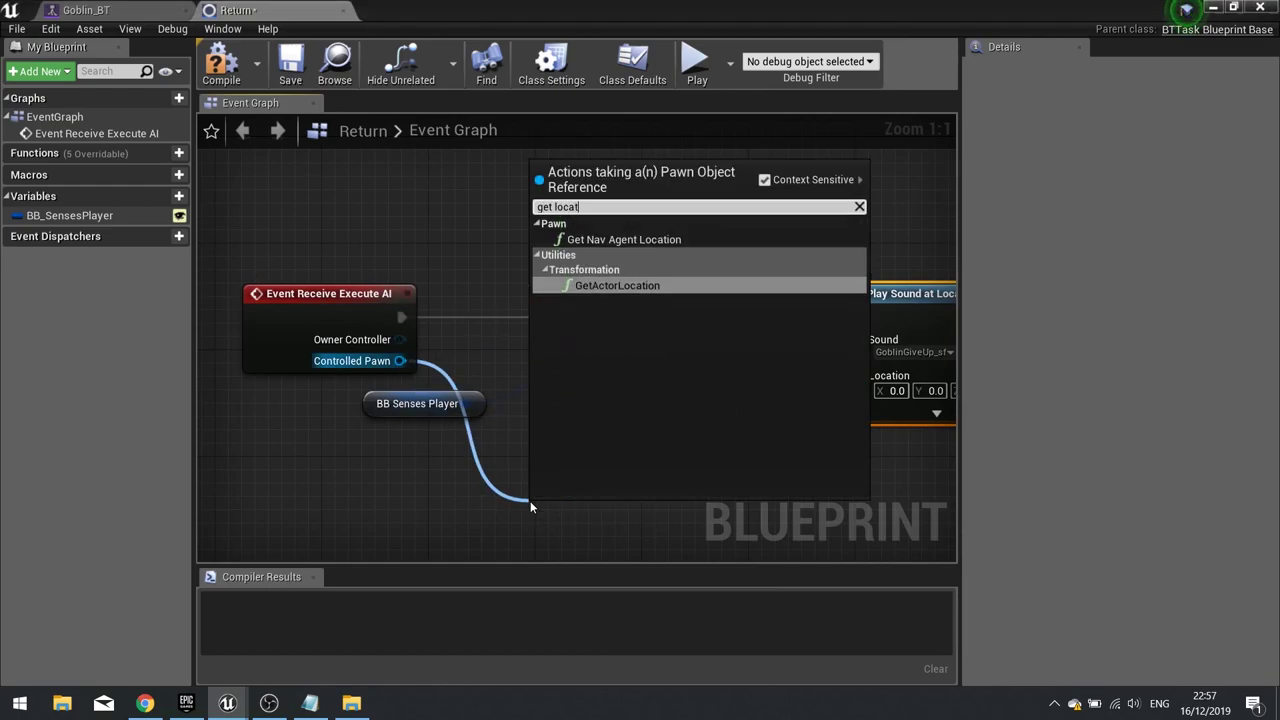
{"action": "key", "text": "Return"}
{"action": "left_click_drag", "start_coordinate": [646, 543], "coordinate": [856, 382]}
{"action": "left_click_drag", "start_coordinate": [657, 510], "coordinate": [657, 457]}
{"action": "left_click", "coordinate": [221, 65]}
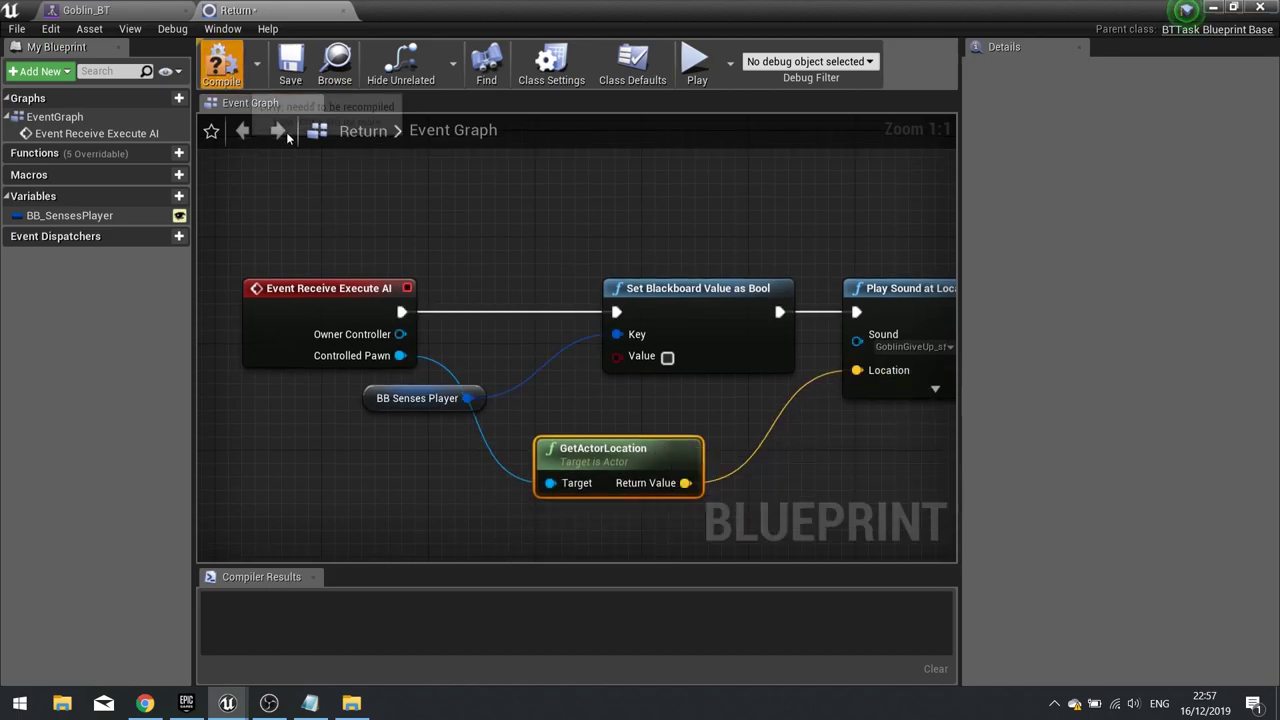
Return to the level and play-test it, running Santa near a goblin and away again to check the sounds
{"action": "left_click", "coordinate": [1233, 9]}
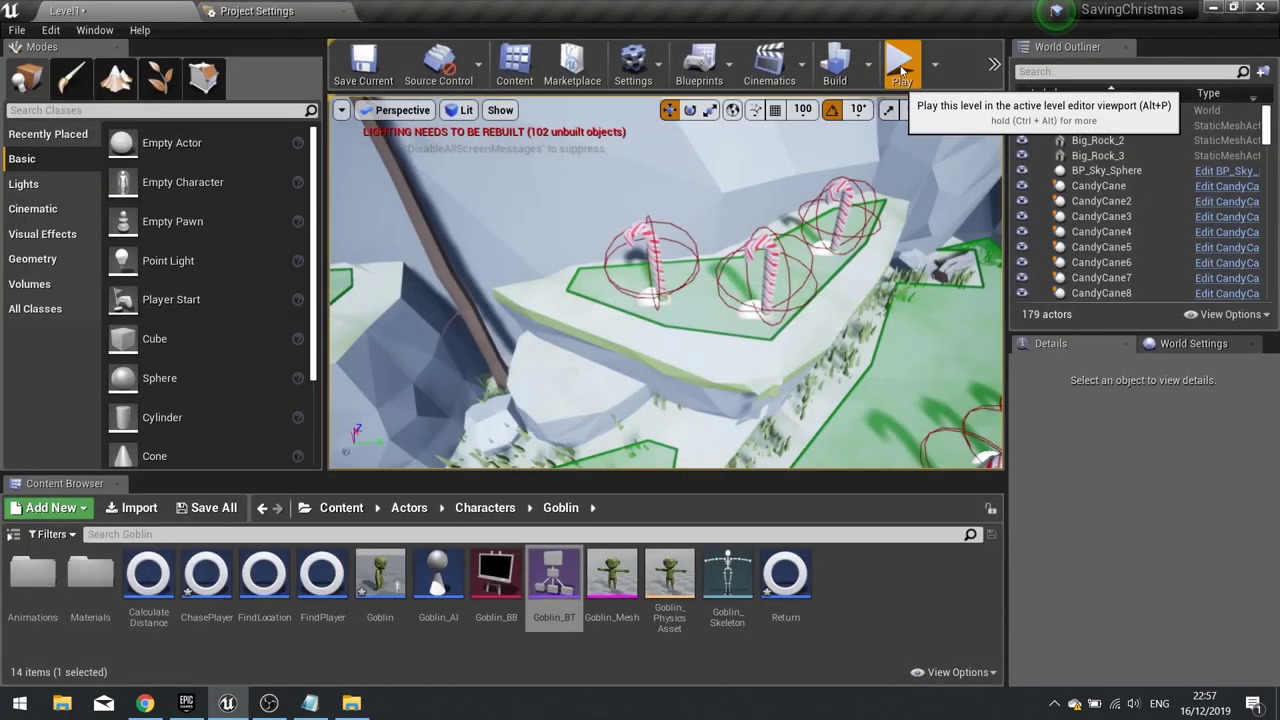
{"action": "left_click", "coordinate": [902, 62]}
{"action": "key", "text": "d"}
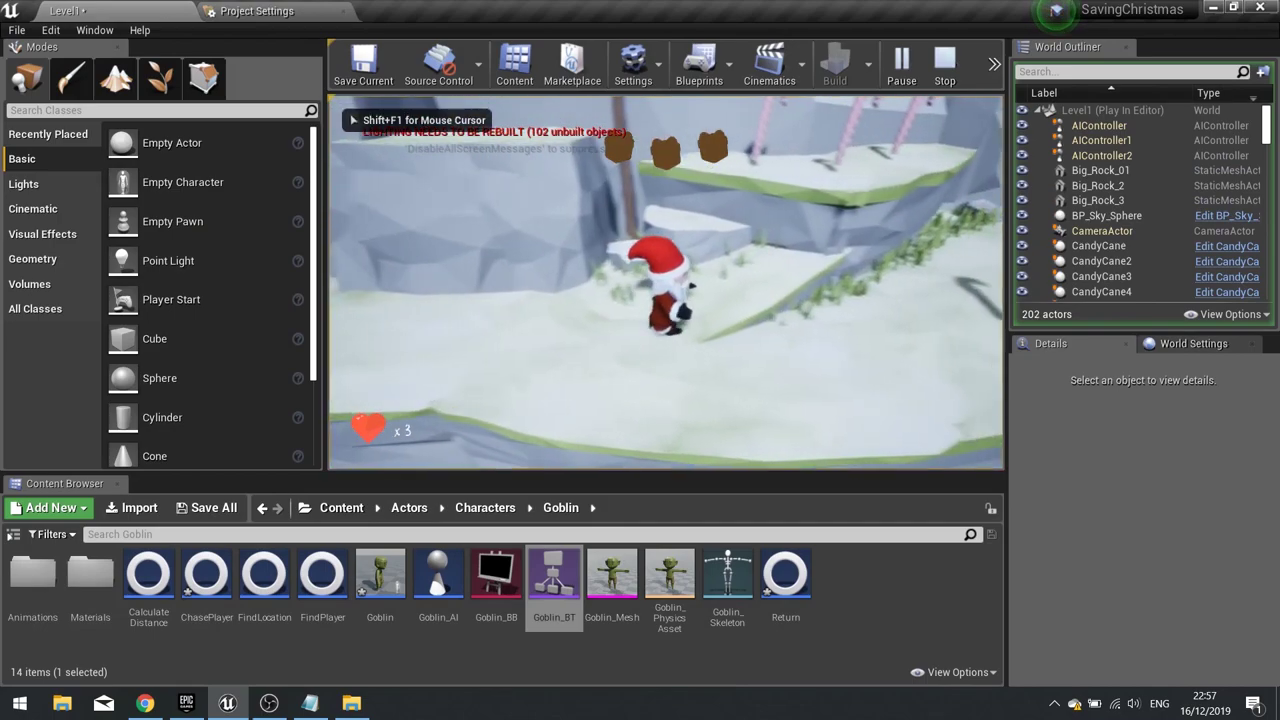
{"action": "key", "text": "a"}
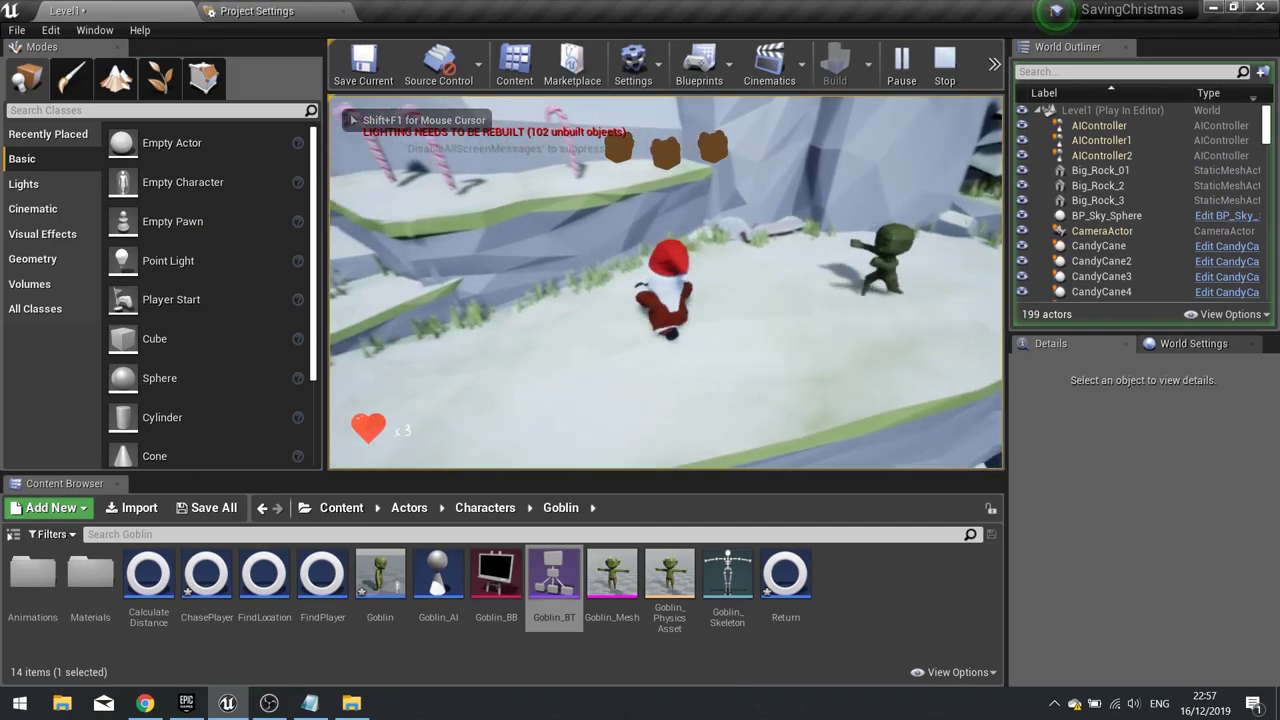
{"action": "key", "text": "w"}
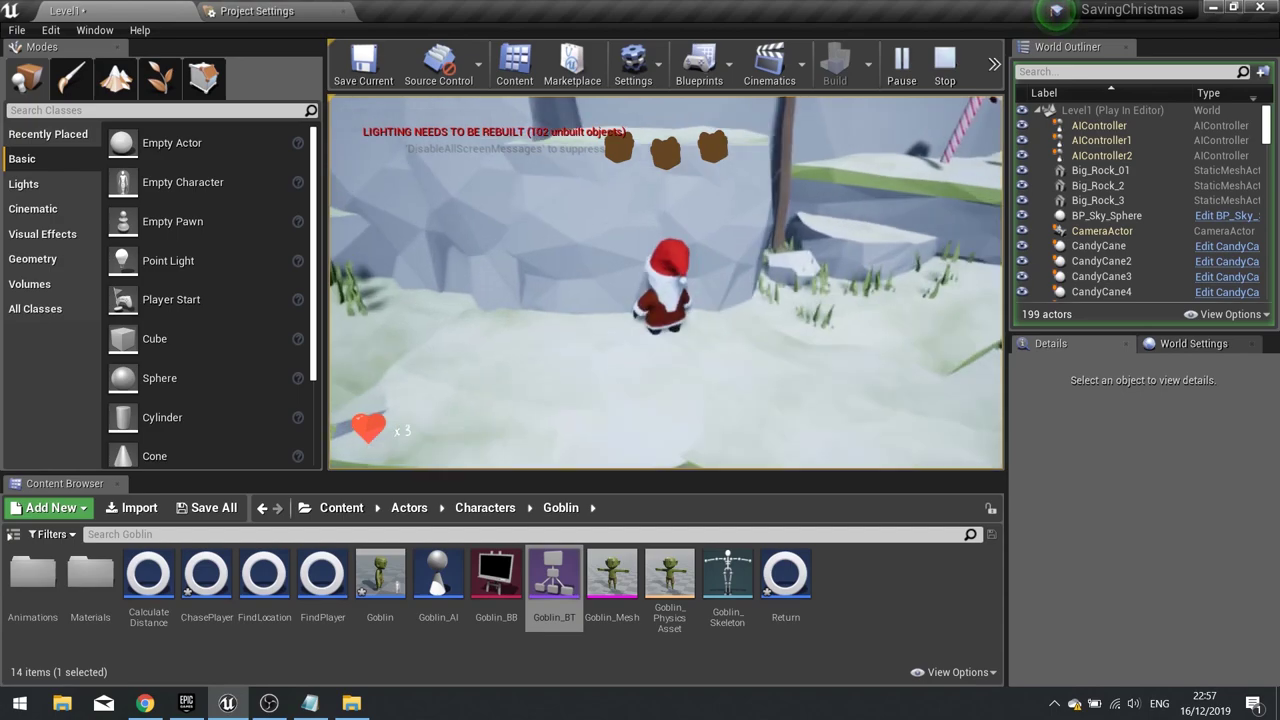
{"action": "key", "text": "Escape"}
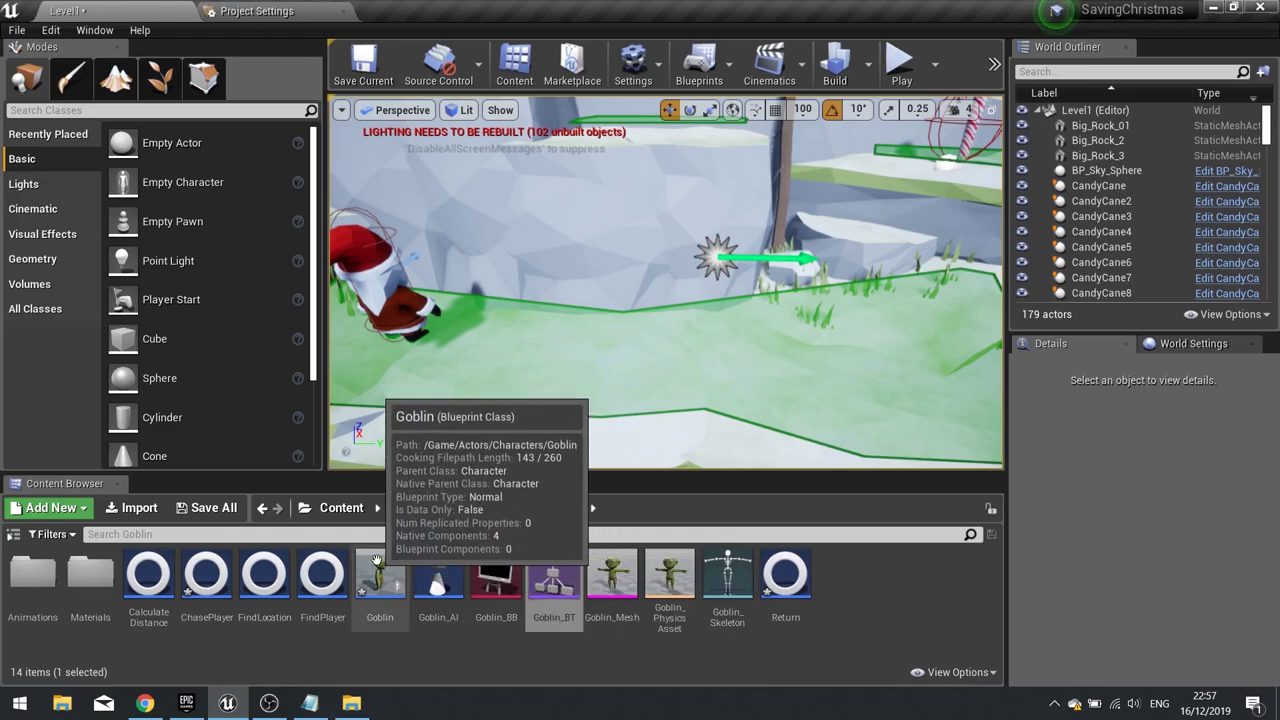
Reopen the ChasePlayer task and the Goblin_BT behavior tree to review the chase logic
{"action": "double_click", "coordinate": [206, 575]}
{"action": "right_click_drag", "start_coordinate": [435, 434], "coordinate": [212, 504]}
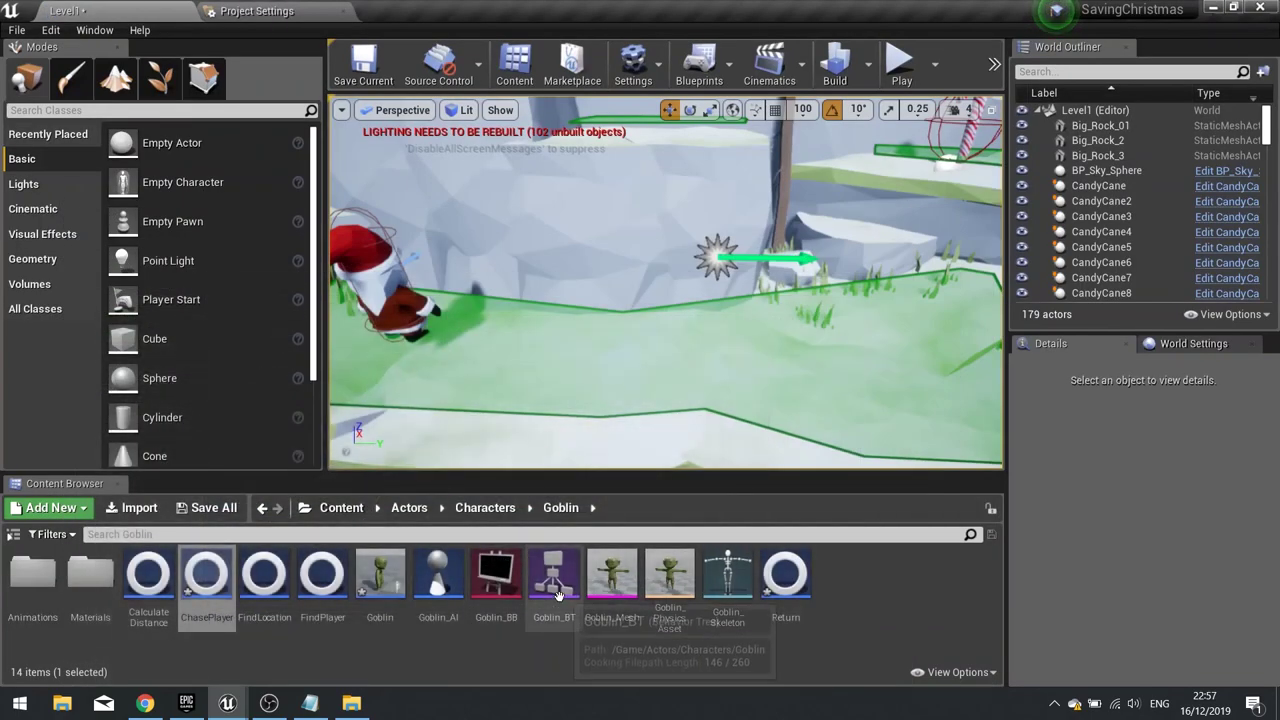
{"action": "double_click", "coordinate": [558, 595]}
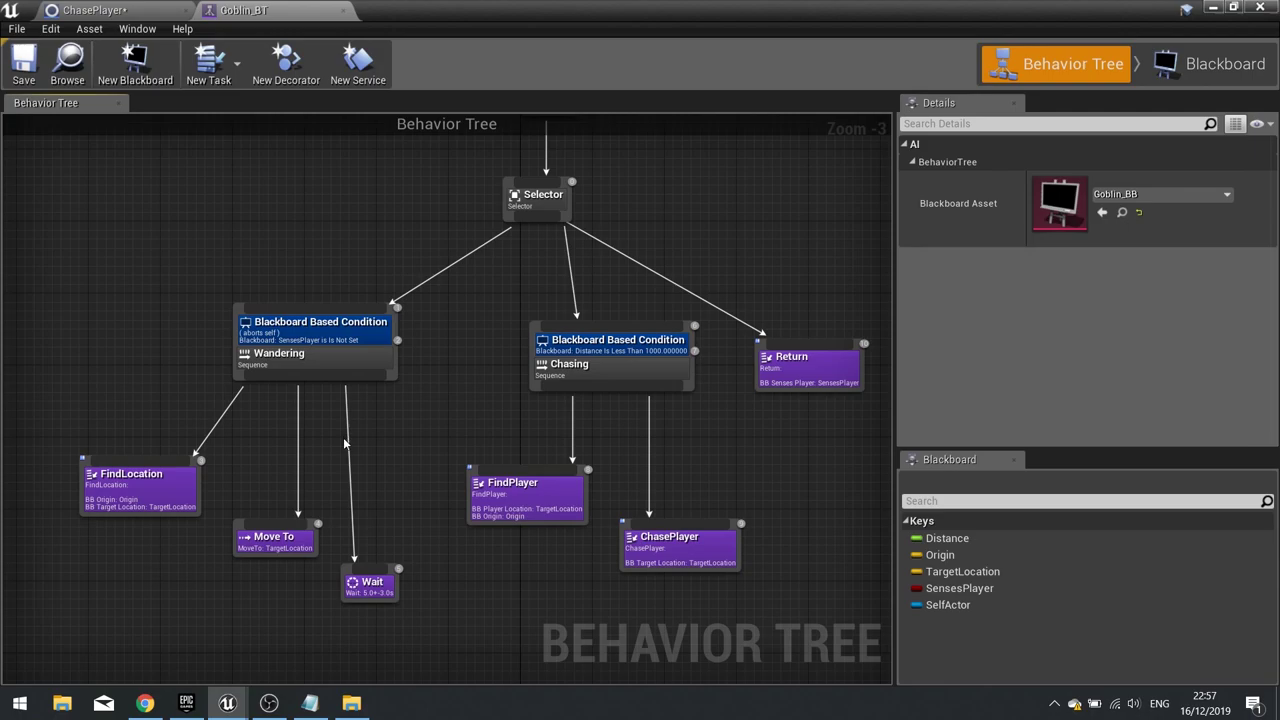
{"action": "left_click", "coordinate": [1212, 8]}
Open Goblin_AI and examine its distance checks, the Branch, and the SensesPlayer Set Value as Bool logic in the Event Graph
{"action": "double_click", "coordinate": [437, 600]}
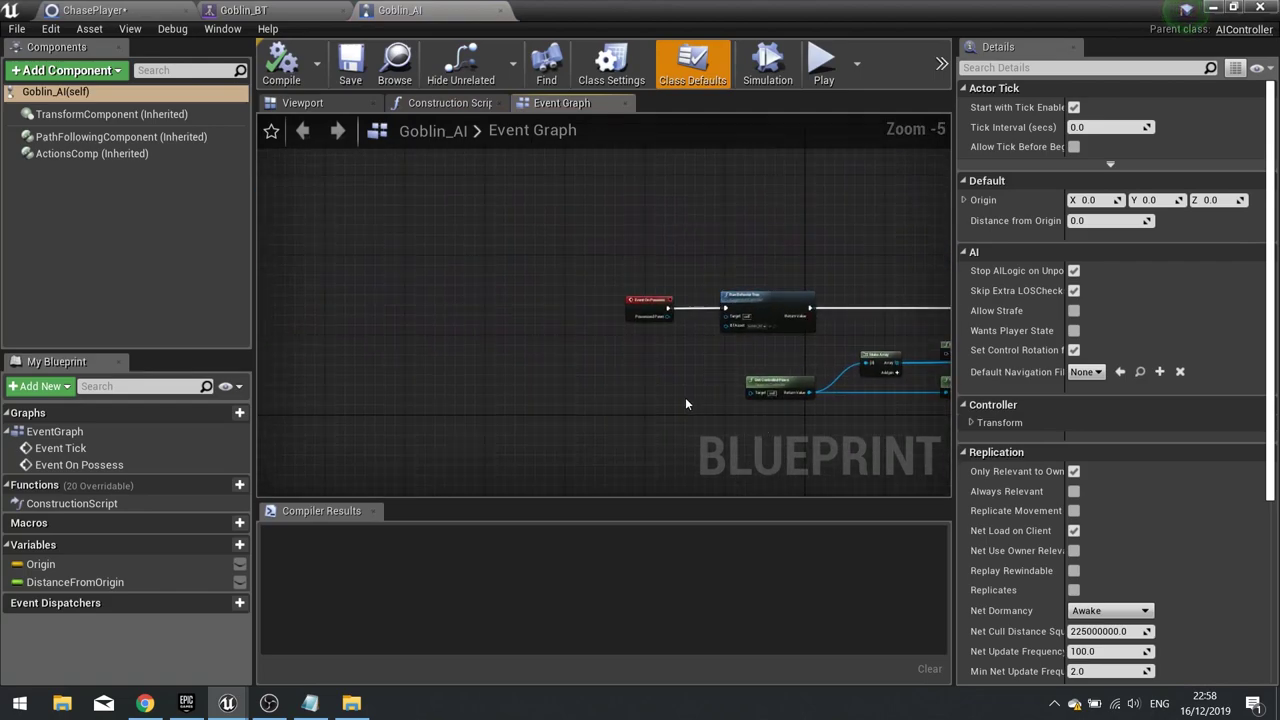
{"action": "scroll", "coordinate": [686, 404], "scroll_direction": "up", "scroll_amount": 2}
{"action": "right_click_drag", "start_coordinate": [686, 404], "coordinate": [396, 421]}
{"action": "right_click_drag", "start_coordinate": [672, 356], "coordinate": [287, 333]}
{"action": "right_click_drag", "start_coordinate": [645, 359], "coordinate": [358, 219]}
{"action": "scroll", "coordinate": [566, 403], "scroll_direction": "down", "scroll_amount": 2}
{"action": "right_click_drag", "start_coordinate": [566, 403], "coordinate": [467, 425]}
{"action": "scroll", "coordinate": [686, 350], "scroll_direction": "up", "scroll_amount": 2}
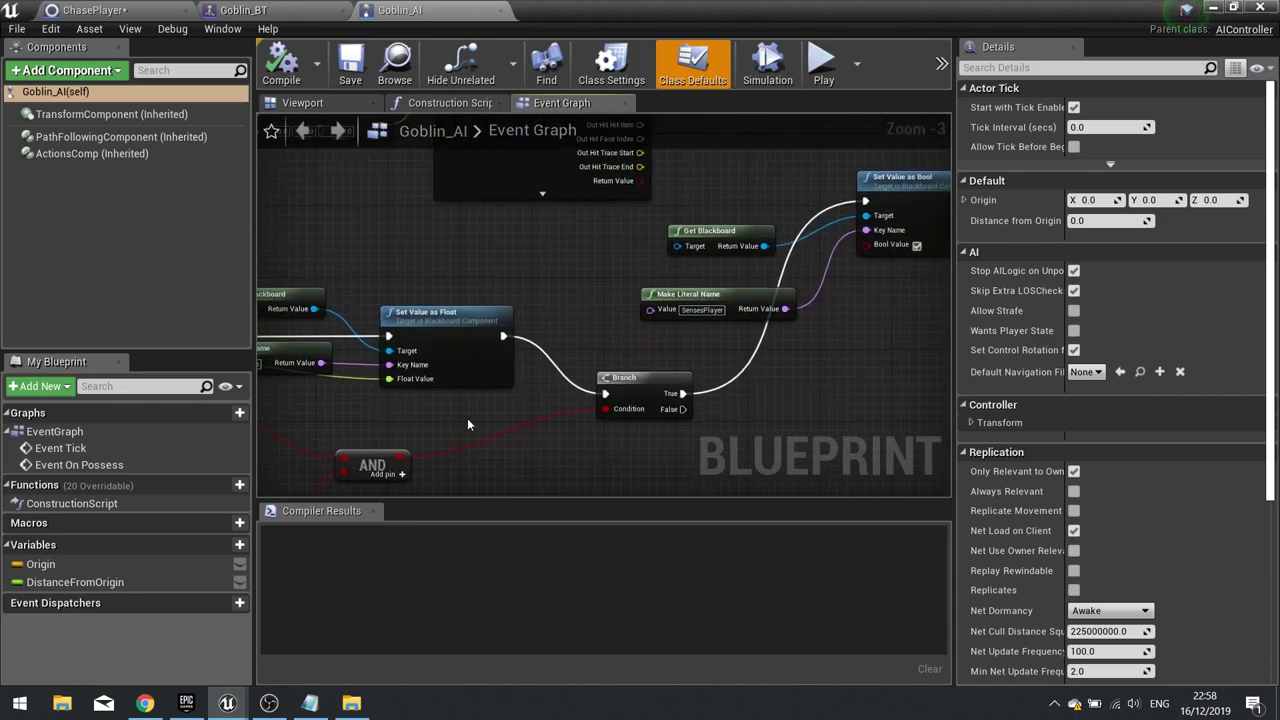
{"action": "right_click_drag", "start_coordinate": [750, 380], "coordinate": [507, 399]}
{"action": "right_click_drag", "start_coordinate": [412, 398], "coordinate": [825, 249]}
{"action": "right_click_drag", "start_coordinate": [557, 357], "coordinate": [912, 288]}
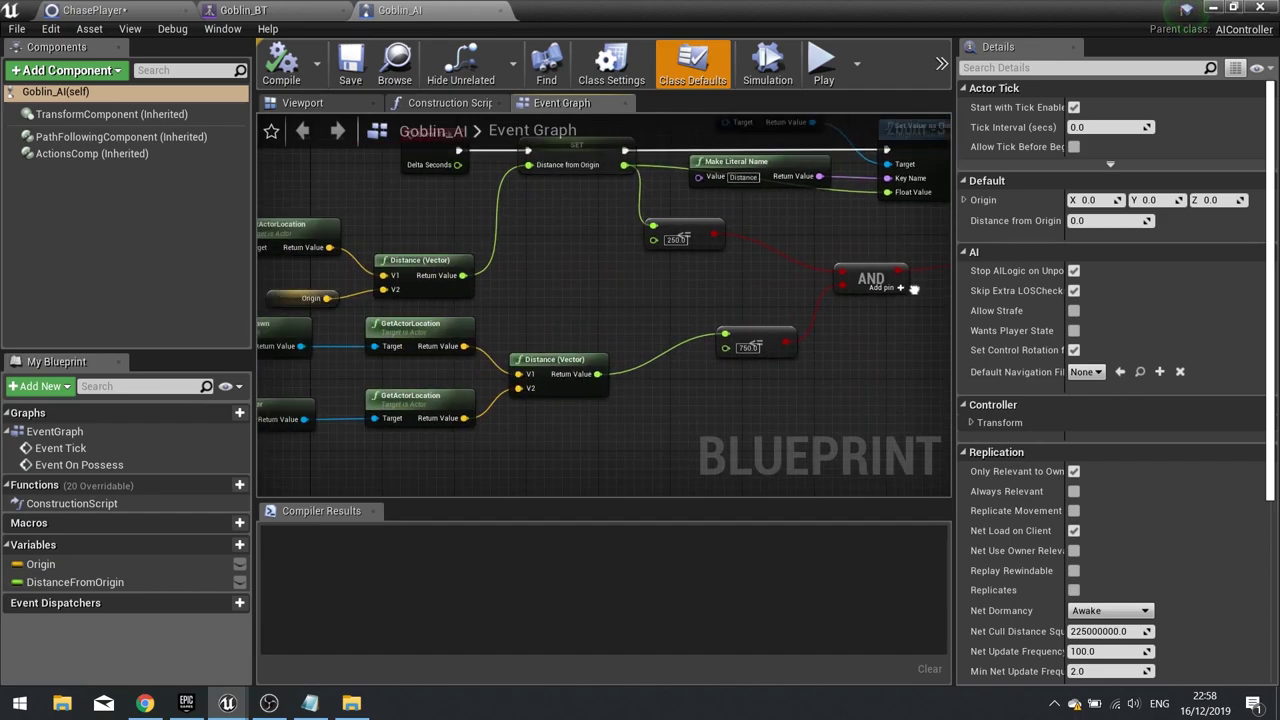
{"action": "right_click_drag", "start_coordinate": [646, 283], "coordinate": [369, 354]}
{"action": "right_click_drag", "start_coordinate": [752, 305], "coordinate": [289, 350]}
{"action": "right_click_drag", "start_coordinate": [462, 332], "coordinate": [417, 398]}
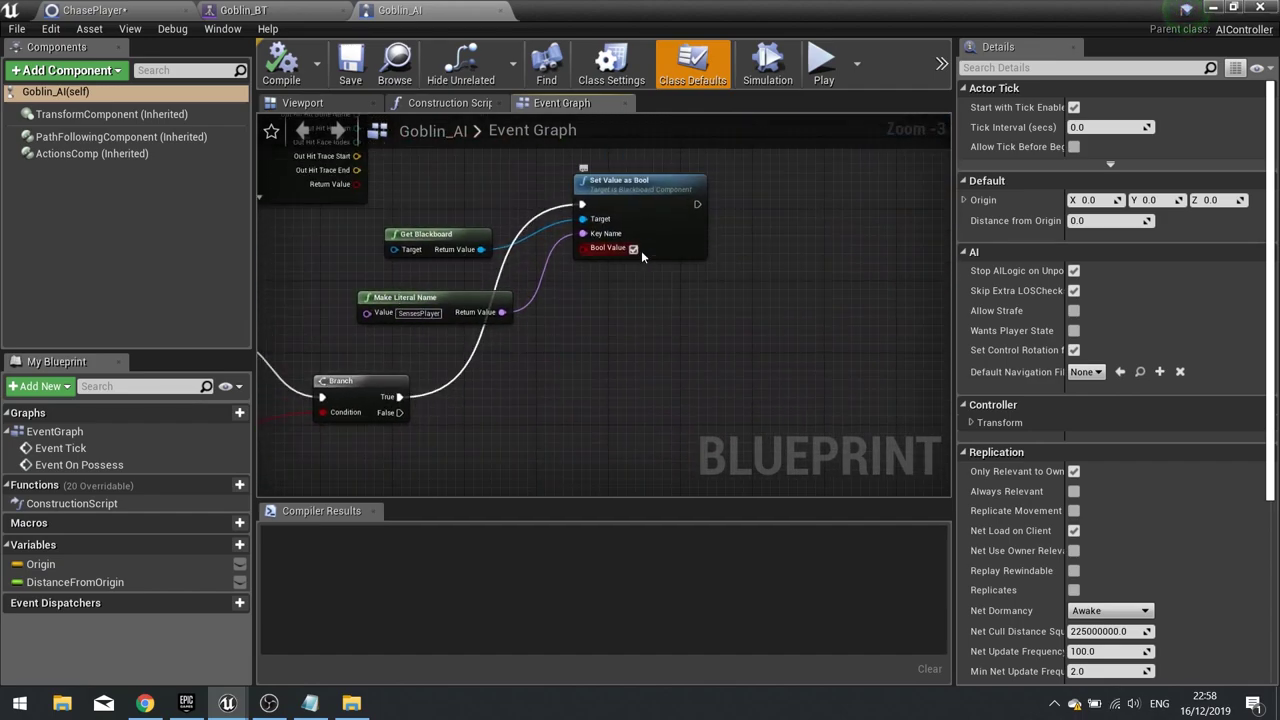
{"action": "right_click_drag", "start_coordinate": [633, 335], "coordinate": [415, 374]}
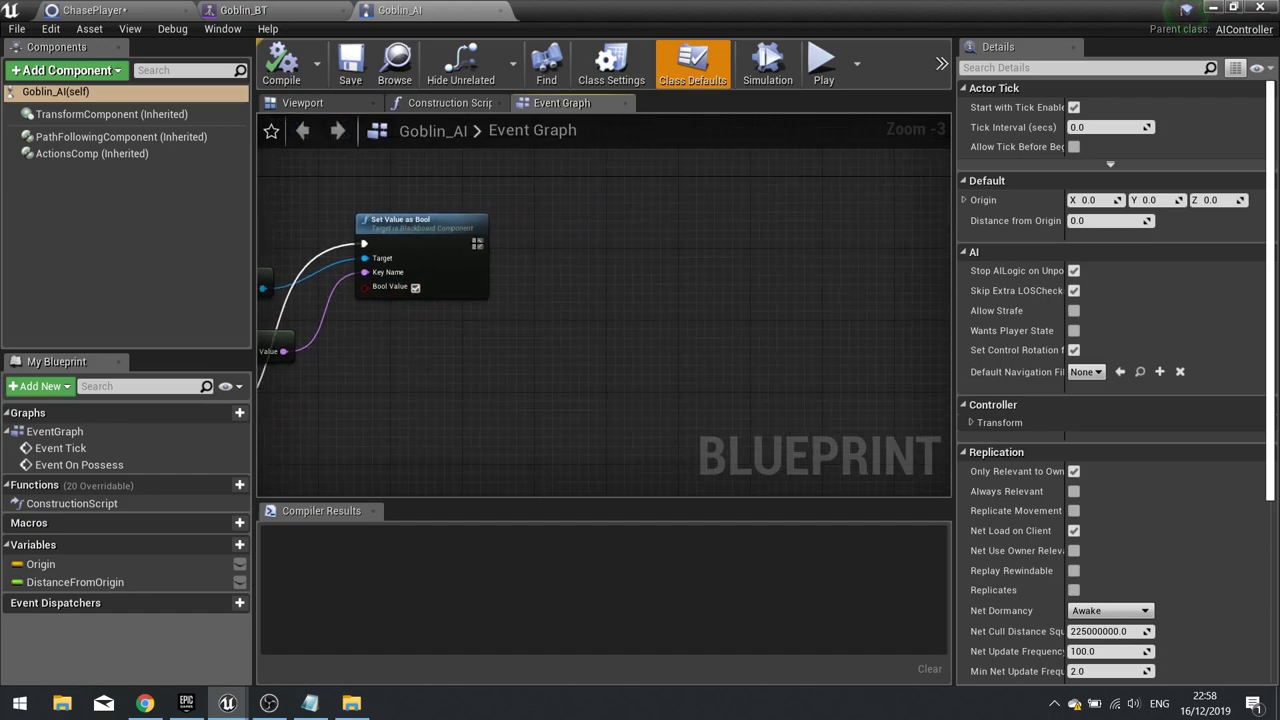
Cut the GoblinChase Play Sound at Location and GetActorLocation nodes from ChasePlayer, and reconnect Cast To Goblin to the Max Walk Speed SET node
{"action": "left_click", "coordinate": [278, 14]}
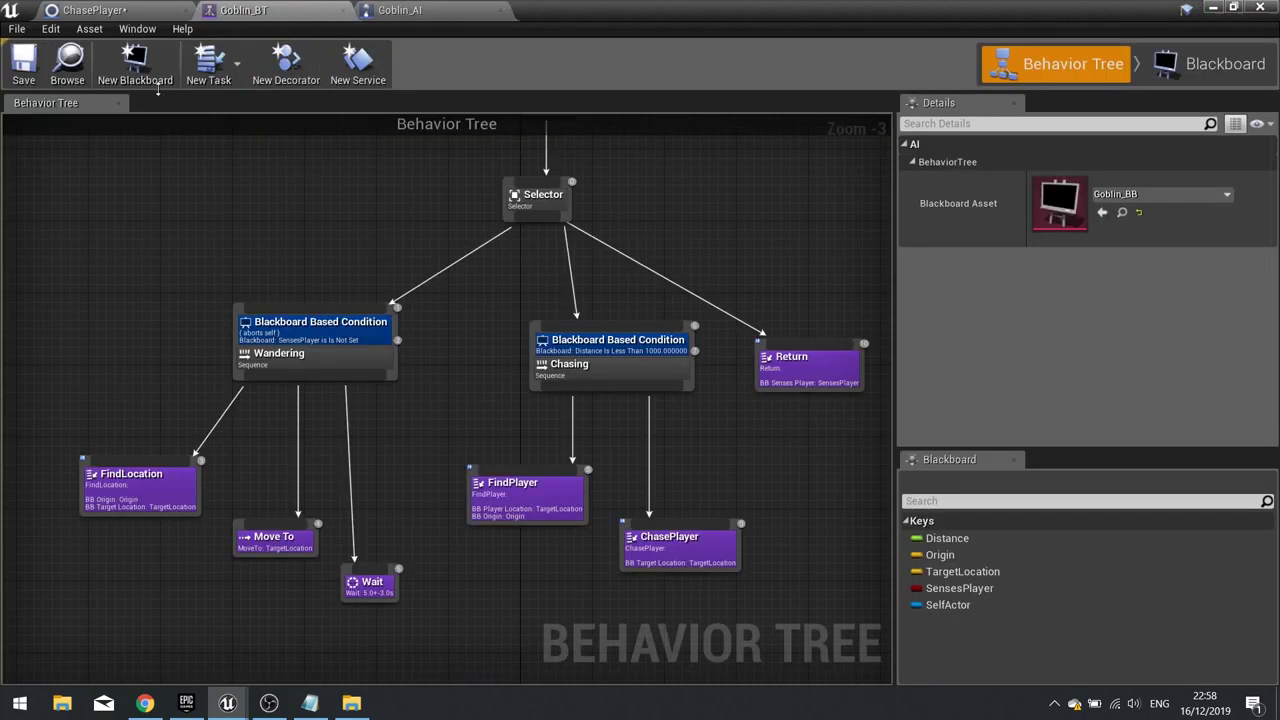
{"action": "left_click", "coordinate": [113, 12]}
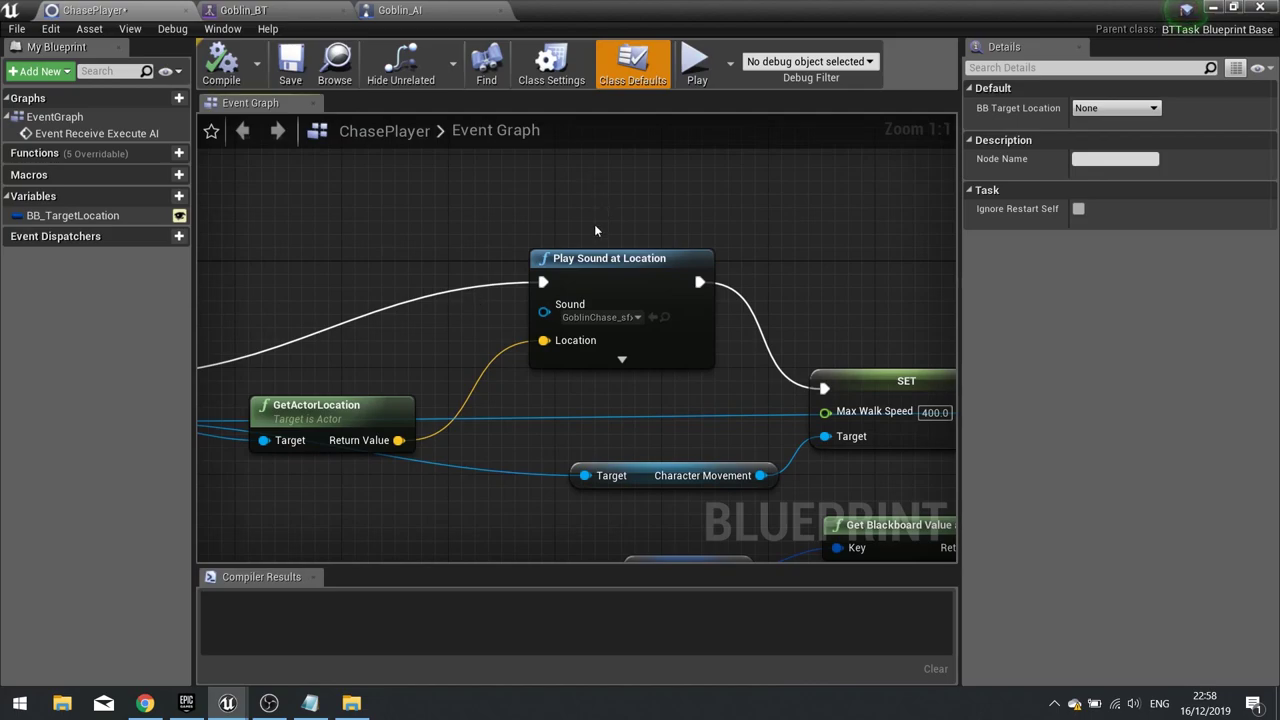
{"action": "left_click_drag", "start_coordinate": [596, 231], "coordinate": [361, 420]}
{"action": "key", "text": "Delete"}
{"action": "right_click_drag", "start_coordinate": [430, 393], "coordinate": [652, 351]}
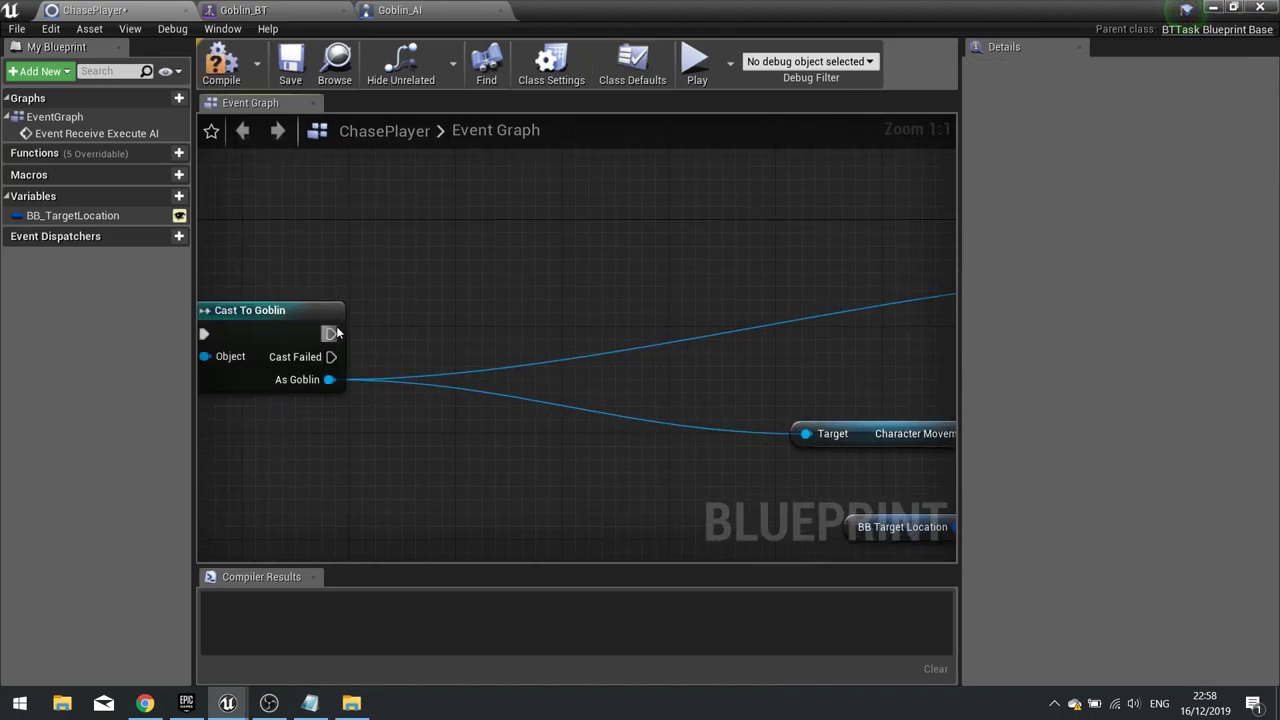
{"action": "left_click_drag", "start_coordinate": [336, 333], "coordinate": [693, 366]}
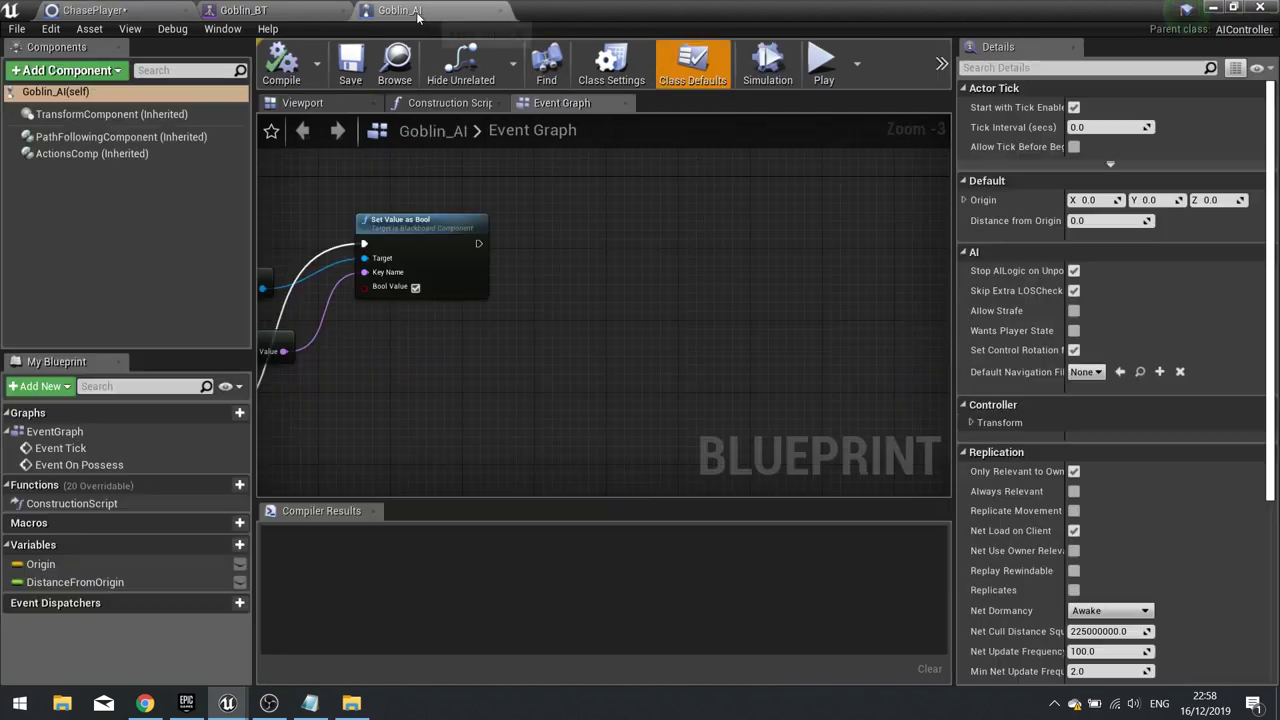
Paste the sound and GetActorLocation nodes into Goblin_AI, run the sound after Set Value as Bool, and compile
{"action": "key", "text": "ctrl+v"}
{"action": "left_click_drag", "start_coordinate": [686, 299], "coordinate": [716, 258]}
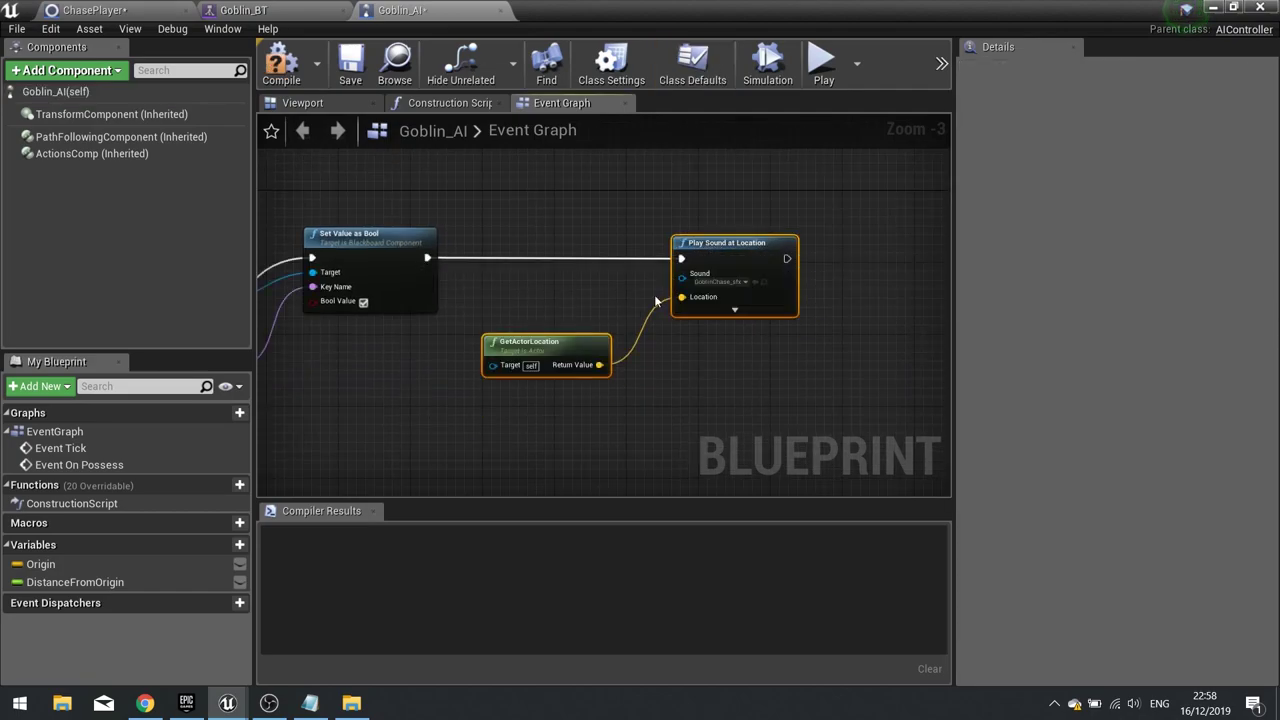
{"action": "left_click", "coordinate": [281, 65]}
Insert a Do Once node between Set Value as Bool and Play Sound at Location and align it with them
{"action": "right_click_drag", "start_coordinate": [437, 177], "coordinate": [504, 136]}
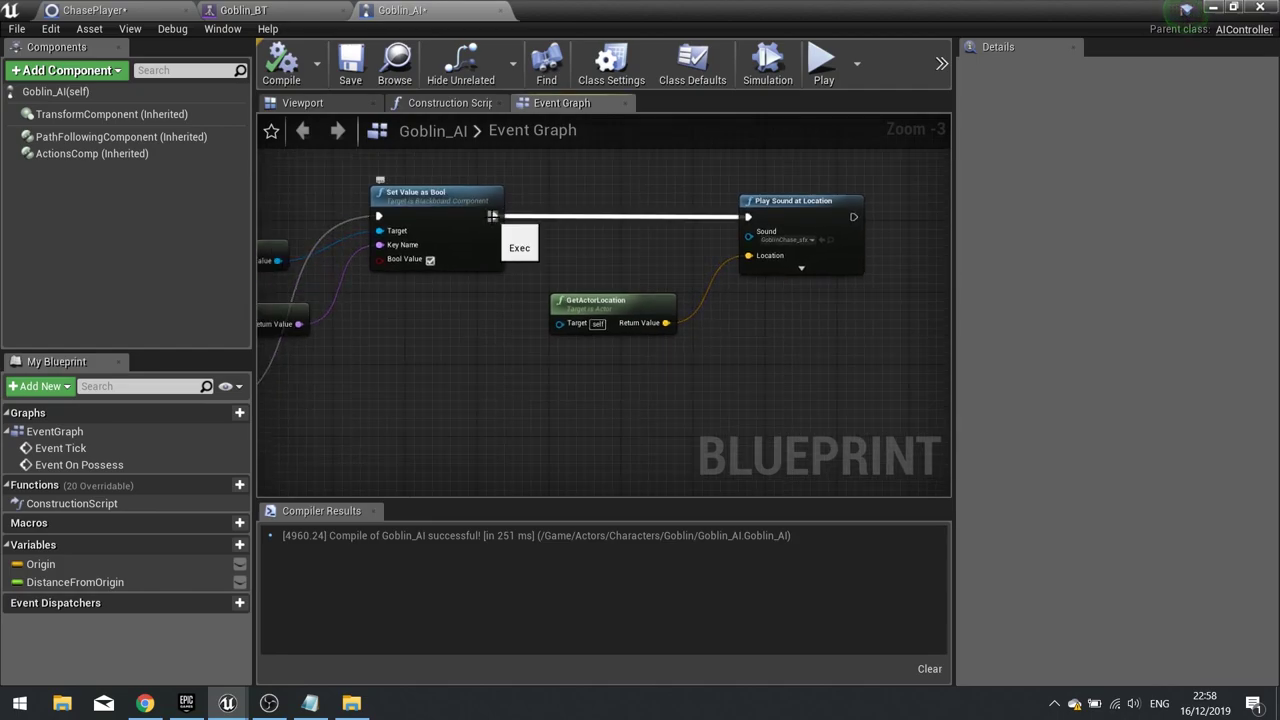
{"action": "left_click_drag", "start_coordinate": [492, 216], "coordinate": [591, 222]}
{"action": "type", "text": "do once"}
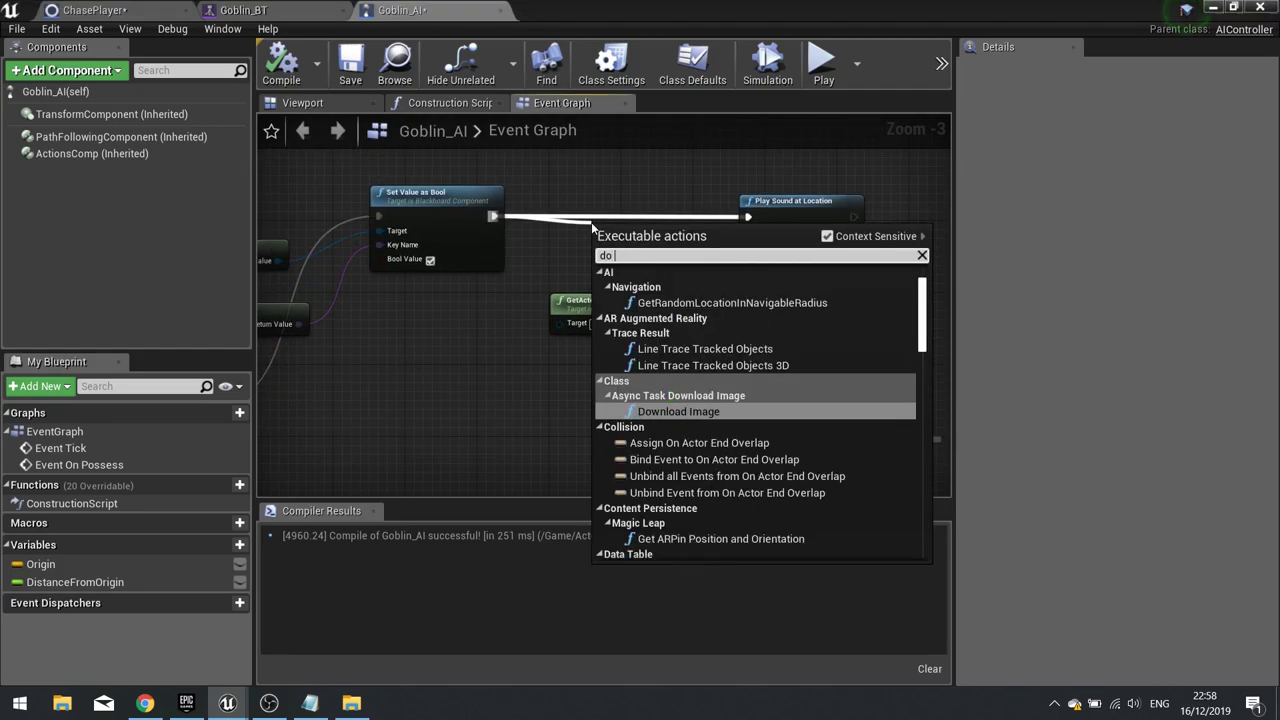
{"action": "key", "text": "Return"}
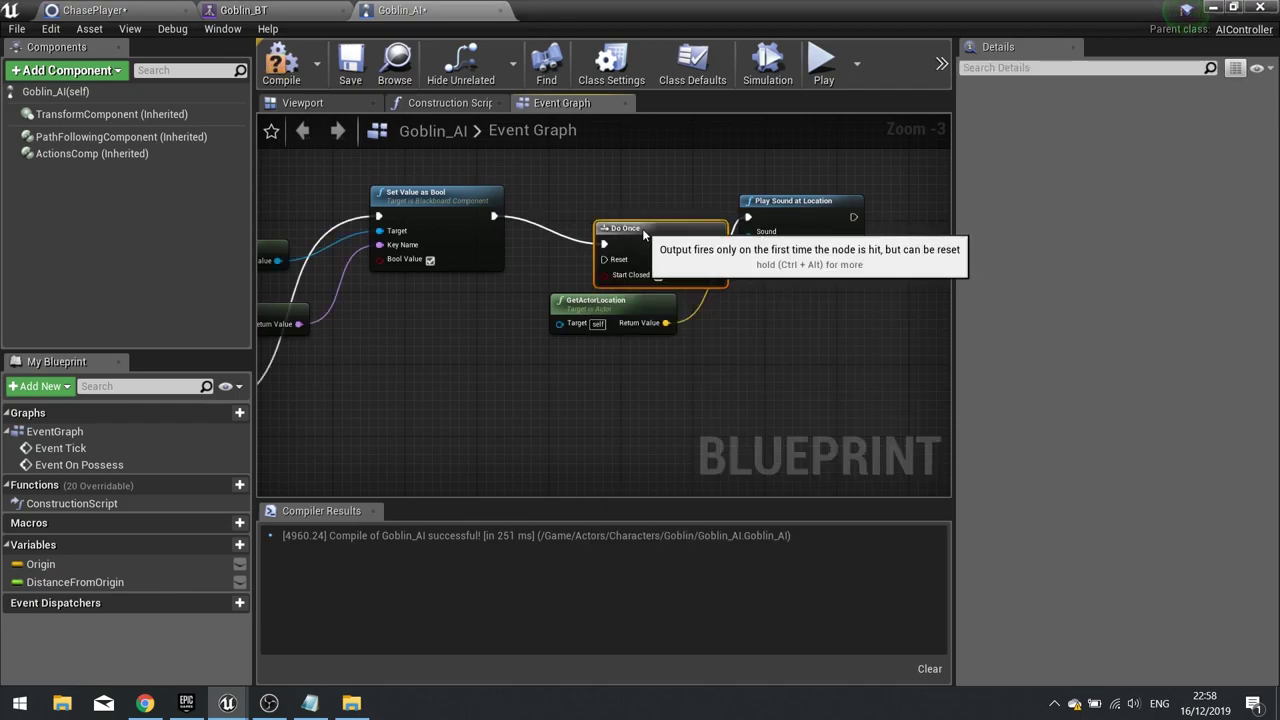
{"action": "left_click_drag", "start_coordinate": [637, 224], "coordinate": [600, 197]}
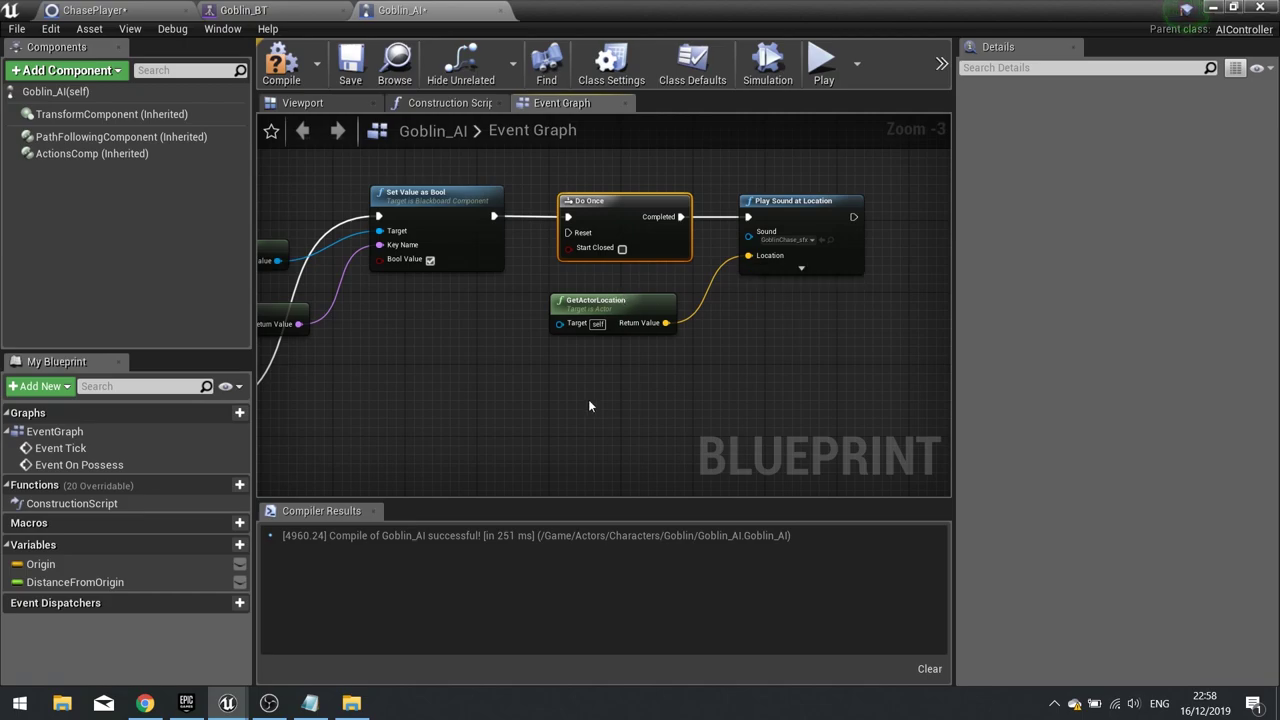
Add a custom event named Reset wired to the Do Once node's Reset input, position it, and compile Goblin_AI
{"action": "right_click_drag", "start_coordinate": [589, 406], "coordinate": [758, 332]}
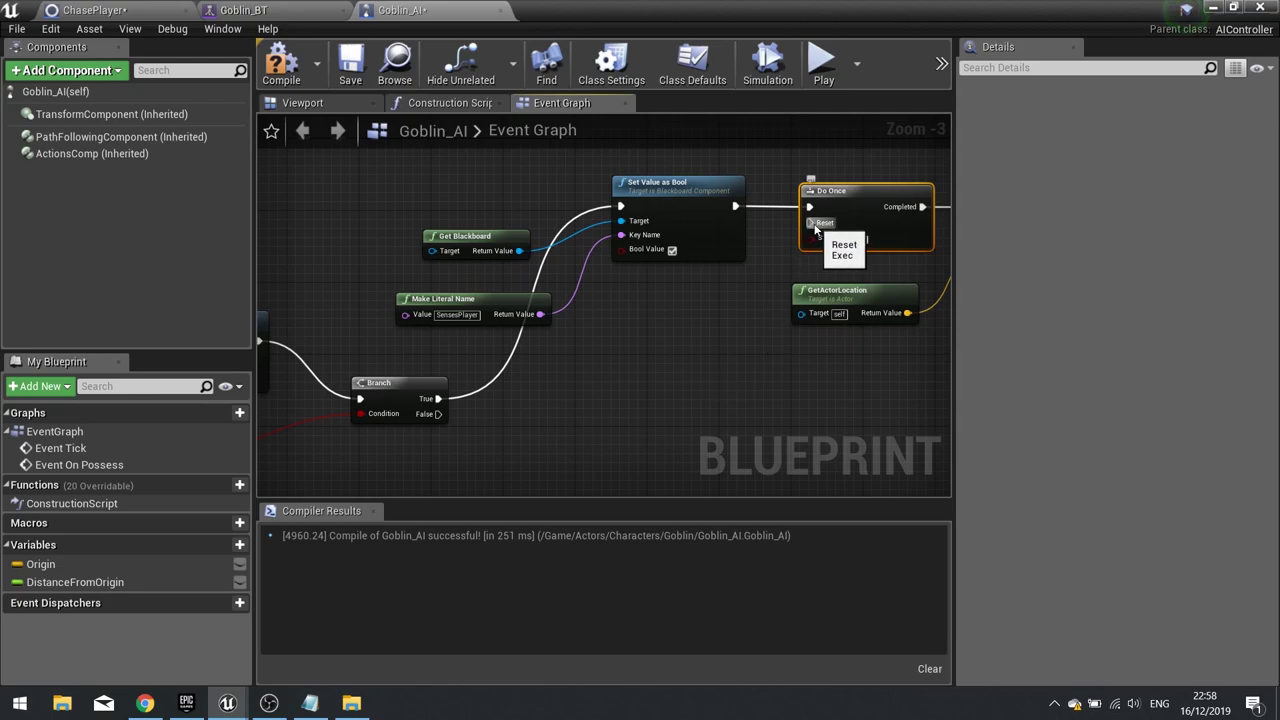
{"action": "left_click_drag", "start_coordinate": [812, 222], "coordinate": [717, 341]}
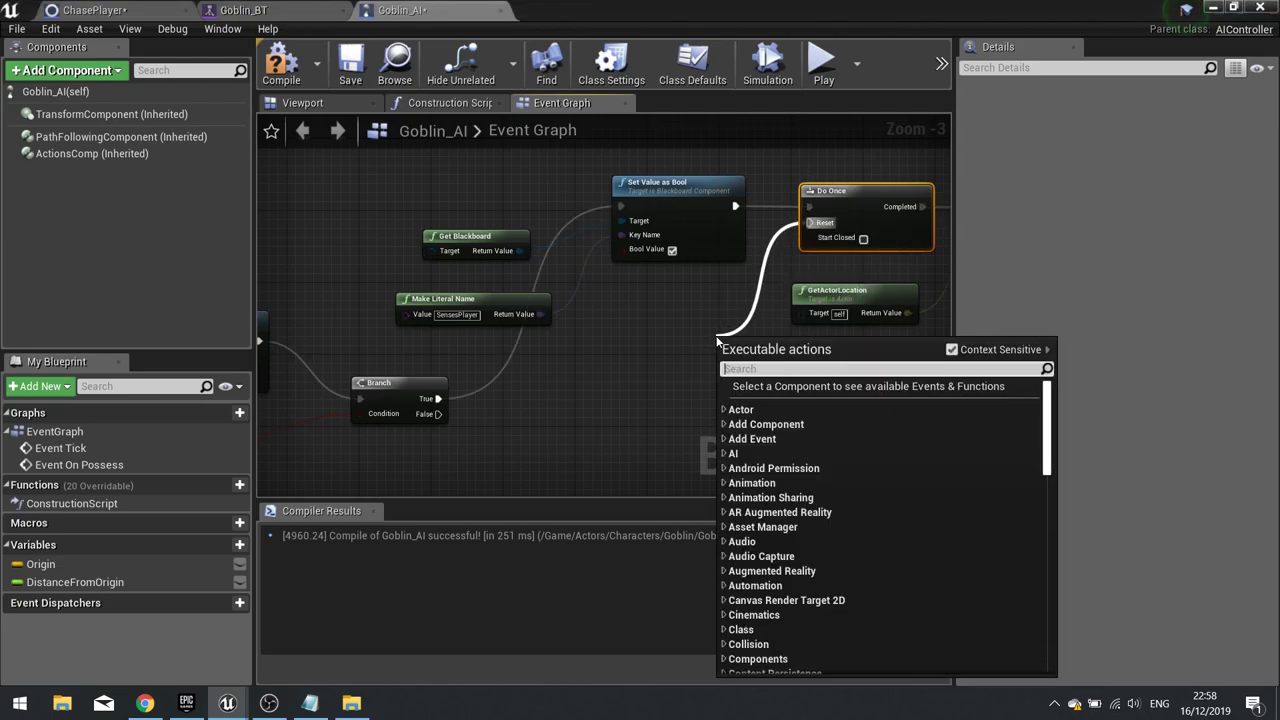
{"action": "type", "text": "custom"}
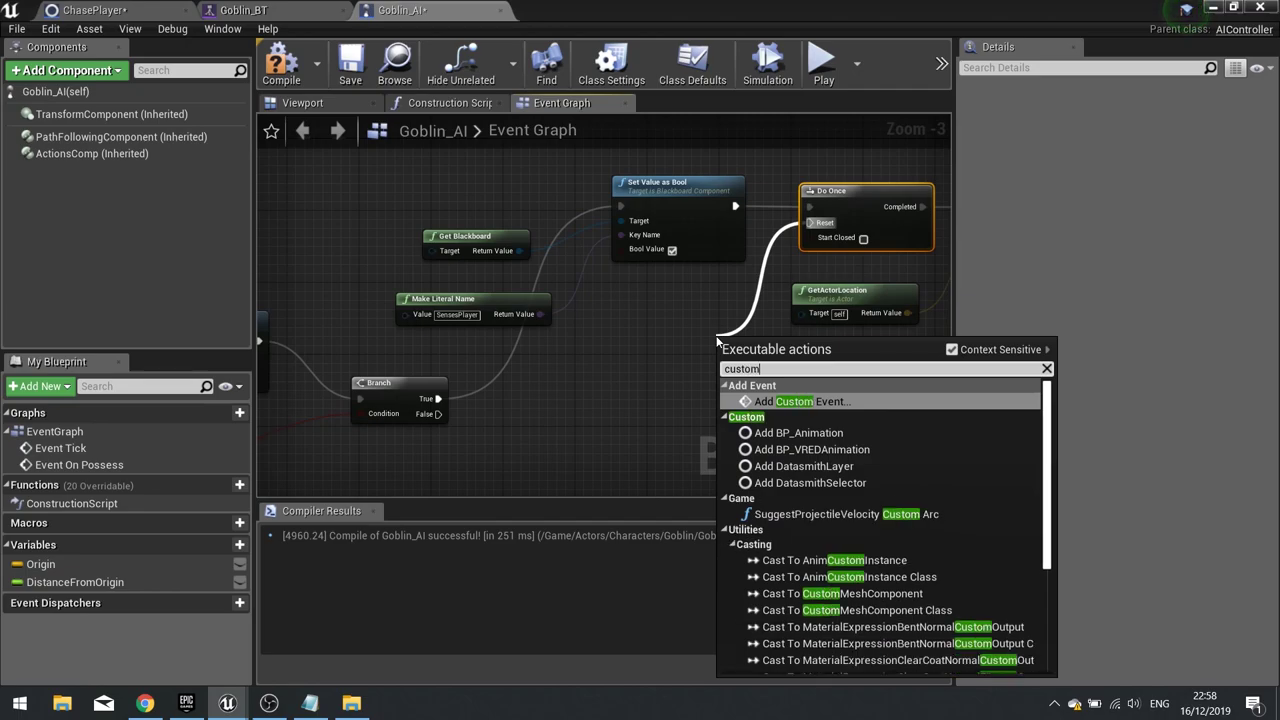
{"action": "key", "text": "Return"}
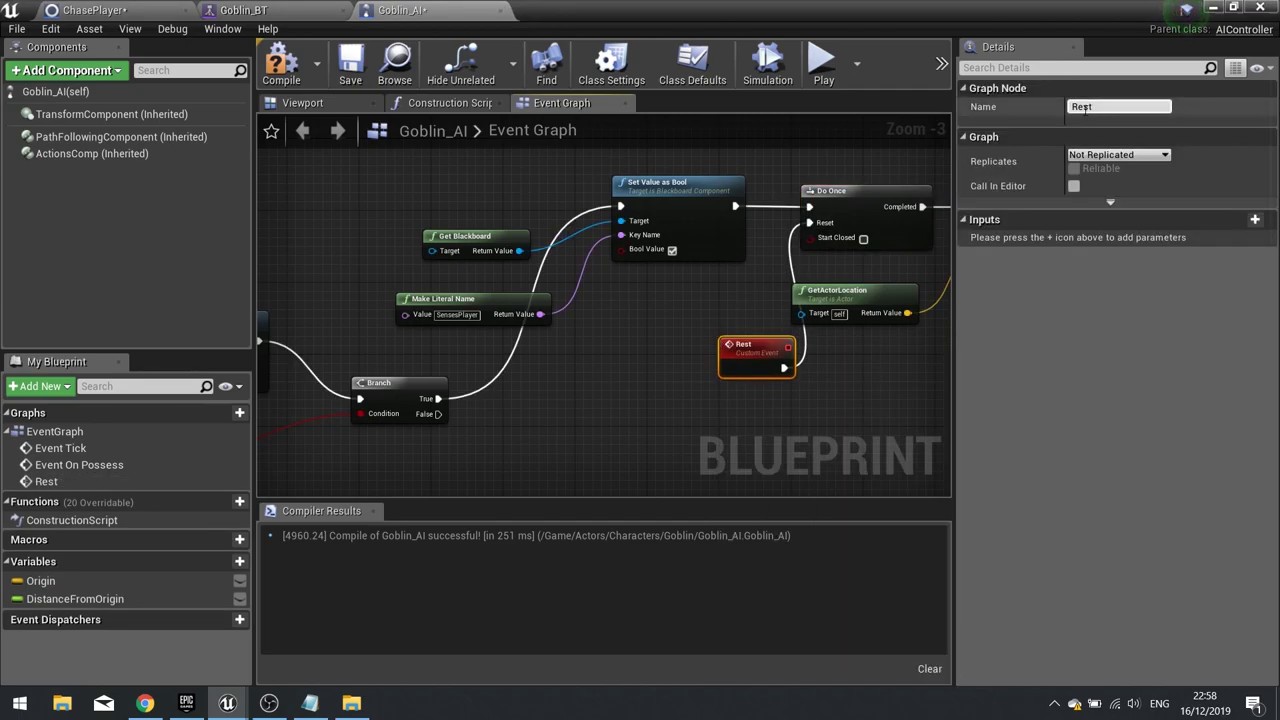
{"action": "key", "text": "Return"}
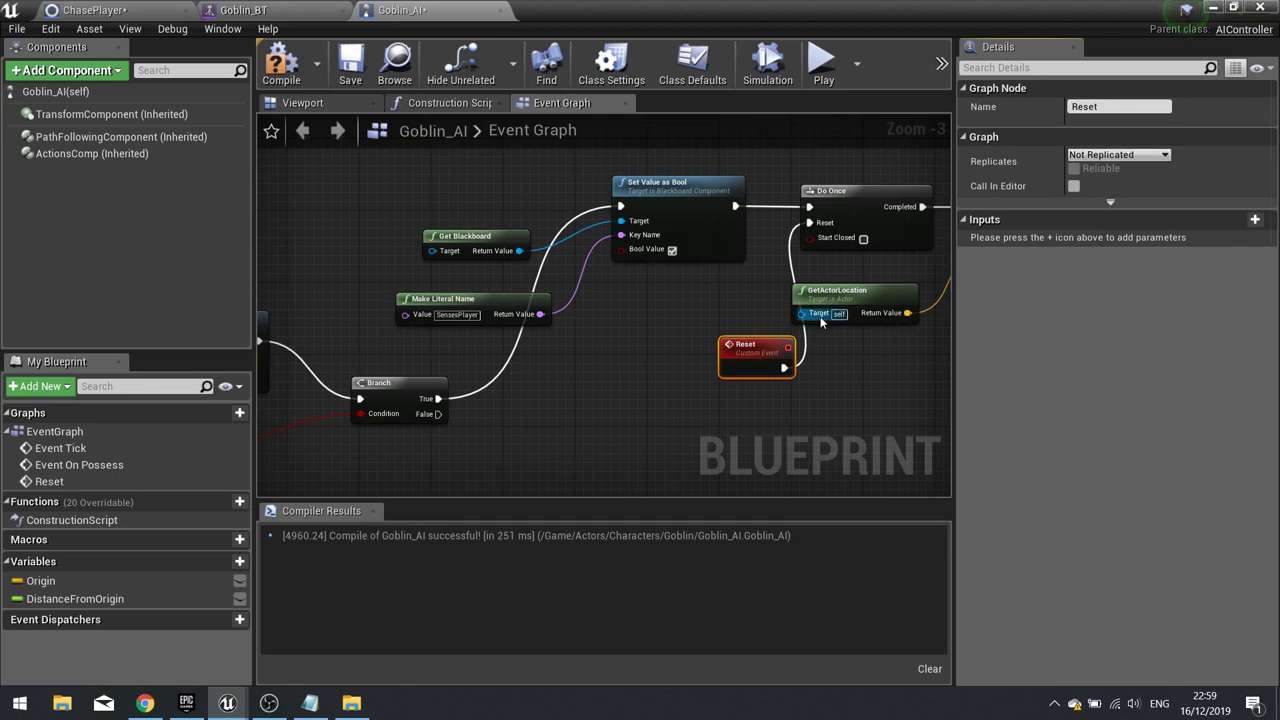
{"action": "left_click_drag", "start_coordinate": [770, 348], "coordinate": [706, 321]}
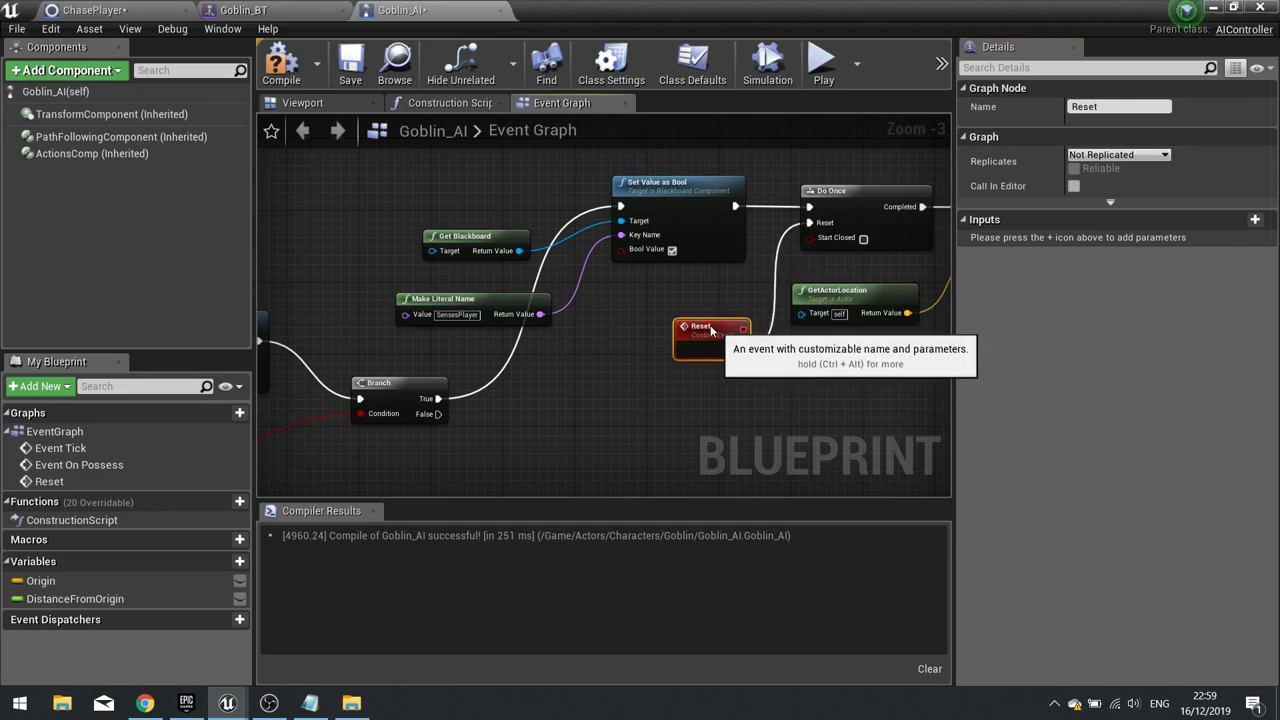
{"action": "left_click", "coordinate": [283, 63]}
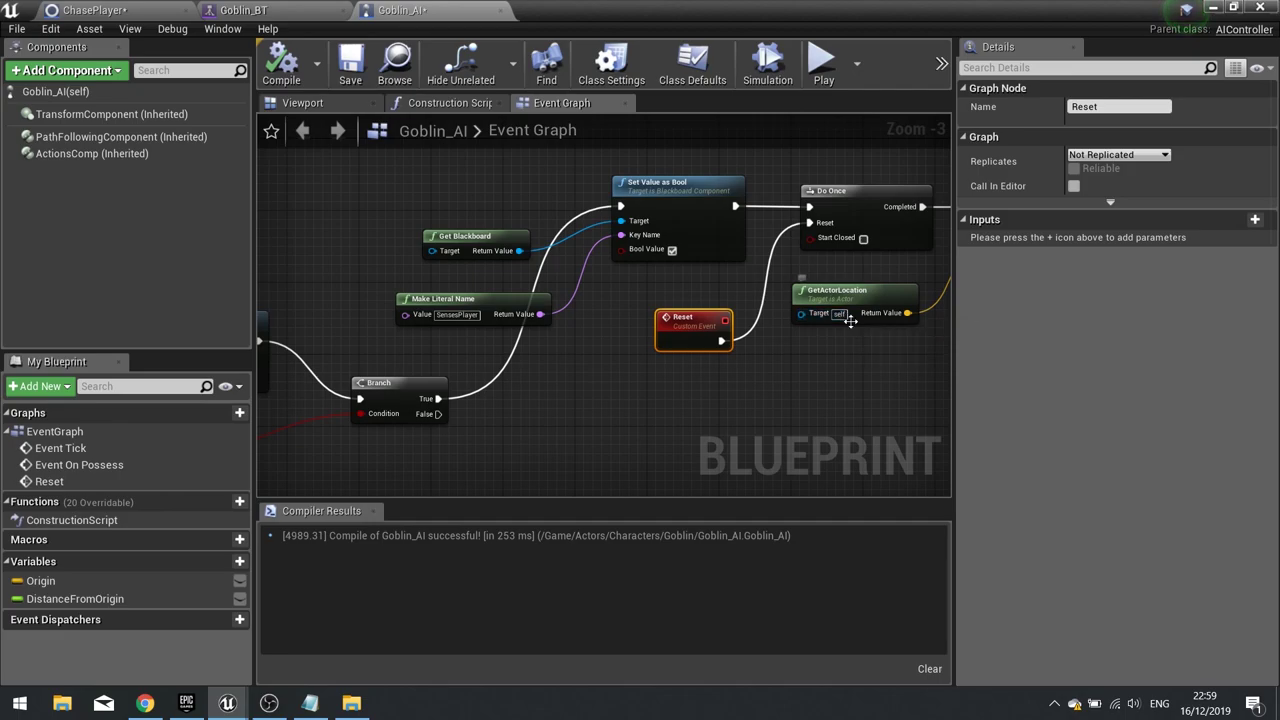
Feed a Get Controlled Pawn node into the GetActorLocation Target and compile Goblin_AI
{"action": "right_click_drag", "start_coordinate": [850, 321], "coordinate": [654, 333]}
{"action": "left_click_drag", "start_coordinate": [652, 304], "coordinate": [618, 397]}
{"action": "type", "text": "get cont"}
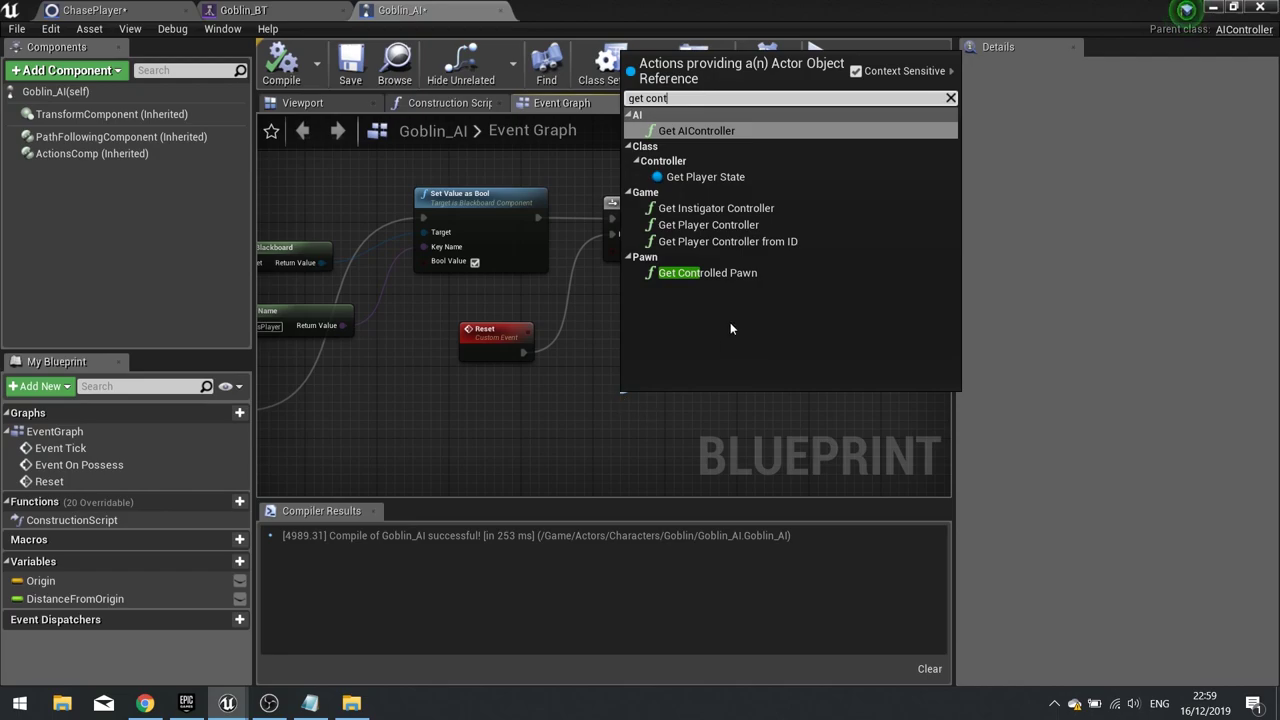
{"action": "left_click", "coordinate": [720, 273]}
{"action": "left_click", "coordinate": [284, 63]}
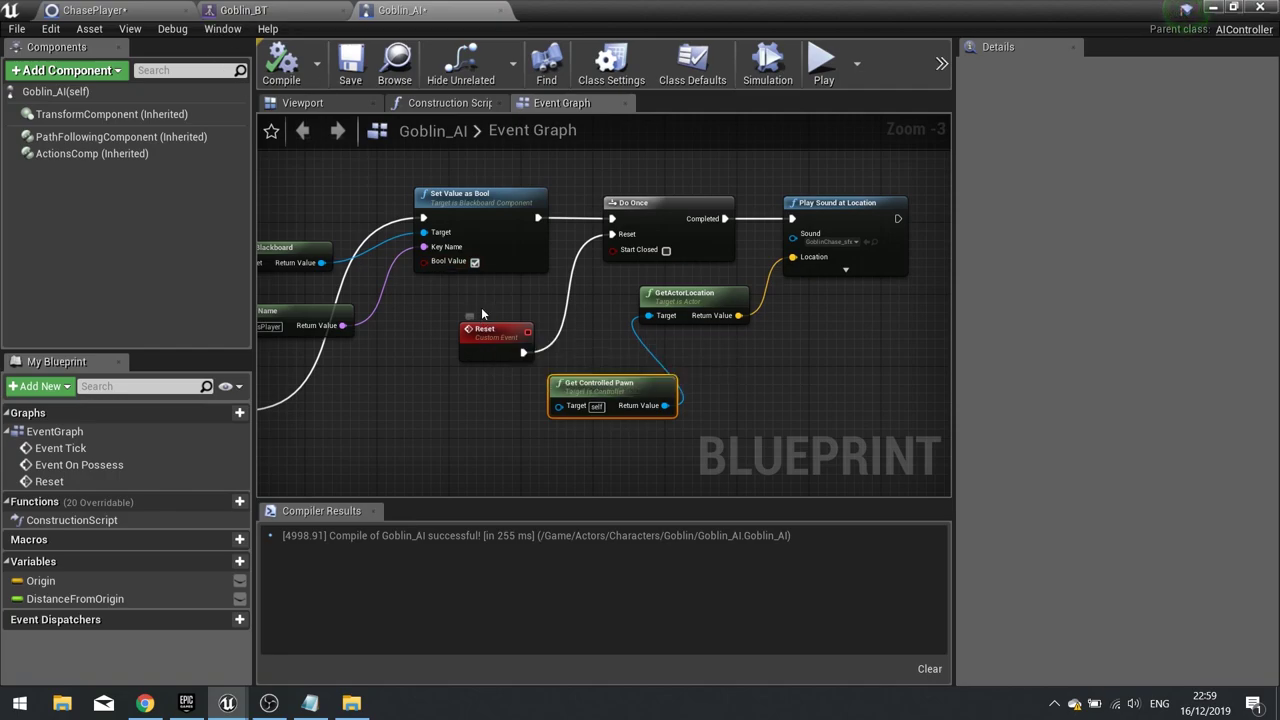
Close the blueprint editor, reopen the Goblin_BT behavior tree, and open its Return task's Event Graph
{"action": "left_click", "coordinate": [1272, 10]}
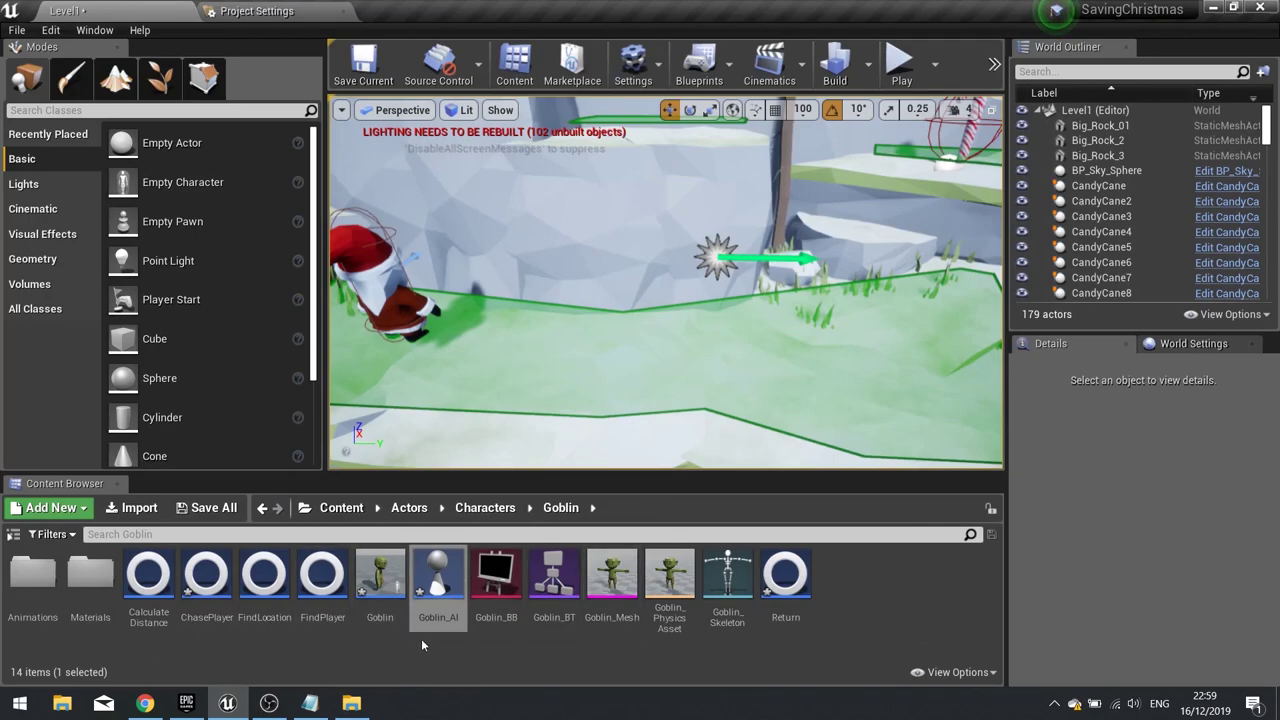
{"action": "double_click", "coordinate": [545, 596]}
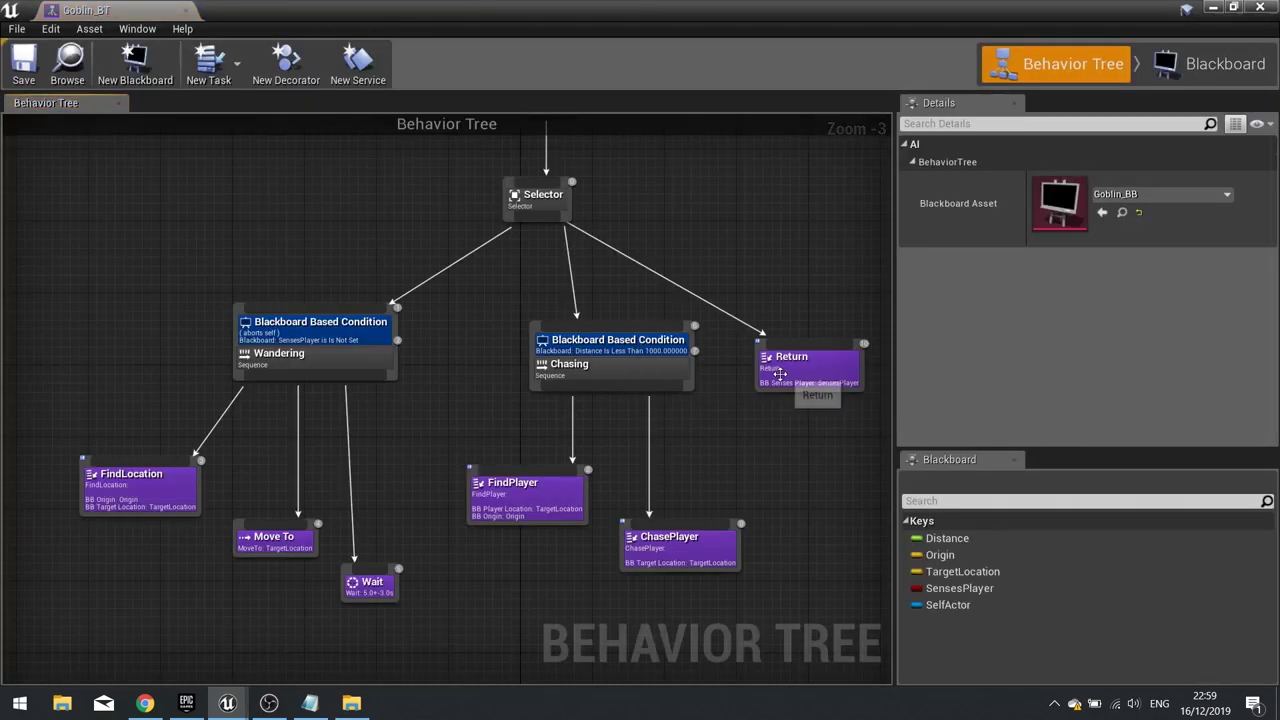
{"action": "left_click", "coordinate": [777, 381]}
{"action": "double_click", "coordinate": [777, 381]}
{"action": "right_click_drag", "start_coordinate": [743, 418], "coordinate": [520, 436]}
{"action": "right_click_drag", "start_coordinate": [722, 410], "coordinate": [489, 416]}
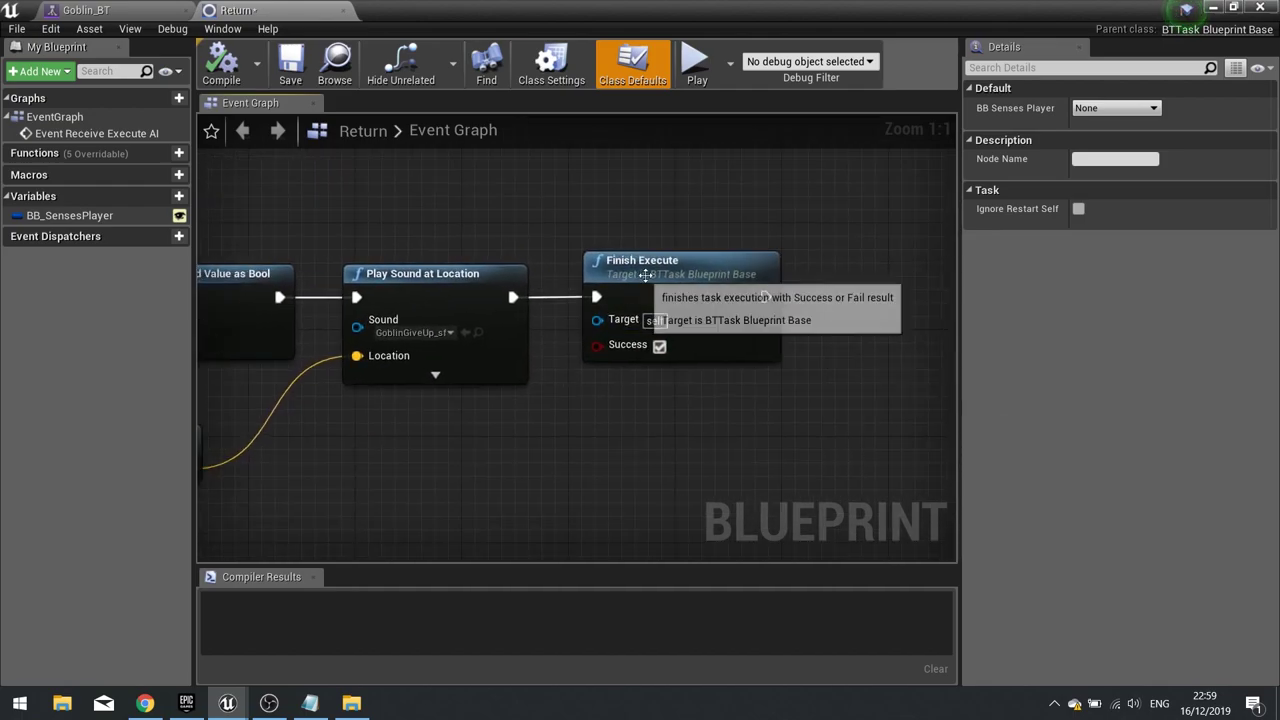
Move the Finish Execute and Event Receive Execute AI nodes outward to make room in the Return graph
{"action": "left_click_drag", "start_coordinate": [654, 273], "coordinate": [843, 270]}
{"action": "right_click_drag", "start_coordinate": [549, 417], "coordinate": [787, 388]}
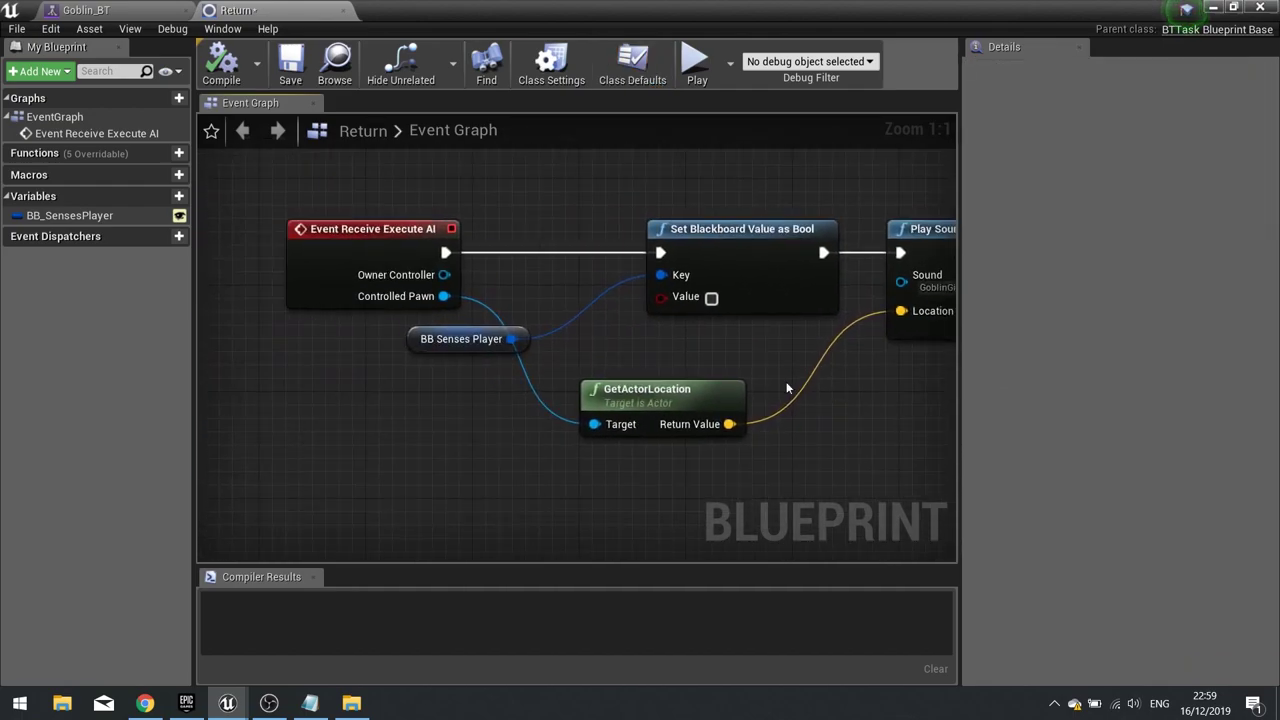
{"action": "left_click_drag", "start_coordinate": [356, 253], "coordinate": [214, 240]}
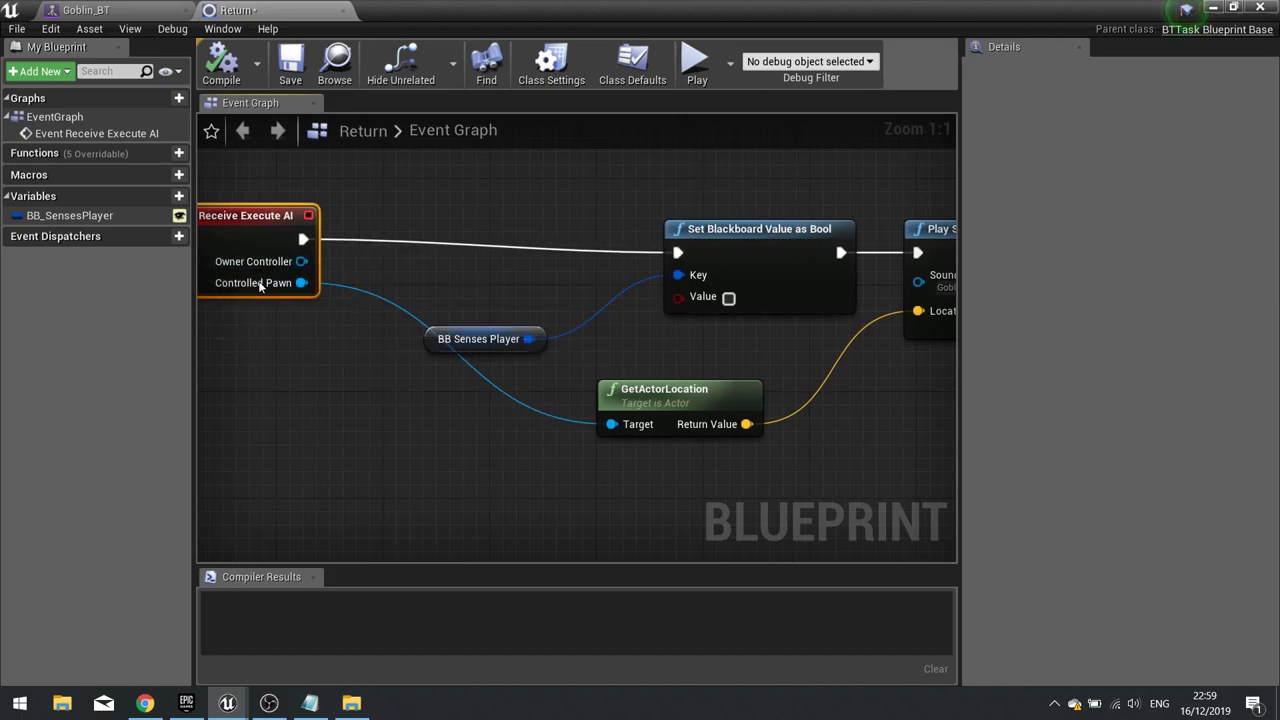
Cast Controlled Pawn to Goblin and wire the cast between Event Receive Execute AI and Set Blackboard Value as Bool
{"action": "left_click_drag", "start_coordinate": [301, 283], "coordinate": [372, 272]}
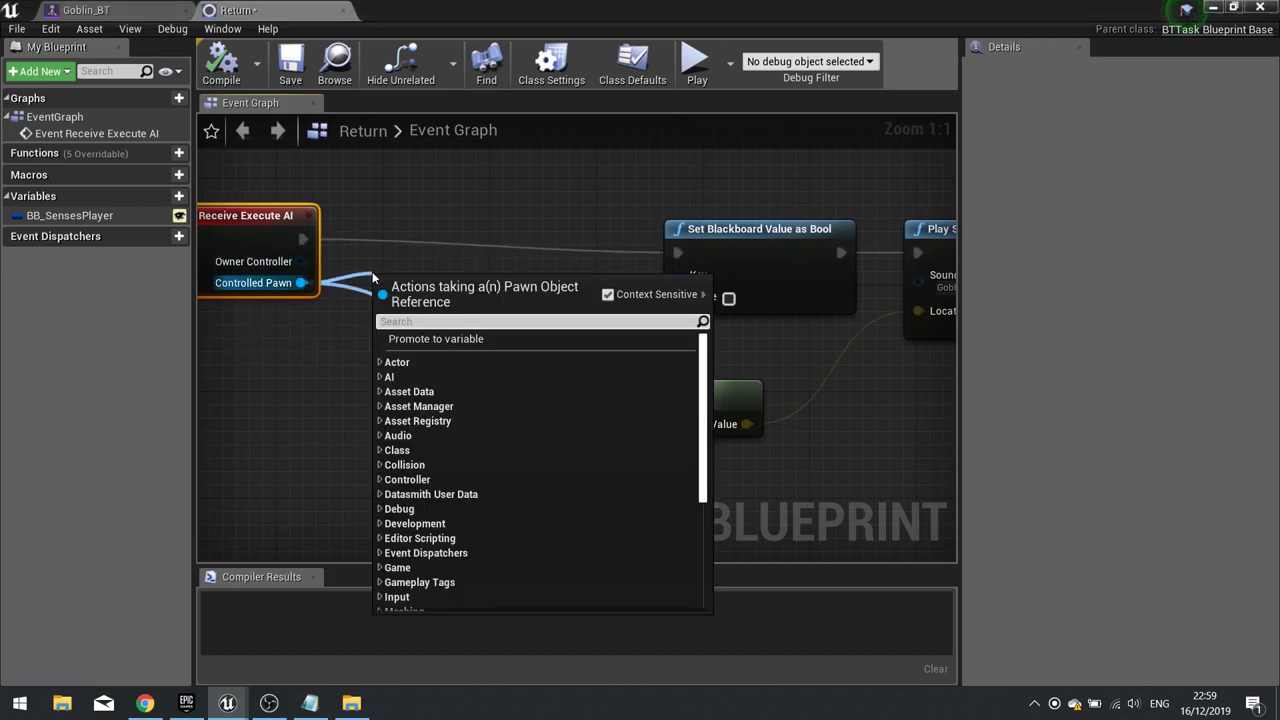
{"action": "type", "text": "cast to"}
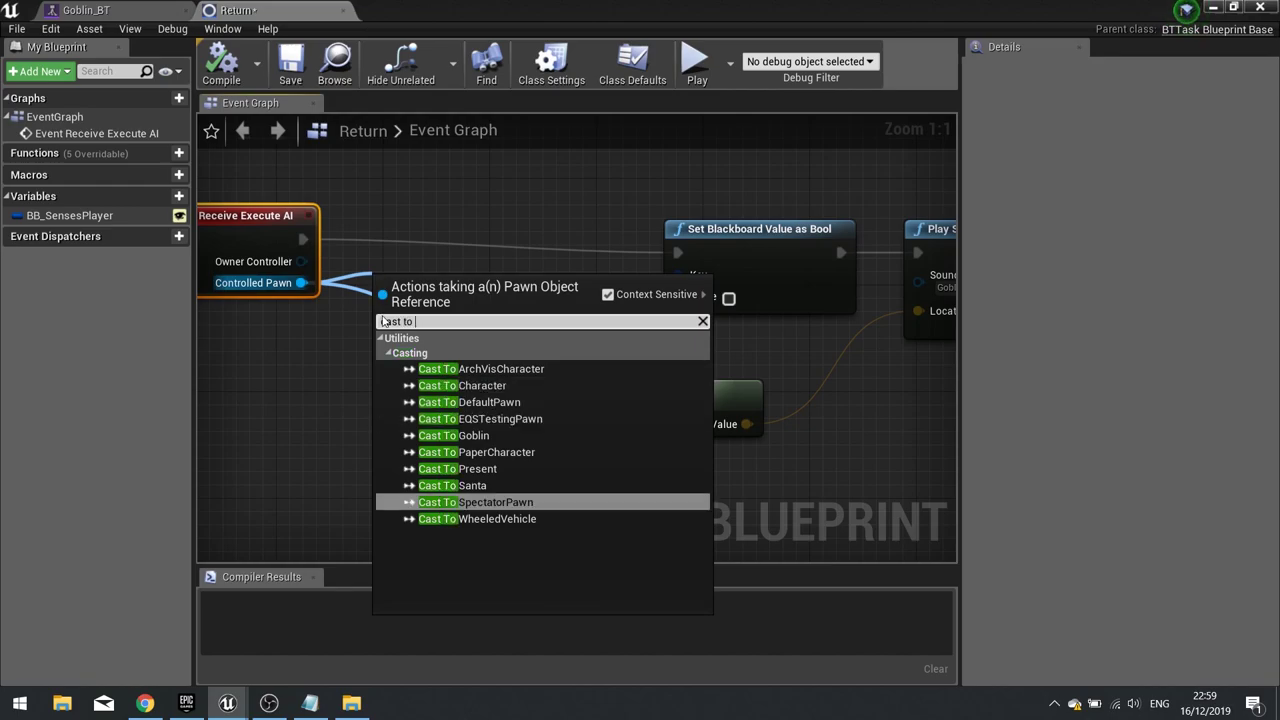
{"action": "left_click", "coordinate": [453, 435]}
{"action": "left_click_drag", "start_coordinate": [374, 306], "coordinate": [303, 239]}
{"action": "left_click_drag", "start_coordinate": [511, 240], "coordinate": [678, 252]}
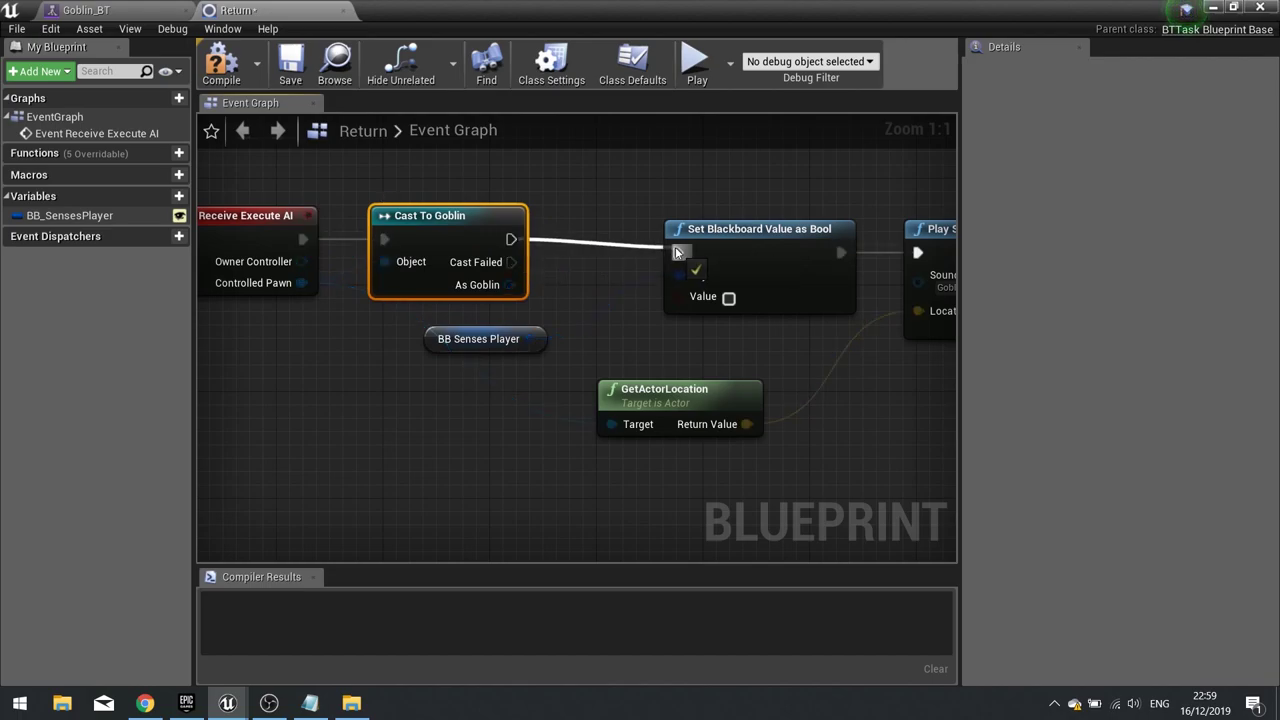
Try to find the Reset event from the As Goblin output, and compile the Return task
{"action": "right_click_drag", "start_coordinate": [678, 252], "coordinate": [546, 213]}
{"action": "left_click_drag", "start_coordinate": [379, 246], "coordinate": [475, 307]}
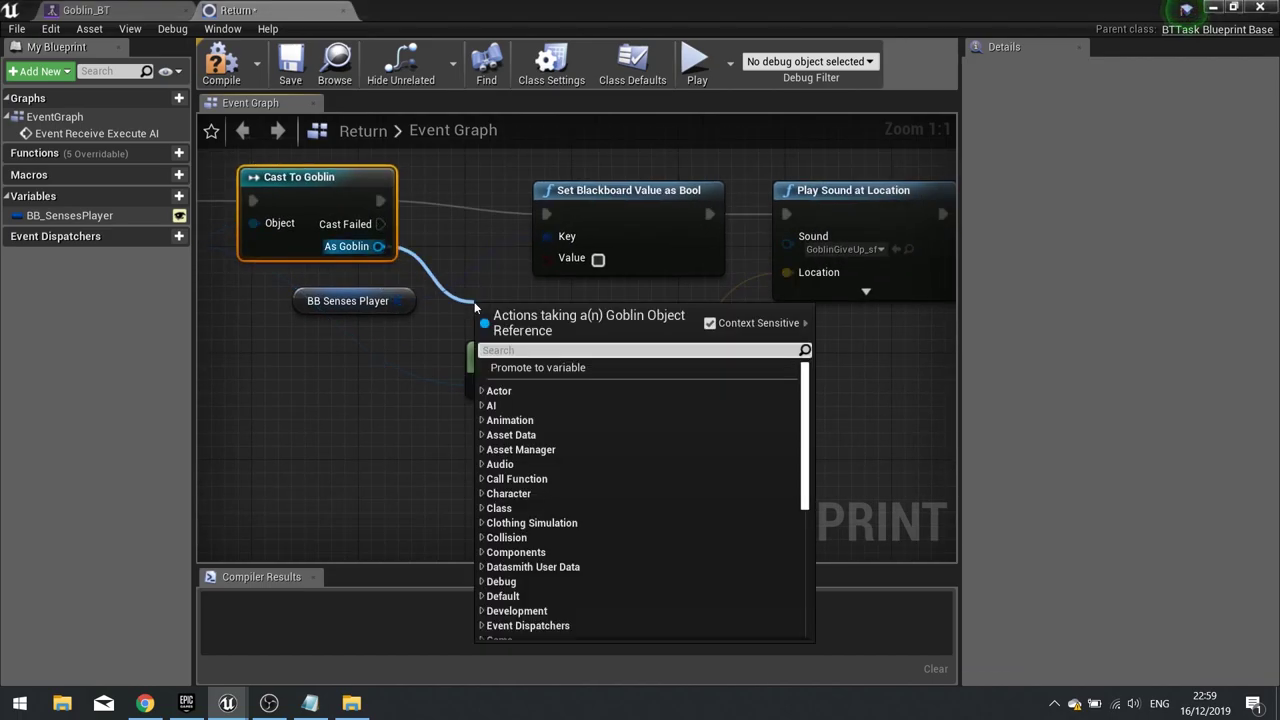
{"action": "type", "text": "reset"}
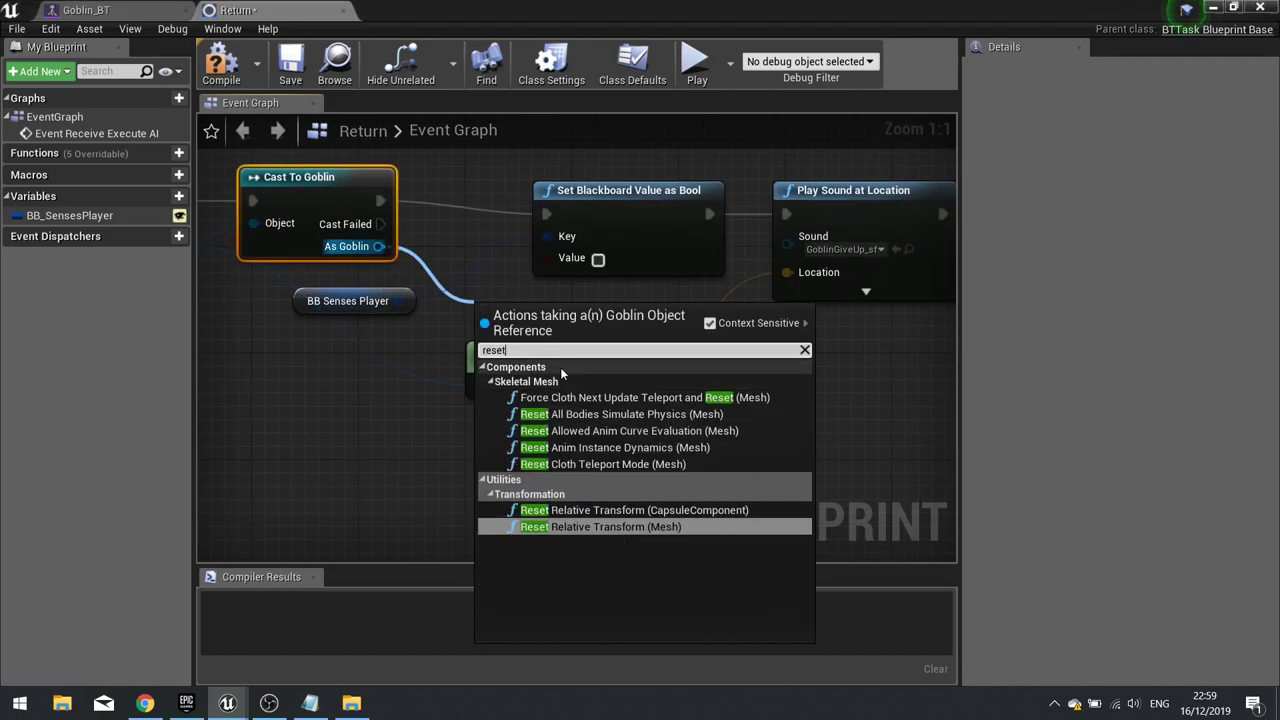
{"action": "left_click", "coordinate": [459, 253]}
{"action": "left_click", "coordinate": [221, 62]}
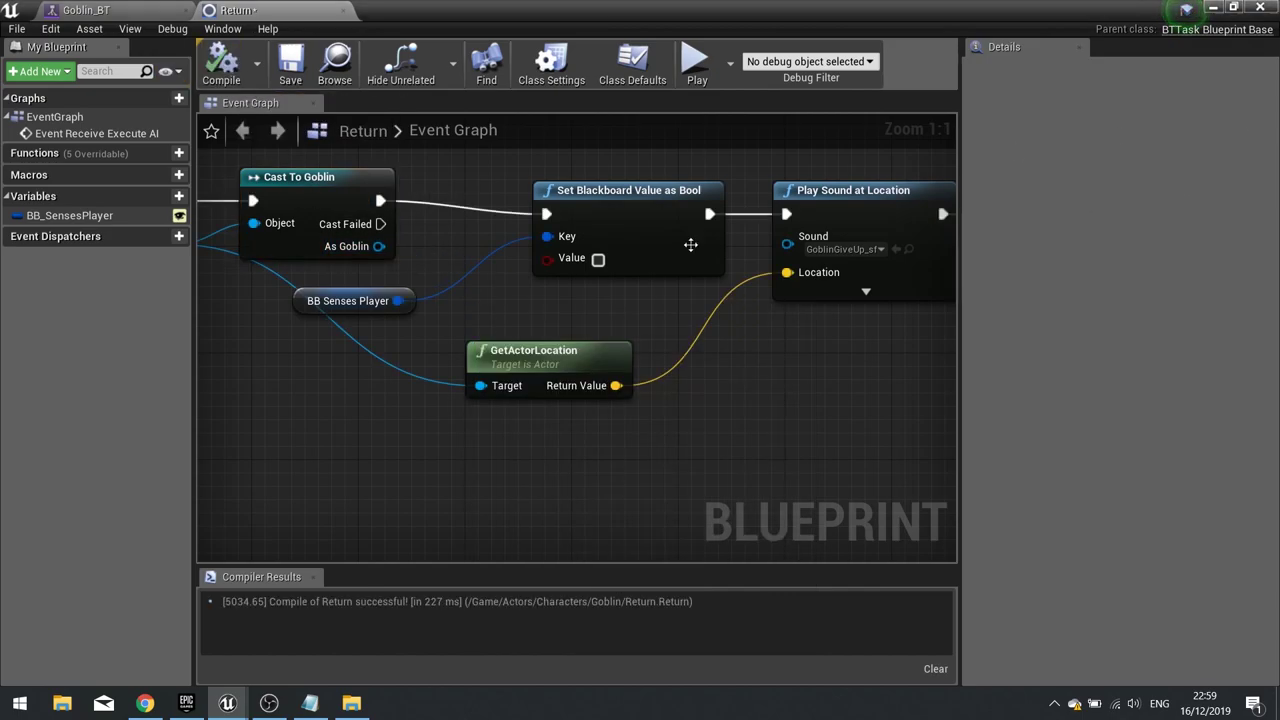
Delete the Cast To Goblin node from the Return graph
{"action": "right_click_drag", "start_coordinate": [377, 250], "coordinate": [606, 274]}
{"action": "left_click", "coordinate": [519, 201]}
{"action": "key", "text": "Delete"}
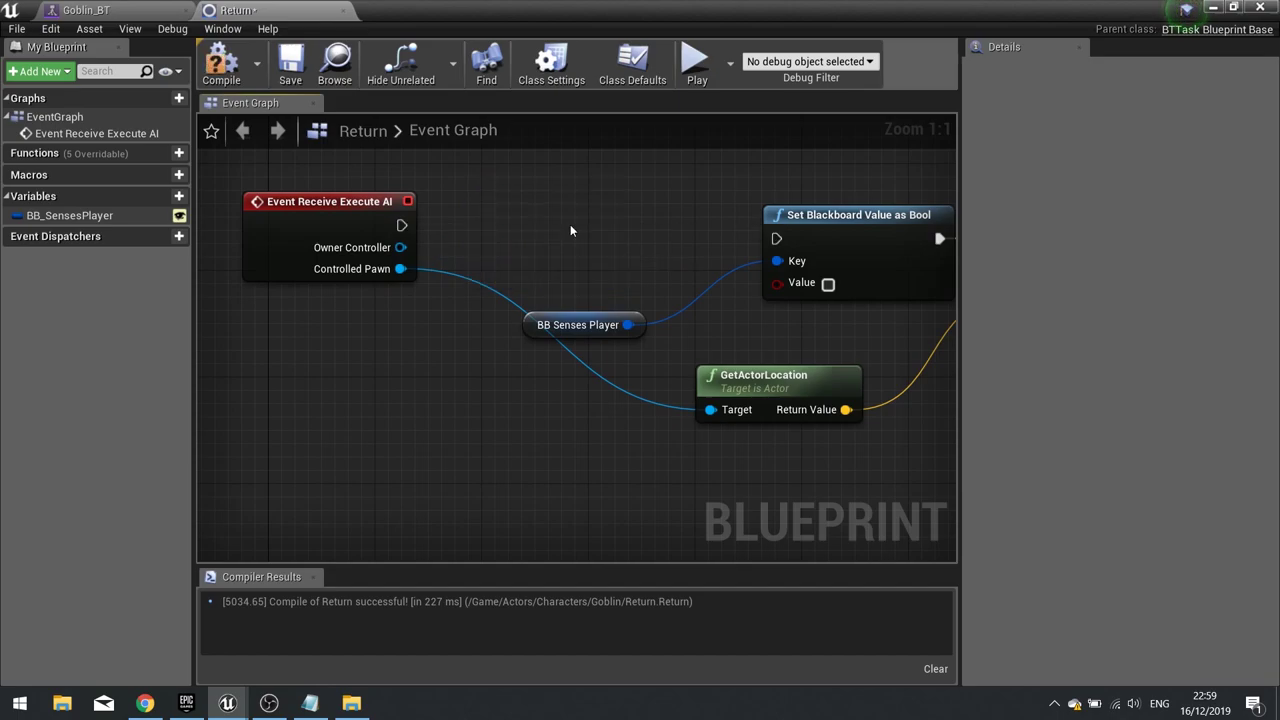
Add a Cast To Goblin_AI node from Owner Controller and place it beside Event Receive Execute AI
{"action": "left_click_drag", "start_coordinate": [400, 247], "coordinate": [498, 303]}
{"action": "type", "text": "c"}
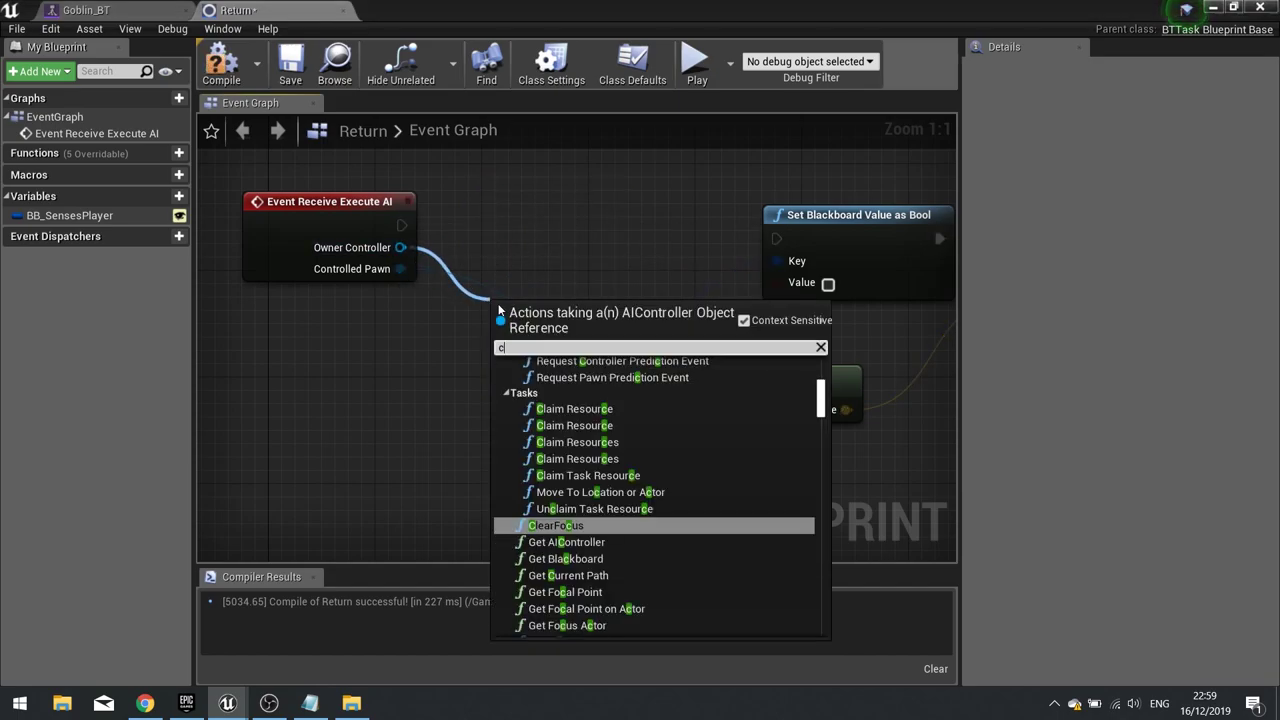
{"action": "type", "text": "ast to goblin"}
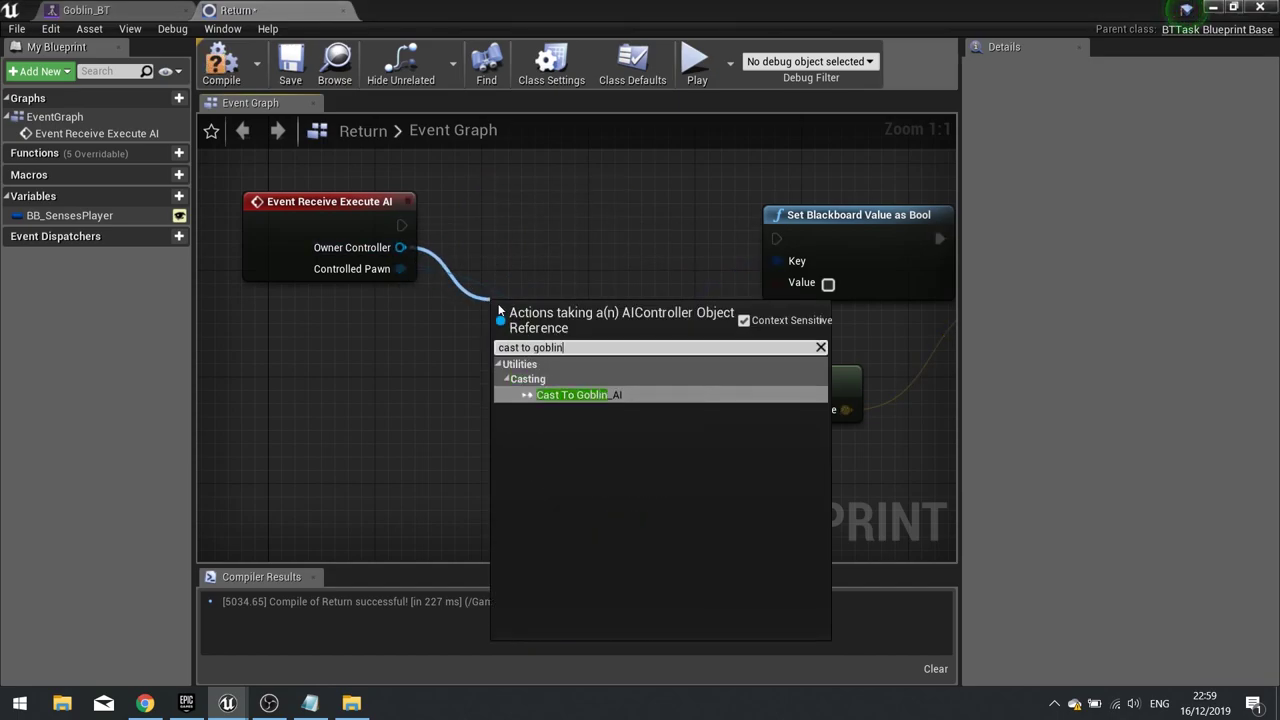
{"action": "key", "text": "Return"}
{"action": "left_click_drag", "start_coordinate": [535, 310], "coordinate": [532, 205]}
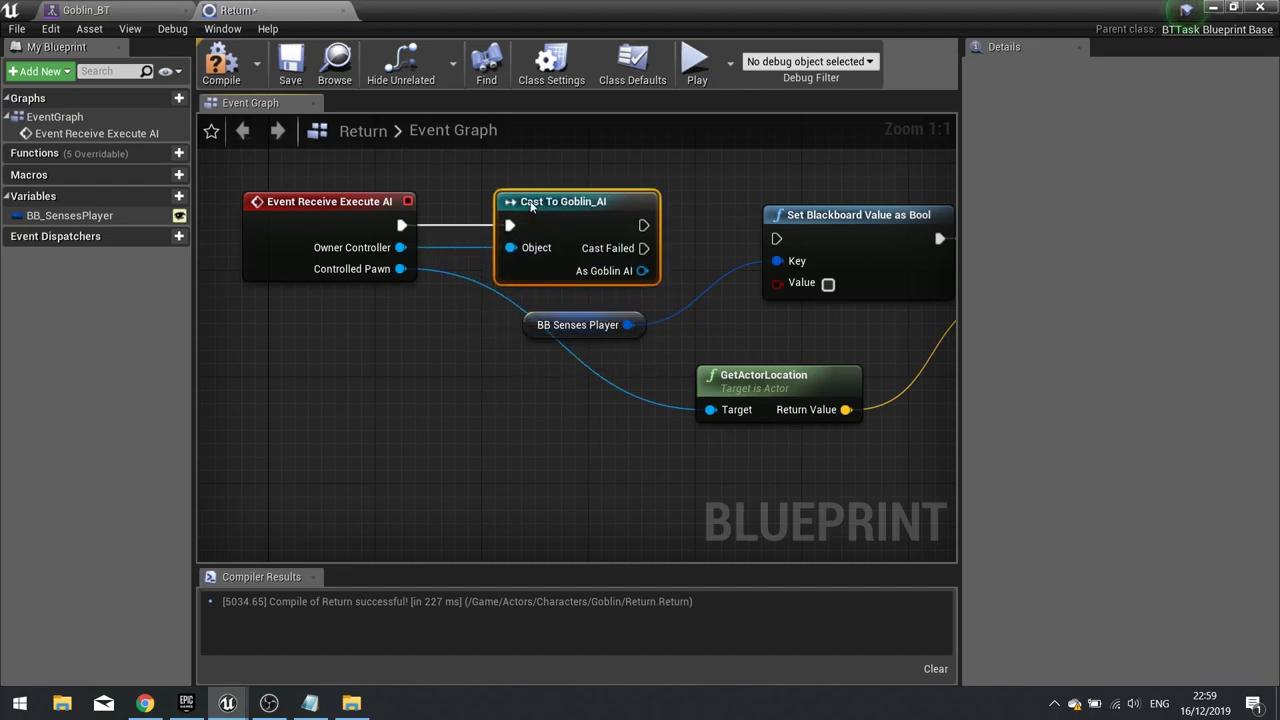
Call Goblin_AI's Reset event from the As Goblin AI output, wire it before Set Blackboard Value as Bool, and compile the Return task
{"action": "left_click_drag", "start_coordinate": [642, 270], "coordinate": [686, 316]}
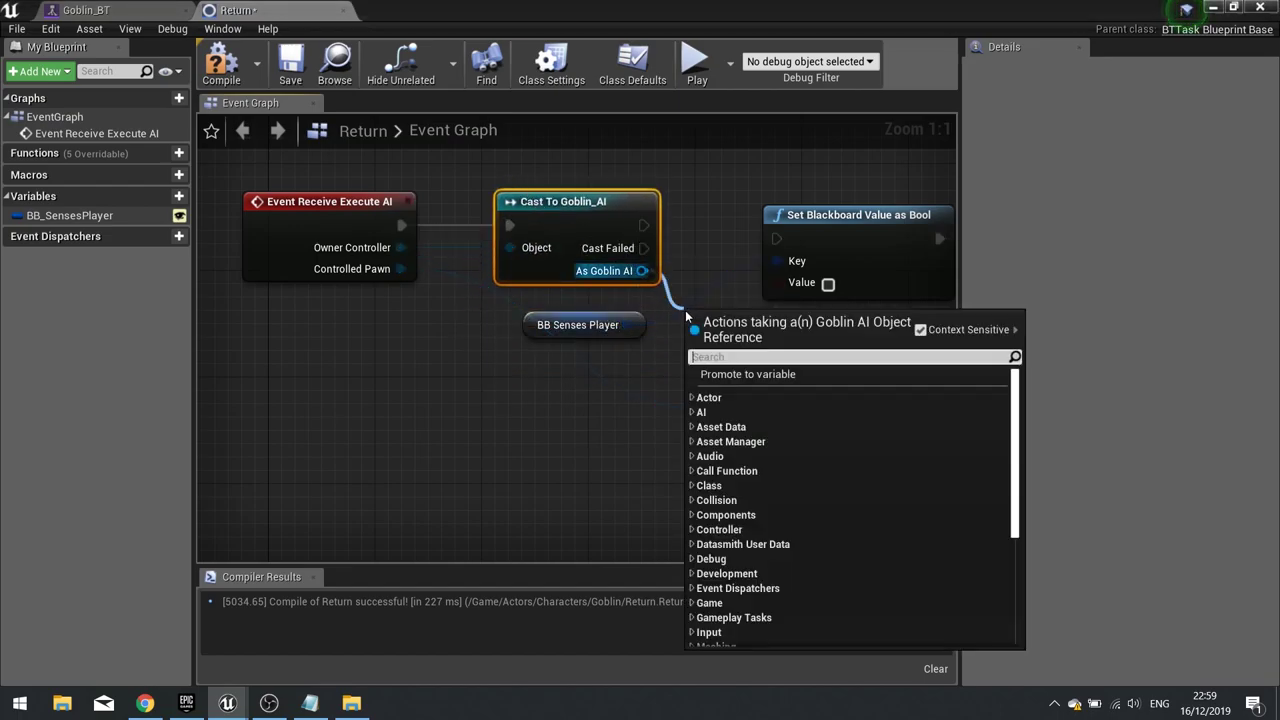
{"action": "type", "text": "reset"}
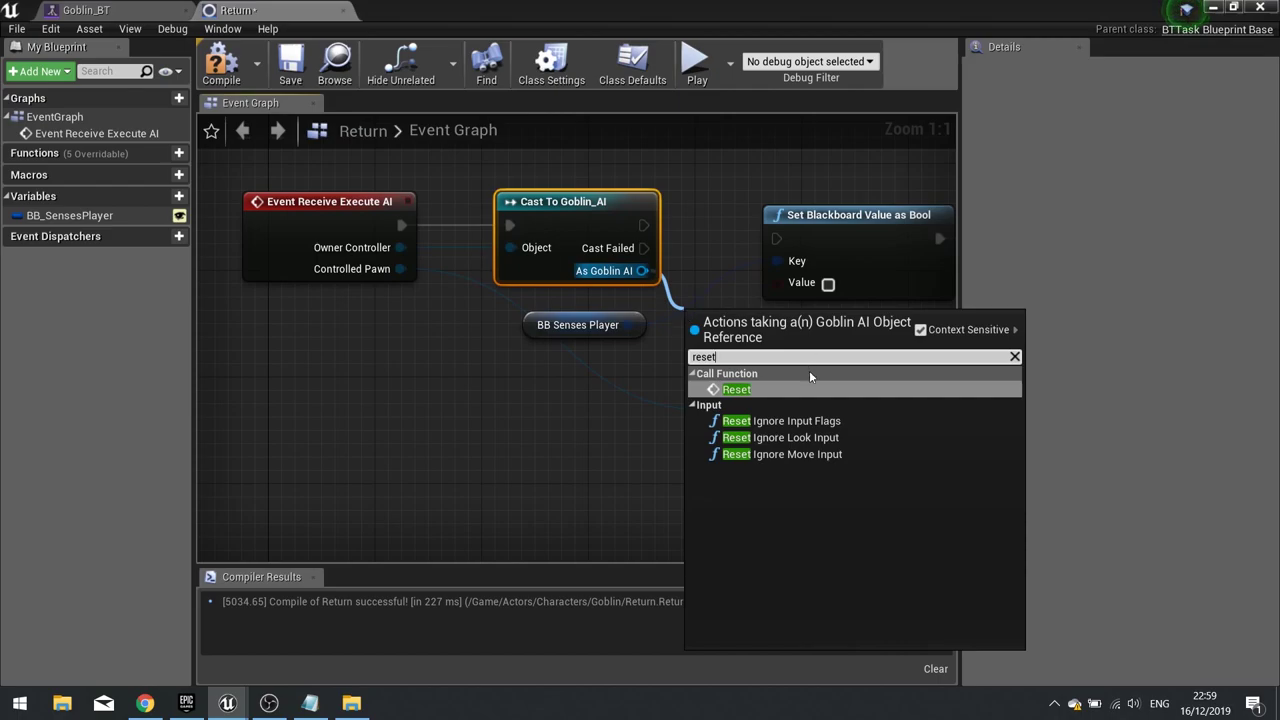
{"action": "left_click", "coordinate": [770, 389]}
{"action": "left_click_drag", "start_coordinate": [268, 172], "coordinate": [606, 200]}
{"action": "left_click_drag", "start_coordinate": [668, 237], "coordinate": [776, 238]}
{"action": "left_click", "coordinate": [221, 66]}
{"action": "right_click_drag", "start_coordinate": [665, 318], "coordinate": [316, 283]}
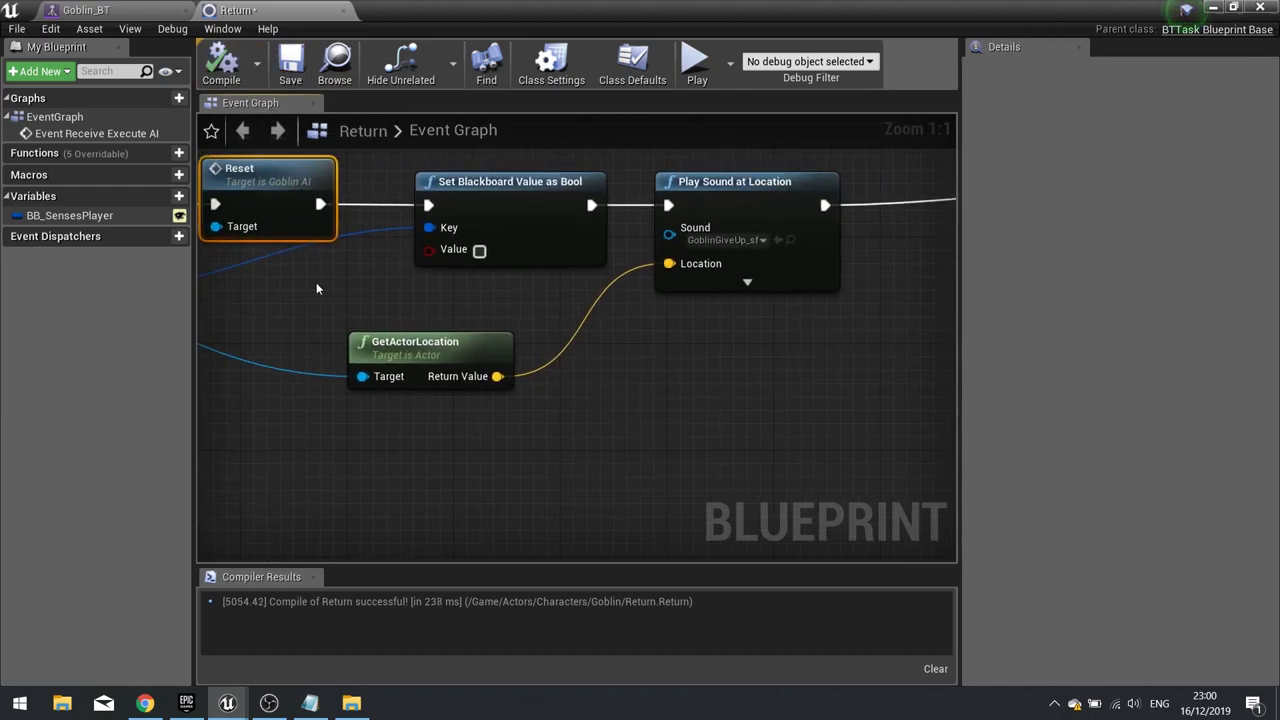
{"action": "right_click_drag", "start_coordinate": [452, 299], "coordinate": [651, 317]}
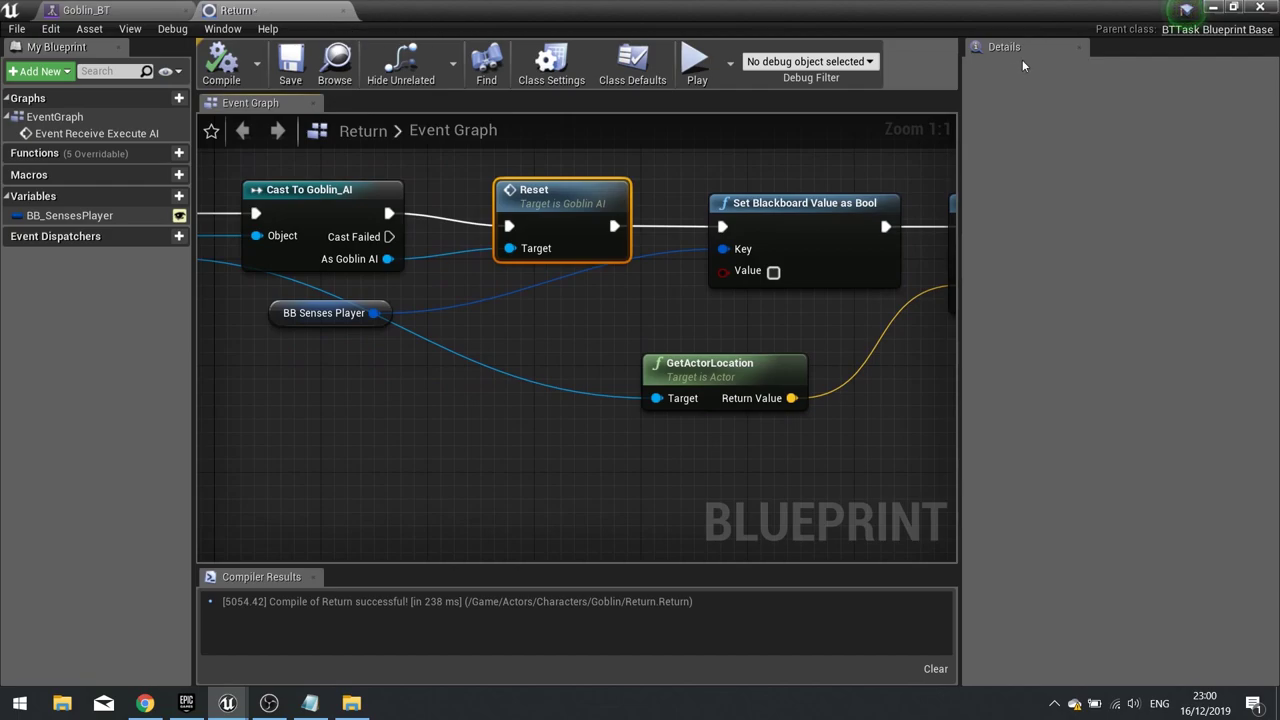
Play-test Level1, moving Santa near and away from the goblin to check the chase and give-up sounds, and stop the session
{"action": "left_click", "coordinate": [1208, 10]}
{"action": "left_click", "coordinate": [900, 60]}
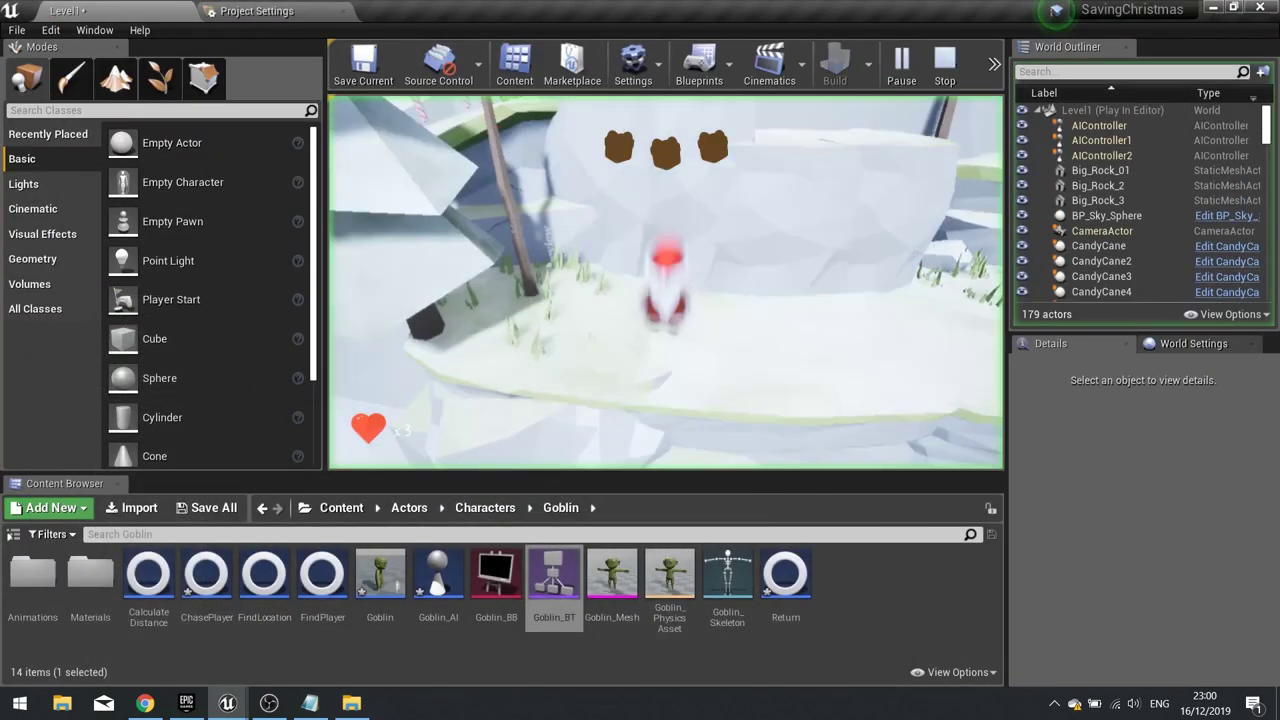
{"action": "key", "text": "d"}
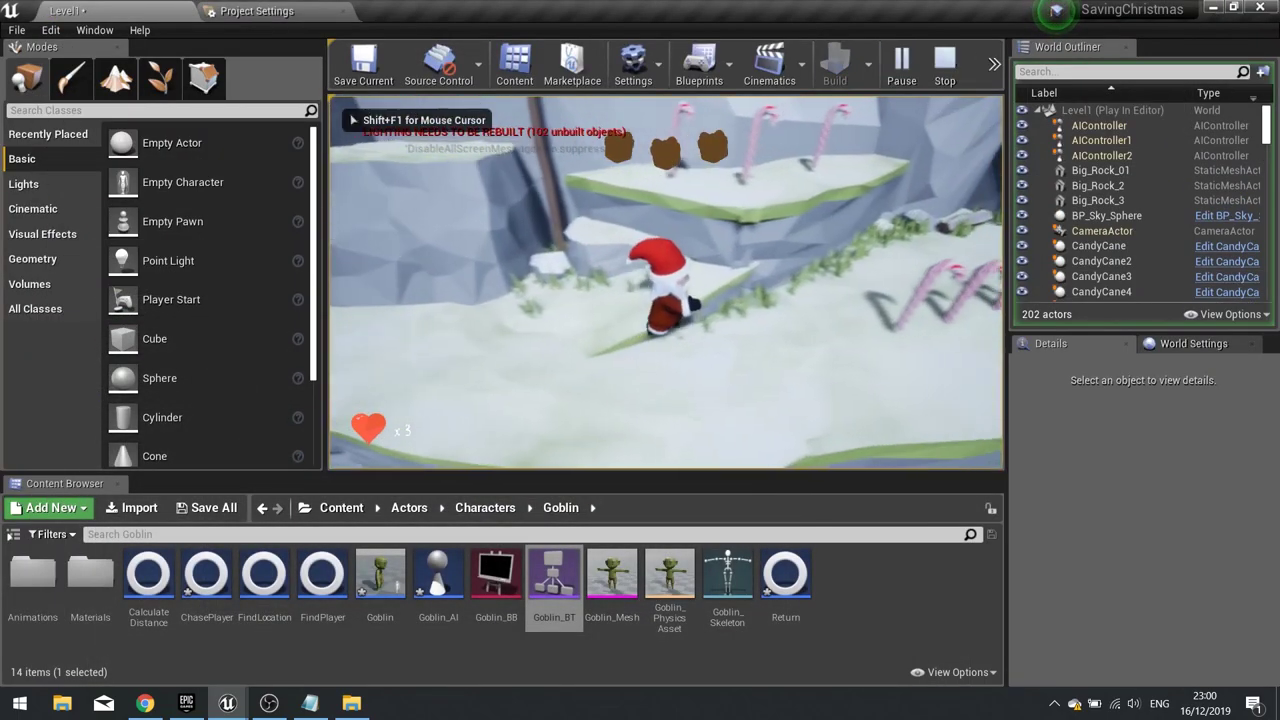
{"action": "key", "text": "a"}
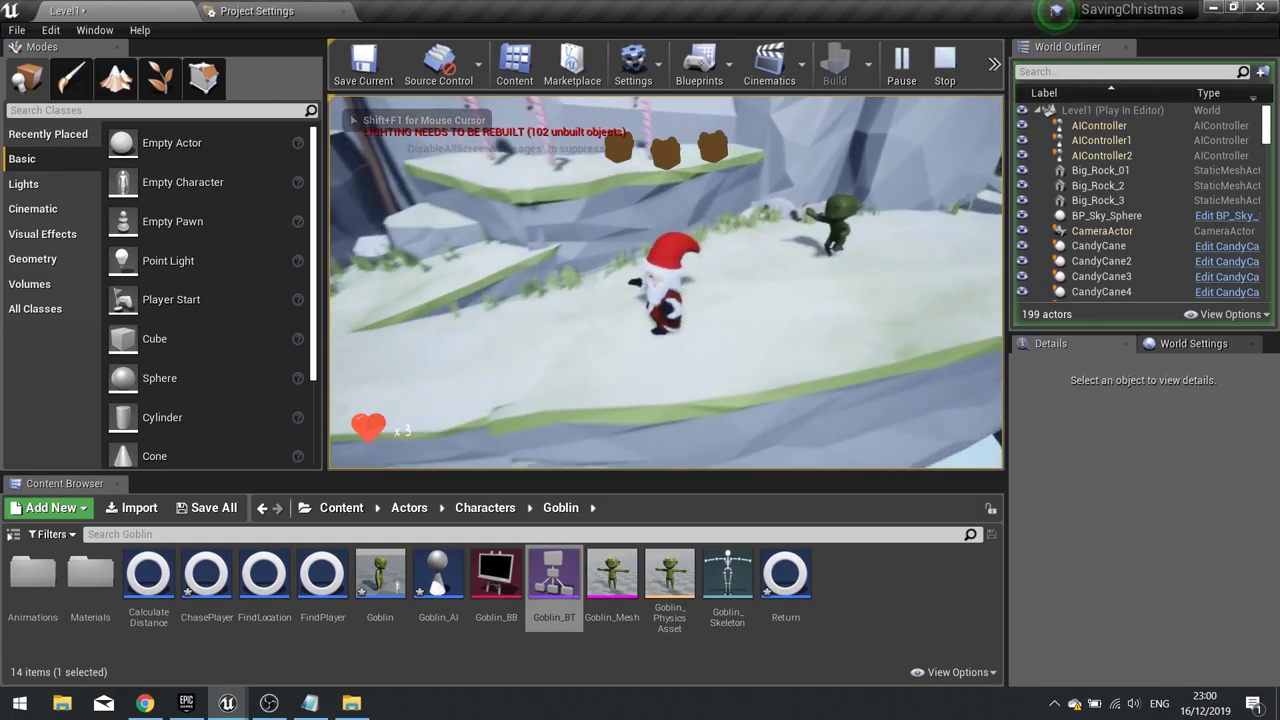
{"action": "key", "text": "d"}
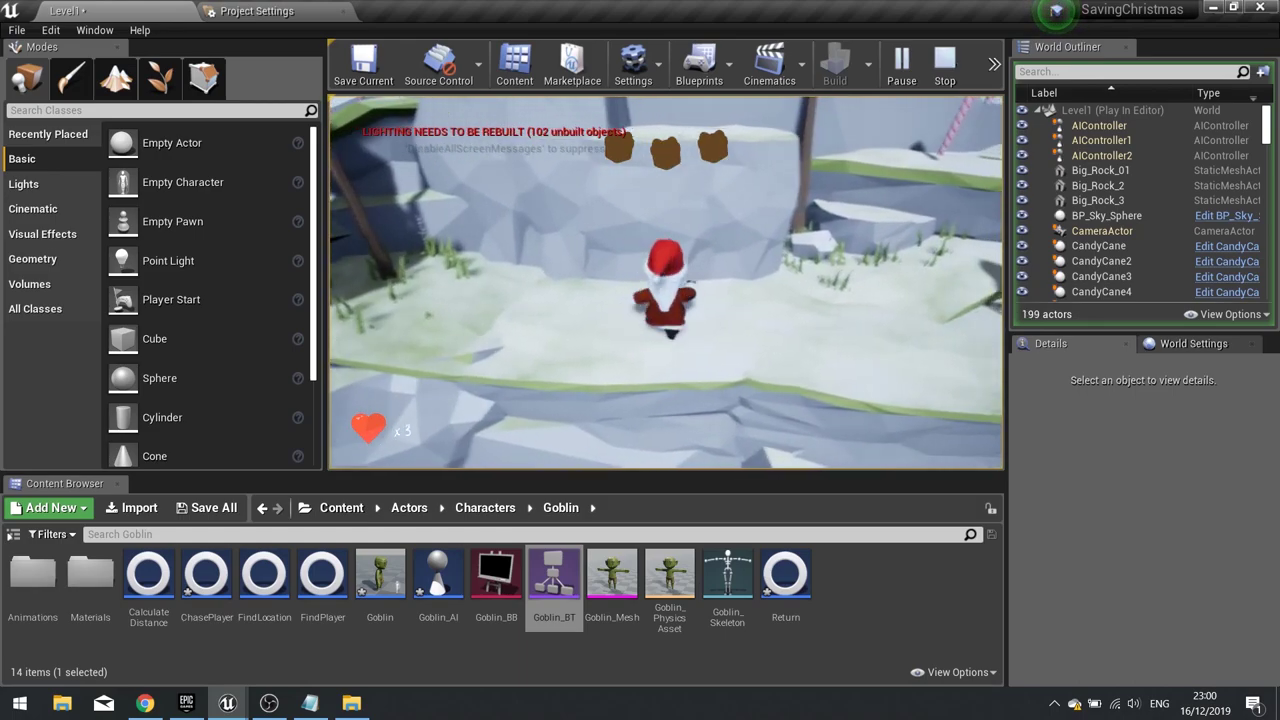
{"action": "key", "text": "w"}
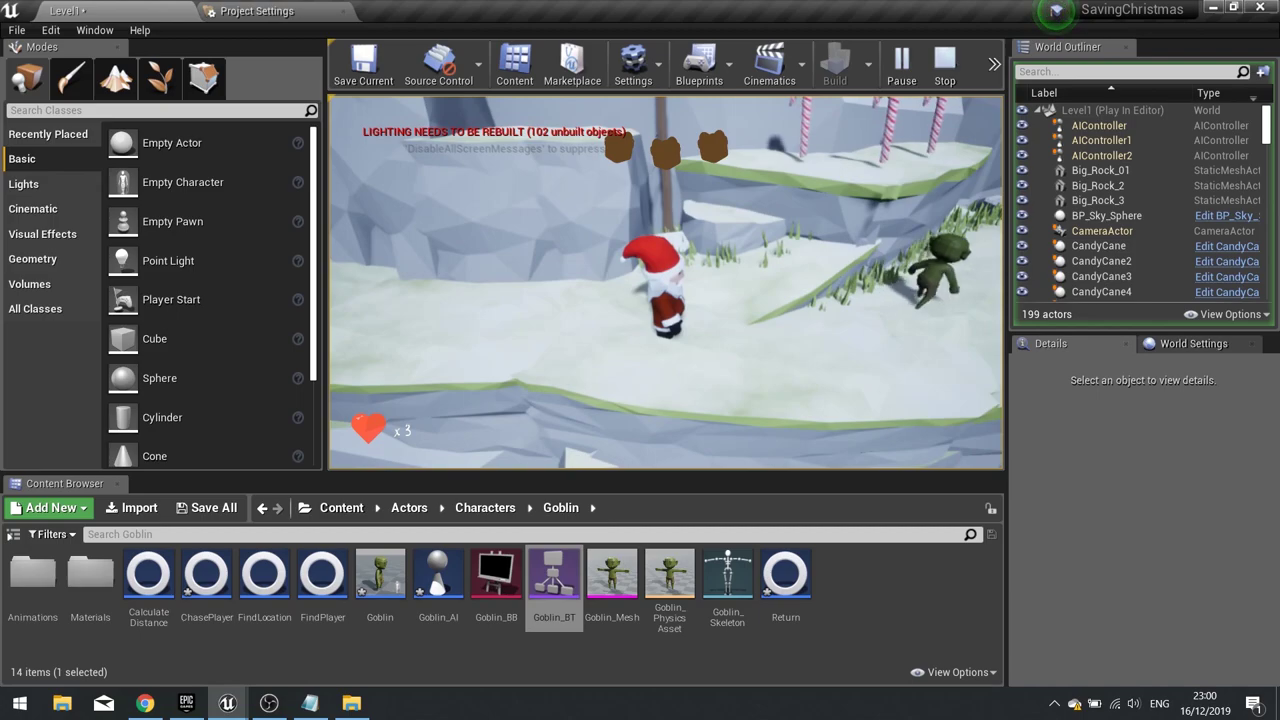
{"action": "key", "text": "d"}
{"action": "key", "text": "d"}
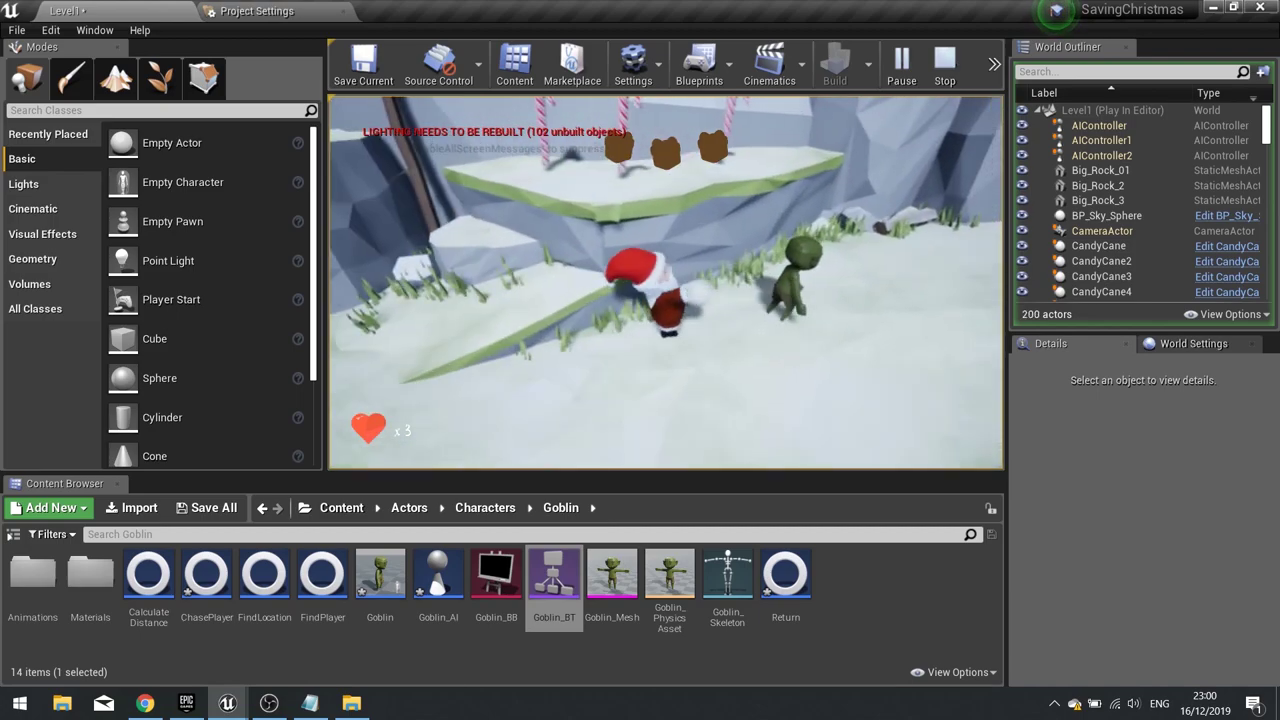
{"action": "key", "text": "w"}
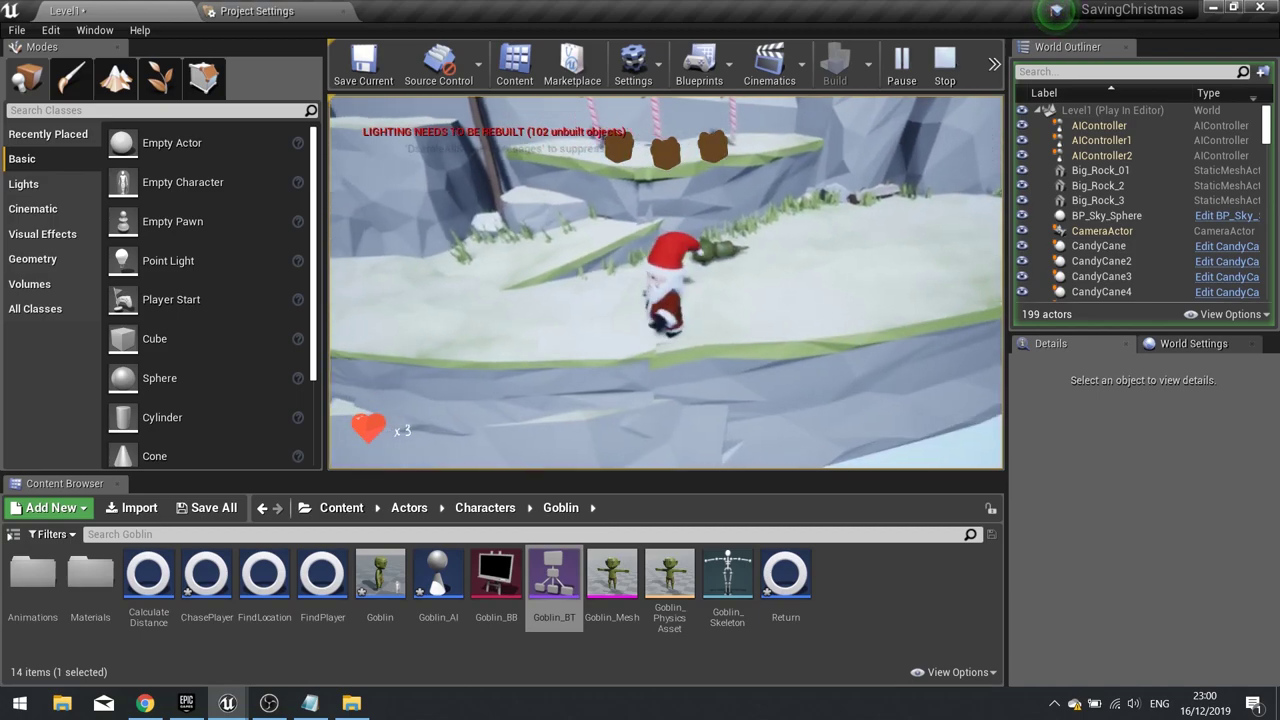
{"action": "key", "text": "space"}
{"action": "key", "text": "w"}
{"action": "key", "text": "s"}
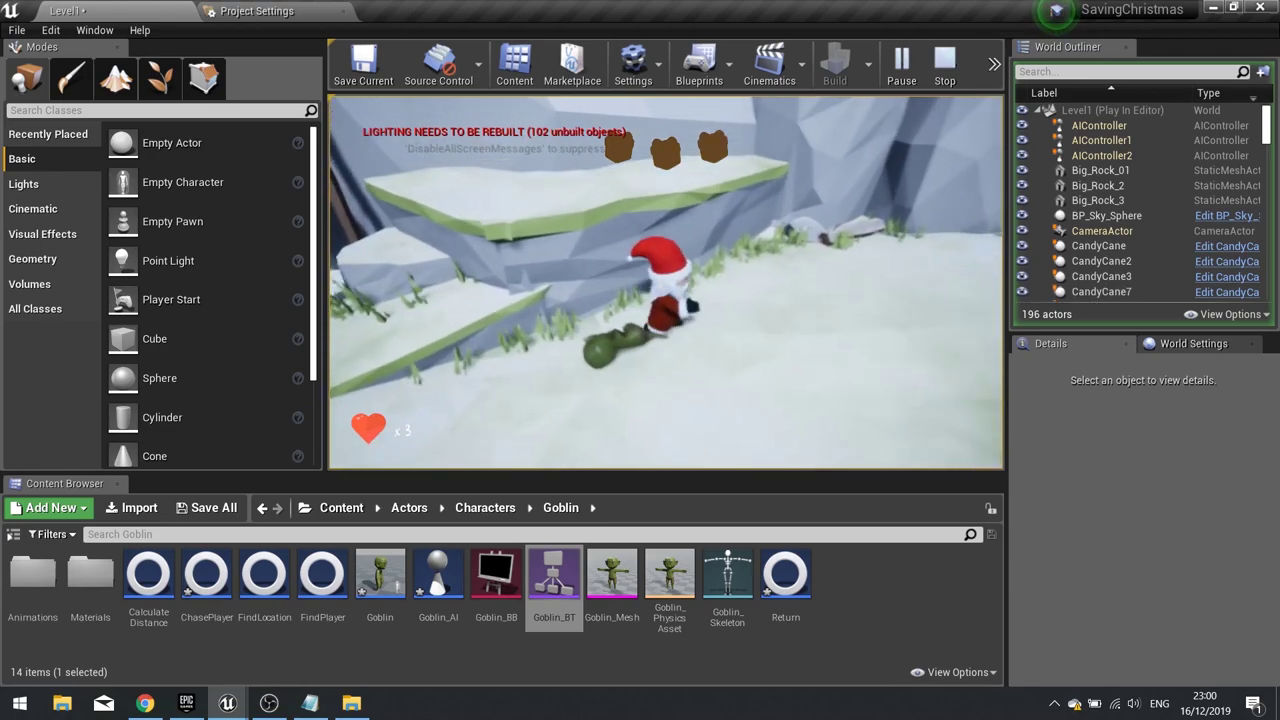
{"action": "key", "text": "Escape"}
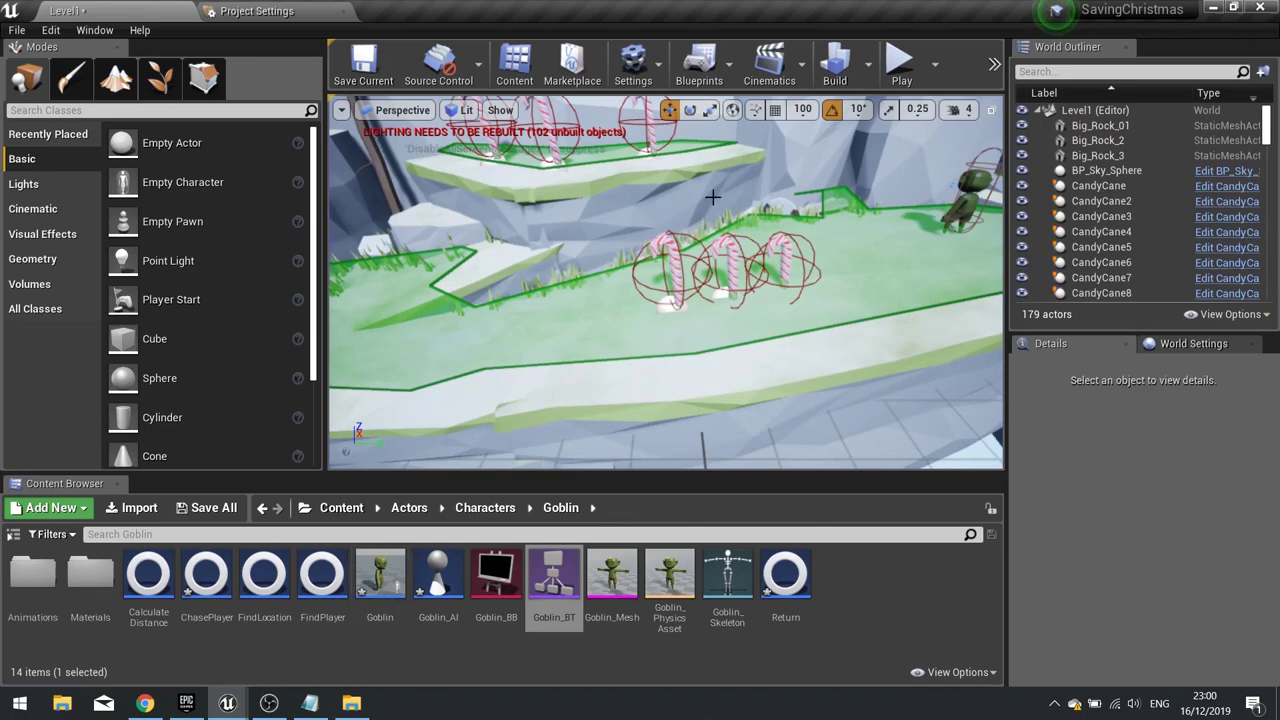
In the Level1 blueprint, delete the Delay, Stop, Play Sound 2D and Music getter nodes following the SET Music node
{"action": "left_click", "coordinate": [699, 65]}
{"action": "left_click", "coordinate": [771, 203]}
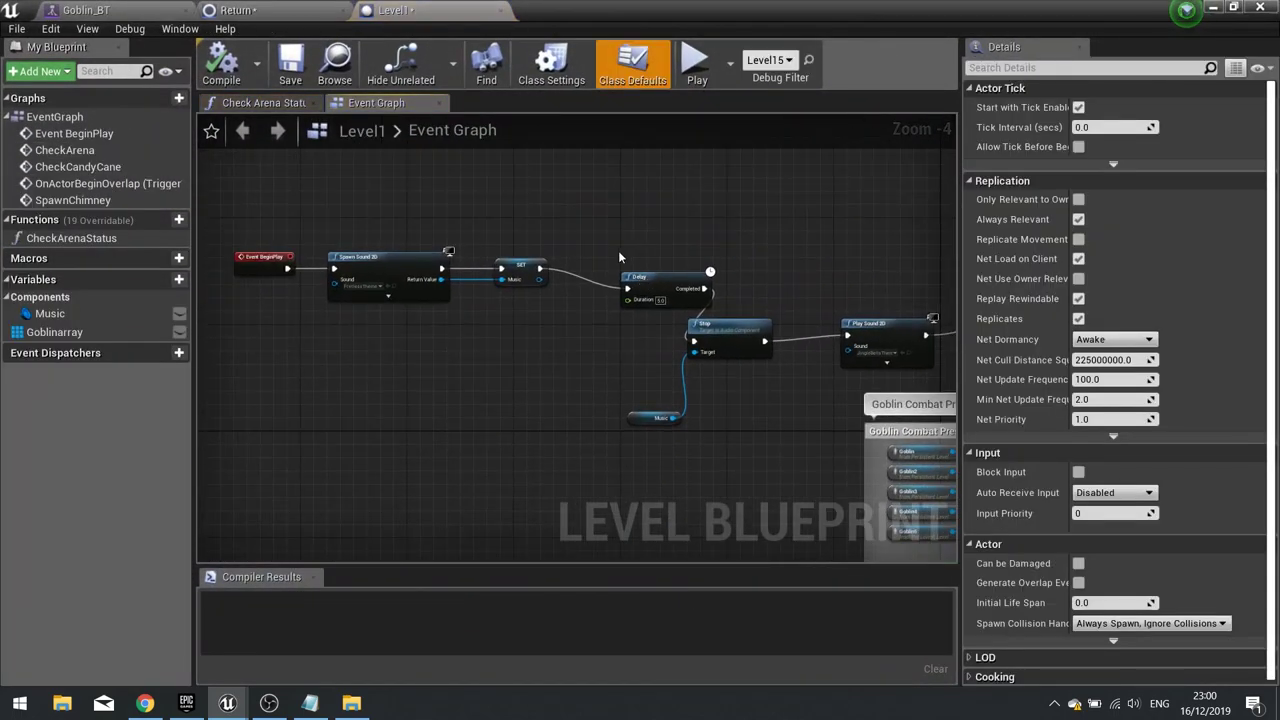
{"action": "left_click_drag", "start_coordinate": [618, 258], "coordinate": [897, 363]}
{"action": "key", "text": "Delete"}
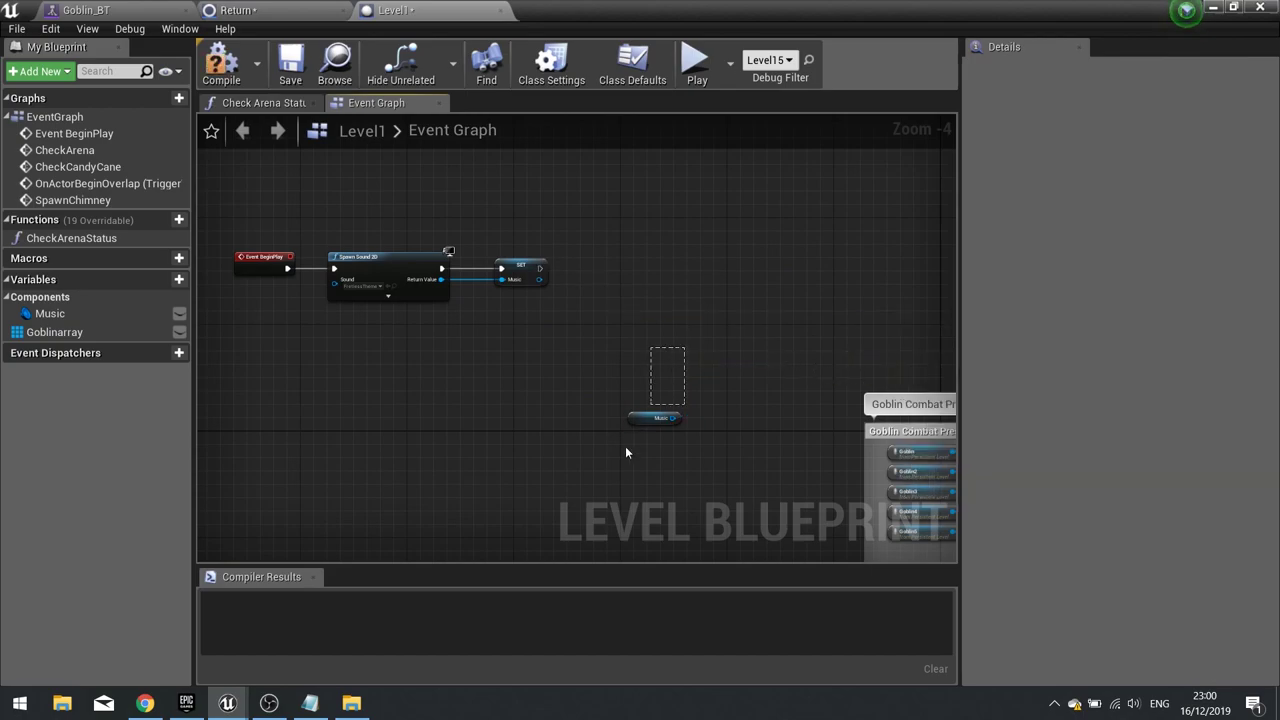
{"action": "left_click_drag", "start_coordinate": [536, 338], "coordinate": [537, 338]}
Move the Event BeginPlay, Spawn Sound 2D and SET Music chain beside SET Goblinarray, wire SET Music into it, and compile the level blueprint
{"action": "left_click_drag", "start_coordinate": [393, 261], "coordinate": [872, 275]}
{"action": "right_click_drag", "start_coordinate": [861, 391], "coordinate": [324, 378]}
{"action": "left_click_drag", "start_coordinate": [480, 272], "coordinate": [571, 256]}
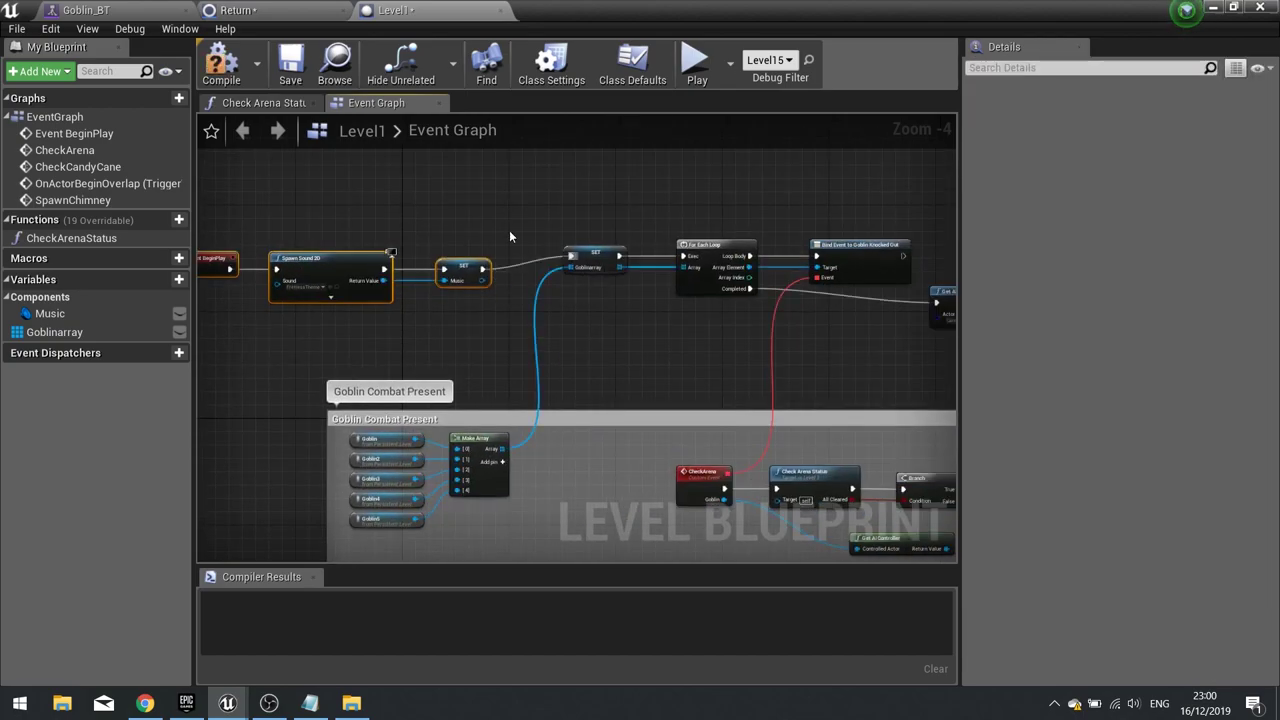
{"action": "left_click", "coordinate": [221, 62]}
{"action": "right_click_drag", "start_coordinate": [284, 196], "coordinate": [386, 137]}
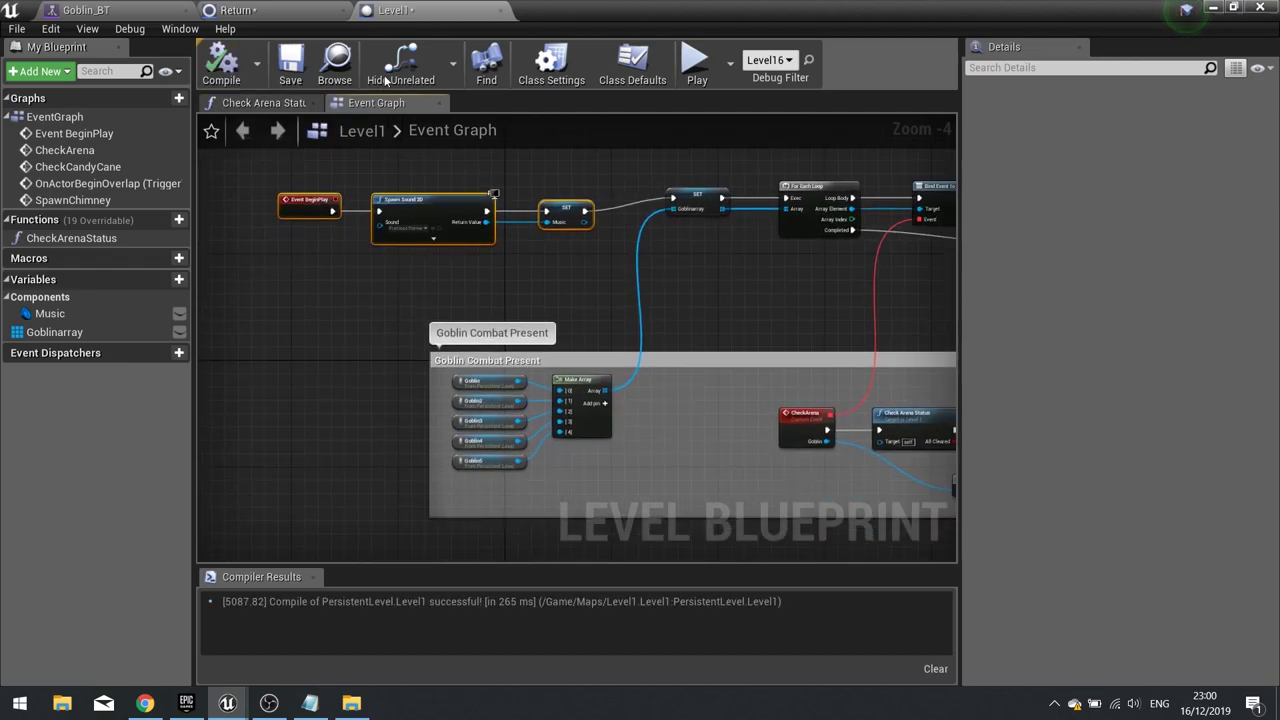
Close the level blueprint, Return task and Goblin_BT editors, and review the sounds in the SoundEffects folder
{"action": "left_click", "coordinate": [499, 10]}
{"action": "left_click", "coordinate": [342, 10]}
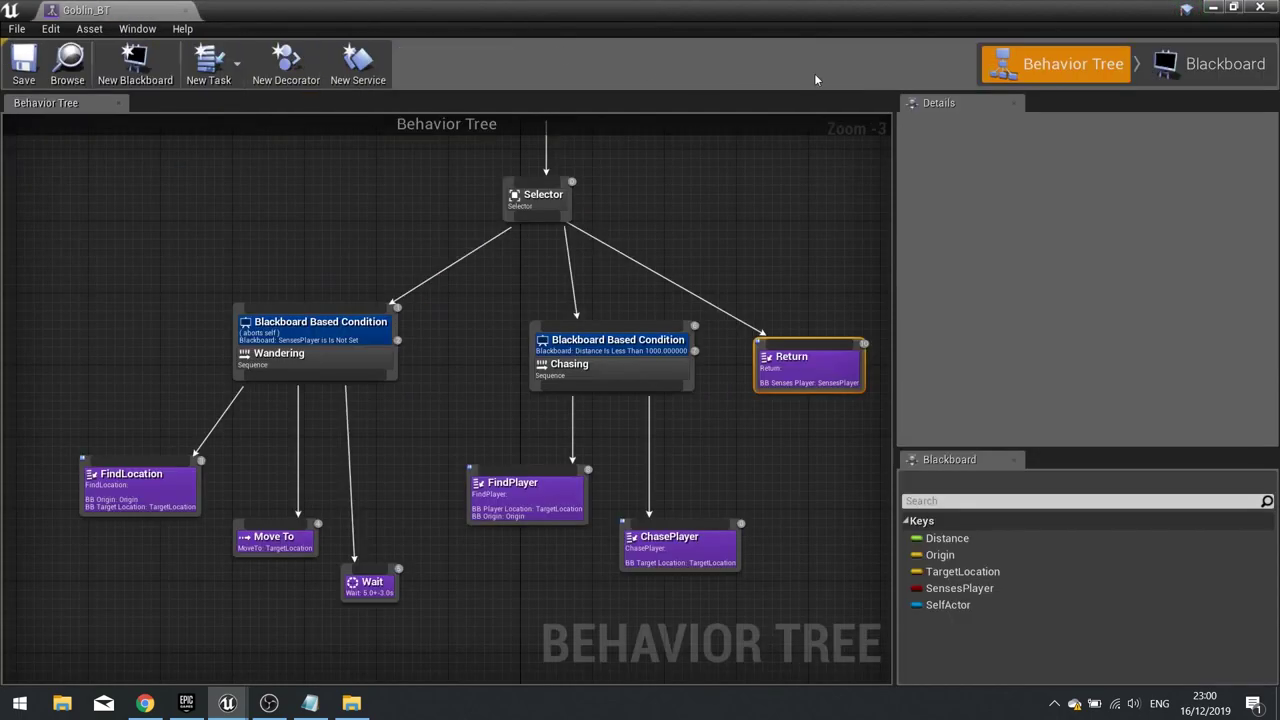
{"action": "left_click", "coordinate": [1260, 8]}
{"action": "left_click", "coordinate": [341, 507]}
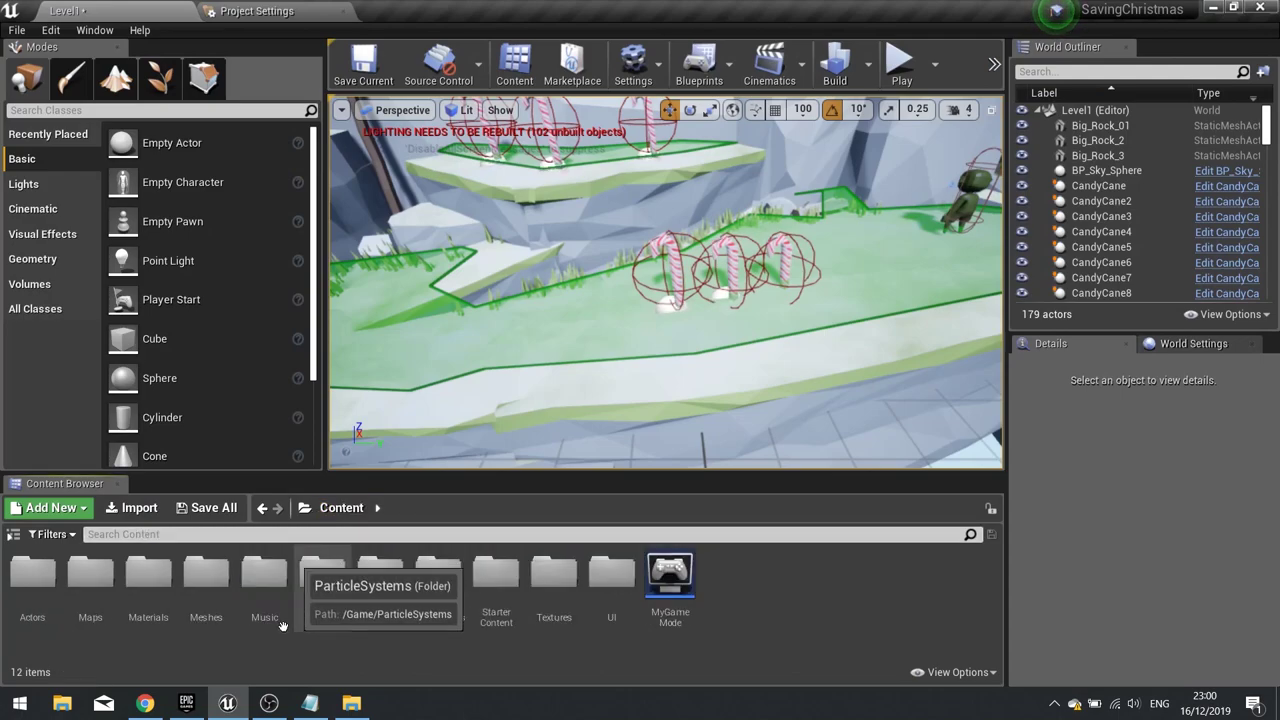
{"action": "double_click", "coordinate": [437, 590]}
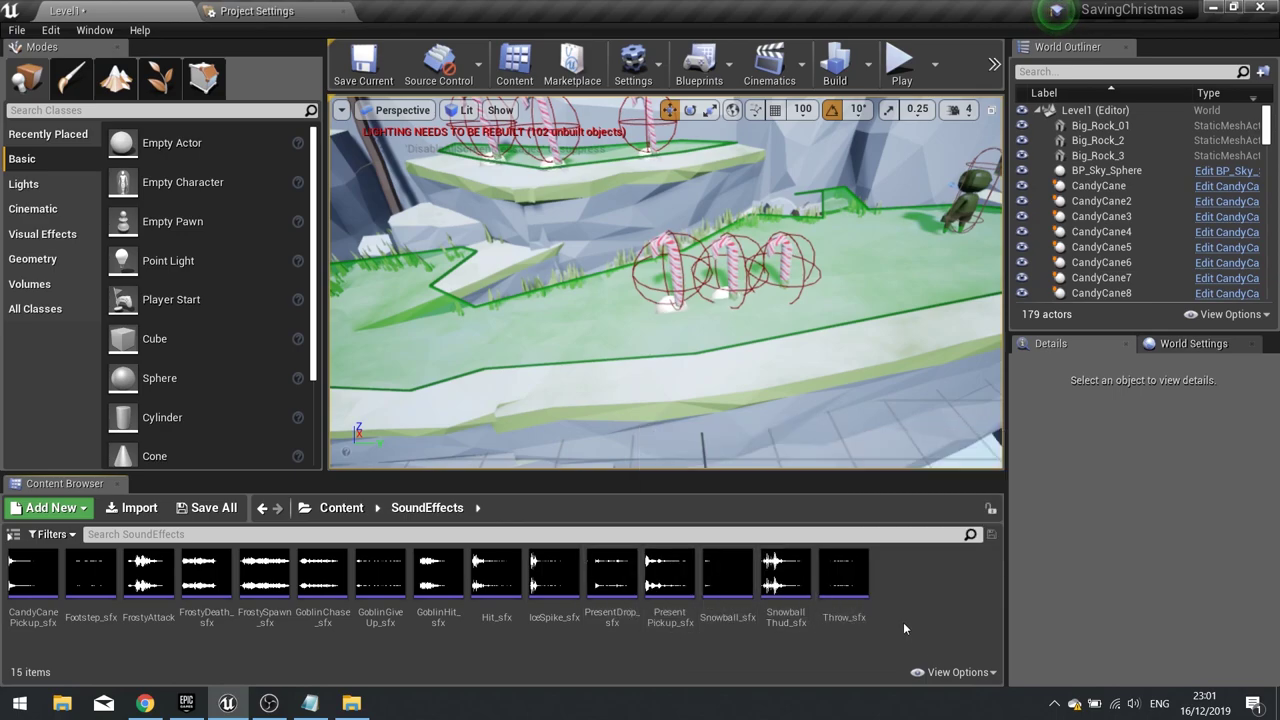
{"action": "mouse_move", "coordinate": [855, 608]}
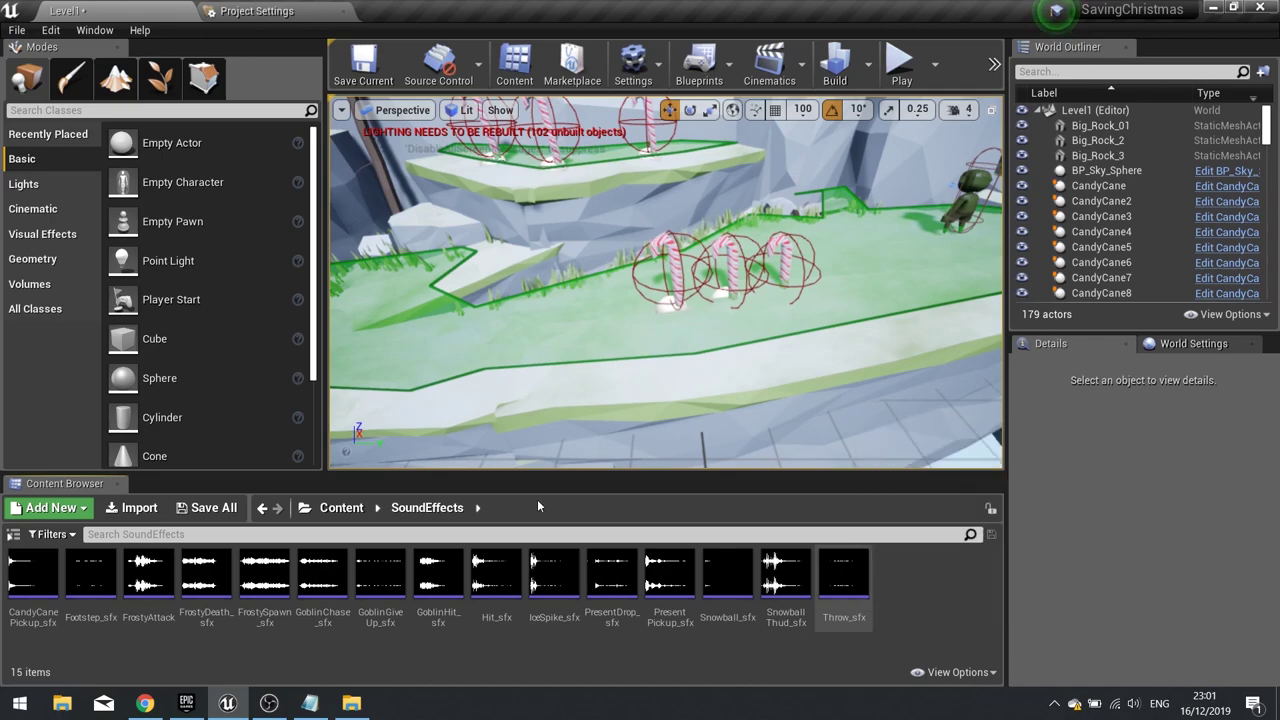
Open Santa's Running animation from the Actors/Characters/Santa/Animations folder
{"action": "left_click", "coordinate": [341, 507]}
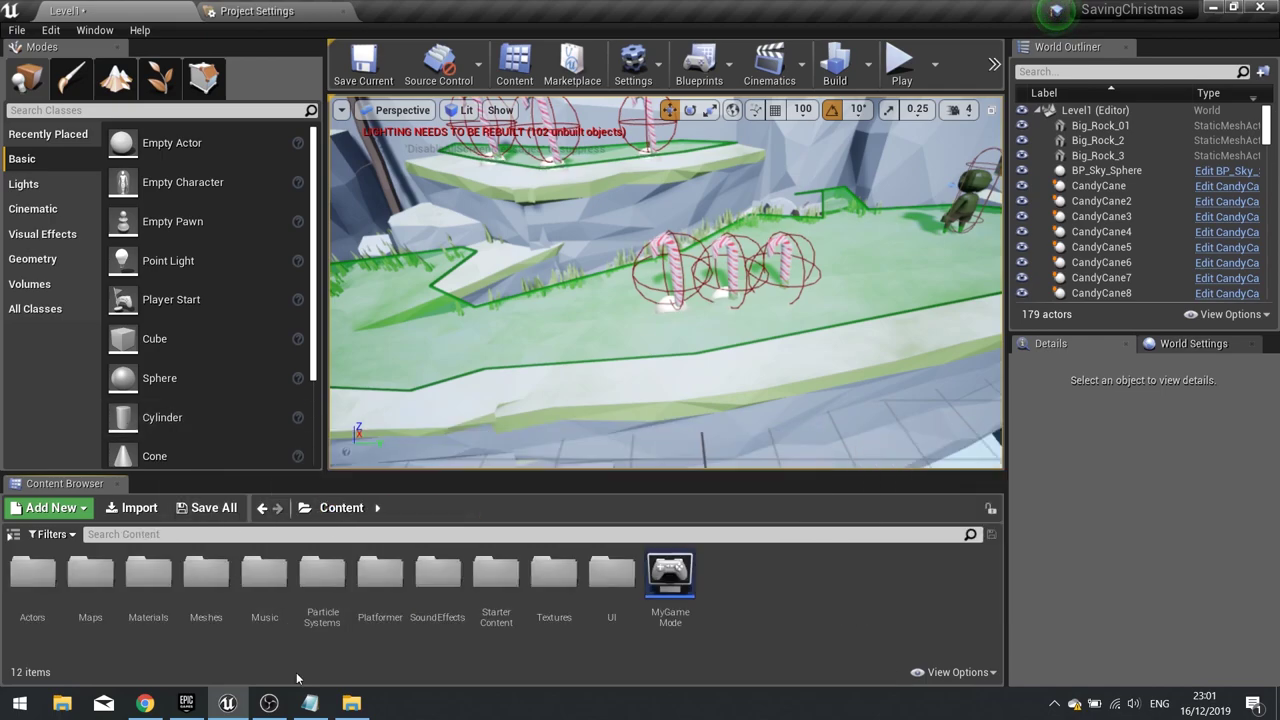
{"action": "double_click", "coordinate": [50, 600]}
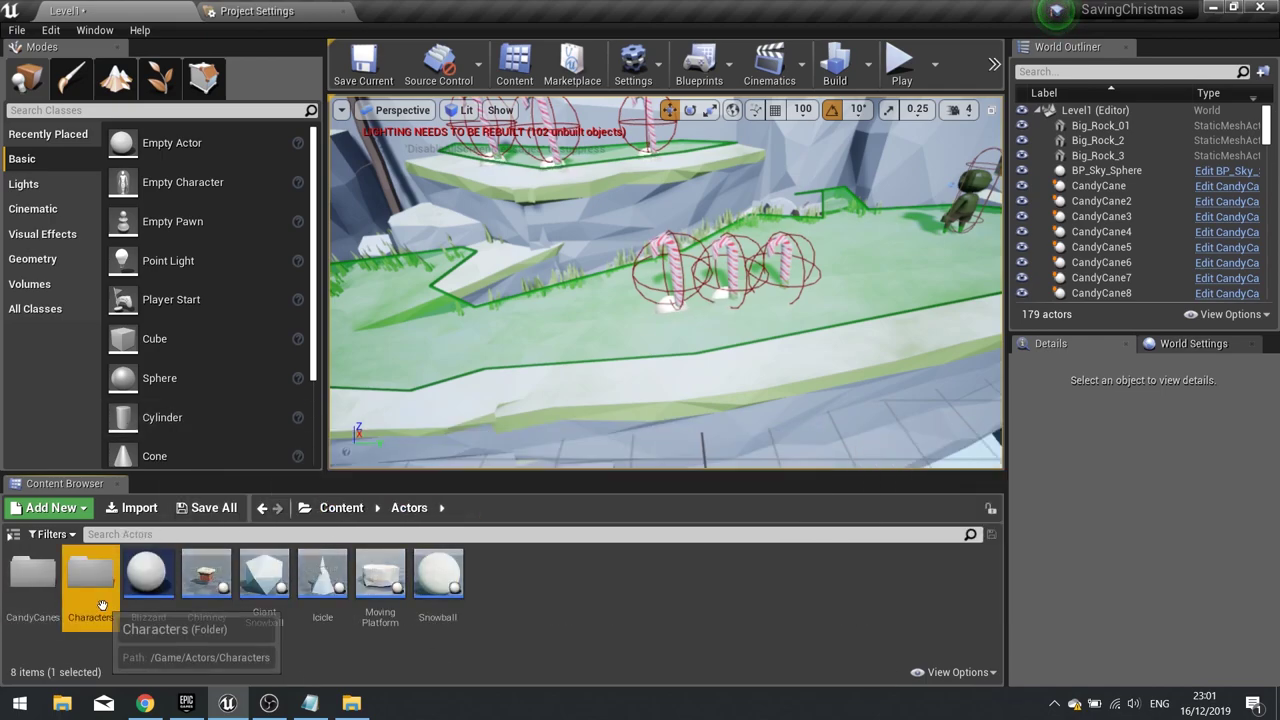
{"action": "double_click", "coordinate": [91, 585]}
{"action": "double_click", "coordinate": [208, 590]}
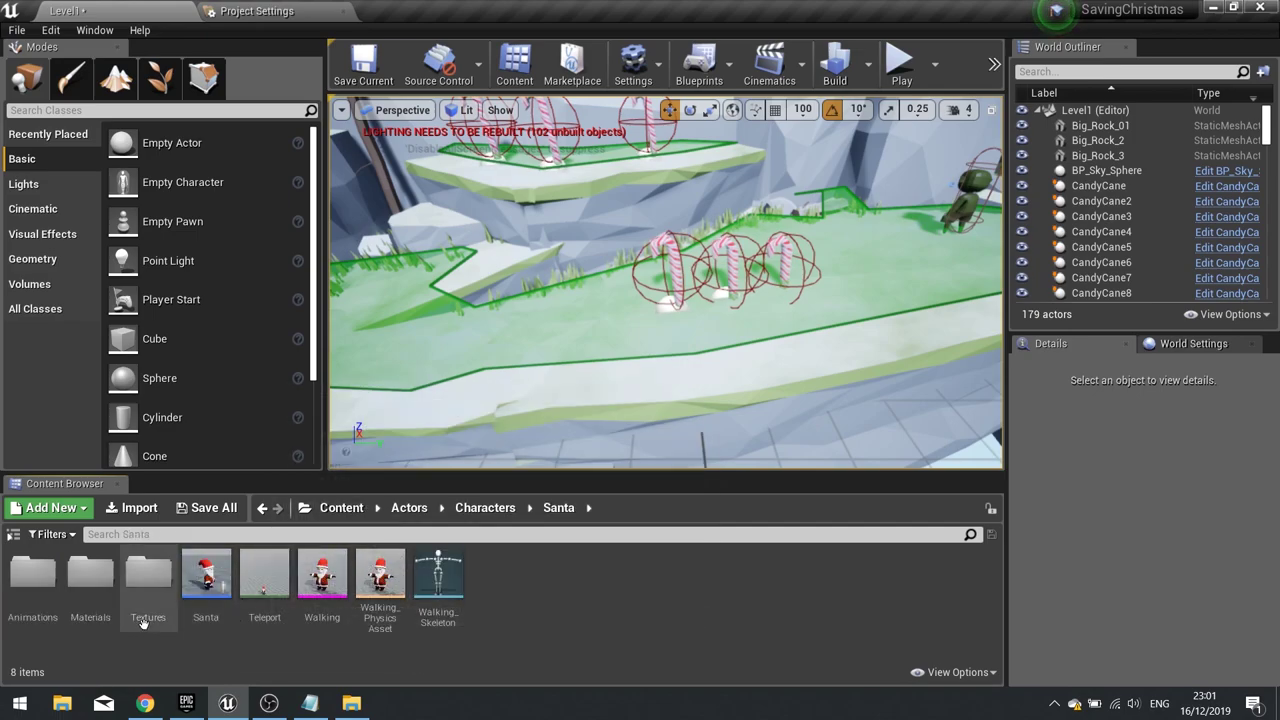
{"action": "double_click", "coordinate": [33, 578]}
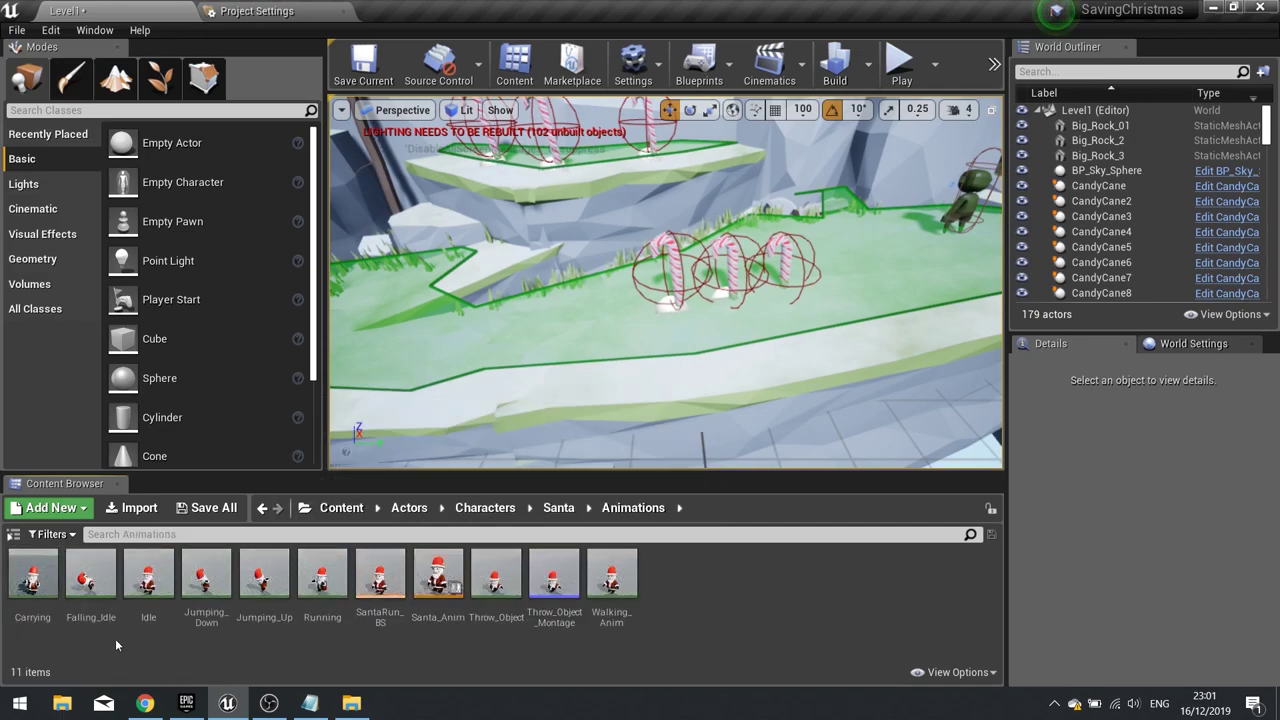
{"action": "double_click", "coordinate": [323, 612]}
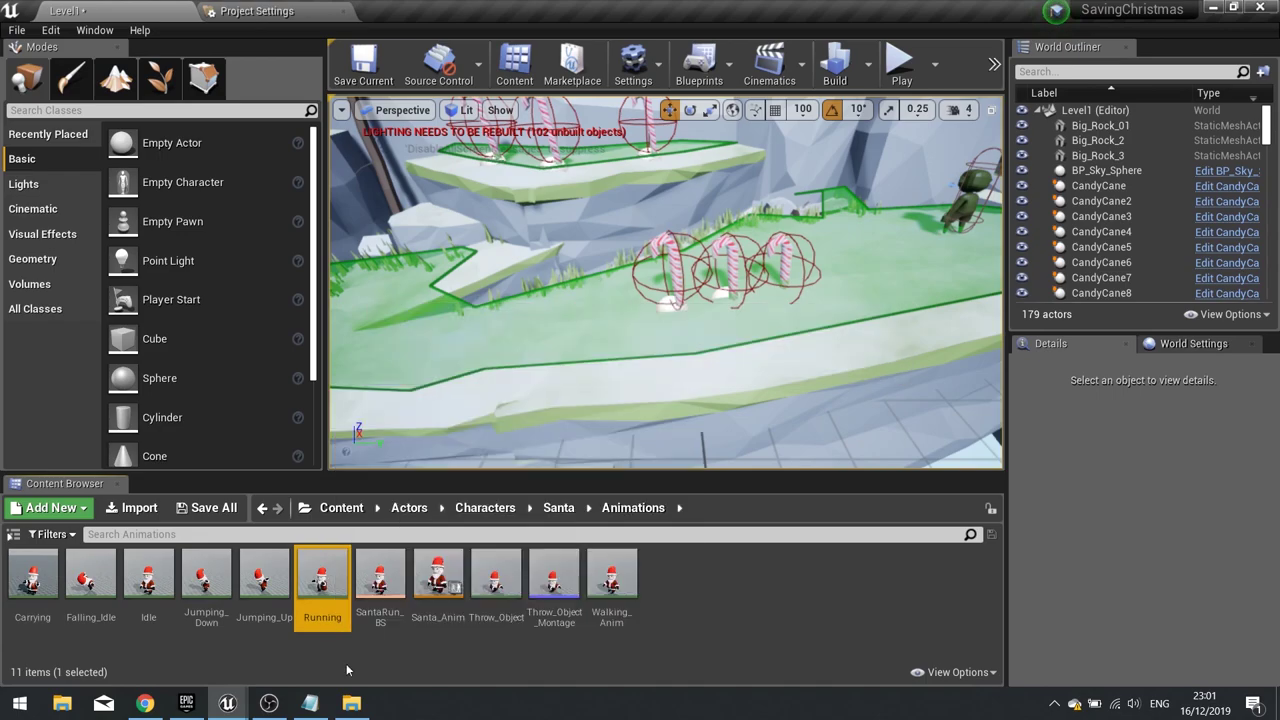
Pause the Running animation, scrub to frame 0, and add a Play Sound notify at the start of the notify track
{"action": "left_click", "coordinate": [835, 670]}
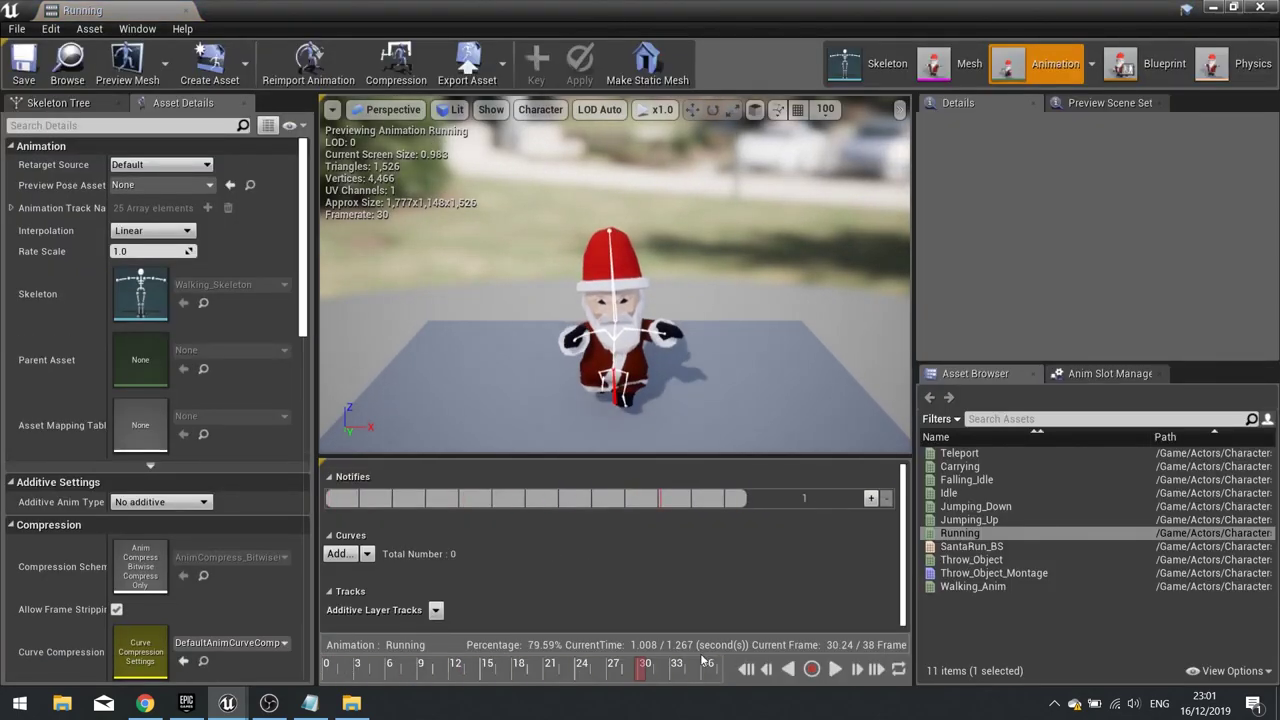
{"action": "left_click_drag", "start_coordinate": [626, 672], "coordinate": [327, 678]}
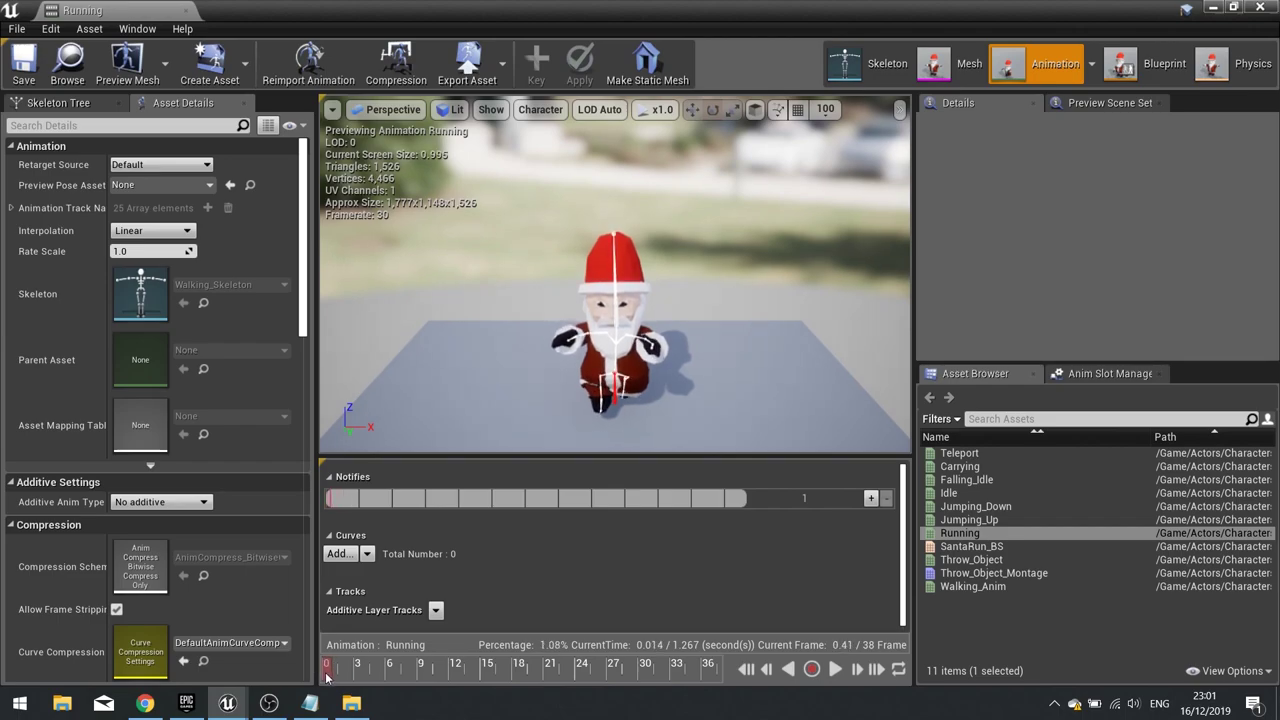
{"action": "right_click", "coordinate": [335, 499]}
{"action": "mouse_move", "coordinate": [375, 519]}
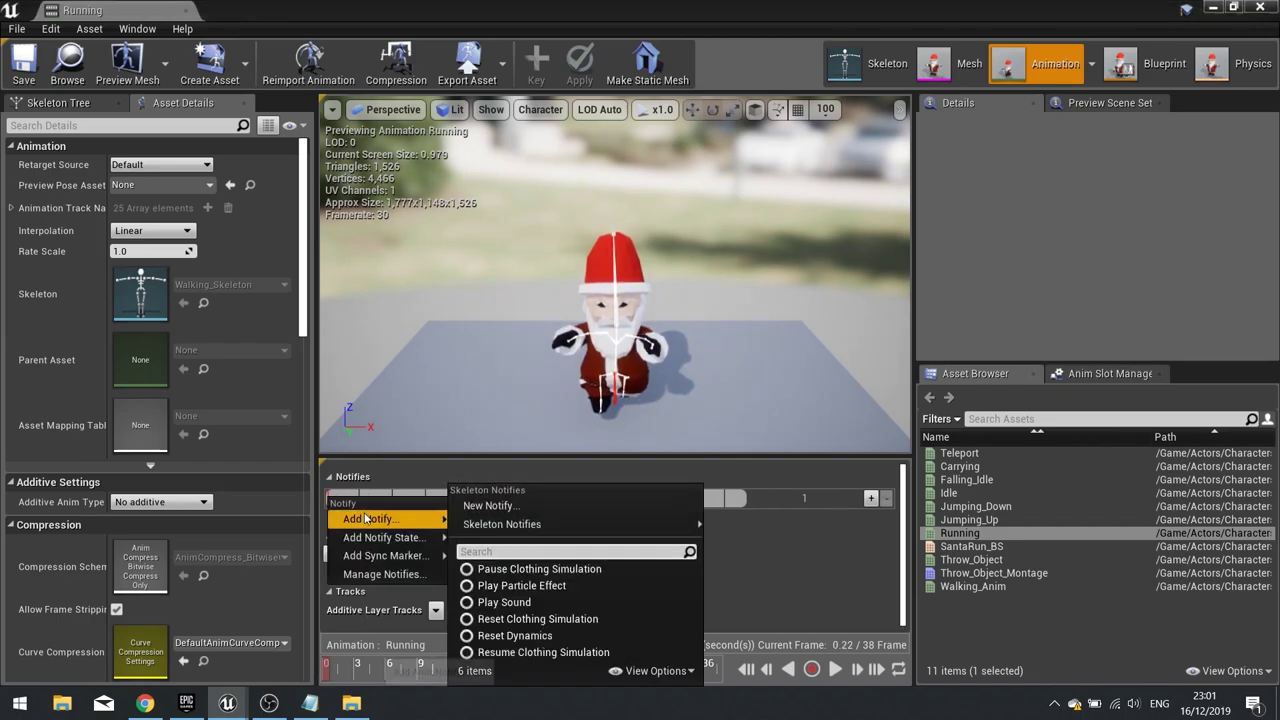
{"action": "left_click", "coordinate": [504, 602]}
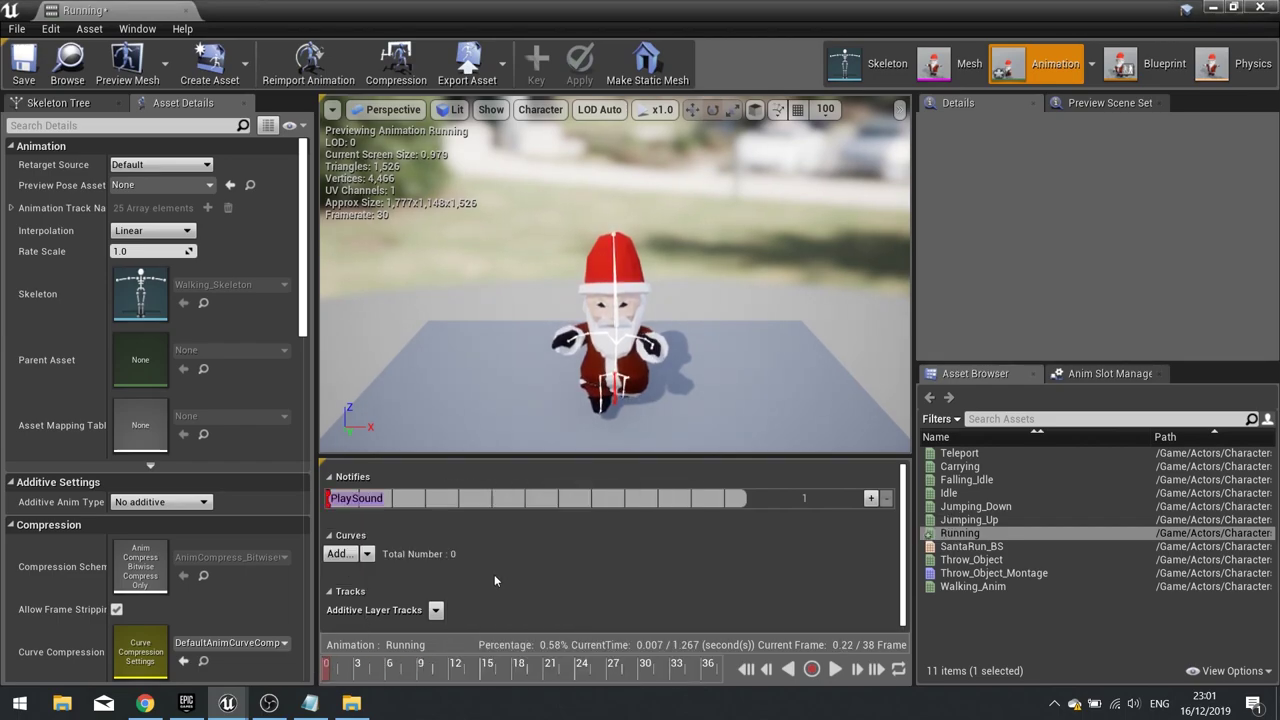
Set the sound of the first Play Sound notify to Footstep_sfx
{"action": "left_click", "coordinate": [359, 500]}
{"action": "left_click", "coordinate": [1170, 197]}
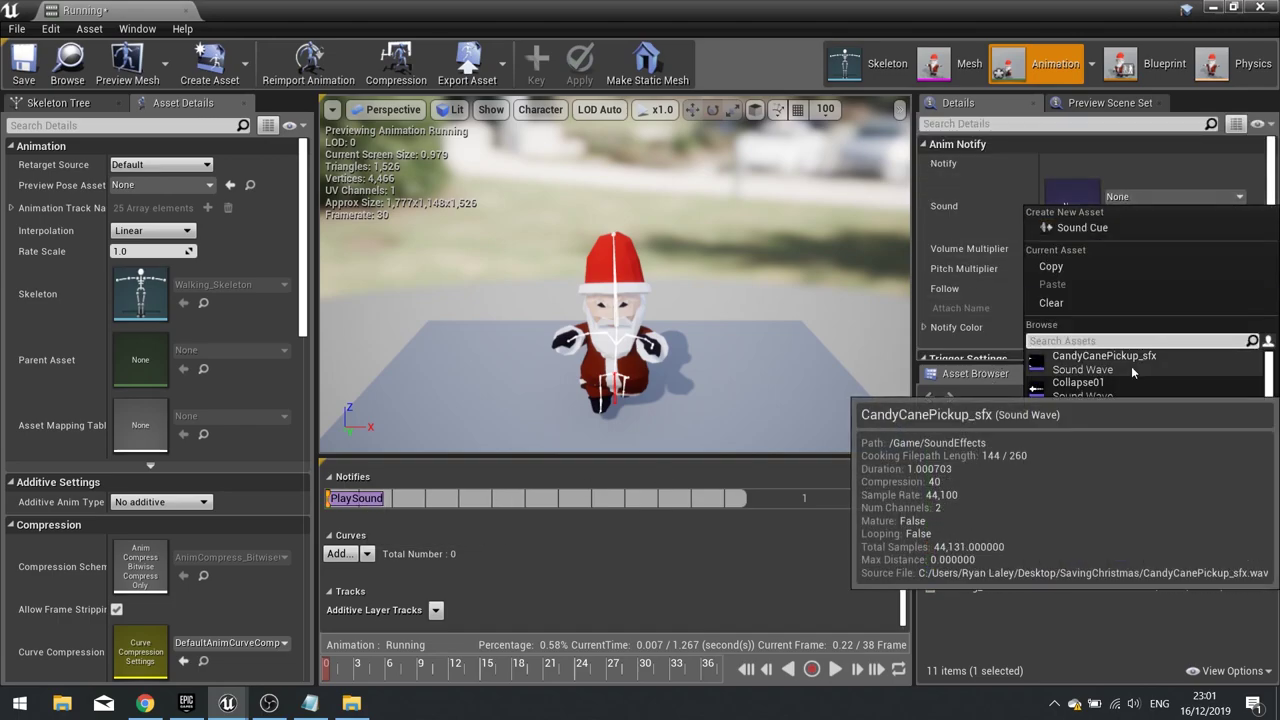
{"action": "type", "text": "foot"}
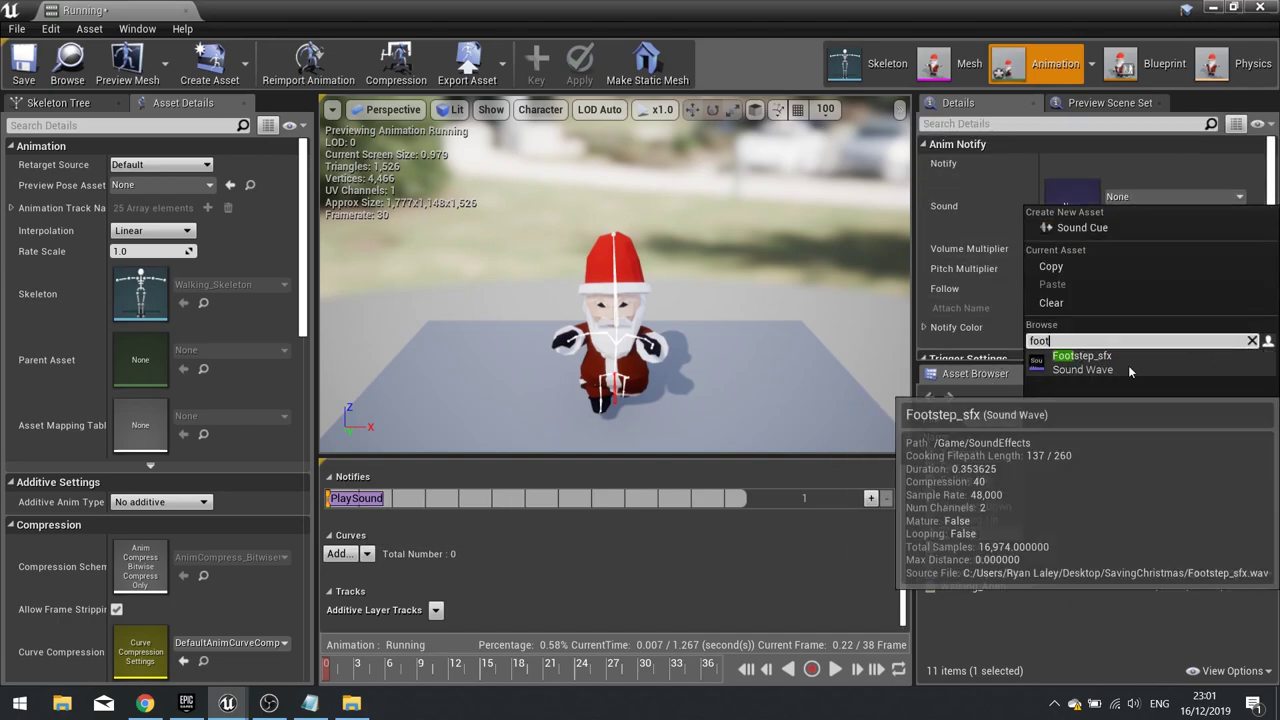
{"action": "left_click", "coordinate": [1132, 362]}
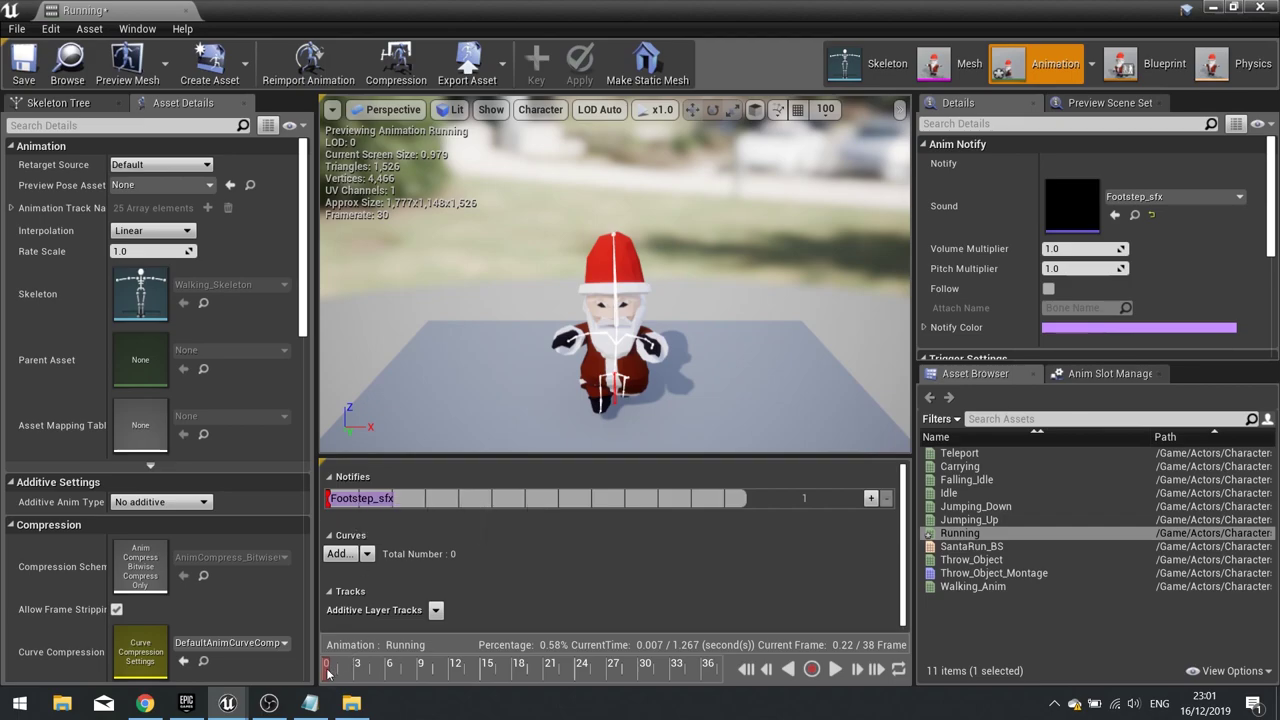
Scrub the Running animation to about frame 11, where the other foot lands, and add a second Play Sound notify there
{"action": "left_click_drag", "start_coordinate": [327, 673], "coordinate": [440, 671]}
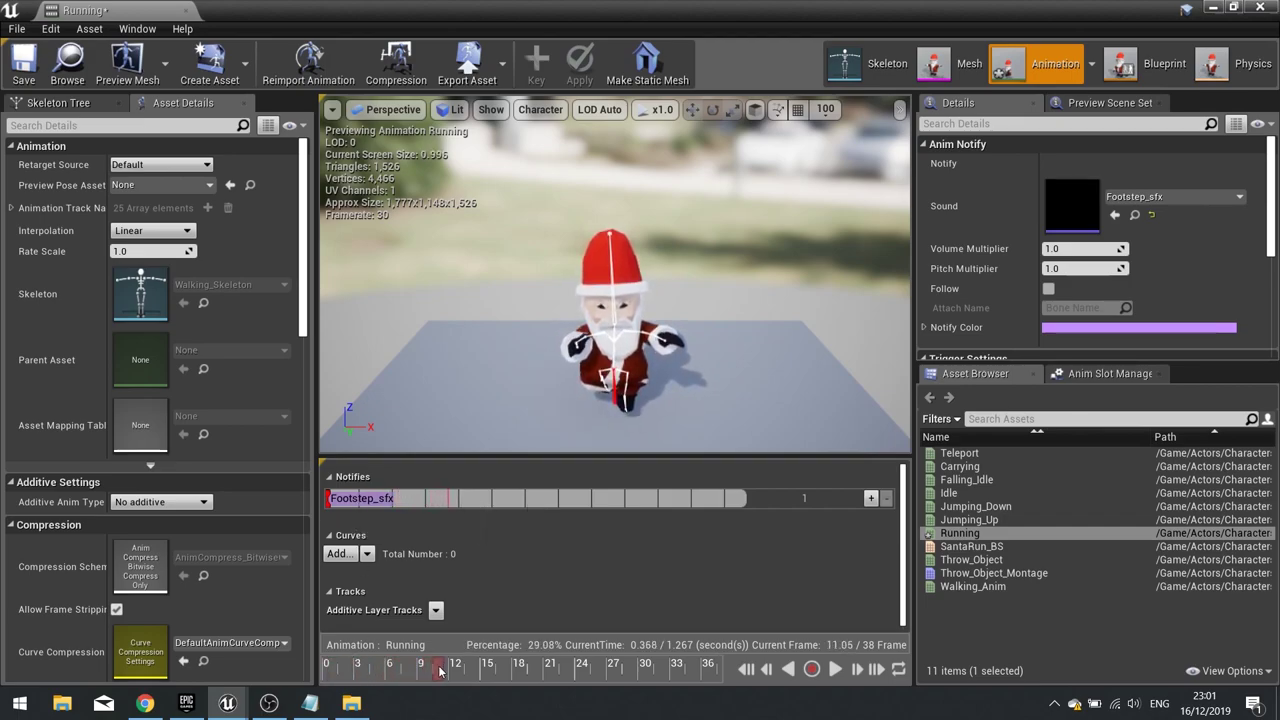
{"action": "right_click", "coordinate": [452, 500]}
{"action": "mouse_move", "coordinate": [500, 522]}
{"action": "left_click", "coordinate": [600, 603]}
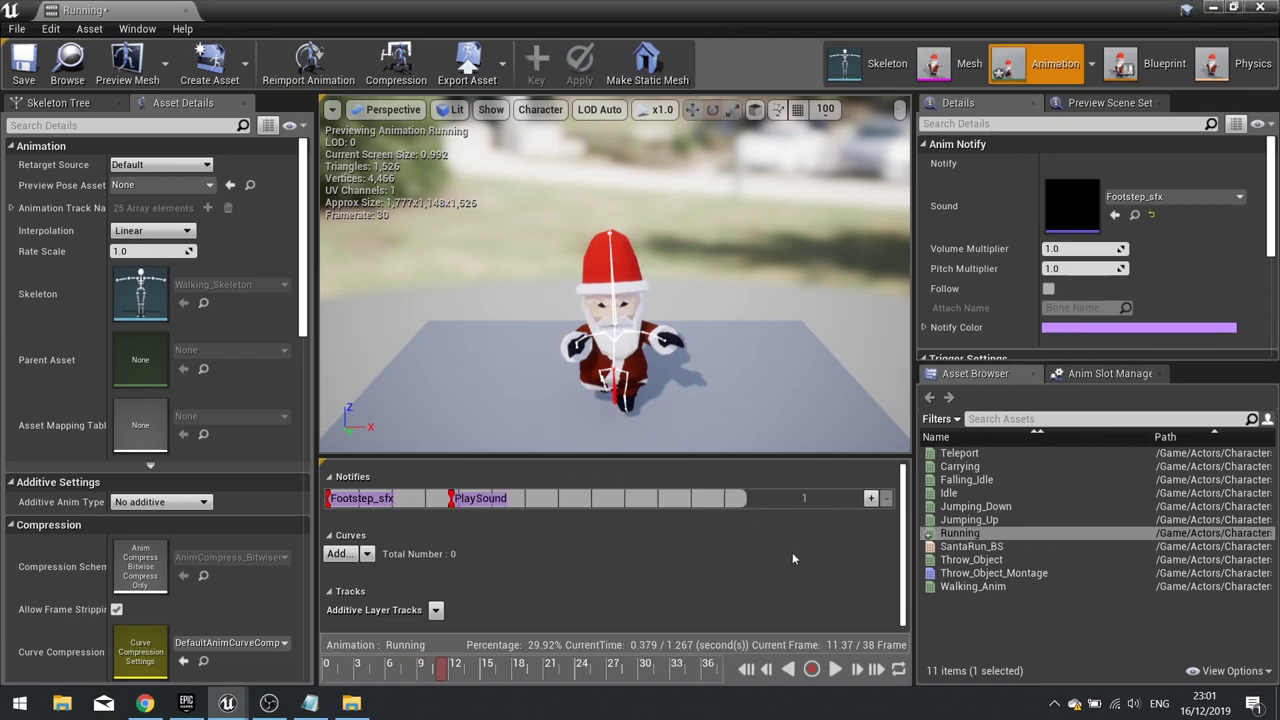
Set the sound of the second Play Sound notify to Footstep_sfx
{"action": "left_click", "coordinate": [482, 498]}
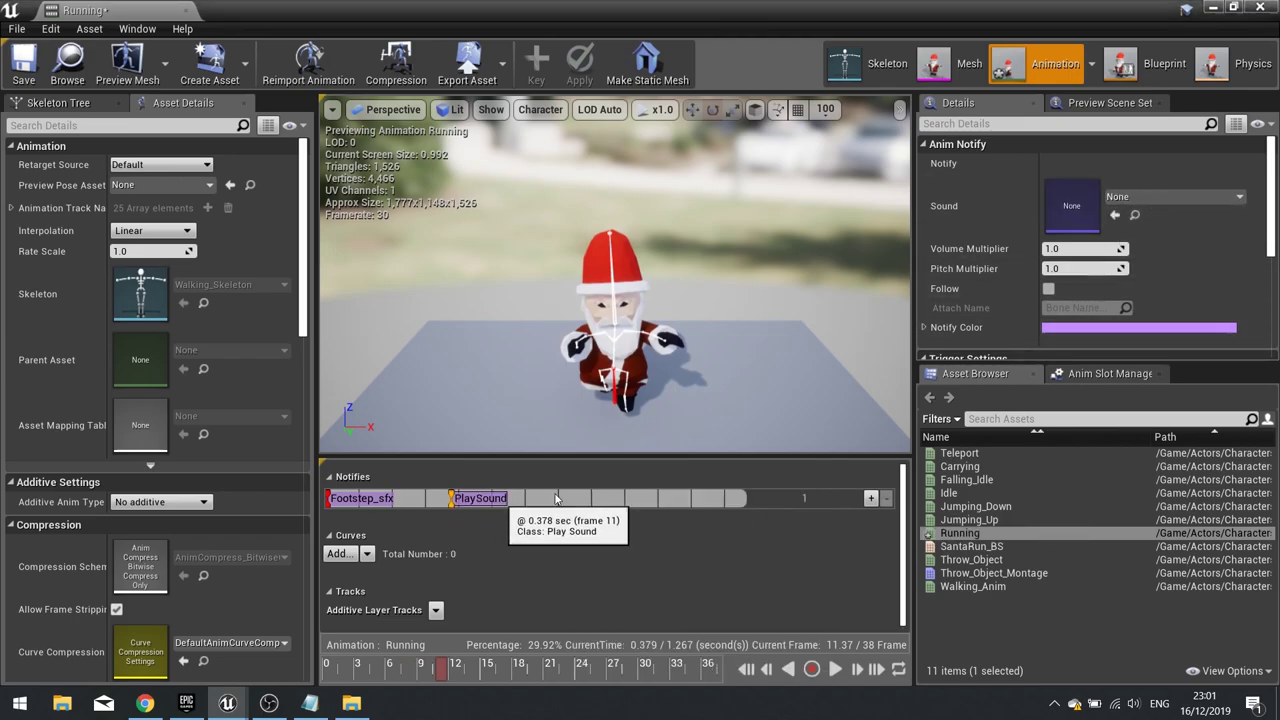
{"action": "left_click", "coordinate": [1166, 197]}
{"action": "type", "text": "foot"}
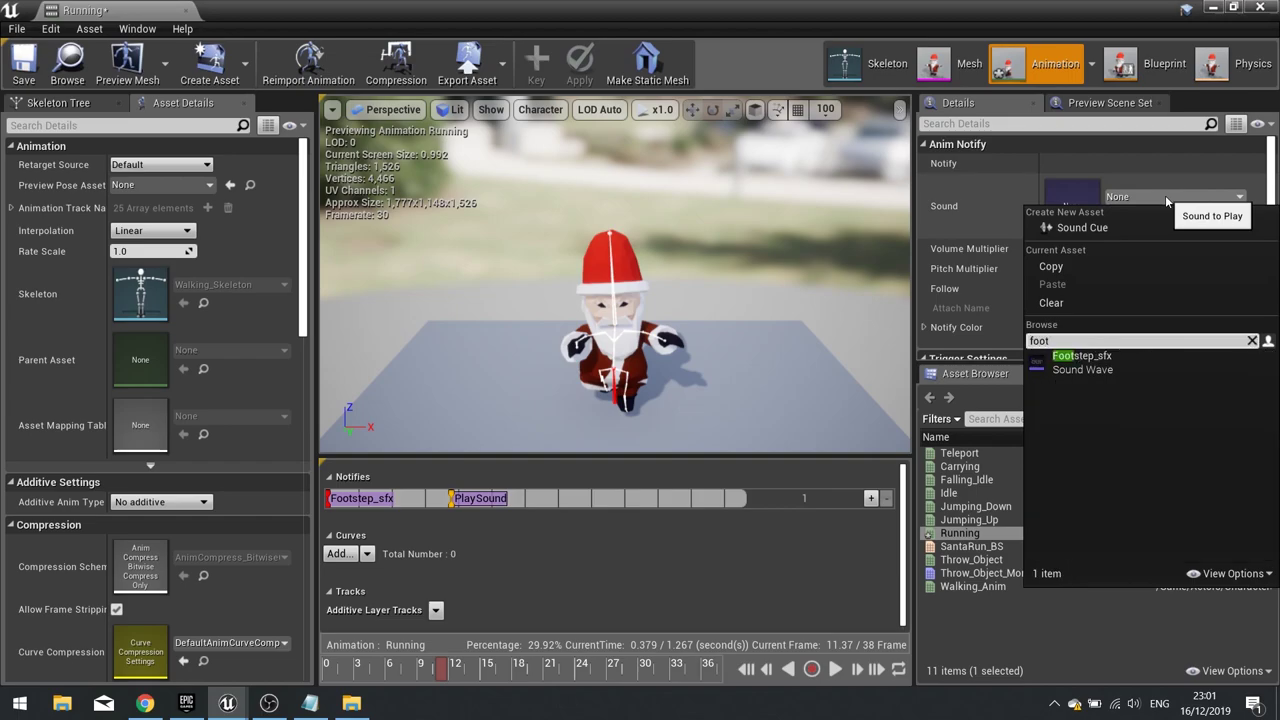
{"action": "left_click", "coordinate": [1104, 360]}
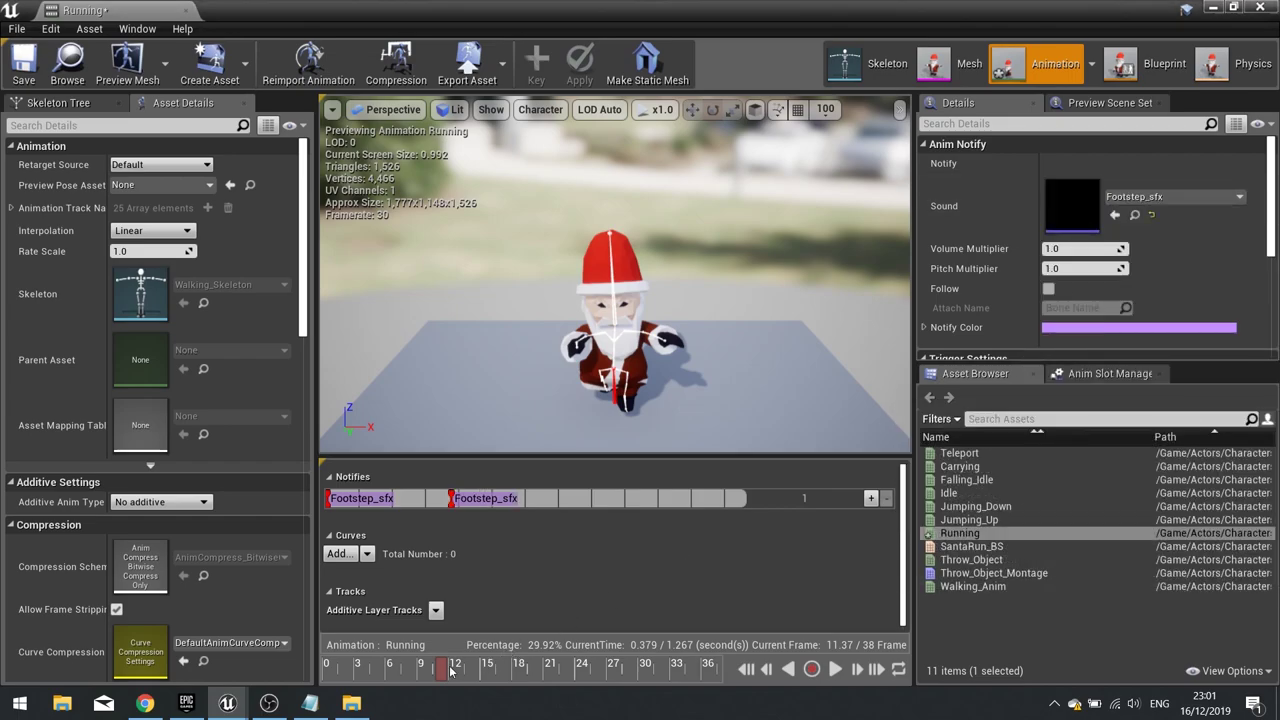
Add a third Play Sound notify at about frame 23 of the Running animation and set its sound to Footstep_sfx
{"action": "left_click_drag", "start_coordinate": [450, 671], "coordinate": [556, 673]}
{"action": "right_click", "coordinate": [586, 505]}
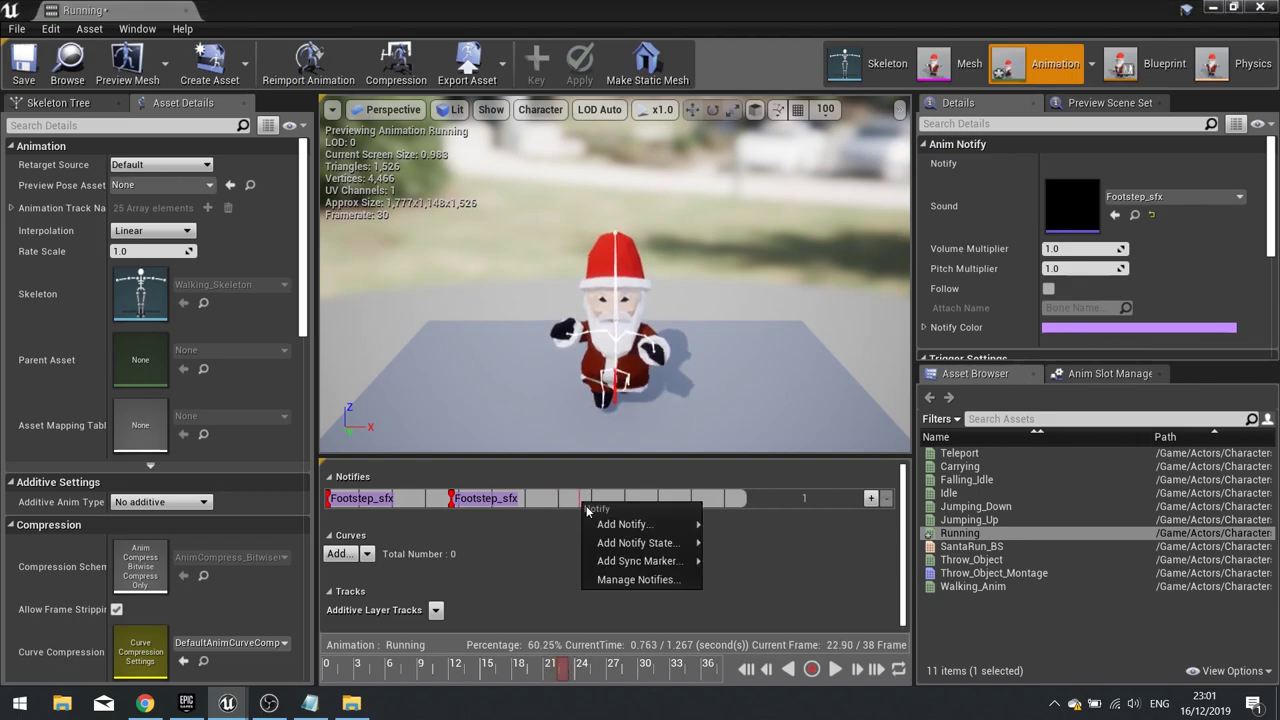
{"action": "mouse_move", "coordinate": [628, 525]}
{"action": "left_click", "coordinate": [783, 599]}
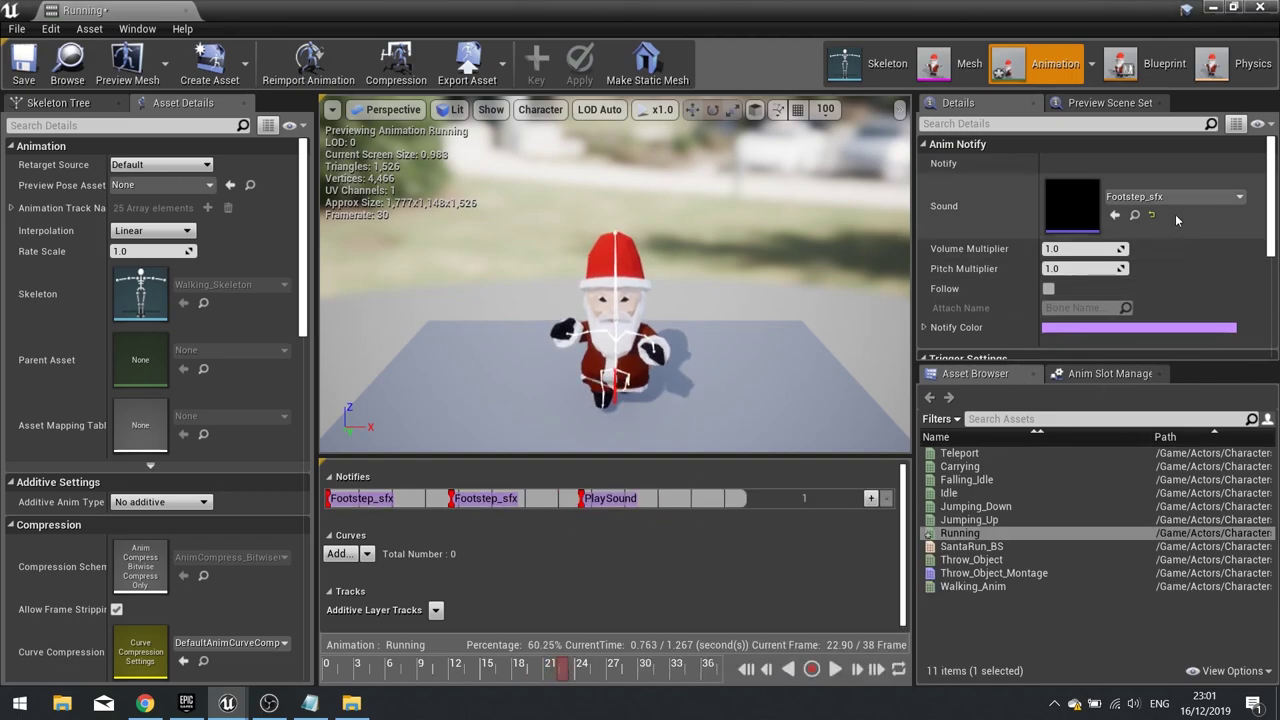
{"action": "left_click", "coordinate": [612, 499]}
{"action": "left_click", "coordinate": [1137, 197]}
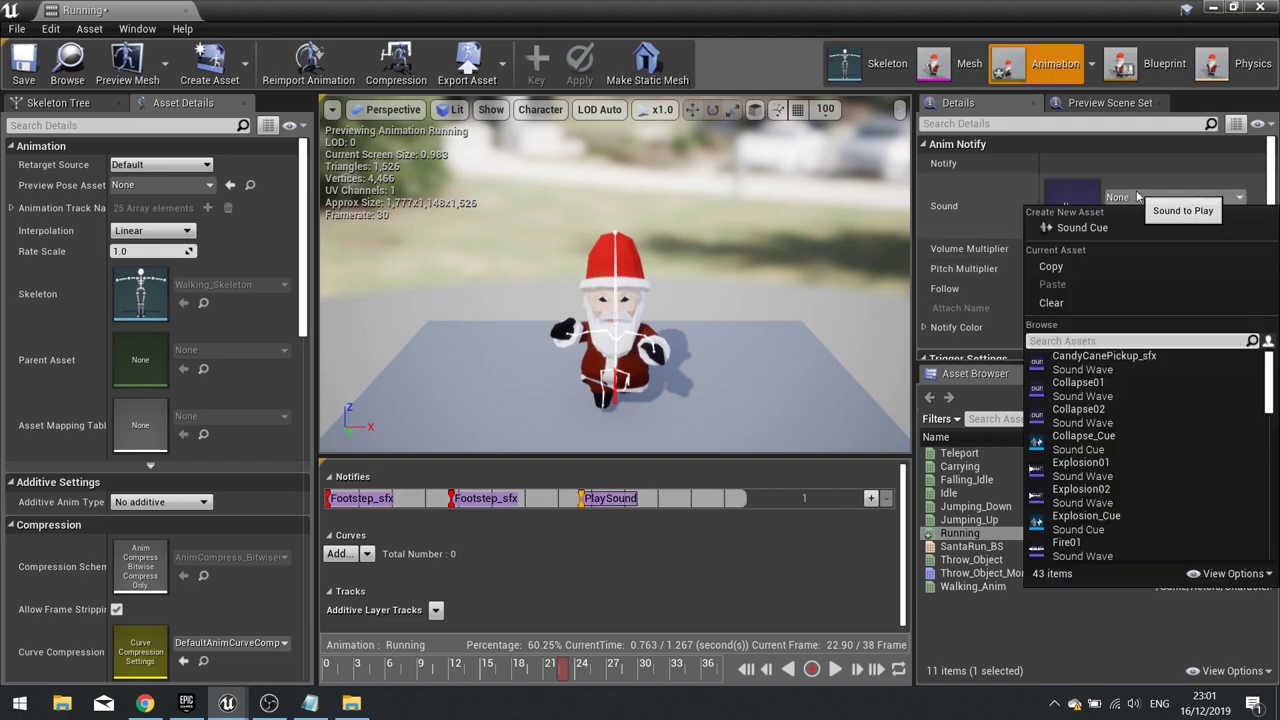
{"action": "type", "text": "foot"}
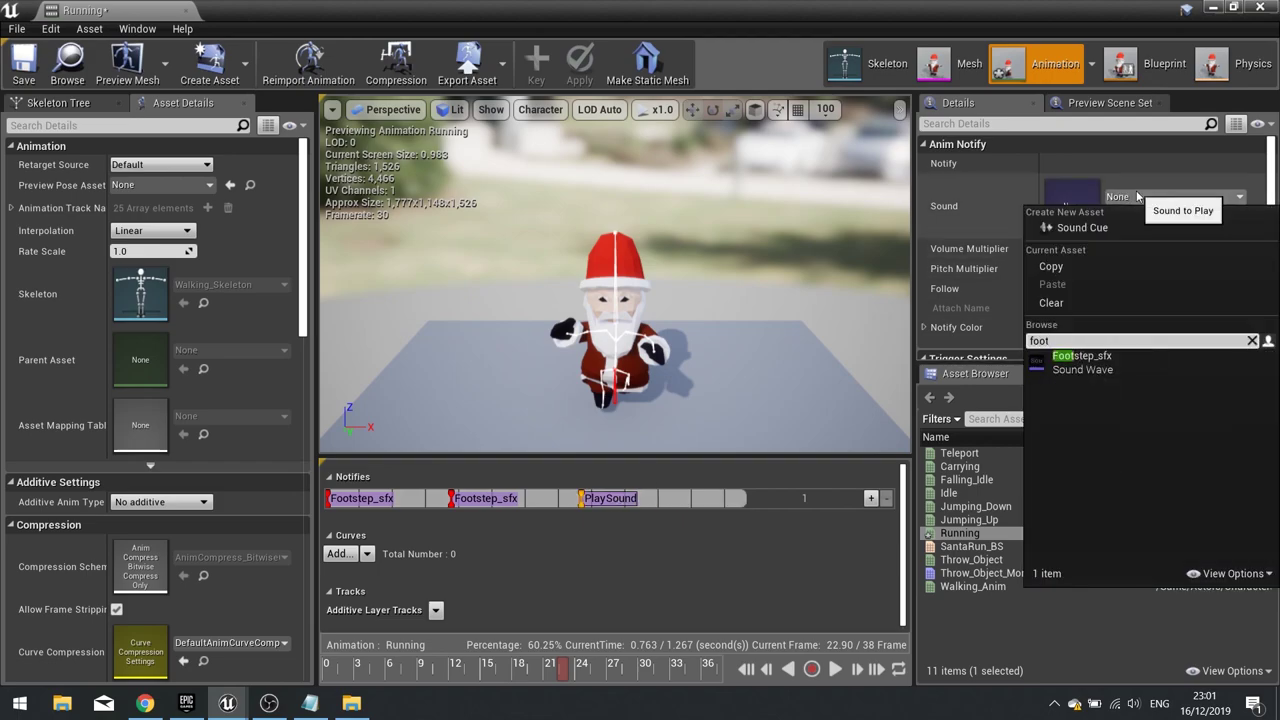
{"action": "left_click", "coordinate": [1118, 362]}
Add a fourth Play Sound notify at about frame 33 of the Running animation and set its sound to Footstep_sfx
{"action": "left_click_drag", "start_coordinate": [563, 672], "coordinate": [673, 660]}
{"action": "right_click", "coordinate": [687, 502]}
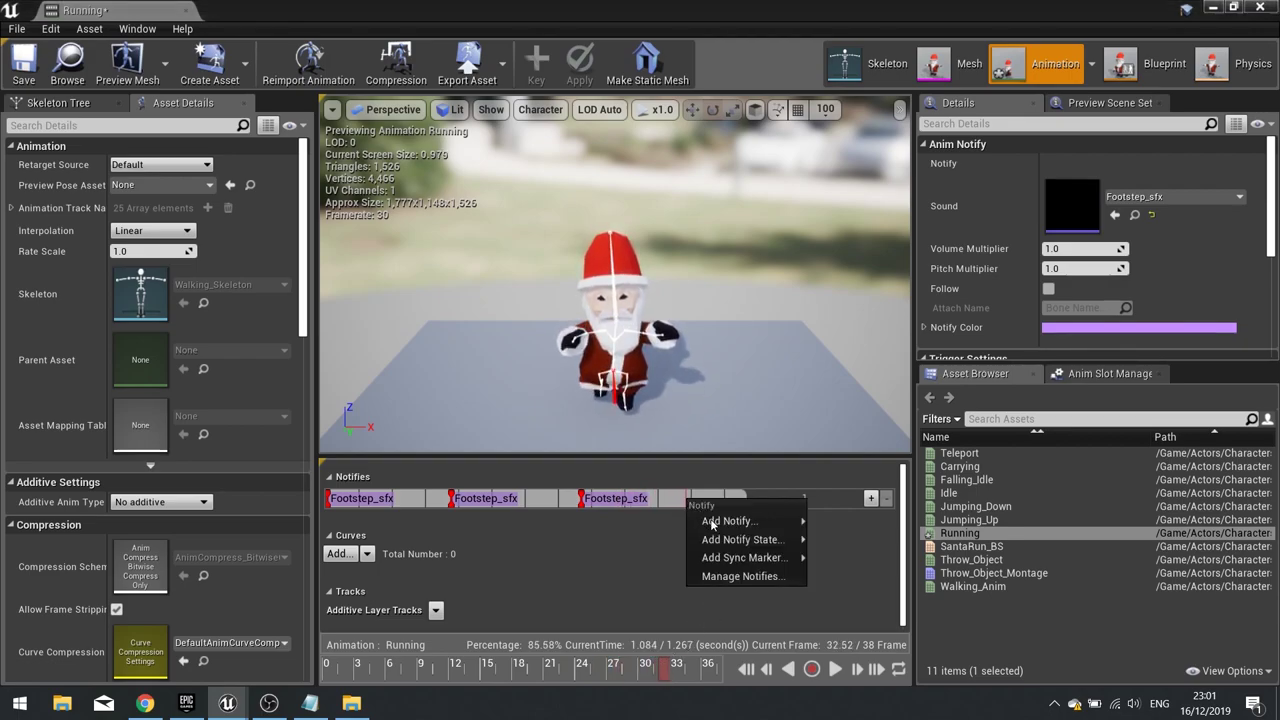
{"action": "mouse_move", "coordinate": [740, 514]}
{"action": "left_click", "coordinate": [862, 604]}
{"action": "left_click", "coordinate": [714, 498]}
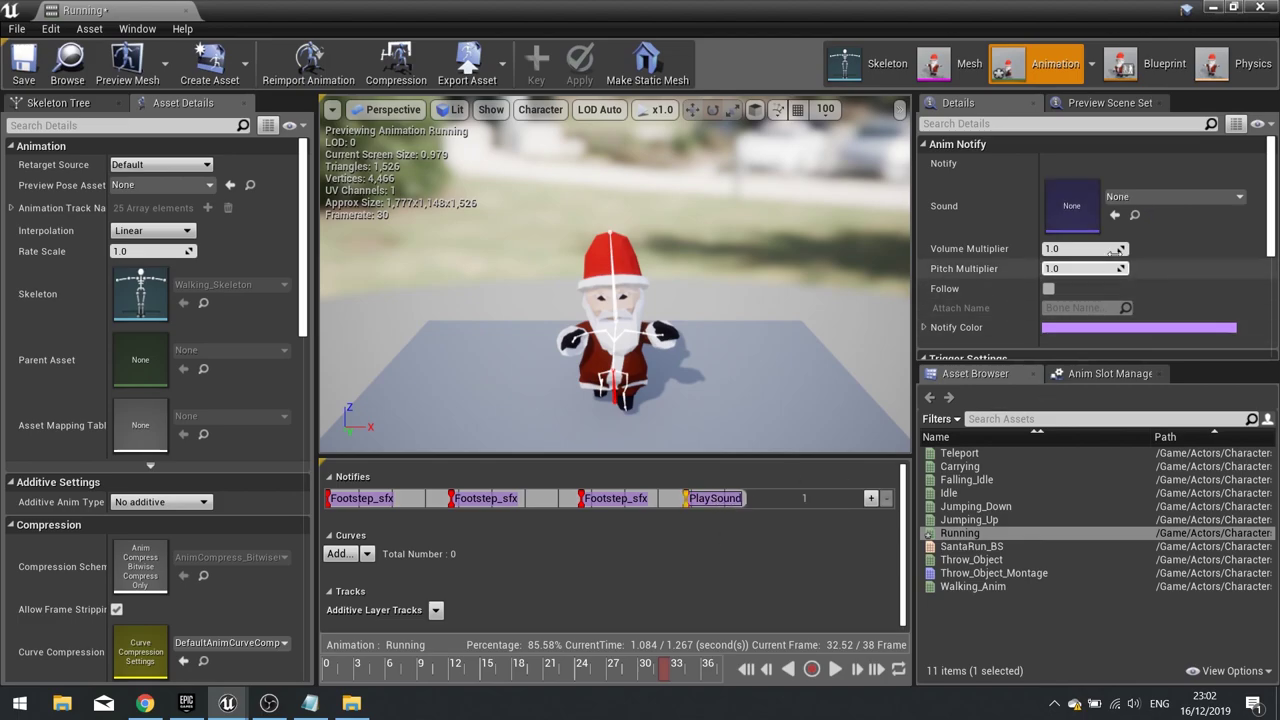
{"action": "left_click", "coordinate": [1136, 204]}
{"action": "type", "text": "foot"}
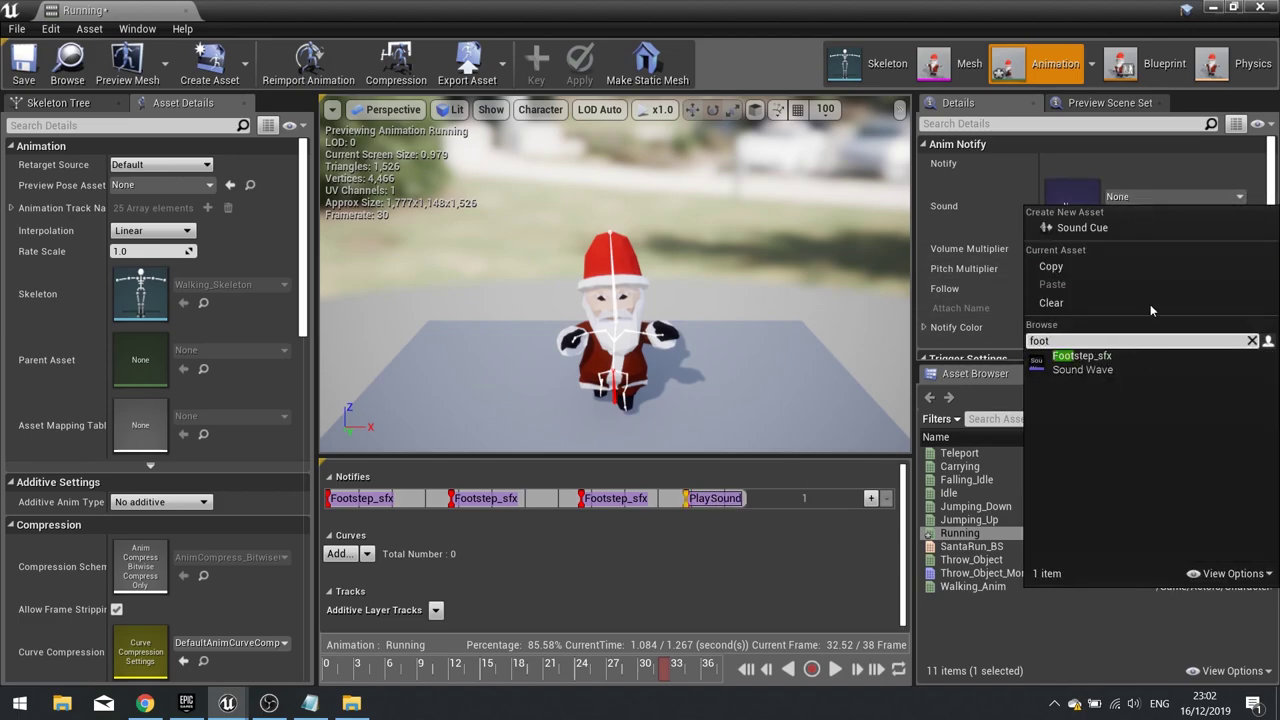
{"action": "left_click", "coordinate": [1090, 356]}
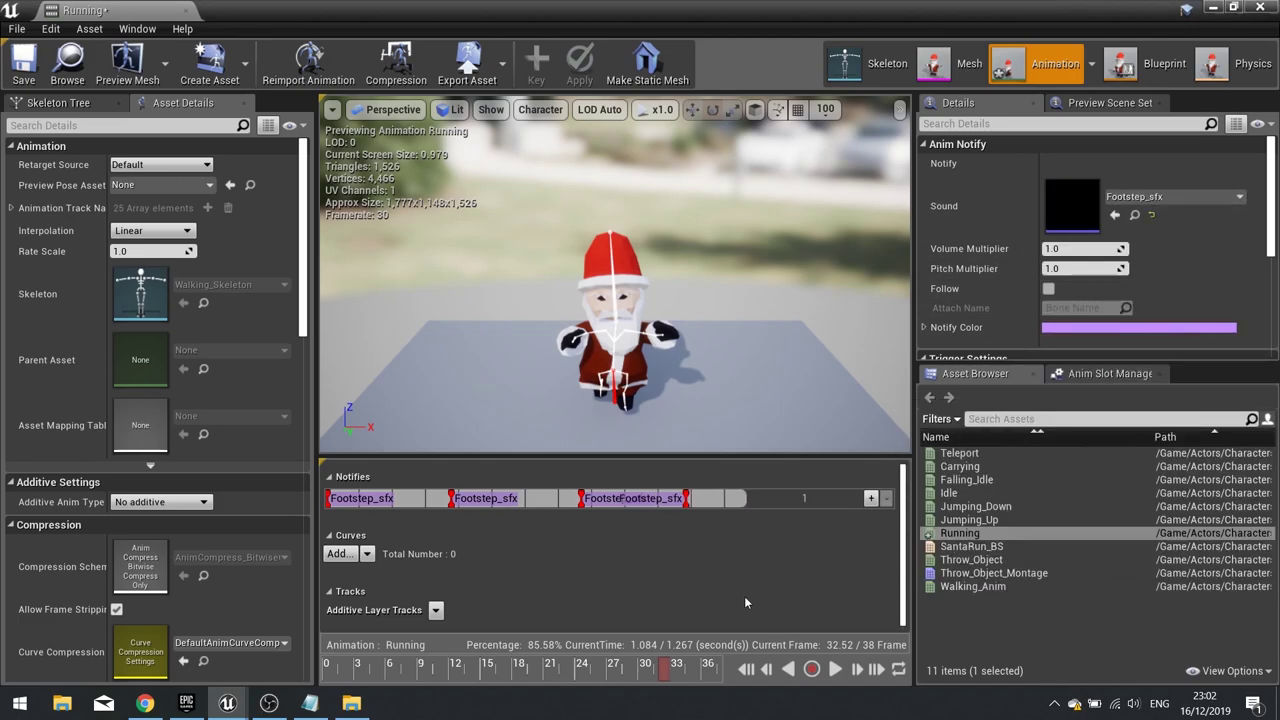
Play and scrub the Running animation from the start to check the footstep sounds against the foot landings
{"action": "left_click", "coordinate": [748, 670]}
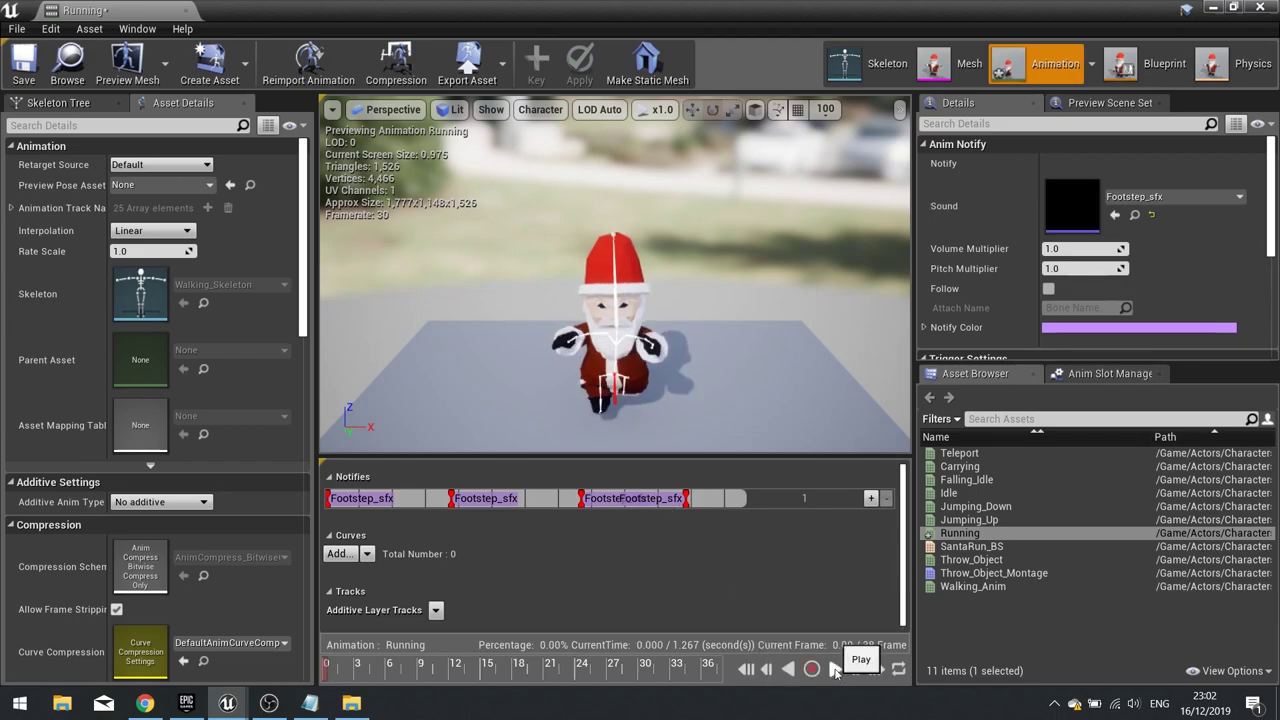
{"action": "left_click", "coordinate": [836, 670]}
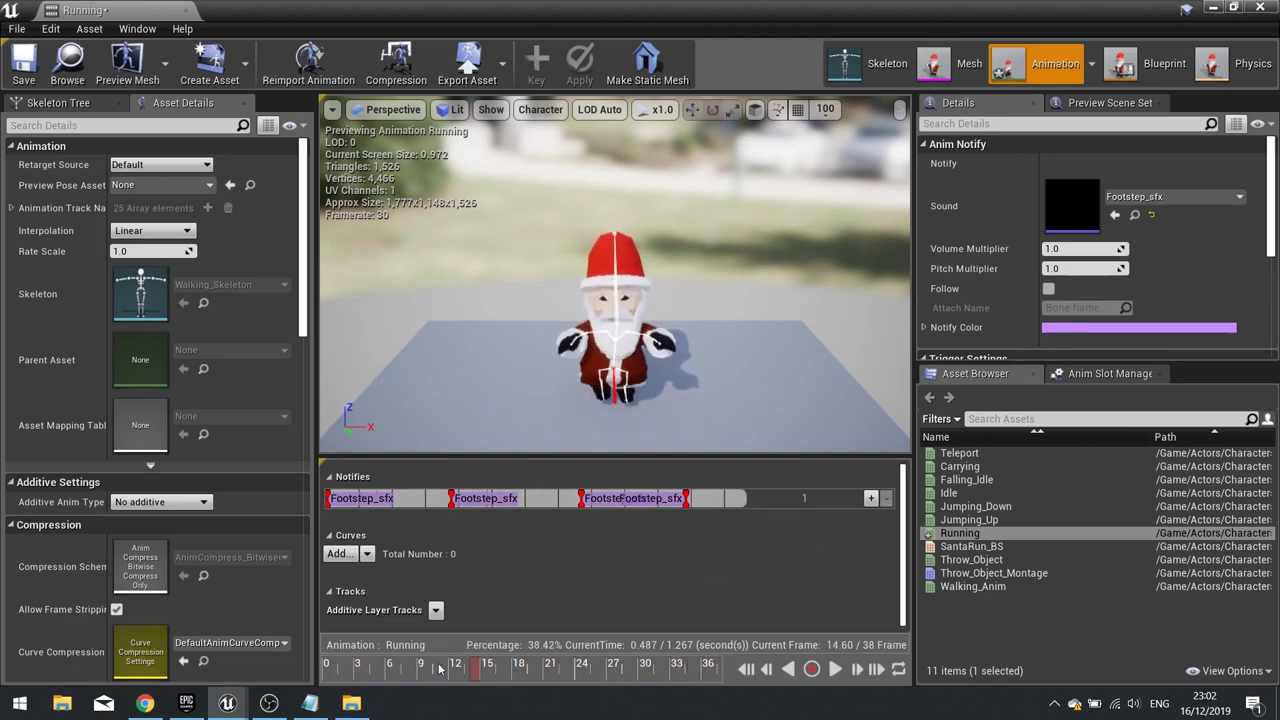
{"action": "left_click_drag", "start_coordinate": [439, 668], "coordinate": [315, 672]}
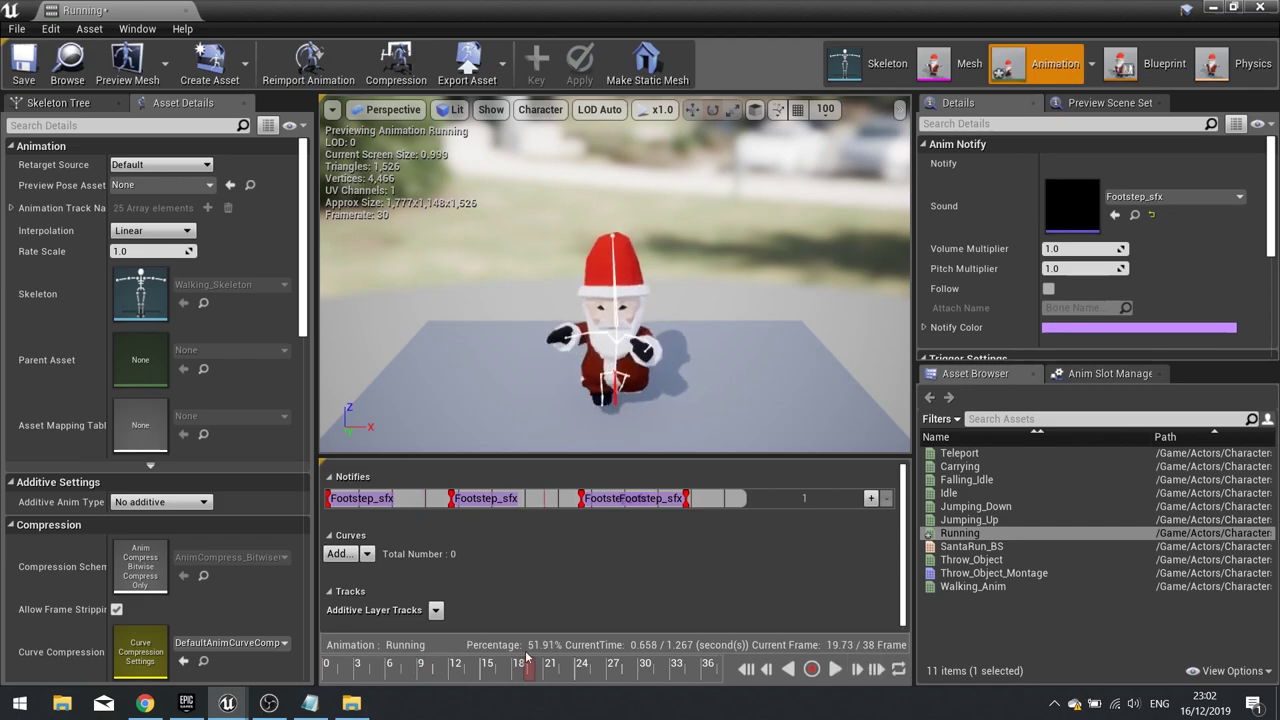
{"action": "left_click_drag", "start_coordinate": [531, 677], "coordinate": [313, 676]}
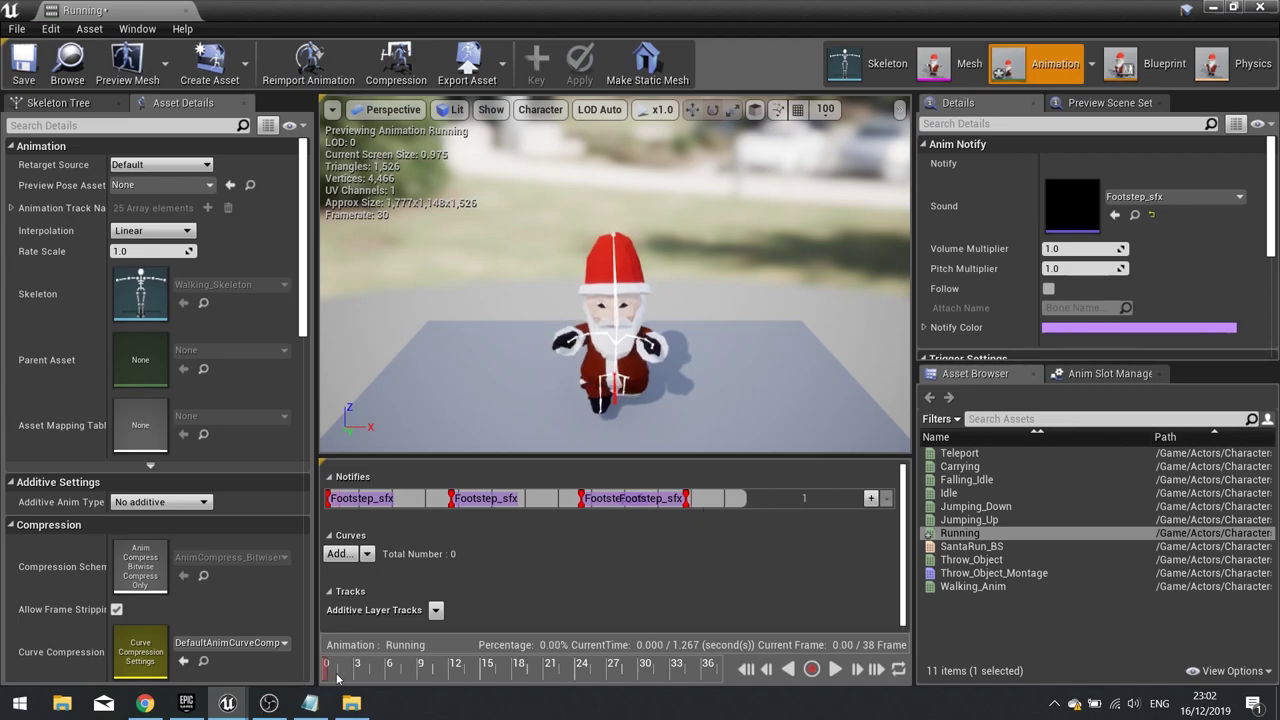
{"action": "left_click_drag", "start_coordinate": [424, 677], "coordinate": [566, 680]}
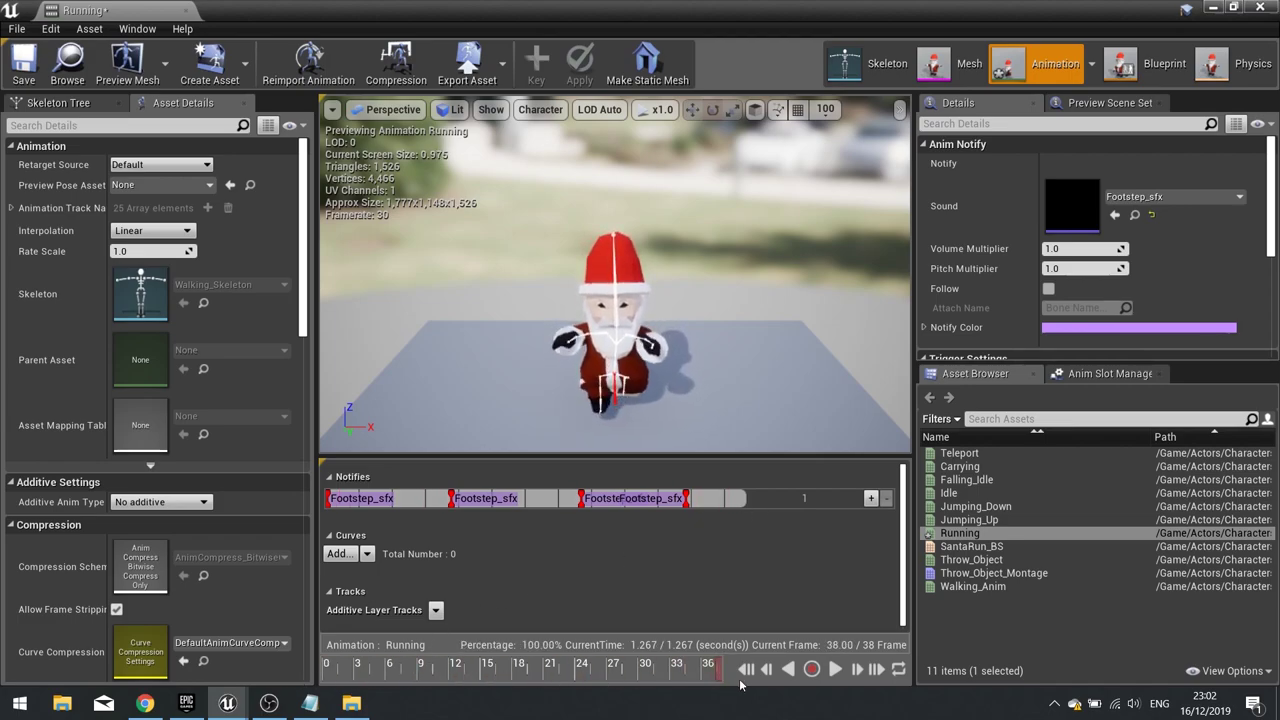
{"action": "left_click_drag", "start_coordinate": [339, 687], "coordinate": [272, 692]}
{"action": "left_click", "coordinate": [834, 669]}
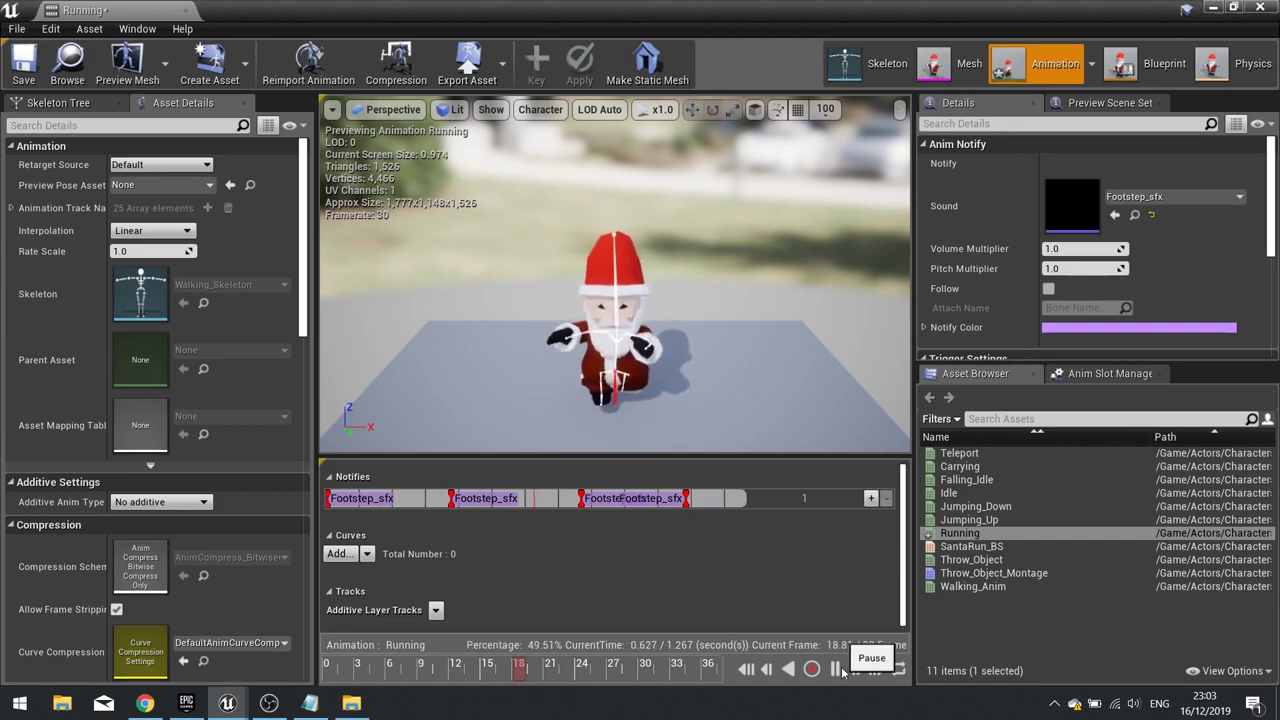
{"action": "left_click", "coordinate": [842, 671]}
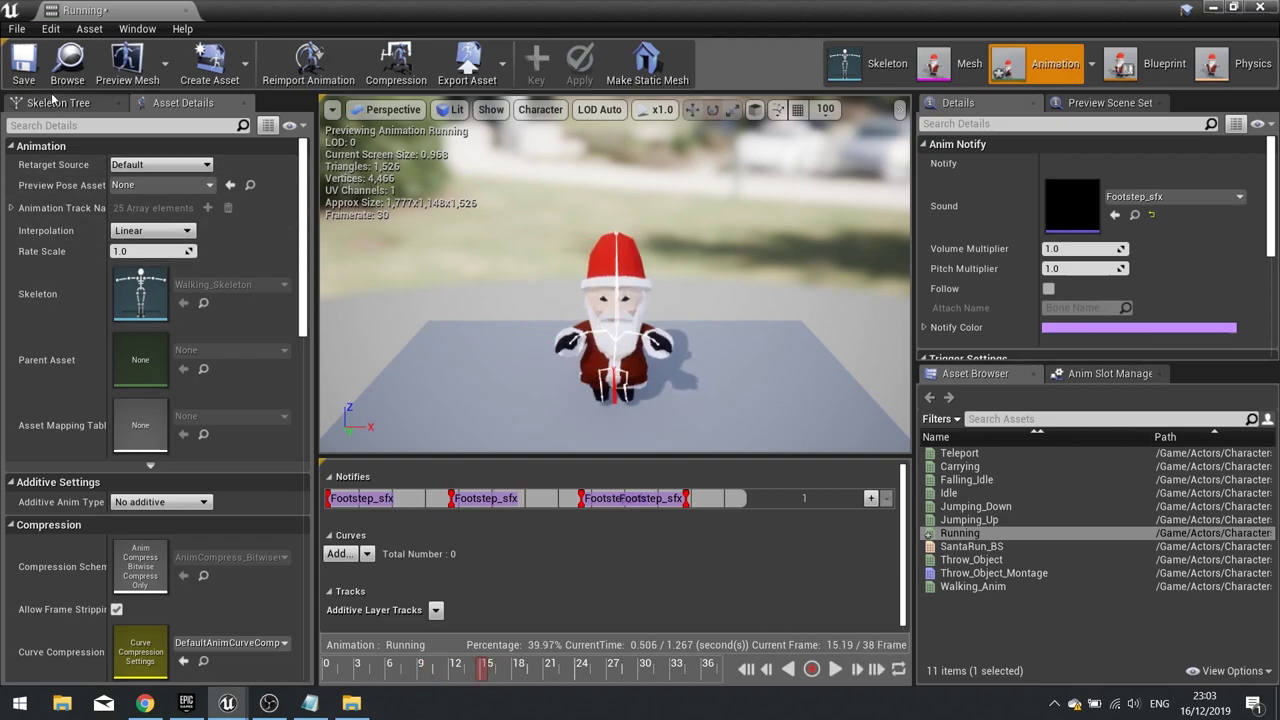
Save and close the Running animation, and open the Santa blueprint from the Characters/Santa folder
{"action": "left_click", "coordinate": [23, 62]}
{"action": "left_click", "coordinate": [1260, 7]}
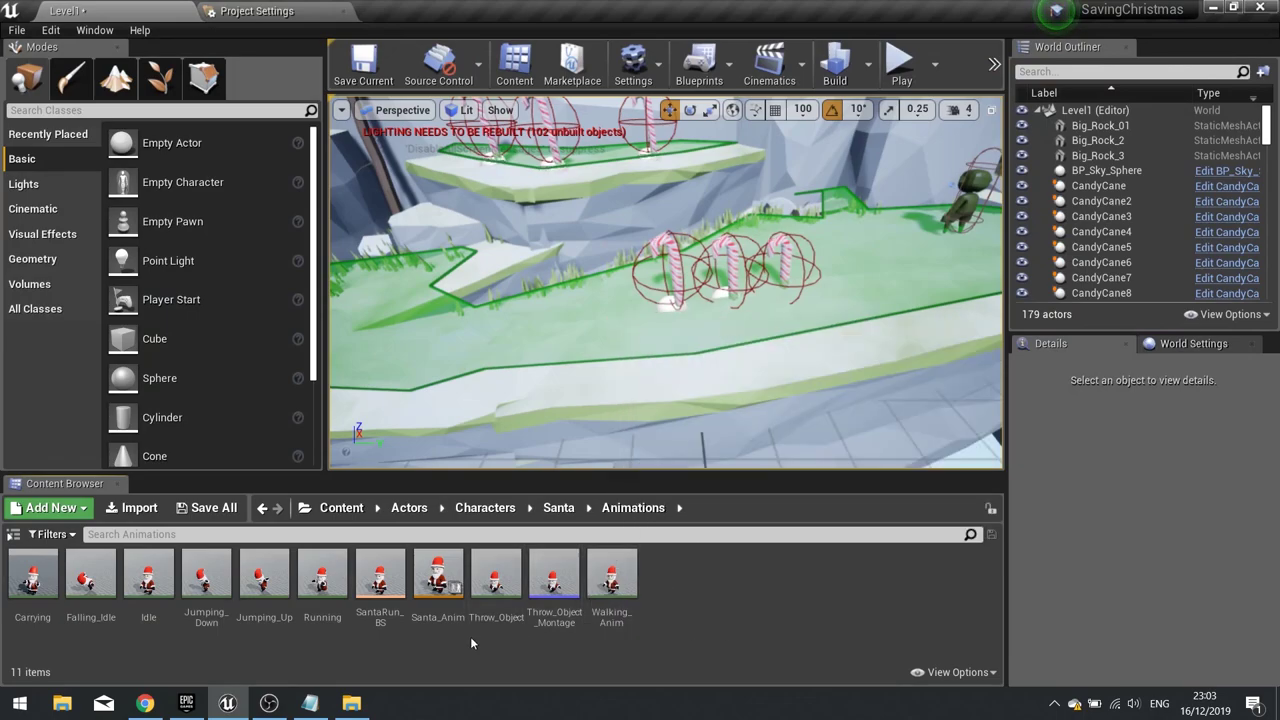
{"action": "left_click", "coordinate": [559, 508]}
{"action": "double_click", "coordinate": [207, 577]}
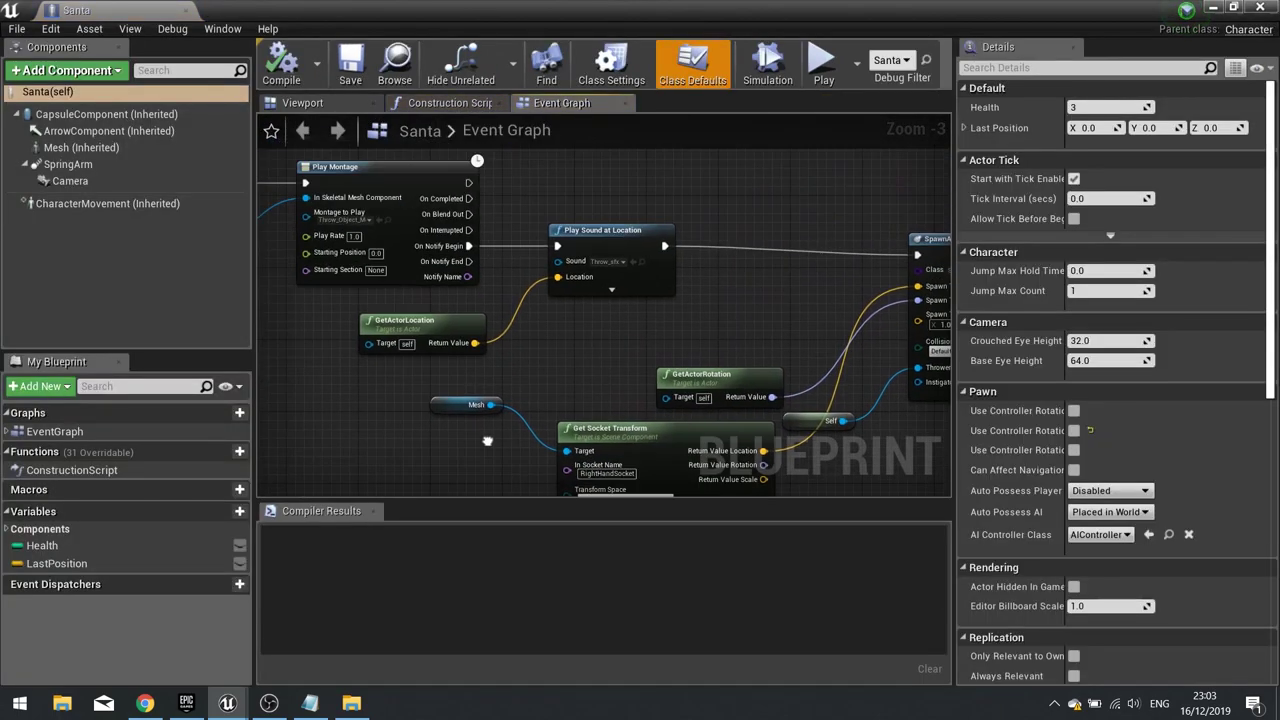
In the Event AnyDamage chain, insert a Play Sound at Location node between the Health decrement and Launch Character
{"action": "scroll", "coordinate": [487, 441], "scroll_direction": "down", "scroll_amount": 1}
{"action": "right_click_drag", "start_coordinate": [487, 441], "coordinate": [673, 430]}
{"action": "right_click_drag", "start_coordinate": [602, 266], "coordinate": [855, 393]}
{"action": "right_click_drag", "start_coordinate": [820, 447], "coordinate": [548, 208]}
{"action": "scroll", "coordinate": [771, 383], "scroll_direction": "down", "scroll_amount": 1}
{"action": "right_click_drag", "start_coordinate": [771, 383], "coordinate": [485, 296]}
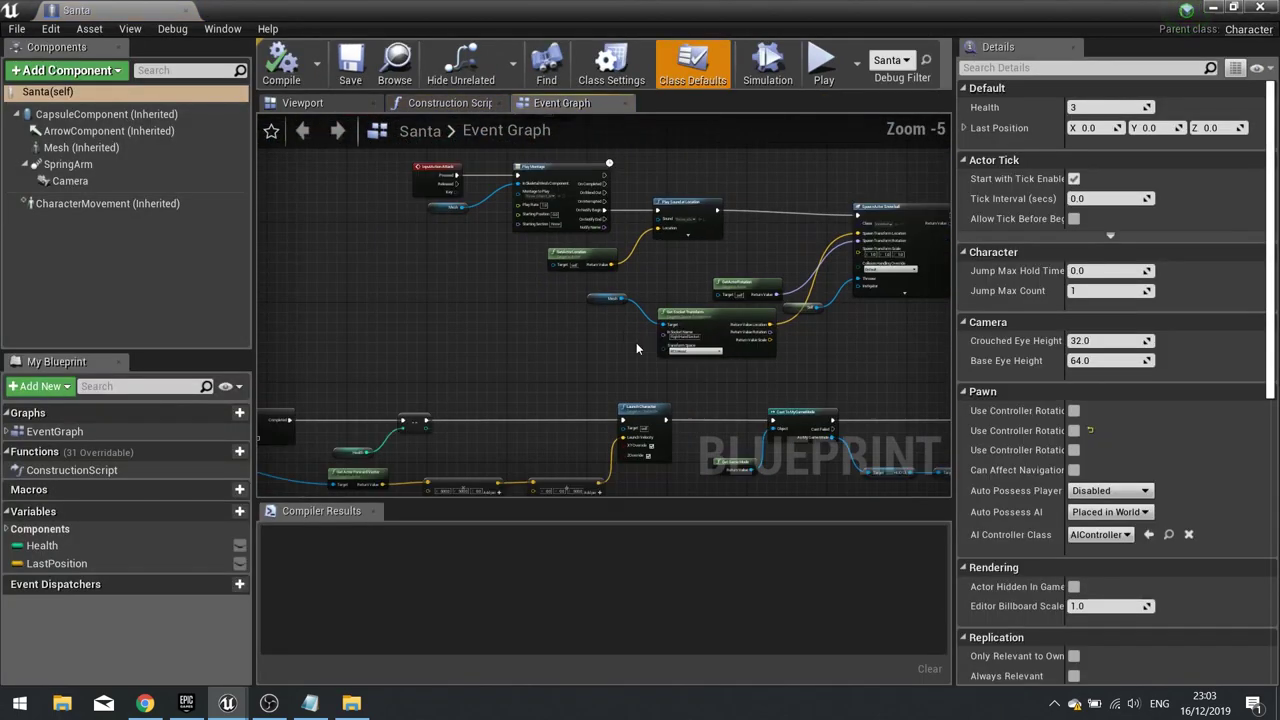
{"action": "right_click_drag", "start_coordinate": [636, 342], "coordinate": [896, 202]}
{"action": "right_click_drag", "start_coordinate": [540, 314], "coordinate": [710, 340]}
{"action": "scroll", "coordinate": [710, 340], "scroll_direction": "up", "scroll_amount": 2}
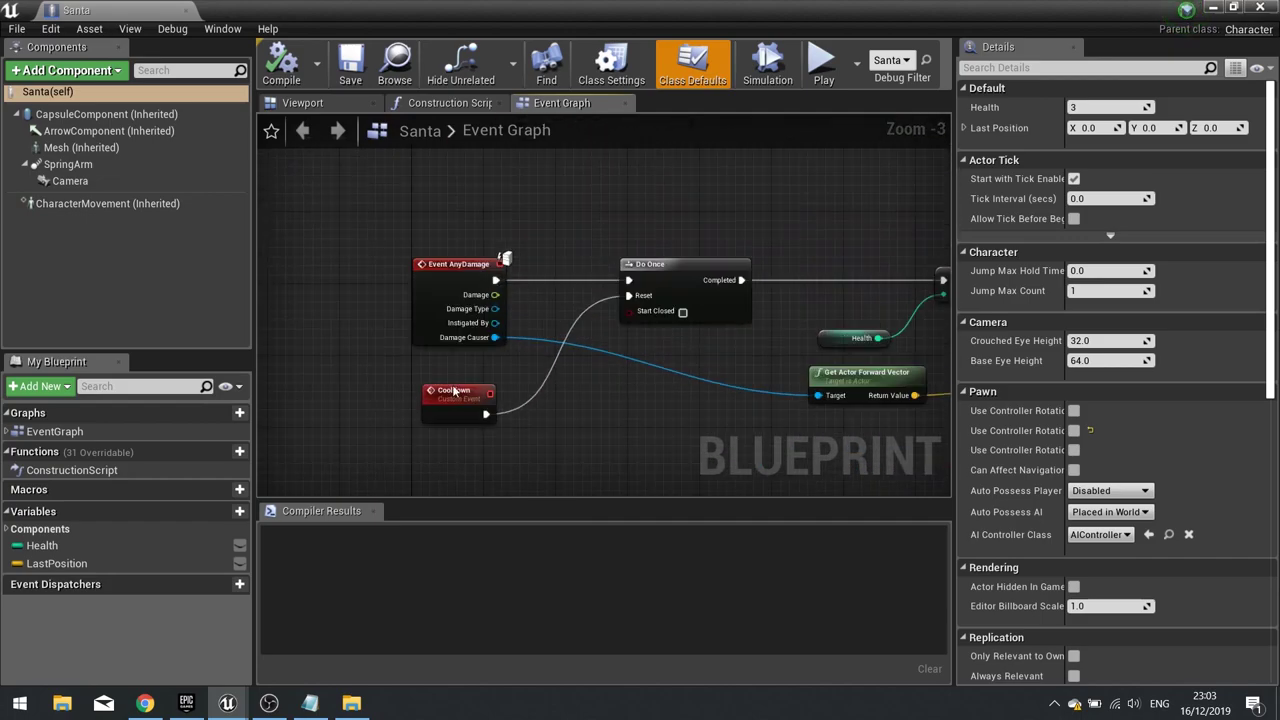
{"action": "right_click_drag", "start_coordinate": [601, 353], "coordinate": [221, 378]}
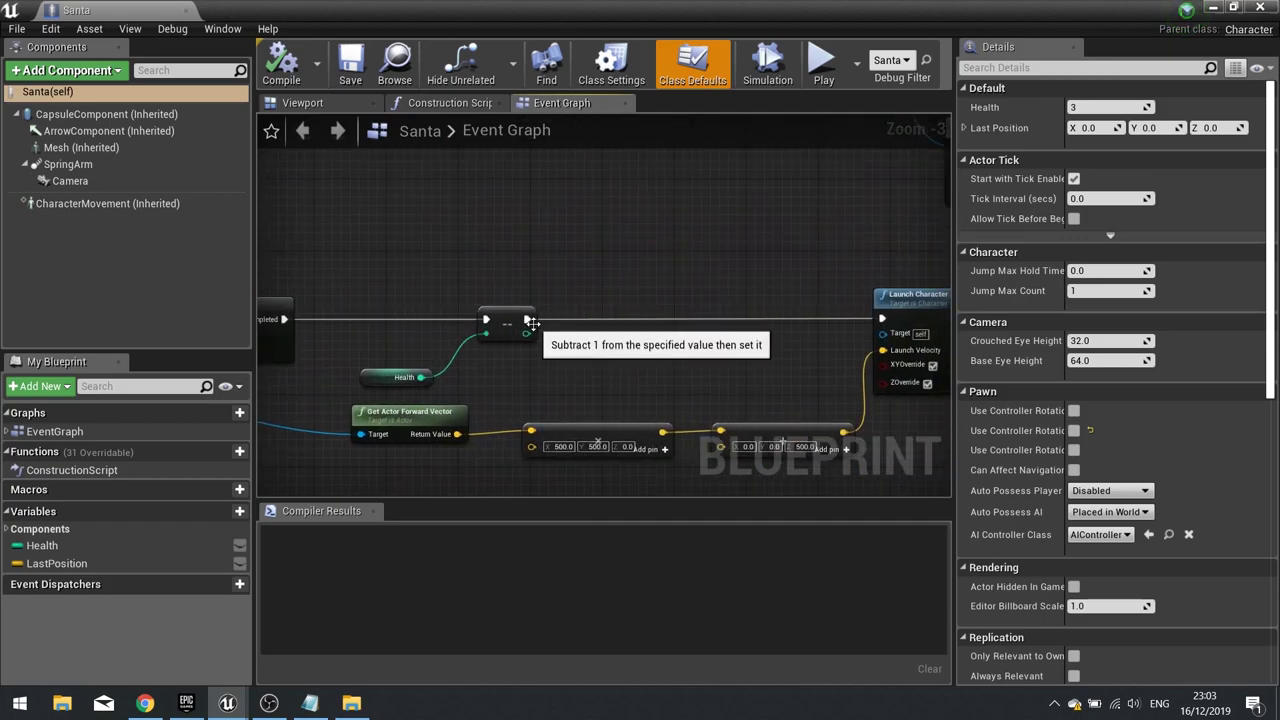
{"action": "left_click_drag", "start_coordinate": [526, 319], "coordinate": [642, 318]}
{"action": "type", "text": "play sound"}
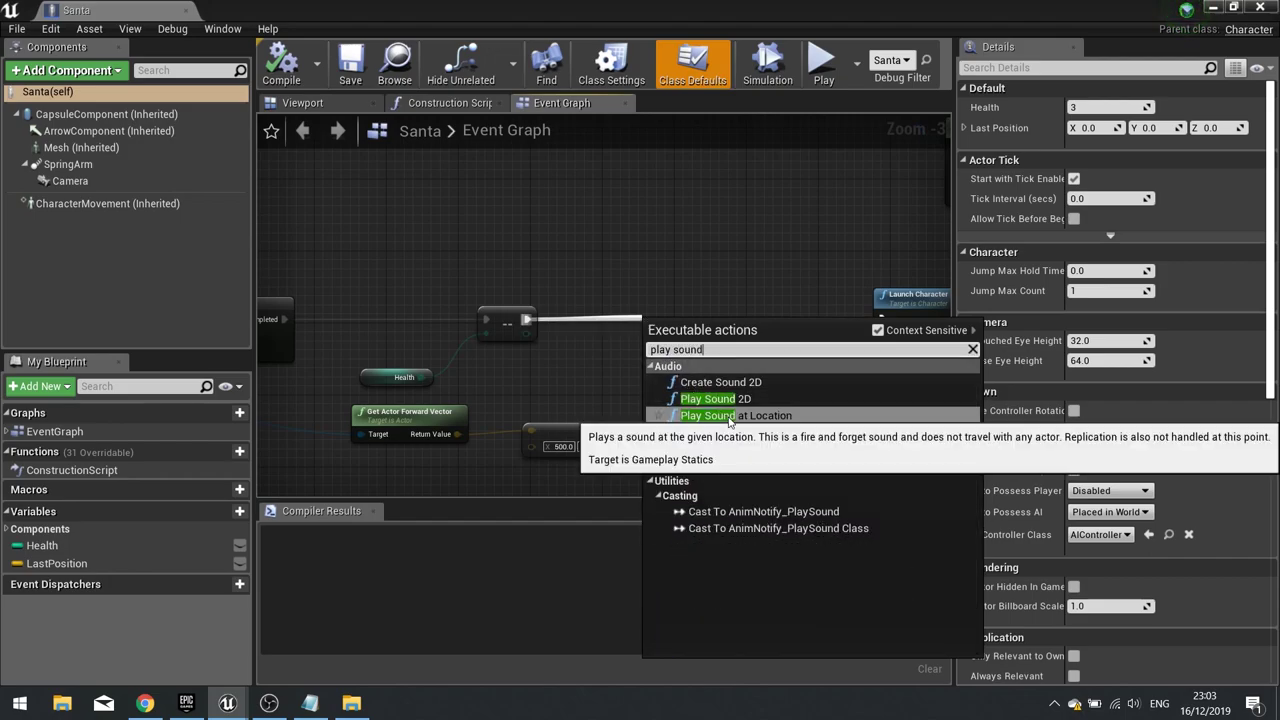
{"action": "left_click", "coordinate": [718, 415]}
Set the sound of the new Play Sound at Location node to Hit_sfx
{"action": "left_click", "coordinate": [701, 343]}
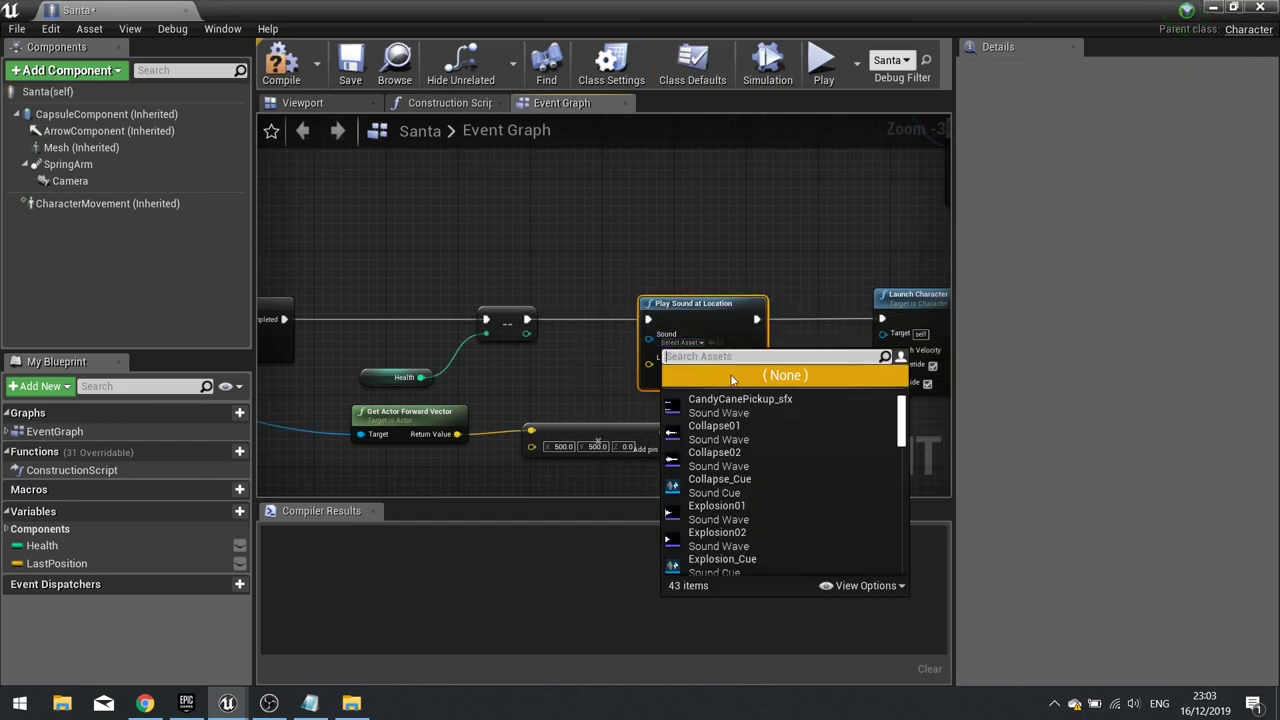
{"action": "type", "text": "santa"}
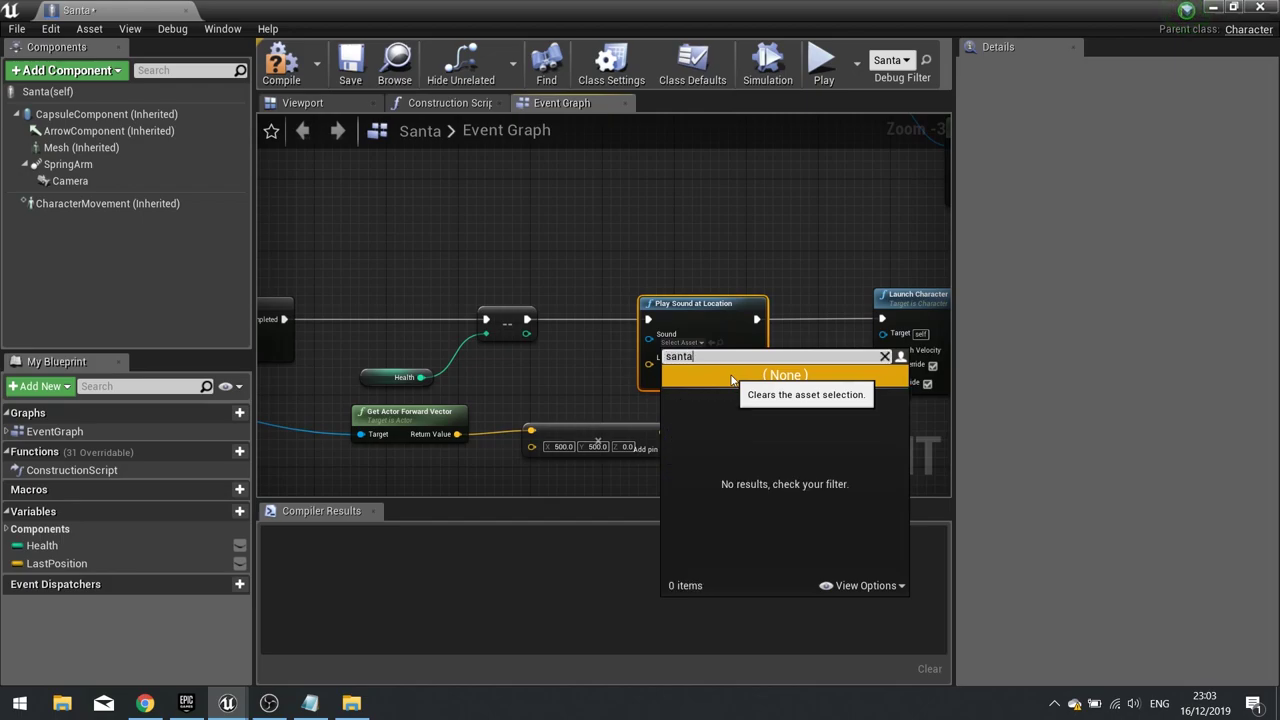
{"action": "type", "text": "h"}
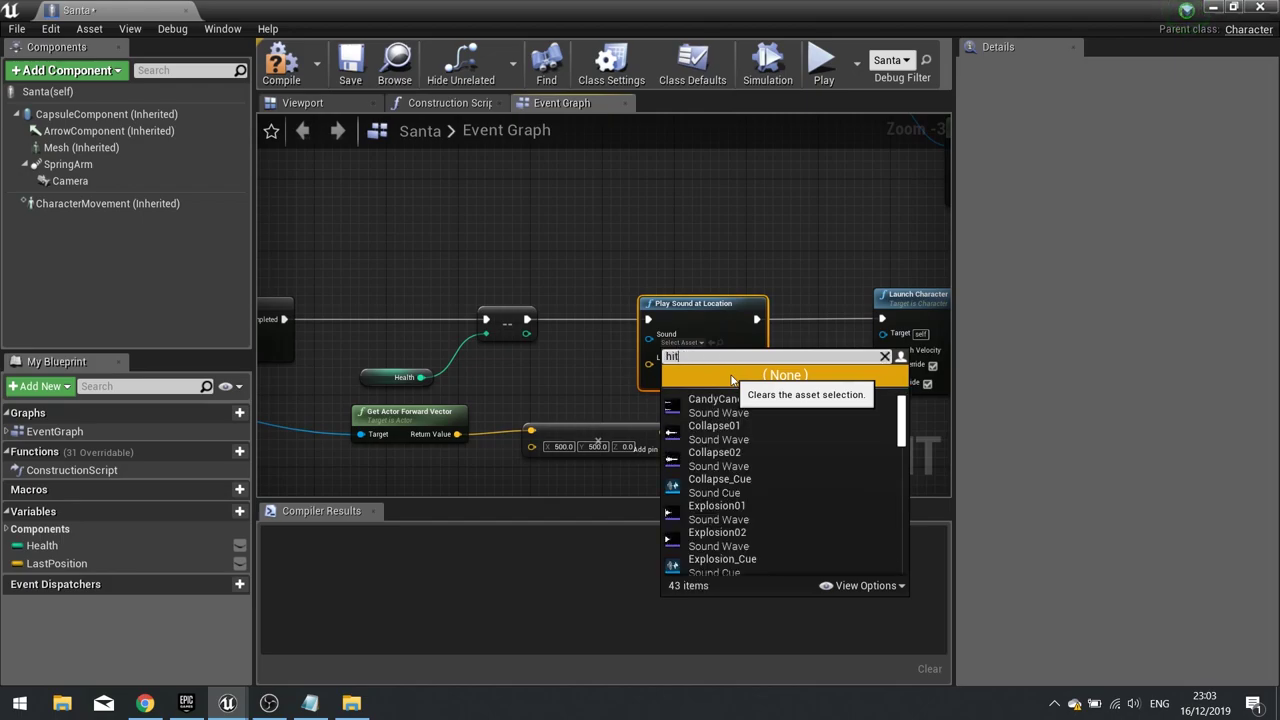
{"action": "type", "text": "it"}
{"action": "left_click", "coordinate": [700, 424]}
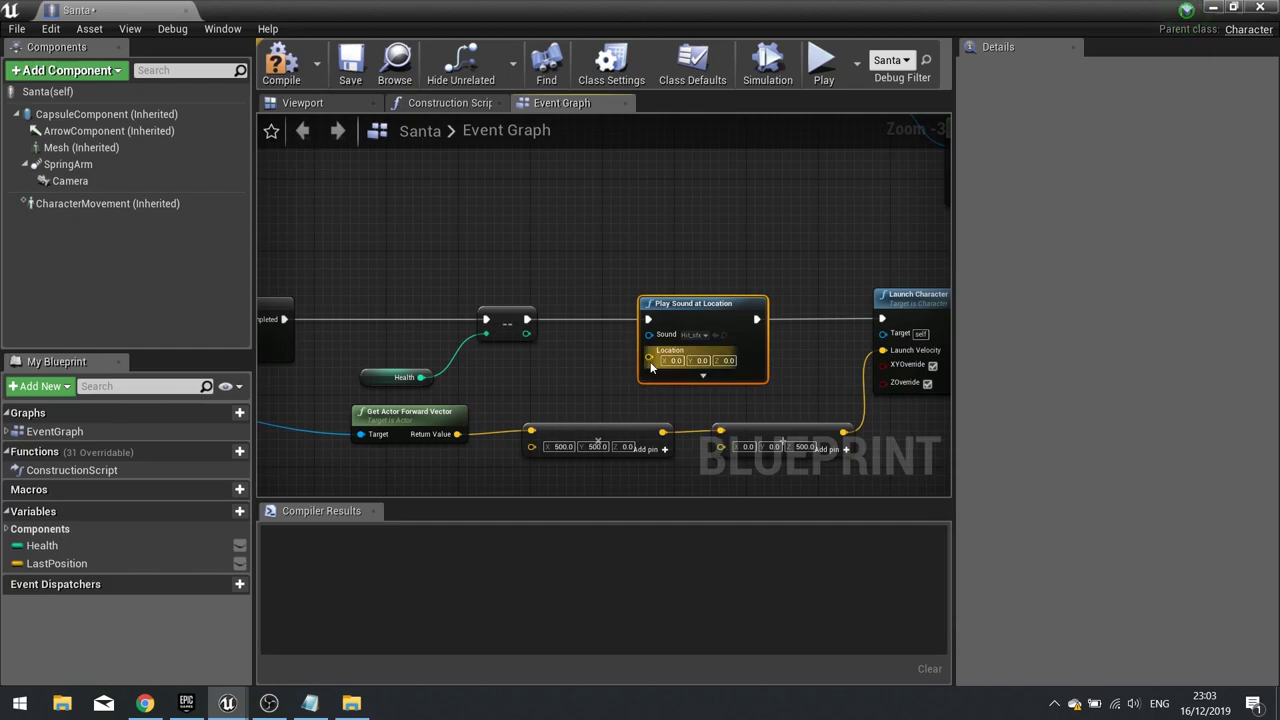
Feed the hit sound's Location from a GetActorLocation node placed beside it, and compile and close the Santa blueprint
{"action": "left_click_drag", "start_coordinate": [650, 360], "coordinate": [580, 367]}
{"action": "type", "text": "get act"}
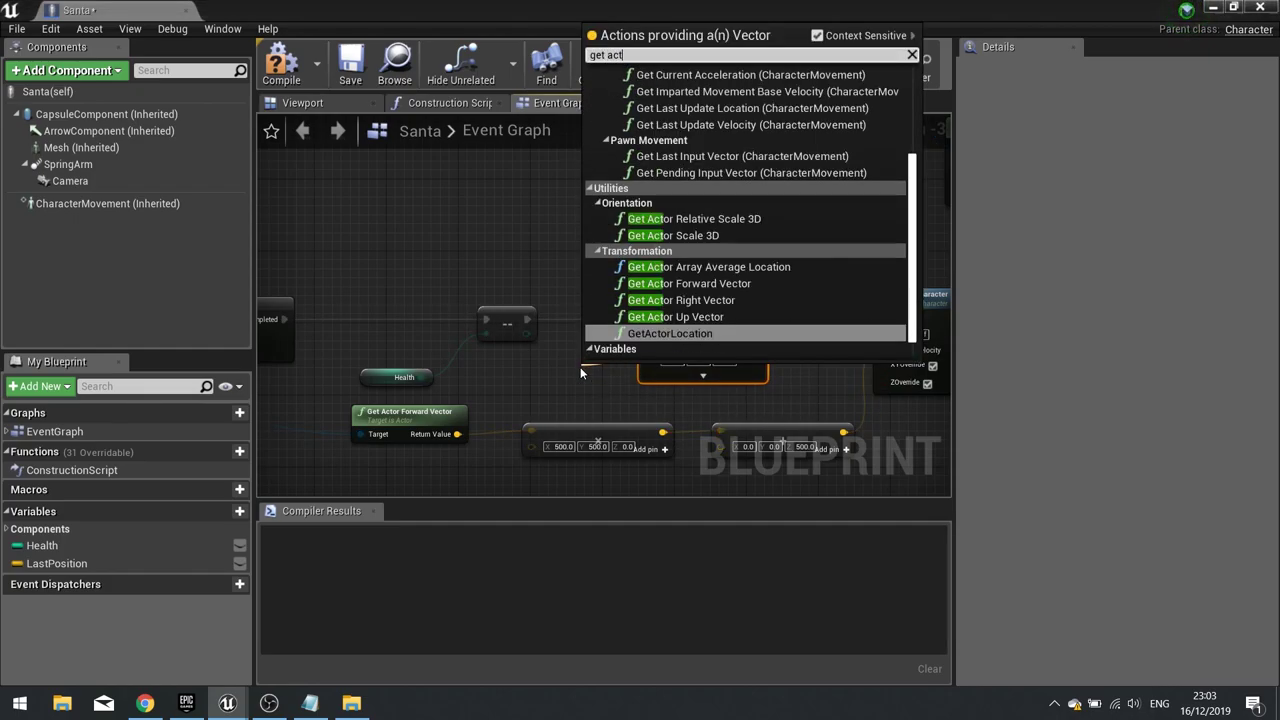
{"action": "type", "text": "orloc"}
{"action": "key", "text": "Return"}
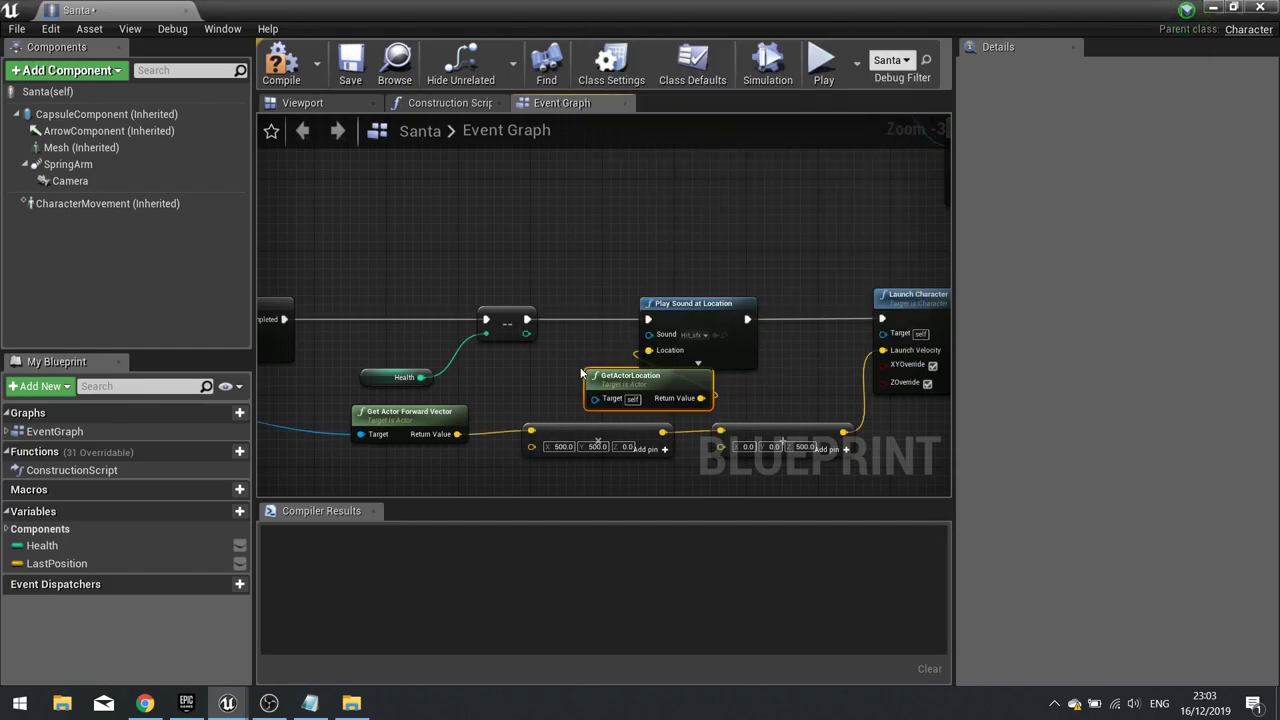
{"action": "left_click_drag", "start_coordinate": [592, 376], "coordinate": [492, 367]}
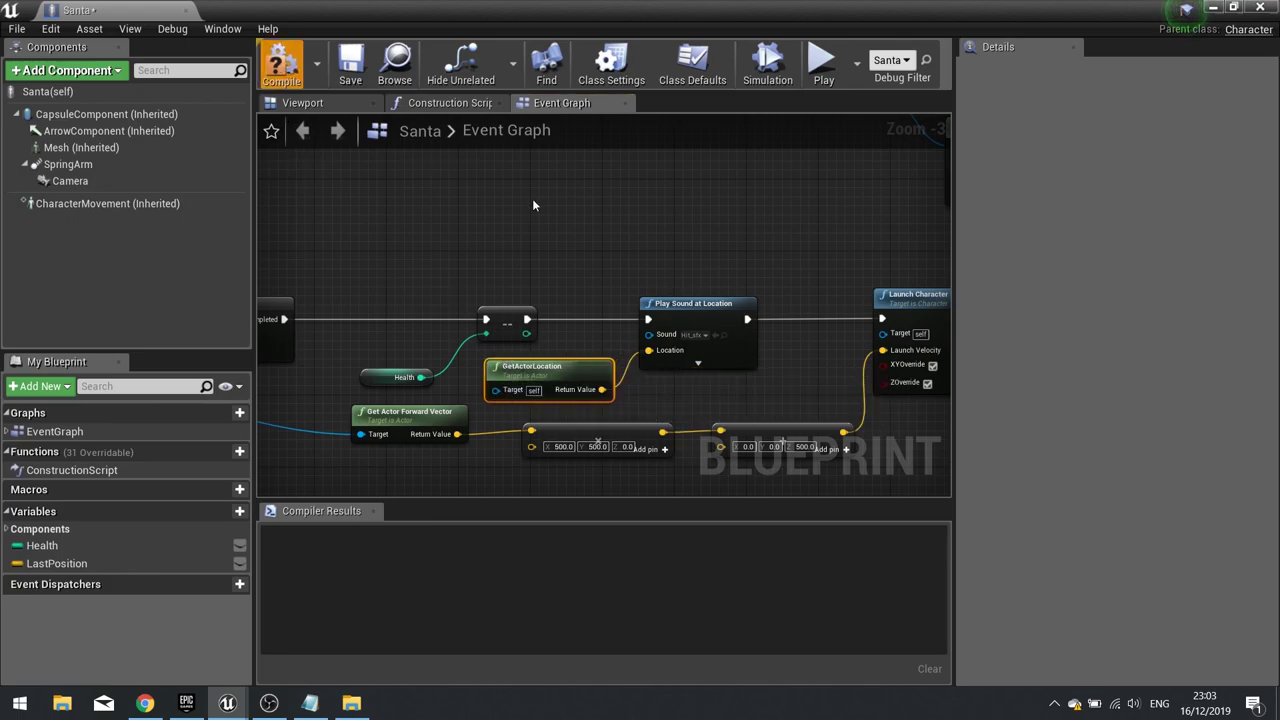
{"action": "key", "text": "F7"}
{"action": "left_click", "coordinate": [1263, 8]}
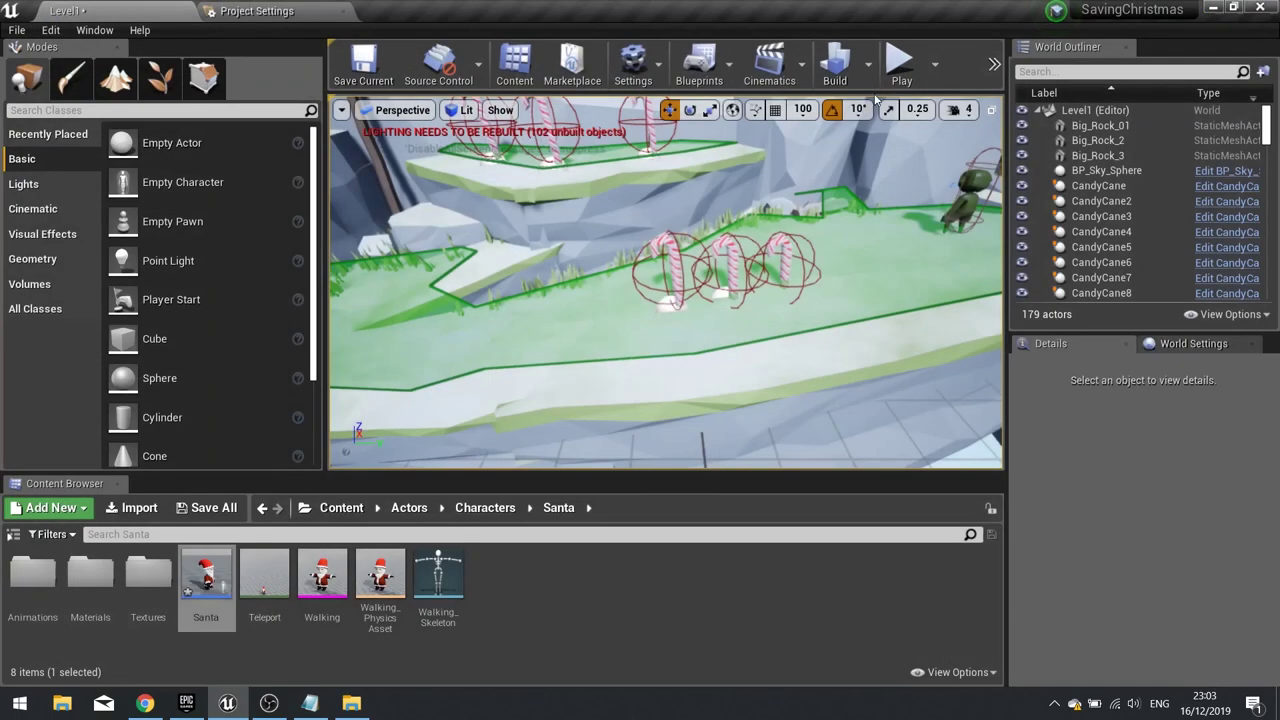
Play-test the level, running and jumping Santa through it and into the green enemy to check his footstep and hit sounds, and stop the session
{"action": "left_click", "coordinate": [738, 245]}
{"action": "key", "text": "d"}
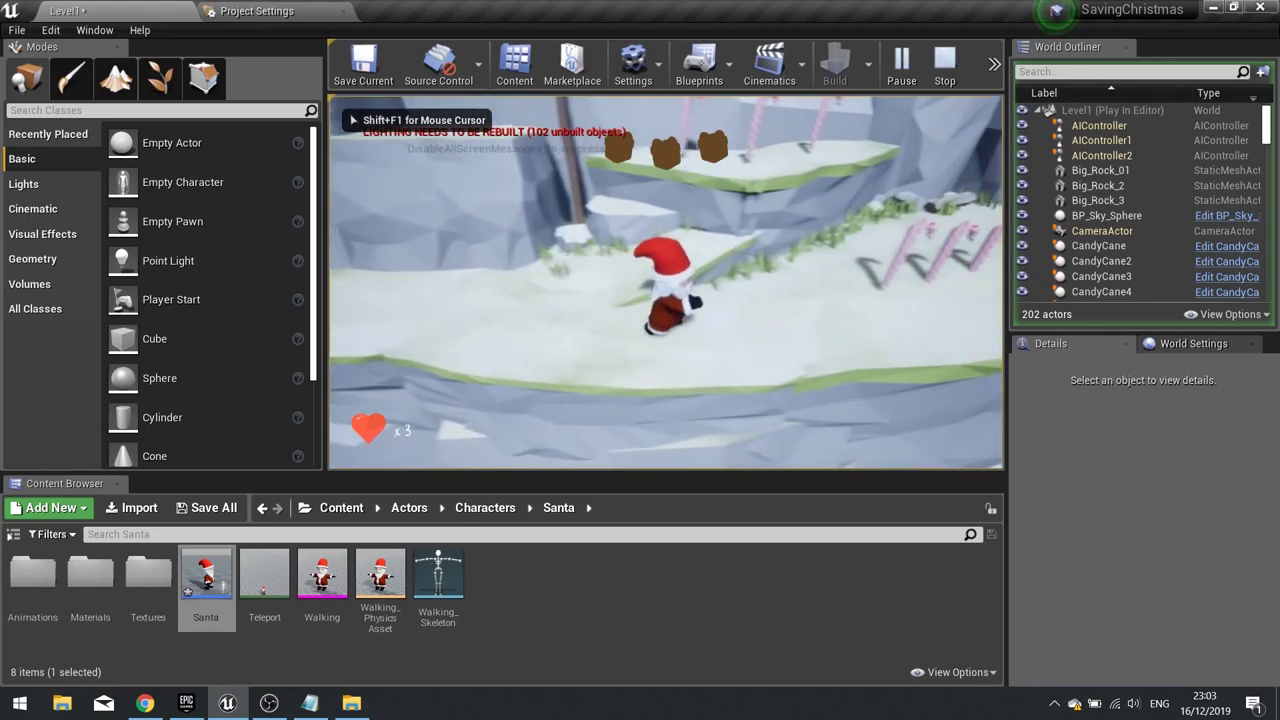
{"action": "key", "text": "a"}
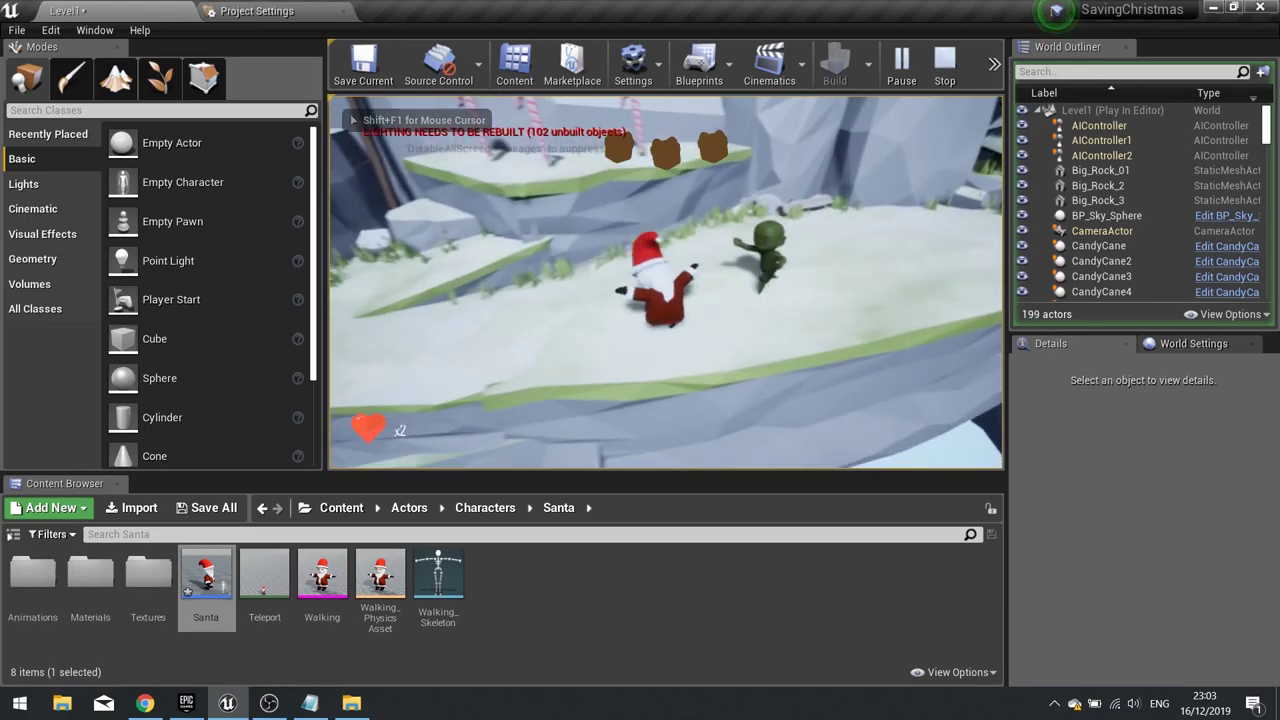
{"action": "key", "text": "space"}
{"action": "key", "text": "d"}
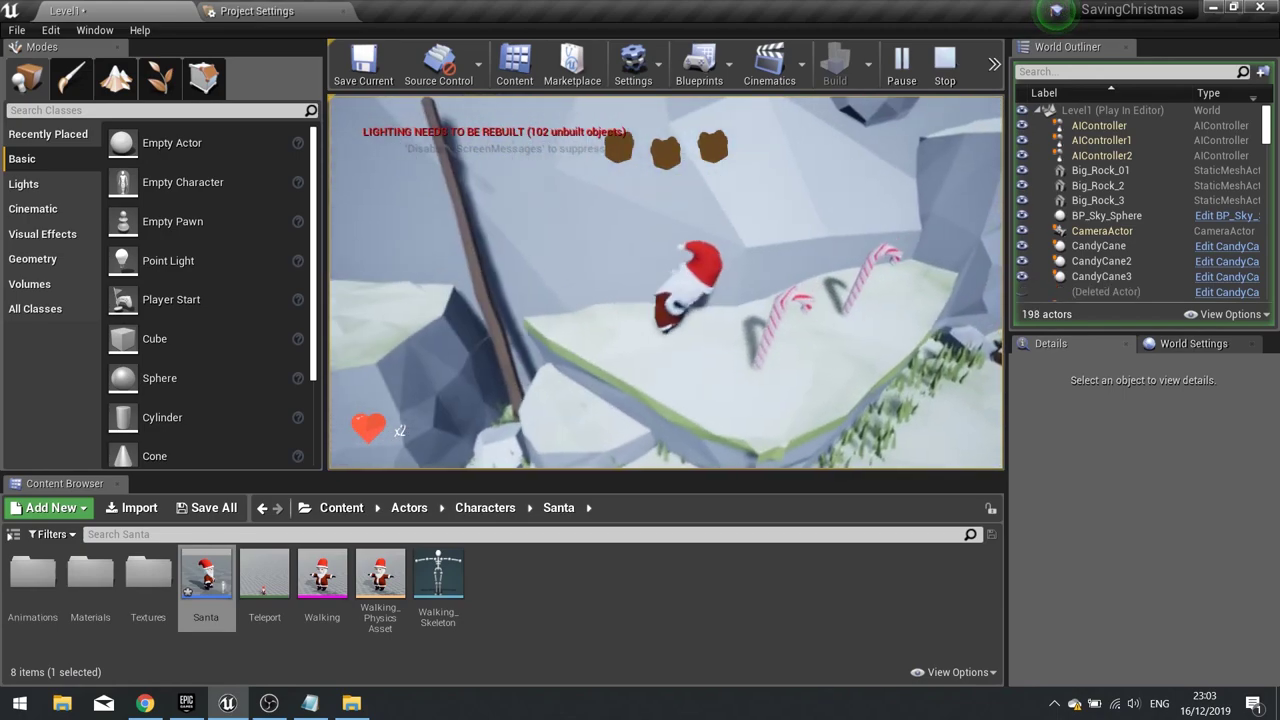
{"action": "key", "text": "a"}
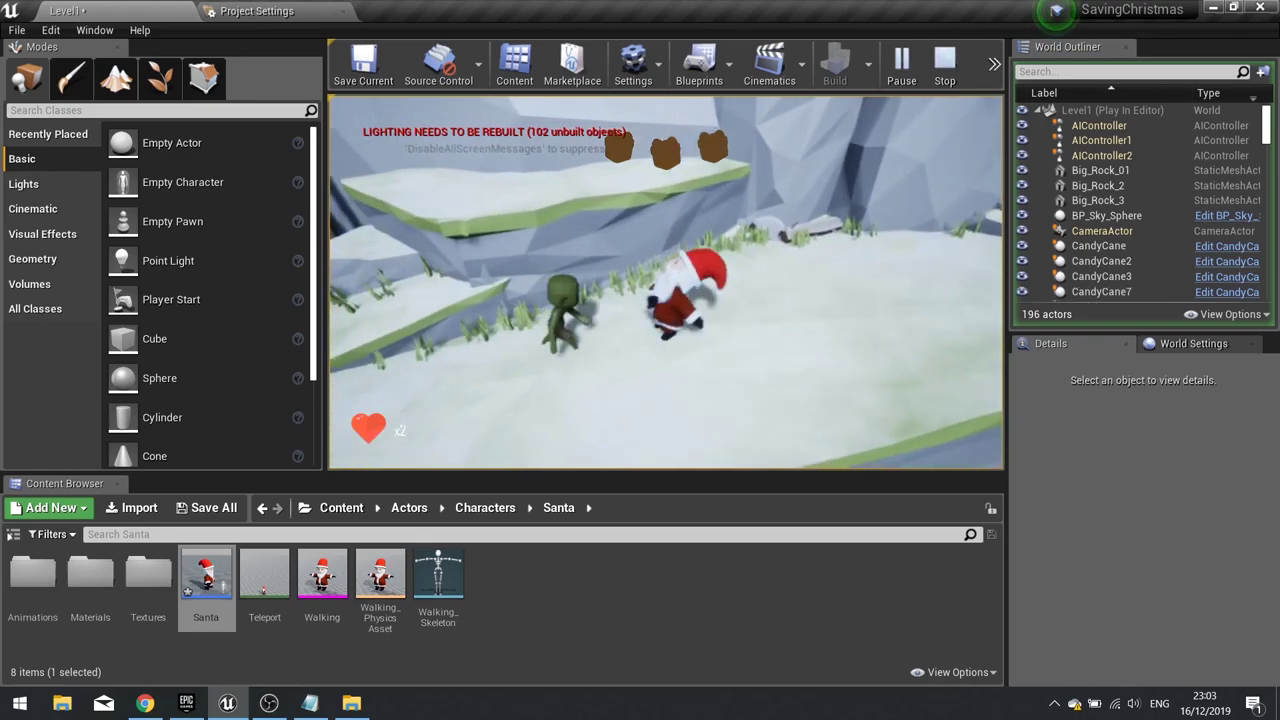
{"action": "key", "text": "f"}
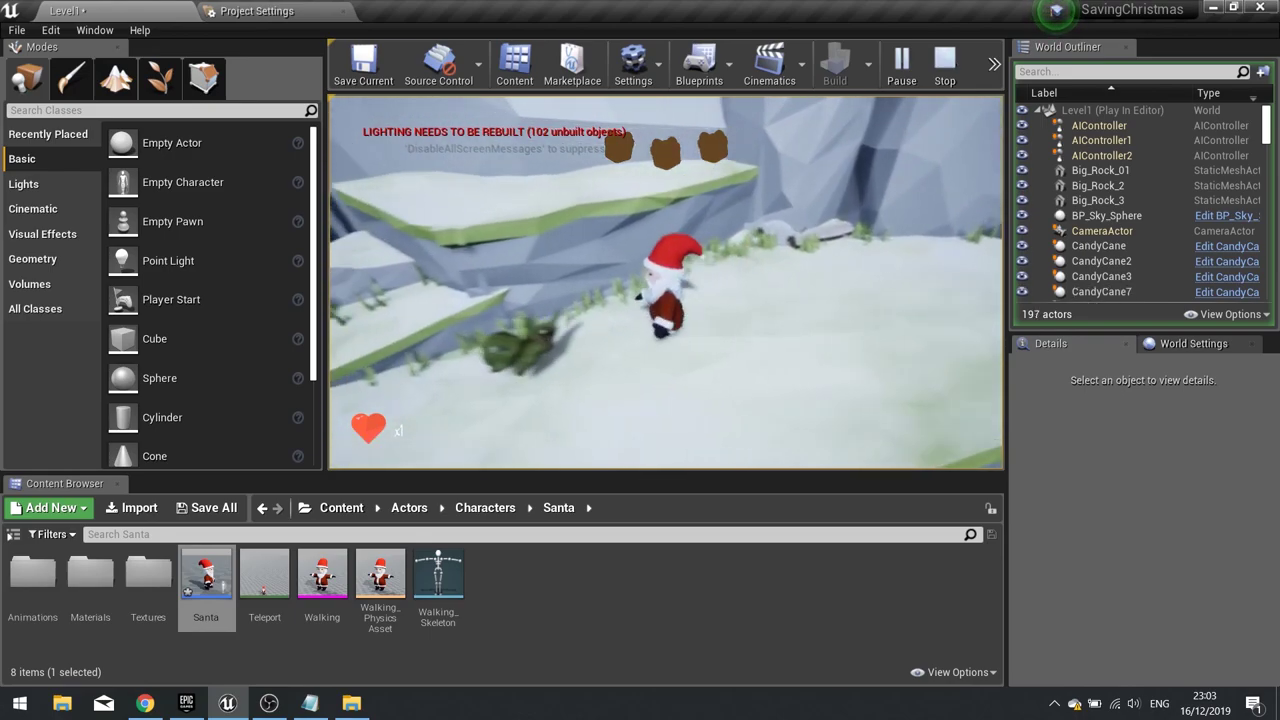
{"action": "key", "text": "w"}
{"action": "key", "text": "space"}
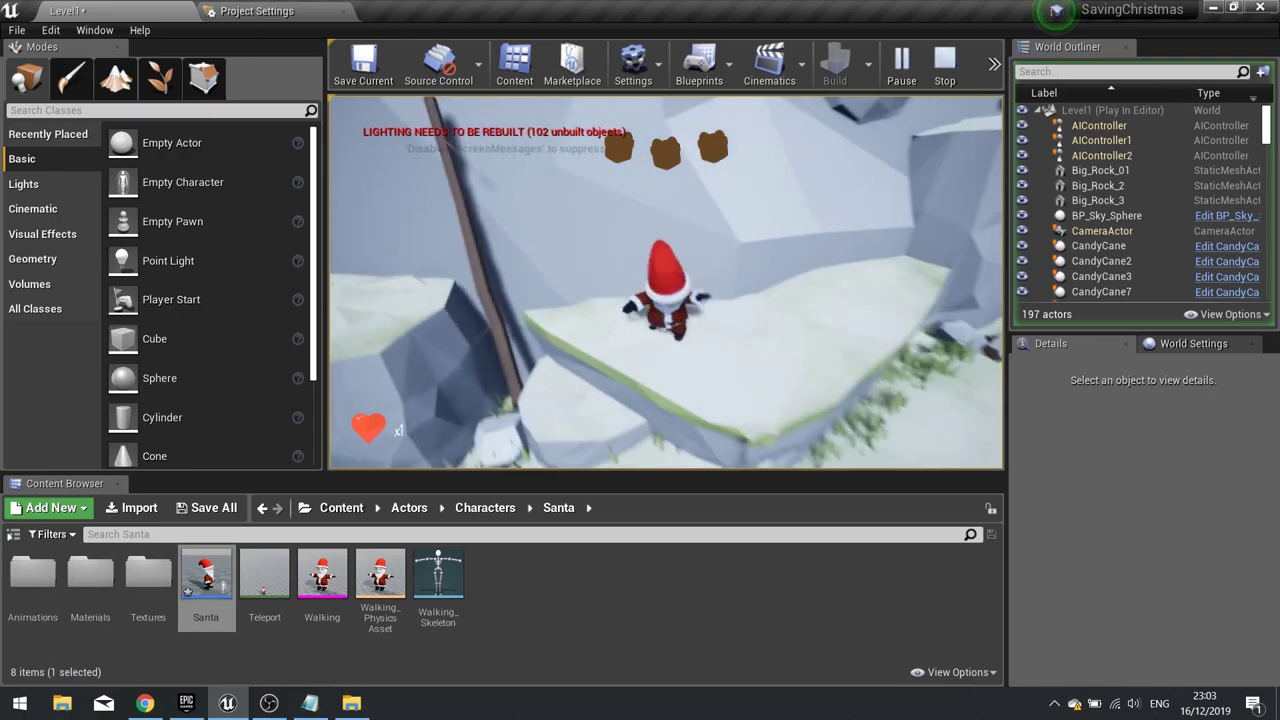
{"action": "key", "text": "a"}
{"action": "key", "text": "space"}
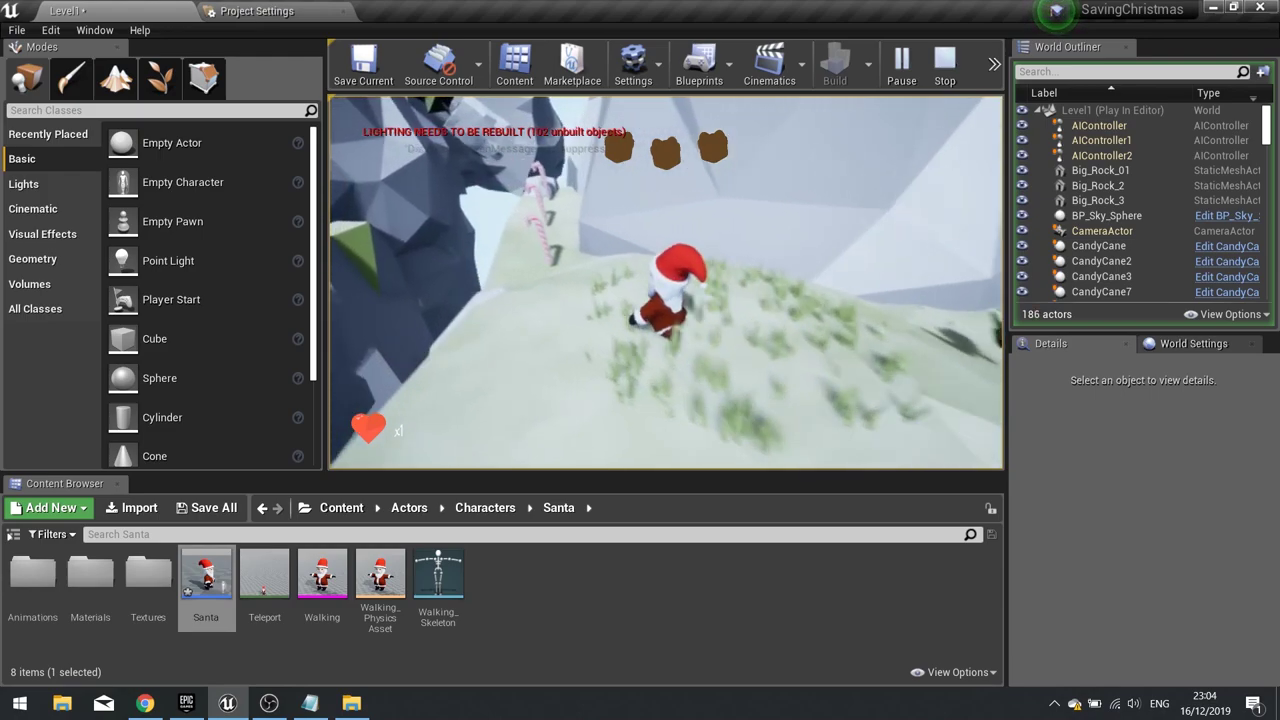
{"action": "key", "text": "w"}
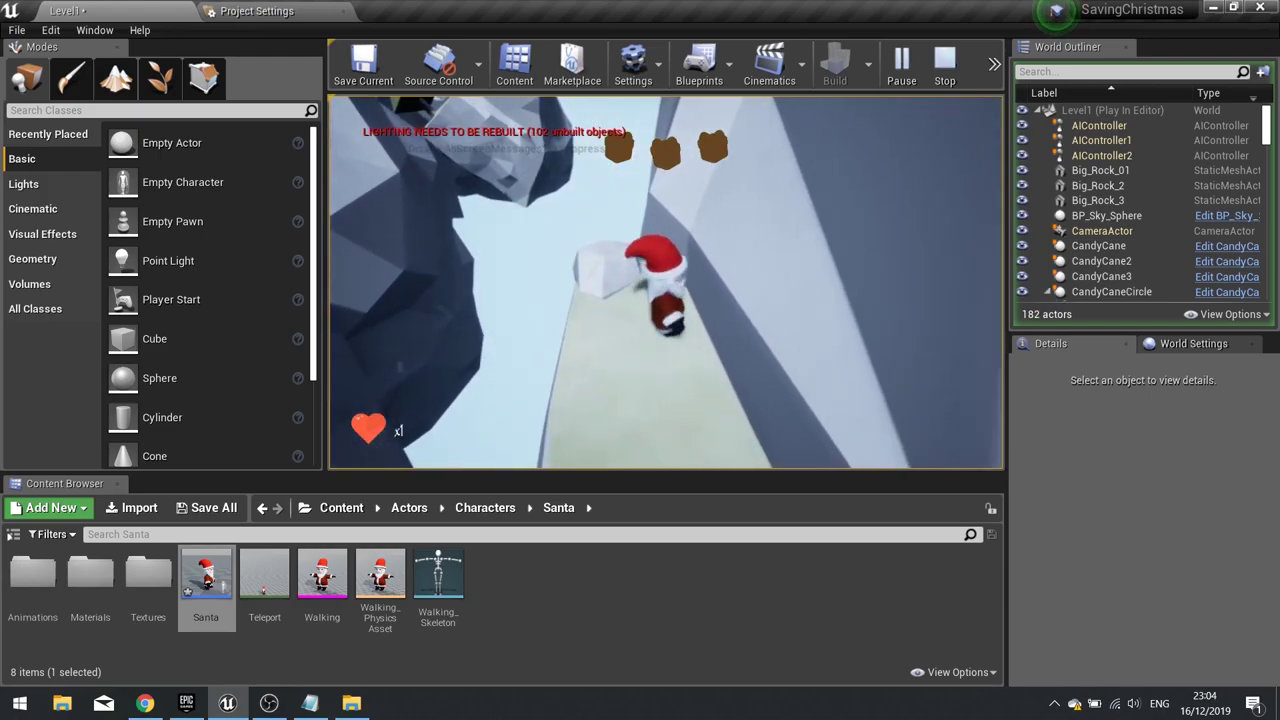
{"action": "key", "text": "s"}
{"action": "key", "text": "a"}
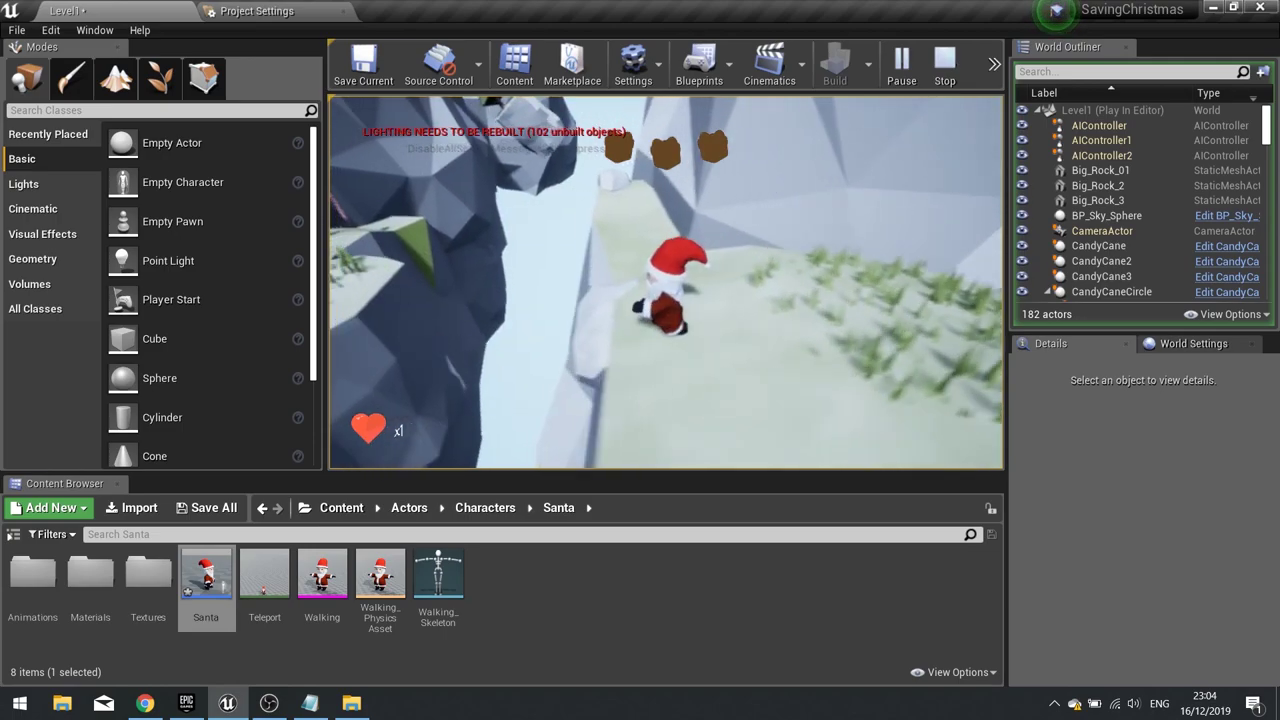
{"action": "key", "text": "space"}
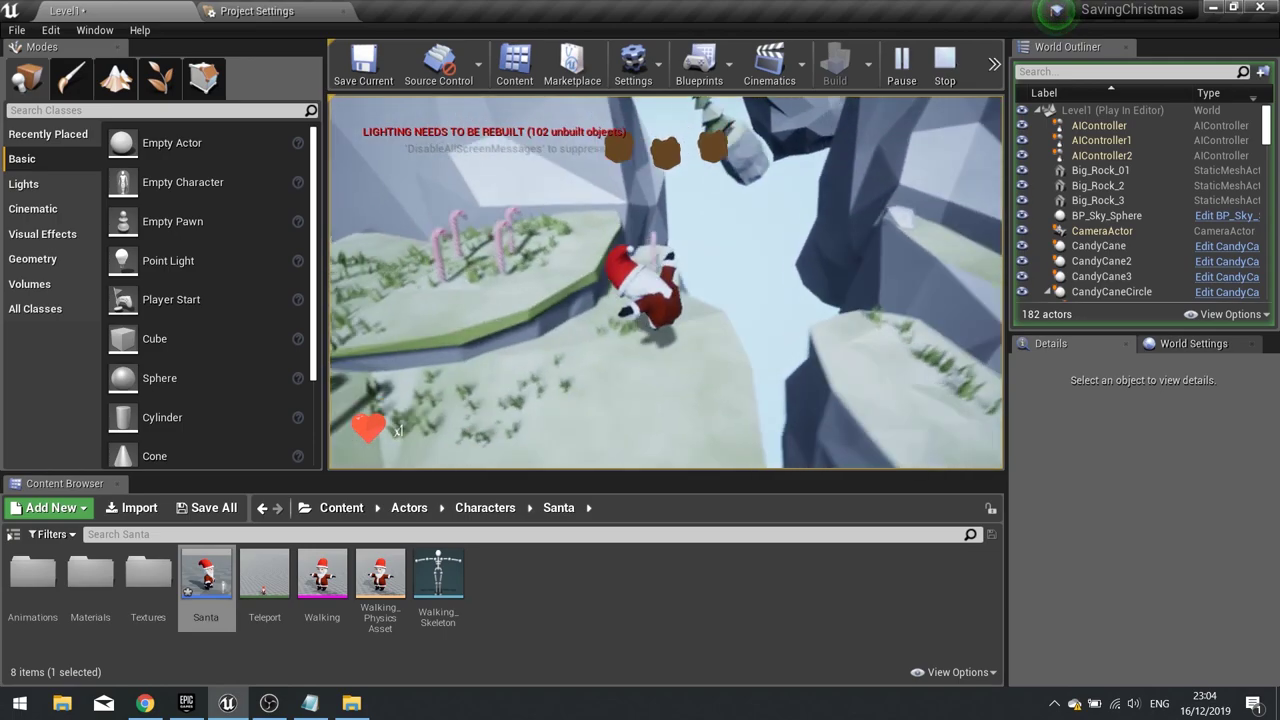
{"action": "key", "text": "Escape"}
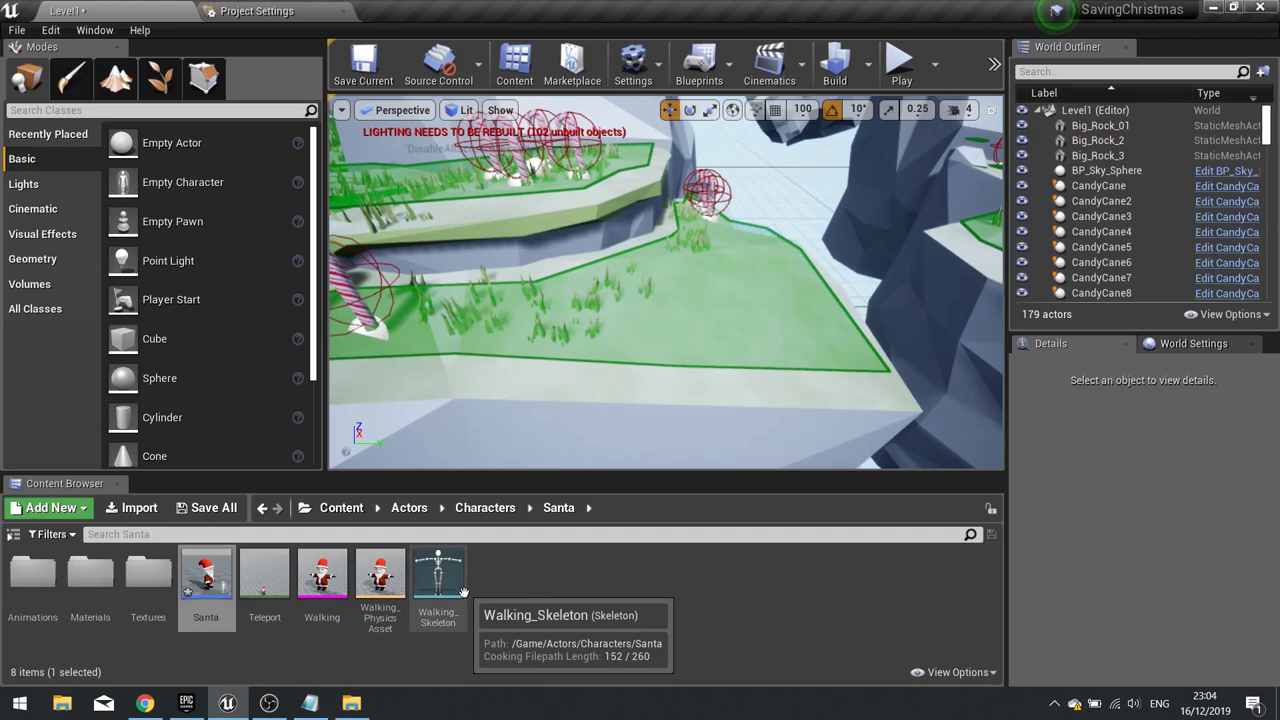
Open the present_walking_Anim animation from the Characters/Present/Animations folder
{"action": "left_click", "coordinate": [409, 508]}
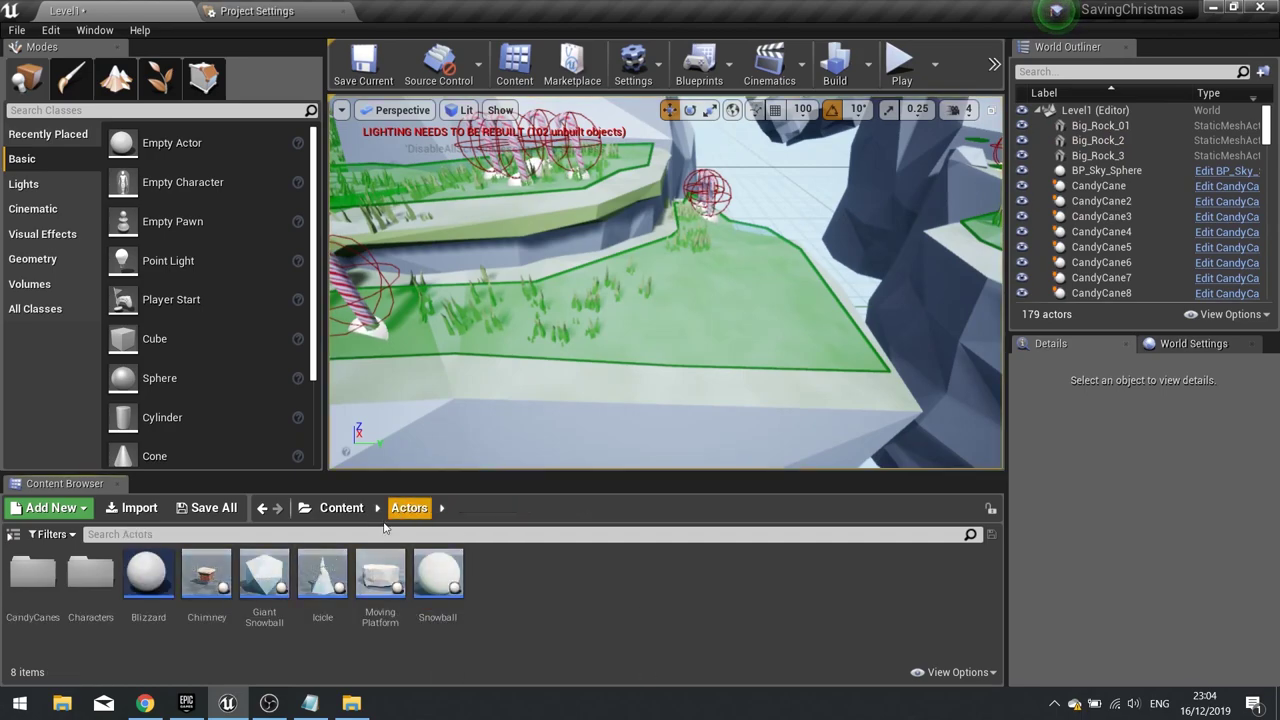
{"action": "double_click", "coordinate": [90, 575]}
{"action": "double_click", "coordinate": [166, 618]}
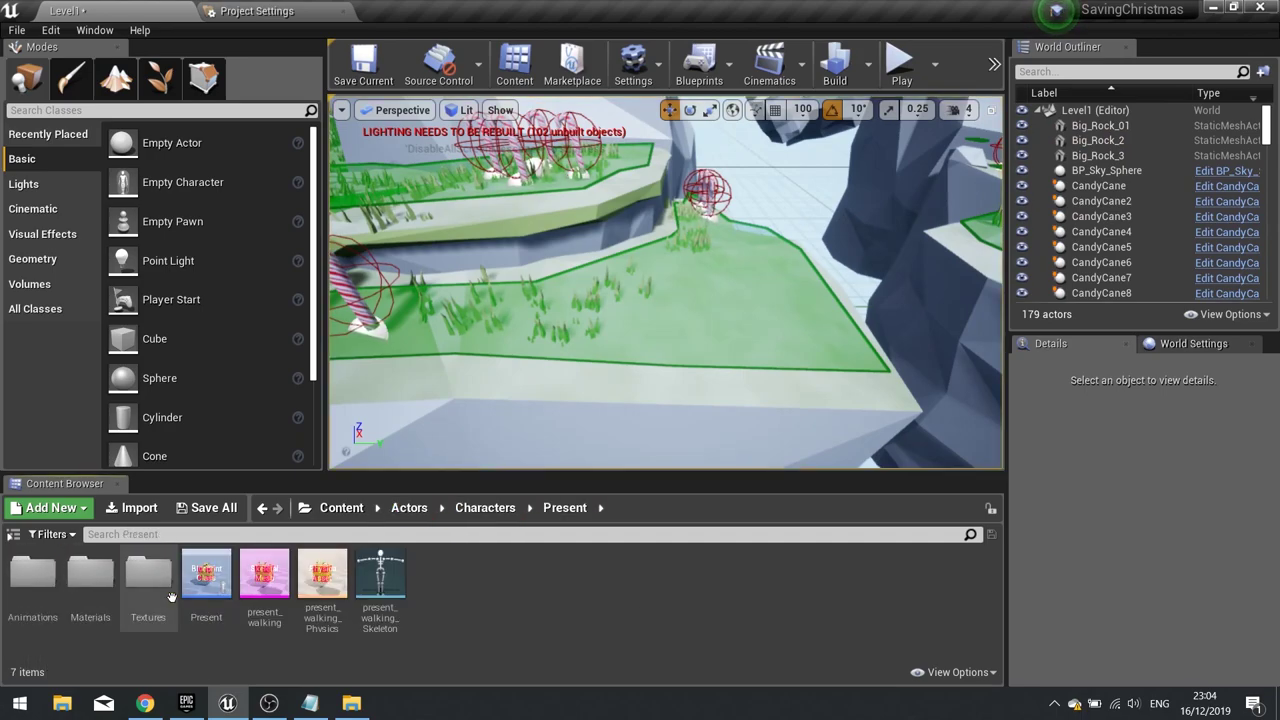
{"action": "double_click", "coordinate": [33, 590]}
{"action": "double_click", "coordinate": [206, 622]}
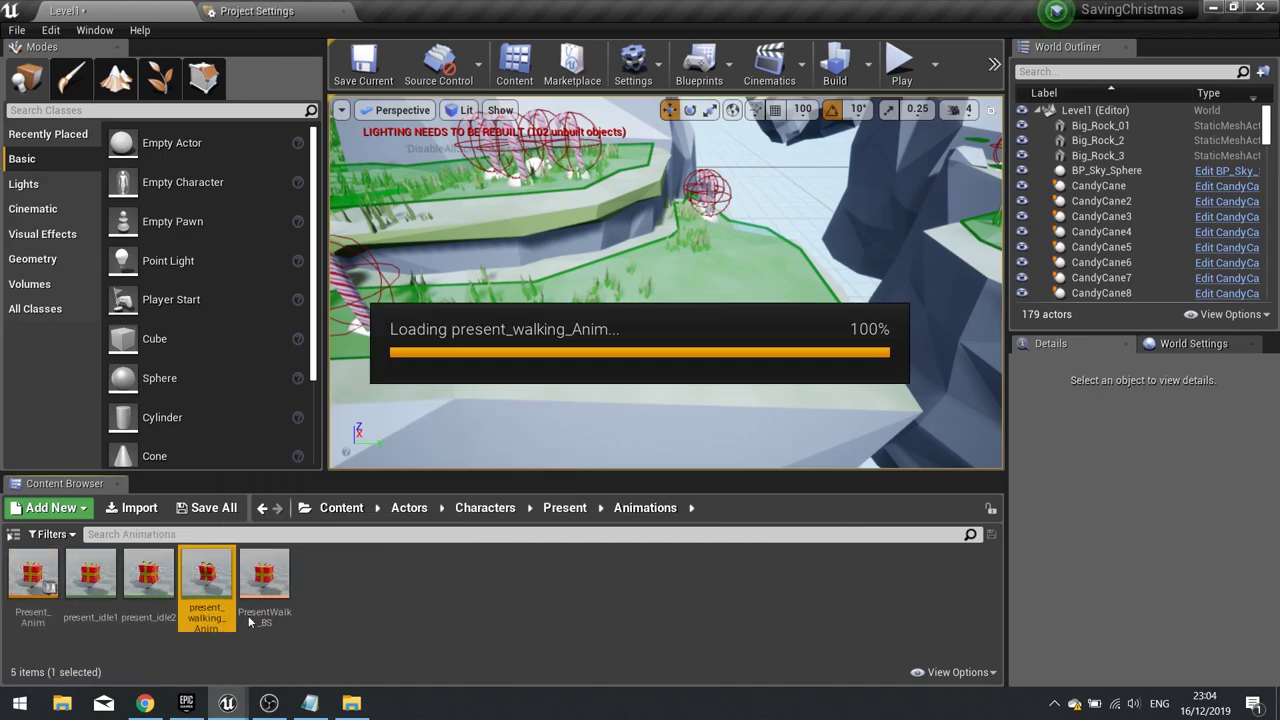
Pause the walking preview, find the frame where the present lands, and add a Play Sound notify near that point of the track
{"action": "left_click", "coordinate": [838, 671]}
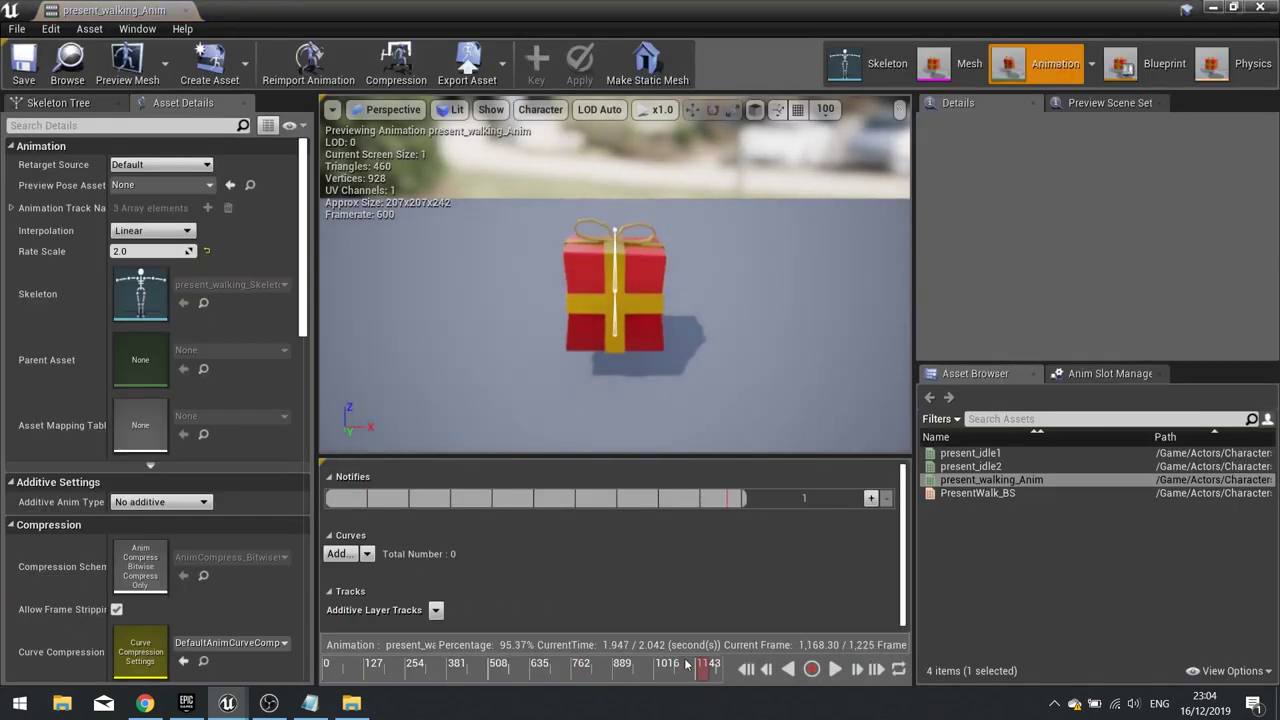
{"action": "mouse_move", "coordinate": [650, 664]}
{"action": "left_mouse_down"}
{"action": "mouse_move", "coordinate": [358, 669]}
{"action": "mouse_move", "coordinate": [650, 663]}
{"action": "left_mouse_up"}
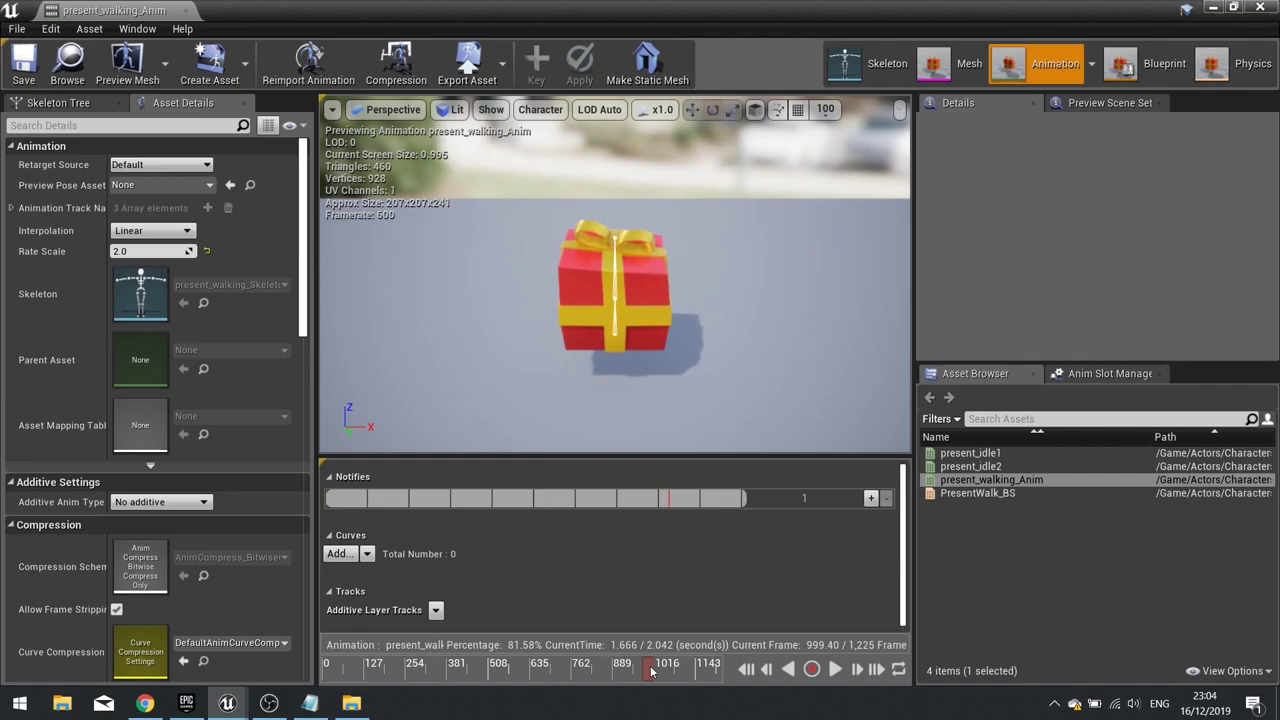
{"action": "right_click", "coordinate": [651, 671]}
{"action": "right_click", "coordinate": [644, 498]}
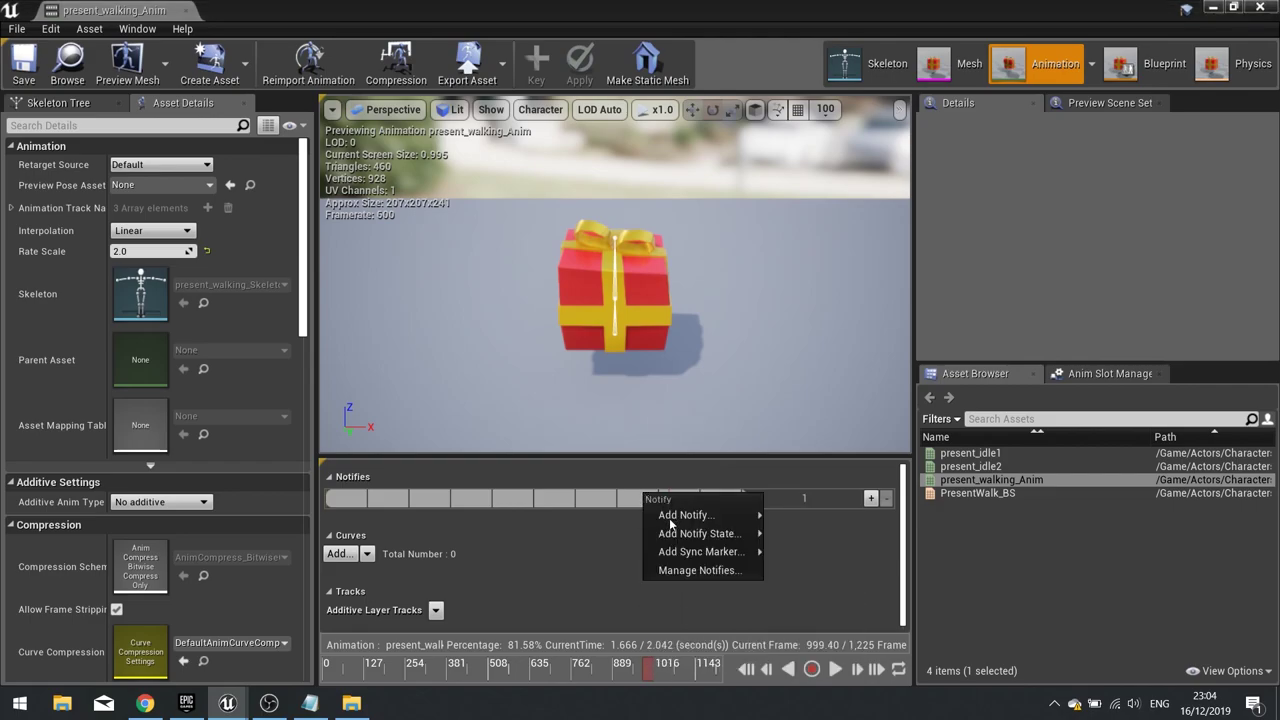
{"action": "mouse_move", "coordinate": [686, 515]}
{"action": "left_click", "coordinate": [810, 601]}
{"action": "left_click", "coordinate": [672, 498]}
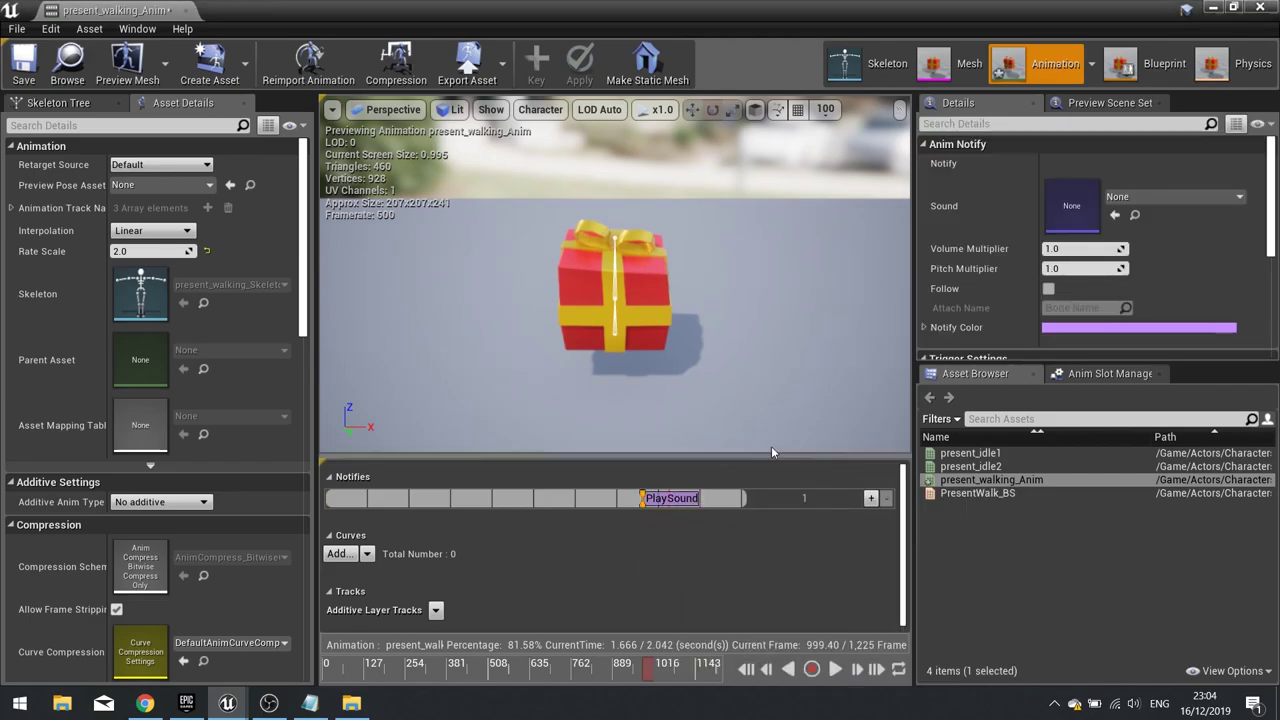
Set the notify's sound to PresentDrop_sfx and replay the walking animation from its start to check the timing
{"action": "left_click", "coordinate": [1134, 198]}
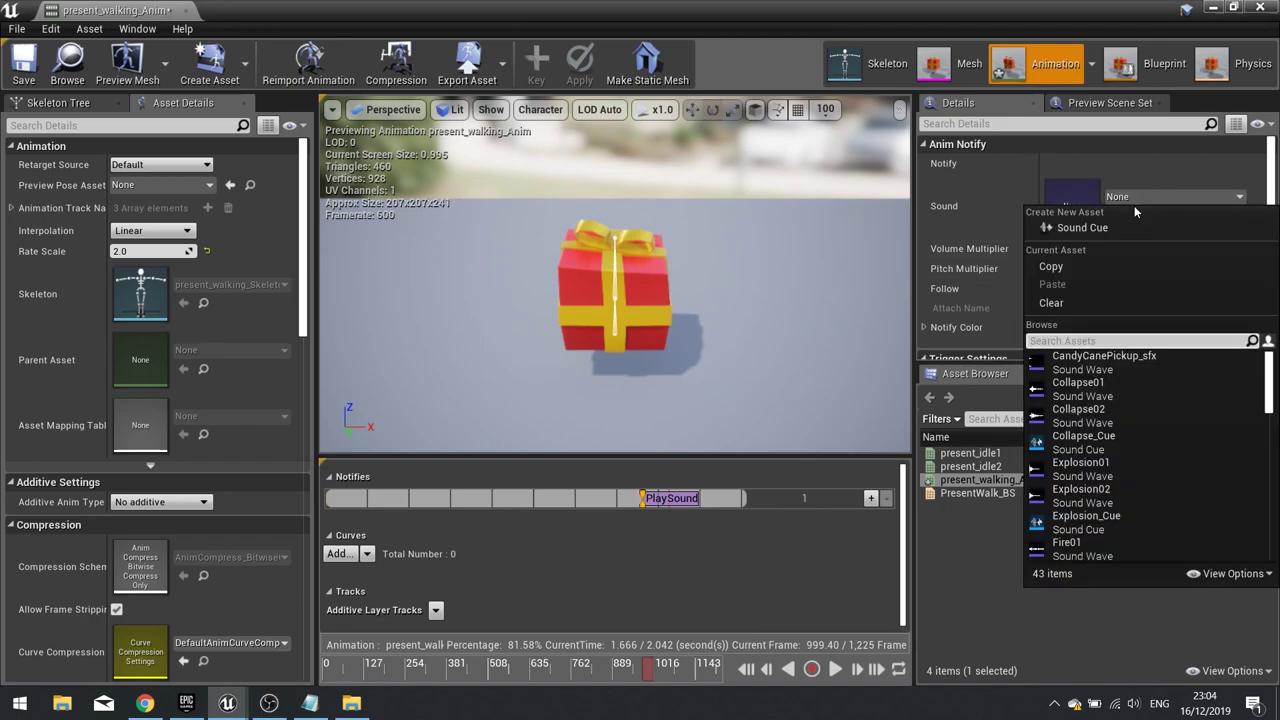
{"action": "type", "text": "prese"}
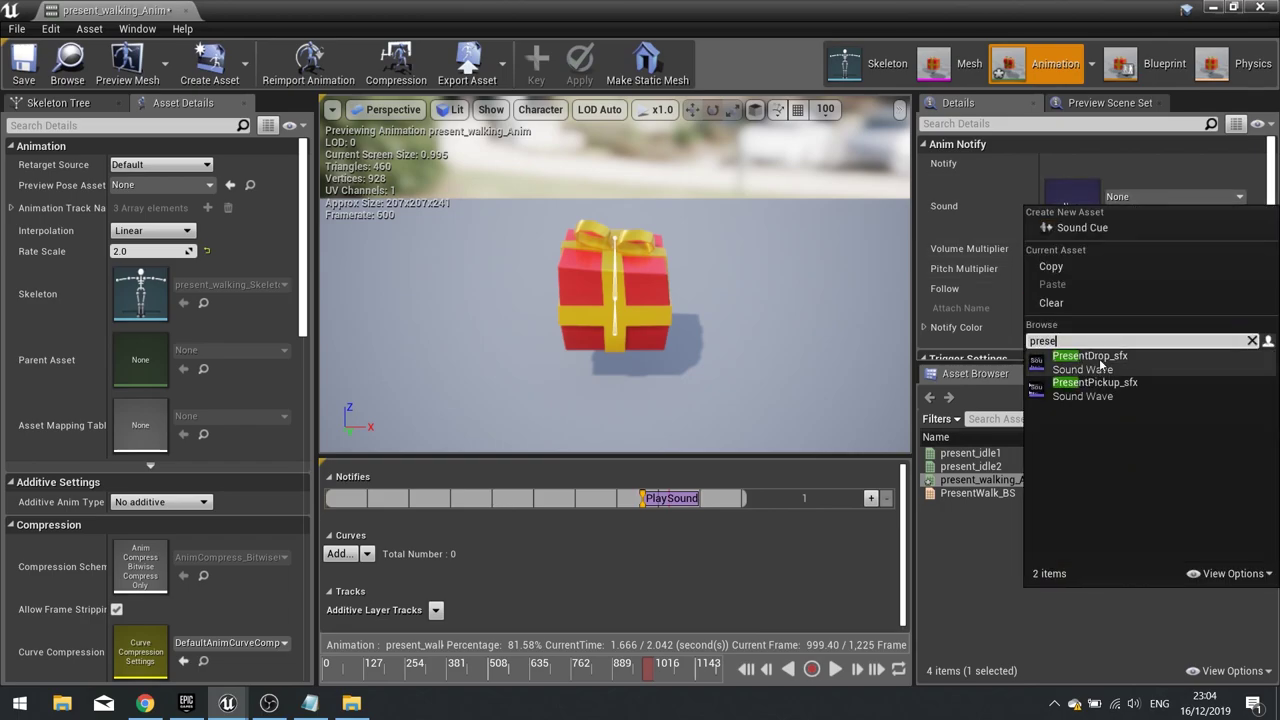
{"action": "left_click", "coordinate": [1090, 356]}
{"action": "left_click_drag", "start_coordinate": [650, 665], "coordinate": [277, 684]}
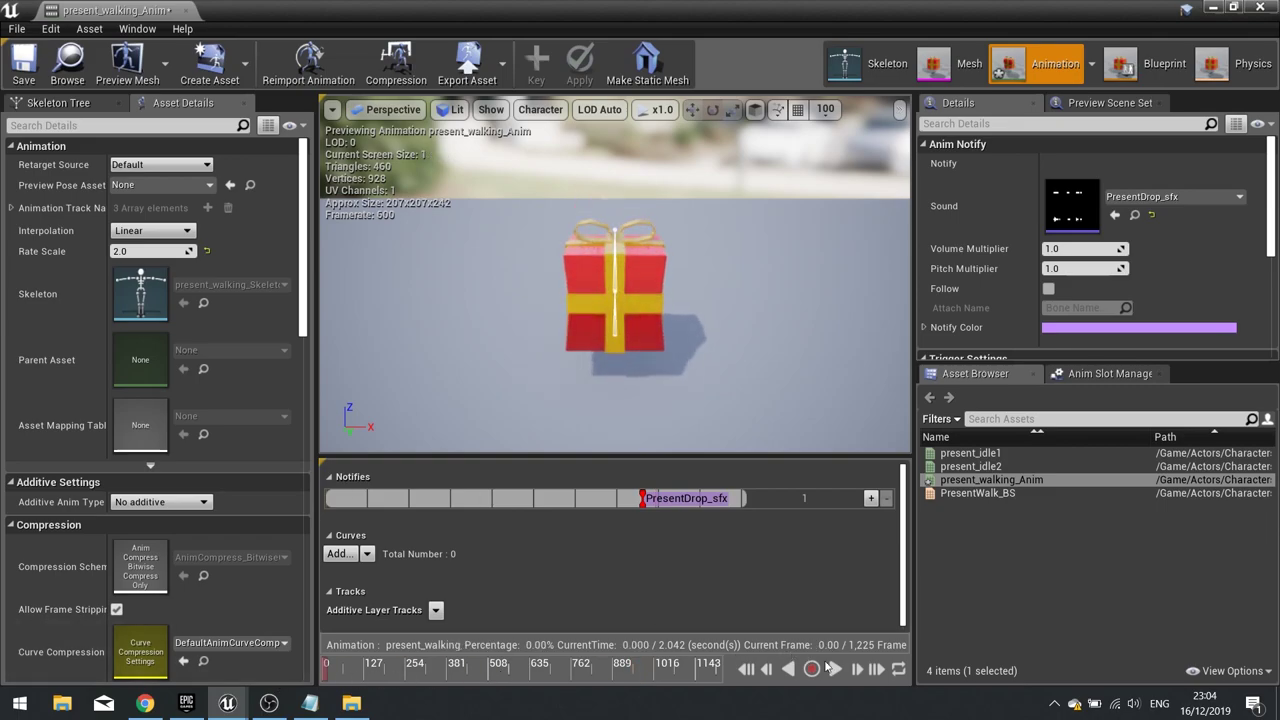
{"action": "left_click", "coordinate": [831, 669]}
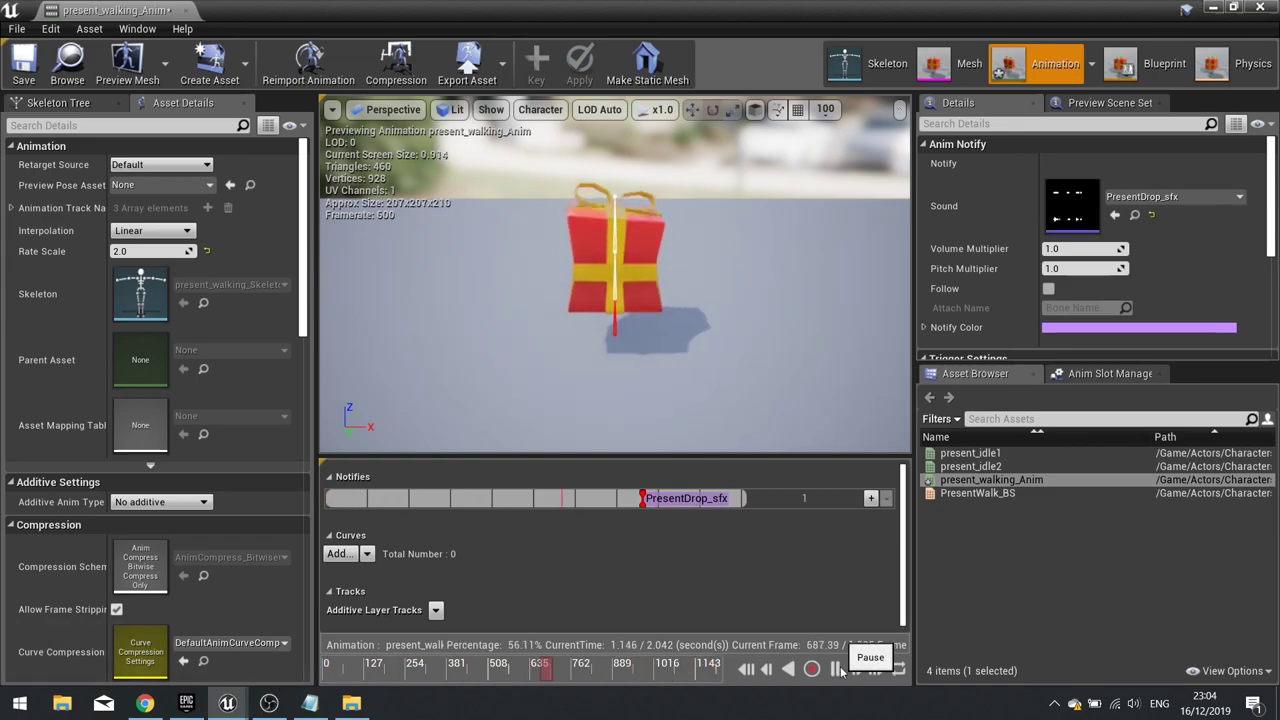
{"action": "left_click", "coordinate": [838, 669]}
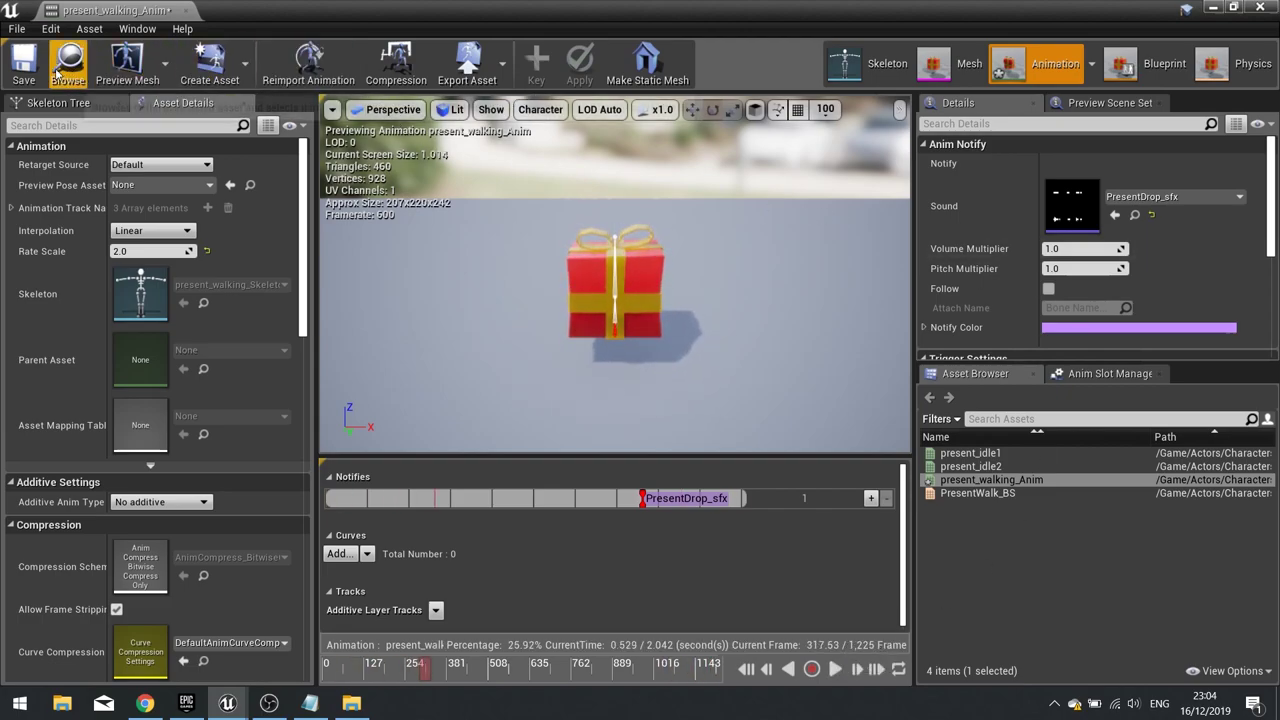
Save and close the walking animation, and open the Present blueprint from the Characters/Present folder
{"action": "left_click", "coordinate": [26, 66]}
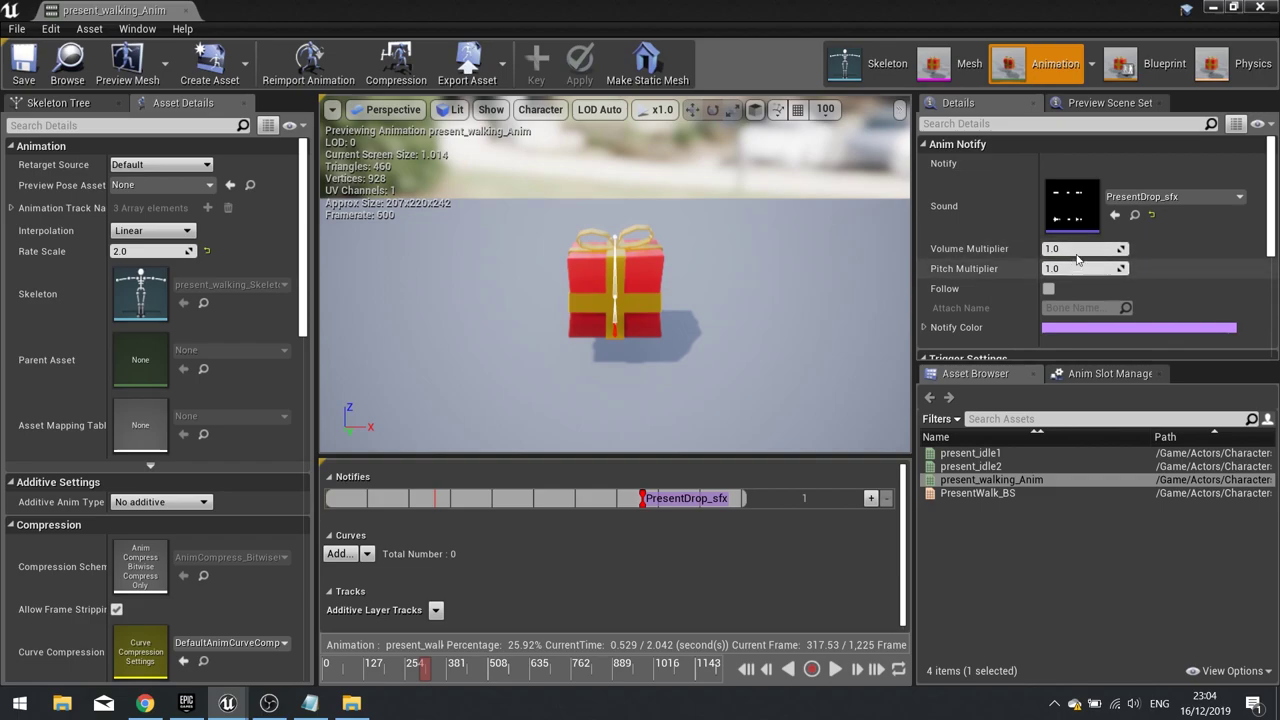
{"action": "left_click", "coordinate": [1259, 10]}
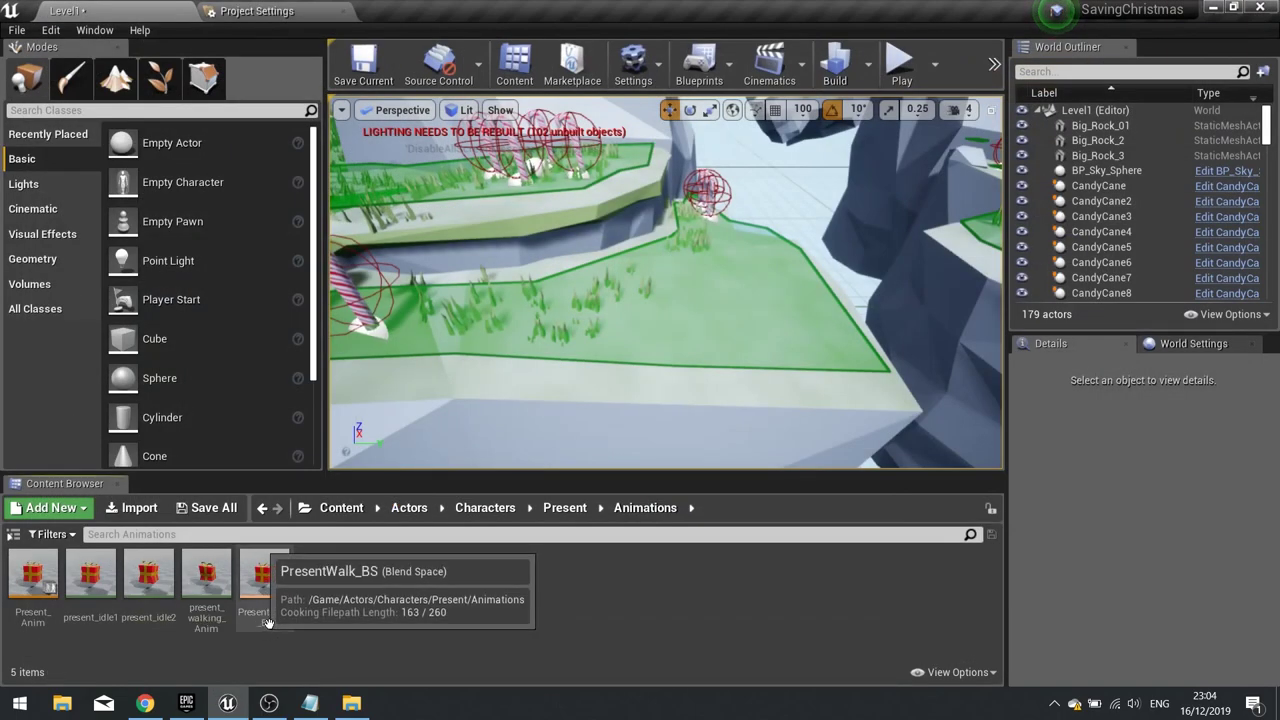
{"action": "left_click", "coordinate": [565, 507]}
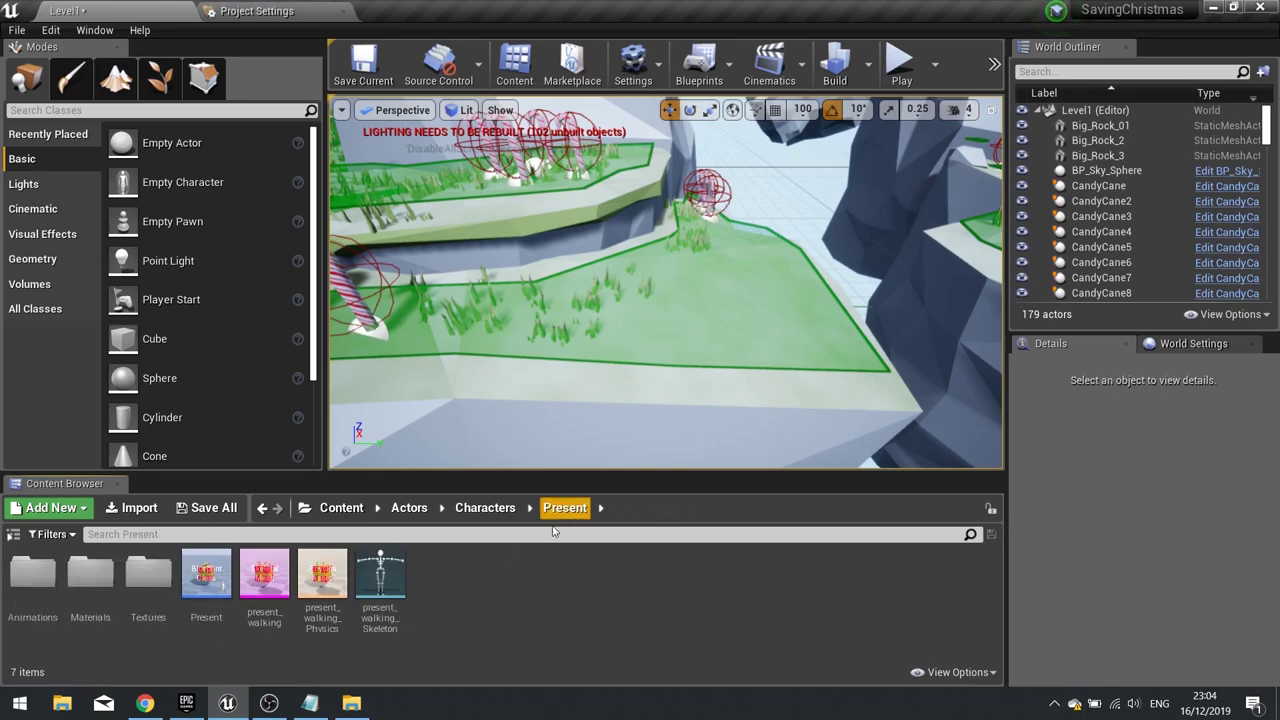
{"action": "double_click", "coordinate": [210, 580]}
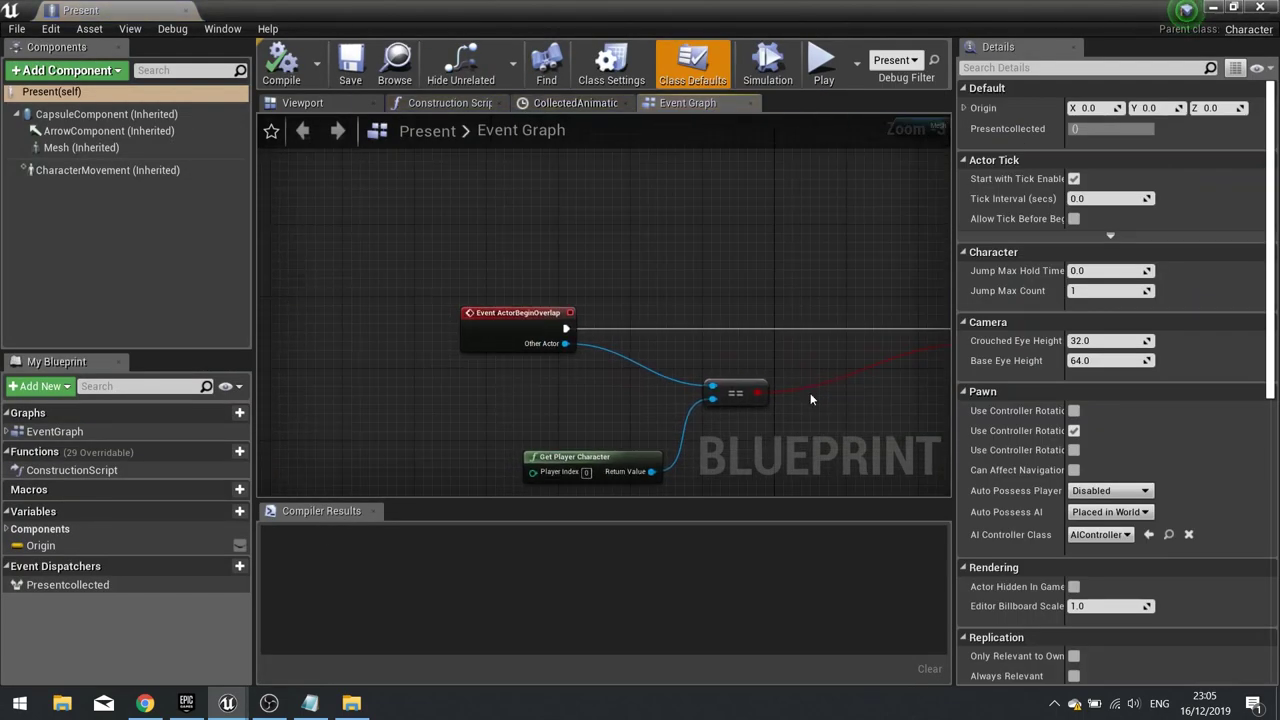
Insert a Play Sound at Location node between the CollectedAnimation timeline's Finished output and DestroyActor, moving DestroyActor aside to make room
{"action": "right_click_drag", "start_coordinate": [800, 403], "coordinate": [650, 452]}
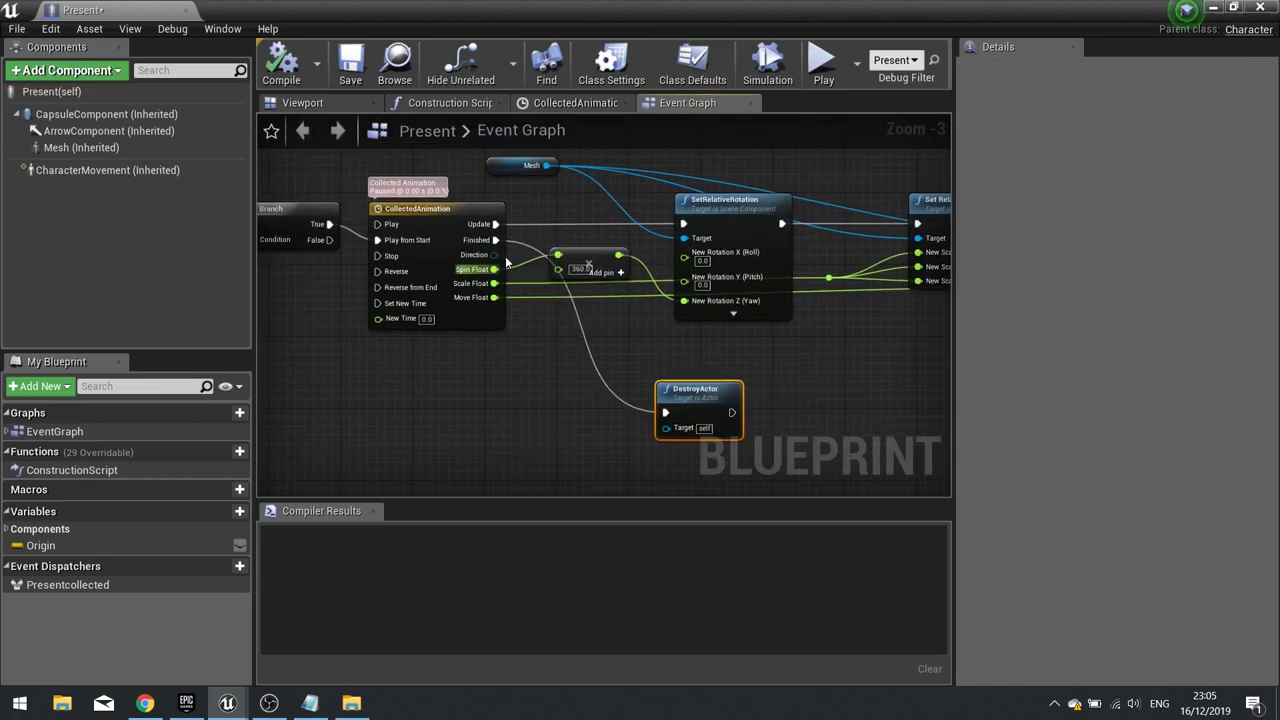
{"action": "left_click_drag", "start_coordinate": [683, 387], "coordinate": [755, 433]}
{"action": "left_click_drag", "start_coordinate": [495, 240], "coordinate": [594, 429]}
{"action": "type", "text": "play sound"}
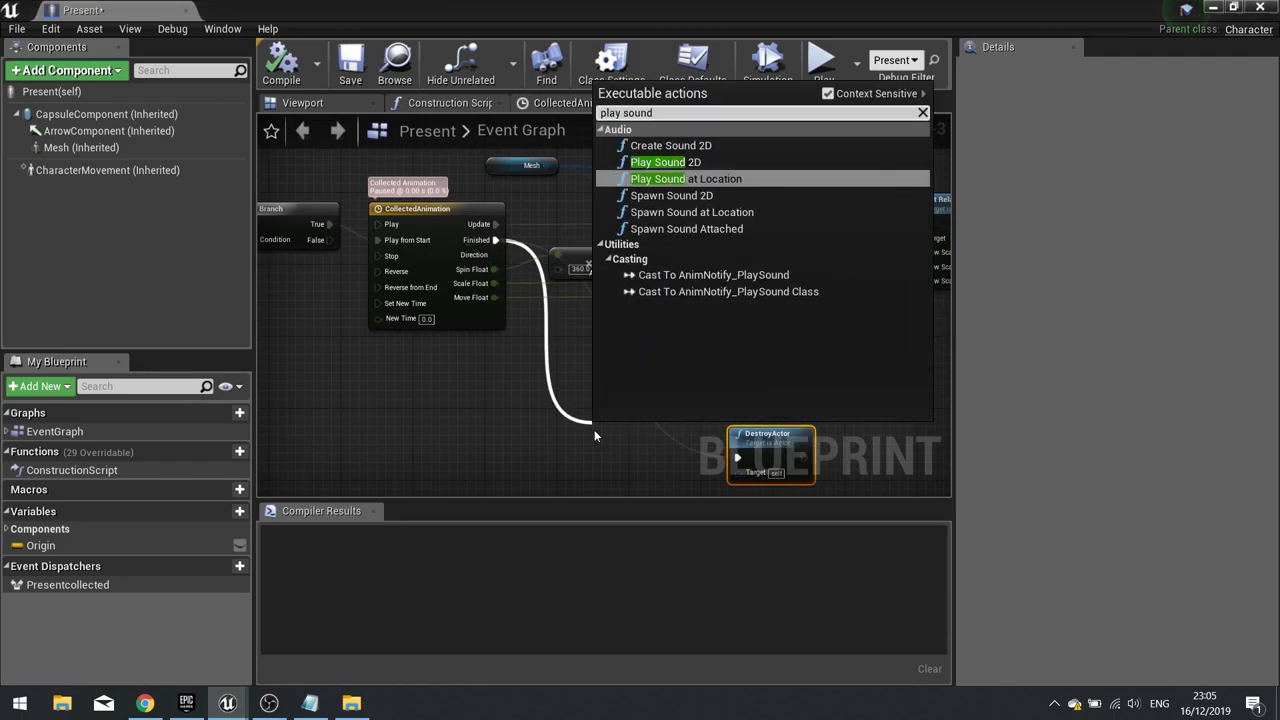
{"action": "left_click", "coordinate": [677, 180]}
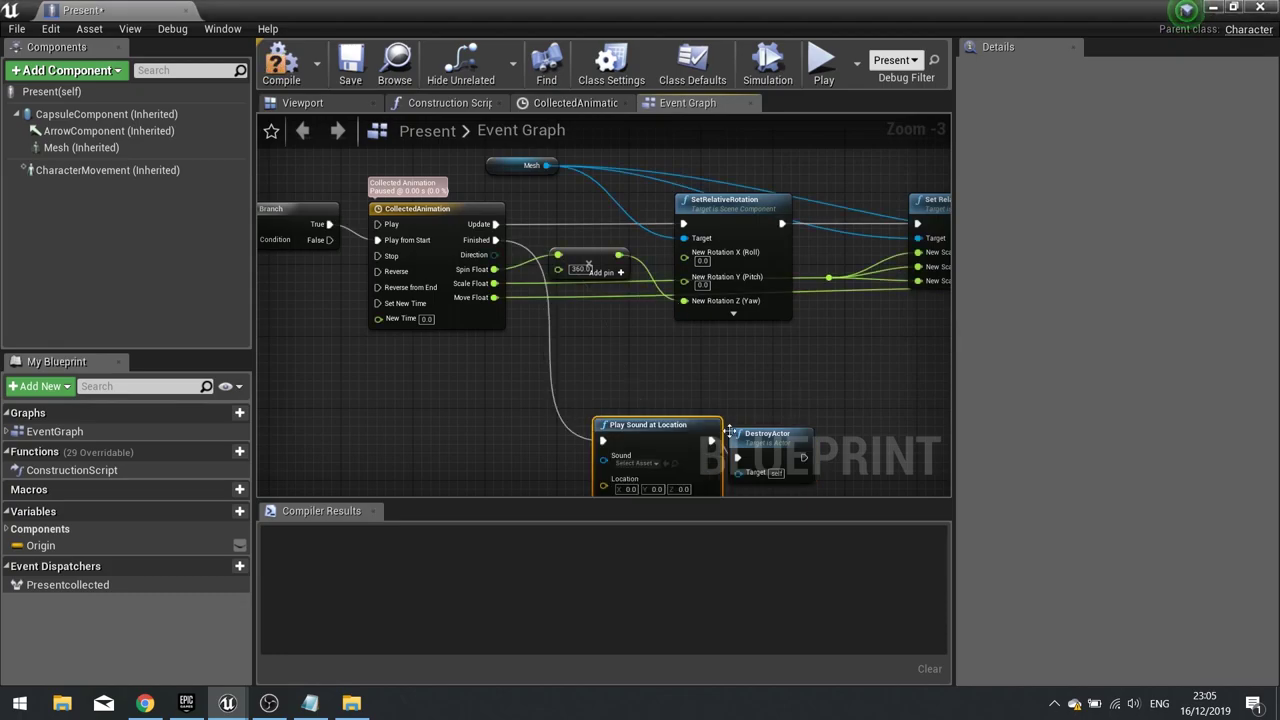
{"action": "right_click_drag", "start_coordinate": [748, 435], "coordinate": [722, 298]}
{"action": "left_click_drag", "start_coordinate": [721, 300], "coordinate": [764, 282]}
Set the sound of the new Play Sound at Location node to PresentPickup_sfx
{"action": "left_click", "coordinate": [624, 326]}
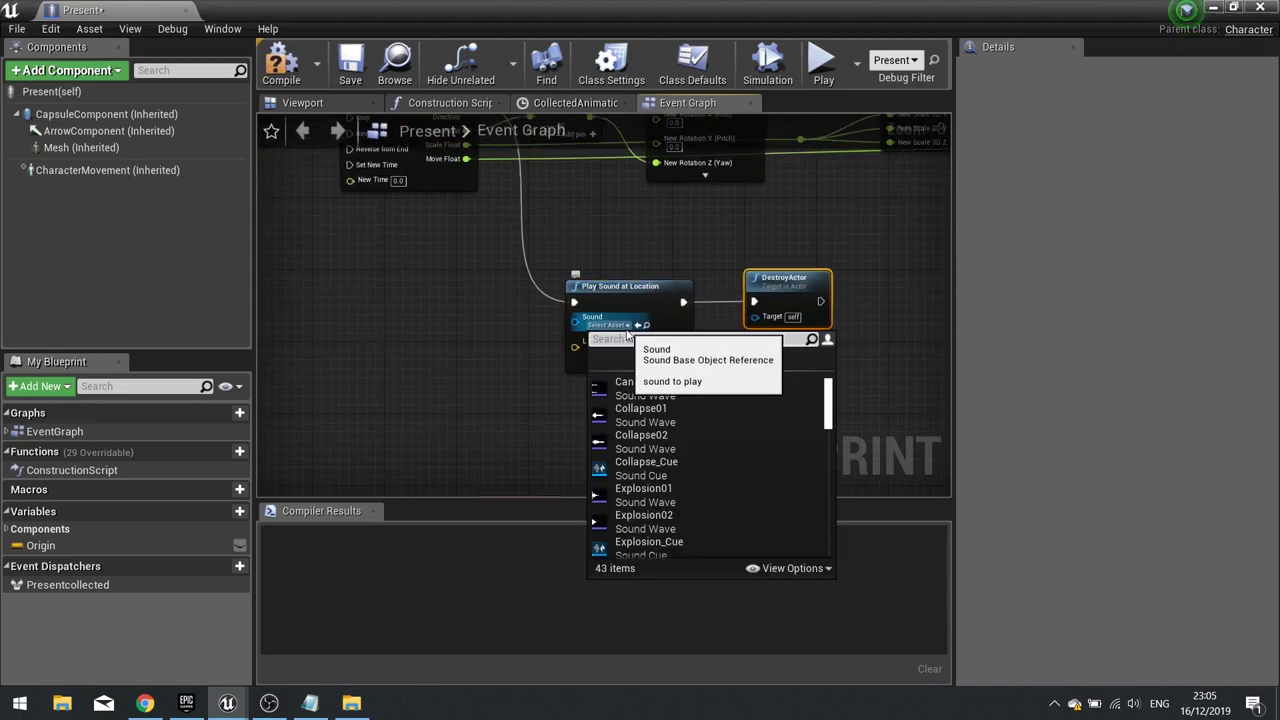
{"action": "type", "text": "present"}
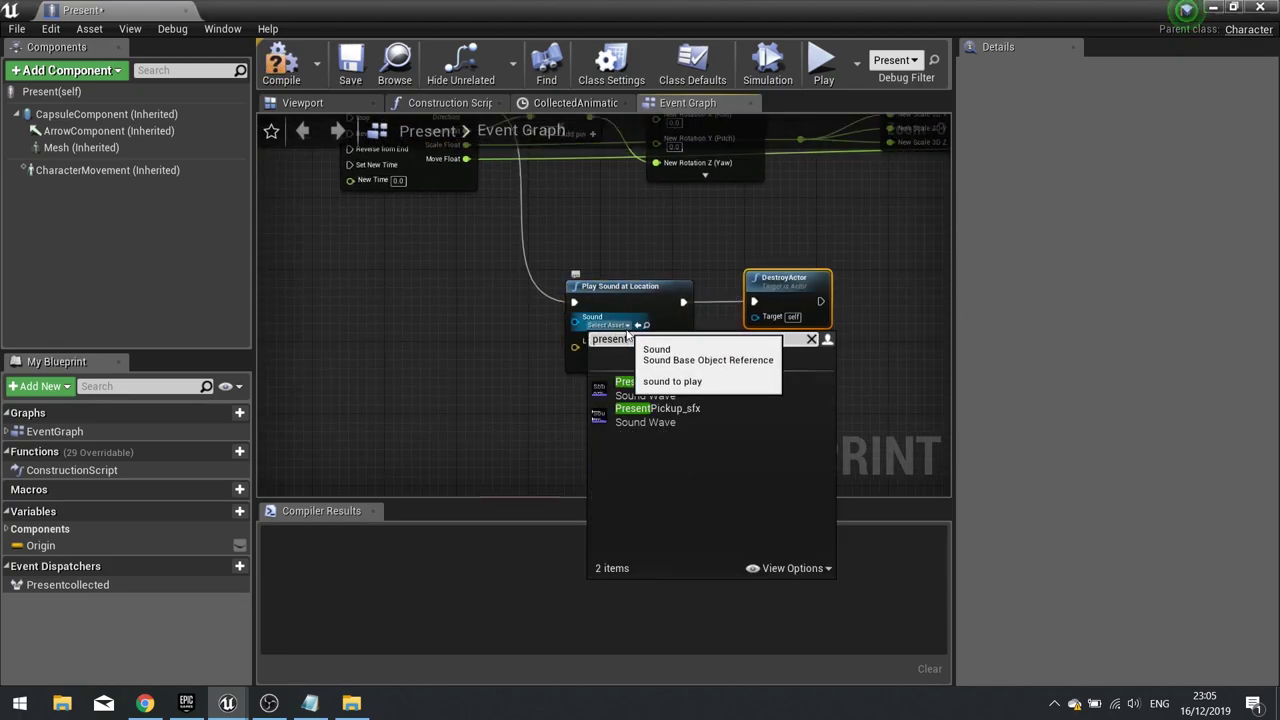
{"action": "left_click", "coordinate": [648, 418]}
Feed the pickup sound's Location from a new GetActorLocation node and compile the Present blueprint
{"action": "left_click_drag", "start_coordinate": [575, 347], "coordinate": [476, 382]}
{"action": "type", "text": "get act"}
{"action": "type", "text": "orlo"}
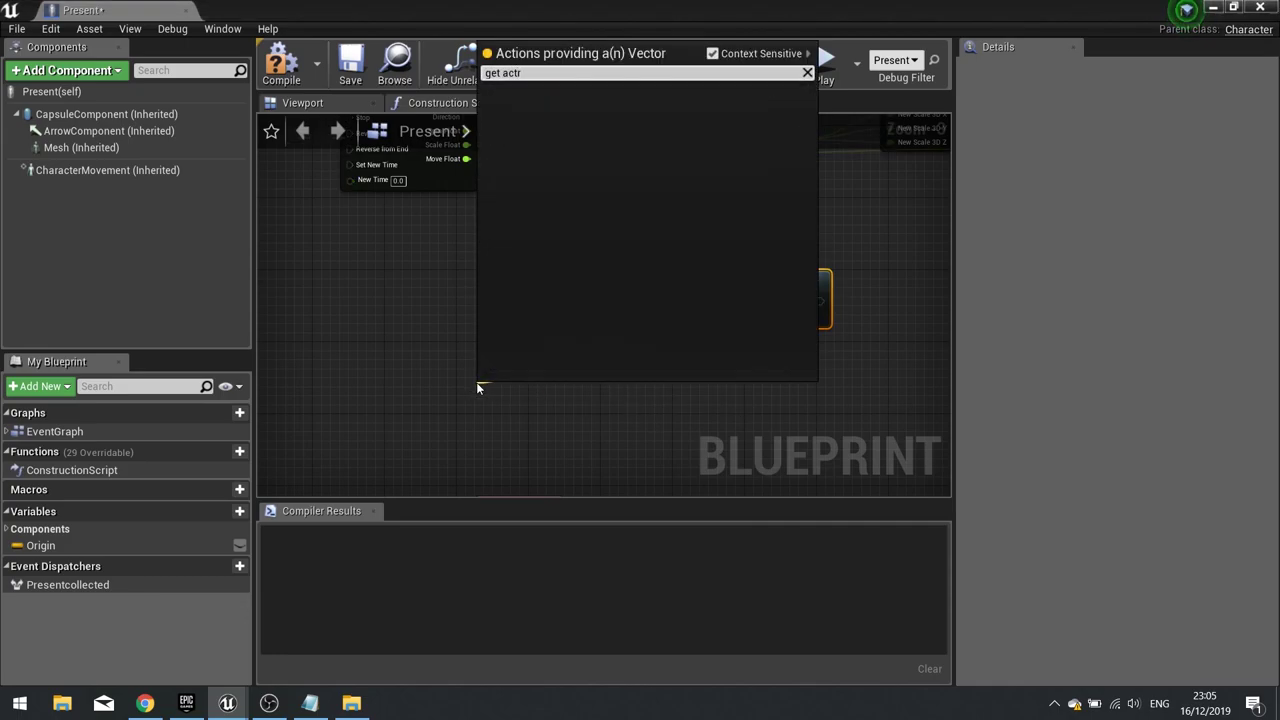
{"action": "key", "text": "Return"}
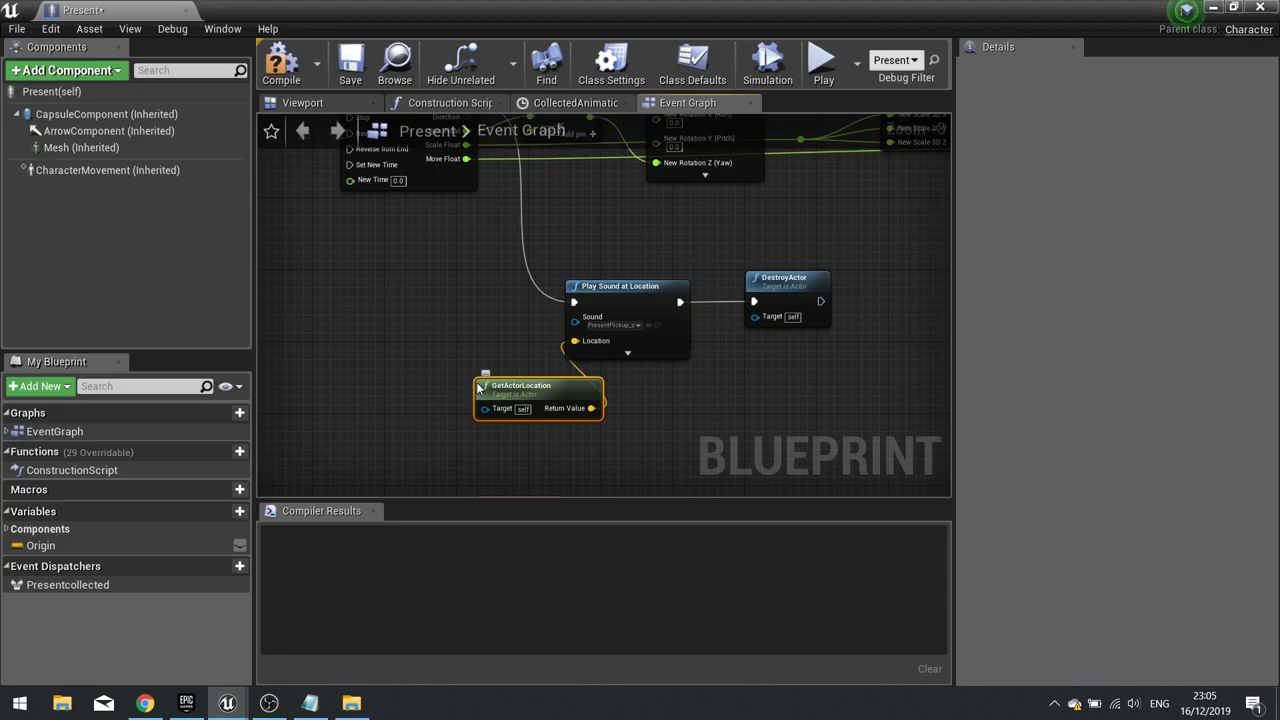
{"action": "left_click", "coordinate": [281, 62]}
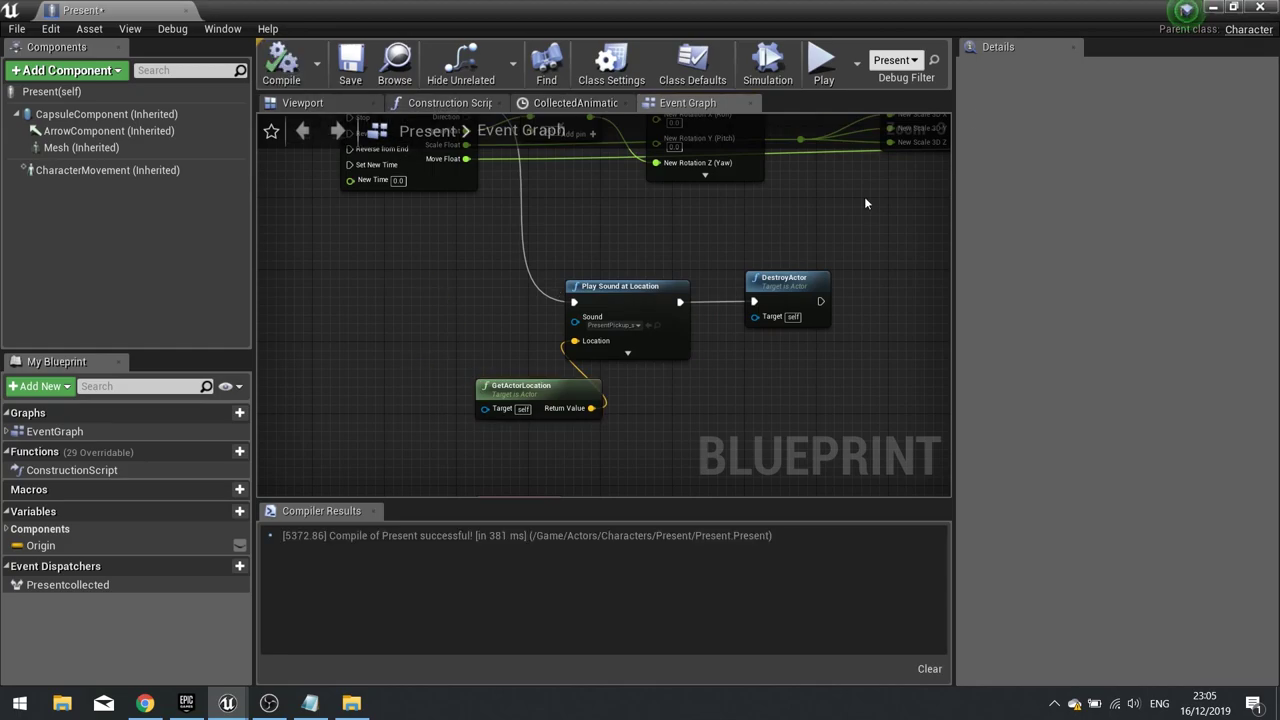
Play-test the level, guiding Santa over the platforms to collect a present and check the walking and pickup sounds
{"action": "left_click", "coordinate": [1260, 7]}
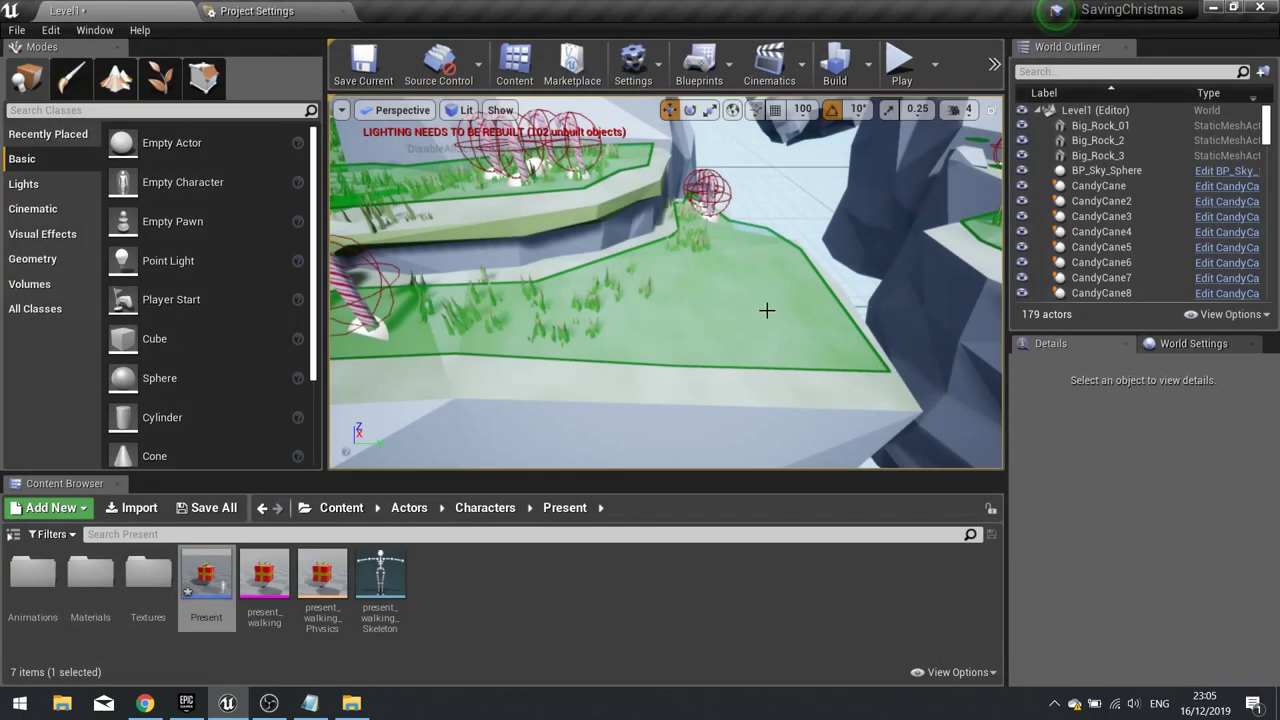
{"action": "left_click", "coordinate": [900, 62]}
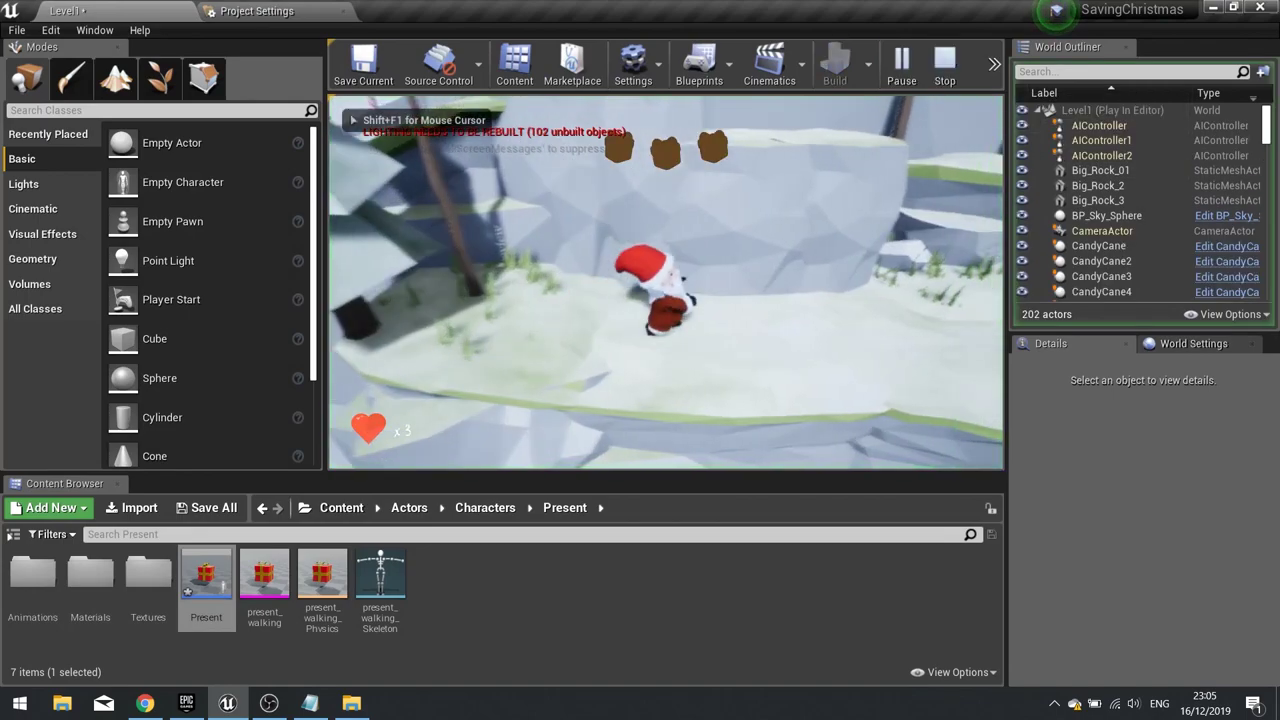
{"action": "key", "text": "d"}
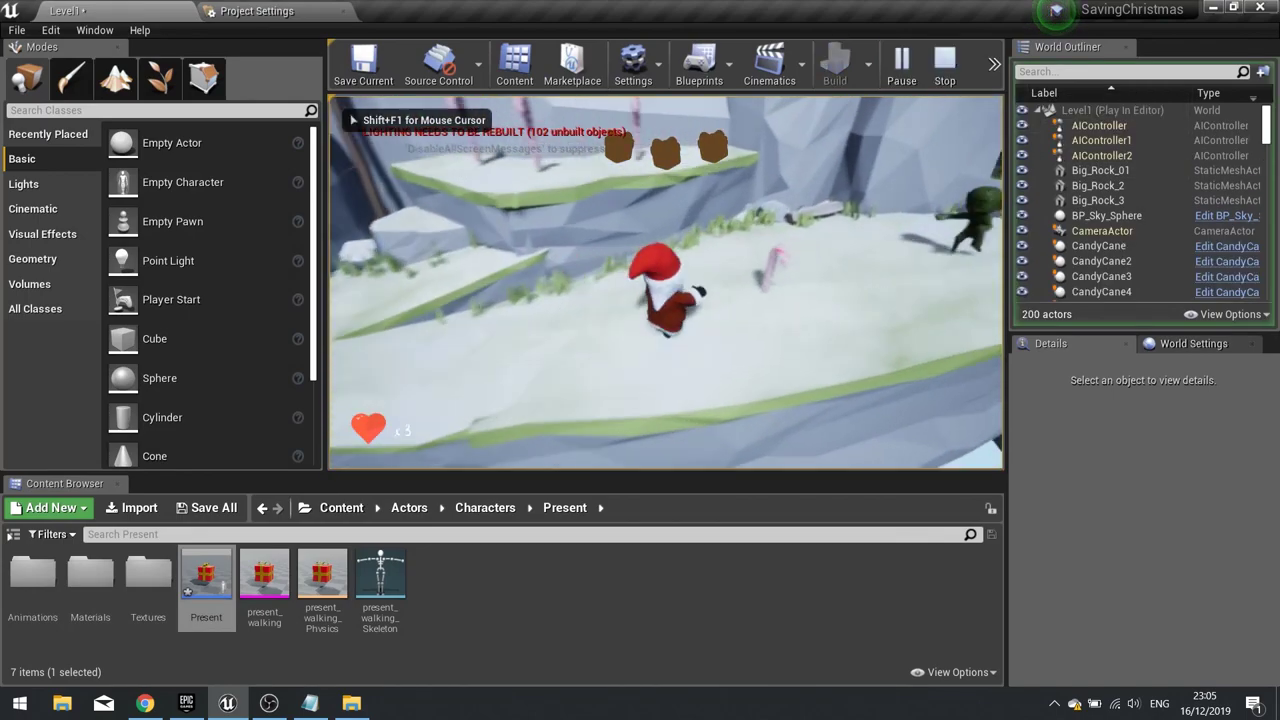
{"action": "key", "text": "d"}
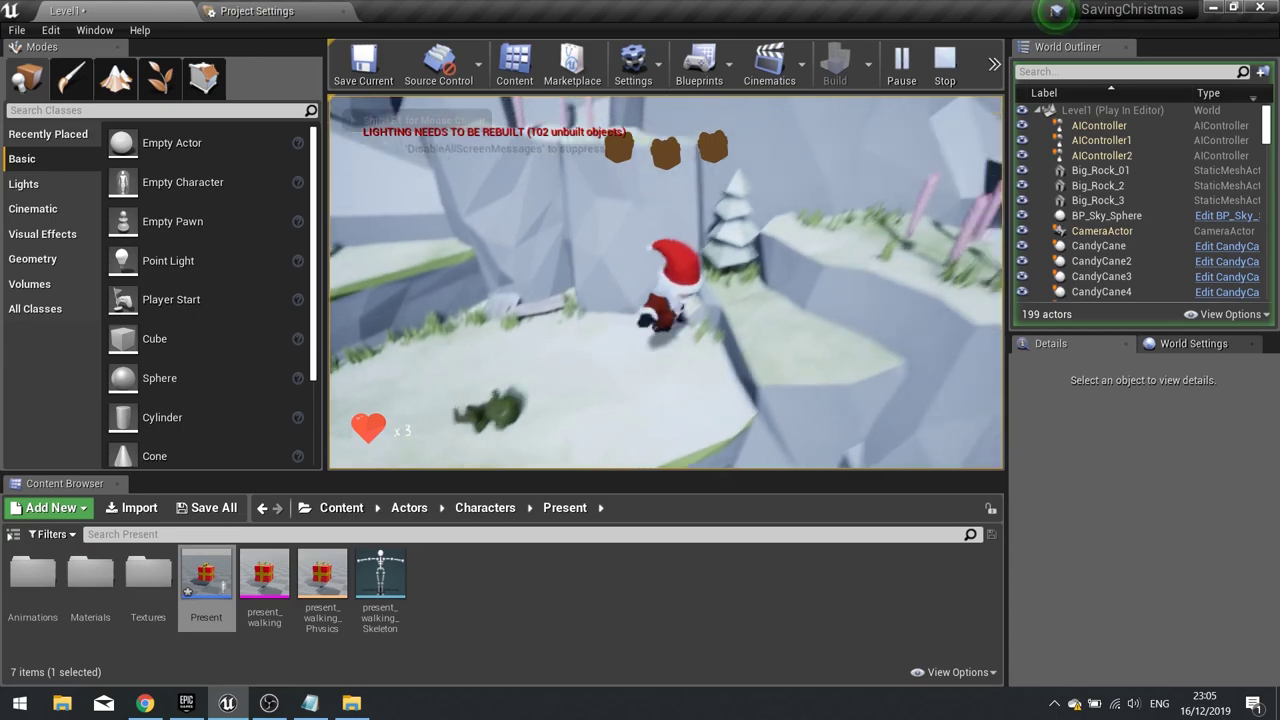
{"action": "key", "text": "d"}
{"action": "key", "text": "space"}
{"action": "key", "text": "a"}
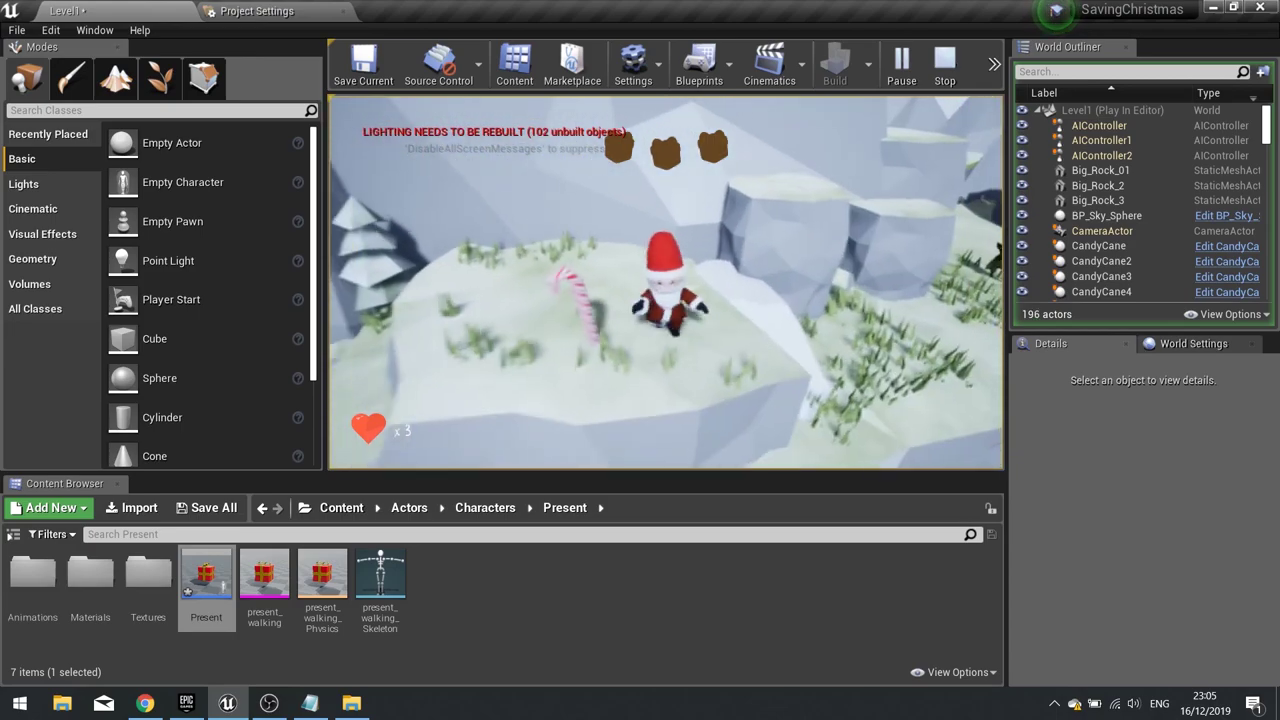
{"action": "key", "text": "w"}
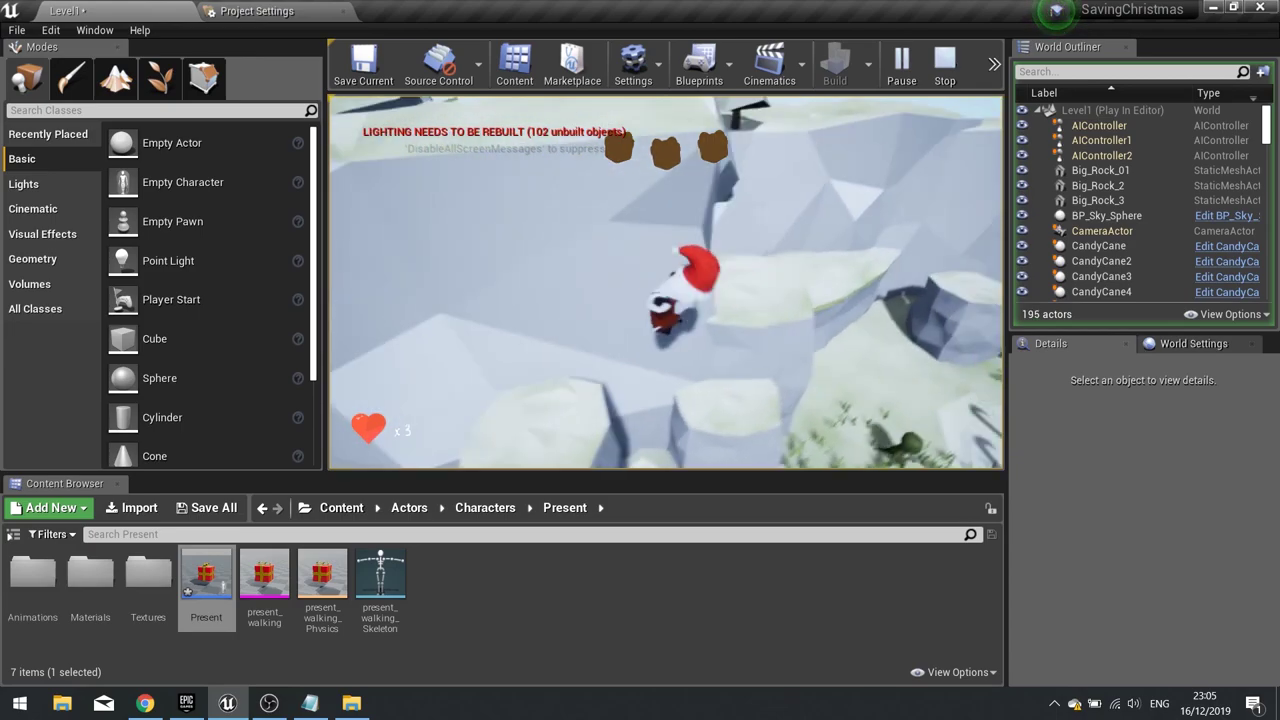
{"action": "key", "text": "w"}
{"action": "key", "text": "space"}
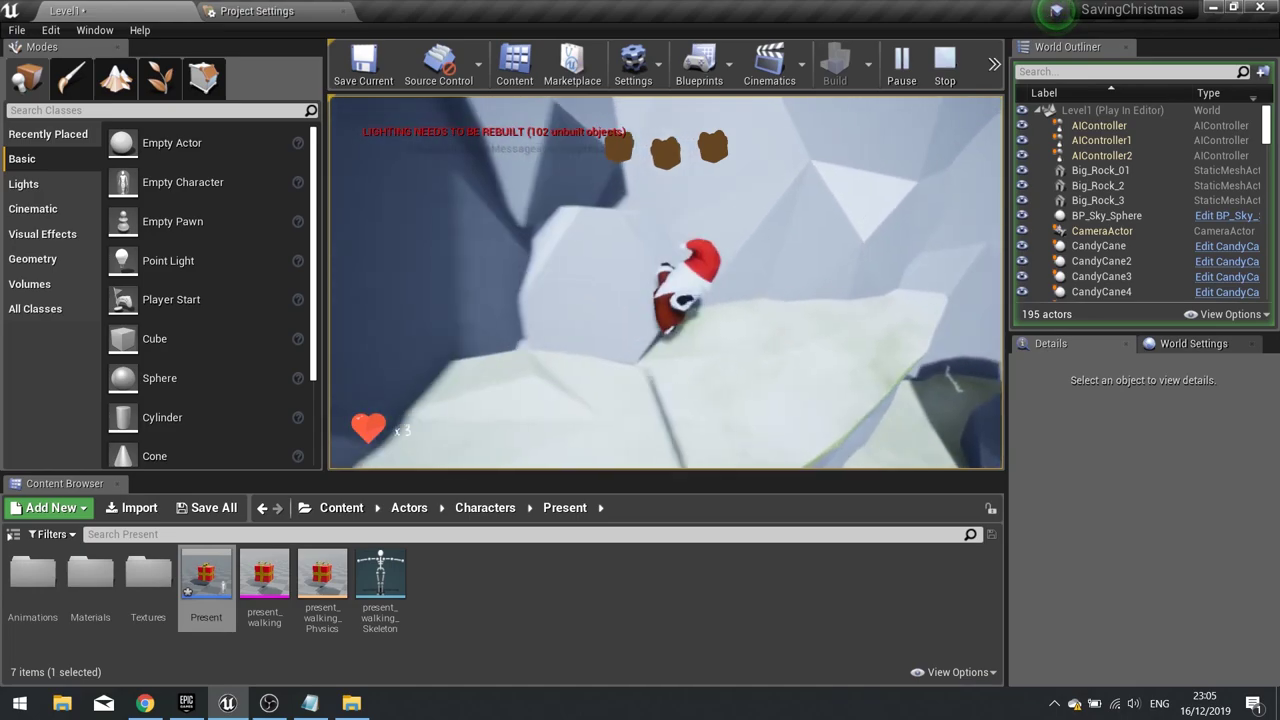
{"action": "key", "text": "w"}
{"action": "key", "text": "space"}
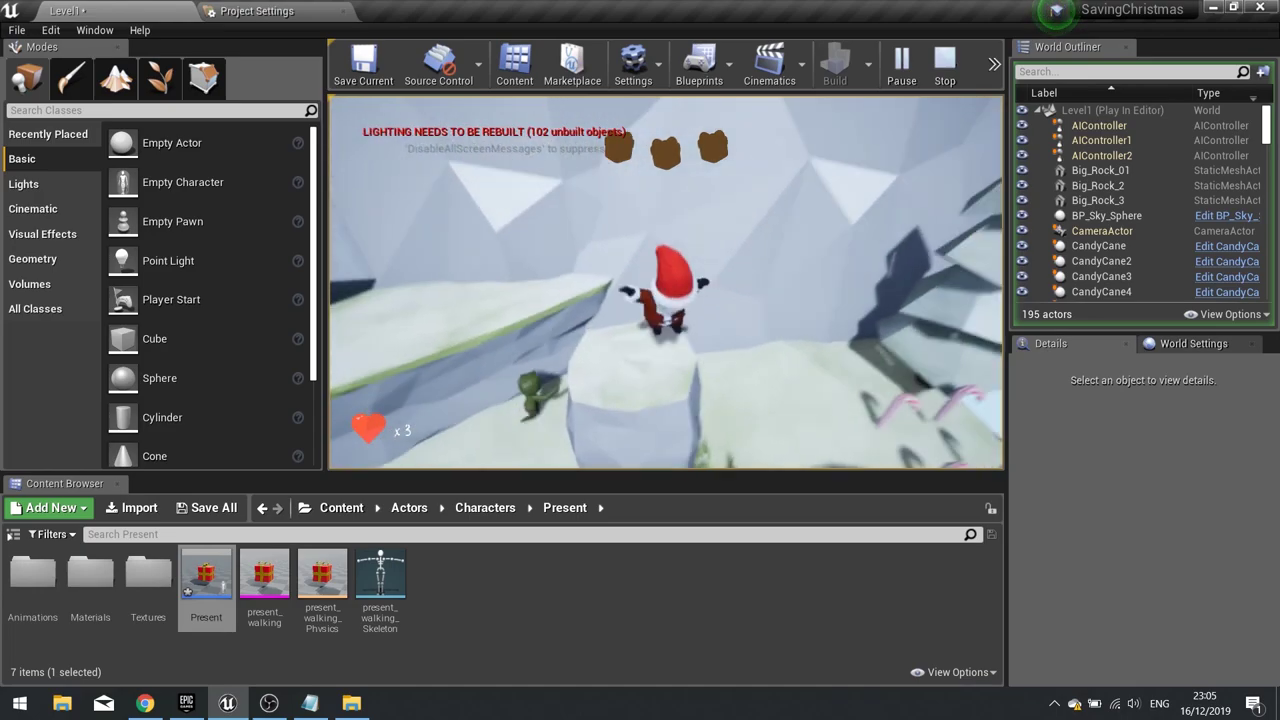
{"action": "key", "text": "w"}
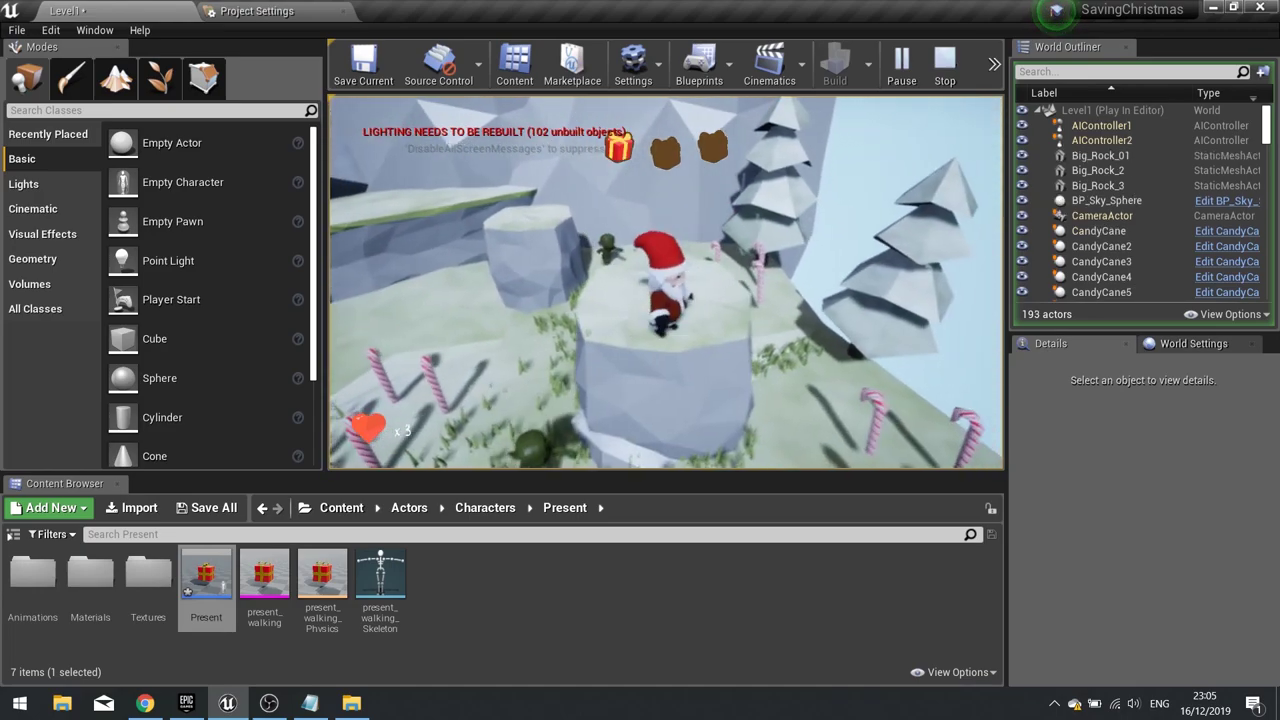
{"action": "key", "text": "d"}
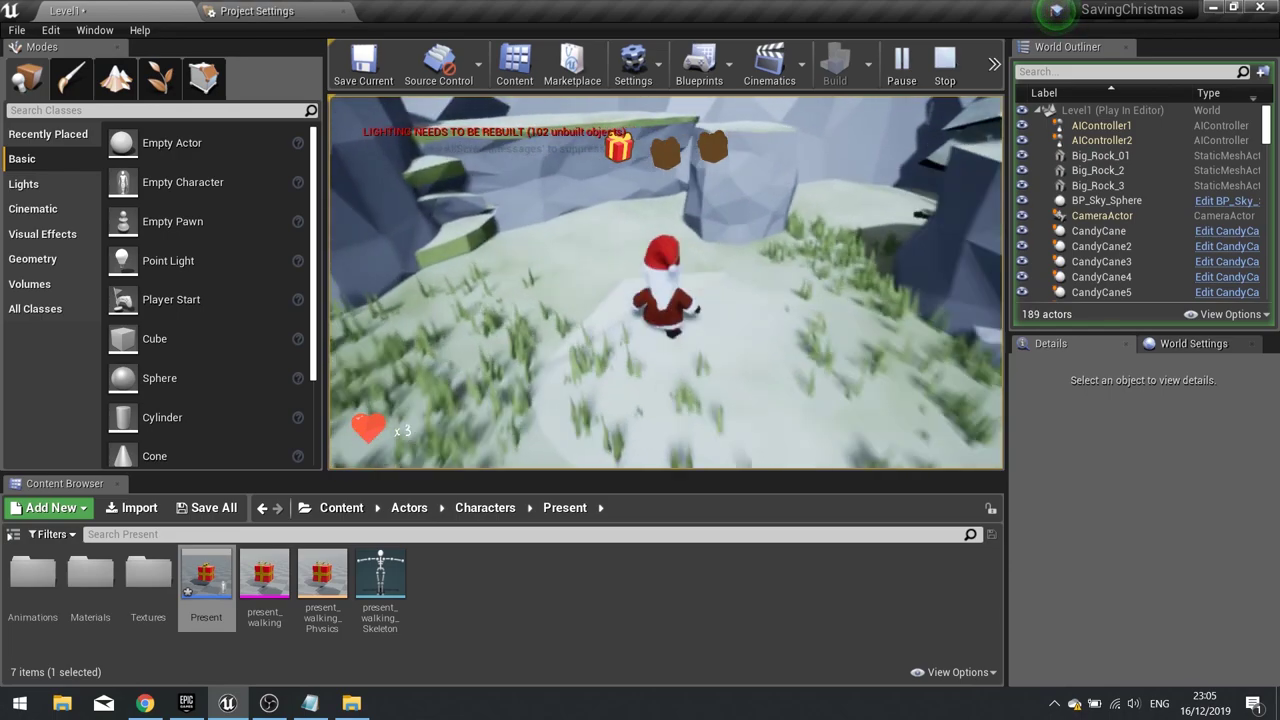
{"action": "key", "text": "w"}
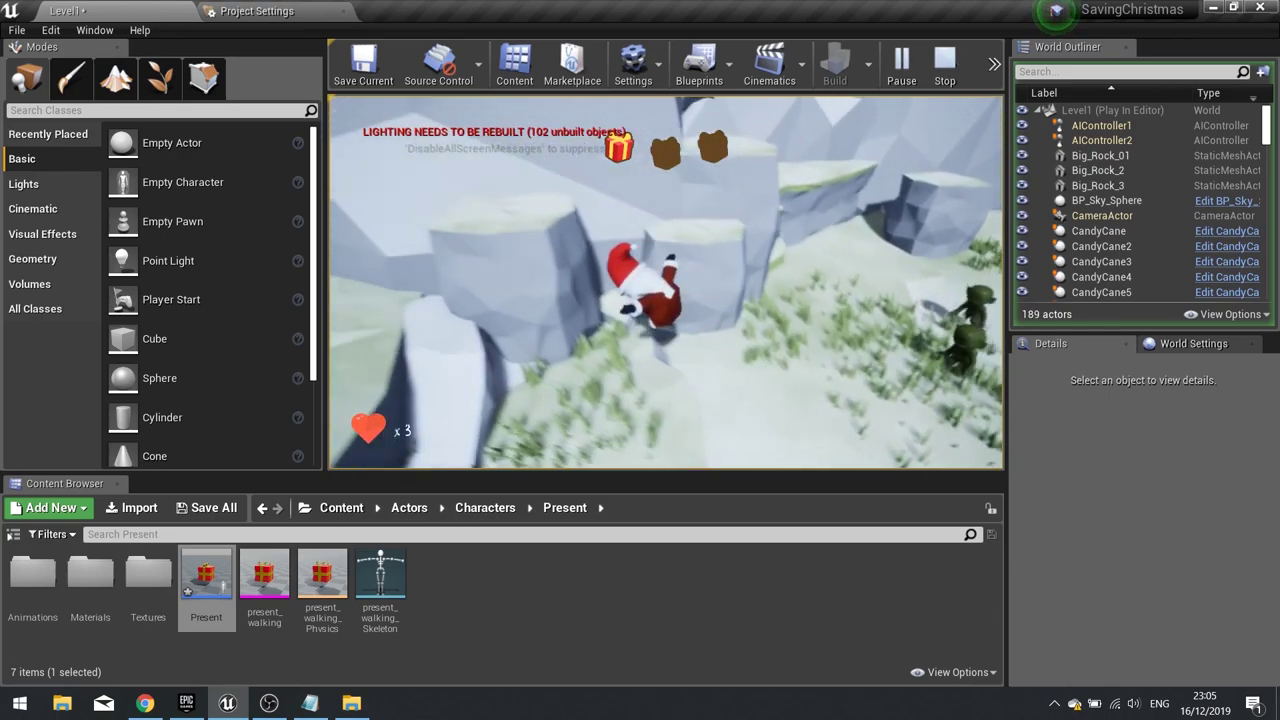
{"action": "key", "text": "w"}
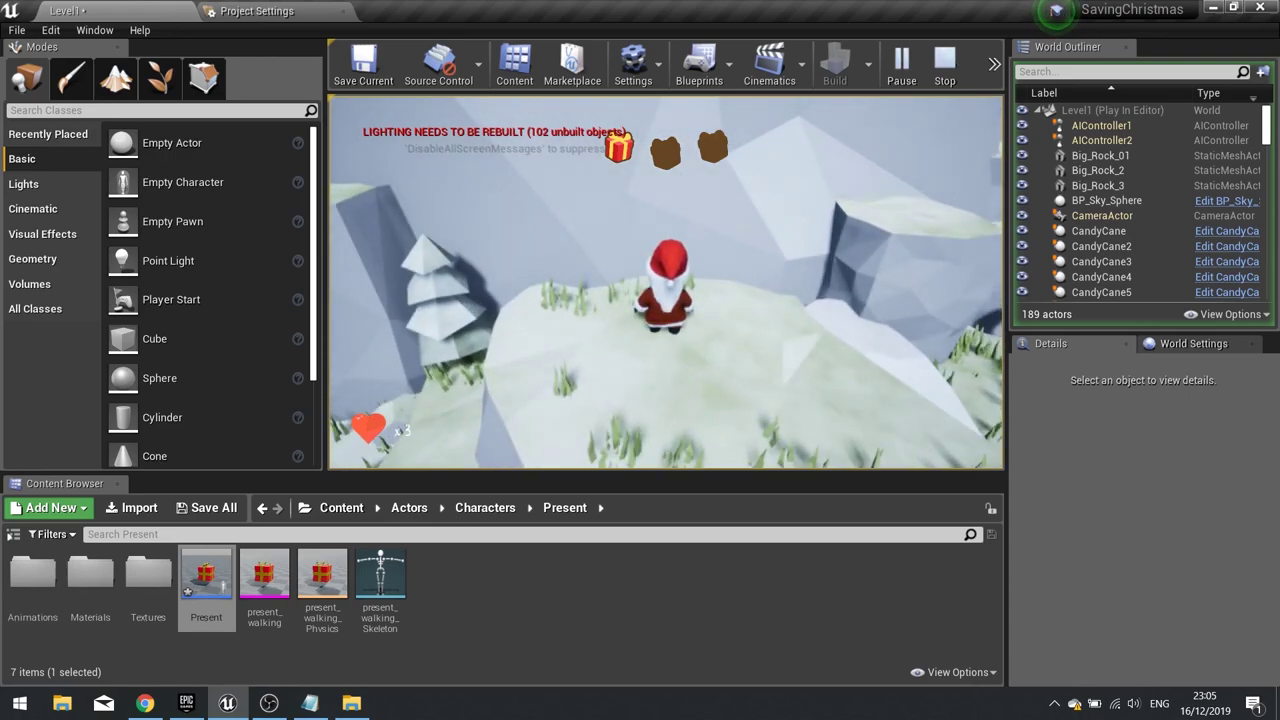
{"action": "key", "text": "Escape"}
{"action": "mouse_move", "coordinate": [795, 224]}
{"action": "right_mouse_down"}
{"action": "mouse_move", "coordinate": [770, 228]}
{"action": "mouse_move", "coordinate": [790, 270]}
{"action": "mouse_move", "coordinate": [730, 285]}
{"action": "mouse_move", "coordinate": [705, 265]}
{"action": "mouse_move", "coordinate": [730, 260]}
{"action": "mouse_move", "coordinate": [745, 225]}
{"action": "mouse_move", "coordinate": [705, 245]}
{"action": "mouse_move", "coordinate": [715, 215]}
{"action": "mouse_move", "coordinate": [785, 210]}
{"action": "mouse_move", "coordinate": [820, 165]}
{"action": "mouse_move", "coordinate": [820, 220]}
{"action": "right_mouse_up"}
{"action": "key", "text": "w"}
{"action": "key", "text": "s"}
{"action": "key", "text": "w"}
{"action": "key", "text": "w"}
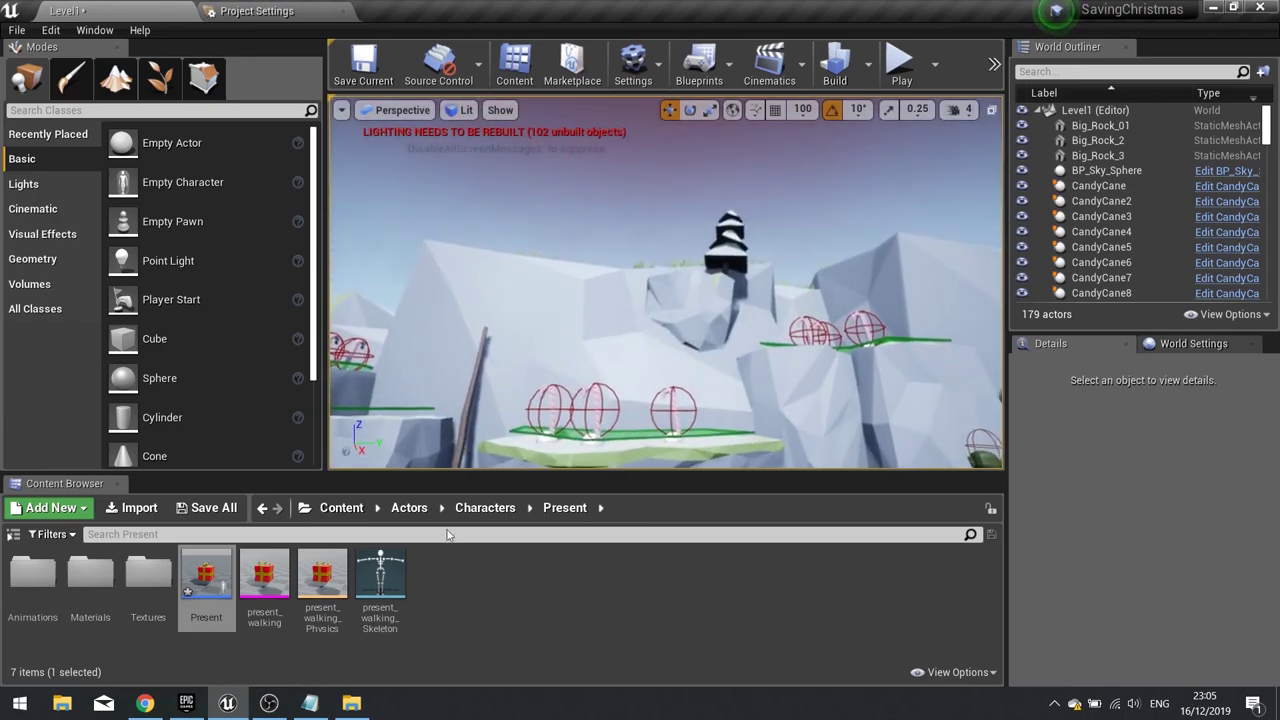
Reopen the Present blueprint and move the GetActorLocation node clear of the Play Sound at Location node
{"action": "double_click", "coordinate": [205, 569]}
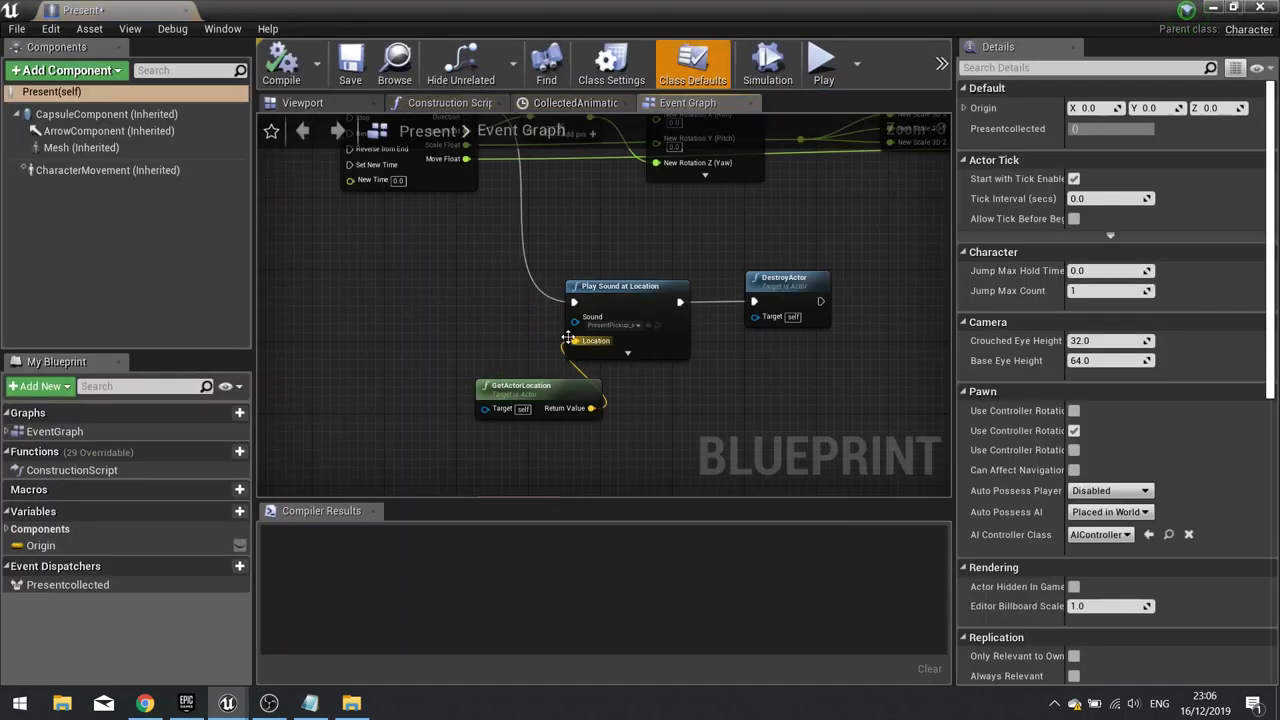
{"action": "left_click_drag", "start_coordinate": [520, 386], "coordinate": [395, 378]}
{"action": "left_click", "coordinate": [633, 352]}
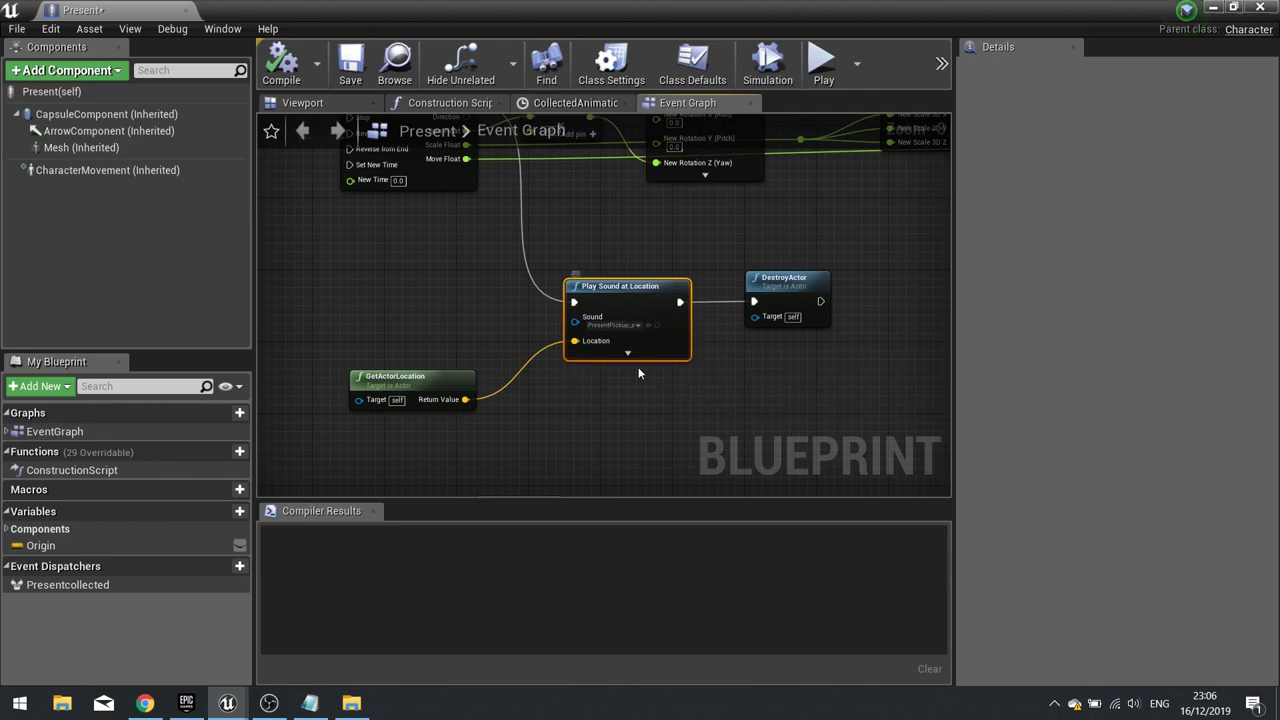
Expand the Play Sound at Location node to examine its advanced inputs, including Attenuation Settings, and collapse it again
{"action": "left_click", "coordinate": [626, 354]}
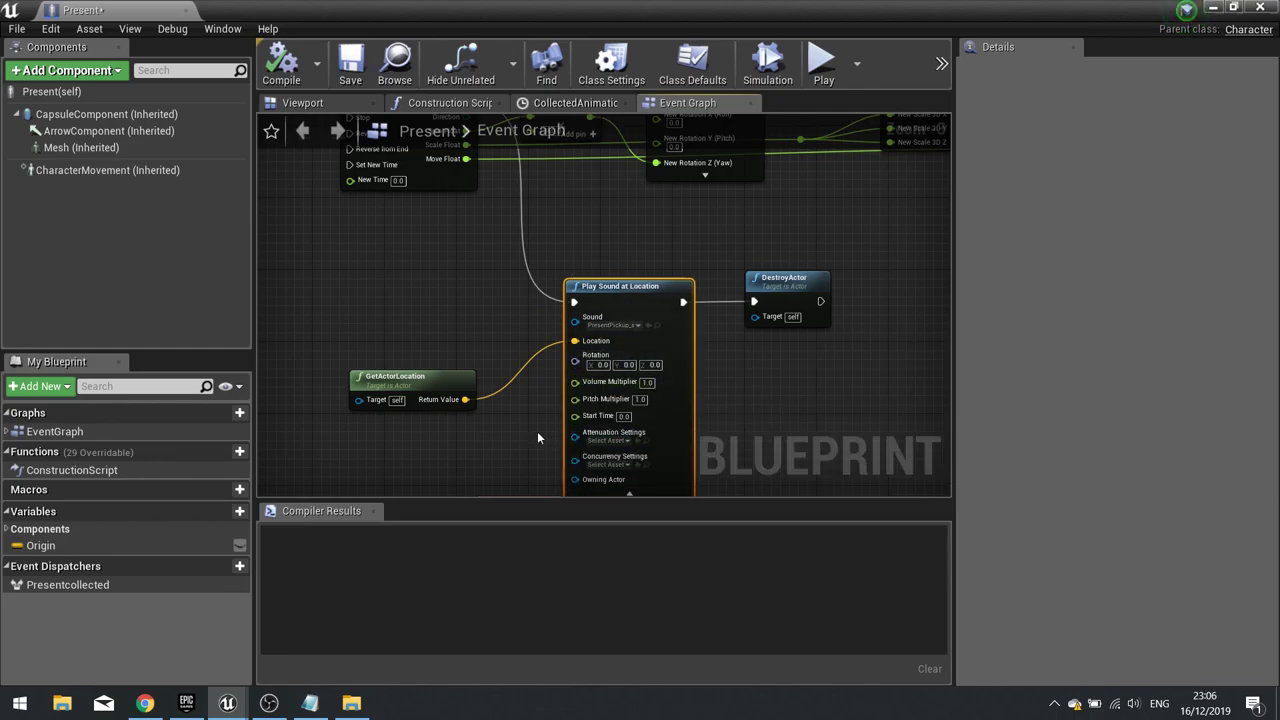
{"action": "scroll", "coordinate": [556, 438], "scroll_direction": "down", "scroll_amount": 1}
{"action": "scroll", "coordinate": [556, 438], "scroll_direction": "up", "scroll_amount": 2}
{"action": "right_click_drag", "start_coordinate": [594, 414], "coordinate": [537, 329]}
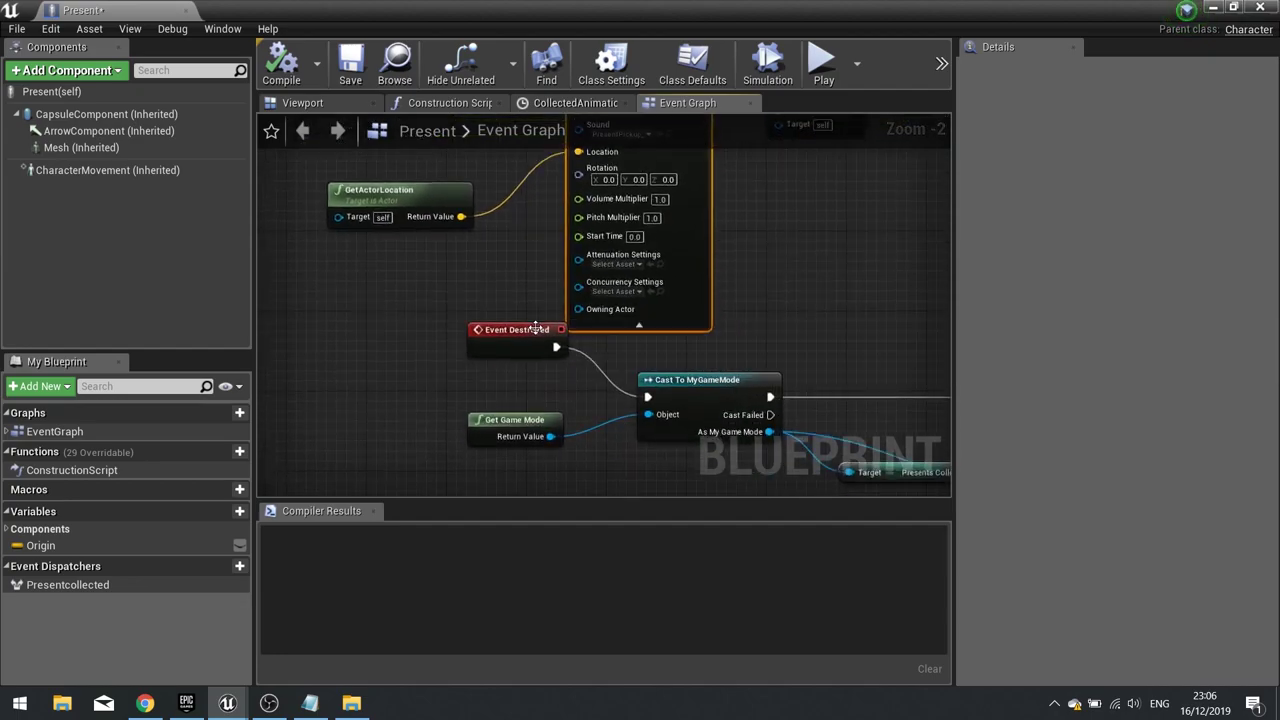
{"action": "left_click", "coordinate": [641, 325]}
Return to the level editor and open the PresentDrop_sfx sound from the SoundEffects folder
{"action": "left_click", "coordinate": [1213, 8]}
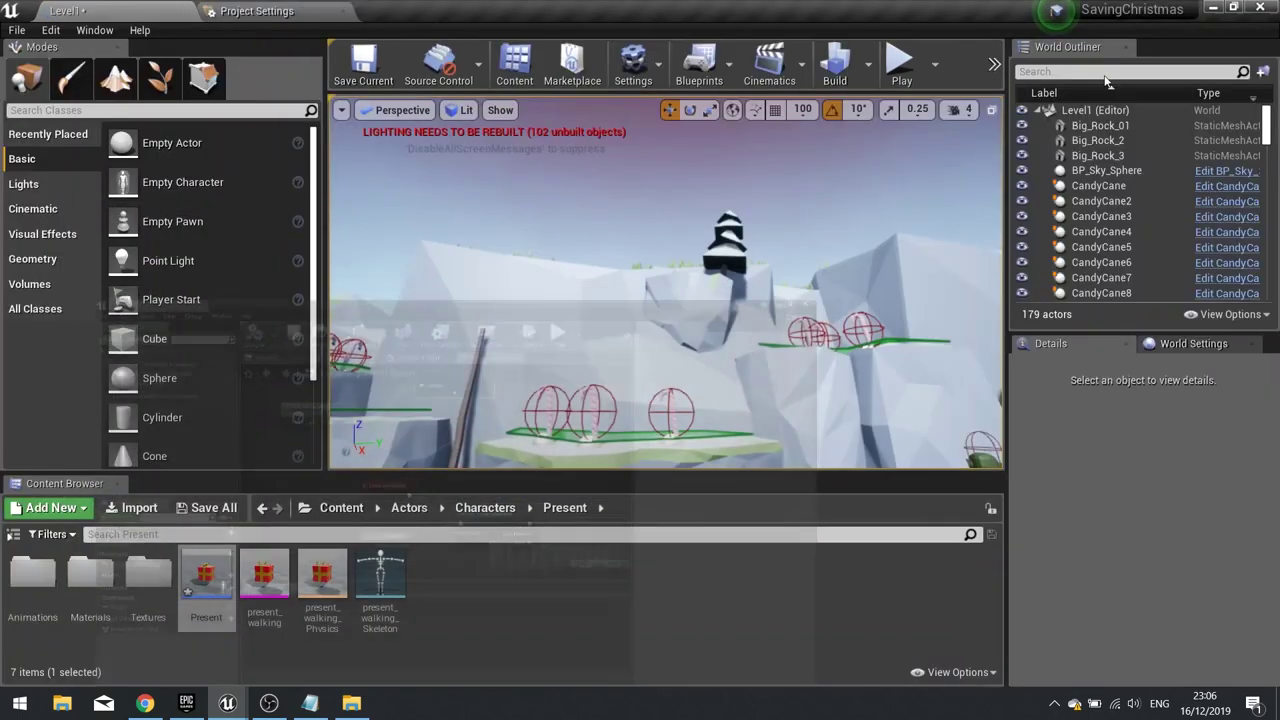
{"action": "left_click", "coordinate": [477, 516]}
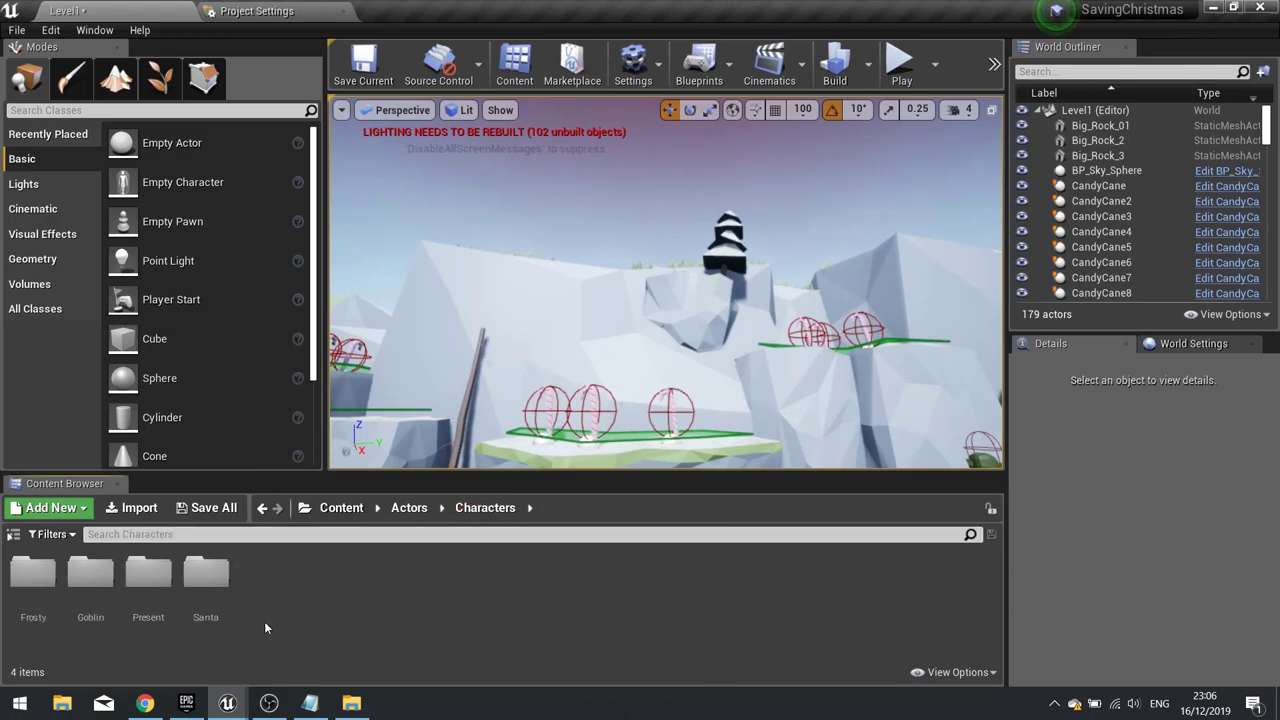
{"action": "left_click", "coordinate": [332, 512]}
{"action": "double_click", "coordinate": [437, 580]}
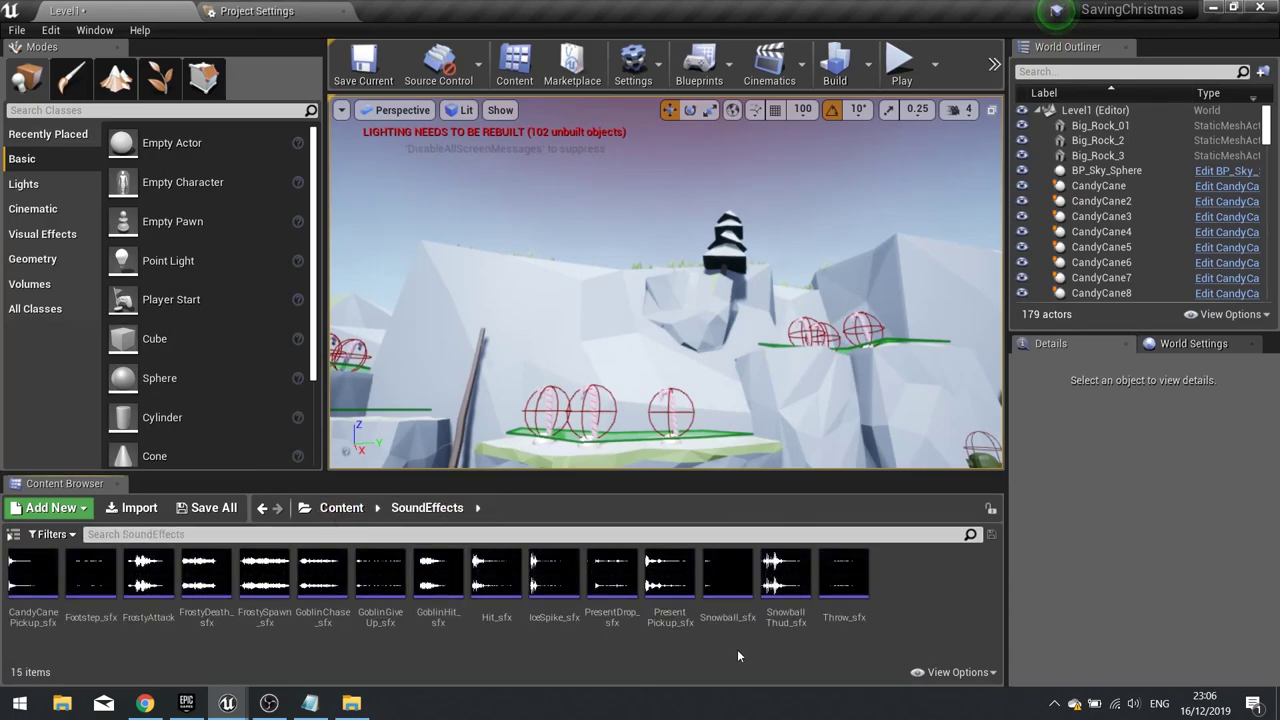
{"action": "double_click", "coordinate": [612, 578]}
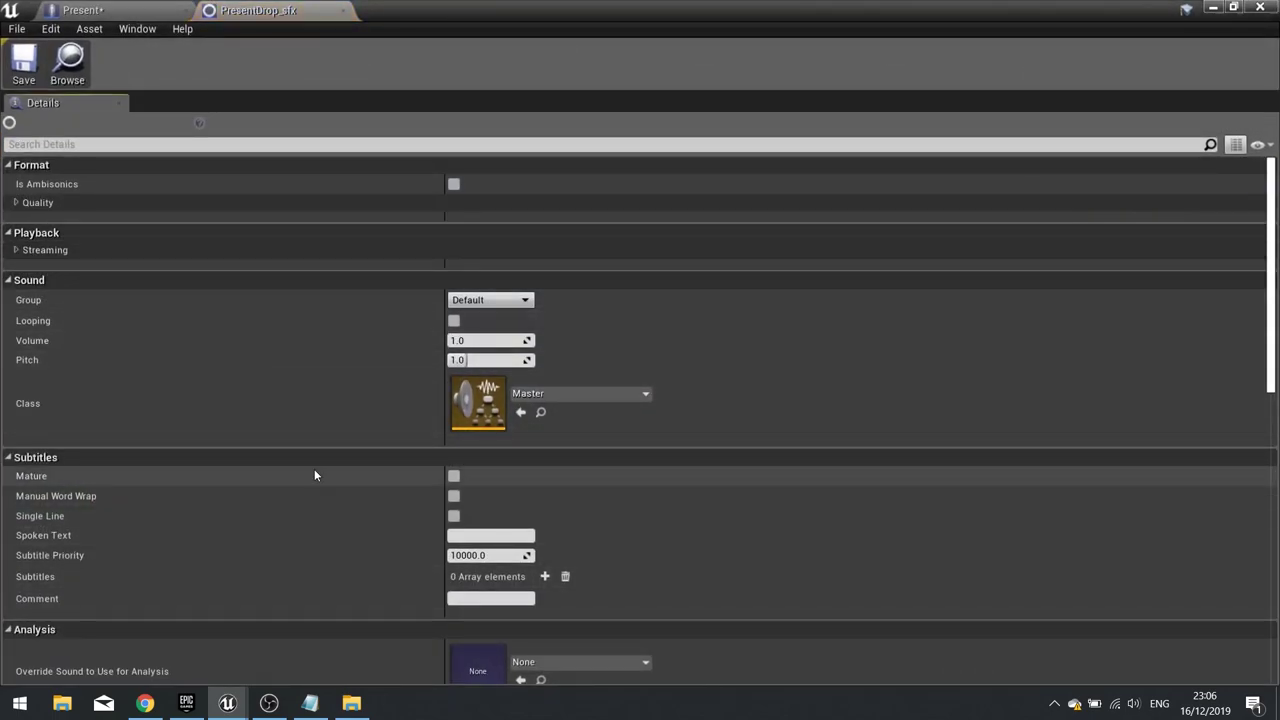
Assign PresentDrop_sfx a new Sound Attenuation asset named Attentuation, saved in the SoundEffects folder
{"action": "scroll", "coordinate": [314, 476], "scroll_direction": "down", "scroll_amount": 5}
{"action": "scroll", "coordinate": [315, 475], "scroll_direction": "down", "scroll_amount": 7}
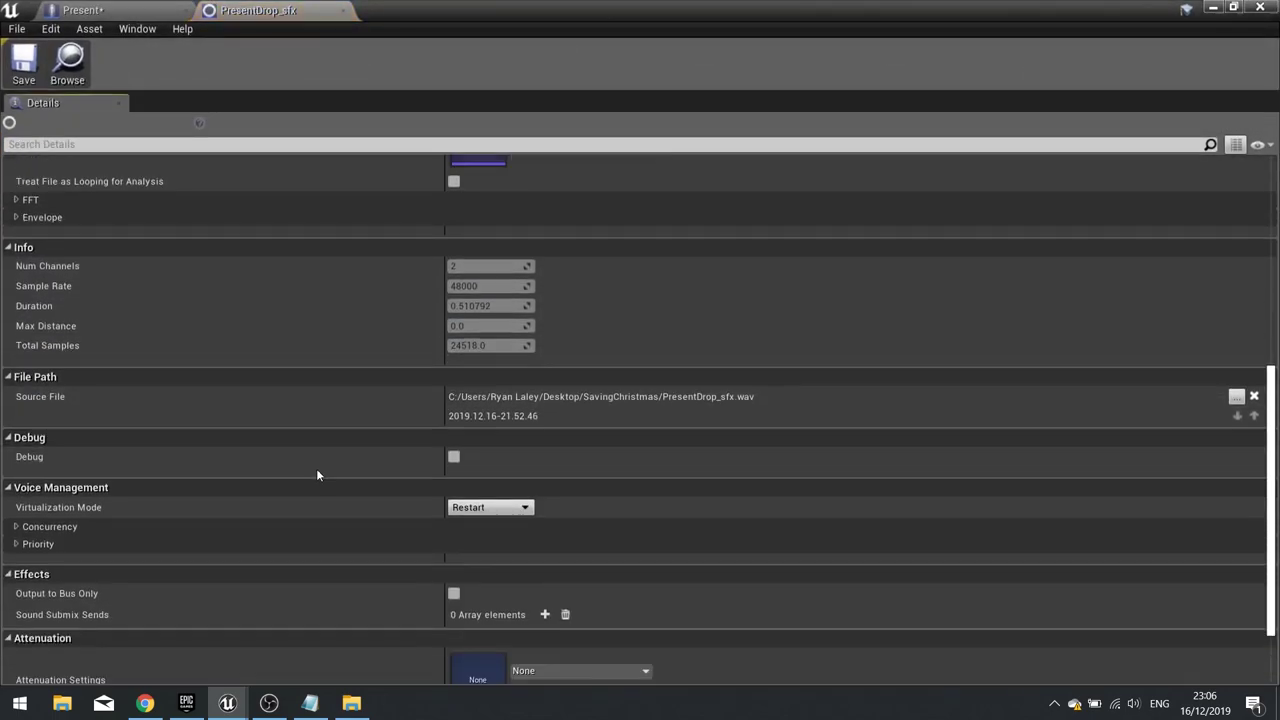
{"action": "scroll", "coordinate": [316, 468], "scroll_direction": "down", "scroll_amount": 3}
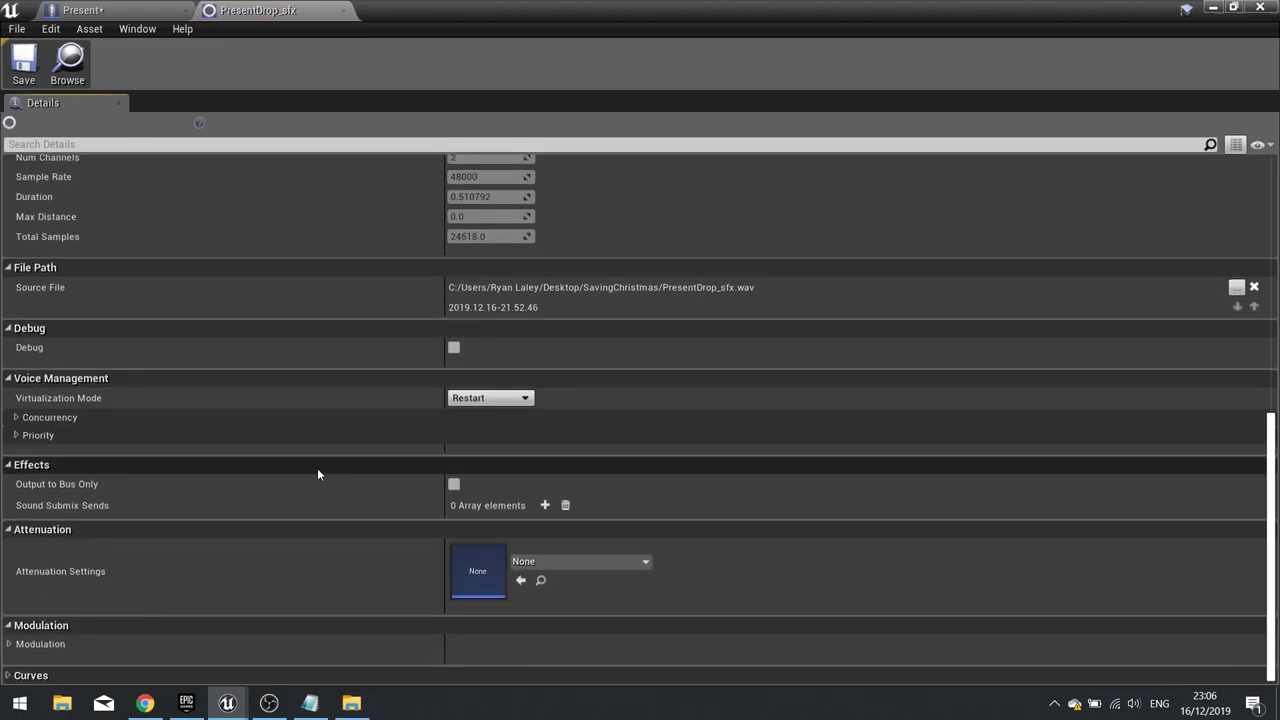
{"action": "left_click", "coordinate": [571, 561]}
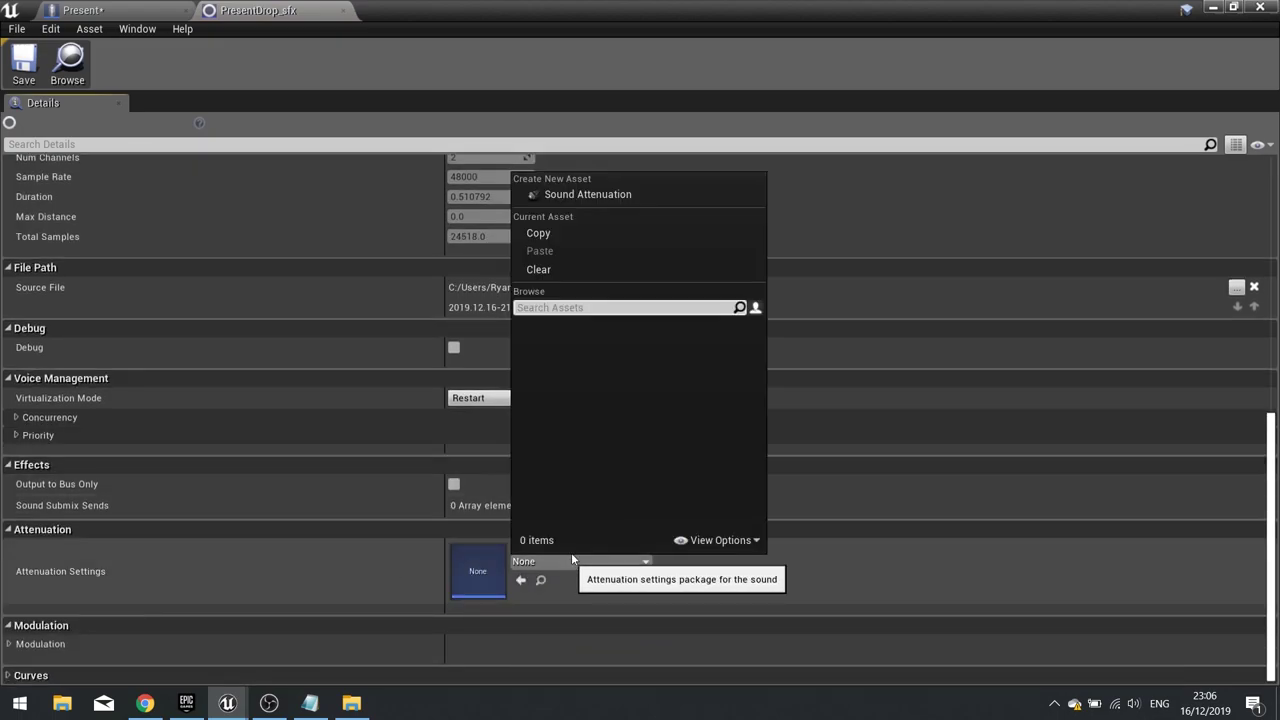
{"action": "left_click", "coordinate": [591, 196]}
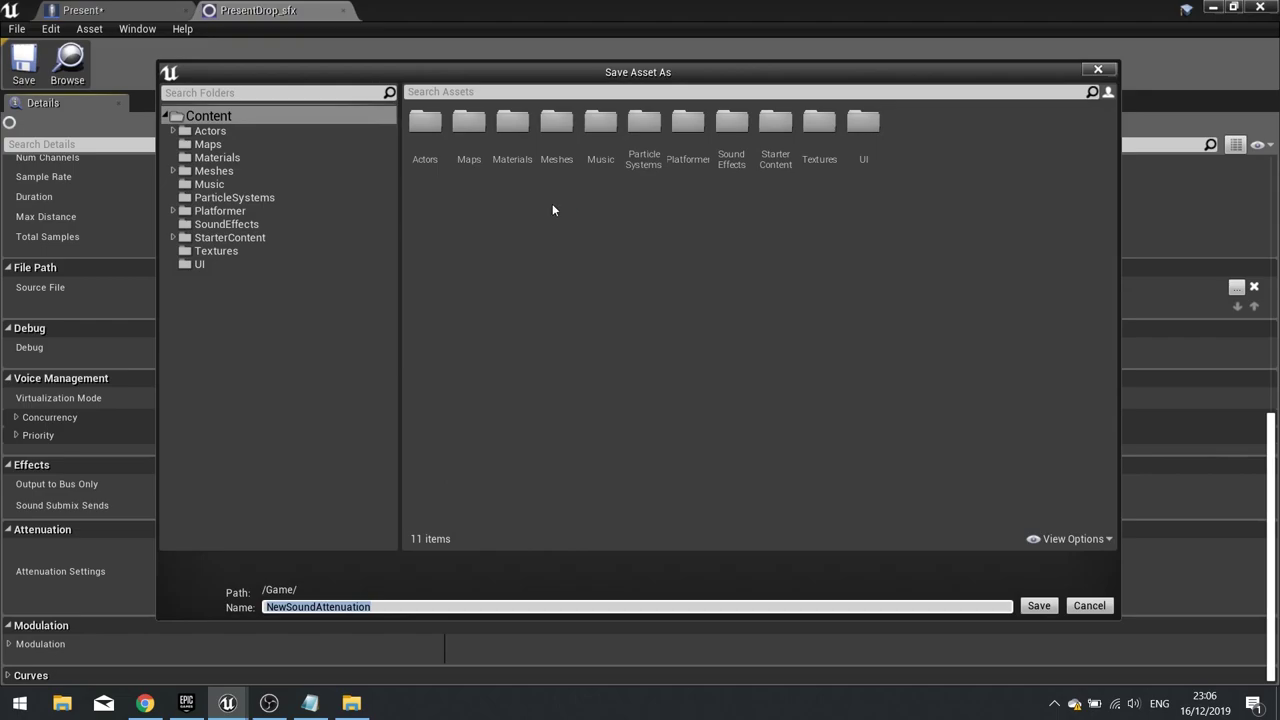
{"action": "double_click", "coordinate": [730, 160]}
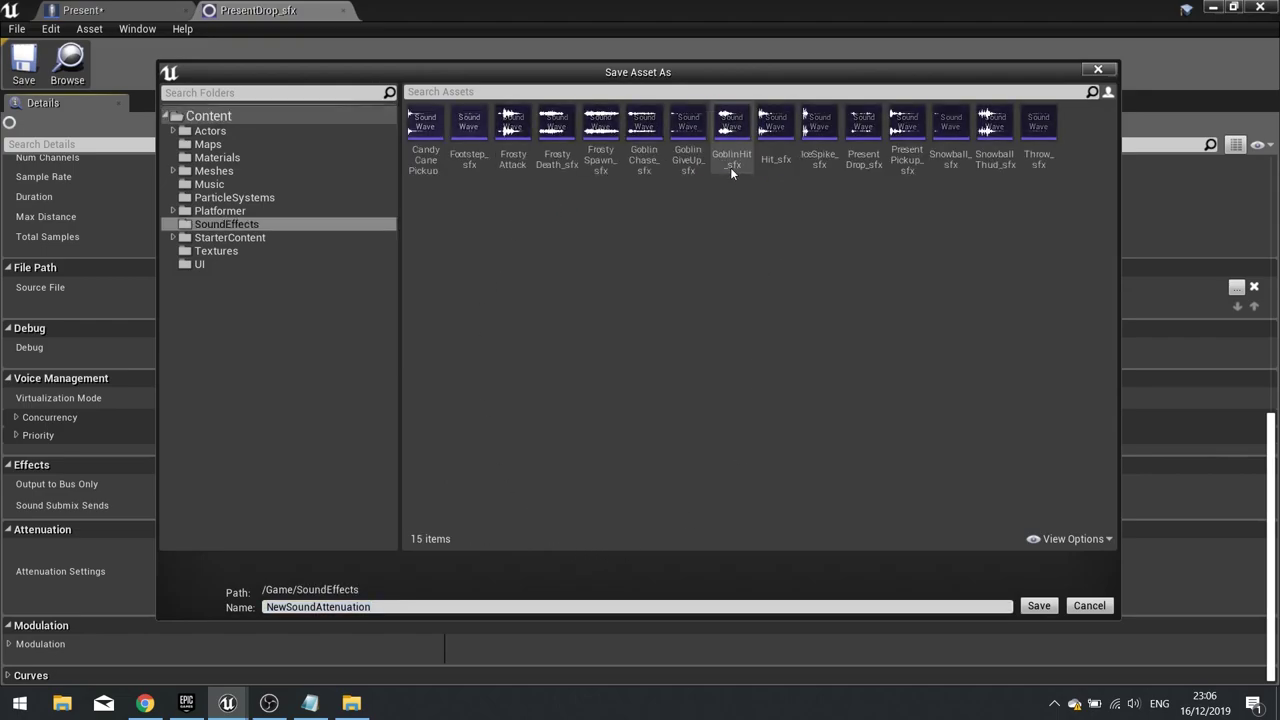
{"action": "left_click", "coordinate": [422, 607]}
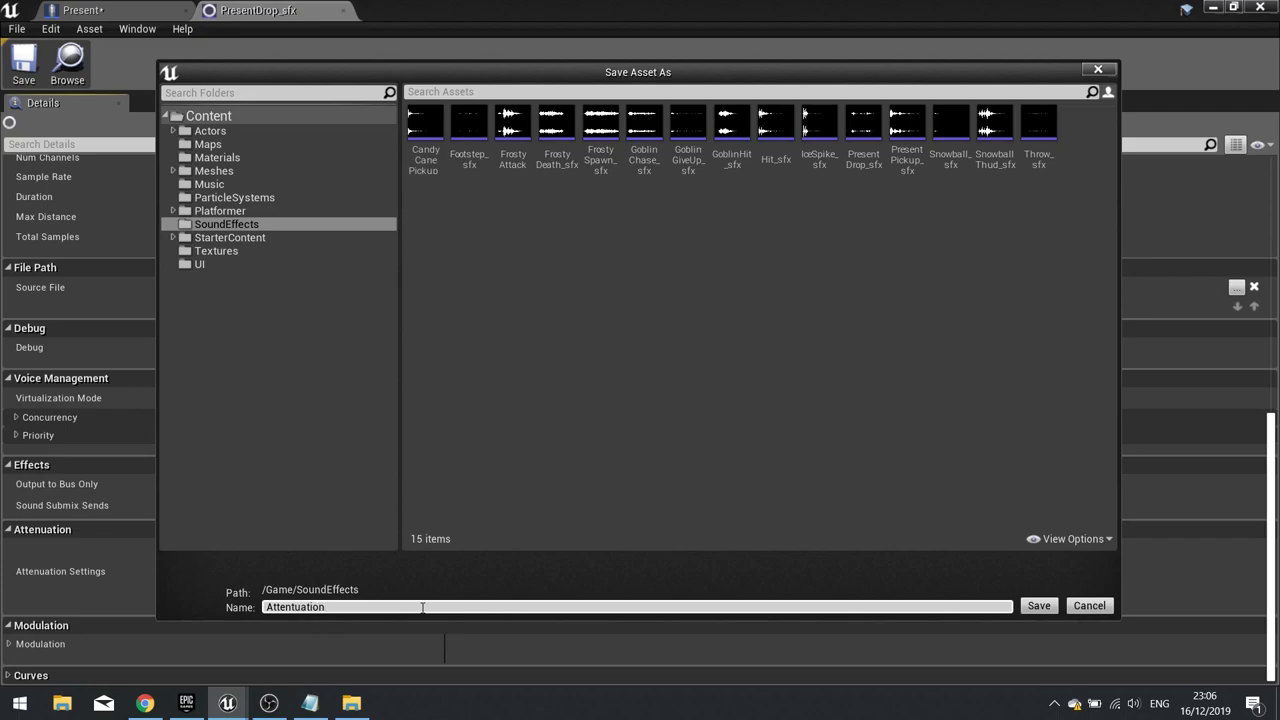
{"action": "left_click", "coordinate": [1039, 606]}
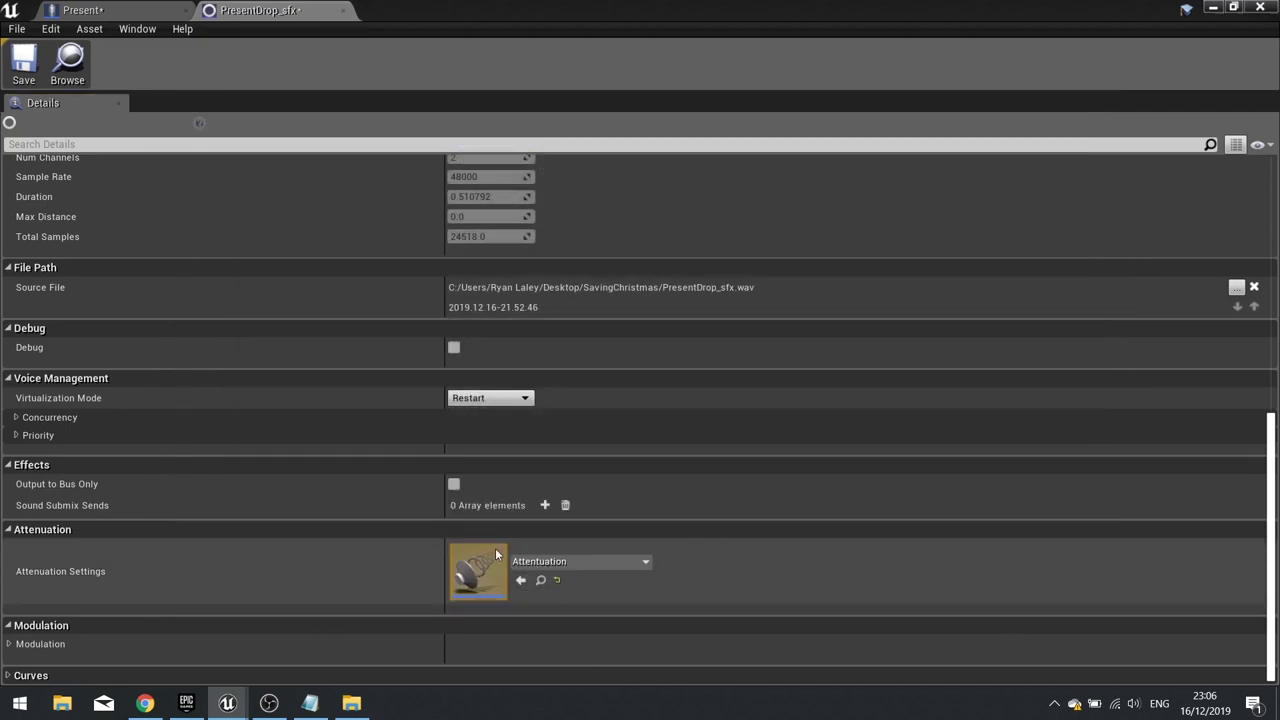
Open the Attentuation asset to review its inner radius and falloff distance, check the level and PresentDrop_sfx, and return to the level editor
{"action": "double_click", "coordinate": [476, 569]}
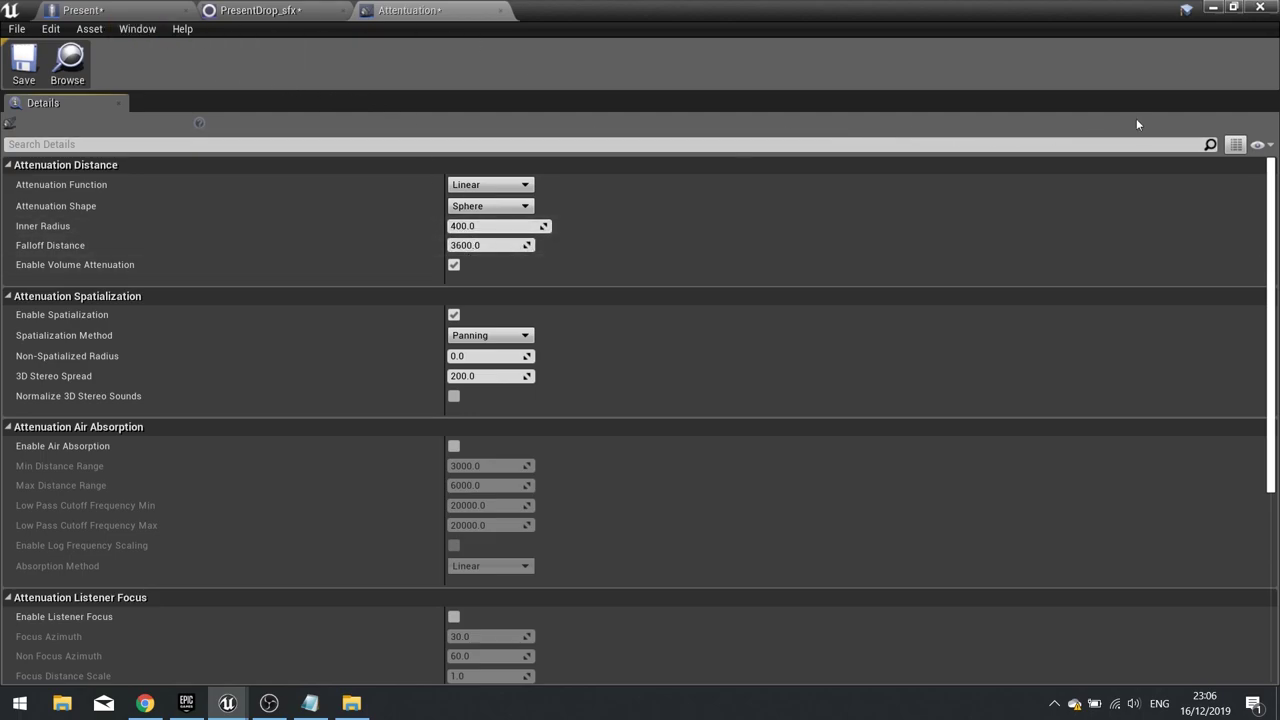
{"action": "left_click", "coordinate": [1211, 7]}
{"action": "right_click_drag", "start_coordinate": [651, 341], "coordinate": [666, 430]}
{"action": "key", "text": "w"}
{"action": "key", "text": "s"}
{"action": "double_click", "coordinate": [674, 622]}
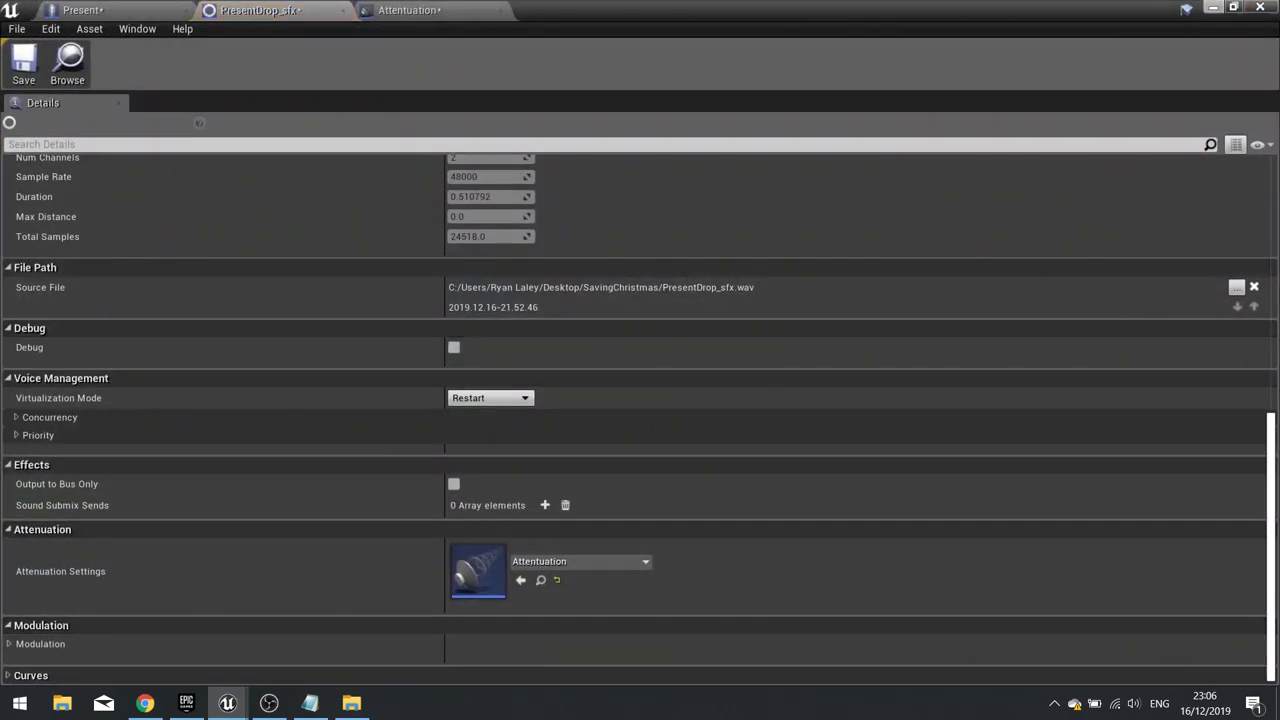
{"action": "left_click", "coordinate": [1273, 9]}
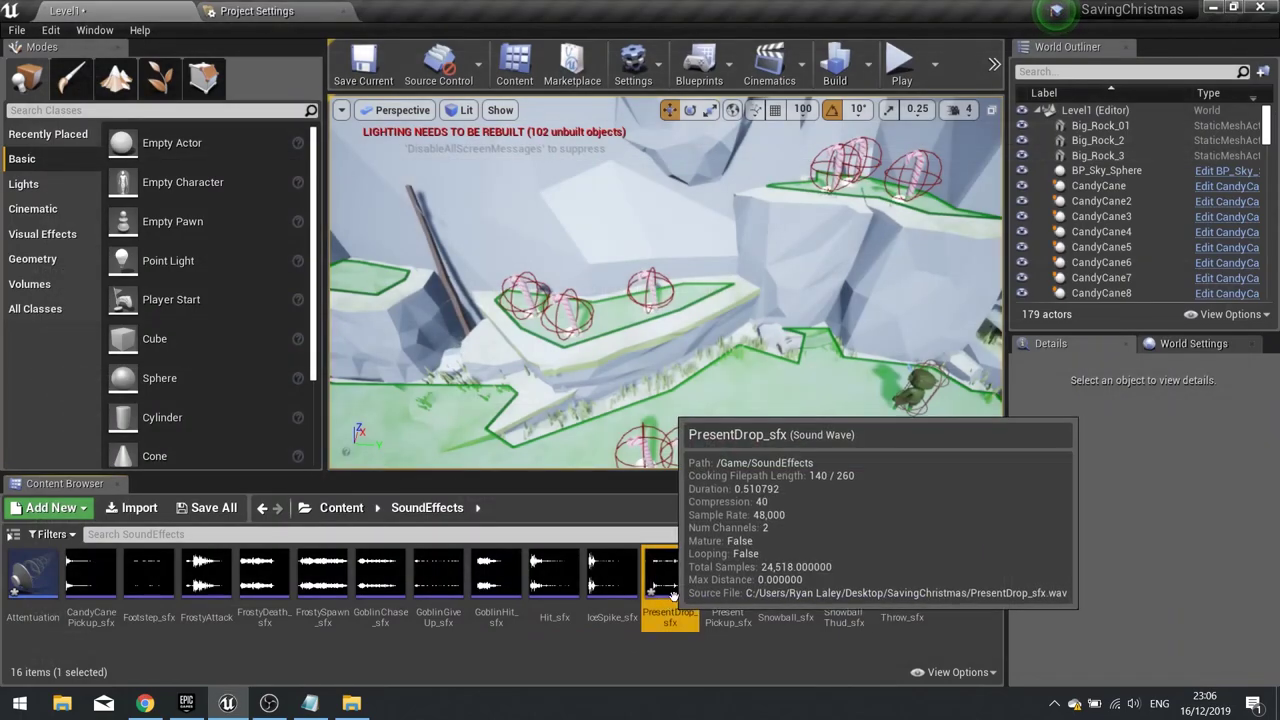
Playtest Level1, running and jumping Santa around the goblins and walking present to hear the attenuated drop sound, and stop the session
{"action": "left_click_drag", "start_coordinate": [787, 376], "coordinate": [790, 376]}
{"action": "mouse_move", "coordinate": [754, 411]}
{"action": "right_mouse_down"}
{"action": "mouse_move", "coordinate": [810, 425]}
{"action": "mouse_move", "coordinate": [760, 430]}
{"action": "mouse_move", "coordinate": [860, 420]}
{"action": "mouse_move", "coordinate": [742, 401]}
{"action": "mouse_move", "coordinate": [747, 410]}
{"action": "right_mouse_up"}
{"action": "key", "text": "w"}
{"action": "key", "text": "Delete"}
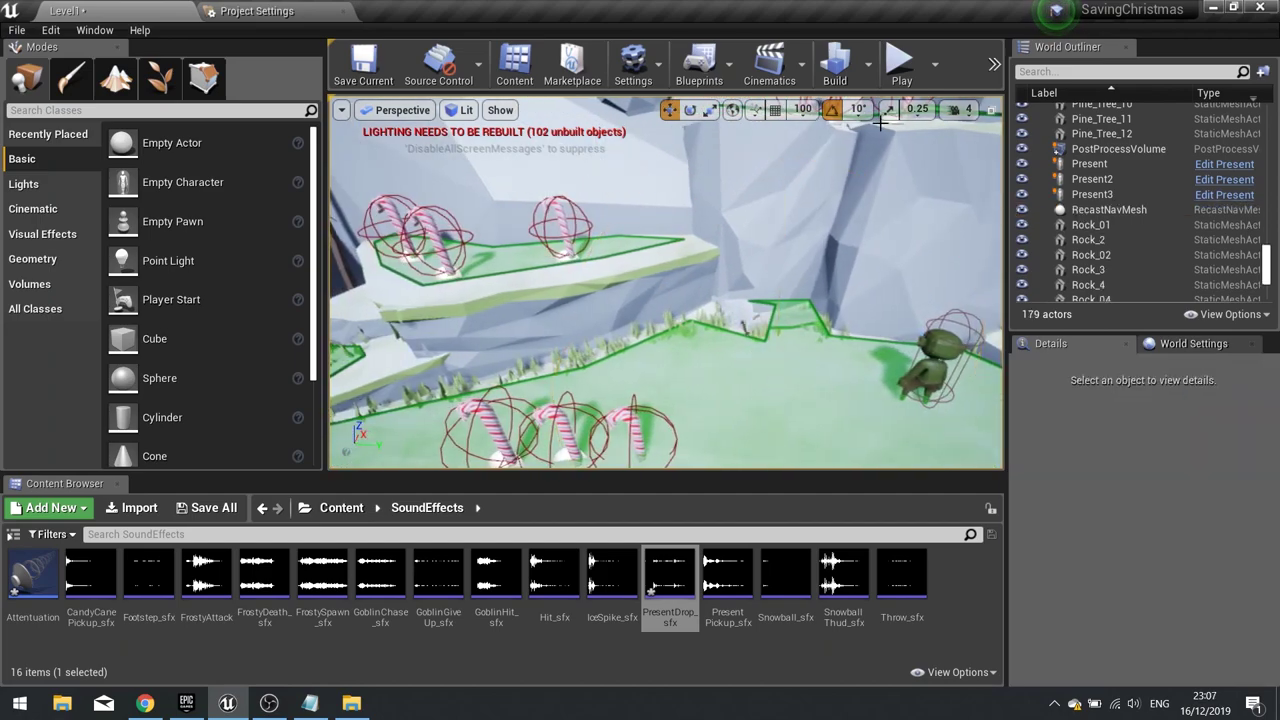
{"action": "left_click", "coordinate": [779, 241]}
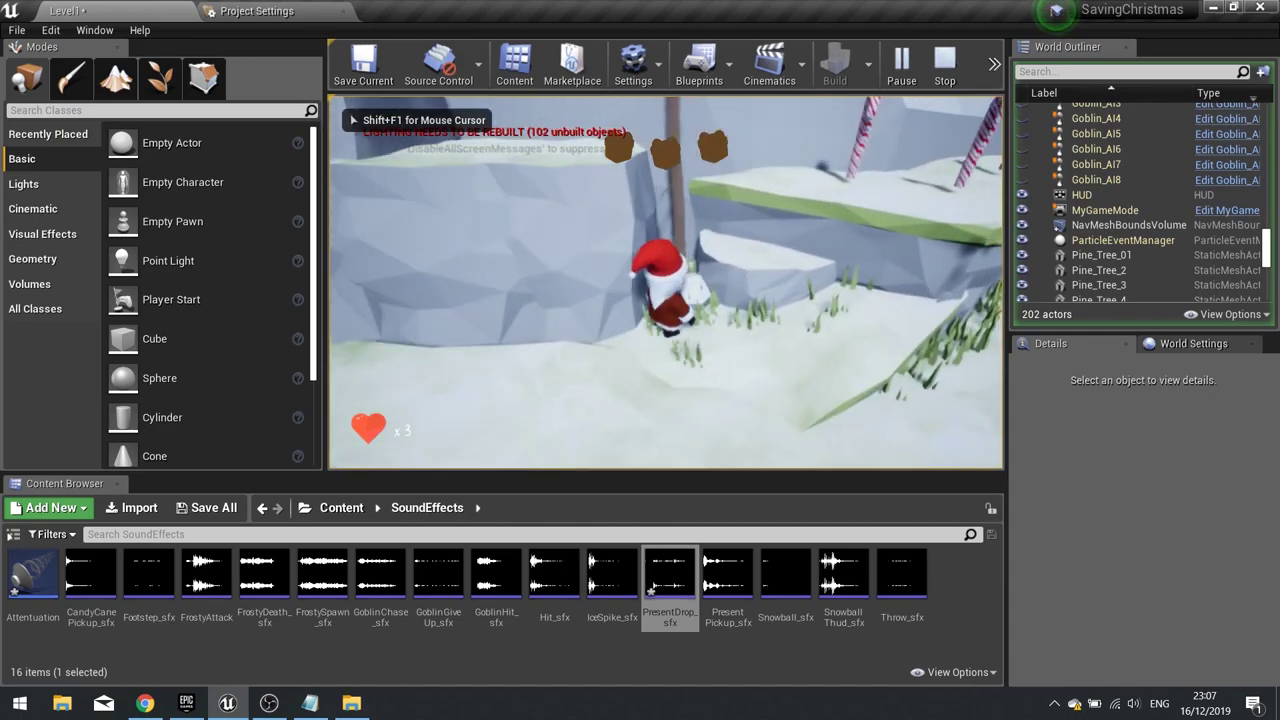
{"action": "key", "text": "w"}
{"action": "key", "text": "space"}
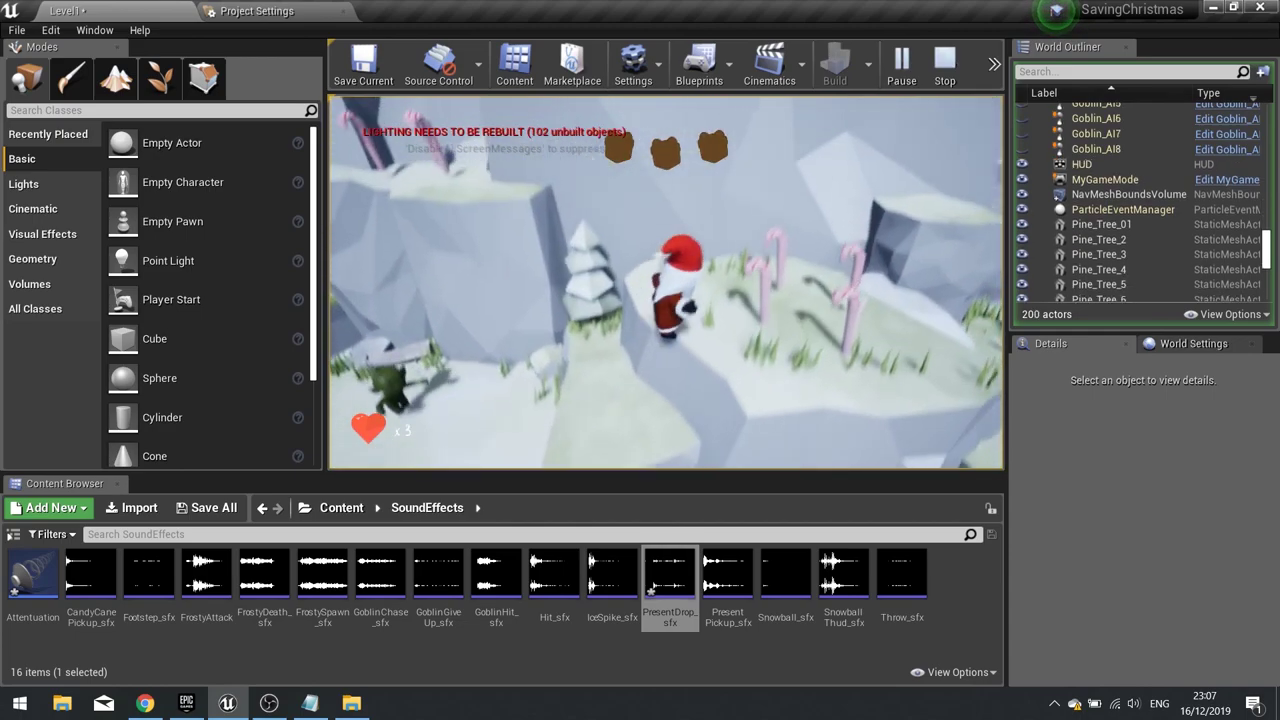
{"action": "key", "text": "d"}
{"action": "key", "text": "space"}
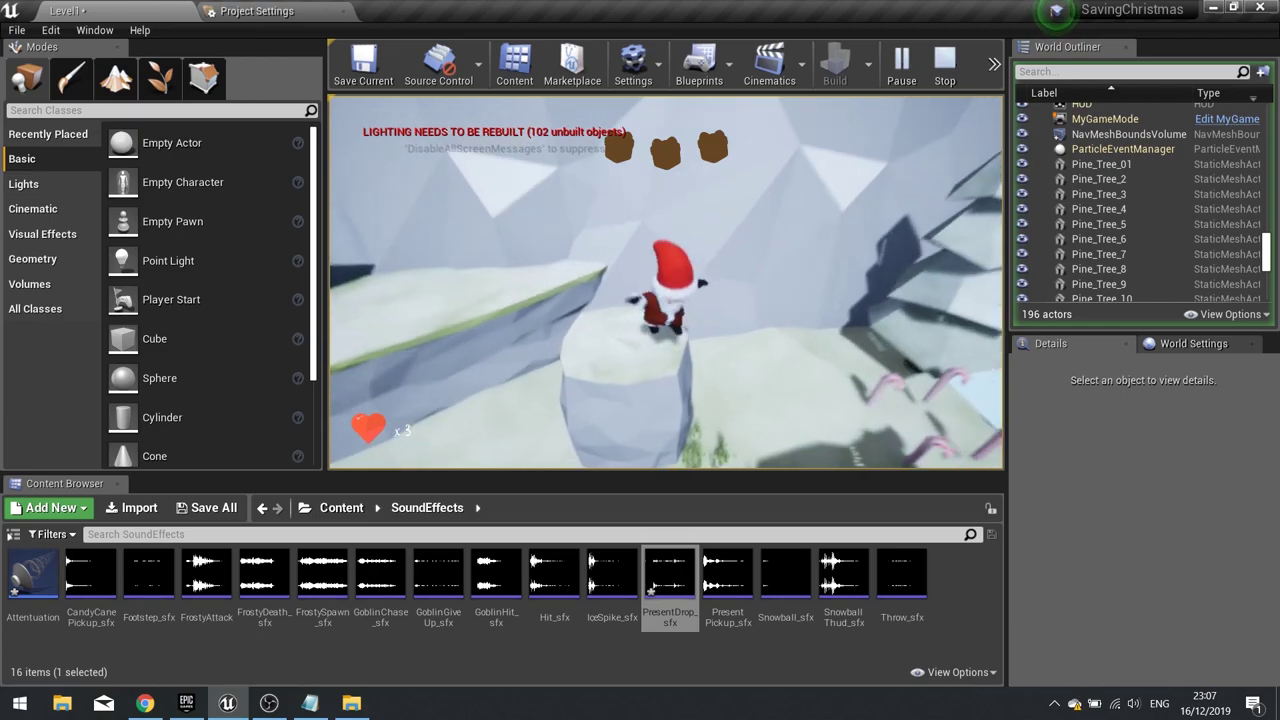
{"action": "key", "text": "a"}
{"action": "key", "text": "space"}
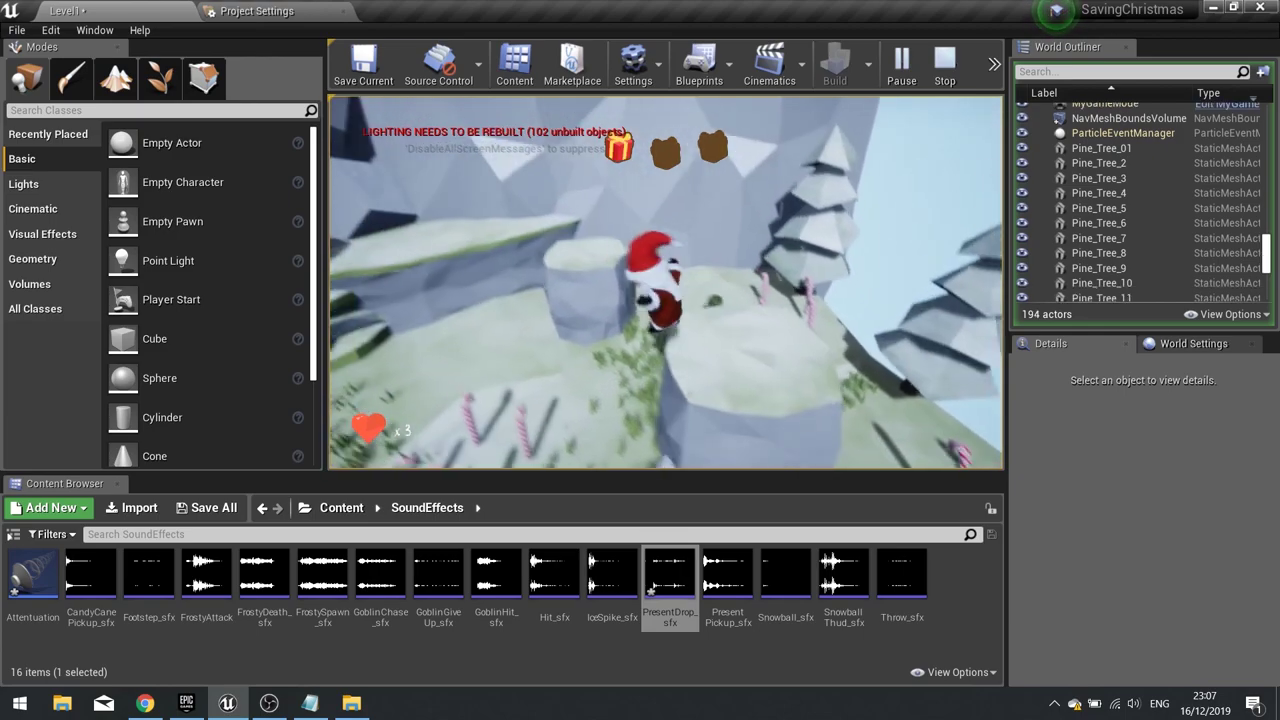
{"action": "key", "text": "w"}
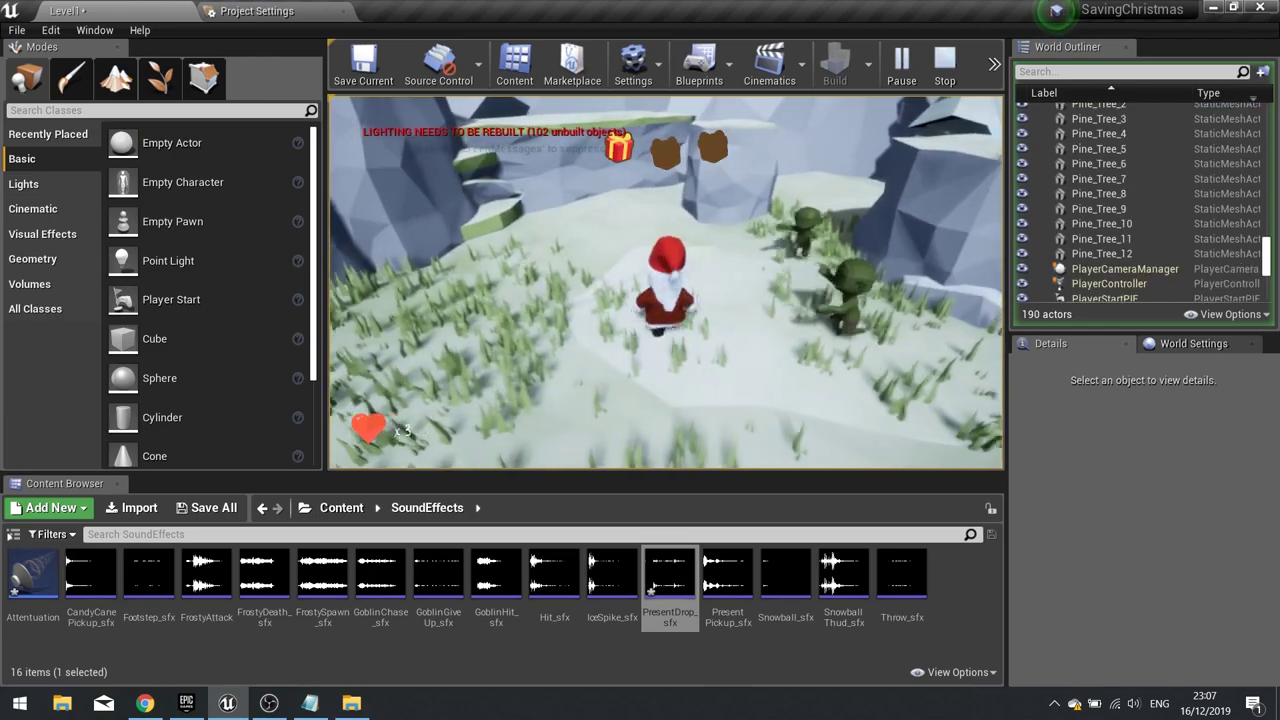
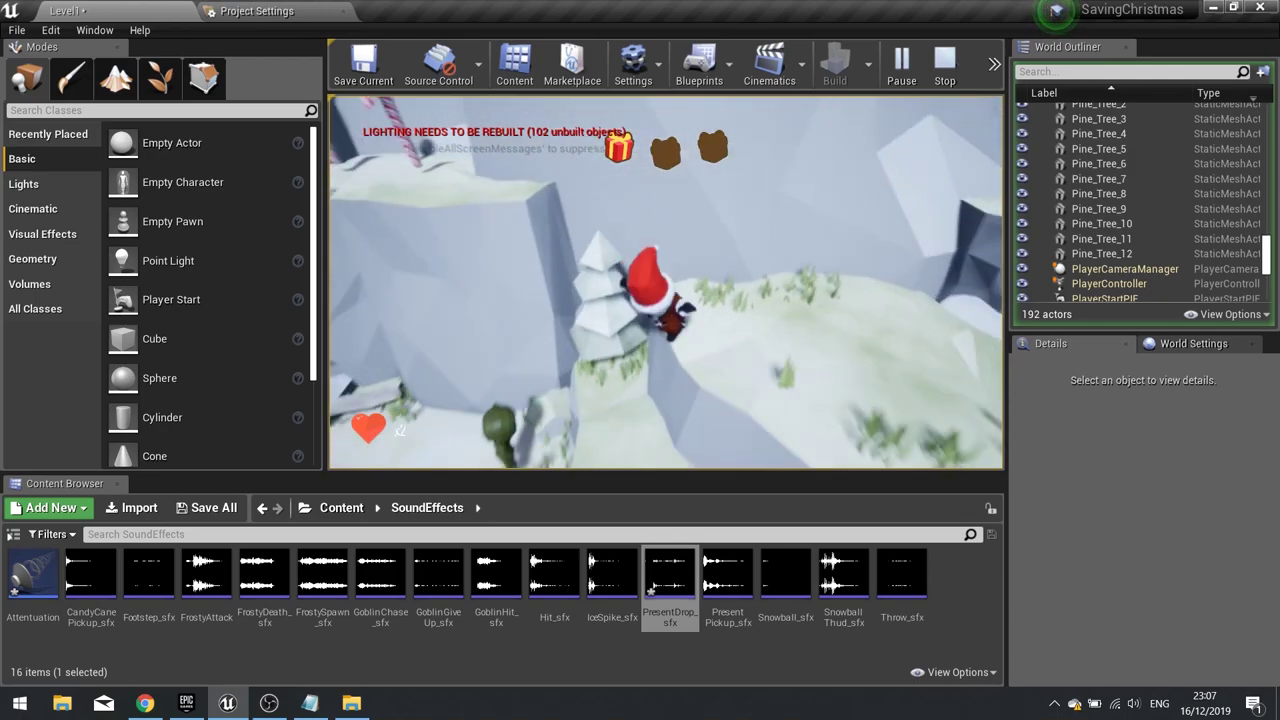
{"action": "key", "text": "a"}
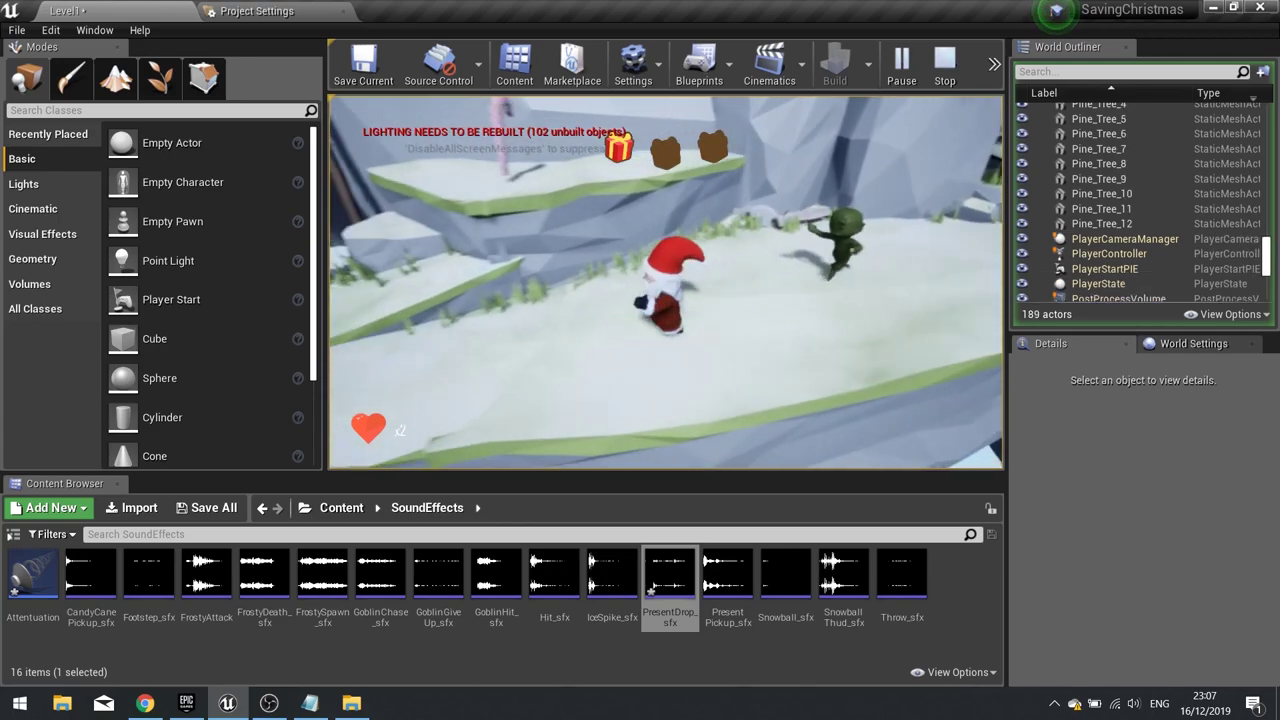
{"action": "key", "text": "space"}
{"action": "key", "text": "w"}
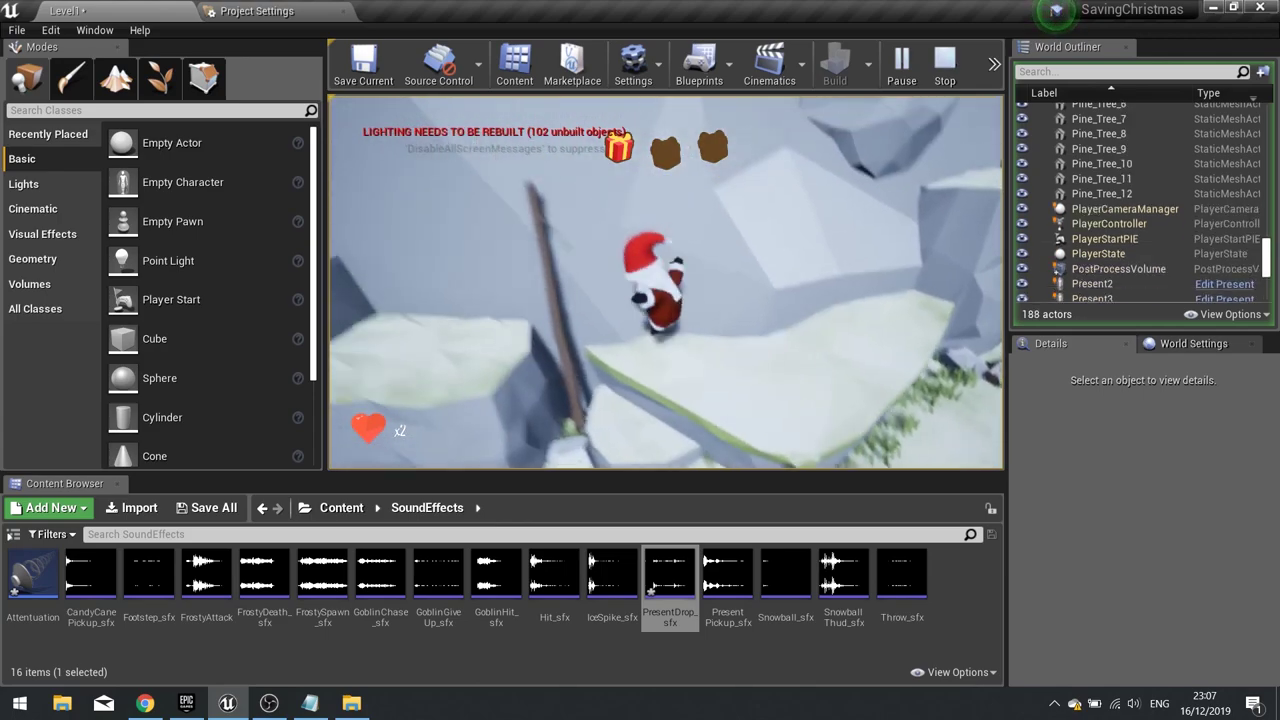
{"action": "key", "text": "space"}
{"action": "key", "text": "s"}
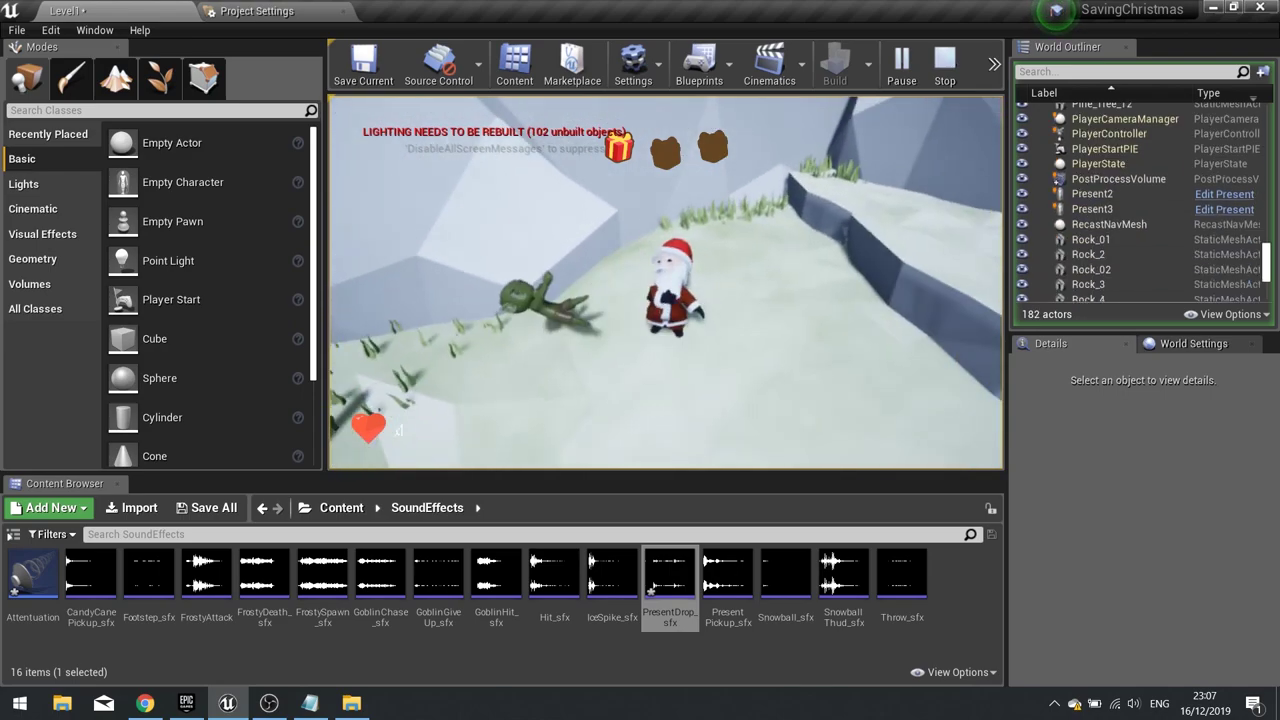
{"action": "key", "text": "Escape"}
Open Level1's level blueprint to review the Spawn Sound 2D and Set Music nodes after Event BeginPlay, and close it
{"action": "left_click", "coordinate": [341, 508]}
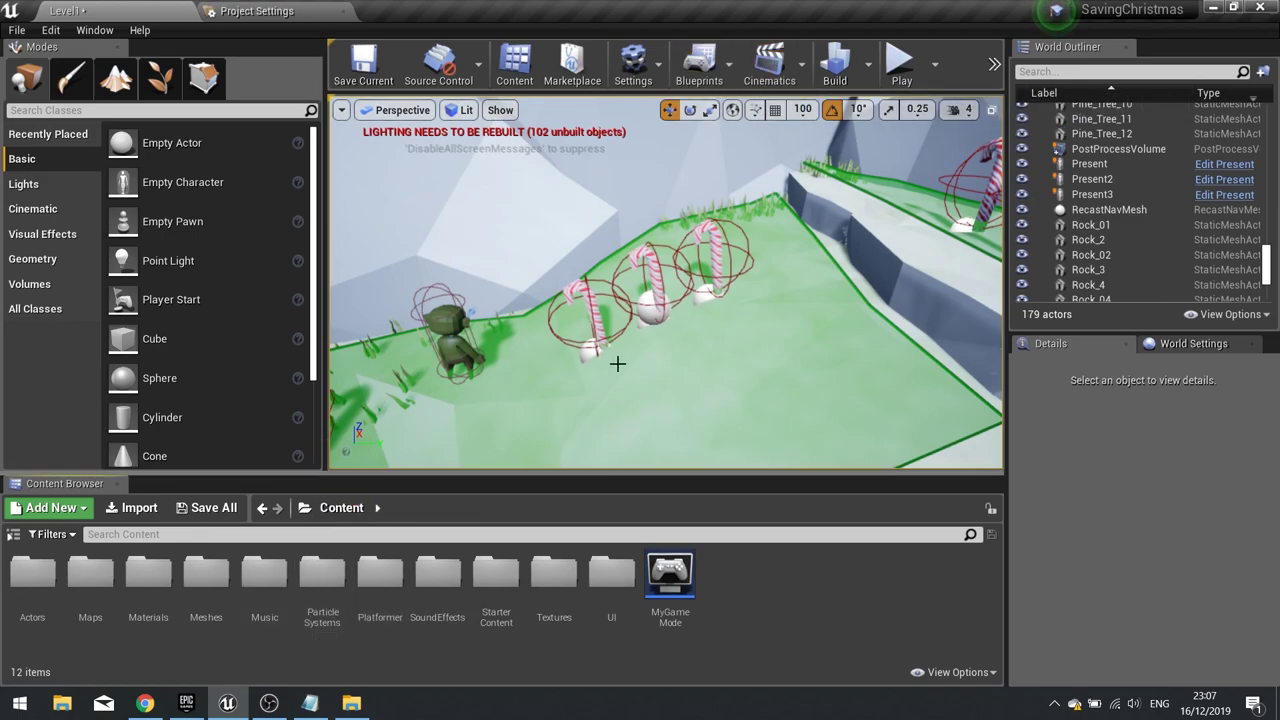
{"action": "left_click", "coordinate": [699, 64]}
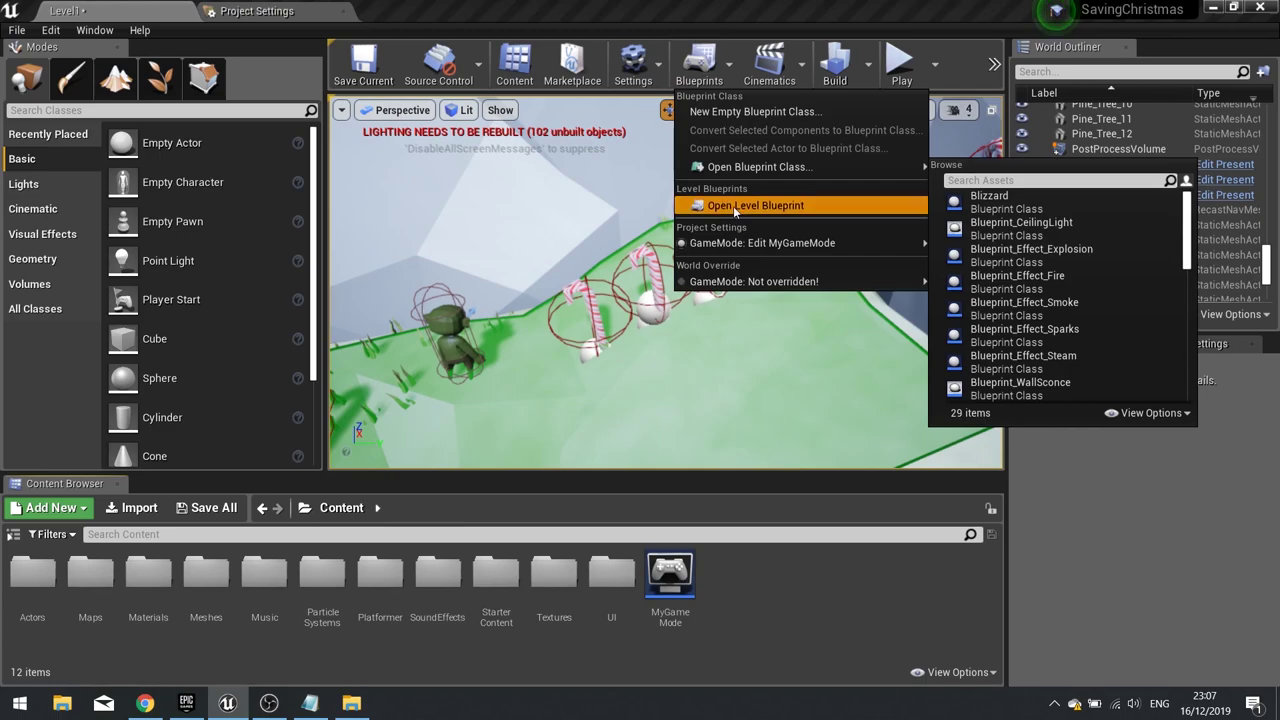
{"action": "left_click", "coordinate": [735, 206]}
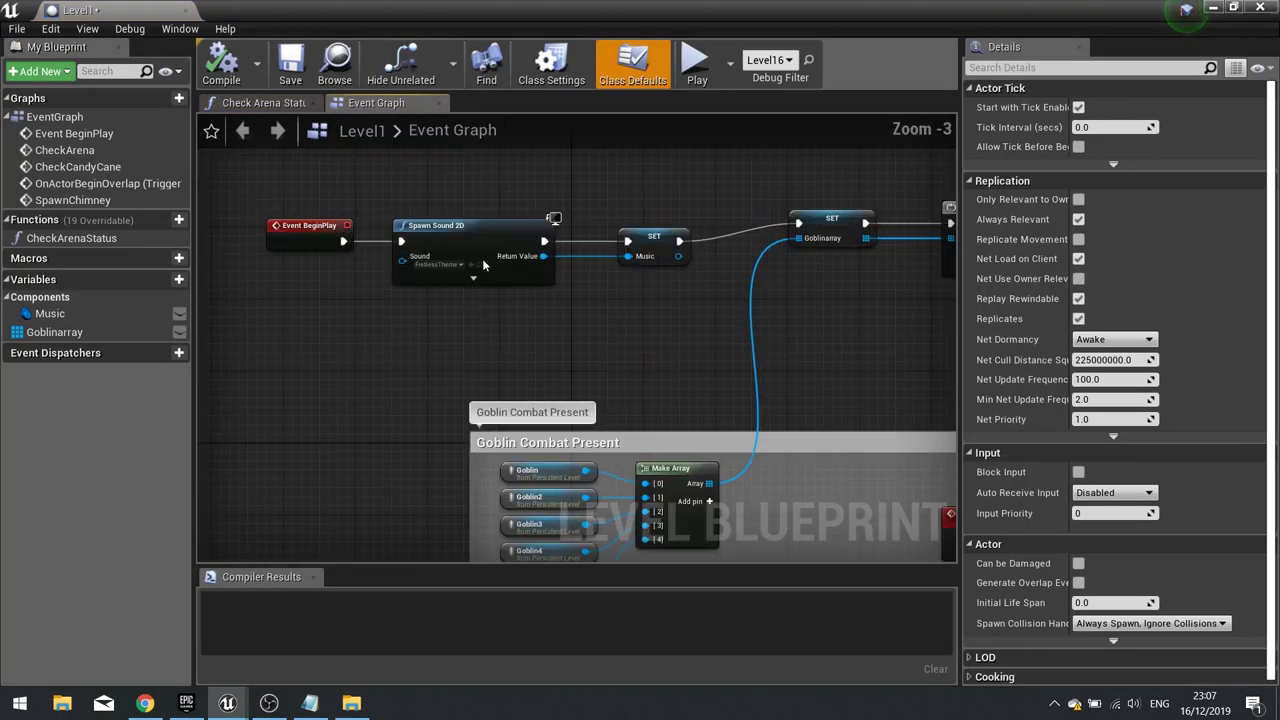
{"action": "left_click", "coordinate": [504, 255]}
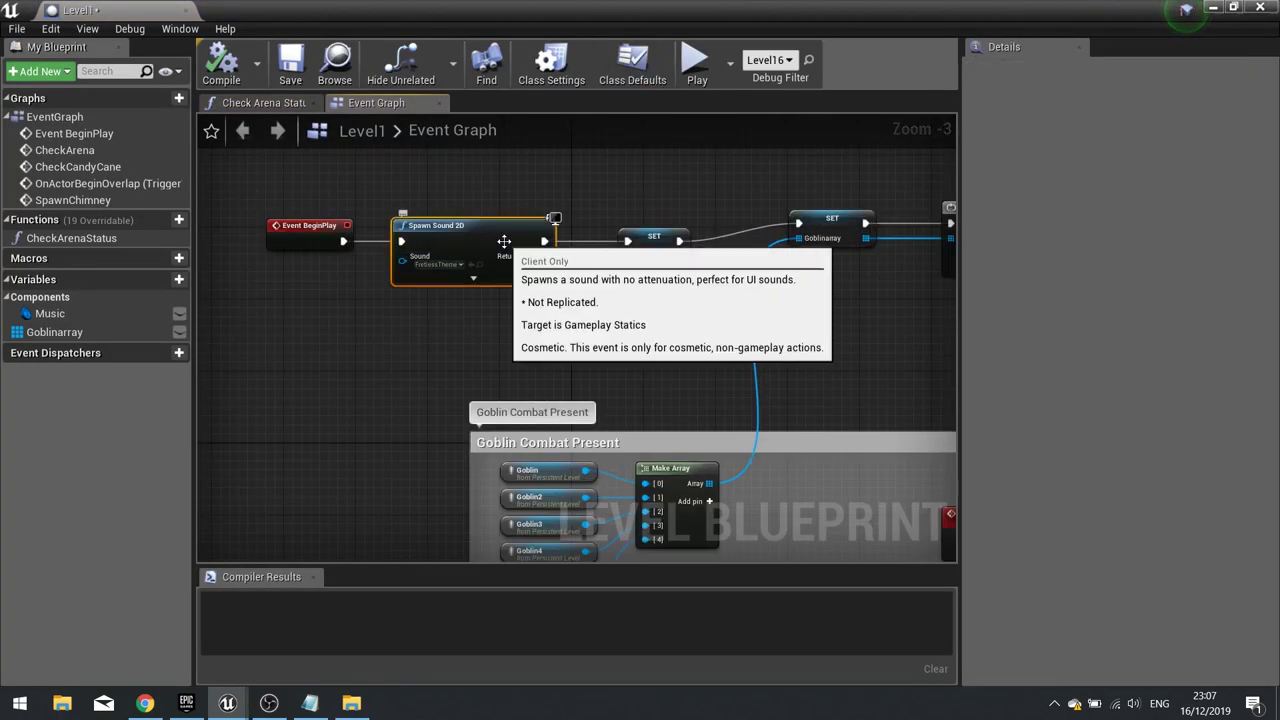
{"action": "left_click", "coordinate": [651, 238]}
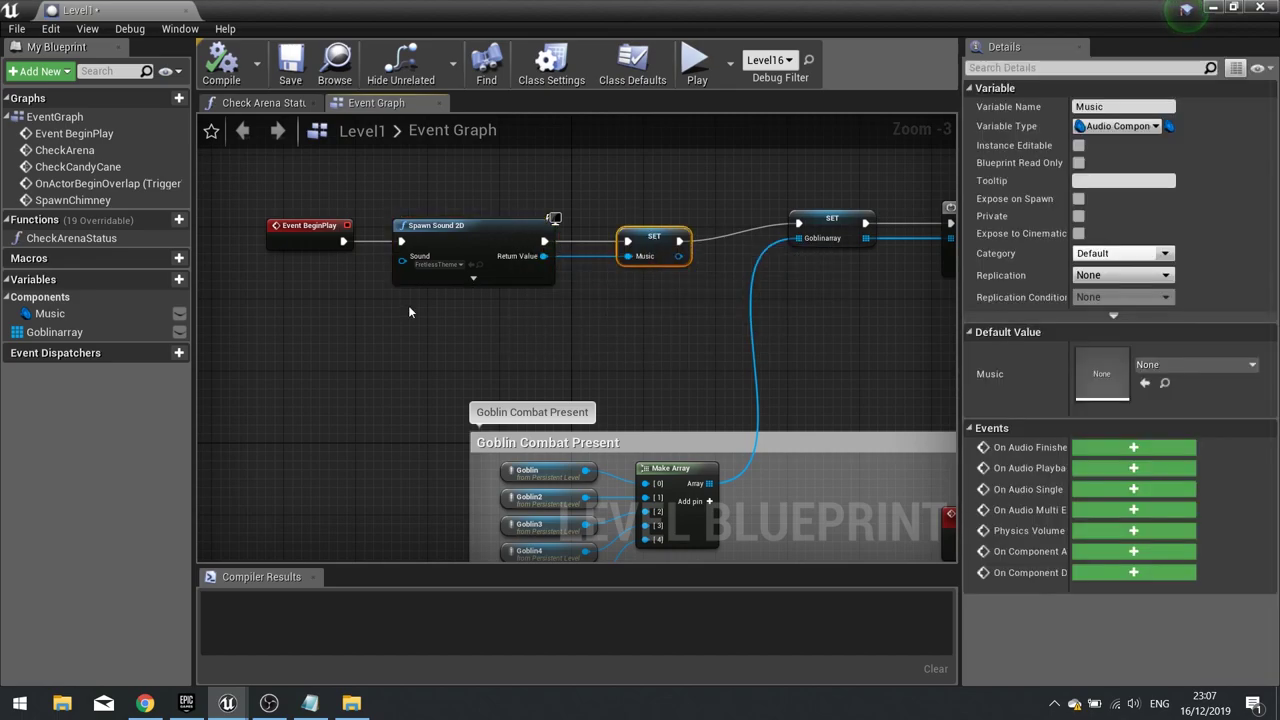
{"action": "left_click", "coordinate": [1260, 9]}
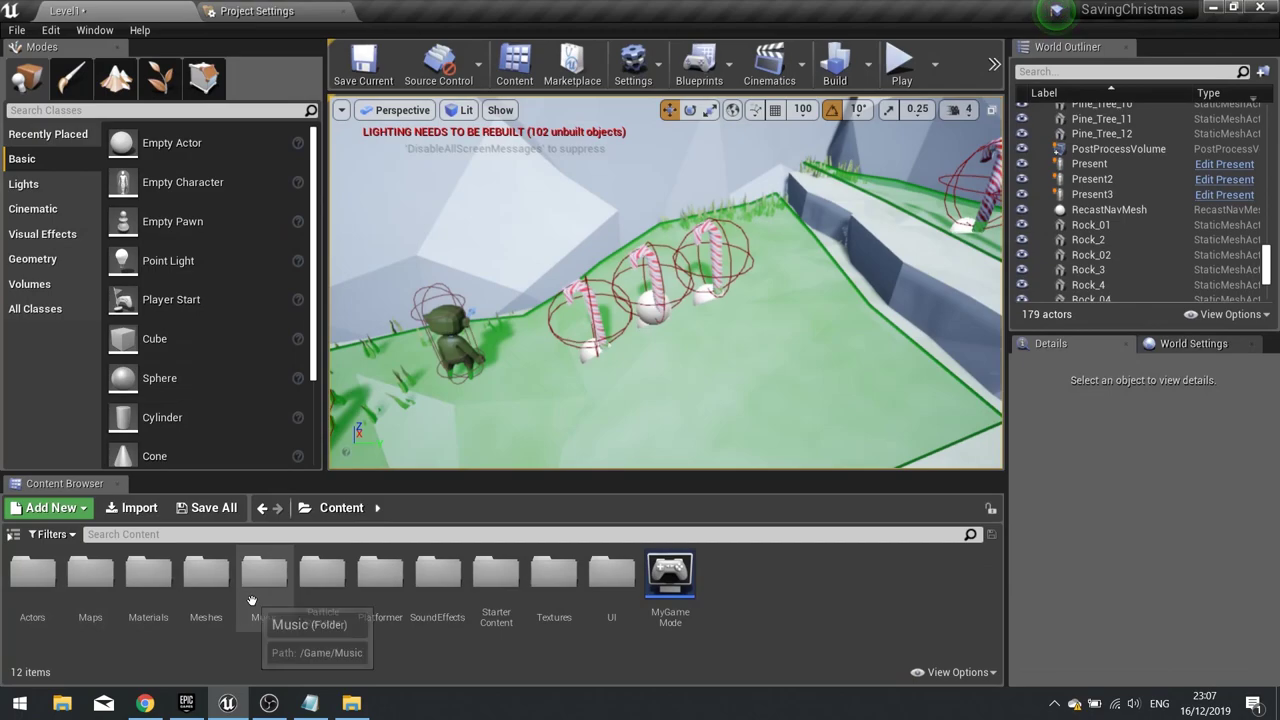
Load the Level2 map from the Maps folder and open its level blueprint
{"action": "double_click", "coordinate": [90, 580]}
{"action": "double_click", "coordinate": [198, 609]}
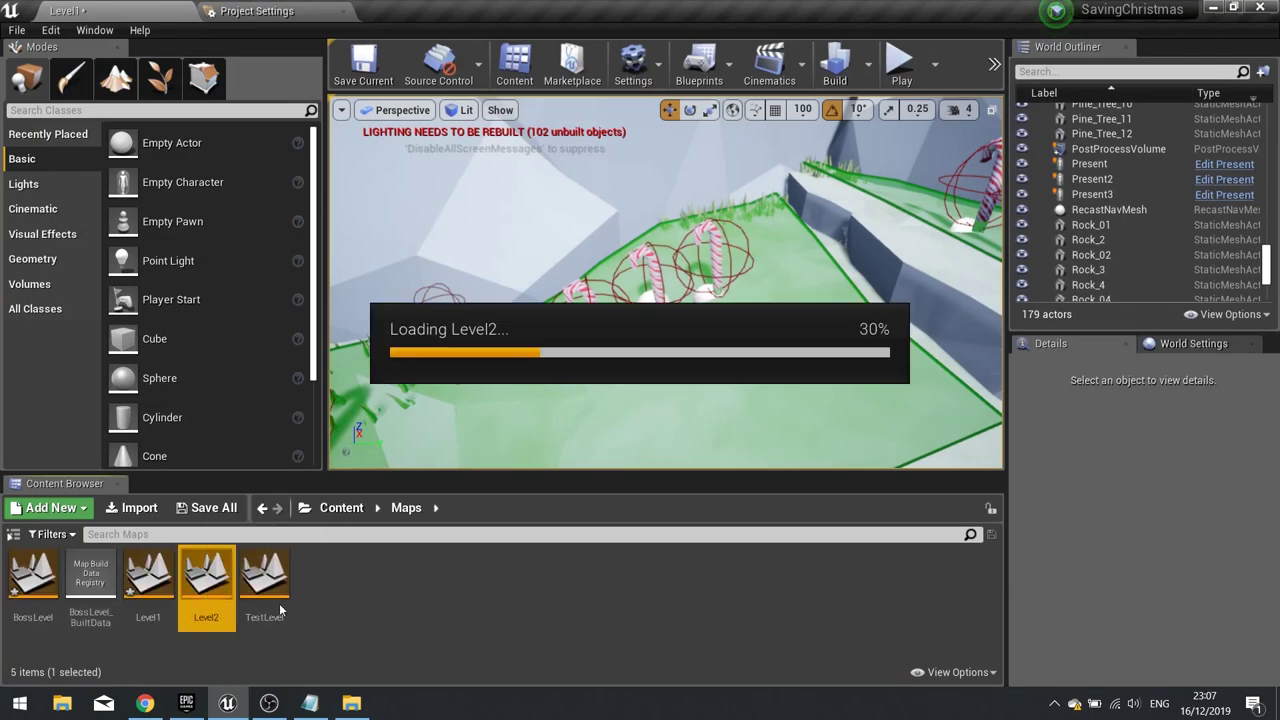
{"action": "left_click", "coordinate": [706, 499]}
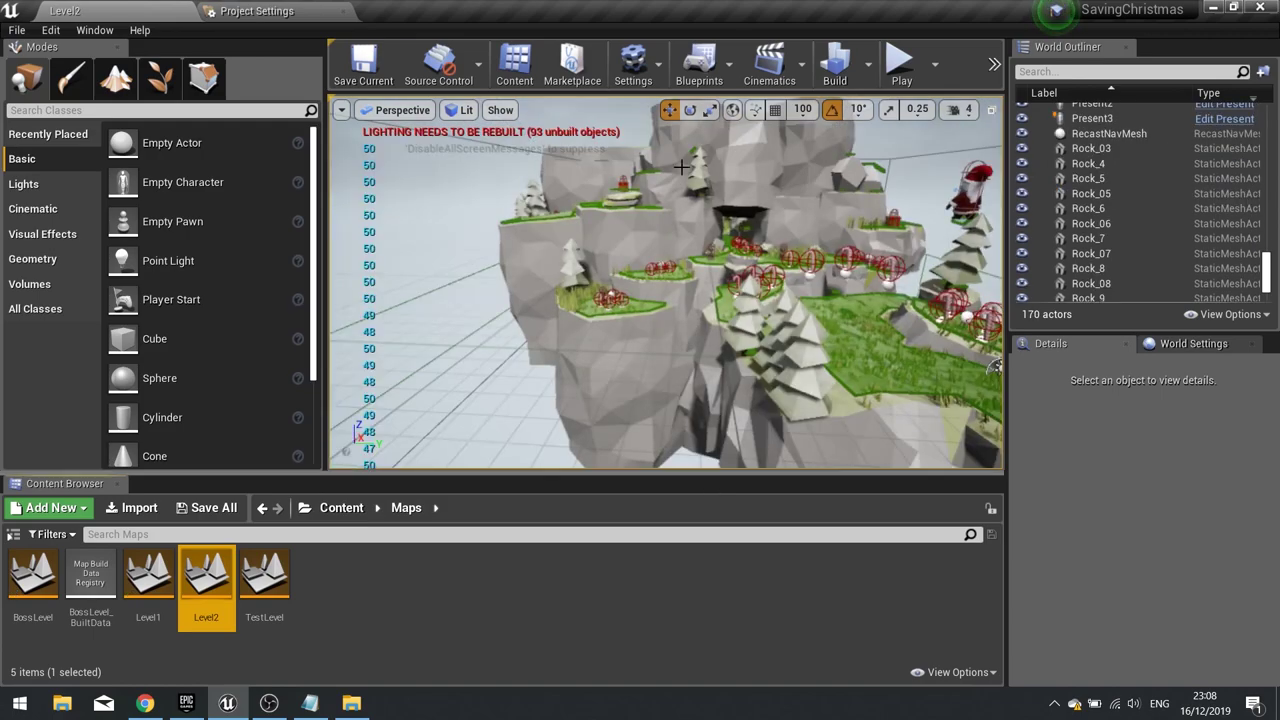
{"action": "left_click", "coordinate": [700, 65]}
{"action": "left_click", "coordinate": [739, 205]}
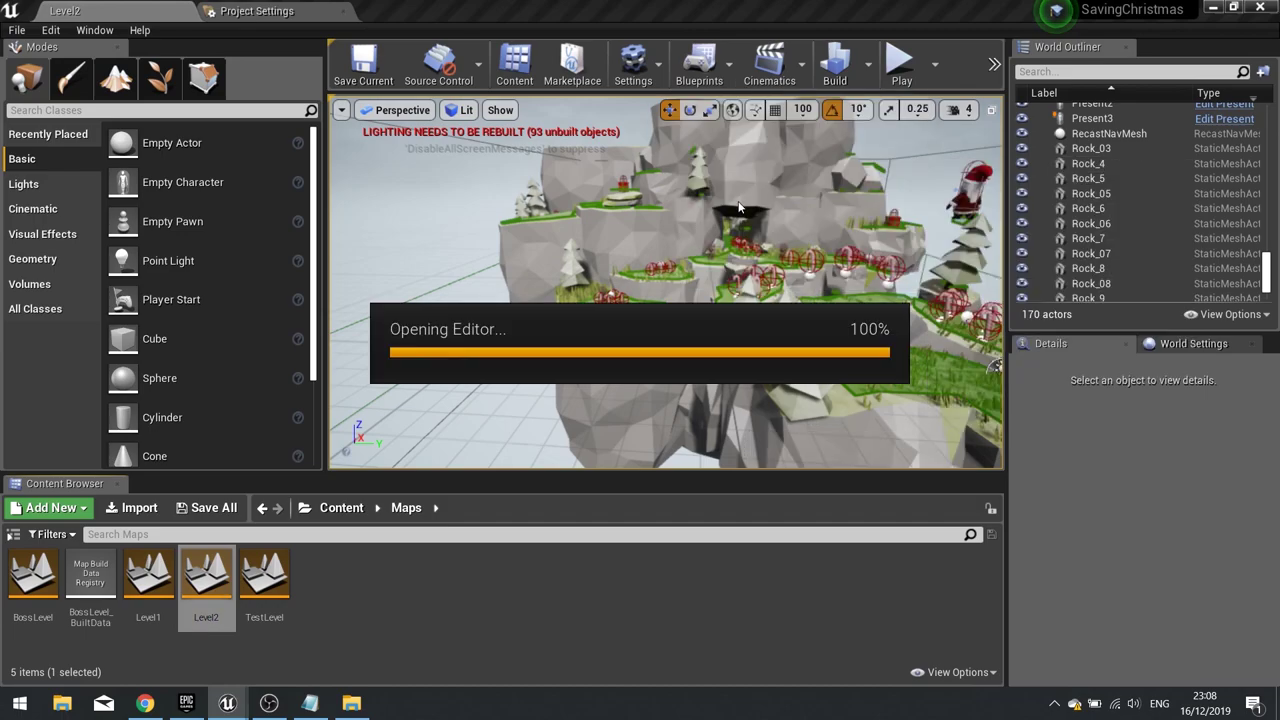
Insert a Spawn Sound 2D node between Event BeginPlay and Get All Actors Of Class, aligned with Event BeginPlay
{"action": "scroll", "coordinate": [626, 283], "scroll_direction": "up", "scroll_amount": 3}
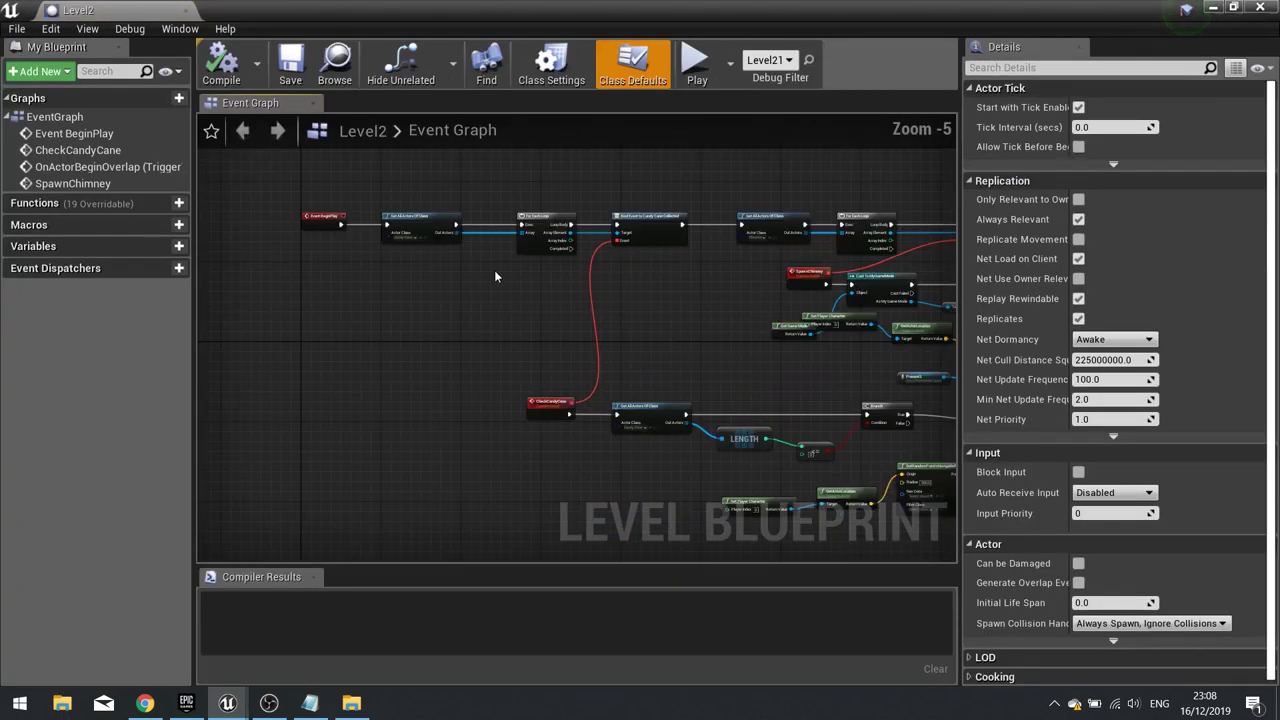
{"action": "scroll", "coordinate": [568, 339], "scroll_direction": "up", "scroll_amount": 2}
{"action": "right_click_drag", "start_coordinate": [529, 313], "coordinate": [766, 456]}
{"action": "left_click_drag", "start_coordinate": [724, 357], "coordinate": [417, 368]}
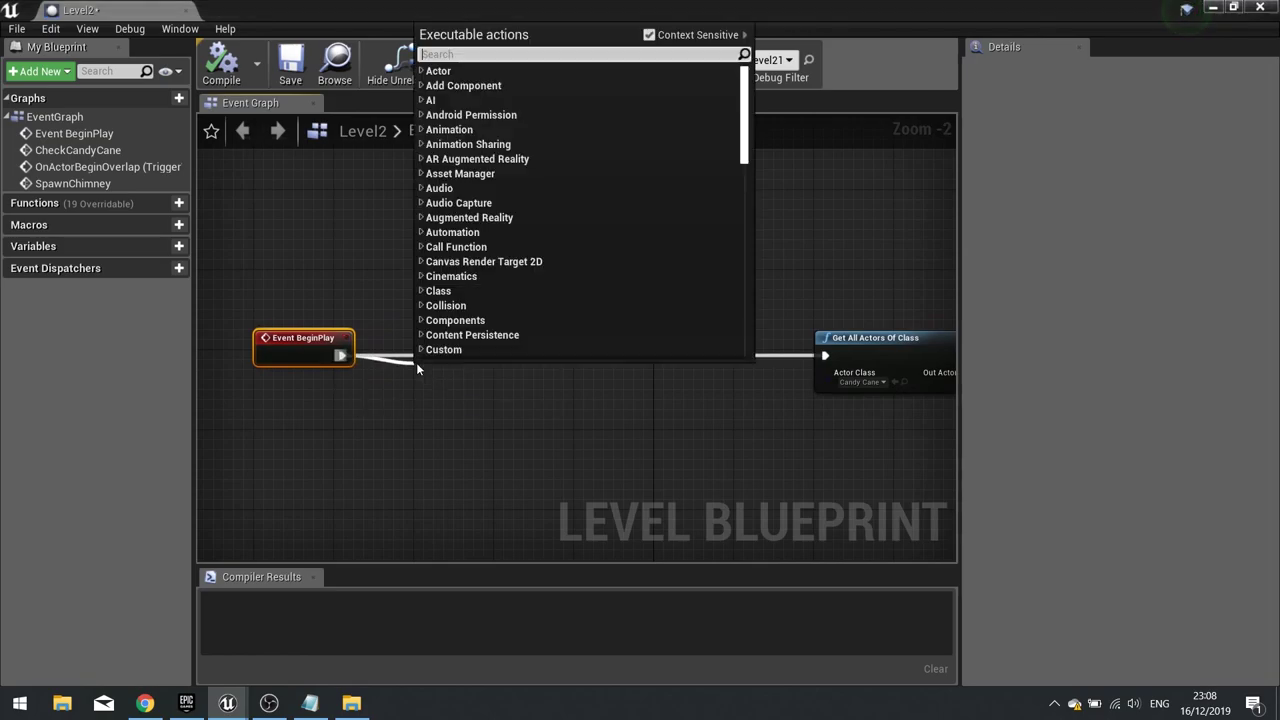
{"action": "type", "text": "sound"}
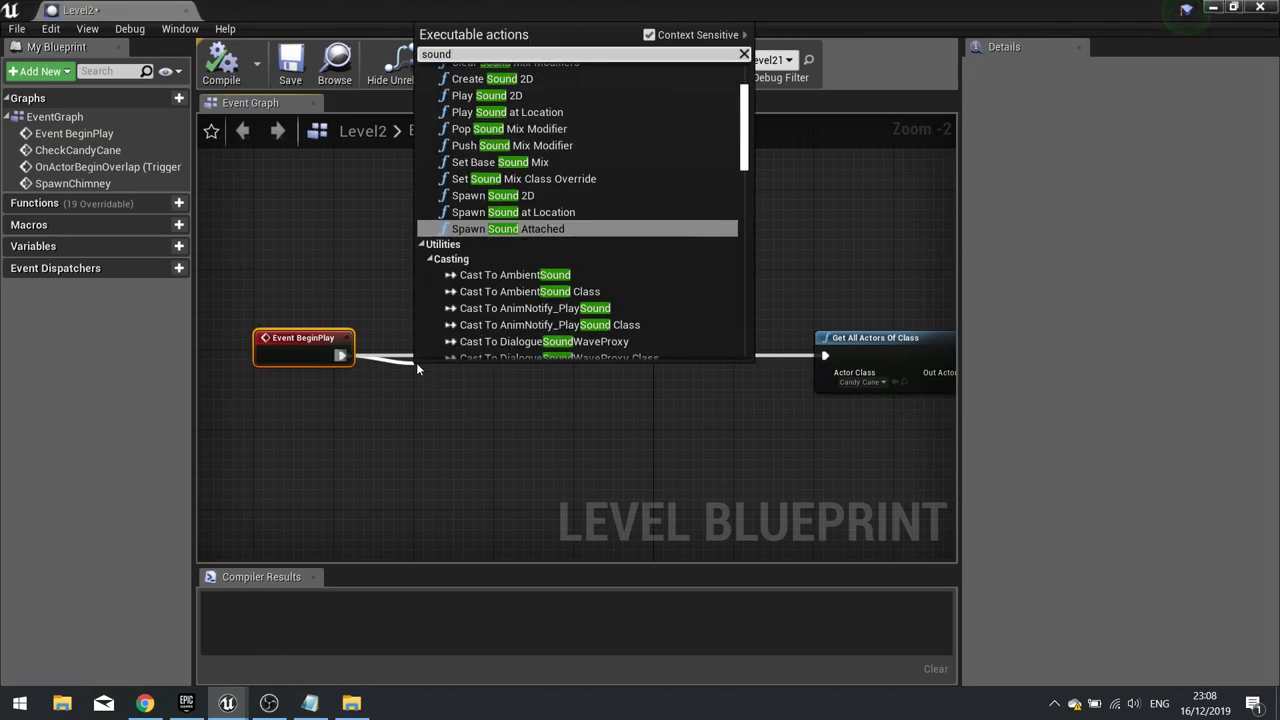
{"action": "left_click", "coordinate": [505, 196]}
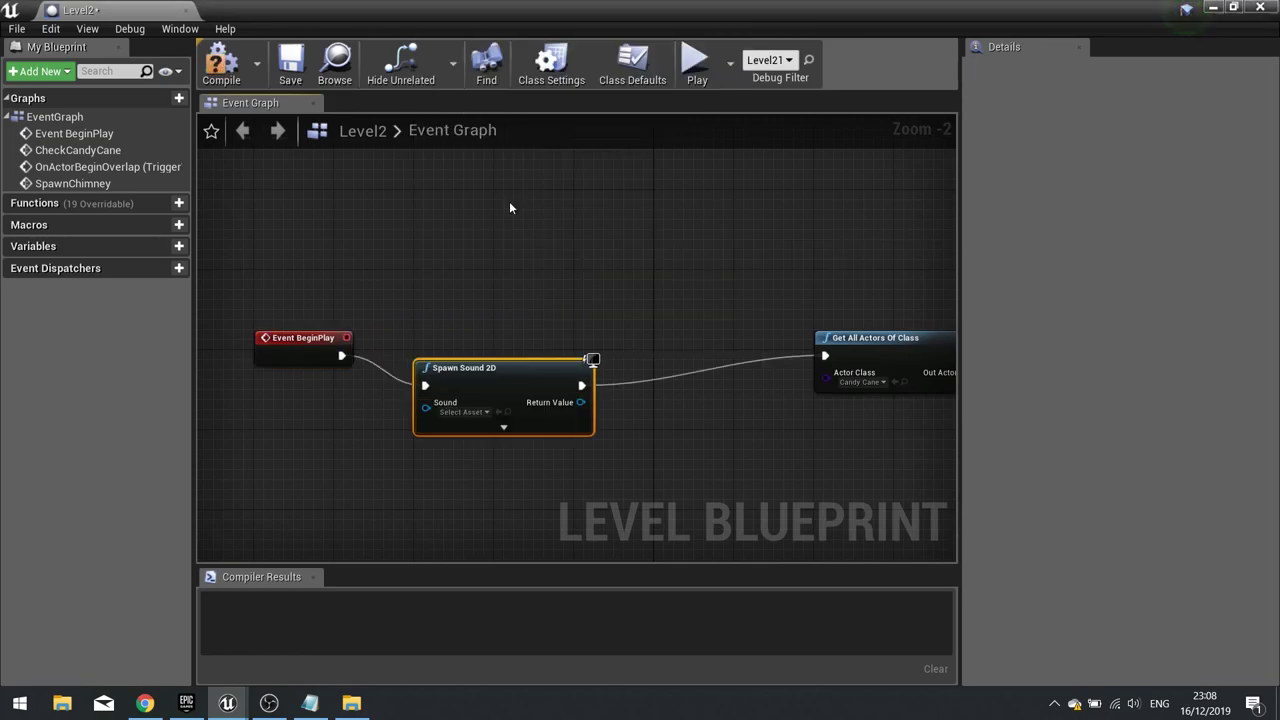
{"action": "left_click_drag", "start_coordinate": [449, 354], "coordinate": [459, 354]}
Set the Spawn Sound 2D node's sound to FrostWaltzTheme
{"action": "left_click", "coordinate": [435, 382]}
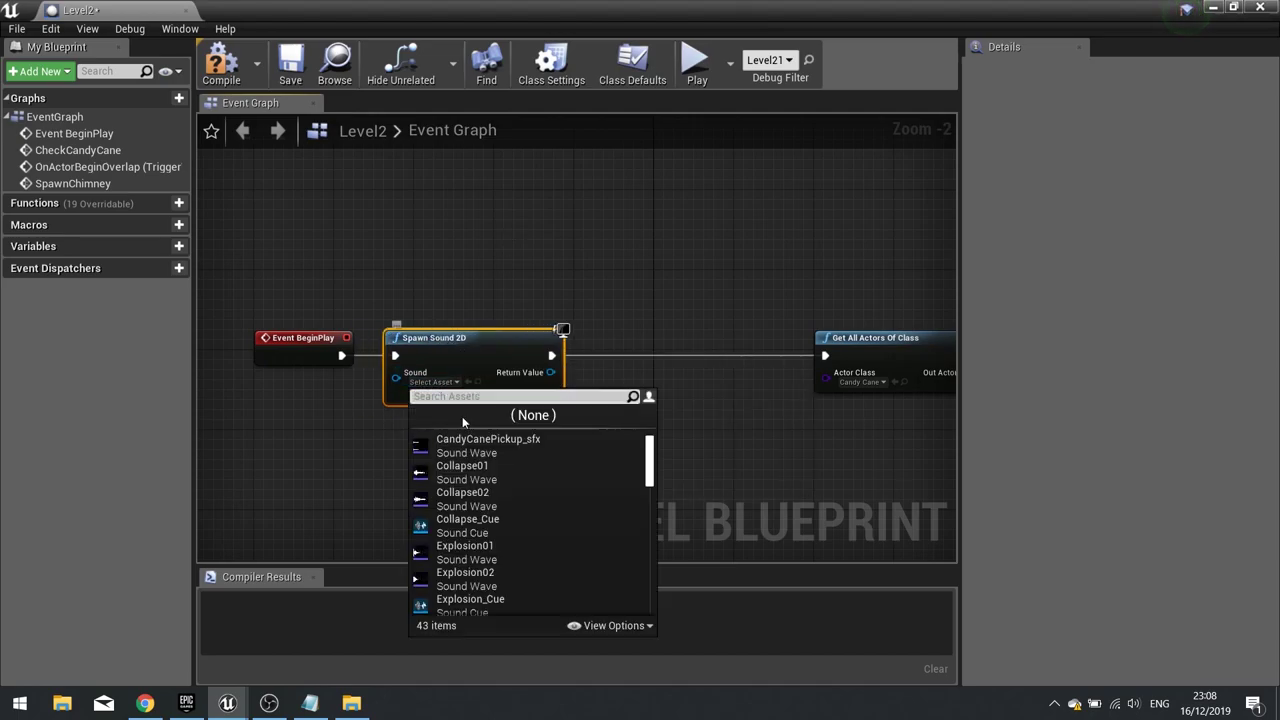
{"action": "scroll", "coordinate": [507, 533], "scroll_direction": "down", "scroll_amount": 2}
{"action": "scroll", "coordinate": [512, 563], "scroll_direction": "down", "scroll_amount": 4}
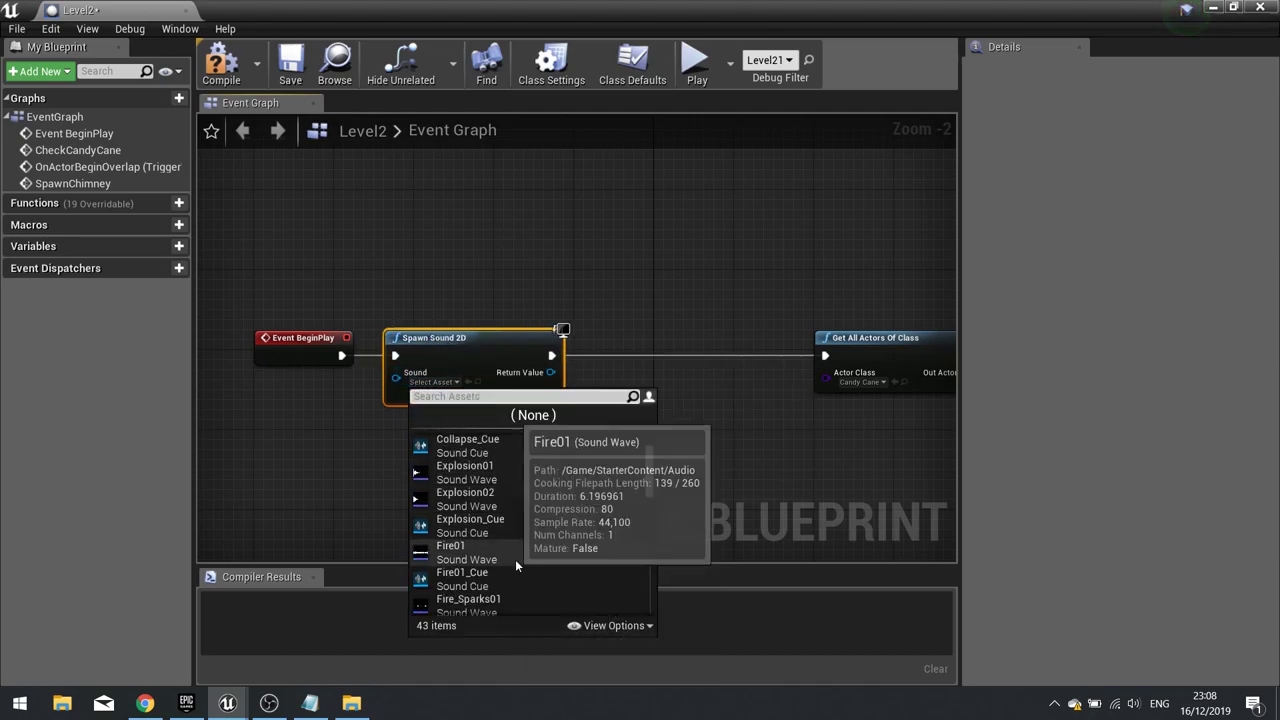
{"action": "scroll", "coordinate": [513, 573], "scroll_direction": "down", "scroll_amount": 2}
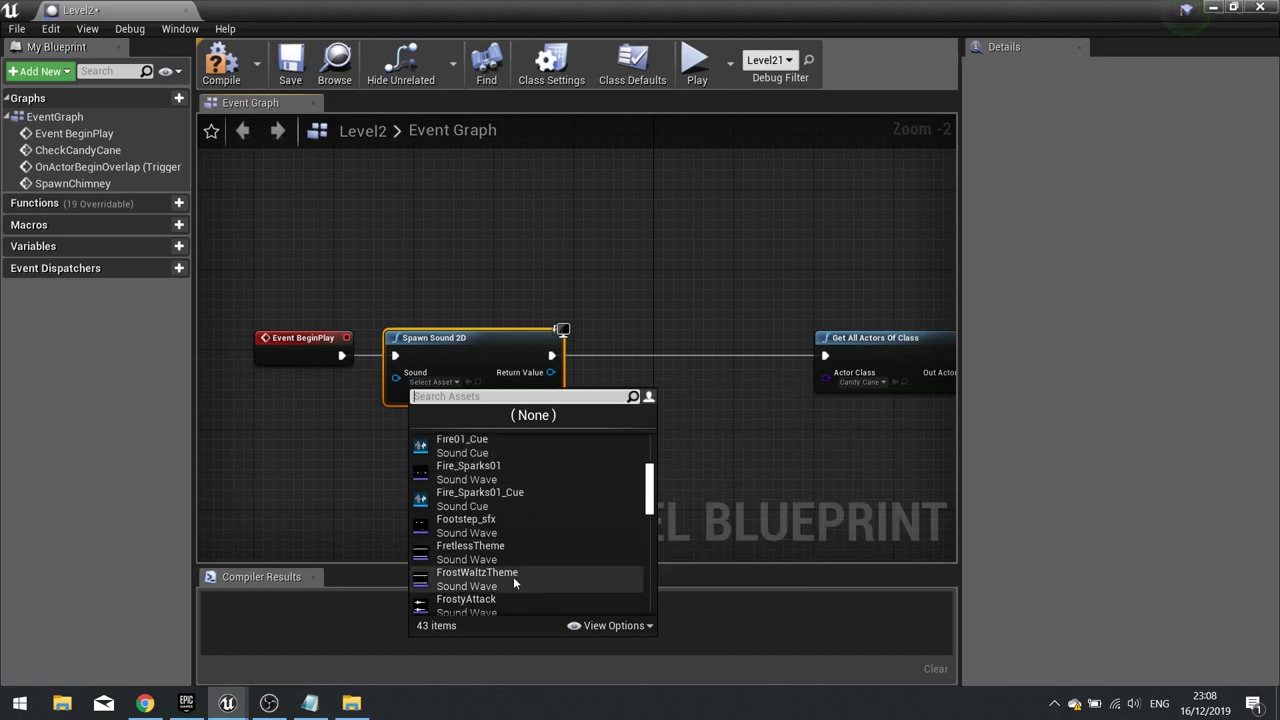
{"action": "left_click", "coordinate": [513, 576]}
Promote the Spawn Sound 2D node's return value to a variable named Music
{"action": "right_click_drag", "start_coordinate": [548, 416], "coordinate": [631, 414]}
{"action": "left_click_drag", "start_coordinate": [360, 271], "coordinate": [439, 349]}
{"action": "left_click", "coordinate": [538, 425]}
{"action": "scroll", "coordinate": [542, 427], "scroll_direction": "up", "scroll_amount": 2}
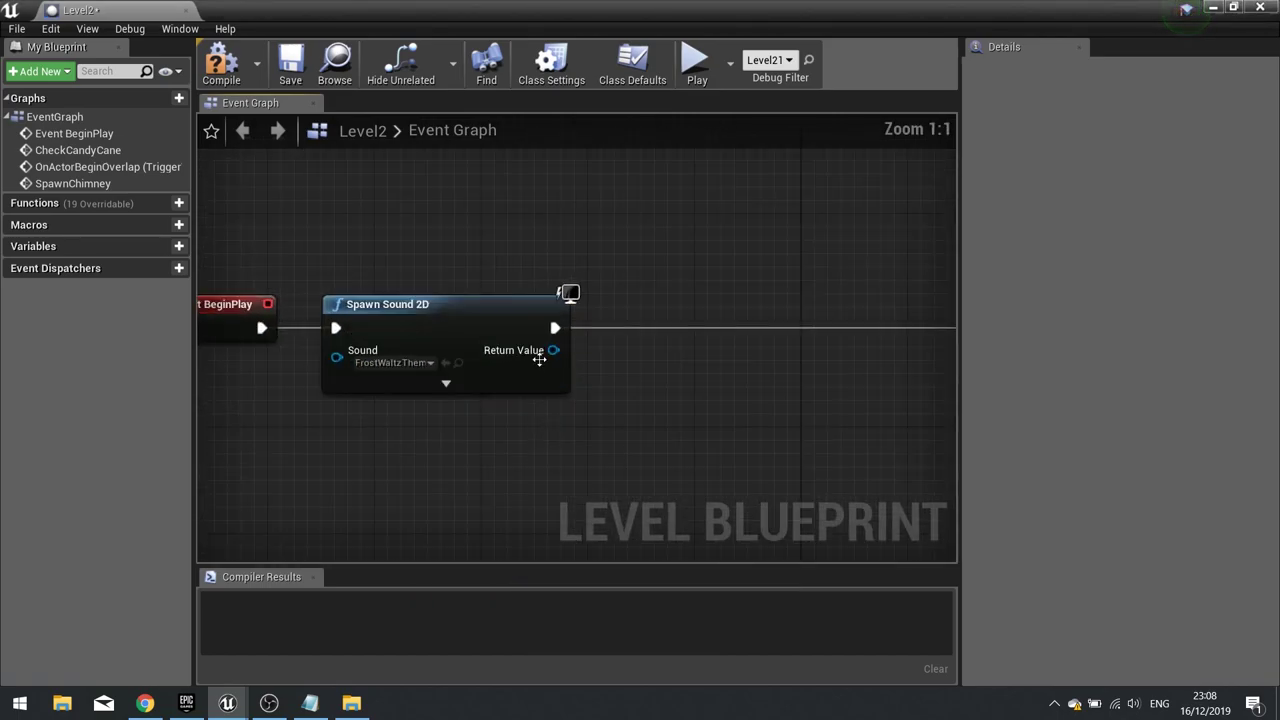
{"action": "left_click_drag", "start_coordinate": [553, 350], "coordinate": [645, 347]}
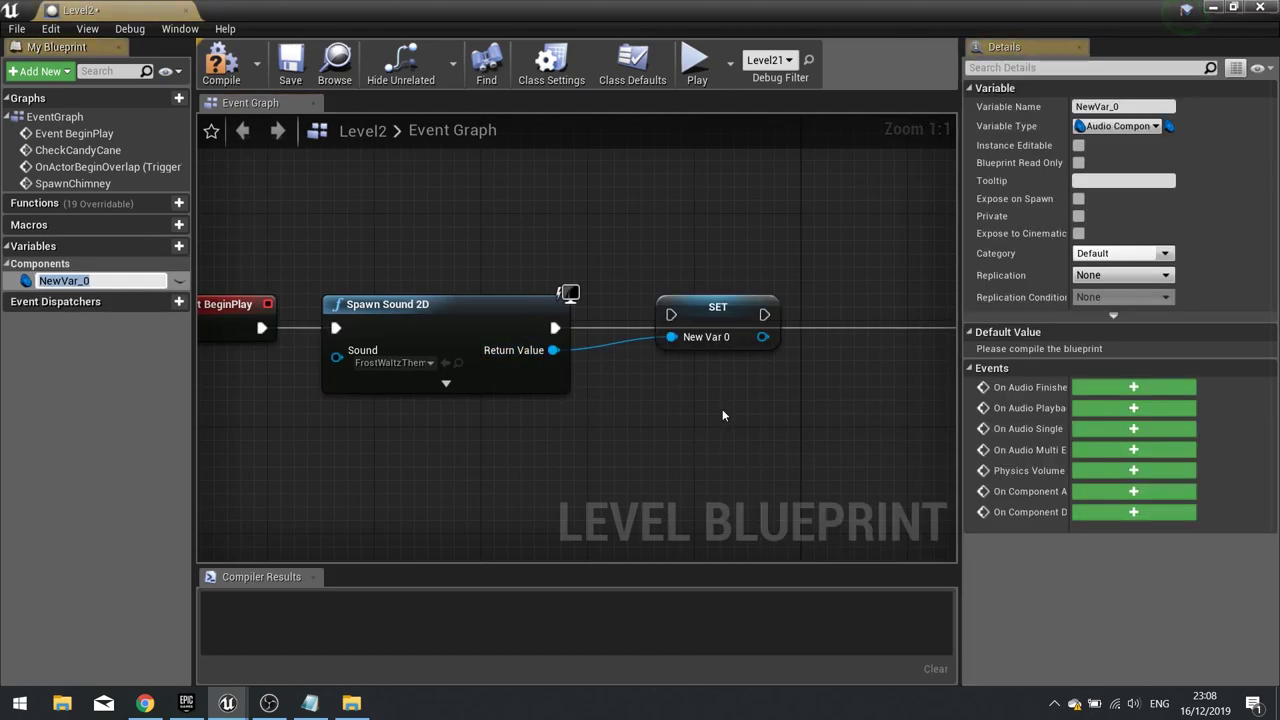
{"action": "type", "text": "Music"}
{"action": "key", "text": "Return"}
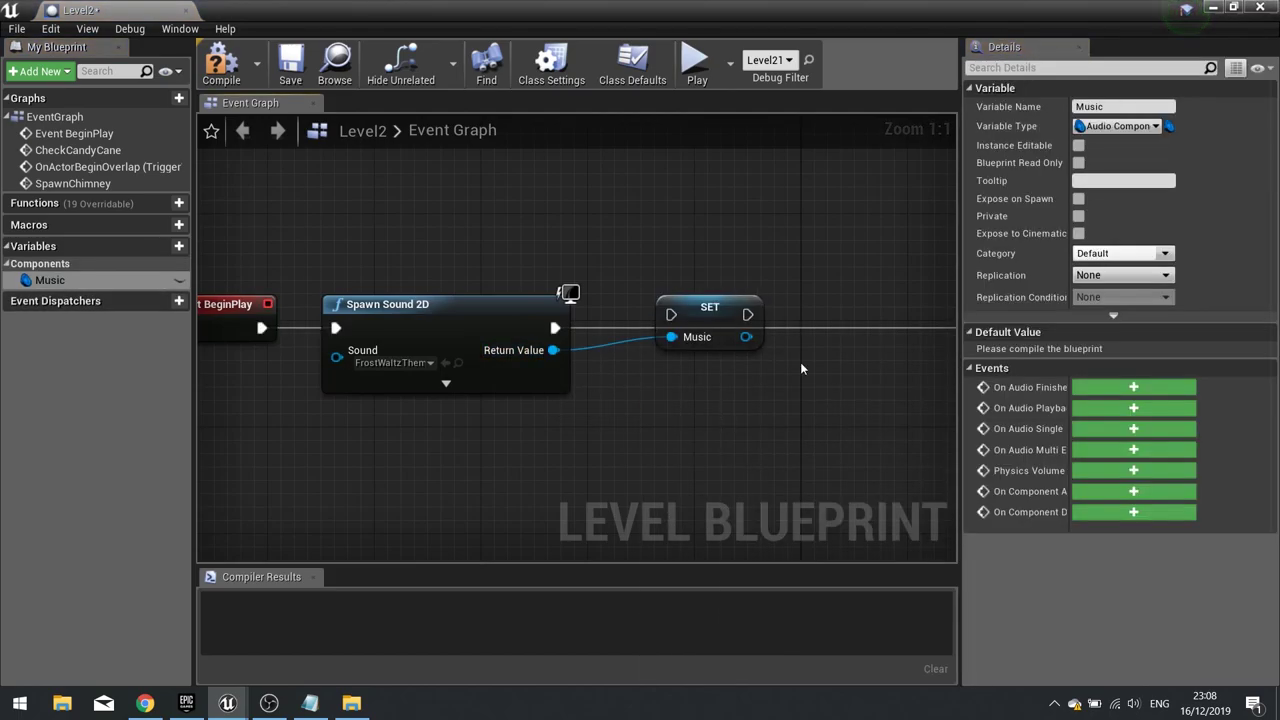
Wire the Set Music node into the execution flow between Spawn Sound 2D and Get All Actors Of Class, aligned with Spawn Sound 2D
{"action": "left_click_drag", "start_coordinate": [673, 318], "coordinate": [556, 328]}
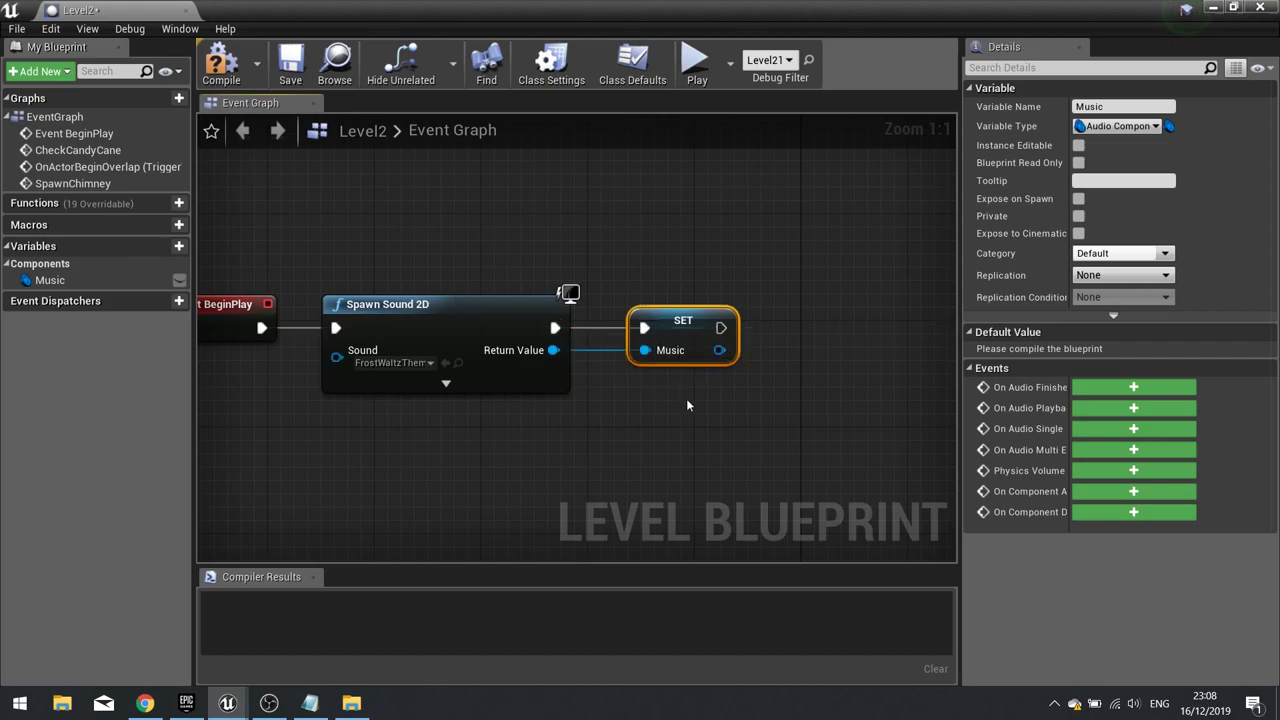
{"action": "right_click_drag", "start_coordinate": [686, 403], "coordinate": [408, 402]}
{"action": "left_click_drag", "start_coordinate": [443, 327], "coordinate": [750, 330]}
Add a Stop node targeting the Music variable after SpawnActor Chimney and align it with that node's execution output
{"action": "right_click_drag", "start_coordinate": [765, 398], "coordinate": [515, 404]}
{"action": "scroll", "coordinate": [520, 404], "scroll_direction": "down", "scroll_amount": 3}
{"action": "scroll", "coordinate": [723, 409], "scroll_direction": "down", "scroll_amount": 1}
{"action": "right_click_drag", "start_coordinate": [755, 430], "coordinate": [367, 371]}
{"action": "scroll", "coordinate": [770, 428], "scroll_direction": "down", "scroll_amount": 1}
{"action": "scroll", "coordinate": [370, 378], "scroll_direction": "up", "scroll_amount": 2}
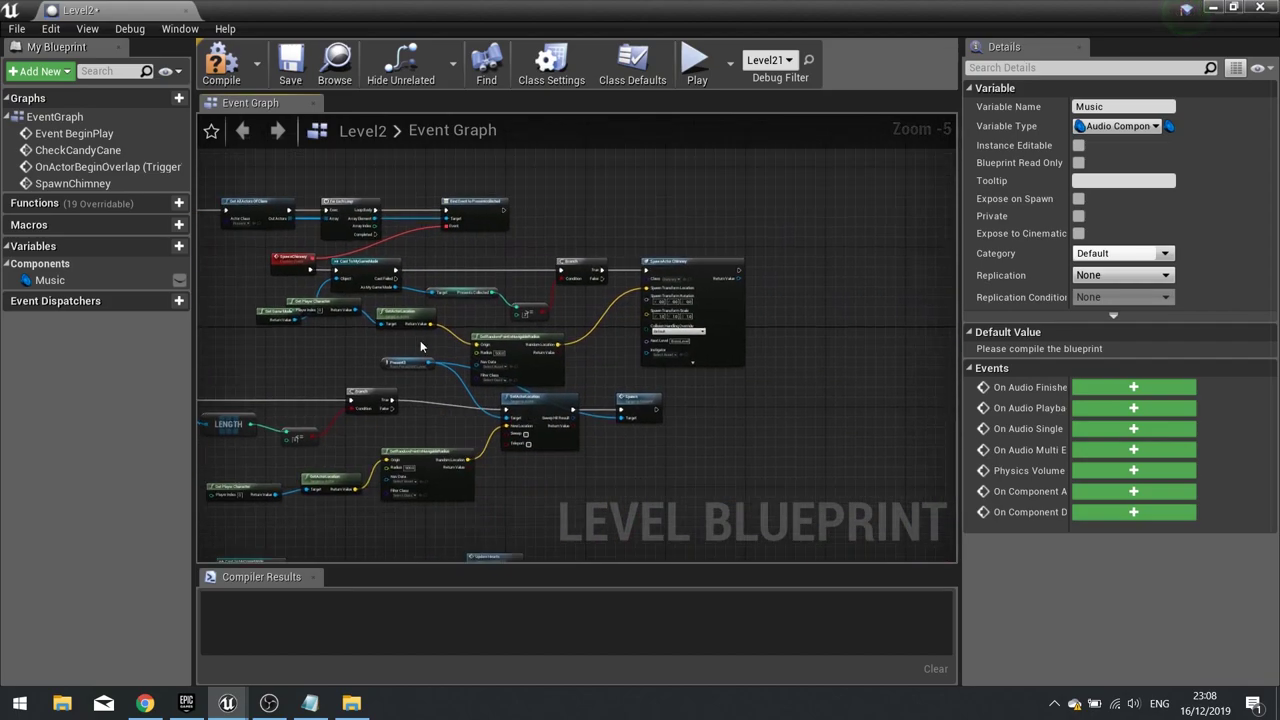
{"action": "right_click_drag", "start_coordinate": [797, 285], "coordinate": [262, 297]}
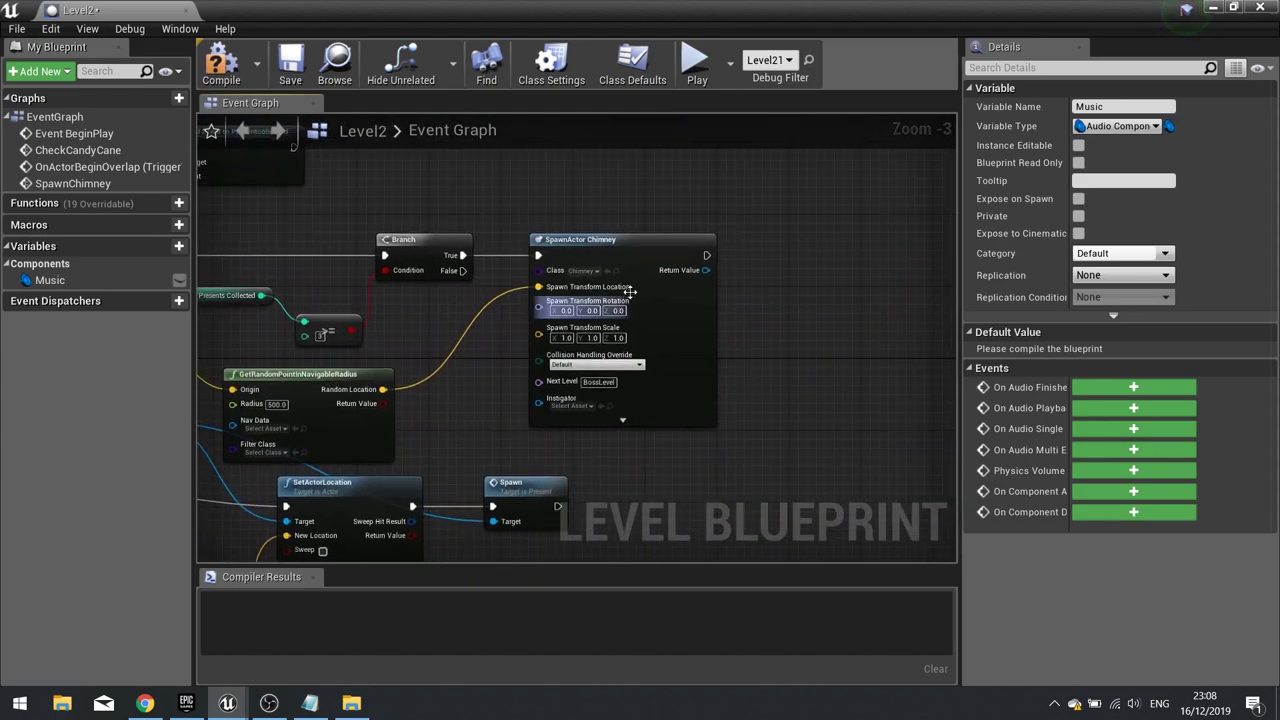
{"action": "right_click_drag", "start_coordinate": [738, 291], "coordinate": [482, 310]}
{"action": "left_click_drag", "start_coordinate": [67, 281], "coordinate": [456, 279]}
{"action": "left_click", "coordinate": [497, 380]}
{"action": "type", "text": "stop"}
{"action": "key", "text": "Return"}
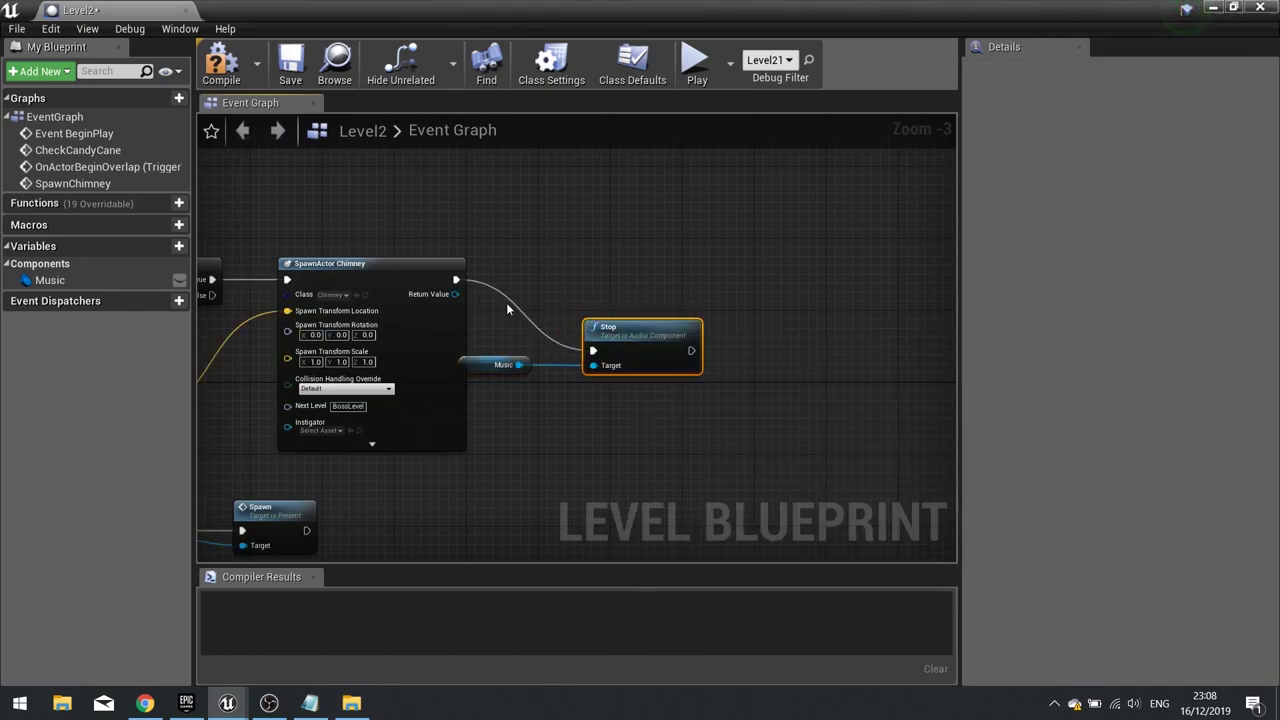
{"action": "left_click_drag", "start_coordinate": [639, 345], "coordinate": [629, 272]}
Add a Play Sound 2D node connected to the execution output of the Stop node
{"action": "right_click_drag", "start_coordinate": [609, 360], "coordinate": [459, 382]}
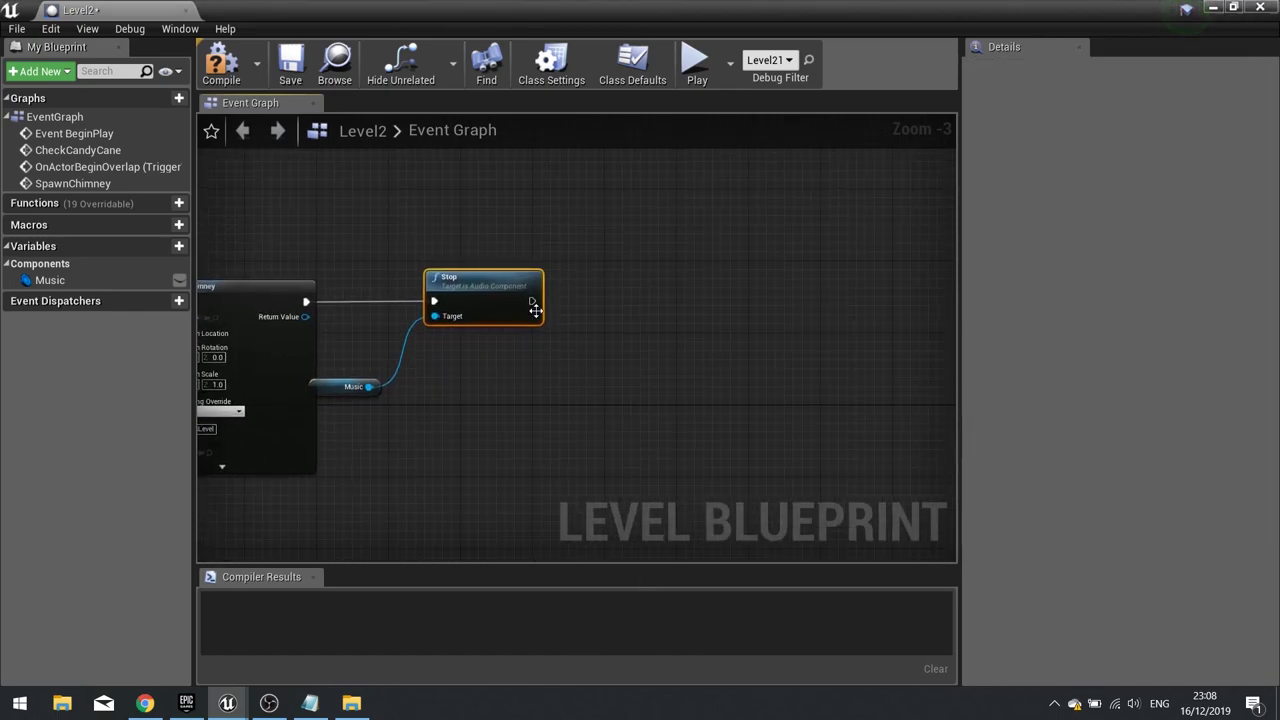
{"action": "left_click_drag", "start_coordinate": [531, 301], "coordinate": [625, 308]}
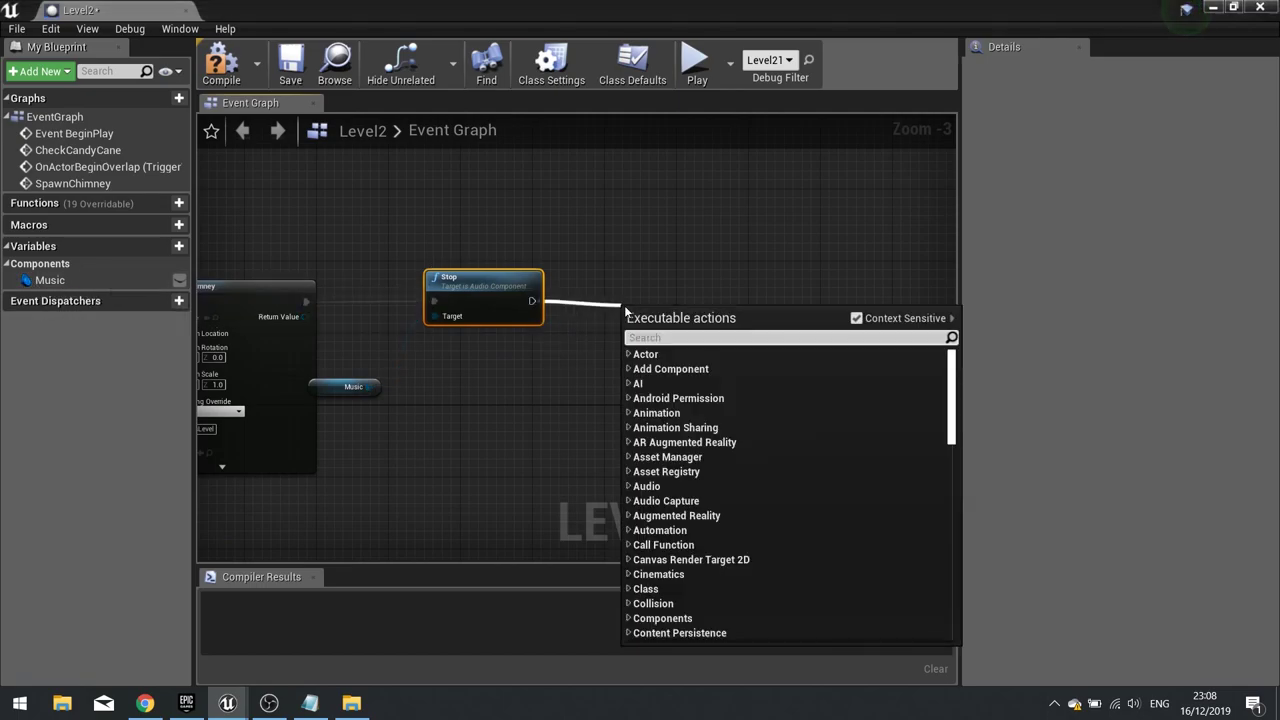
{"action": "type", "text": "play sound"}
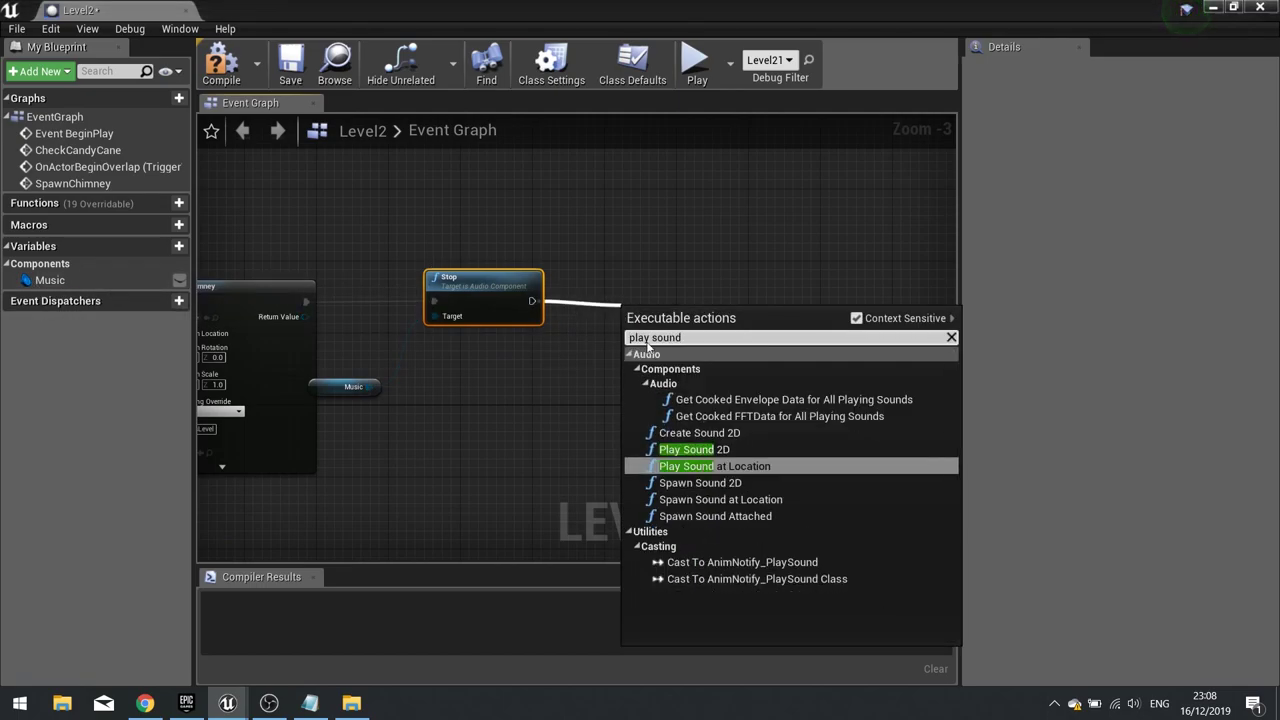
{"action": "left_click", "coordinate": [694, 449]}
Set the Play Sound 2D node's sound to JingleBellsTheme and compile the level blueprint
{"action": "left_click", "coordinate": [684, 316]}
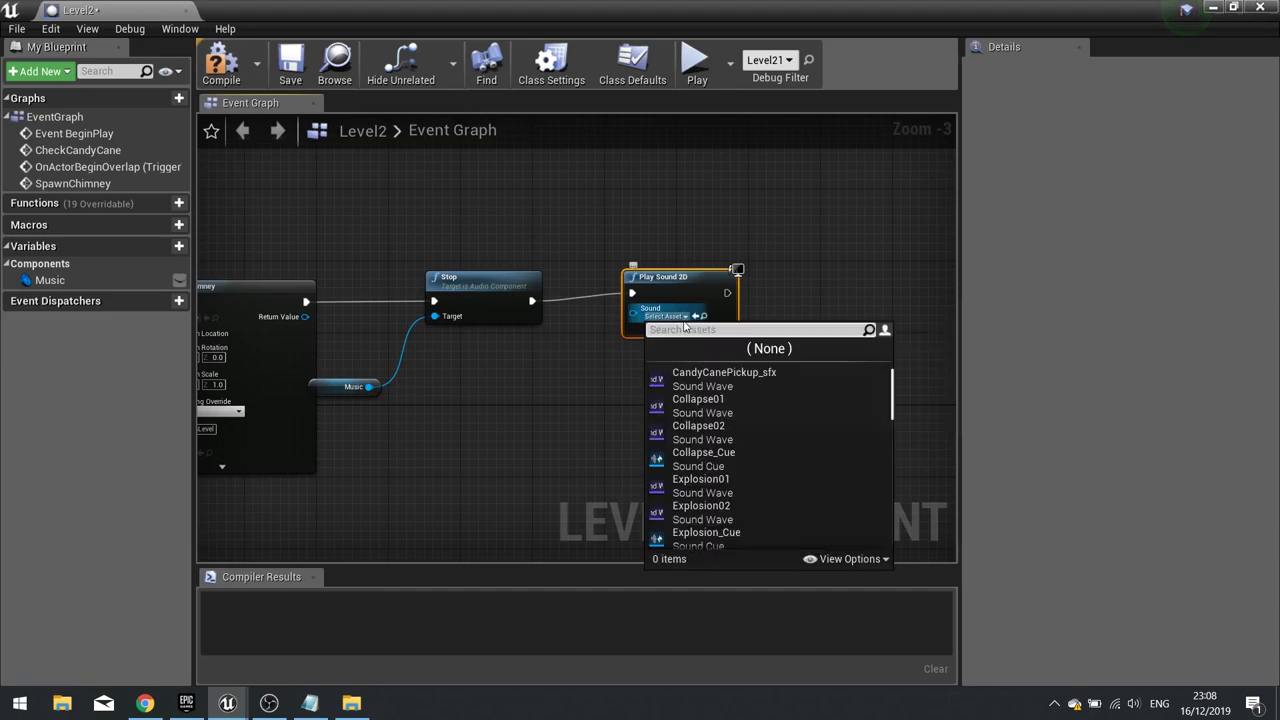
{"action": "scroll", "coordinate": [730, 487], "scroll_direction": "down", "scroll_amount": 1}
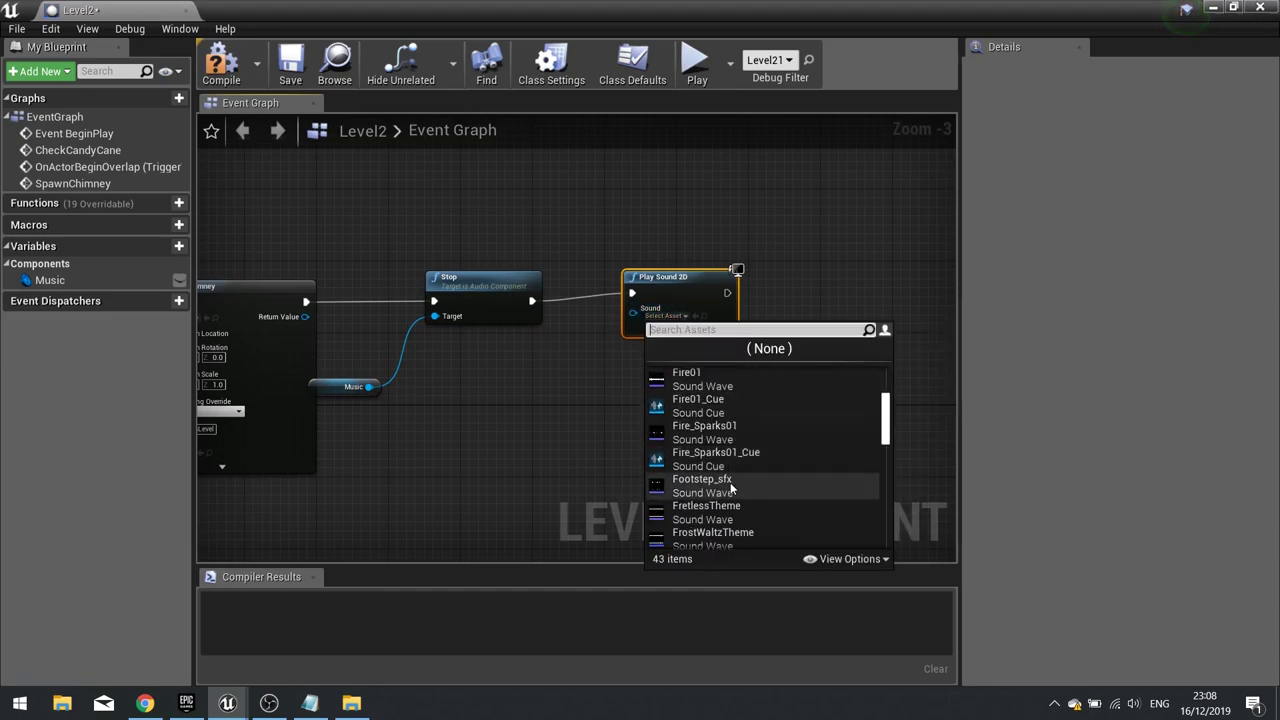
{"action": "scroll", "coordinate": [730, 487], "scroll_direction": "down", "scroll_amount": 2}
{"action": "left_click", "coordinate": [713, 485]}
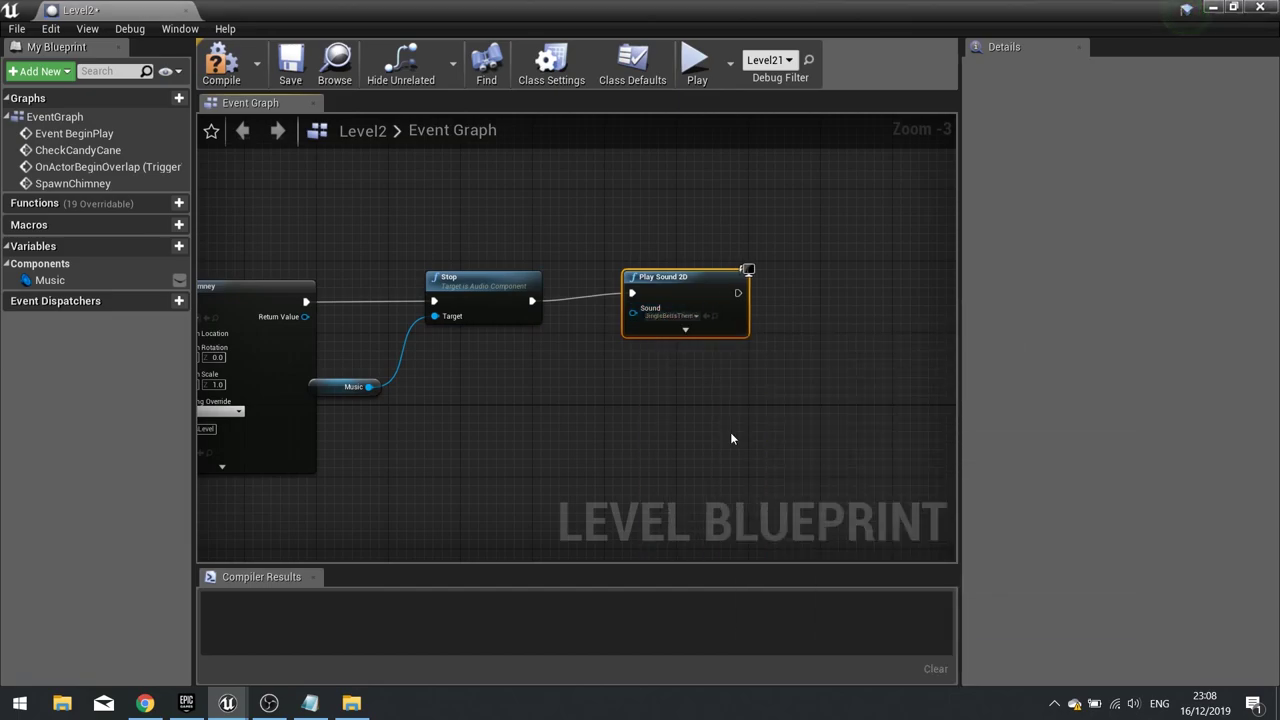
{"action": "left_click", "coordinate": [221, 62]}
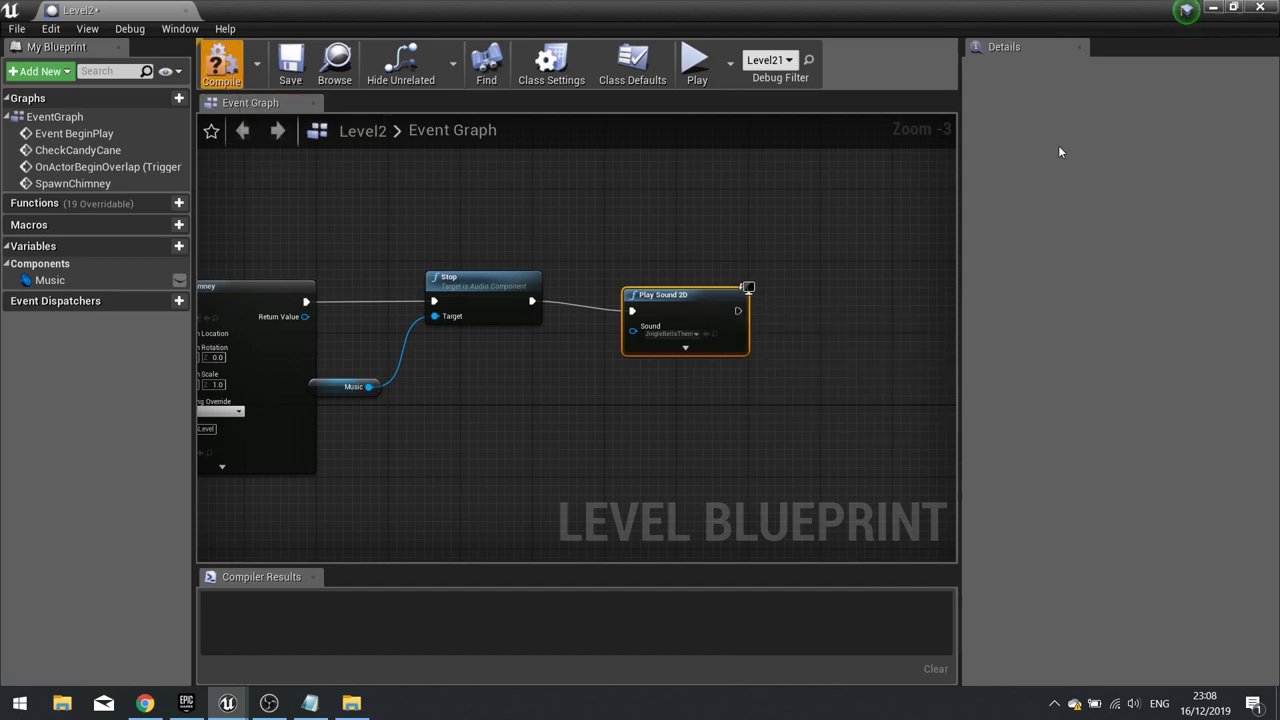
Close the level blueprint and play-test Level2, guiding Santa across the terrain to gather candy canes and a present, and end the play session
{"action": "left_click", "coordinate": [1260, 7]}
{"action": "left_click", "coordinate": [900, 66]}
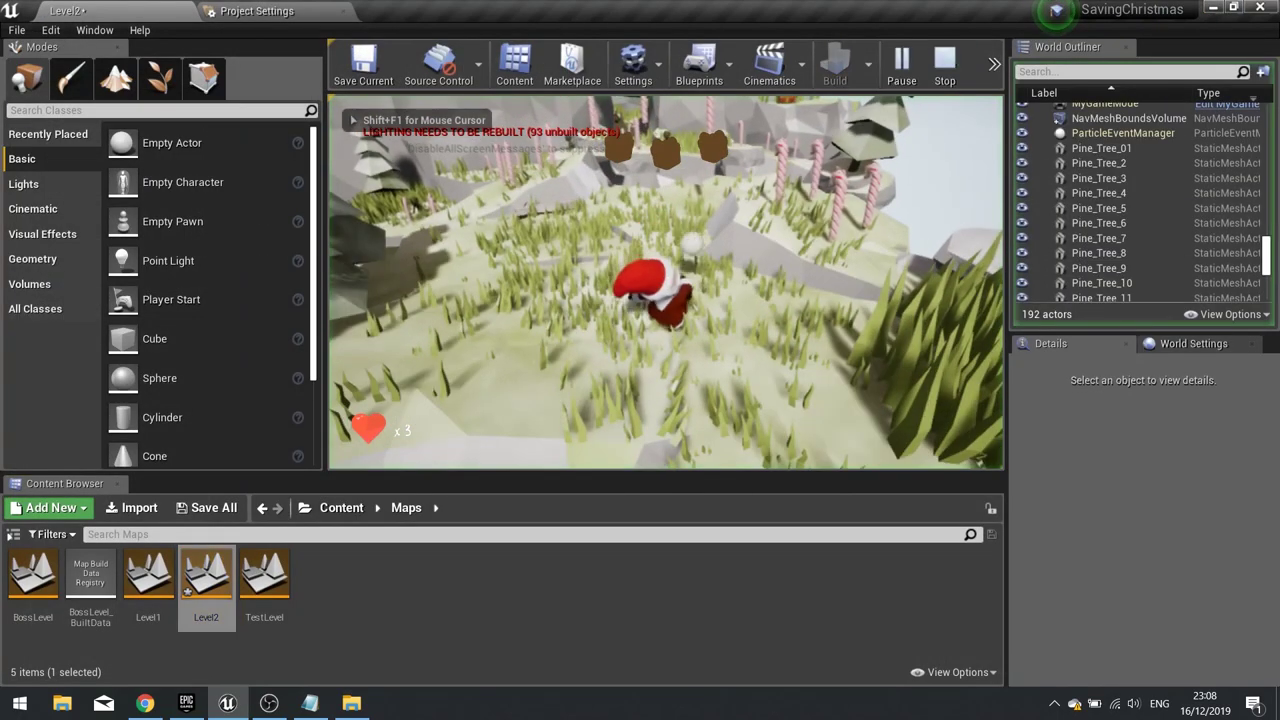
{"action": "key", "text": "a"}
{"action": "key", "text": "d"}
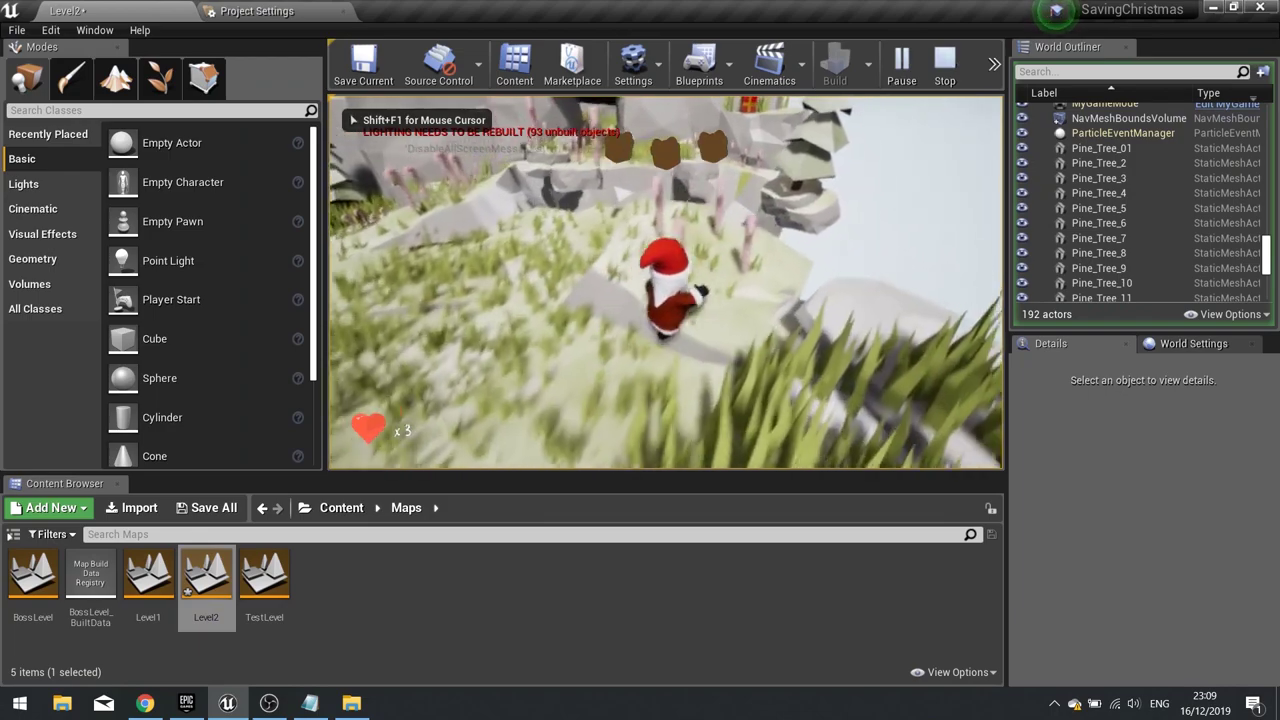
{"action": "key", "text": "w"}
{"action": "key", "text": "space"}
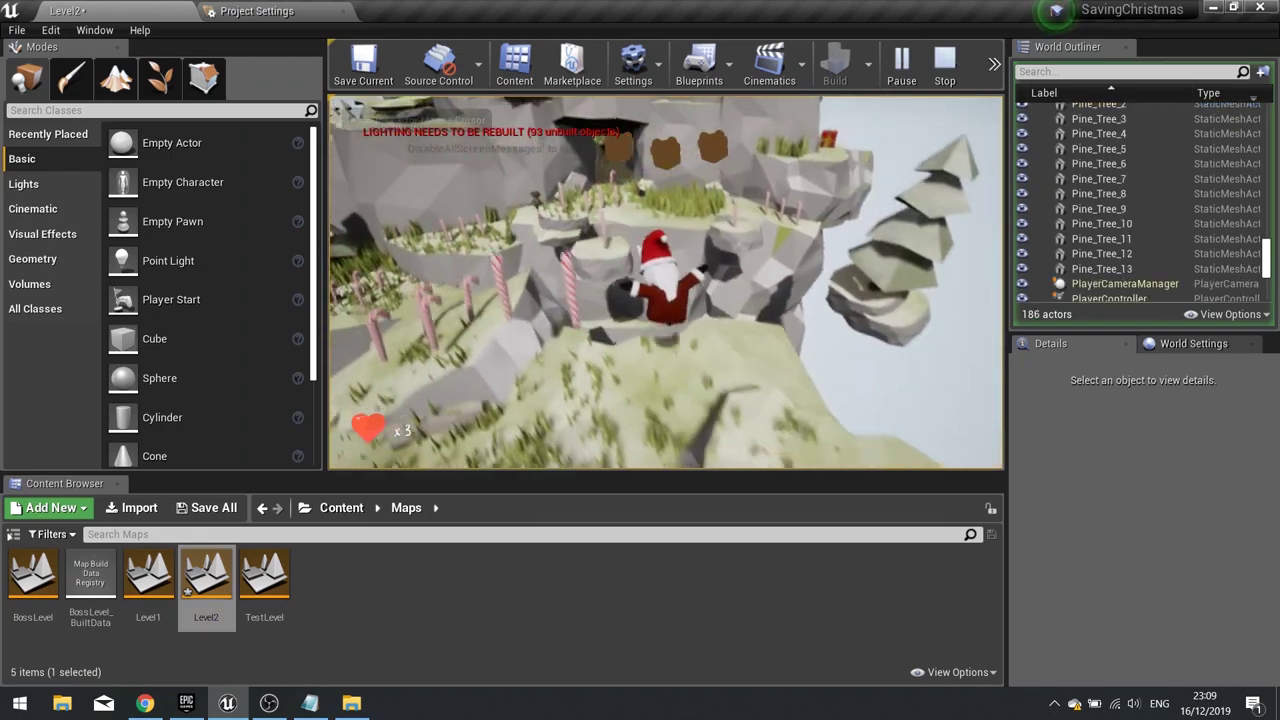
{"action": "key", "text": "w"}
{"action": "key", "text": "space"}
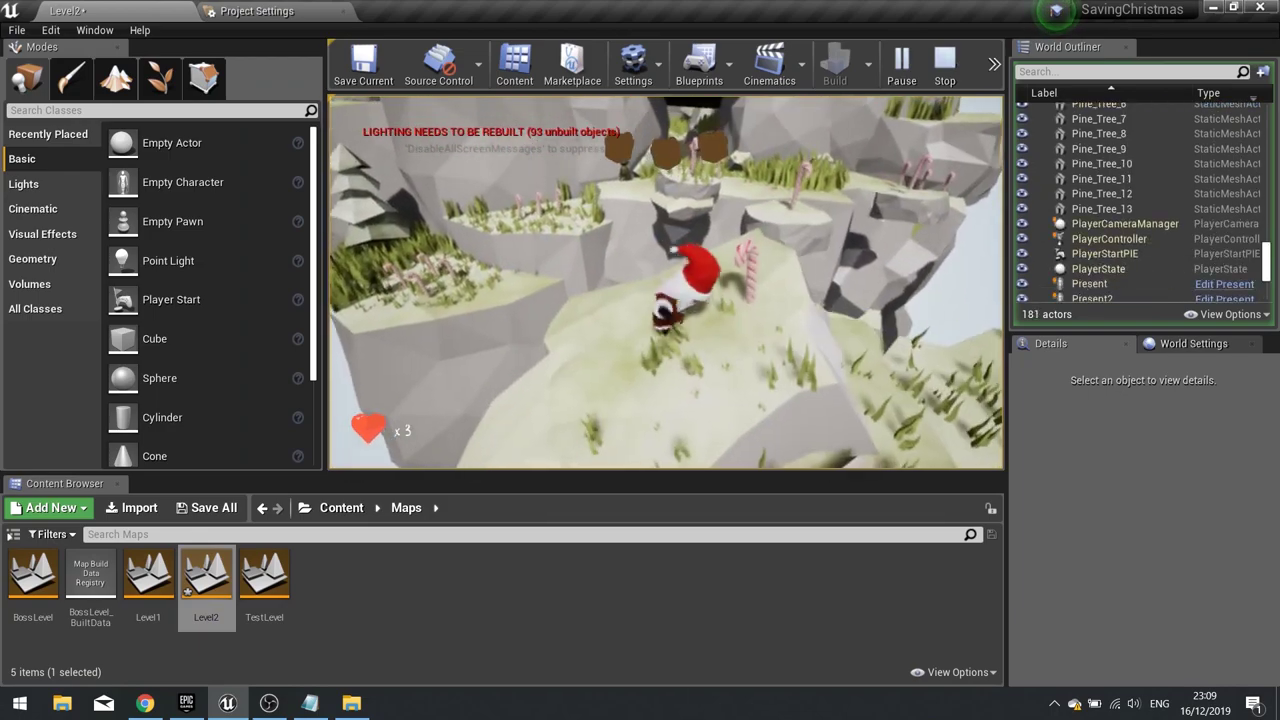
{"action": "key", "text": "w"}
{"action": "key", "text": "space"}
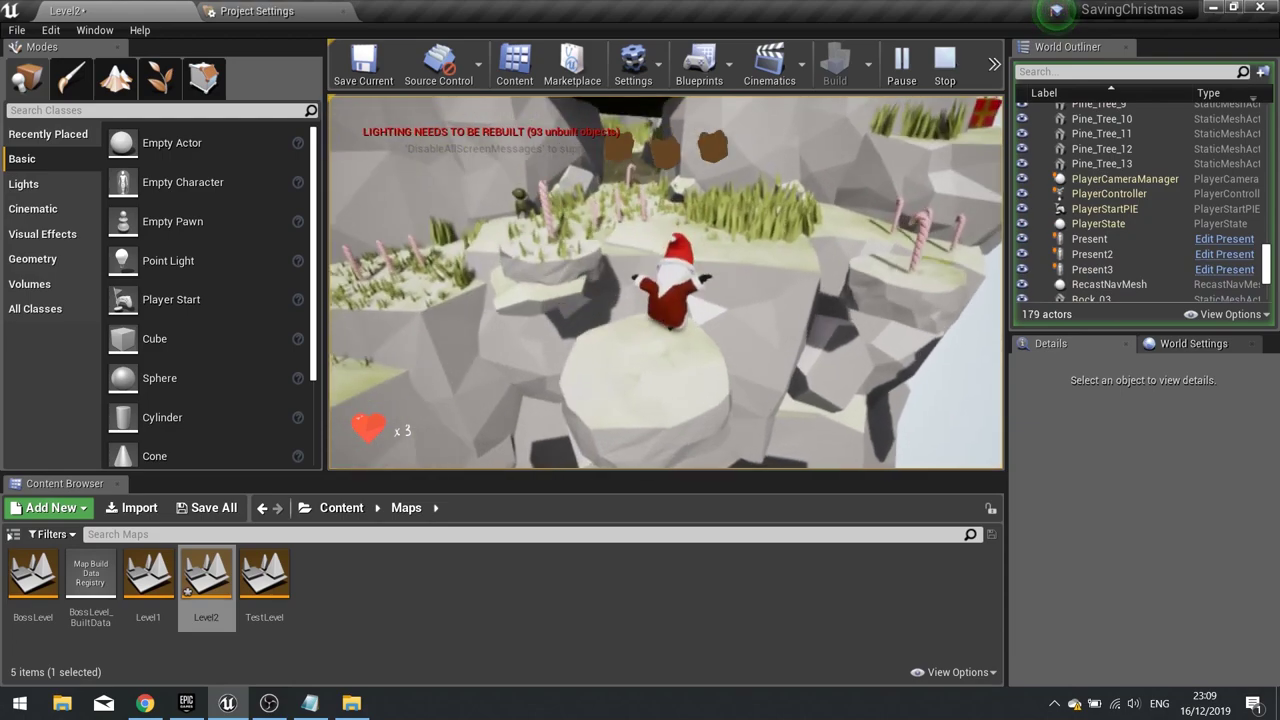
{"action": "key", "text": "w"}
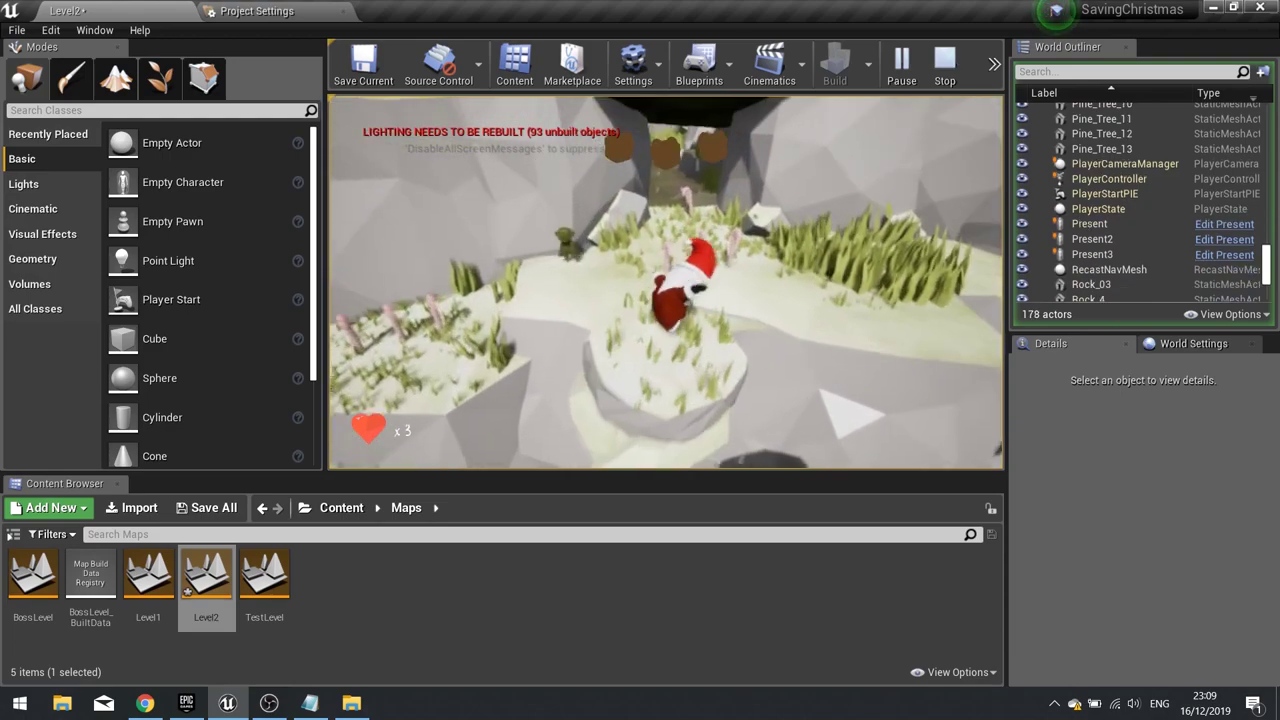
{"action": "key", "text": "w"}
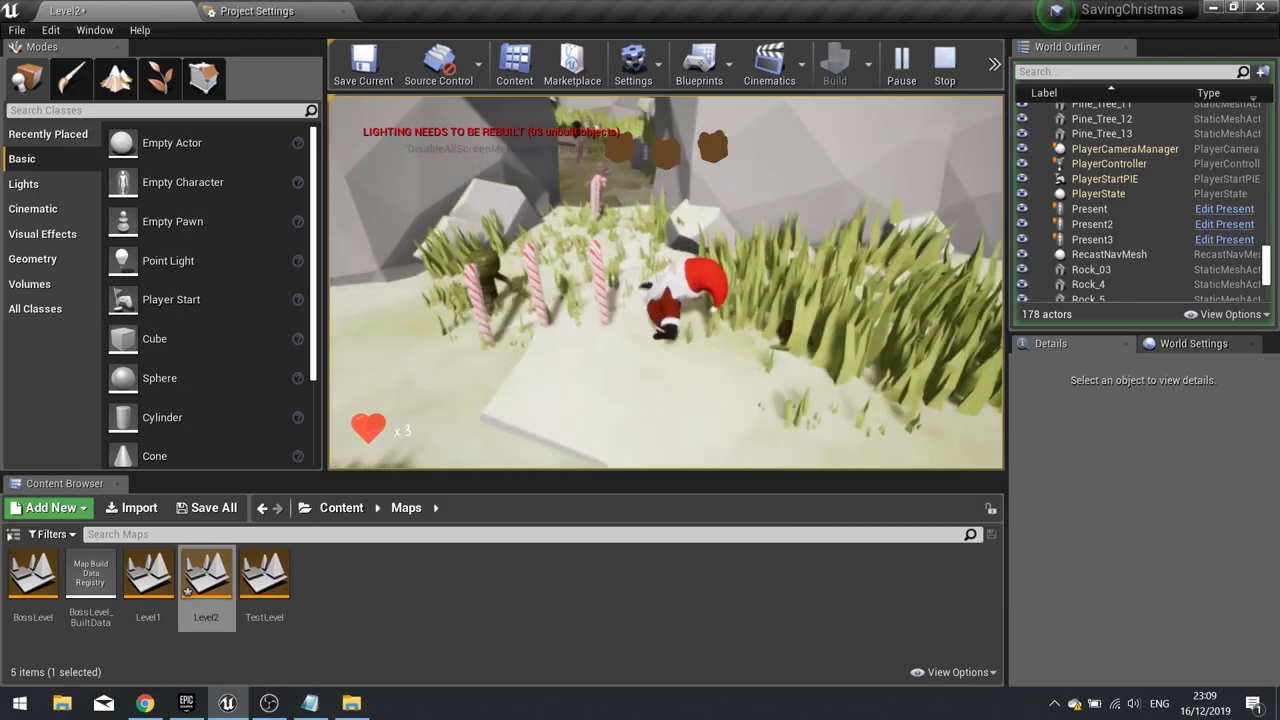
{"action": "key", "text": "w"}
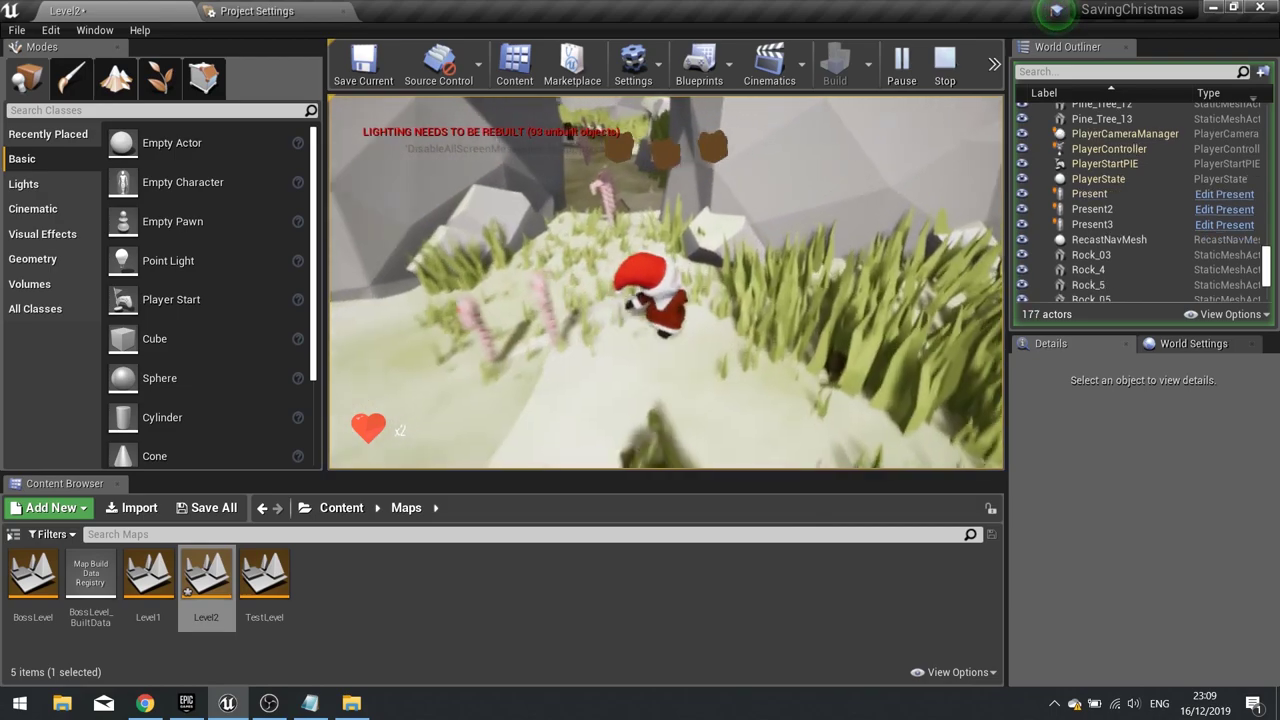
{"action": "key", "text": "w"}
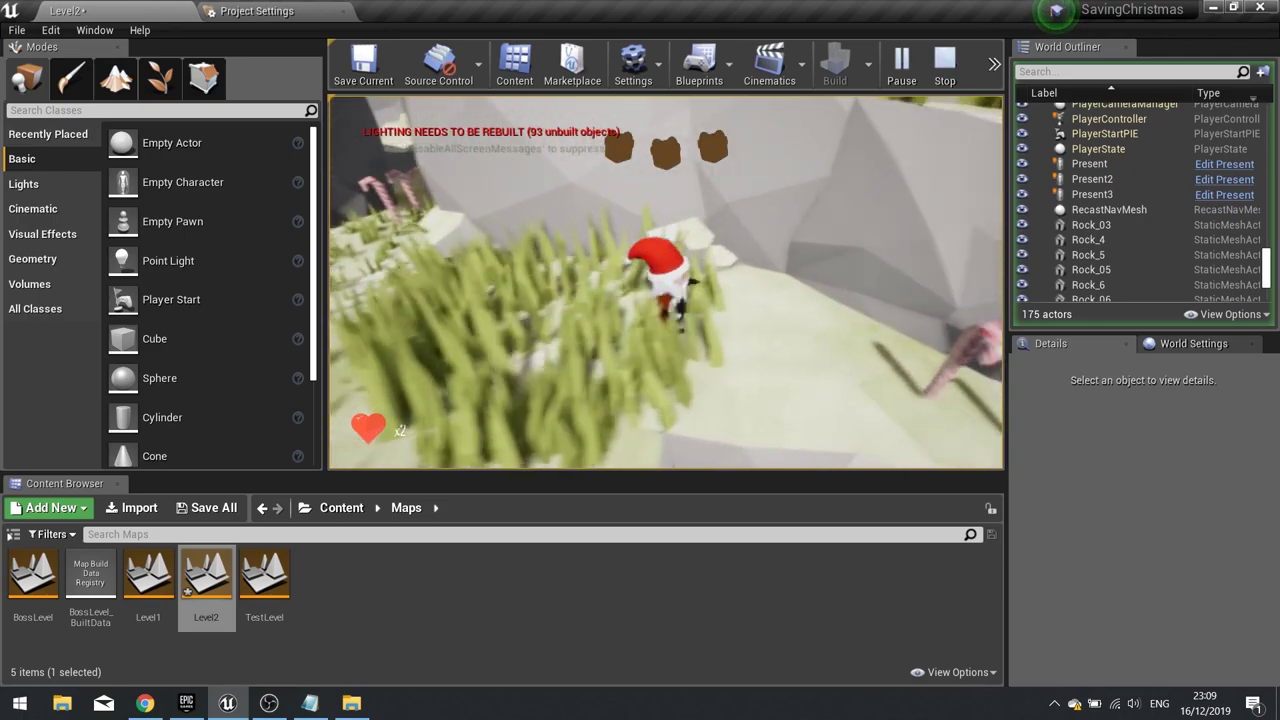
{"action": "key", "text": "w"}
{"action": "key", "text": "w"}
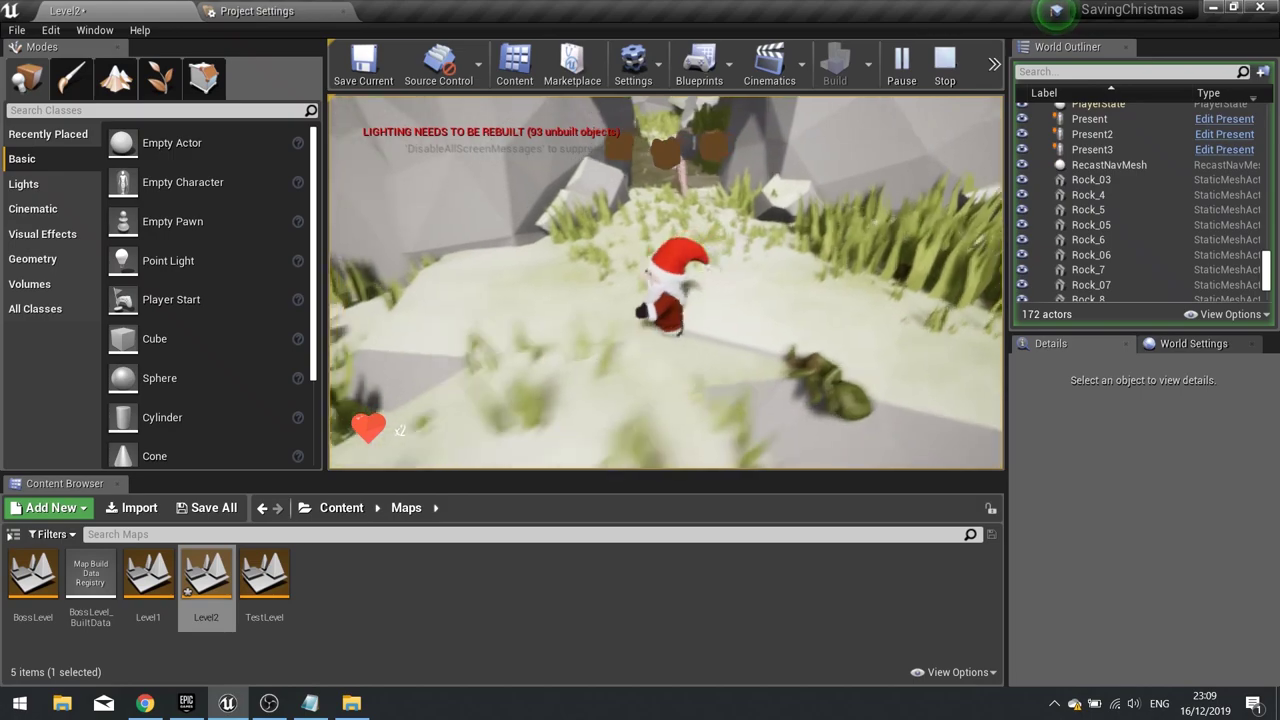
{"action": "key", "text": "s"}
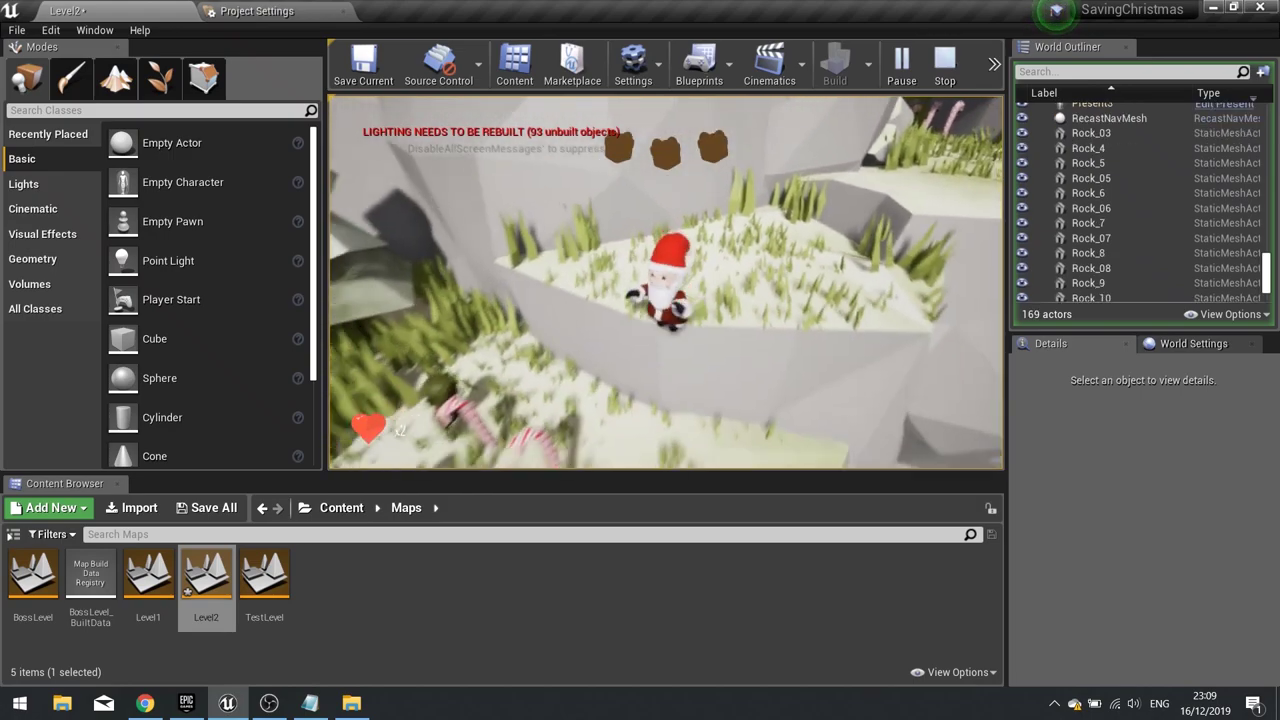
{"action": "key", "text": "w"}
{"action": "key", "text": "space"}
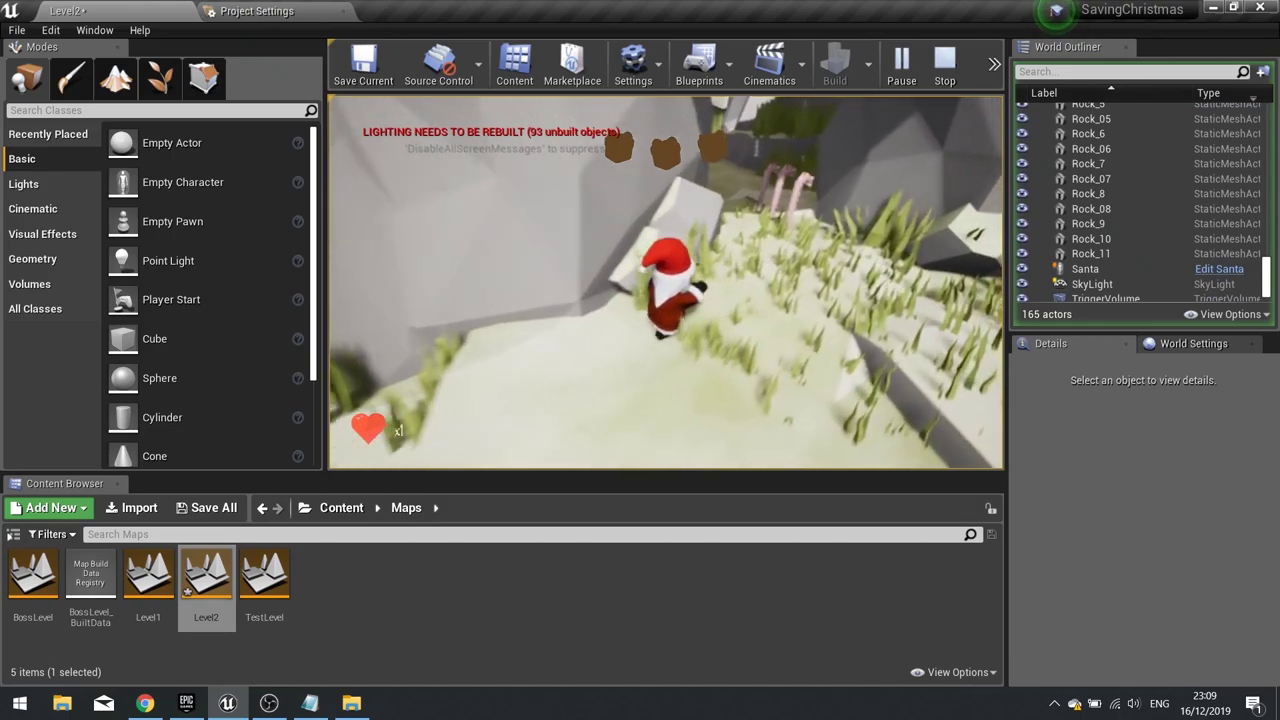
{"action": "key", "text": "w"}
{"action": "key", "text": "w"}
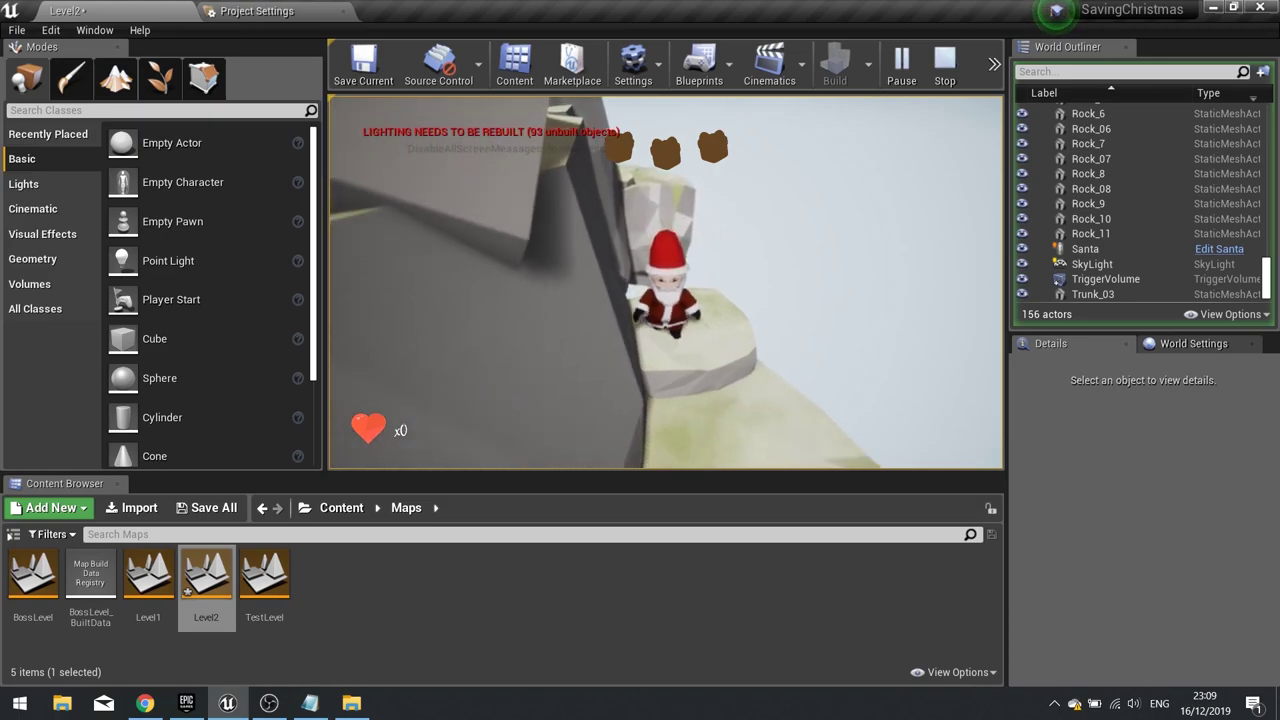
{"action": "key", "text": "s"}
{"action": "key", "text": "a"}
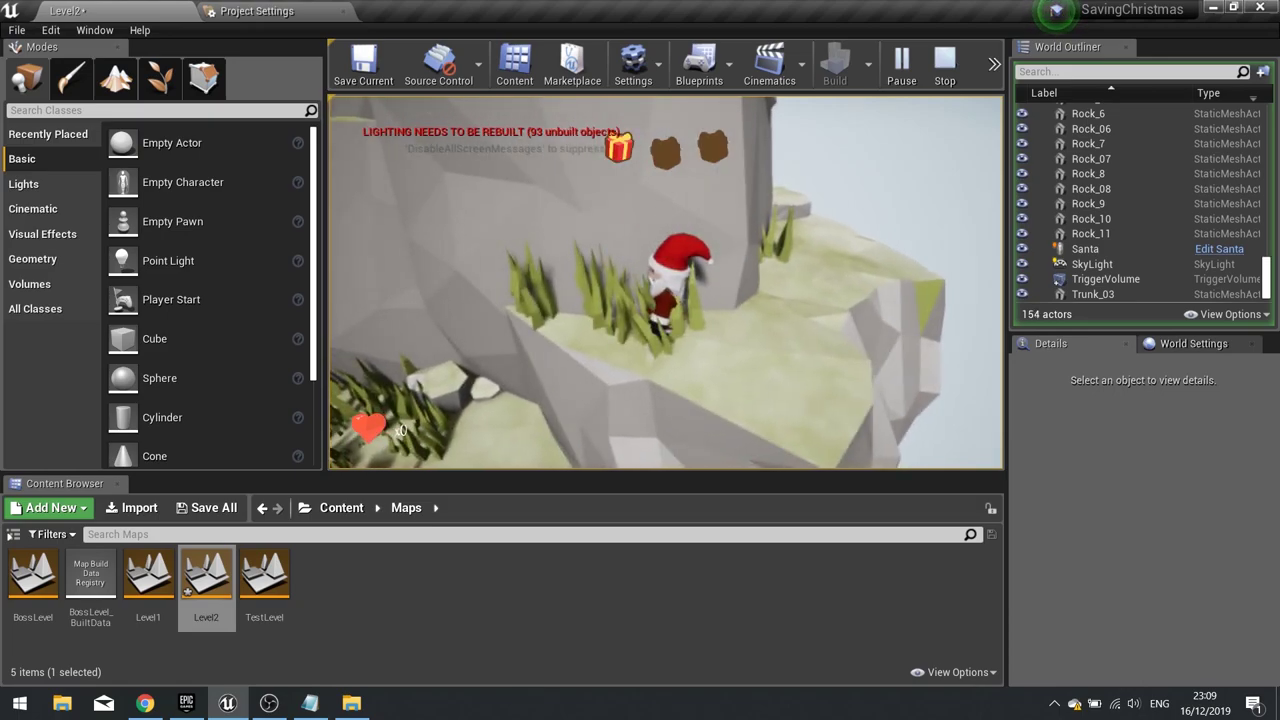
{"action": "key", "text": "a"}
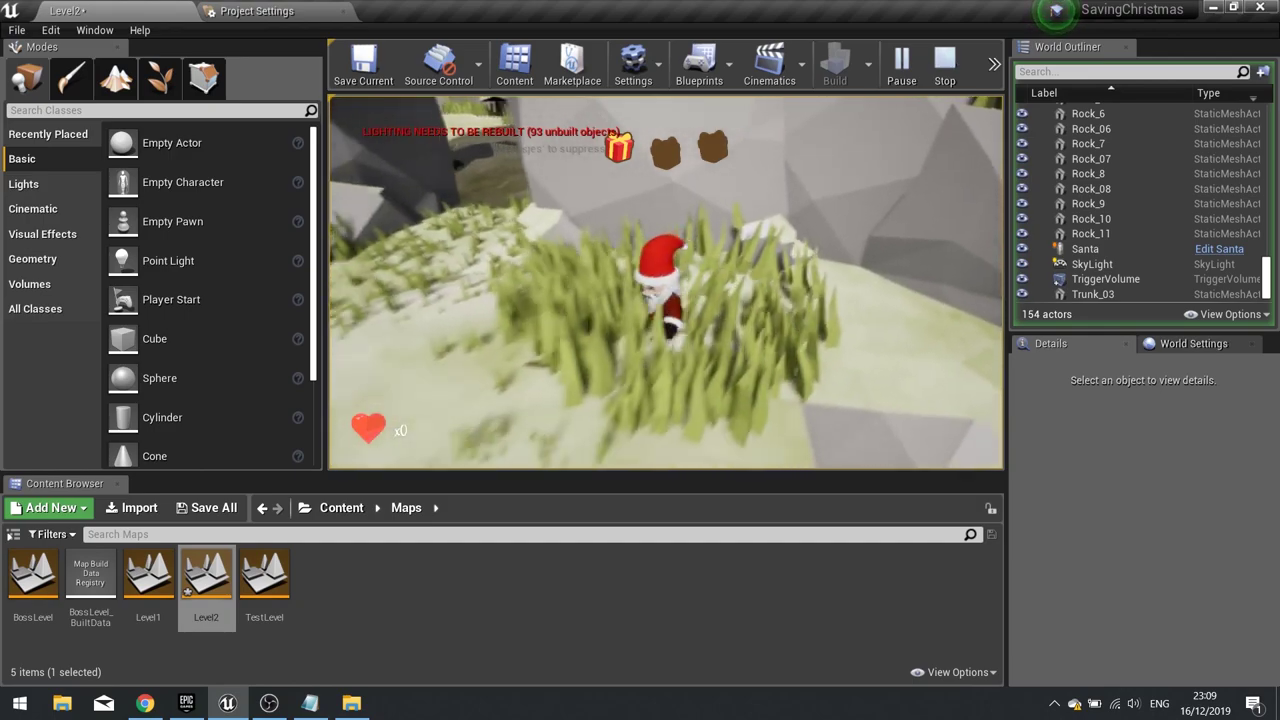
{"action": "key", "text": "s"}
{"action": "key", "text": "Escape"}
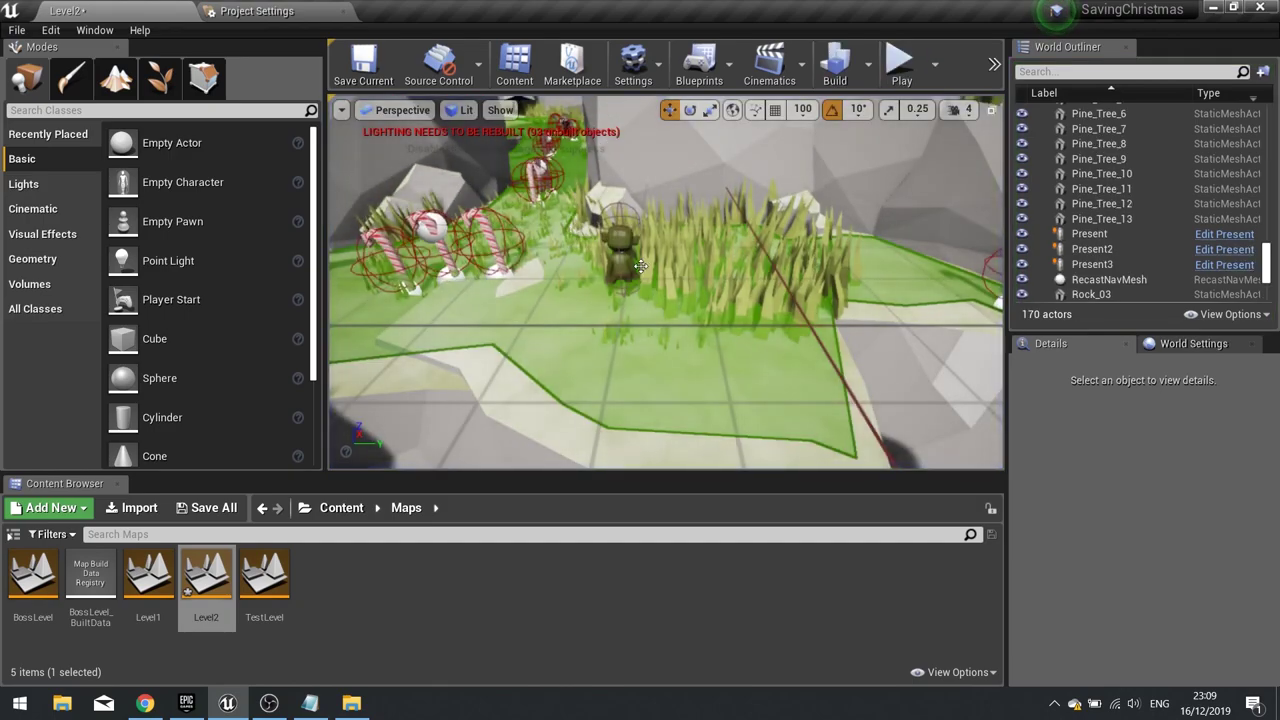